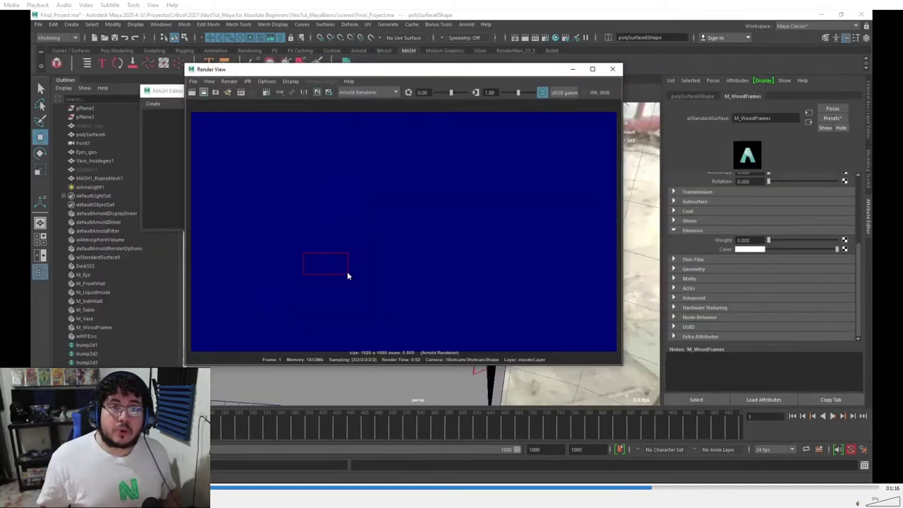
{"action": "scroll", "coordinate": [335, 281], "scroll_direction": "up", "scroll_amount": 10}
{"action": "middle_click_drag", "start_coordinate": [224, 155], "coordinate": [267, 163], "text": "alt"}
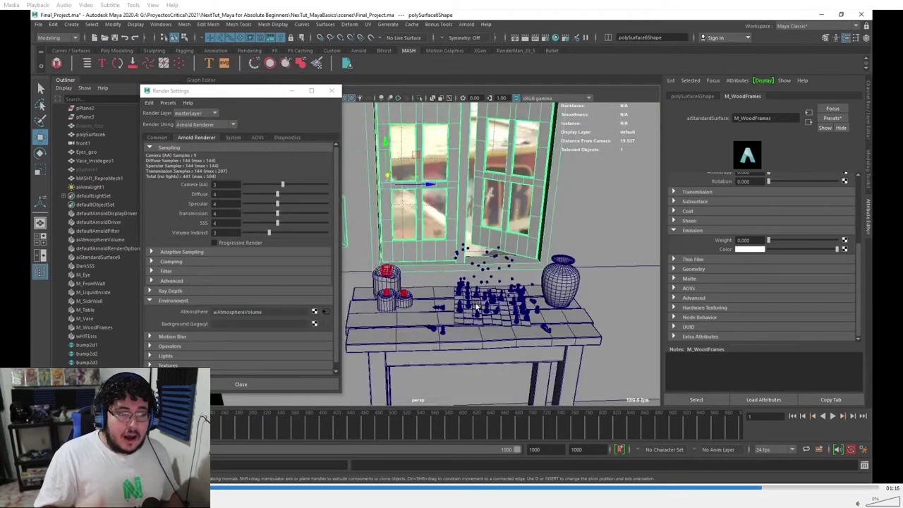
{"action": "left_click_drag", "start_coordinate": [434, 255], "coordinate": [501, 250], "text": "alt"}
{"action": "left_click_drag", "start_coordinate": [501, 250], "coordinate": [538, 246], "text": "alt"}
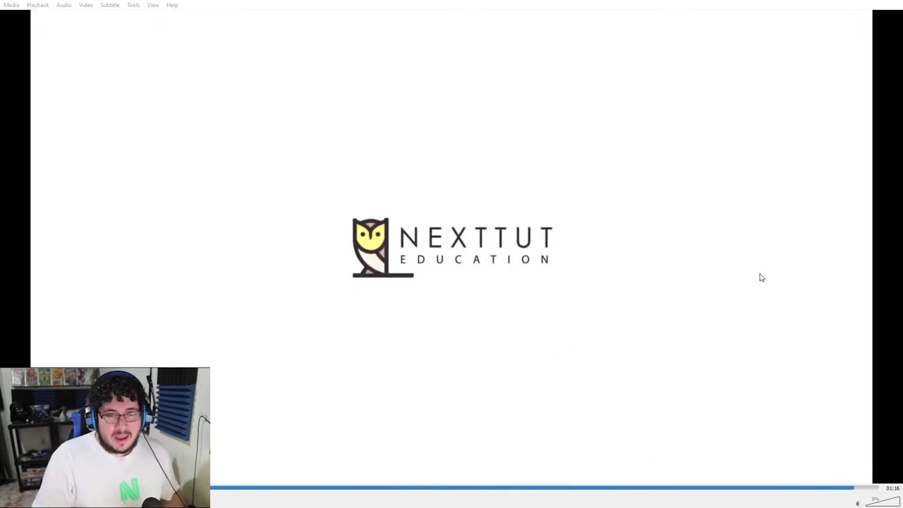
{"action": "double_click", "coordinate": [857, 66]}
{"action": "double_click", "coordinate": [885, 16]}
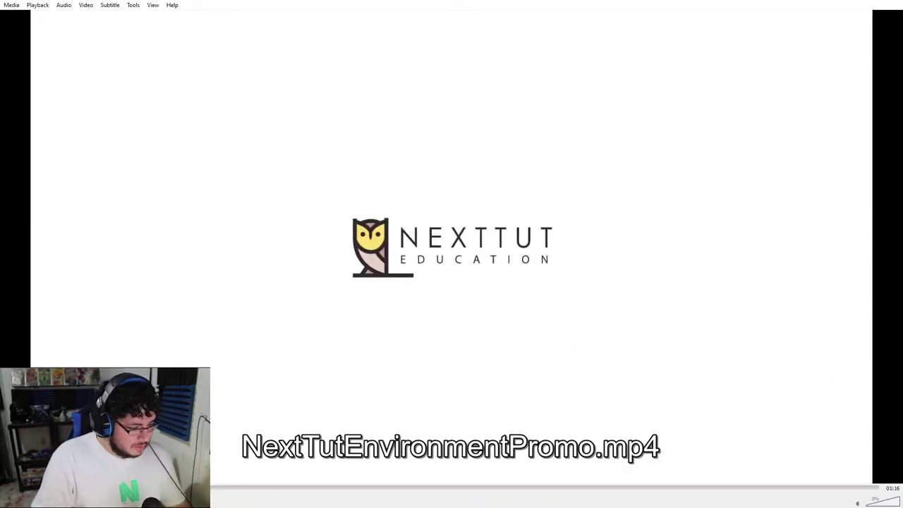
- Stop the promo video's playback and return to the firefly scene in Maya
{"action": "right_click", "coordinate": [203, 327]}
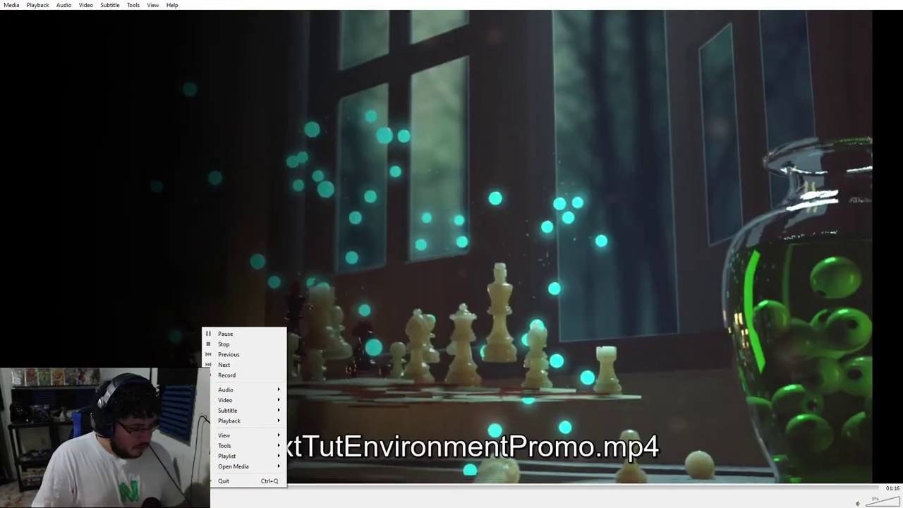
{"action": "left_click", "coordinate": [224, 344]}
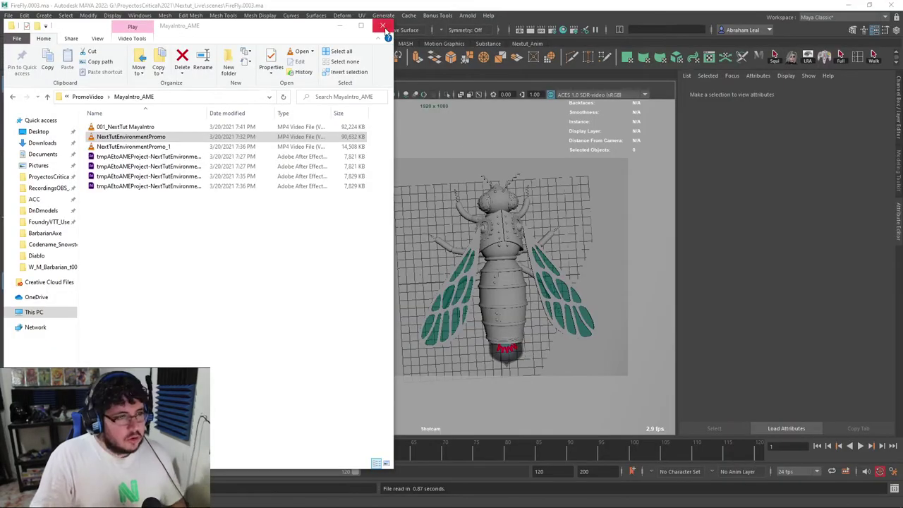
{"action": "left_click", "coordinate": [565, 169]}
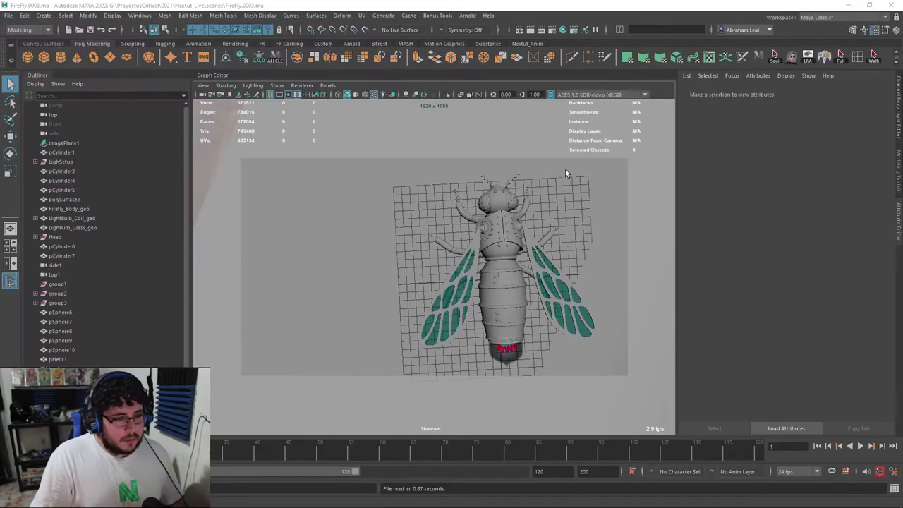
- Switch the viewport to the perspective camera and hide the LighSetup group
{"action": "left_click", "coordinate": [579, 217]}
{"action": "key", "text": "space"}
{"action": "left_click_drag", "start_coordinate": [579, 219], "coordinate": [577, 195]}
{"action": "left_click_drag", "start_coordinate": [565, 205], "coordinate": [340, 294], "text": "alt"}
{"action": "scroll", "coordinate": [353, 267], "scroll_direction": "down", "scroll_amount": 6}
{"action": "scroll", "coordinate": [531, 269], "scroll_direction": "up", "scroll_amount": 2}
{"action": "scroll", "coordinate": [340, 293], "scroll_direction": "up", "scroll_amount": 4}
{"action": "scroll", "coordinate": [337, 296], "scroll_direction": "down", "scroll_amount": 6}
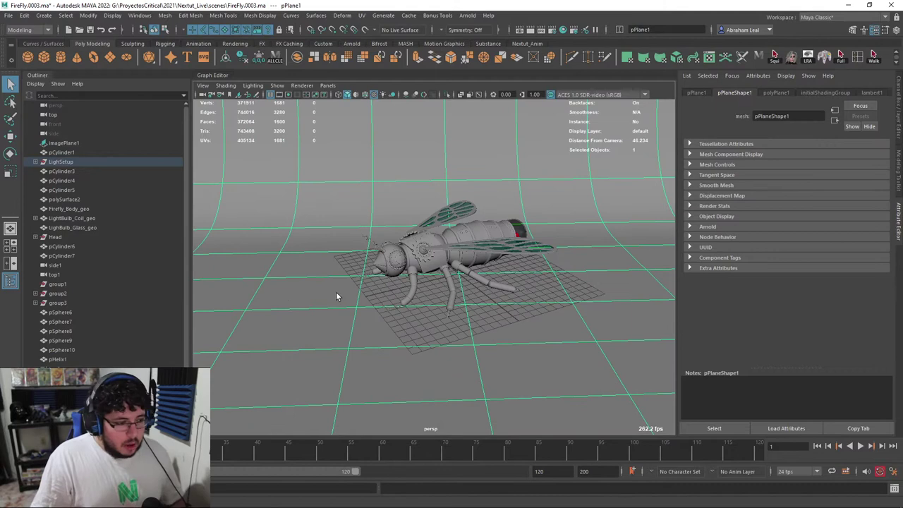
{"action": "left_click", "coordinate": [52, 166]}
{"action": "key", "text": "h"}
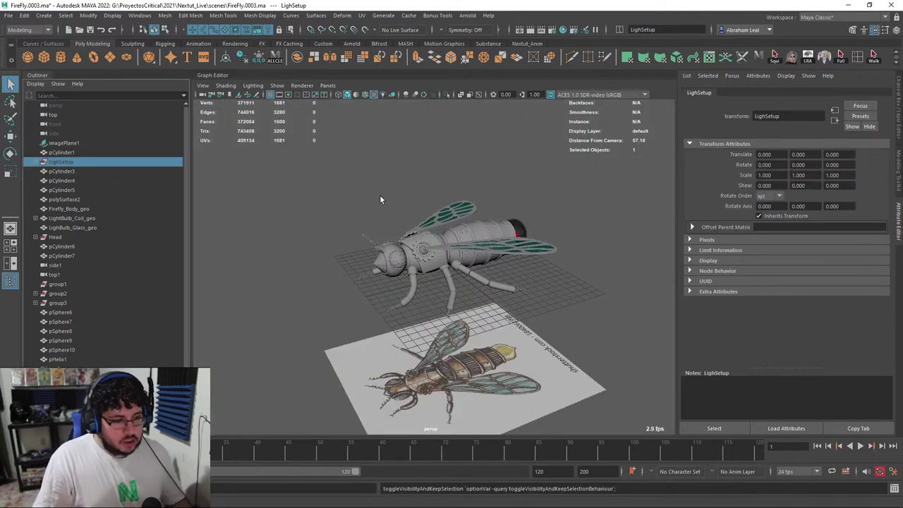
- Delete the reference image plane below the firefly model
{"action": "scroll", "coordinate": [381, 200], "scroll_direction": "up", "scroll_amount": 3}
{"action": "left_click_drag", "start_coordinate": [497, 339], "coordinate": [540, 314], "text": "alt"}
{"action": "middle_click_drag", "start_coordinate": [539, 314], "coordinate": [547, 243], "text": "alt"}
{"action": "left_click", "coordinate": [524, 322]}
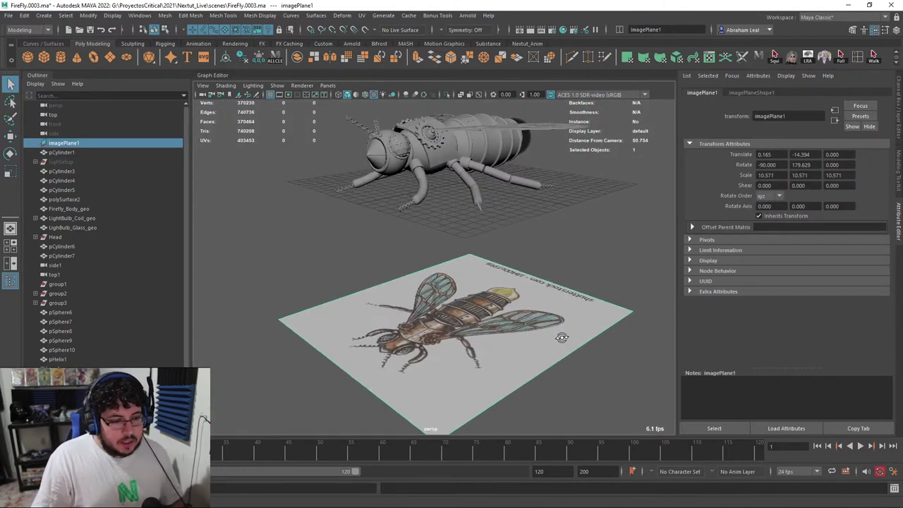
{"action": "left_click_drag", "start_coordinate": [562, 338], "coordinate": [572, 326], "text": "alt"}
{"action": "key", "text": "Delete"}
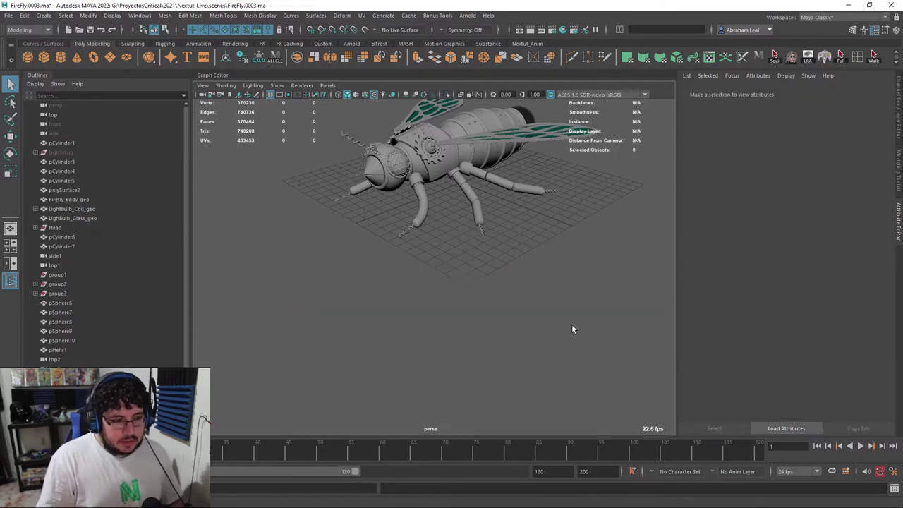
{"action": "left_click_drag", "start_coordinate": [556, 292], "coordinate": [544, 247], "text": "alt"}
{"action": "middle_click_drag", "start_coordinate": [545, 247], "coordinate": [583, 256], "text": "alt"}
{"action": "right_click_drag", "start_coordinate": [583, 256], "coordinate": [557, 255], "text": "alt"}
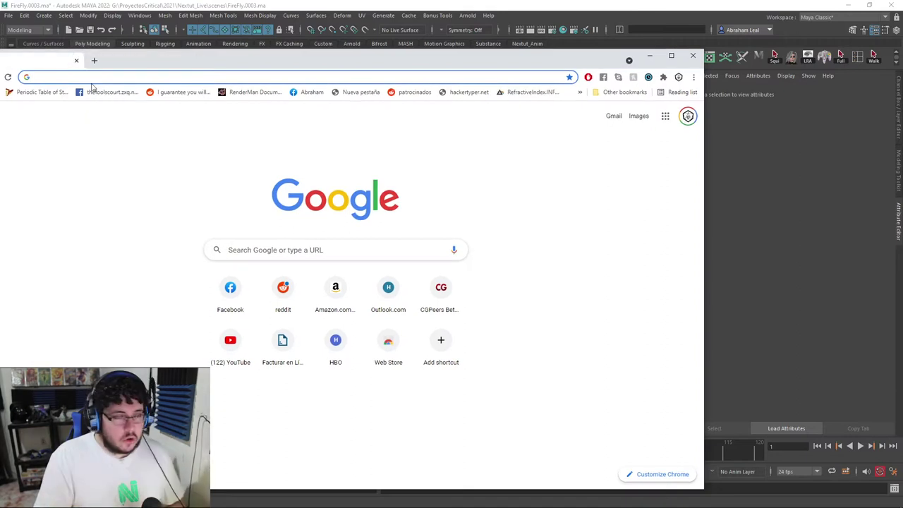
- Switch to Chrome, maximize its window and search Google Images for "uv 3d"
{"action": "left_click_drag", "start_coordinate": [186, 67], "coordinate": [284, 4]}
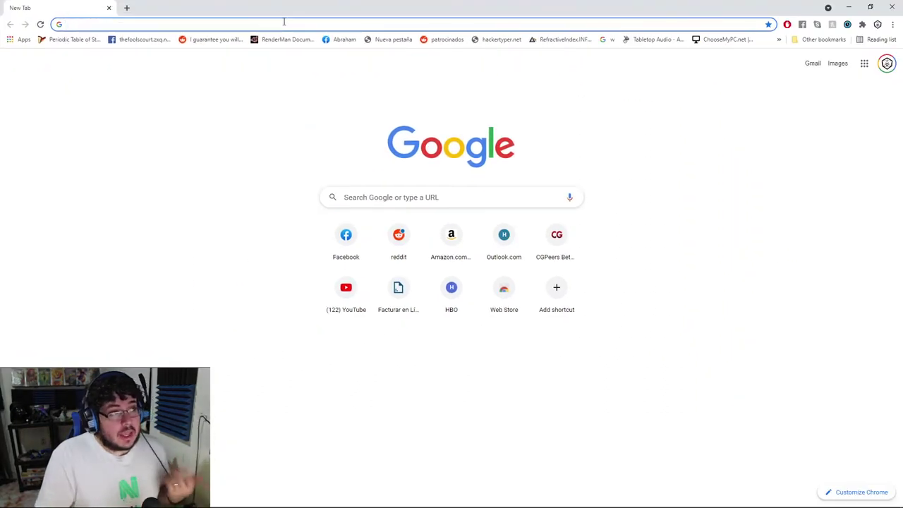
{"action": "left_click", "coordinate": [285, 22]}
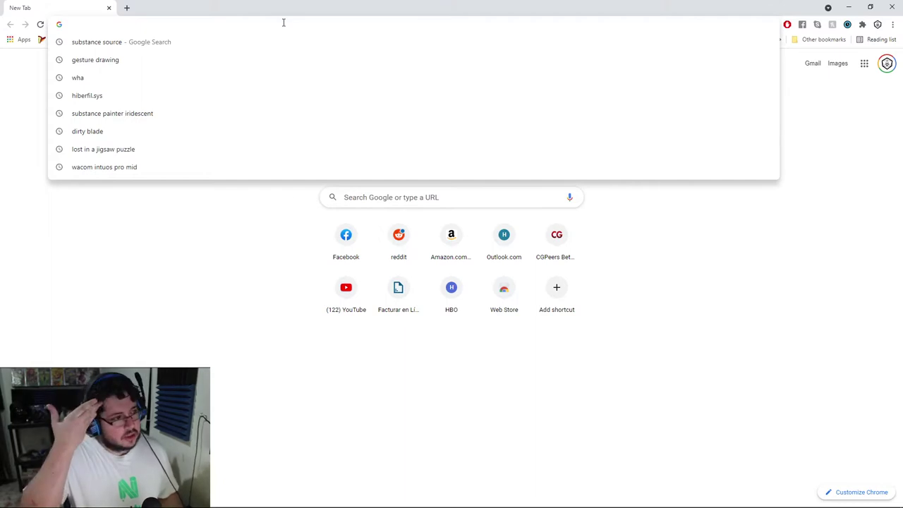
{"action": "type", "text": "uv "}
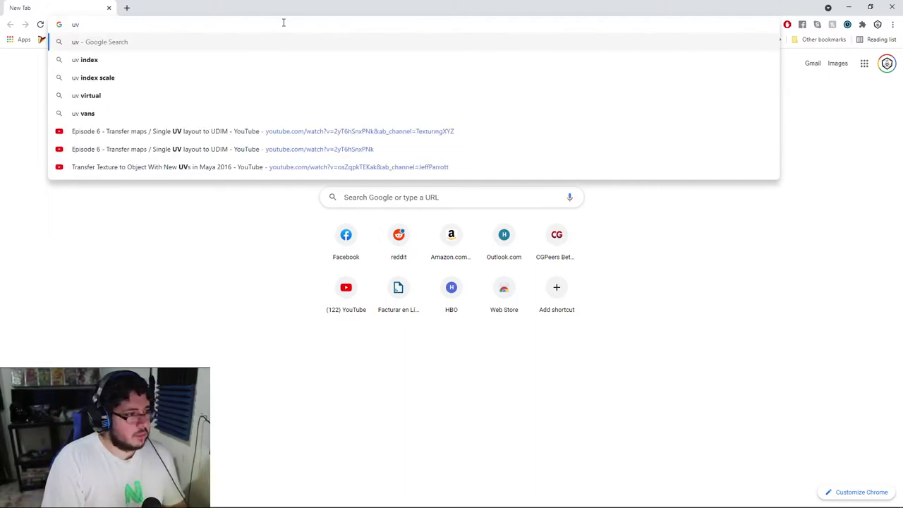
{"action": "type", "text": "3d"}
{"action": "key", "text": "Return"}
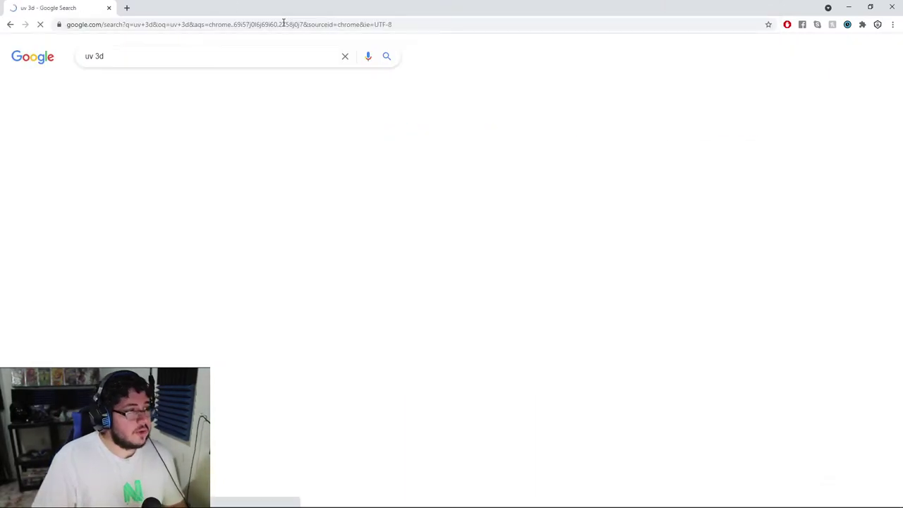
{"action": "left_click", "coordinate": [128, 86]}
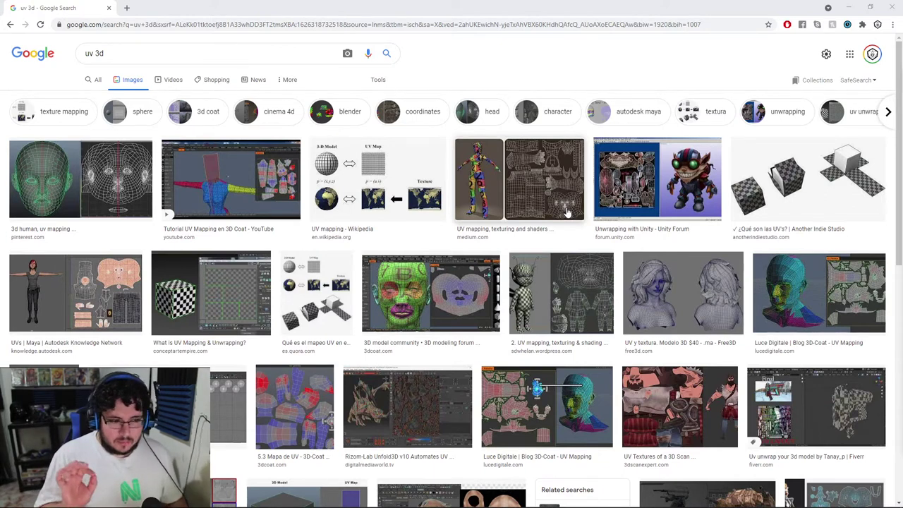
- Replace the image search query with "Udims" and run the search
{"action": "left_click_drag", "start_coordinate": [129, 54], "coordinate": [80, 58]}
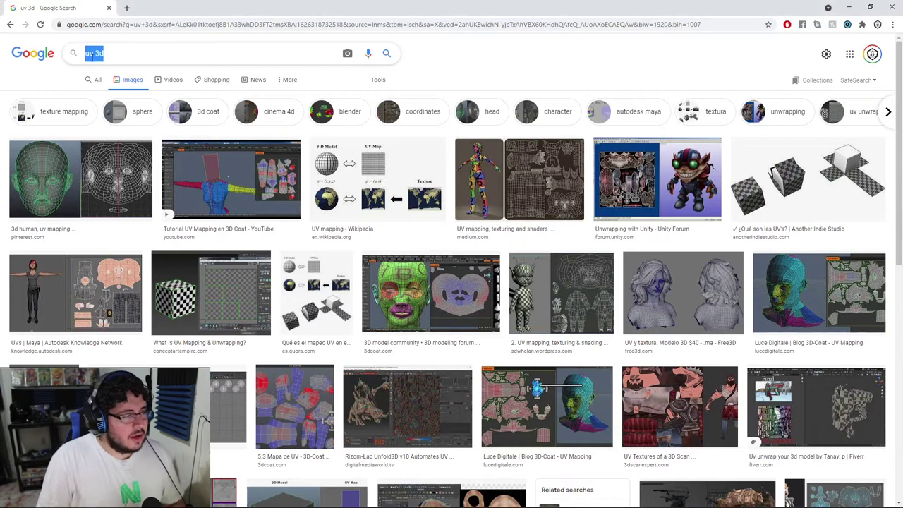
{"action": "key", "text": "BackSpace"}
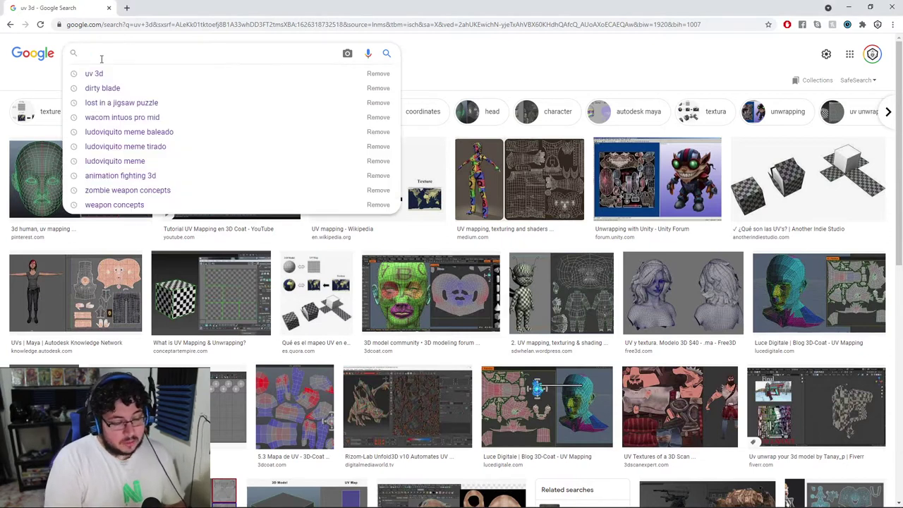
{"action": "type", "text": "Udims"}
{"action": "key", "text": "Return"}
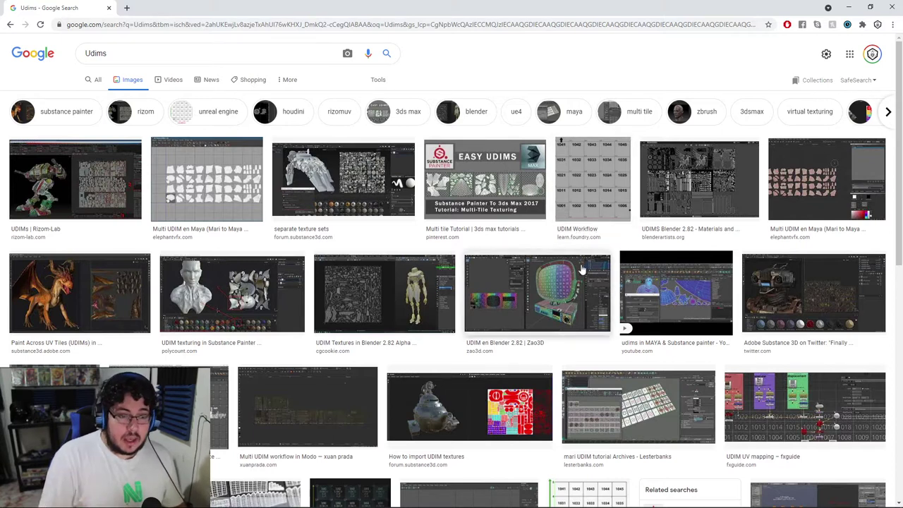
- Return to the "uv 3d" images, preview the checkered fairy character with its UV layout, and close the preview
{"action": "left_click", "coordinate": [10, 24]}
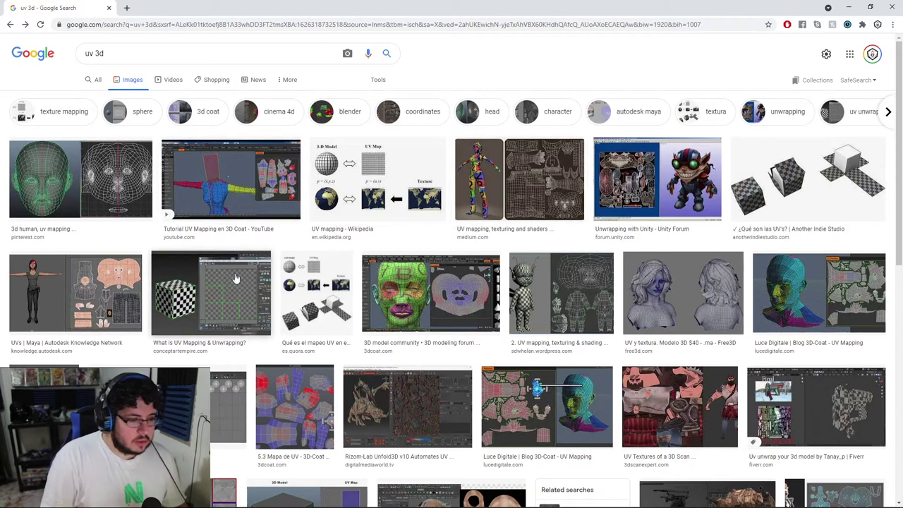
{"action": "left_click", "coordinate": [561, 293]}
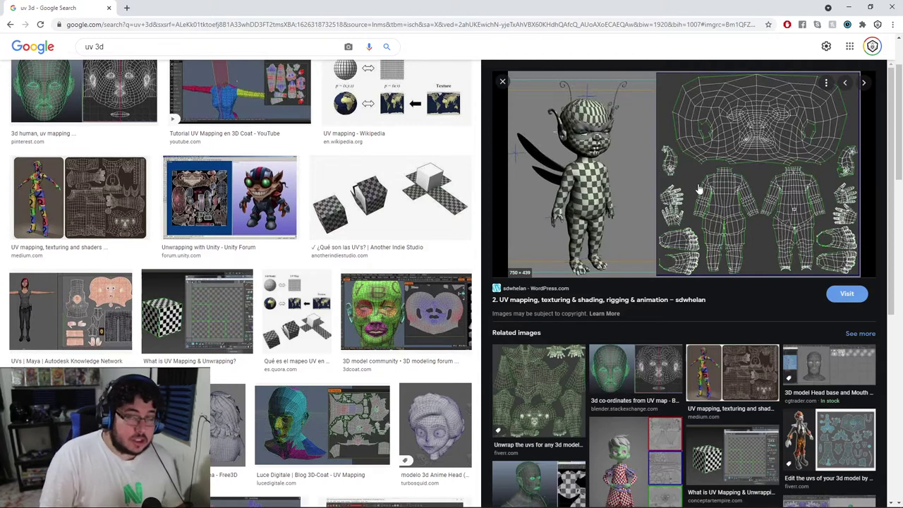
{"action": "left_click", "coordinate": [10, 25]}
{"action": "scroll", "coordinate": [273, 137], "scroll_direction": "up", "scroll_amount": 2}
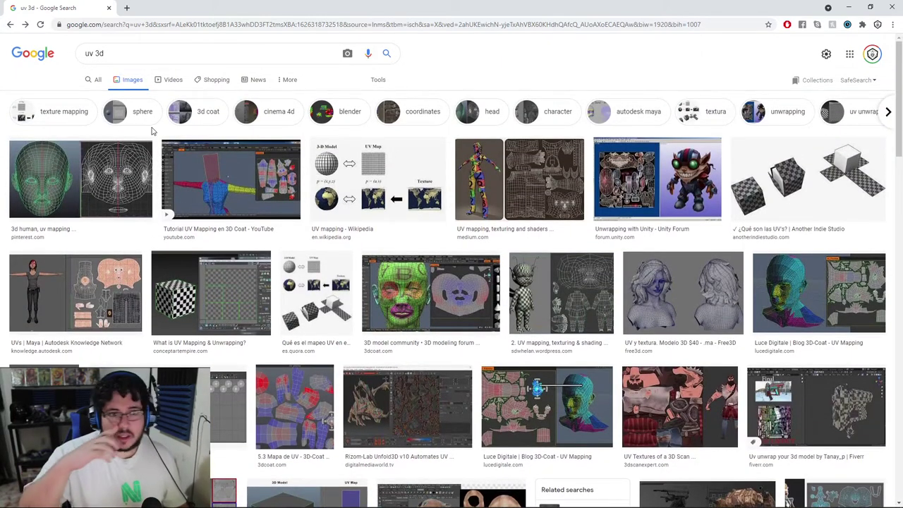
- Search Google Images for "udims" and preview the "Multi UDIM en Maya (Mari to Maya)" layout image
{"action": "left_click_drag", "start_coordinate": [122, 53], "coordinate": [79, 54]}
{"action": "type", "text": "udims"}
{"action": "key", "text": "Return"}
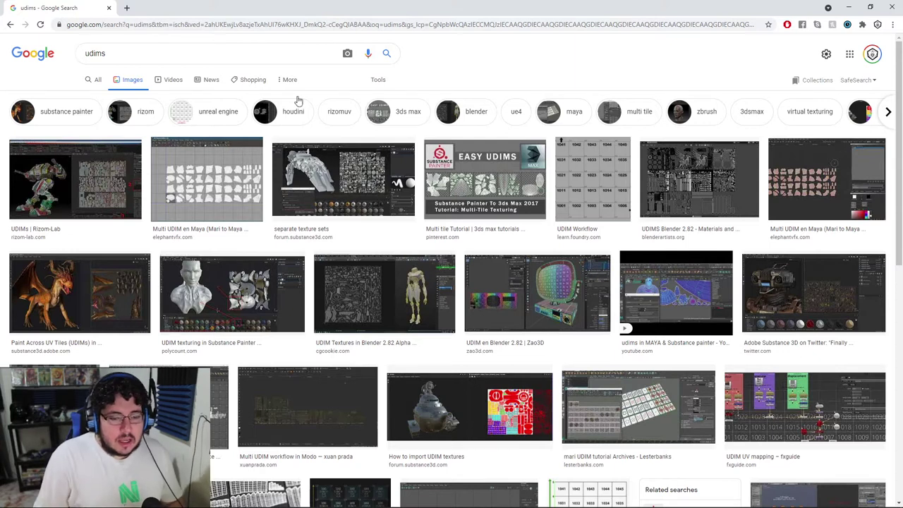
{"action": "left_click", "coordinate": [211, 176]}
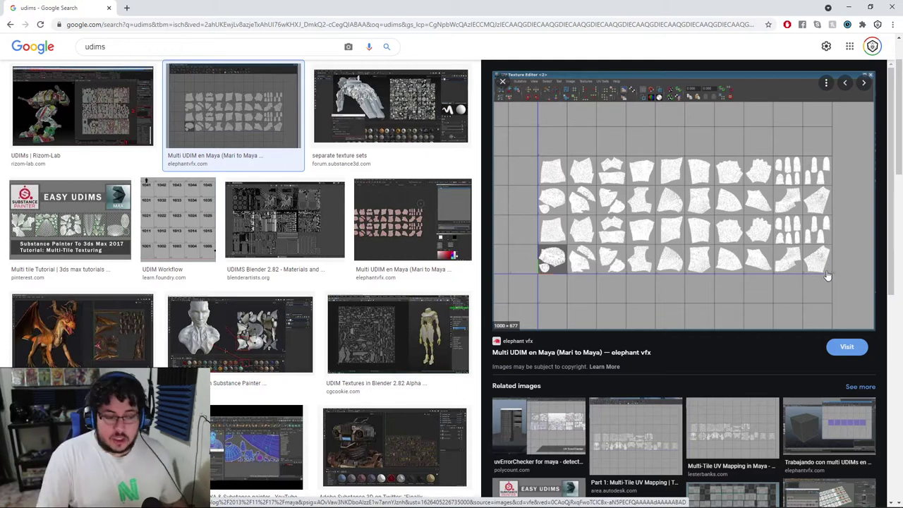
- Preview the Adobe Substance 3D robot UDIM image, look through its related images and go back to the "udims" results
{"action": "left_click", "coordinate": [423, 450]}
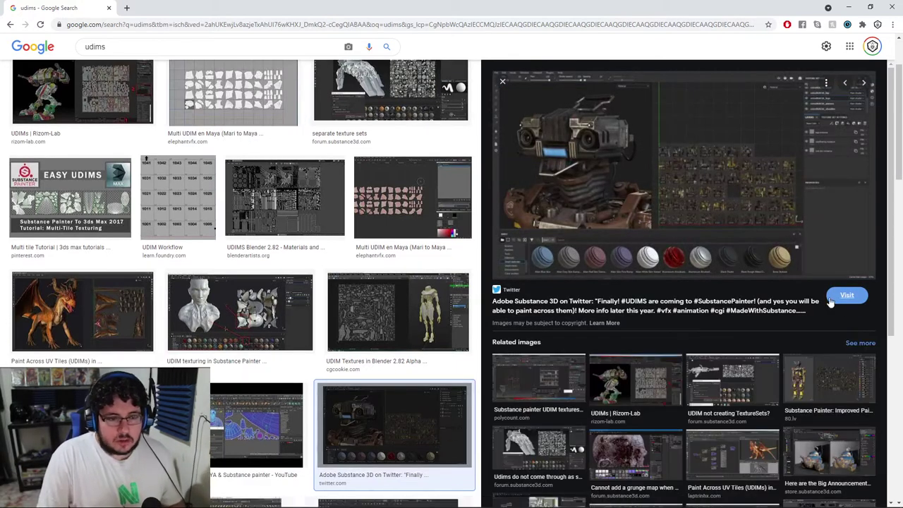
{"action": "scroll", "coordinate": [705, 233], "scroll_direction": "down", "scroll_amount": 2}
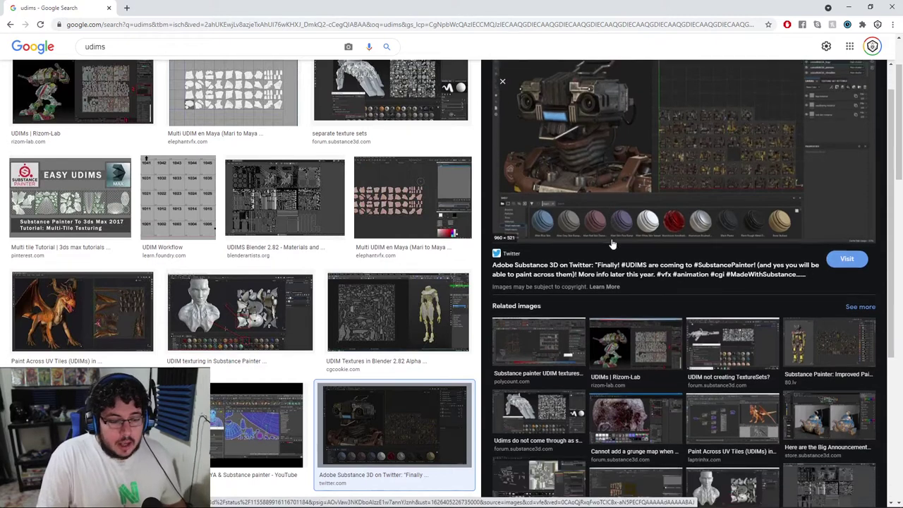
{"action": "scroll", "coordinate": [252, 254], "scroll_direction": "down", "scroll_amount": 1}
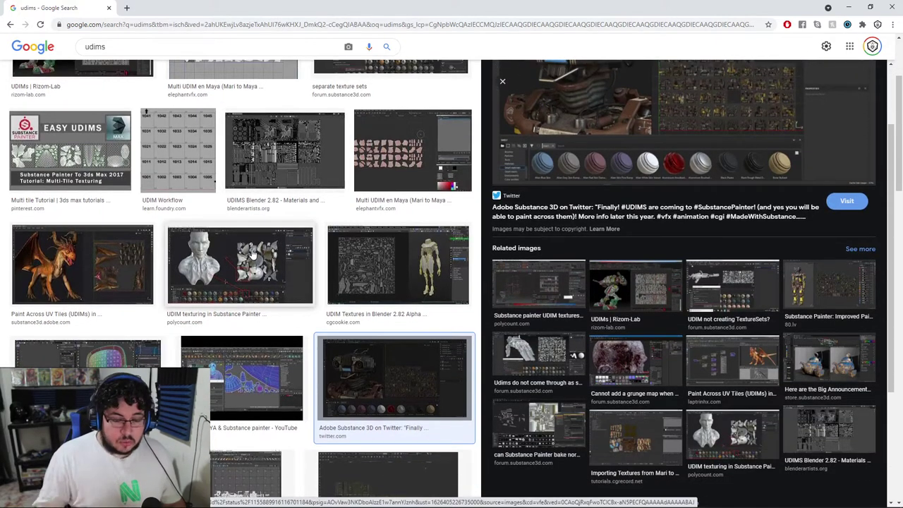
{"action": "scroll", "coordinate": [252, 254], "scroll_direction": "up", "scroll_amount": 3}
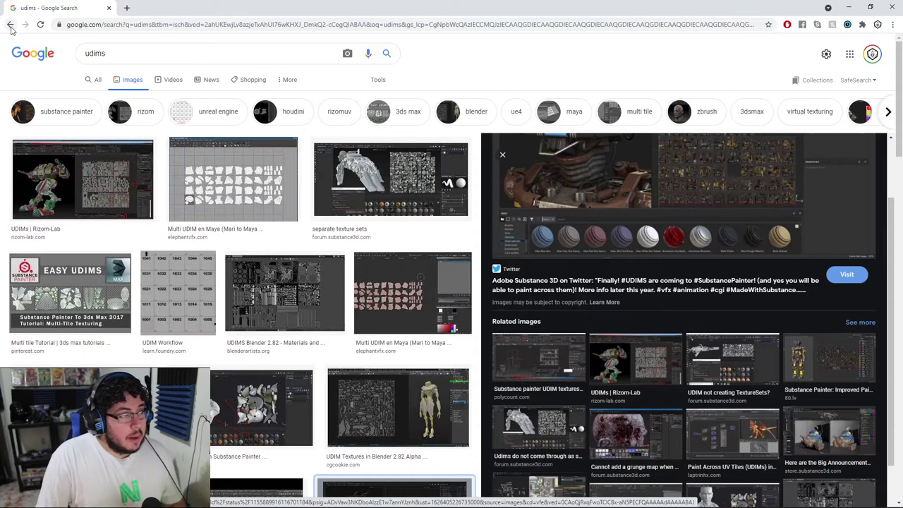
{"action": "left_click", "coordinate": [9, 24]}
{"action": "left_click", "coordinate": [10, 24]}
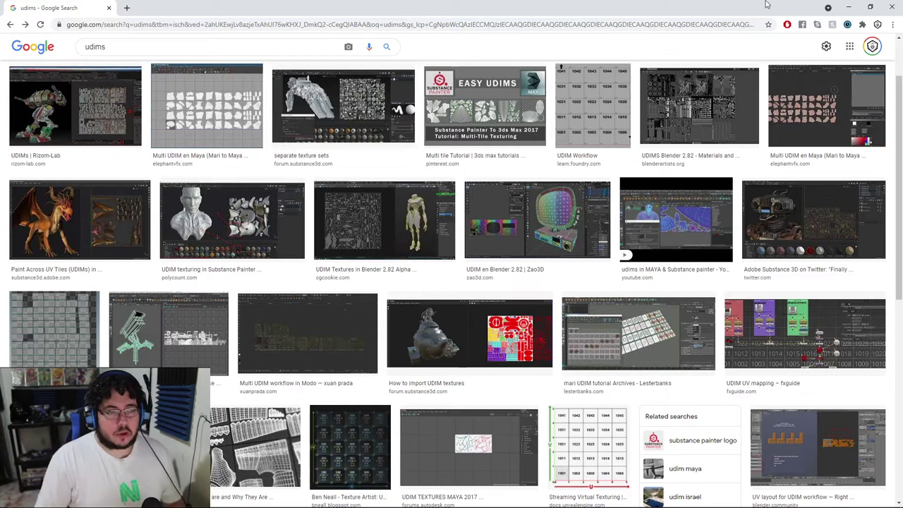
- Return to Maya and examine the firefly model's head, wings, legs and body from several angles
{"action": "left_click", "coordinate": [849, 7]}
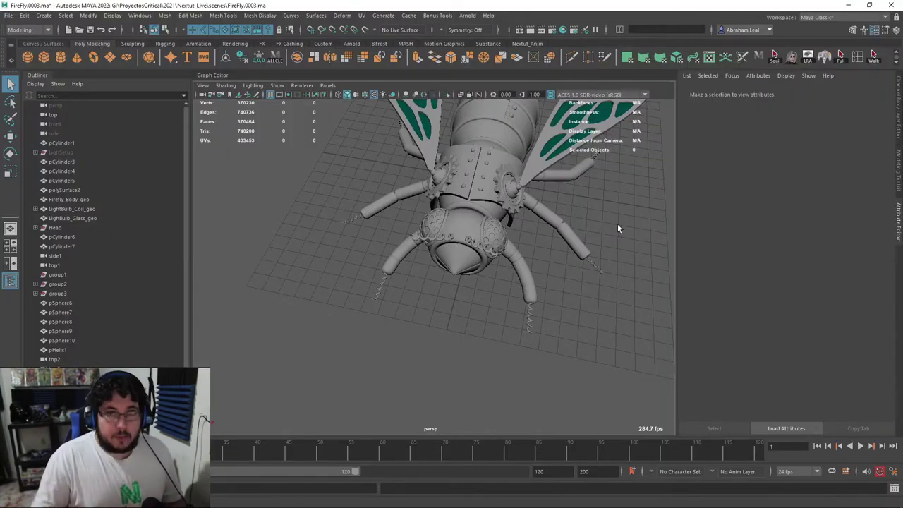
{"action": "left_click_drag", "start_coordinate": [614, 187], "coordinate": [567, 216], "text": "alt"}
{"action": "right_click_drag", "start_coordinate": [567, 215], "coordinate": [573, 278], "text": "alt"}
{"action": "middle_click_drag", "start_coordinate": [586, 209], "coordinate": [426, 262], "text": "alt"}
{"action": "right_click_drag", "start_coordinate": [426, 262], "coordinate": [556, 337], "text": "alt"}
{"action": "right_click_drag", "start_coordinate": [483, 254], "coordinate": [530, 309], "text": "alt"}
{"action": "left_click_drag", "start_coordinate": [530, 308], "coordinate": [561, 284], "text": "alt"}
{"action": "right_click_drag", "start_coordinate": [561, 284], "coordinate": [565, 255], "text": "alt"}
{"action": "left_click_drag", "start_coordinate": [564, 255], "coordinate": [589, 251], "text": "alt"}
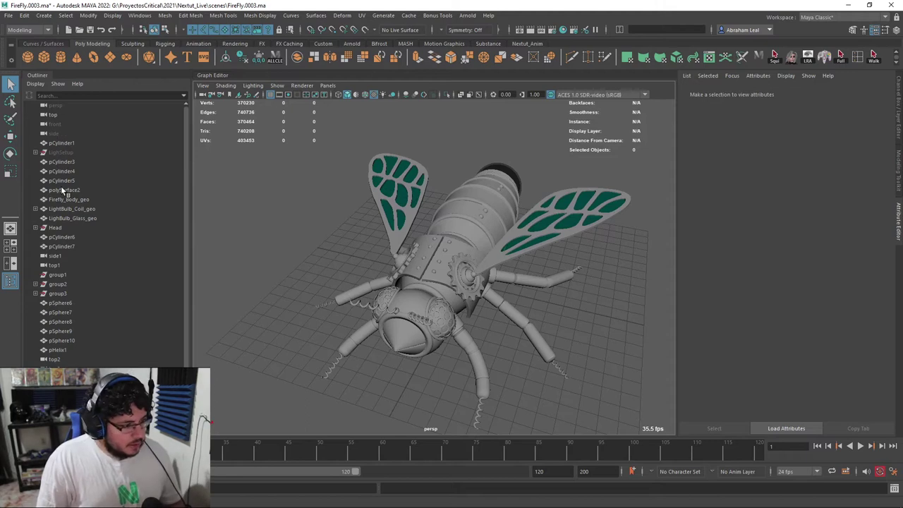
{"action": "right_click_drag", "start_coordinate": [541, 281], "coordinate": [508, 256], "text": "alt"}
{"action": "left_click_drag", "start_coordinate": [508, 256], "coordinate": [452, 257], "text": "alt"}
{"action": "right_click_drag", "start_coordinate": [452, 258], "coordinate": [481, 295], "text": "alt"}
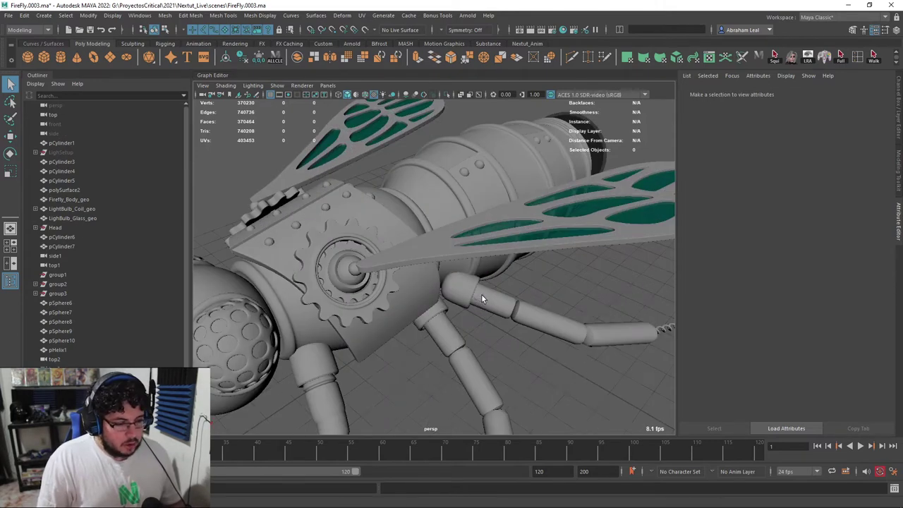
{"action": "left_click_drag", "start_coordinate": [481, 295], "coordinate": [565, 288], "text": "alt"}
{"action": "right_click_drag", "start_coordinate": [563, 289], "coordinate": [531, 254], "text": "alt"}
{"action": "middle_click_drag", "start_coordinate": [531, 254], "coordinate": [438, 233], "text": "alt"}
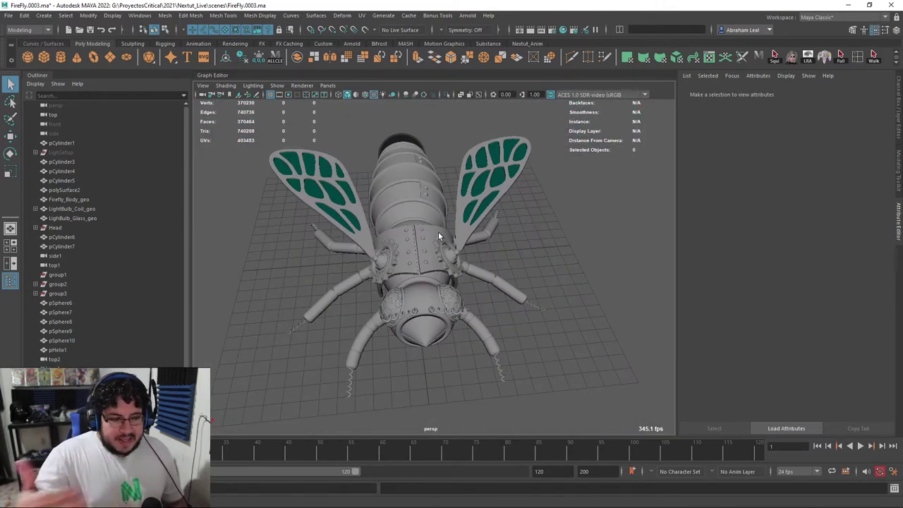
{"action": "left_click_drag", "start_coordinate": [413, 279], "coordinate": [347, 284], "text": "alt"}
{"action": "middle_click_drag", "start_coordinate": [347, 285], "coordinate": [423, 307], "text": "alt"}
{"action": "right_click_drag", "start_coordinate": [424, 307], "coordinate": [451, 342], "text": "alt"}
{"action": "middle_click_drag", "start_coordinate": [451, 343], "coordinate": [529, 286], "text": "alt"}
{"action": "right_click_drag", "start_coordinate": [494, 252], "coordinate": [510, 265], "text": "alt"}
{"action": "left_click_drag", "start_coordinate": [511, 265], "coordinate": [501, 268], "text": "alt"}
{"action": "right_click_drag", "start_coordinate": [501, 268], "coordinate": [487, 243], "text": "alt"}
{"action": "middle_click_drag", "start_coordinate": [486, 244], "coordinate": [341, 277], "text": "alt"}
{"action": "scroll", "coordinate": [441, 184], "scroll_direction": "up", "scroll_amount": 3}
- Isolate the firefly's segmented body mesh, Firefly_Body_geo, in the perspective view
{"action": "left_click", "coordinate": [441, 184]}
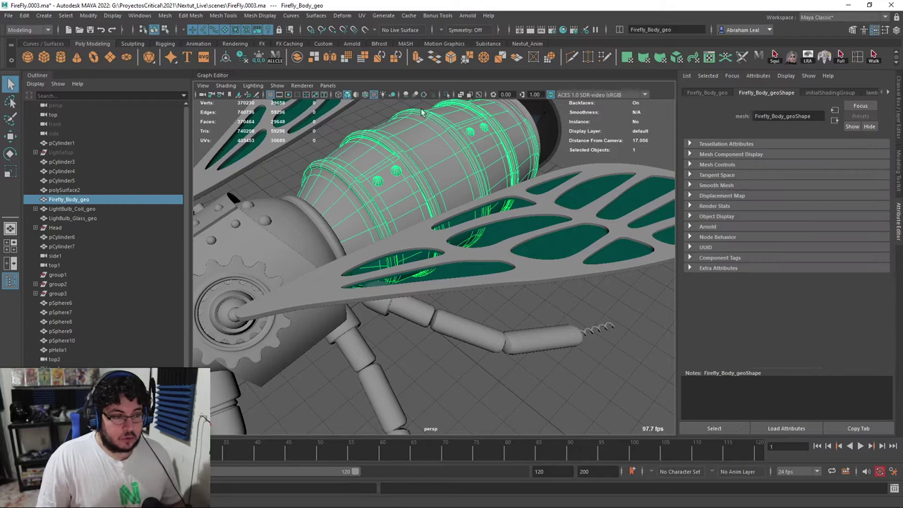
{"action": "left_click", "coordinate": [446, 95]}
{"action": "left_click_drag", "start_coordinate": [431, 169], "coordinate": [494, 181], "text": "alt"}
{"action": "right_click_drag", "start_coordinate": [494, 182], "coordinate": [367, 229], "text": "alt"}
{"action": "left_click_drag", "start_coordinate": [367, 229], "coordinate": [420, 230], "text": "alt"}
- Compare the isolated body with and without smooth mesh preview, leaving the preview off
{"action": "key", "text": "1"}
{"action": "left_click_drag", "start_coordinate": [583, 295], "coordinate": [524, 298], "text": "alt"}
{"action": "right_click_drag", "start_coordinate": [525, 298], "coordinate": [570, 264], "text": "alt"}
{"action": "middle_click_drag", "start_coordinate": [570, 265], "coordinate": [578, 304], "text": "alt"}
{"action": "left_click_drag", "start_coordinate": [579, 305], "coordinate": [459, 262], "text": "alt"}
{"action": "scroll", "coordinate": [433, 305], "scroll_direction": "down", "scroll_amount": 3}
{"action": "key", "text": "3"}
{"action": "left_click_drag", "start_coordinate": [426, 314], "coordinate": [359, 262], "text": "alt"}
{"action": "key", "text": "1"}
{"action": "left_click_drag", "start_coordinate": [453, 242], "coordinate": [386, 393], "text": "alt"}
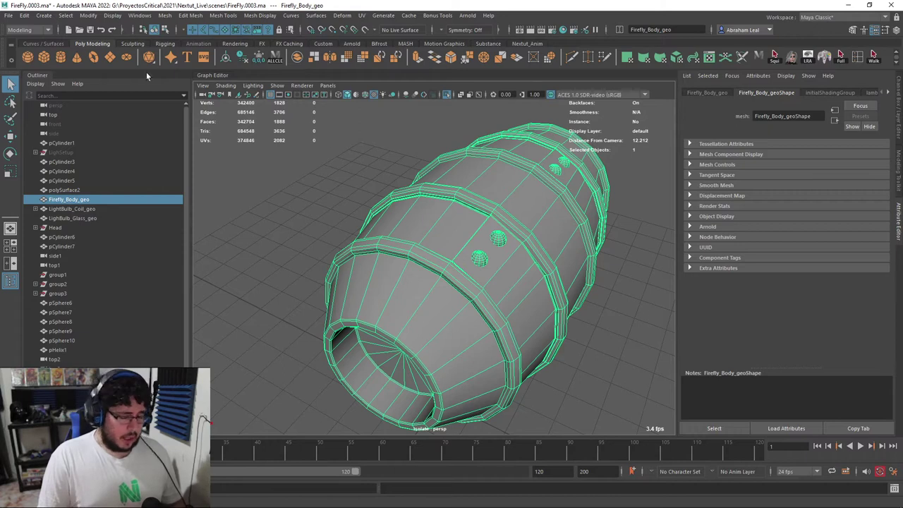
- Smooth the body mesh with one division, leaving it displayed as real geometry without smooth preview
{"action": "left_click", "coordinate": [165, 14]}
{"action": "left_click", "coordinate": [185, 124]}
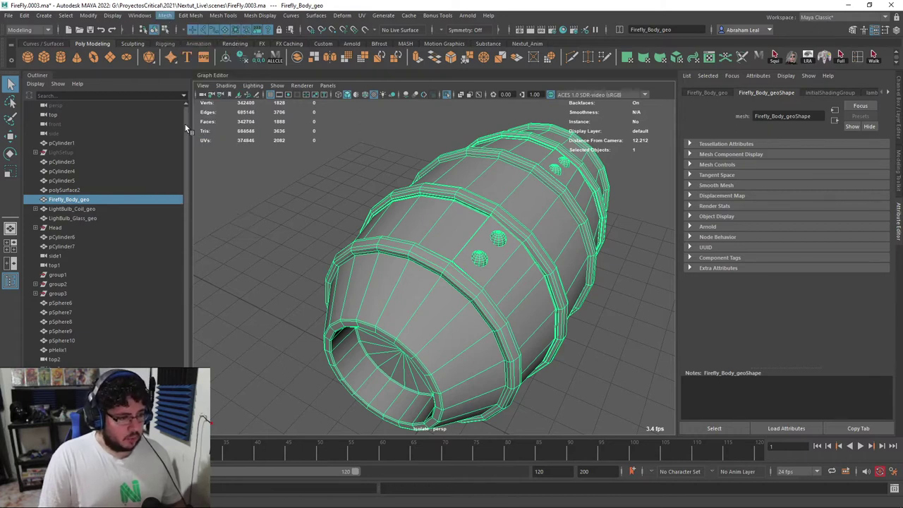
{"action": "left_click_drag", "start_coordinate": [416, 189], "coordinate": [505, 195], "text": "alt"}
{"action": "left_click", "coordinate": [329, 208]}
{"action": "left_click_drag", "start_coordinate": [438, 205], "coordinate": [386, 220], "text": "alt"}
{"action": "right_click_drag", "start_coordinate": [385, 219], "coordinate": [415, 215], "text": "alt"}
{"action": "left_click", "coordinate": [445, 291]}
{"action": "key", "text": "3"}
{"action": "scroll", "coordinate": [470, 257], "scroll_direction": "down", "scroll_amount": 3}
{"action": "key", "text": "ctrl+z"}
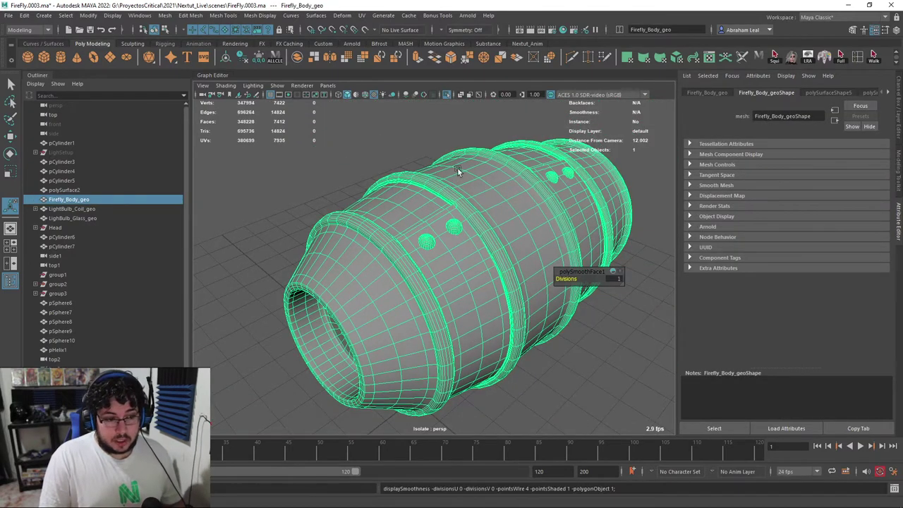
- Delete all existing UVs from the smoothed body mesh and select the mesh again
{"action": "left_click_drag", "start_coordinate": [457, 167], "coordinate": [520, 118], "text": "alt"}
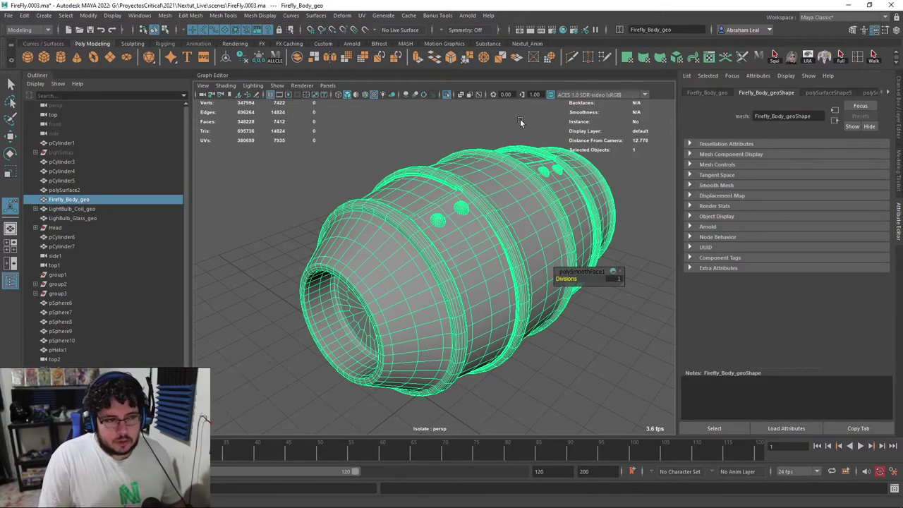
{"action": "left_click", "coordinate": [361, 15]}
{"action": "left_click", "coordinate": [396, 196]}
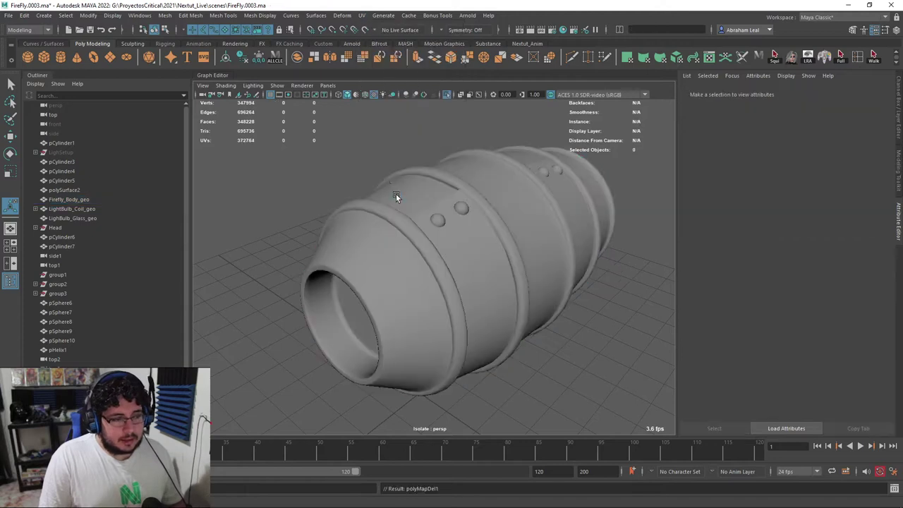
{"action": "left_click", "coordinate": [407, 196]}
{"action": "left_click_drag", "start_coordinate": [406, 196], "coordinate": [484, 205], "text": "alt"}
- Project planar UVs onto the body along the Y axis and inspect the mapping on the mesh
{"action": "left_click", "coordinate": [361, 15]}
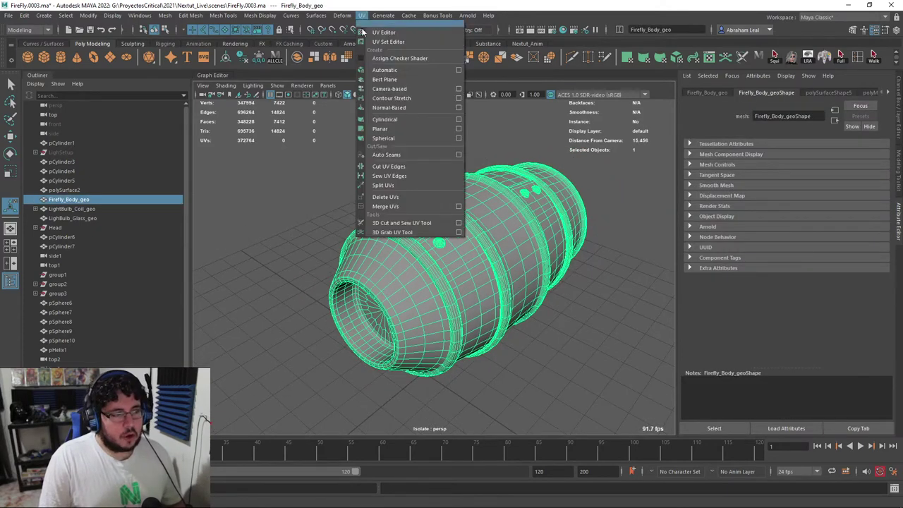
{"action": "left_click", "coordinate": [406, 128]}
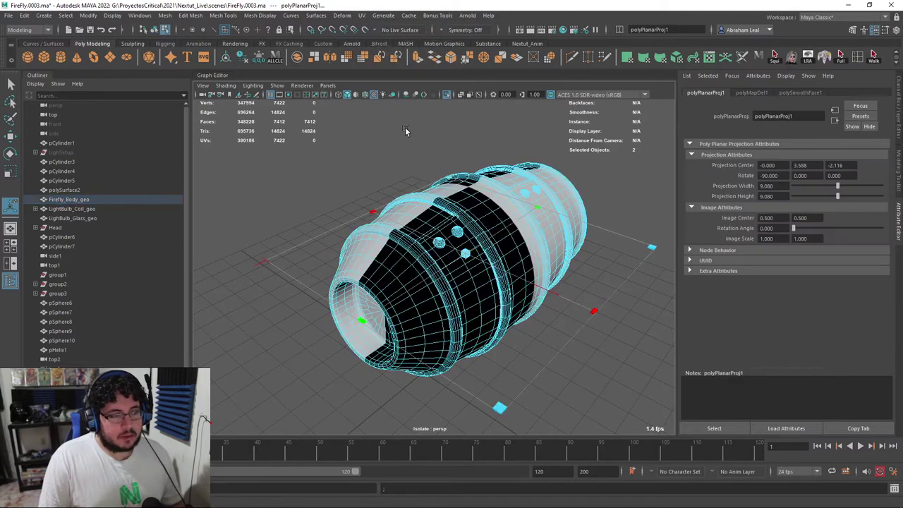
{"action": "left_click_drag", "start_coordinate": [480, 199], "coordinate": [520, 207], "text": "alt"}
{"action": "key", "text": "q"}
{"action": "left_click", "coordinate": [584, 166]}
{"action": "left_click_drag", "start_coordinate": [585, 166], "coordinate": [519, 190], "text": "alt"}
{"action": "left_click", "coordinate": [519, 191]}
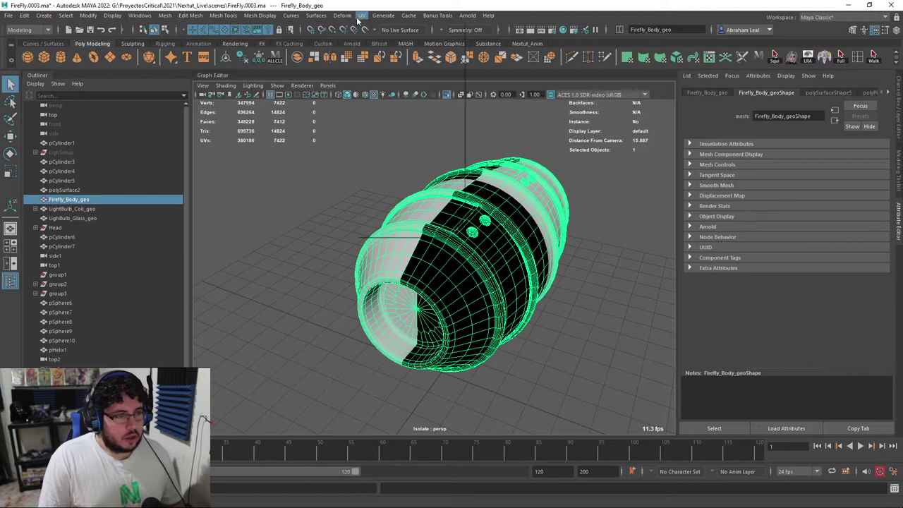
- Apply a planar UV projection to the body from the camera, then dismiss the planar mapping options
{"action": "left_click", "coordinate": [361, 16]}
{"action": "left_click", "coordinate": [460, 130]}
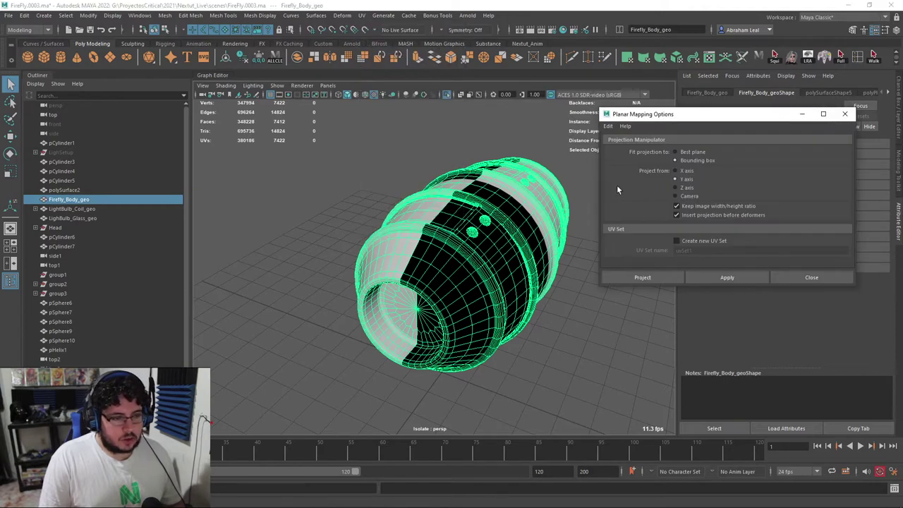
{"action": "left_click", "coordinate": [676, 197]}
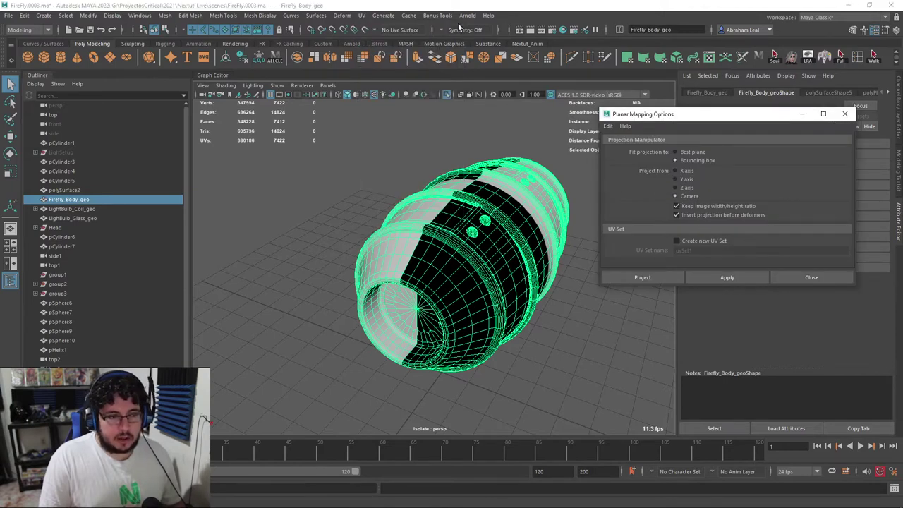
{"action": "left_click", "coordinate": [362, 16]}
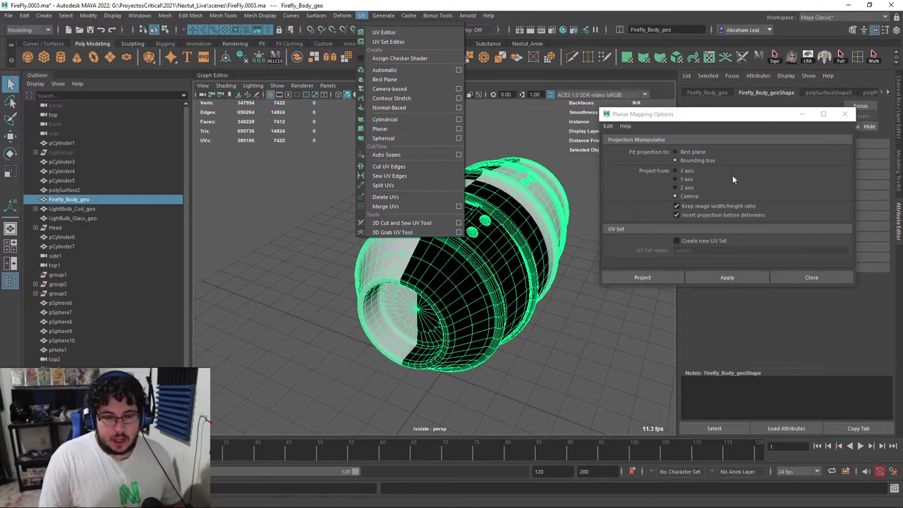
{"action": "left_click", "coordinate": [731, 278]}
{"action": "right_click_drag", "start_coordinate": [490, 212], "coordinate": [505, 200]}
{"action": "left_click", "coordinate": [487, 196]}
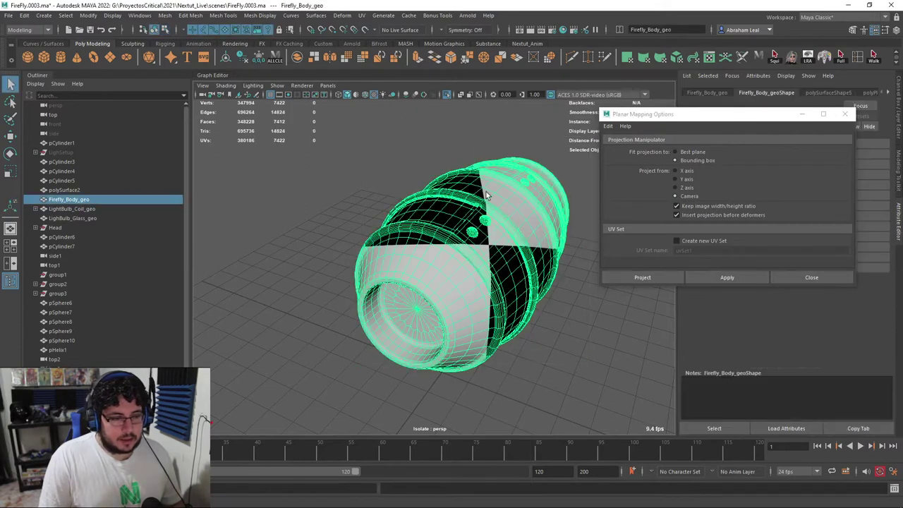
{"action": "left_click_drag", "start_coordinate": [543, 195], "coordinate": [537, 192], "text": "alt"}
{"action": "left_click", "coordinate": [845, 113]}
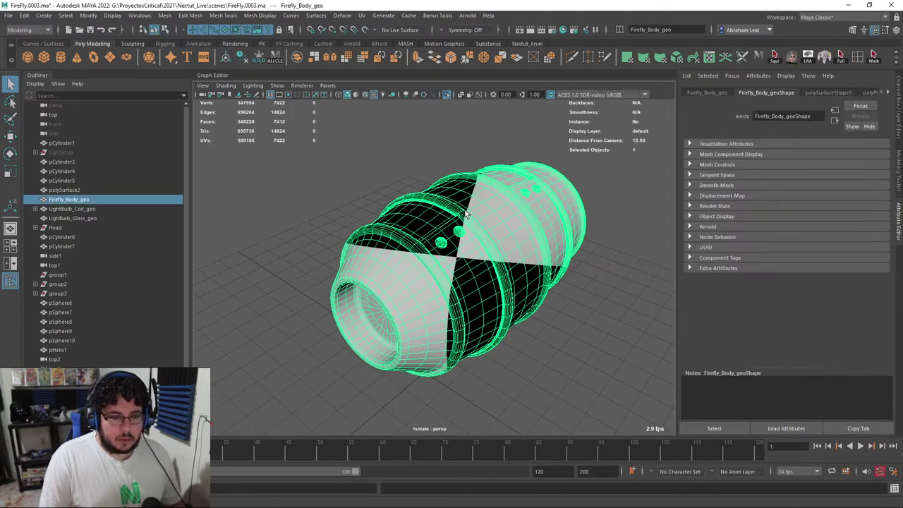
- Open the UV Editor beside the body and switch its checker map on and off
{"action": "left_click", "coordinate": [381, 32]}
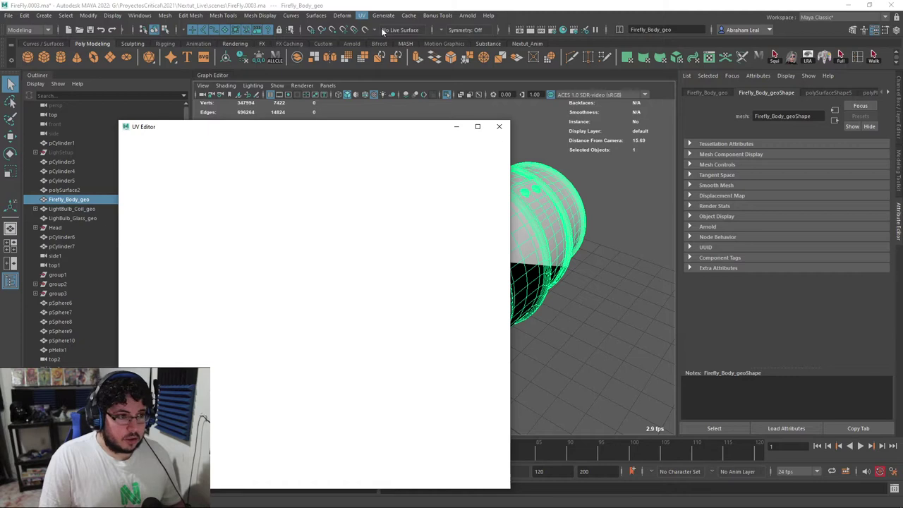
{"action": "left_click", "coordinate": [353, 139]}
{"action": "left_click", "coordinate": [376, 138]}
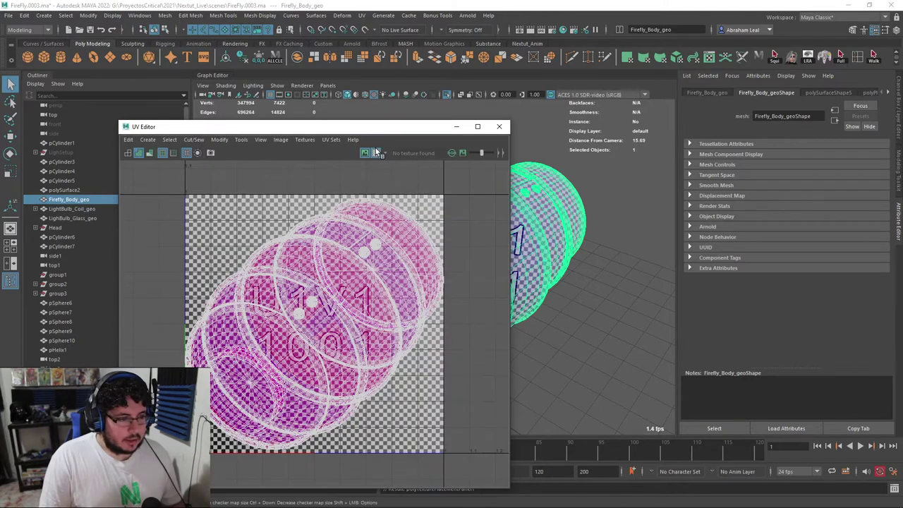
{"action": "left_click", "coordinate": [370, 153]}
{"action": "left_click_drag", "start_coordinate": [372, 130], "coordinate": [347, 61]}
- Turn off the texture image display behind the body's UVs in the UV Editor
{"action": "left_click", "coordinate": [229, 69]}
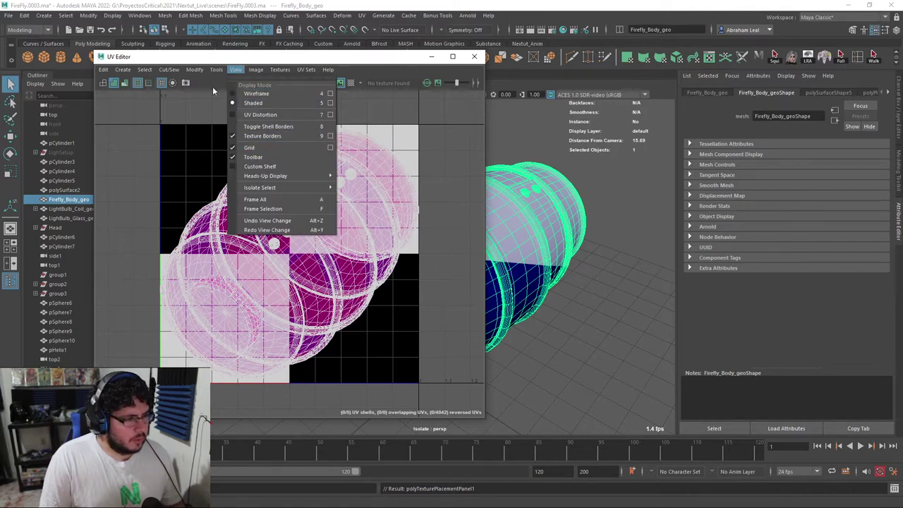
{"action": "mouse_move", "coordinate": [276, 73]}
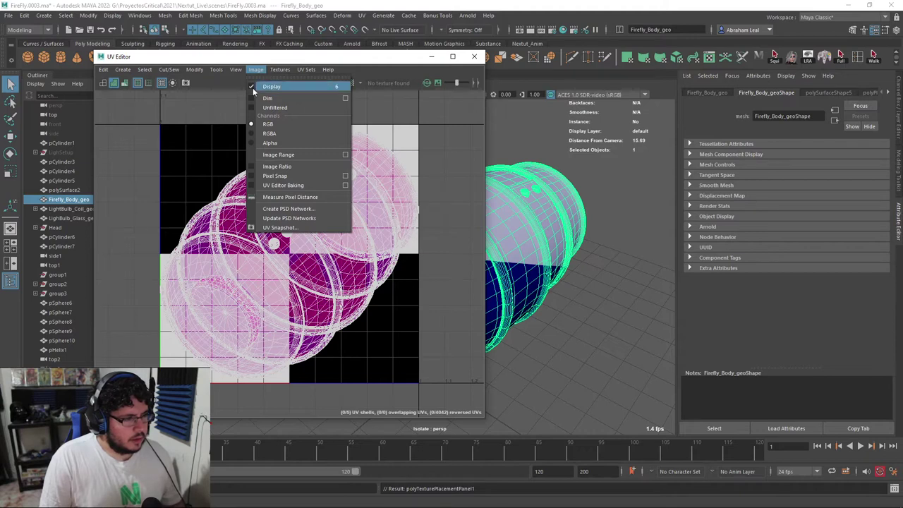
{"action": "left_click", "coordinate": [255, 86]}
{"action": "left_click", "coordinate": [508, 142]}
{"action": "left_click_drag", "start_coordinate": [509, 144], "coordinate": [555, 197], "text": "alt"}
{"action": "left_click", "coordinate": [580, 194]}
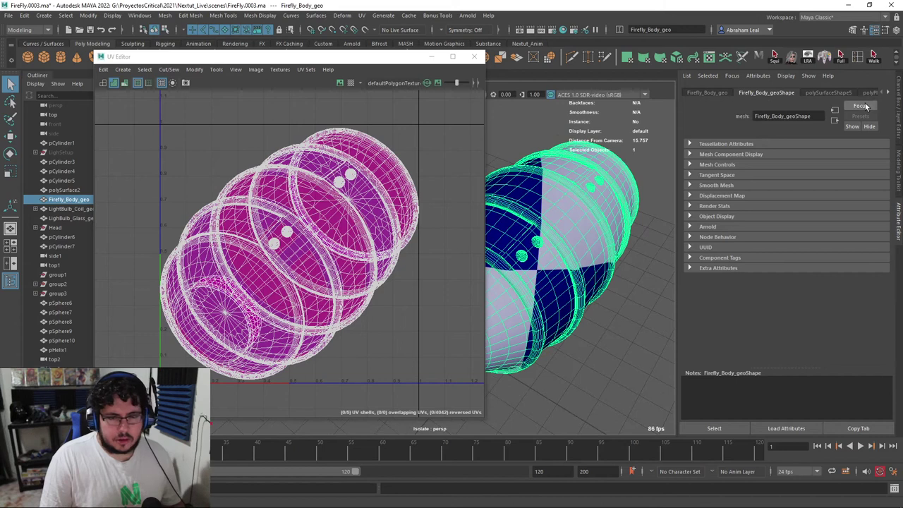
- Hide the UV Editor grid, restore it, and look through the texture display options
{"action": "left_click", "coordinate": [218, 69]}
{"action": "left_click", "coordinate": [120, 69]}
{"action": "left_click", "coordinate": [107, 69]}
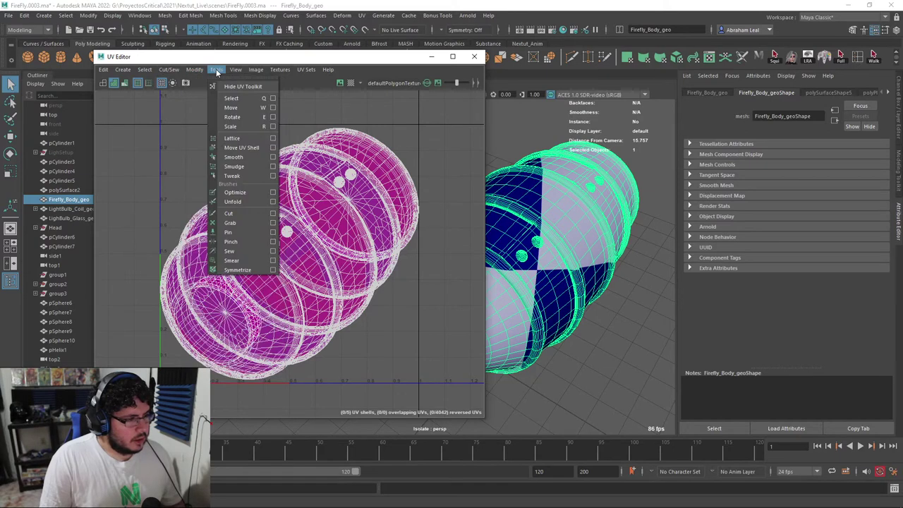
{"action": "mouse_move", "coordinate": [237, 71]}
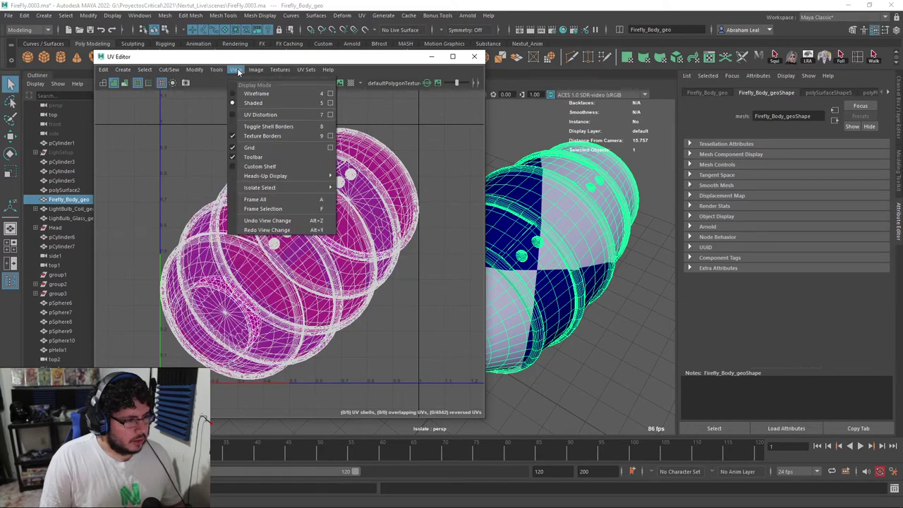
{"action": "left_click", "coordinate": [248, 147]}
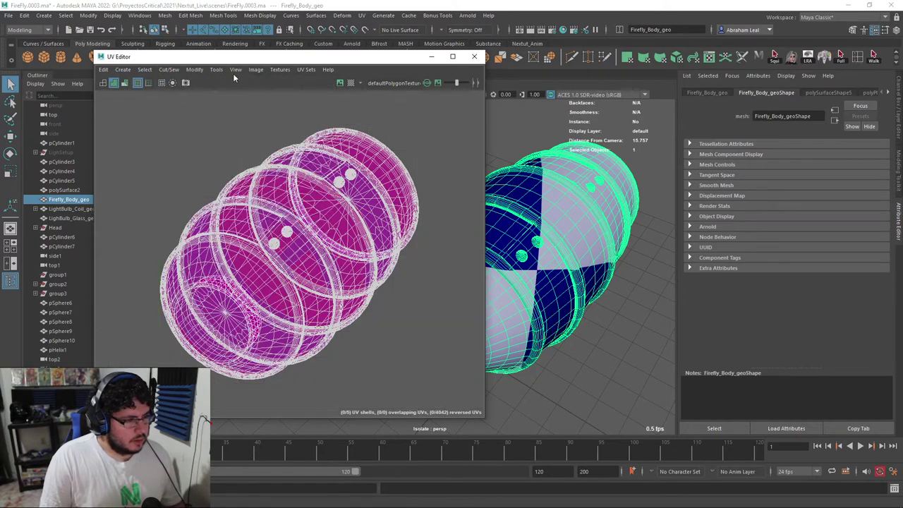
{"action": "left_click", "coordinate": [236, 69]}
{"action": "left_click", "coordinate": [240, 146]}
{"action": "left_click", "coordinate": [236, 69]}
{"action": "mouse_move", "coordinate": [264, 74]}
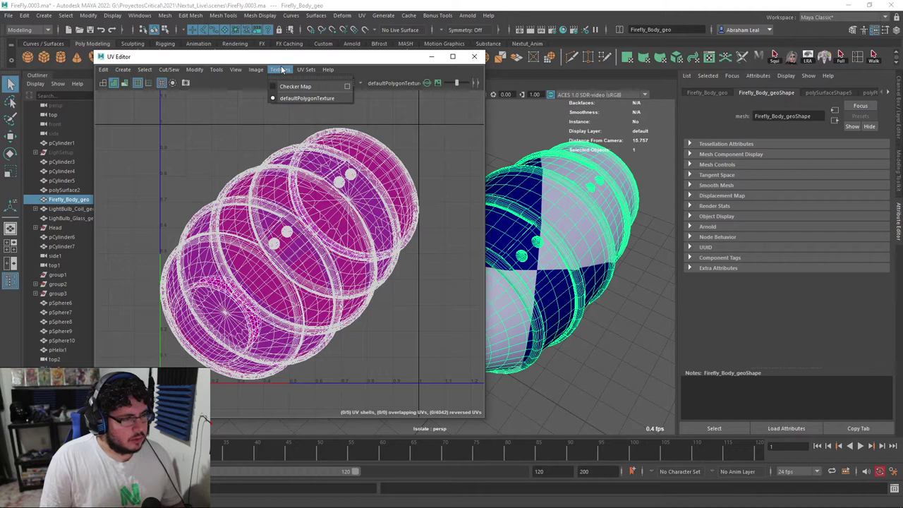
{"action": "mouse_move", "coordinate": [338, 71]}
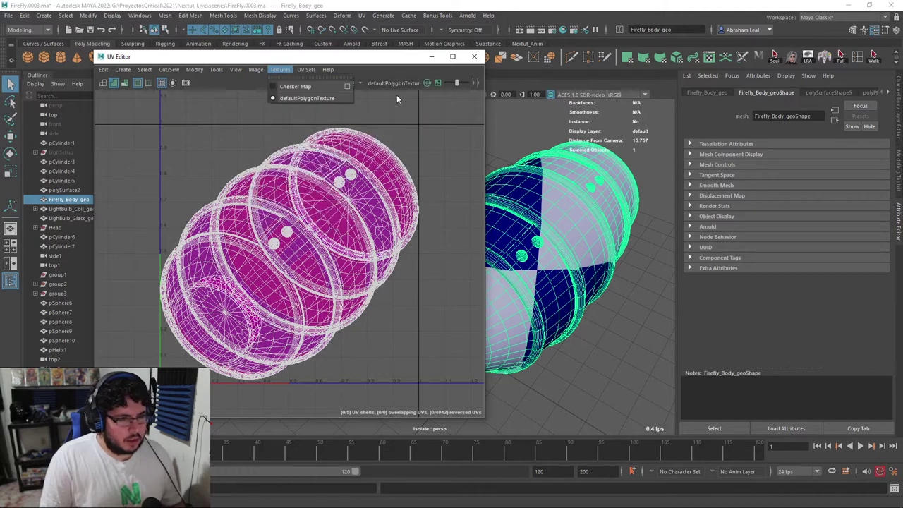
- Preview the checker map on the body from different angles and switch it off again
{"action": "left_click", "coordinate": [369, 77]}
{"action": "left_click", "coordinate": [349, 83]}
{"action": "left_click_drag", "start_coordinate": [599, 192], "coordinate": [619, 196], "text": "alt"}
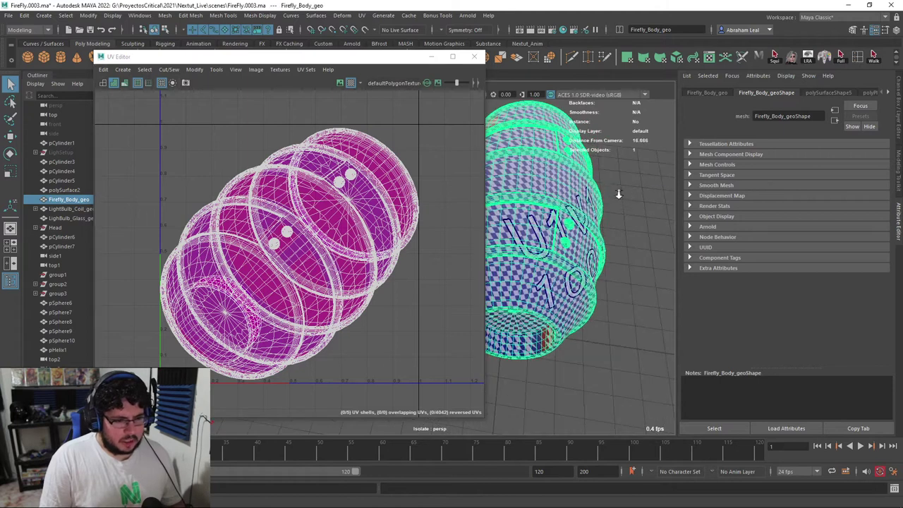
{"action": "scroll", "coordinate": [618, 196], "scroll_direction": "down", "scroll_amount": 3}
{"action": "right_click_drag", "start_coordinate": [598, 163], "coordinate": [540, 178], "text": "alt"}
{"action": "left_click", "coordinate": [121, 85]}
{"action": "left_click", "coordinate": [350, 85]}
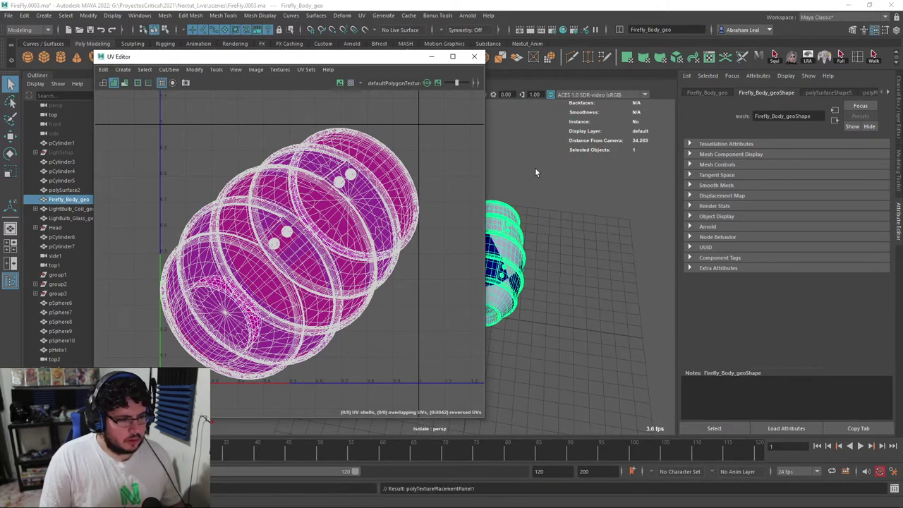
{"action": "right_click_drag", "start_coordinate": [535, 167], "coordinate": [656, 299], "text": "alt"}
{"action": "mouse_move", "coordinate": [656, 299]}
{"action": "left_mouse_down", "text": "alt"}
{"action": "mouse_move", "coordinate": [649, 234]}
{"action": "mouse_move", "coordinate": [677, 182]}
{"action": "mouse_move", "coordinate": [614, 204]}
{"action": "left_mouse_up", "text": "alt"}
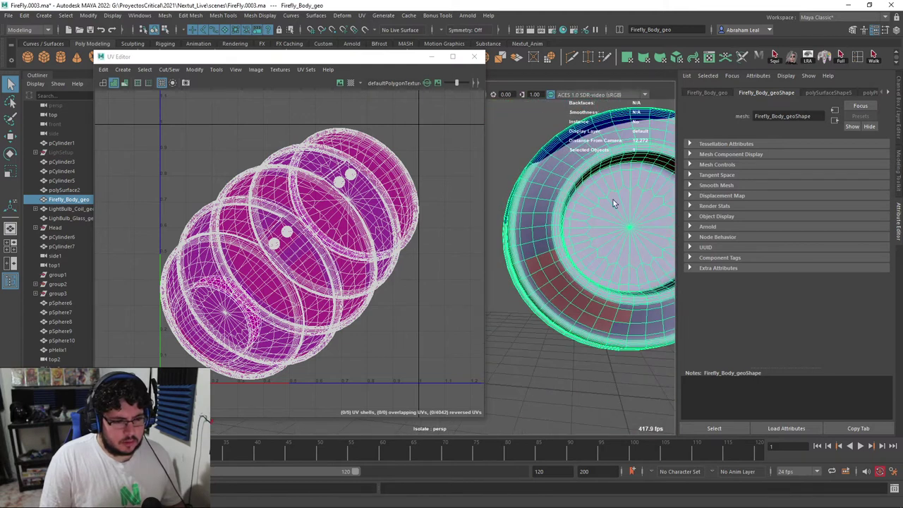
- Toggle the UV Editor grid off and on, then show the checker map on the body to examine its stretching
{"action": "left_click", "coordinate": [162, 82]}
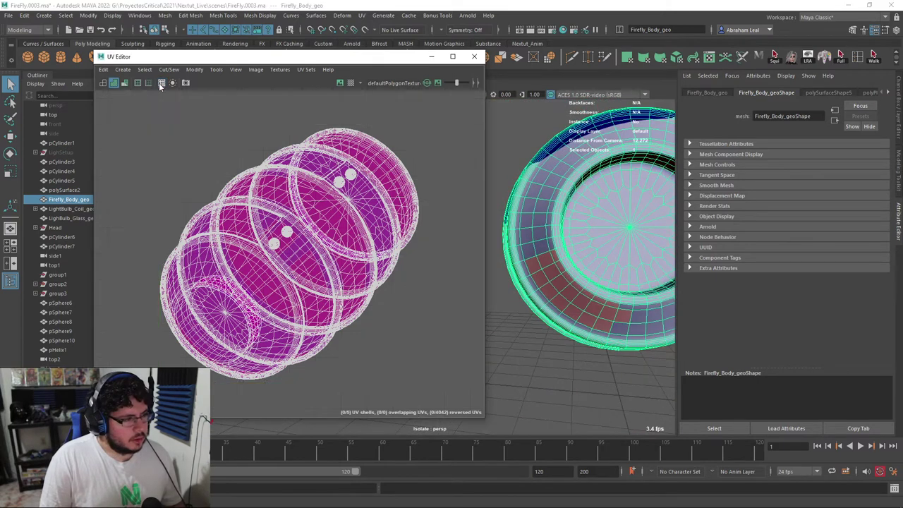
{"action": "left_click", "coordinate": [161, 83]}
{"action": "left_click", "coordinate": [352, 83]}
{"action": "left_click_drag", "start_coordinate": [621, 194], "coordinate": [549, 248], "text": "alt"}
{"action": "middle_click_drag", "start_coordinate": [549, 248], "coordinate": [573, 220], "text": "alt"}
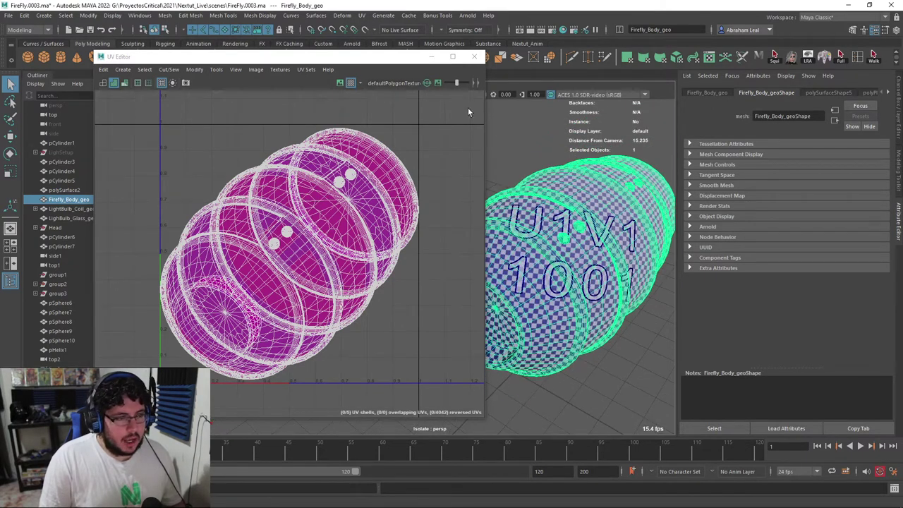
- Close the UV Editor and deselect the body in the perspective view
{"action": "left_click", "coordinate": [468, 109]}
{"action": "left_click", "coordinate": [475, 56]}
{"action": "left_click", "coordinate": [538, 187]}
{"action": "left_click", "coordinate": [500, 164]}
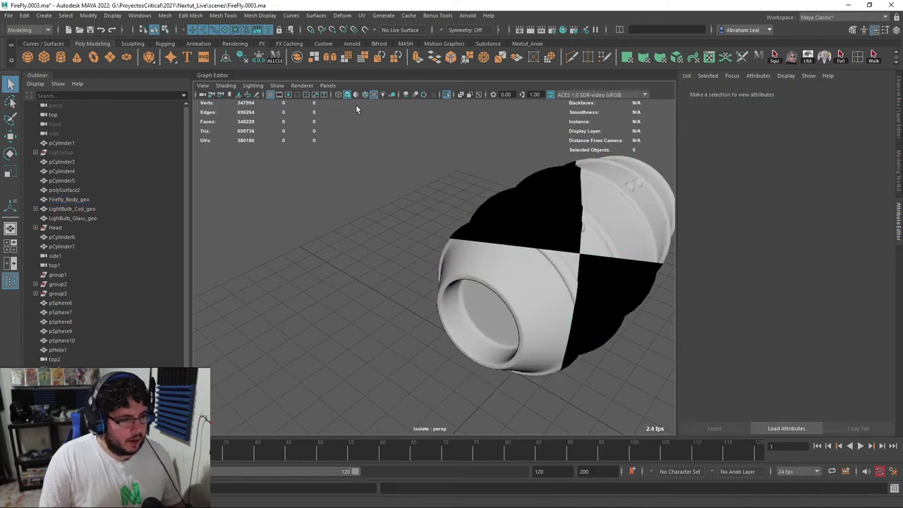
- Compare the body with and without viewport textures, leave textures off, and select the body mesh
{"action": "left_click", "coordinate": [375, 95]}
{"action": "left_click", "coordinate": [372, 97]}
{"action": "left_click", "coordinate": [373, 97]}
{"action": "left_click", "coordinate": [372, 96]}
{"action": "left_click_drag", "start_coordinate": [385, 138], "coordinate": [394, 184], "text": "alt"}
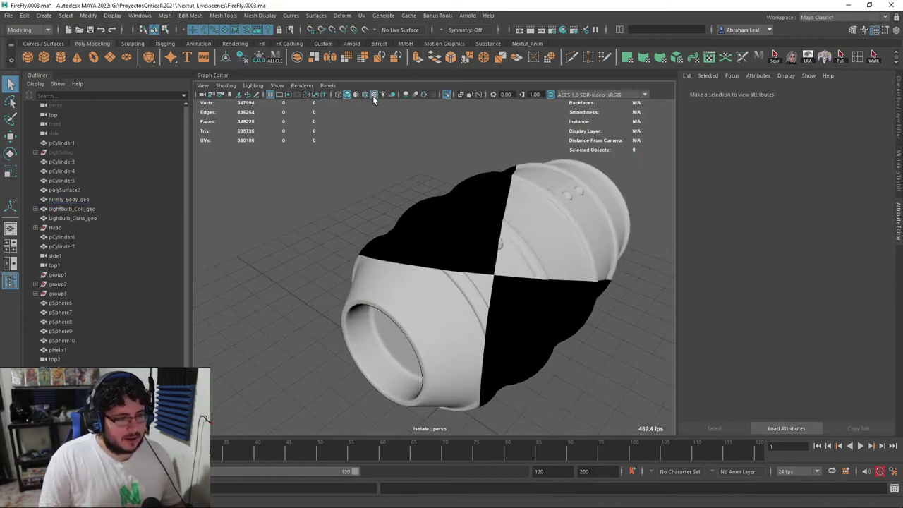
{"action": "left_click", "coordinate": [372, 95]}
{"action": "left_click_drag", "start_coordinate": [370, 140], "coordinate": [340, 111], "text": "alt"}
{"action": "left_click", "coordinate": [458, 204]}
{"action": "left_click_drag", "start_coordinate": [457, 204], "coordinate": [493, 230], "text": "alt"}
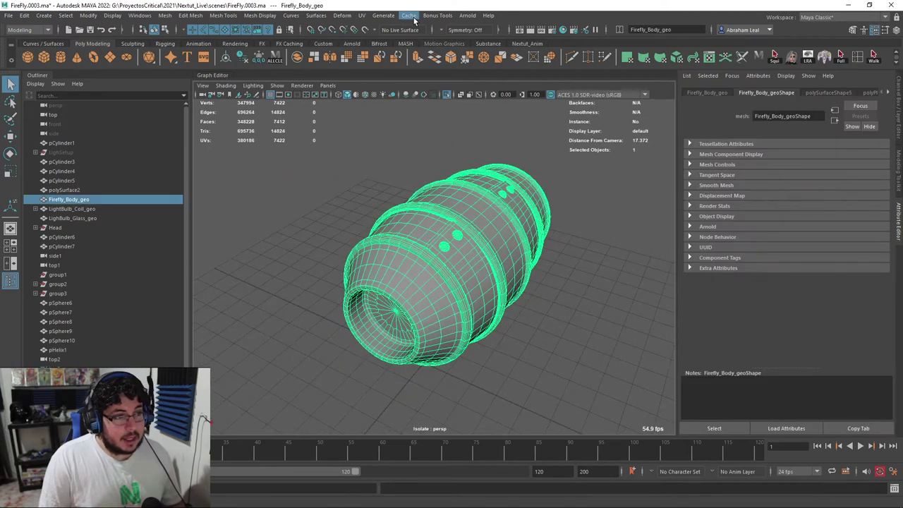
- Start the 3D Cut and Sew UV Tool on the body and cut a first UV seam loop at its open end
{"action": "left_click", "coordinate": [437, 16]}
{"action": "mouse_move", "coordinate": [361, 19]}
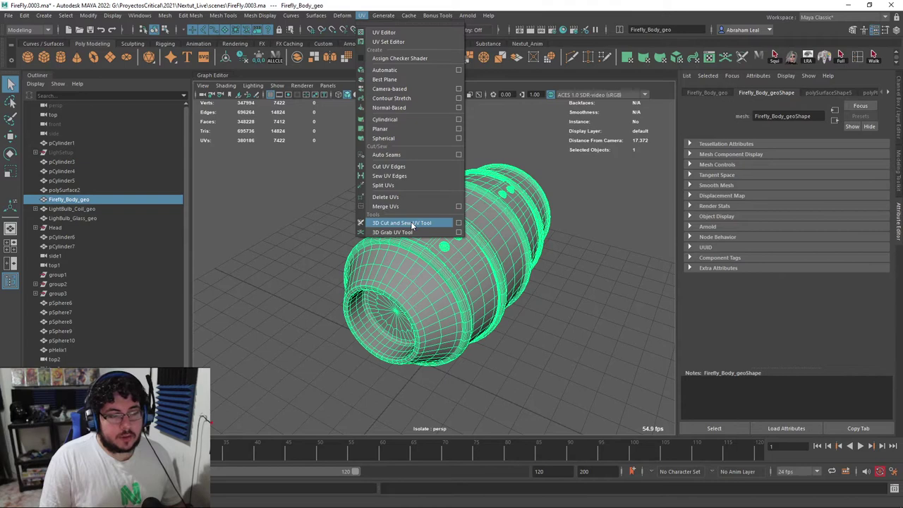
{"action": "left_click", "coordinate": [413, 223]}
{"action": "scroll", "coordinate": [544, 286], "scroll_direction": "up", "scroll_amount": 3}
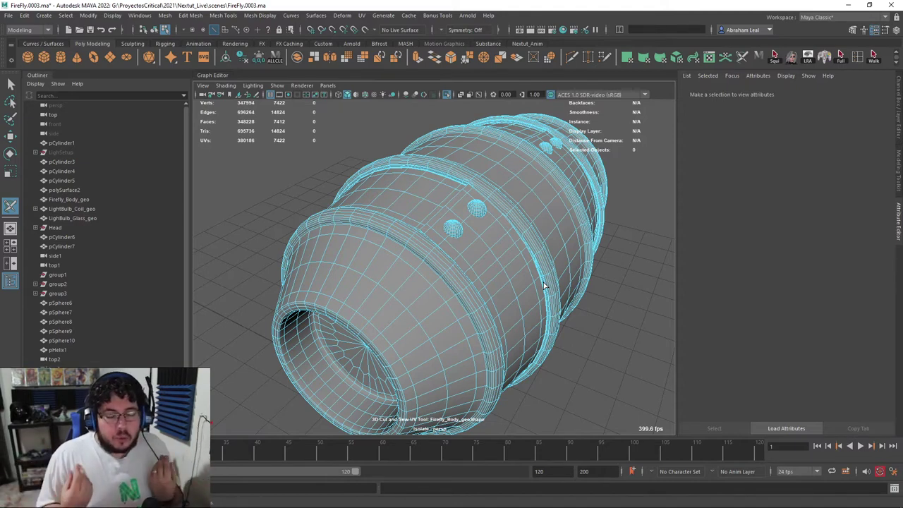
{"action": "left_click_drag", "start_coordinate": [423, 254], "coordinate": [452, 217], "text": "alt"}
{"action": "middle_click_drag", "start_coordinate": [452, 217], "coordinate": [457, 245], "text": "alt"}
{"action": "right_click_drag", "start_coordinate": [457, 246], "coordinate": [435, 229], "text": "alt"}
{"action": "left_click_drag", "start_coordinate": [435, 228], "coordinate": [307, 245], "text": "alt"}
{"action": "left_click", "coordinate": [381, 182]}
{"action": "scroll", "coordinate": [423, 205], "scroll_direction": "down", "scroll_amount": 3}
{"action": "scroll", "coordinate": [423, 299], "scroll_direction": "up", "scroll_amount": 5}
{"action": "scroll", "coordinate": [606, 213], "scroll_direction": "up", "scroll_amount": 2}
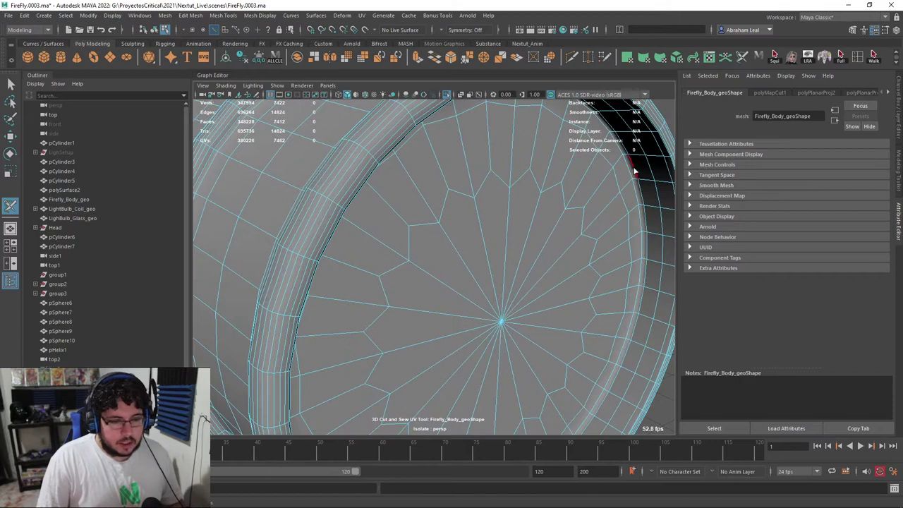
- Cut the UV seams around the recessed cap and lengthwise along the underside of the body's tapered end
{"action": "scroll", "coordinate": [630, 171], "scroll_direction": "down", "scroll_amount": 5}
{"action": "left_click_drag", "start_coordinate": [537, 224], "coordinate": [446, 362], "text": "alt"}
{"action": "scroll", "coordinate": [468, 369], "scroll_direction": "up", "scroll_amount": 5}
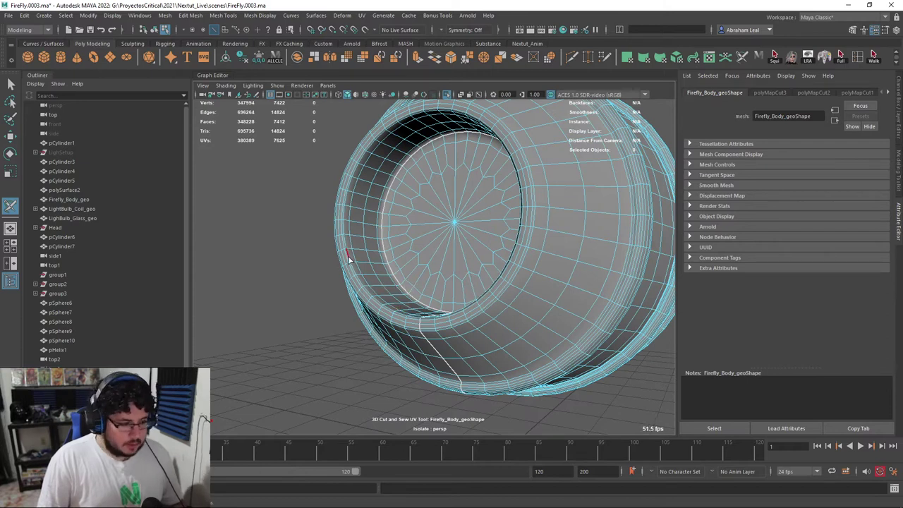
- Cut UV seams around the bases of the first two dome-shaped rivets on the body
{"action": "left_click_drag", "start_coordinate": [348, 259], "coordinate": [444, 264], "text": "alt"}
{"action": "right_click_drag", "start_coordinate": [445, 264], "coordinate": [565, 349], "text": "alt"}
{"action": "middle_click_drag", "start_coordinate": [402, 257], "coordinate": [455, 245], "text": "alt"}
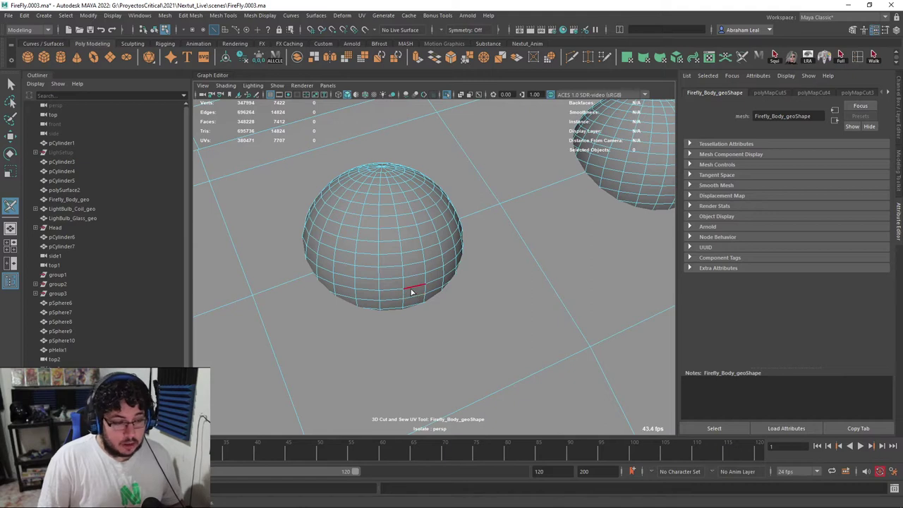
{"action": "left_click_drag", "start_coordinate": [538, 264], "coordinate": [322, 228], "text": "alt"}
{"action": "double_click", "coordinate": [286, 212]}
{"action": "left_click_drag", "start_coordinate": [391, 202], "coordinate": [369, 256], "text": "alt"}
{"action": "right_click_drag", "start_coordinate": [369, 256], "coordinate": [495, 293], "text": "alt"}
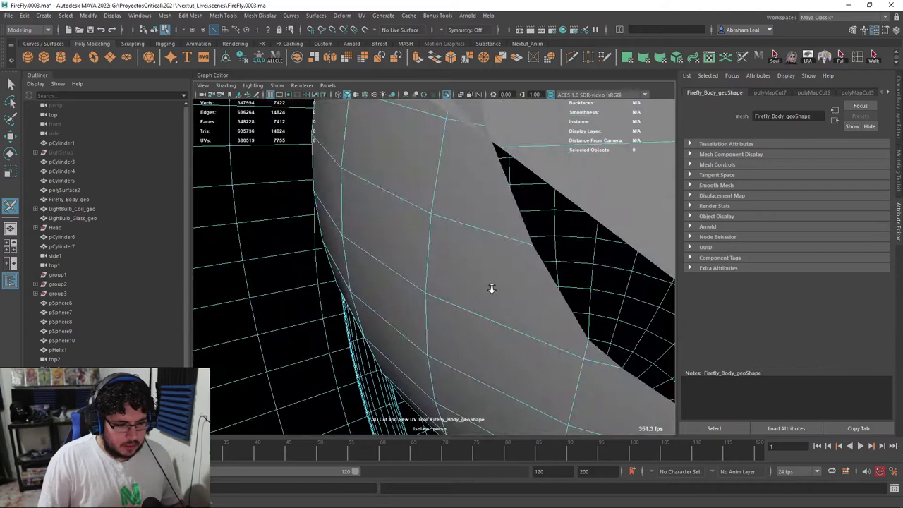
- Cut UV seams around the bases of the remaining two dome-shaped rivets on the body
{"action": "scroll", "coordinate": [496, 295], "scroll_direction": "down", "scroll_amount": 3}
{"action": "double_click", "coordinate": [526, 287]}
{"action": "middle_click_drag", "start_coordinate": [540, 280], "coordinate": [461, 276], "text": "alt"}
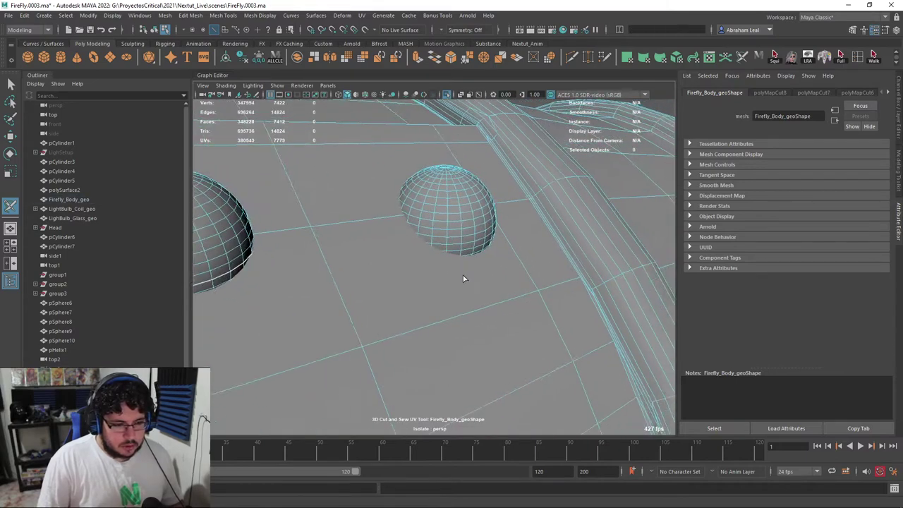
{"action": "right_click_drag", "start_coordinate": [461, 276], "coordinate": [477, 283], "text": "alt"}
{"action": "double_click", "coordinate": [481, 247]}
{"action": "right_click_drag", "start_coordinate": [525, 257], "coordinate": [478, 262], "text": "alt"}
{"action": "left_click_drag", "start_coordinate": [478, 262], "coordinate": [536, 263], "text": "alt"}
{"action": "middle_click_drag", "start_coordinate": [536, 262], "coordinate": [452, 261], "text": "alt"}
- Check the body's recessed panel edges, leave the 3D Cut and Sew UV Tool, and reselect the body mesh
{"action": "scroll", "coordinate": [494, 247], "scroll_direction": "up", "scroll_amount": 10}
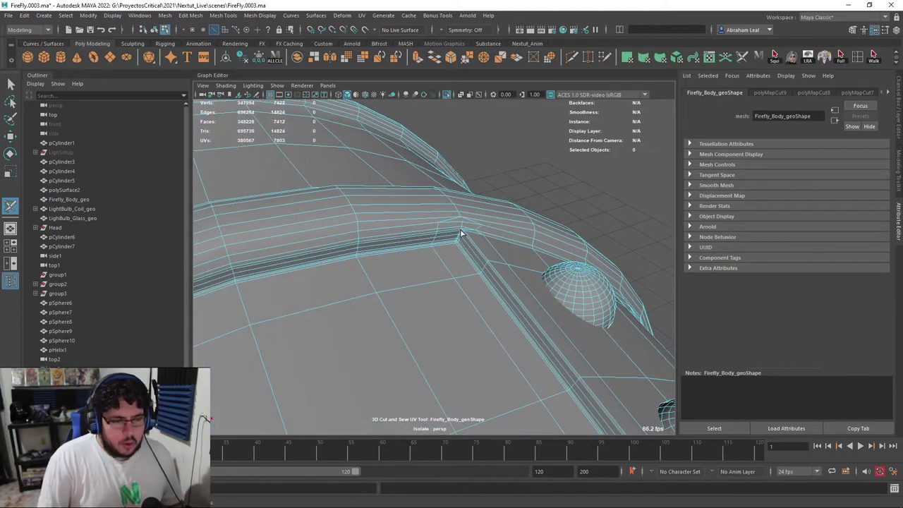
{"action": "right_click_drag", "start_coordinate": [460, 244], "coordinate": [498, 270], "text": "alt"}
{"action": "right_click_drag", "start_coordinate": [501, 232], "coordinate": [449, 230], "text": "alt"}
{"action": "scroll", "coordinate": [466, 240], "scroll_direction": "down", "scroll_amount": 5}
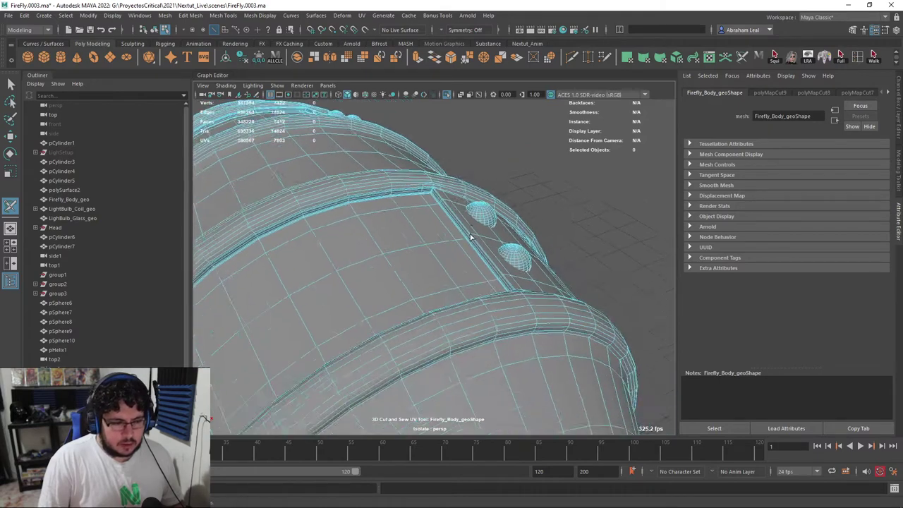
{"action": "scroll", "coordinate": [466, 249], "scroll_direction": "down", "scroll_amount": 3}
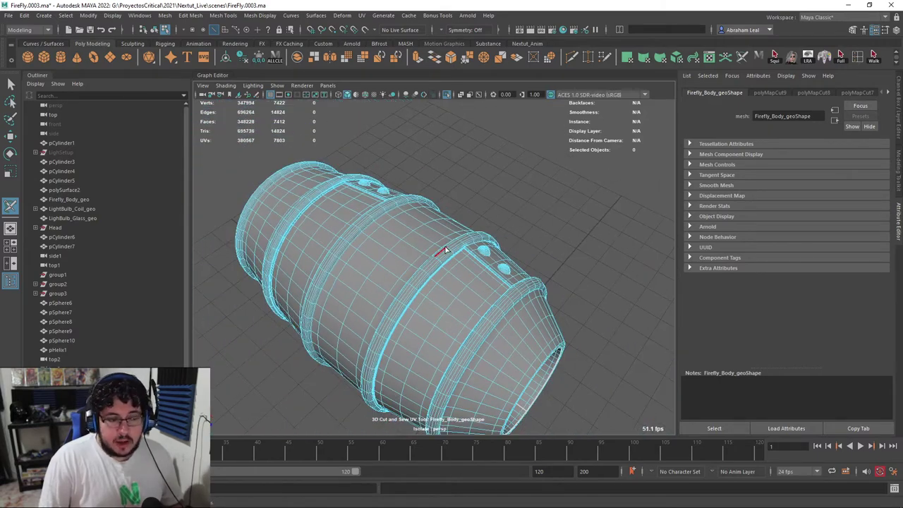
{"action": "key", "text": "q"}
{"action": "left_click", "coordinate": [543, 182]}
{"action": "left_click", "coordinate": [375, 237]}
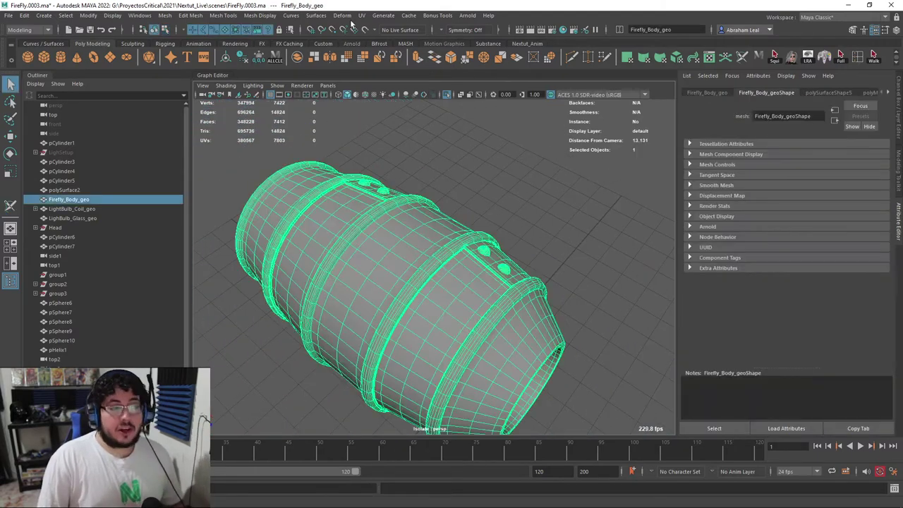
{"action": "left_click", "coordinate": [362, 14]}
{"action": "left_click", "coordinate": [363, 33]}
{"action": "right_click_drag", "start_coordinate": [338, 175], "coordinate": [300, 160]}
{"action": "scroll", "coordinate": [199, 138], "scroll_direction": "down", "scroll_amount": 3}
{"action": "left_click_drag", "start_coordinate": [170, 120], "coordinate": [373, 276]}
{"action": "left_click", "coordinate": [474, 57]}
- Open the UV Editor, select all of the body's UV shells, and open the Unfold options
{"action": "left_click", "coordinate": [361, 15]}
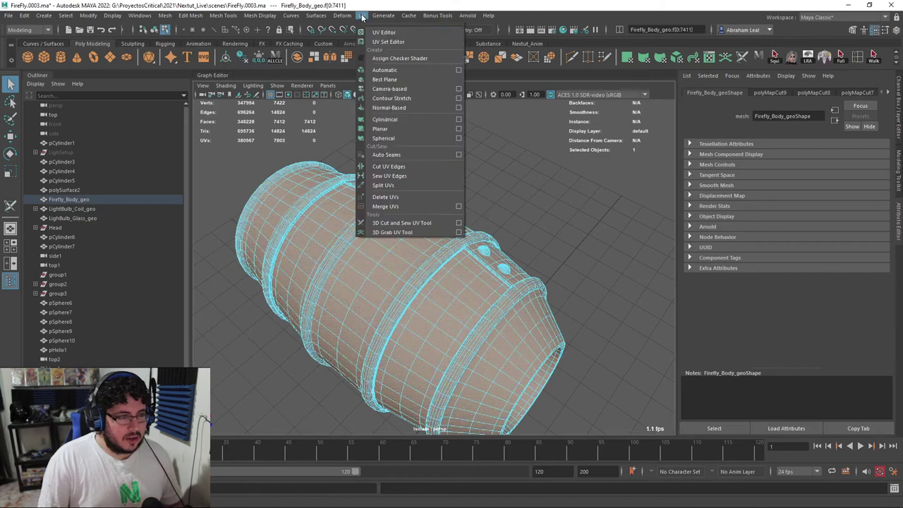
{"action": "left_click", "coordinate": [381, 32]}
{"action": "right_click_drag", "start_coordinate": [282, 145], "coordinate": [321, 146]}
{"action": "left_click_drag", "start_coordinate": [139, 108], "coordinate": [388, 317]}
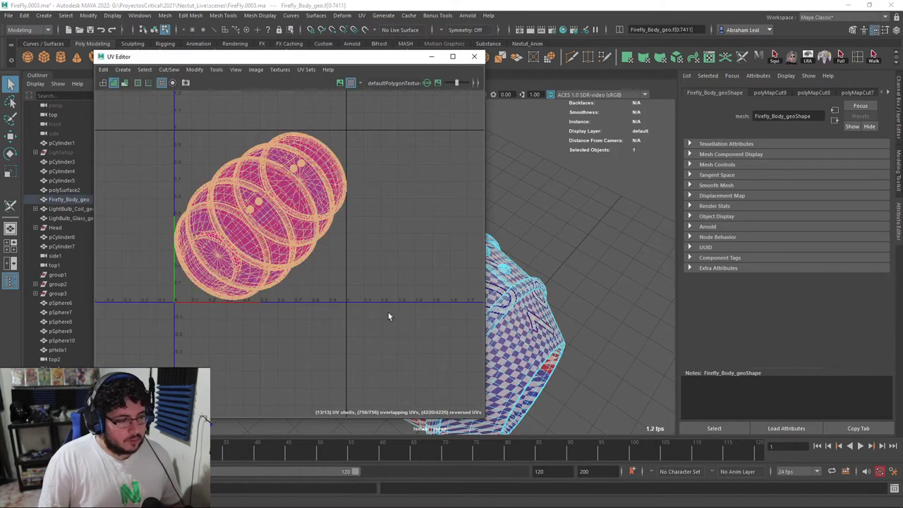
{"action": "left_click", "coordinate": [193, 70]}
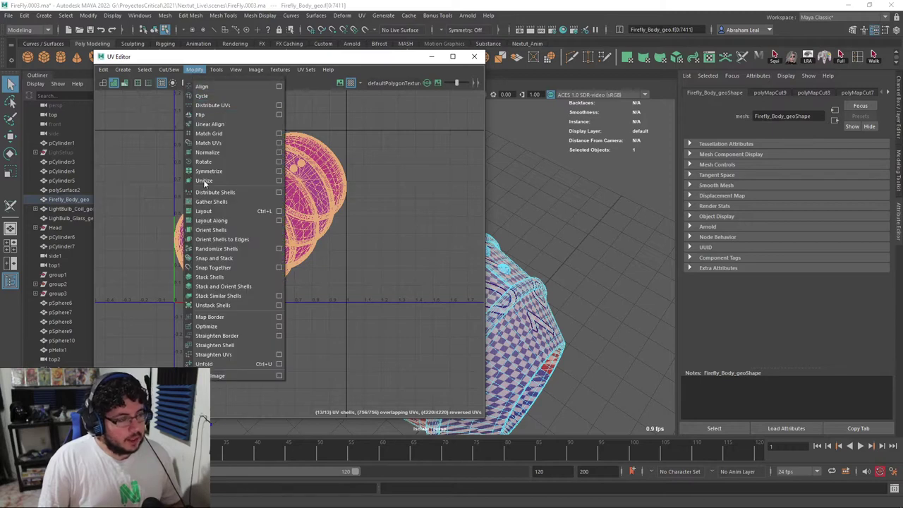
{"action": "left_click", "coordinate": [278, 365]}
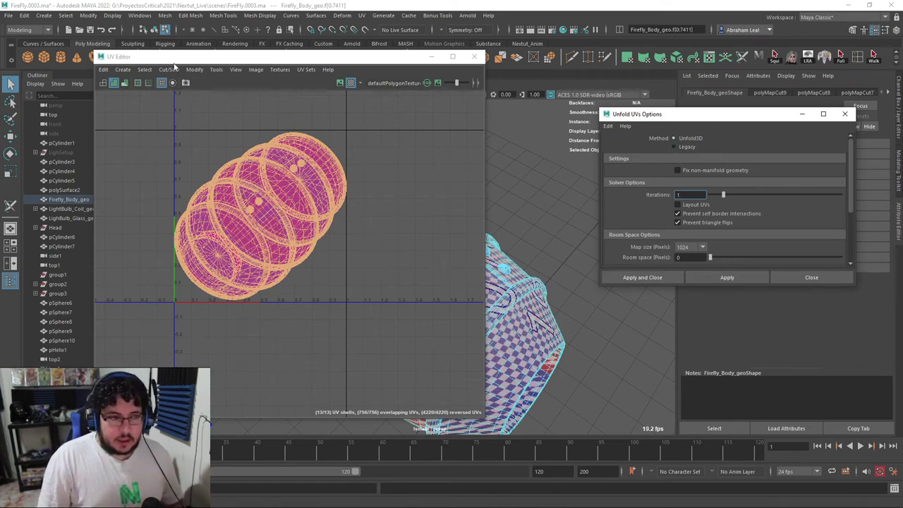
- Check in the Plug-in Manager whether the Unfold3D.mll plug-in is loaded and set to auto load
{"action": "left_click", "coordinate": [143, 15]}
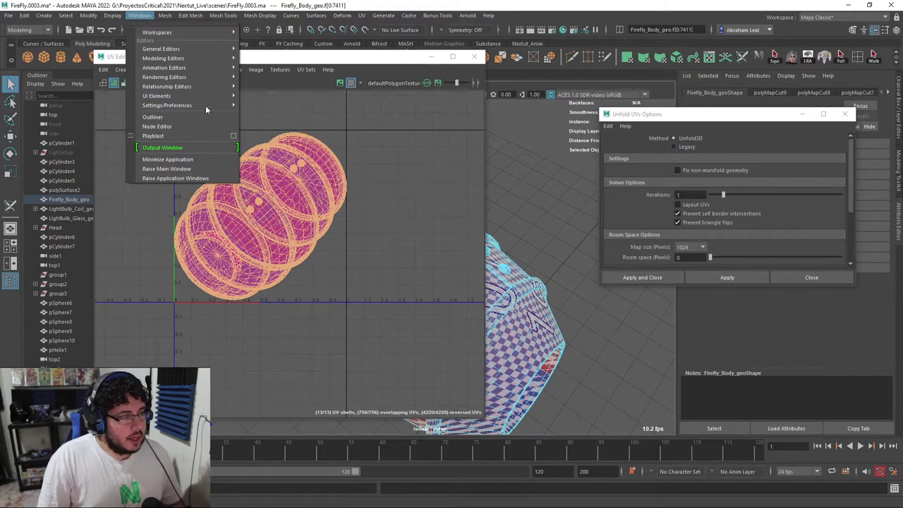
{"action": "mouse_move", "coordinate": [206, 106]}
{"action": "left_click", "coordinate": [286, 175]}
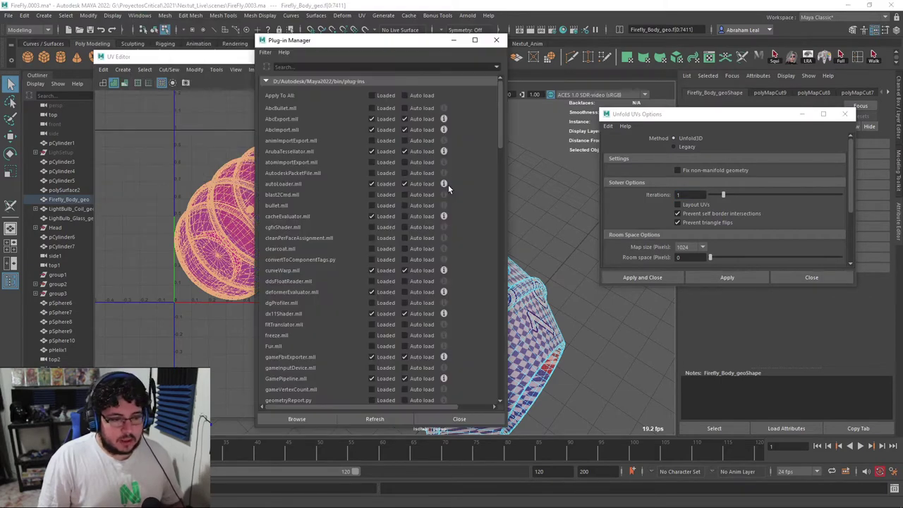
{"action": "scroll", "coordinate": [346, 155], "scroll_direction": "down", "scroll_amount": 15}
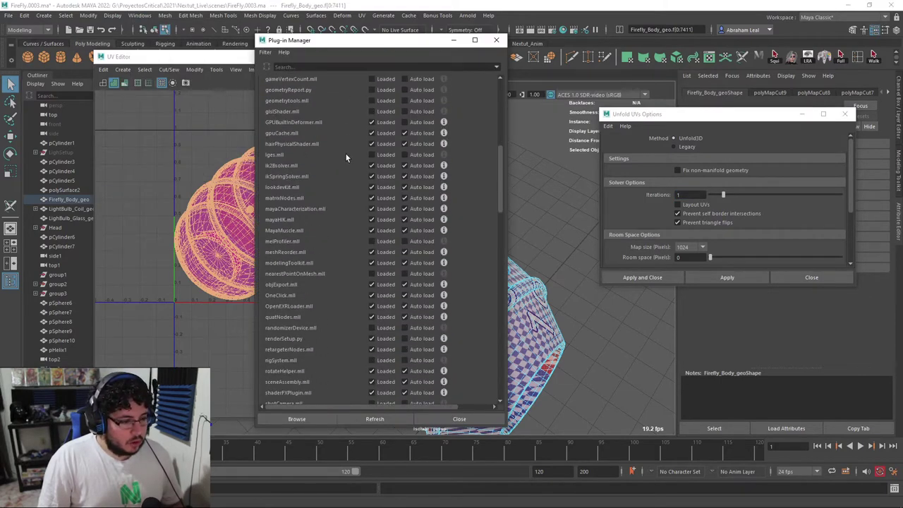
{"action": "scroll", "coordinate": [346, 155], "scroll_direction": "down", "scroll_amount": 6}
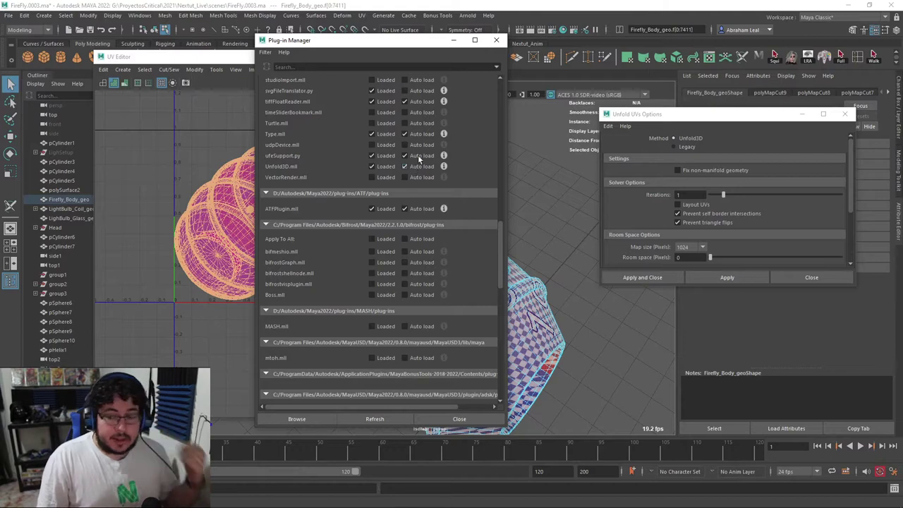
{"action": "left_click", "coordinate": [495, 40]}
- Select all of the body's UV shells again and unfold them with the Unfold3D method at 1 iteration
{"action": "left_click", "coordinate": [160, 108]}
{"action": "left_click_drag", "start_coordinate": [145, 100], "coordinate": [407, 314]}
{"action": "left_click", "coordinate": [708, 278]}
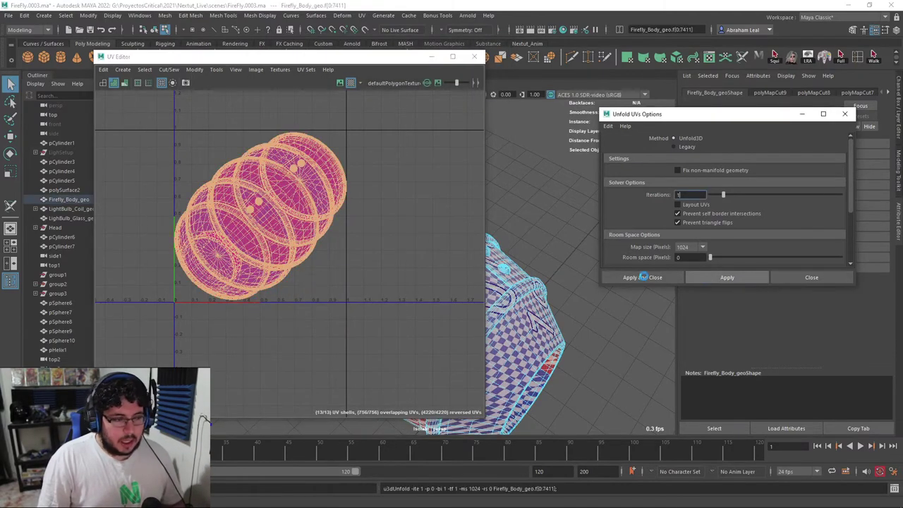
{"action": "left_click", "coordinate": [369, 201]}
{"action": "middle_click_drag", "start_coordinate": [307, 186], "coordinate": [338, 201], "text": "alt"}
- Move the large body shell, the round cap shell and the narrow strip shell apart in the UV layout
{"action": "left_click", "coordinate": [254, 176]}
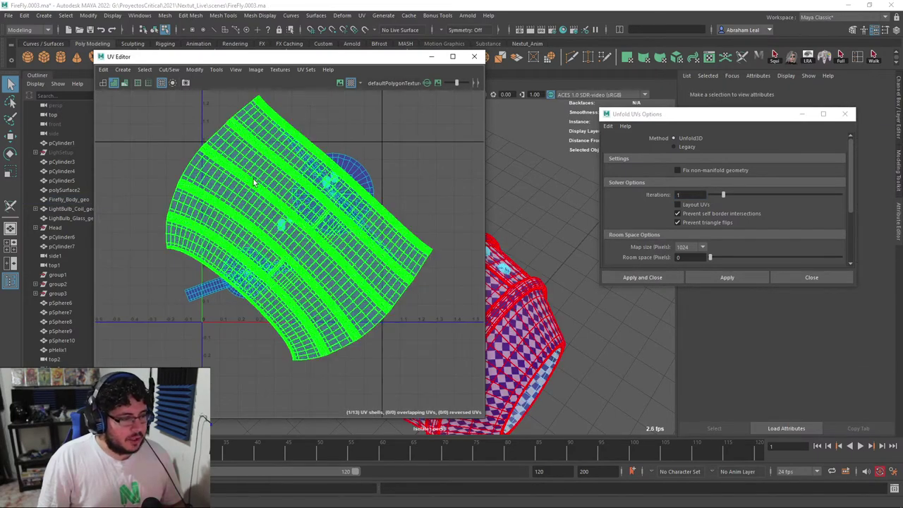
{"action": "key", "text": "w"}
{"action": "left_click_drag", "start_coordinate": [300, 229], "coordinate": [206, 272]}
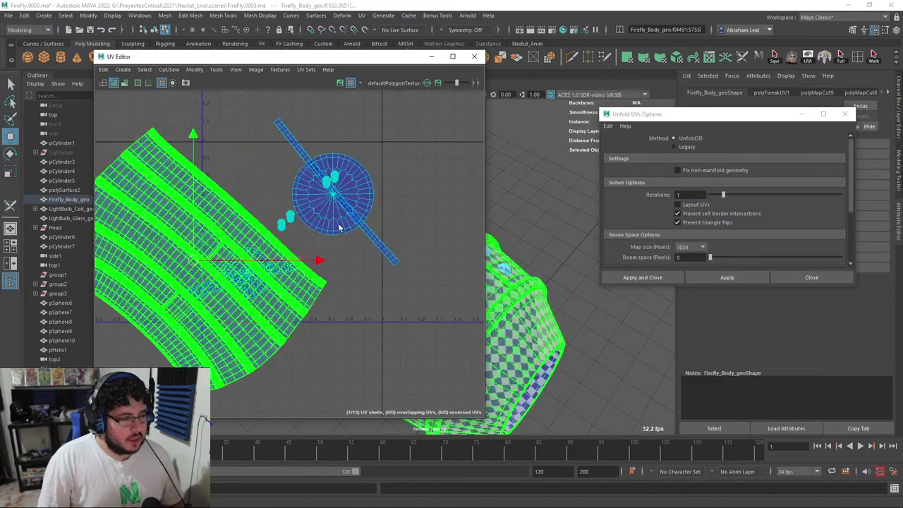
{"action": "left_click", "coordinate": [292, 147]}
{"action": "left_click_drag", "start_coordinate": [335, 191], "coordinate": [278, 216]}
{"action": "left_click", "coordinate": [335, 197]}
{"action": "left_click_drag", "start_coordinate": [334, 196], "coordinate": [351, 163]}
{"action": "left_click_drag", "start_coordinate": [307, 206], "coordinate": [276, 237]}
- Examine the small rivet UV shells and the checker pattern across the unfolded body
{"action": "scroll", "coordinate": [284, 228], "scroll_direction": "up", "scroll_amount": 4}
{"action": "scroll", "coordinate": [283, 224], "scroll_direction": "up", "scroll_amount": 4}
{"action": "left_click", "coordinate": [325, 227]}
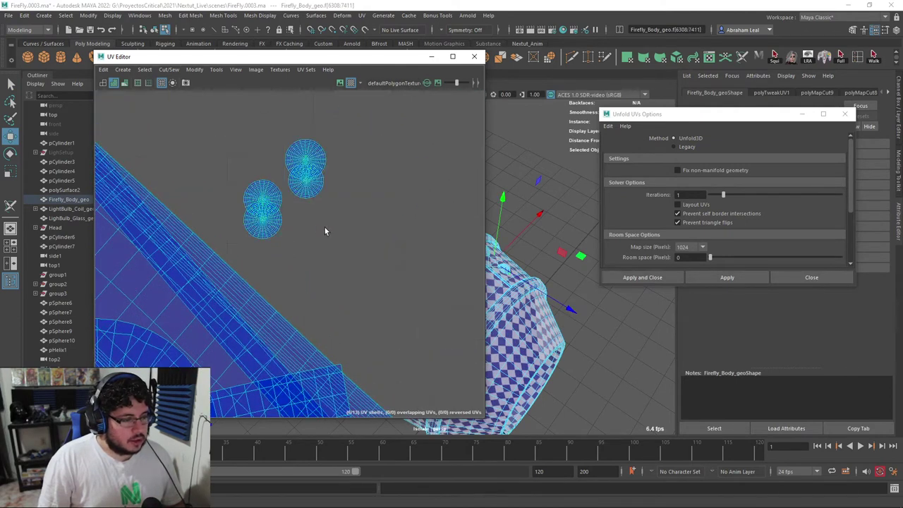
{"action": "scroll", "coordinate": [325, 227], "scroll_direction": "down", "scroll_amount": 4}
{"action": "left_click_drag", "start_coordinate": [515, 265], "coordinate": [573, 160], "text": "alt"}
{"action": "left_click_drag", "start_coordinate": [589, 260], "coordinate": [563, 166], "text": "alt"}
{"action": "mouse_move", "coordinate": [548, 210]}
{"action": "left_mouse_down", "text": "alt"}
{"action": "mouse_move", "coordinate": [588, 204]}
{"action": "mouse_move", "coordinate": [553, 199]}
{"action": "left_mouse_up", "text": "alt"}
{"action": "scroll", "coordinate": [378, 194], "scroll_direction": "down", "scroll_amount": 4}
{"action": "scroll", "coordinate": [270, 215], "scroll_direction": "down", "scroll_amount": 2}
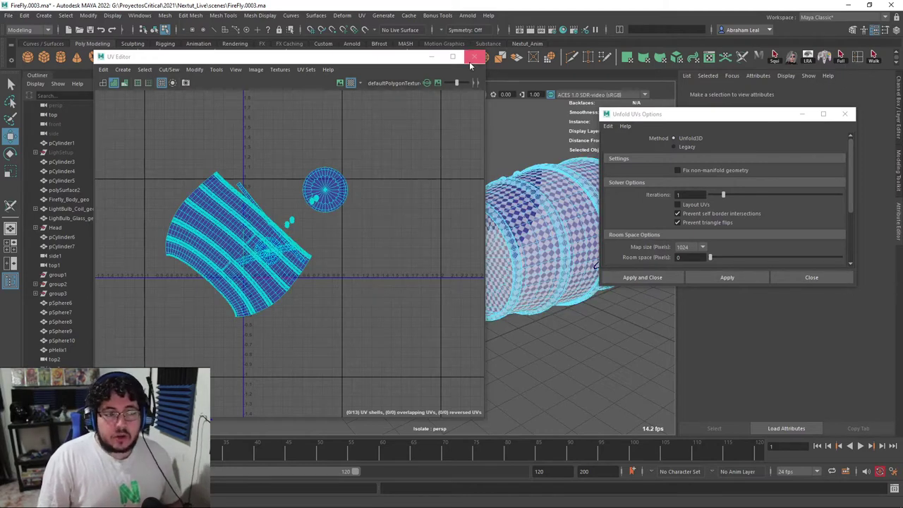
- Close the UV Editor and the Unfold options, and end the isolation of the body to show the whole firefly
{"action": "left_click", "coordinate": [474, 56]}
{"action": "left_click", "coordinate": [846, 114]}
{"action": "left_click", "coordinate": [655, 159]}
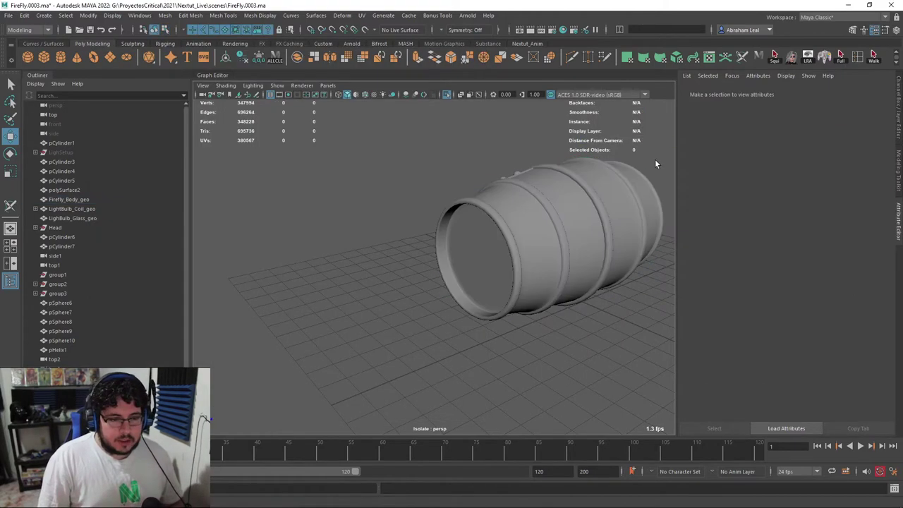
{"action": "left_click_drag", "start_coordinate": [655, 158], "coordinate": [594, 194], "text": "alt"}
{"action": "left_click", "coordinate": [594, 194]}
{"action": "left_click", "coordinate": [447, 95]}
{"action": "left_click_drag", "start_coordinate": [454, 131], "coordinate": [454, 286], "text": "alt"}
{"action": "scroll", "coordinate": [453, 288], "scroll_direction": "up", "scroll_amount": 10}
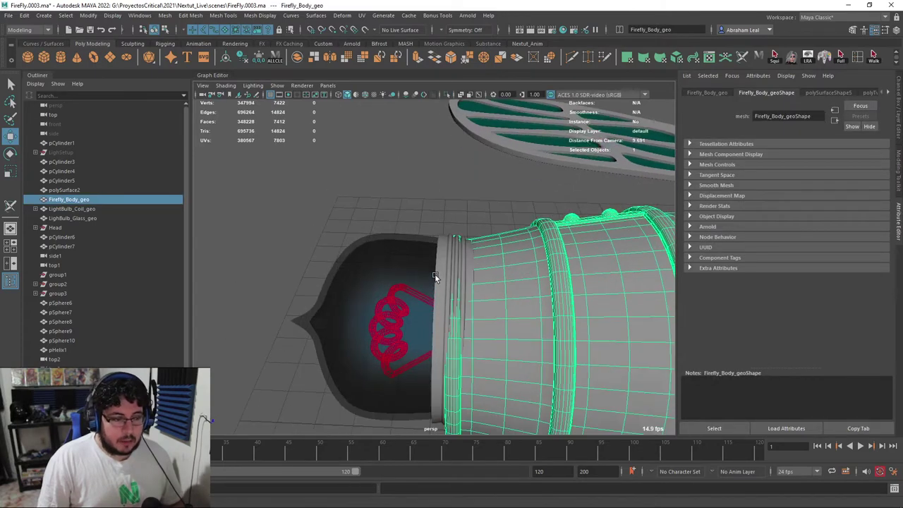
- Isolate the light bulb glass mesh and display it with viewport textures
{"action": "left_click", "coordinate": [403, 169]}
{"action": "left_click_drag", "start_coordinate": [423, 200], "coordinate": [458, 175], "text": "alt"}
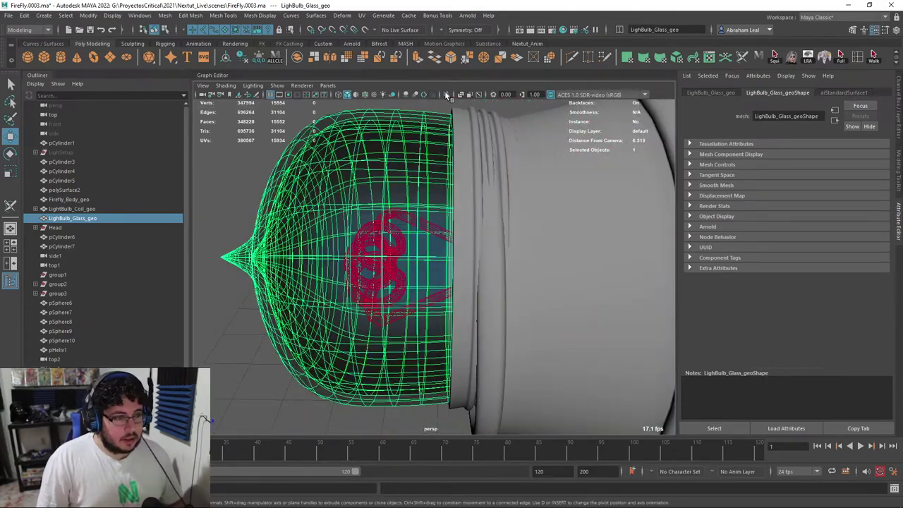
{"action": "left_click", "coordinate": [446, 95]}
{"action": "mouse_move", "coordinate": [529, 195]}
{"action": "left_mouse_down", "text": "alt"}
{"action": "mouse_move", "coordinate": [513, 244]}
{"action": "mouse_move", "coordinate": [574, 247]}
{"action": "mouse_move", "coordinate": [500, 217]}
{"action": "mouse_move", "coordinate": [454, 168]}
{"action": "left_mouse_up", "text": "alt"}
{"action": "key", "text": "6"}
{"action": "middle_click_drag", "start_coordinate": [454, 168], "coordinate": [488, 229], "text": "alt"}
{"action": "right_click_drag", "start_coordinate": [488, 229], "coordinate": [506, 247], "text": "alt"}
{"action": "left_click_drag", "start_coordinate": [506, 247], "coordinate": [462, 281], "text": "alt"}
{"action": "right_click_drag", "start_coordinate": [462, 281], "coordinate": [484, 263], "text": "alt"}
{"action": "left_click_drag", "start_coordinate": [484, 262], "coordinate": [395, 210], "text": "alt"}
{"action": "left_click_drag", "start_coordinate": [414, 177], "coordinate": [480, 242], "text": "alt"}
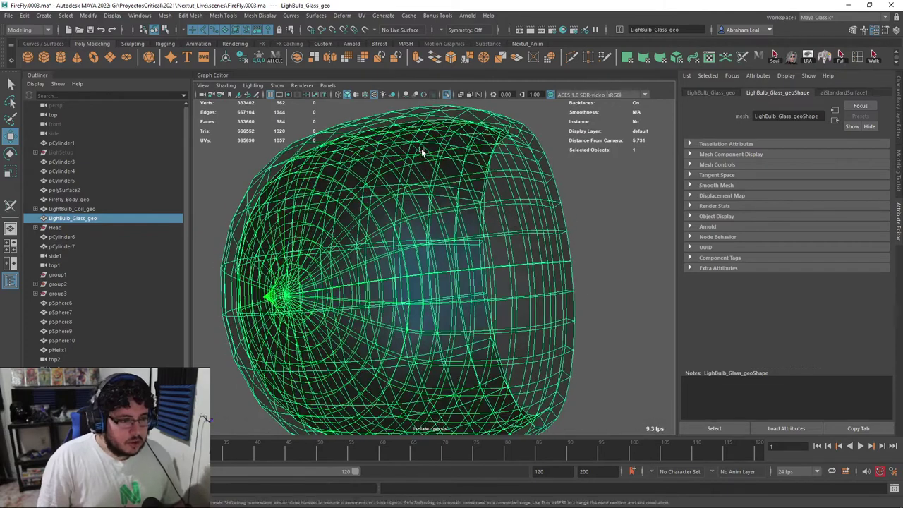
- Delete the light bulb glass's existing UVs and project new planar UVs onto it
{"action": "left_click", "coordinate": [362, 15]}
{"action": "left_click", "coordinate": [403, 185]}
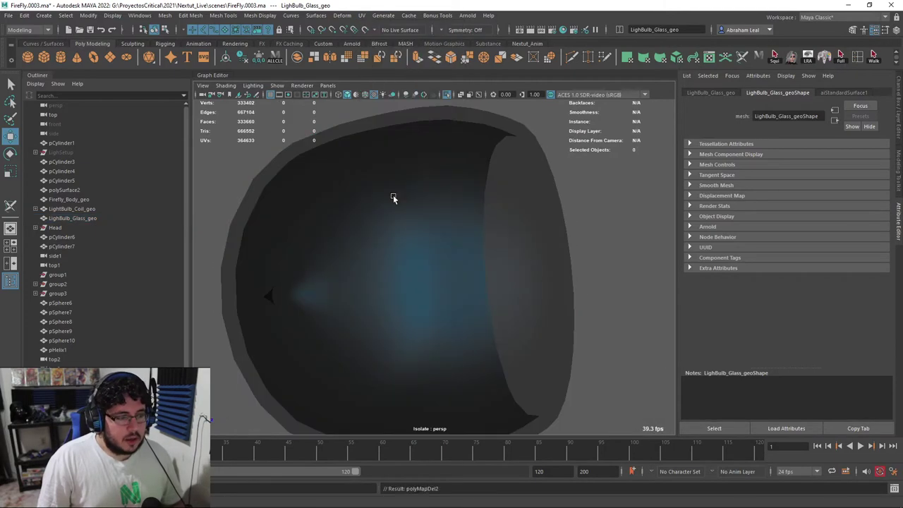
{"action": "left_click", "coordinate": [362, 15]}
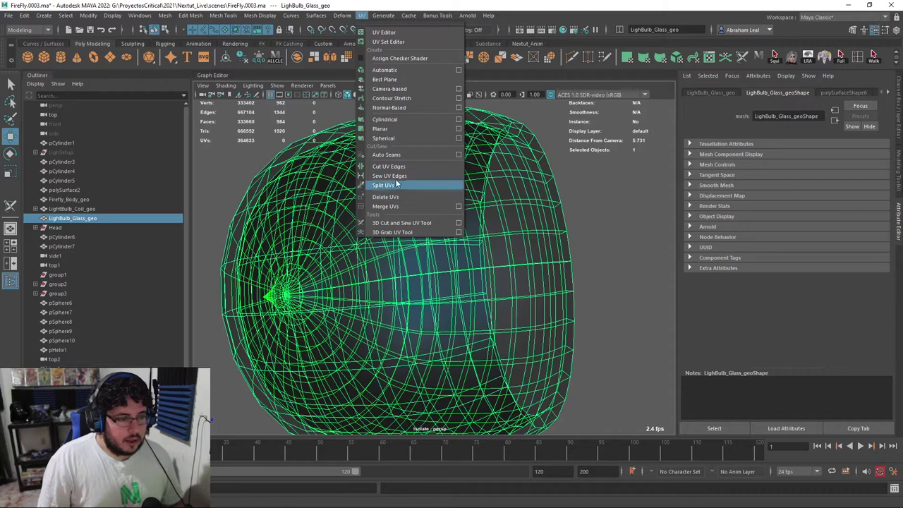
{"action": "left_click", "coordinate": [385, 129]}
{"action": "left_click_drag", "start_coordinate": [387, 183], "coordinate": [389, 156], "text": "alt"}
{"action": "right_click_drag", "start_coordinate": [389, 156], "coordinate": [364, 152], "text": "alt"}
- Turn off viewport textures, then select the light bulb glass and frame it in the view
{"action": "right_click_drag", "start_coordinate": [426, 204], "coordinate": [467, 189]}
{"action": "key", "text": "q"}
{"action": "left_click", "coordinate": [487, 173]}
{"action": "left_click", "coordinate": [455, 190]}
{"action": "left_click", "coordinate": [375, 94]}
{"action": "left_click", "coordinate": [445, 133]}
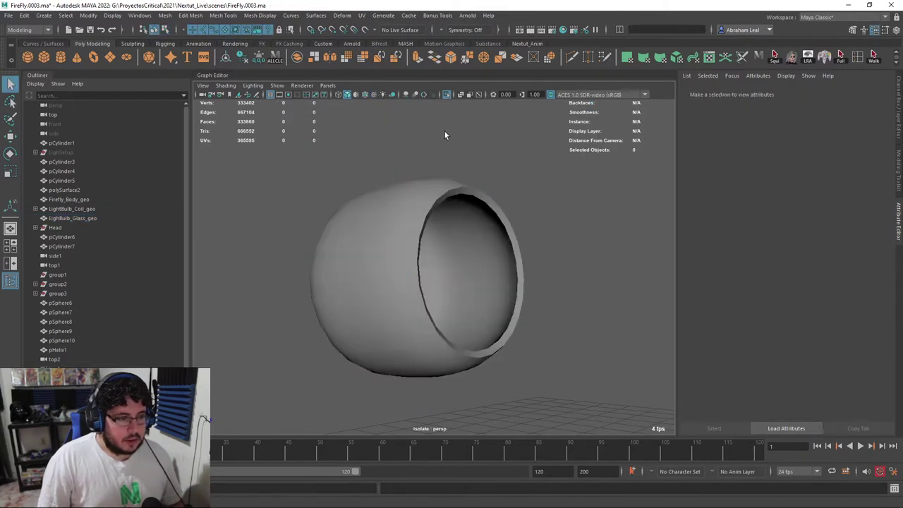
{"action": "left_click", "coordinate": [451, 188]}
{"action": "key", "text": "f"}
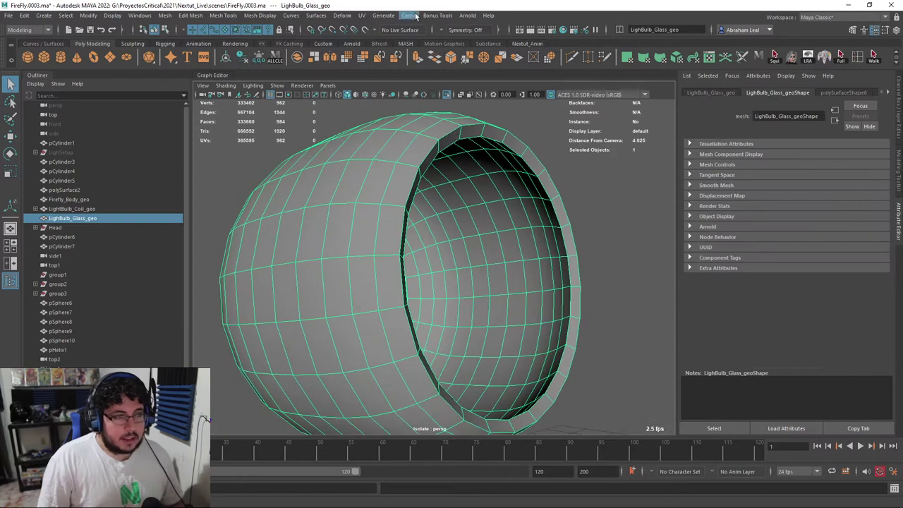
- Start the 3D Cut and Sew UV Tool on the bulb glass and cut a seam around the opening's inner rim
{"action": "left_click", "coordinate": [362, 15]}
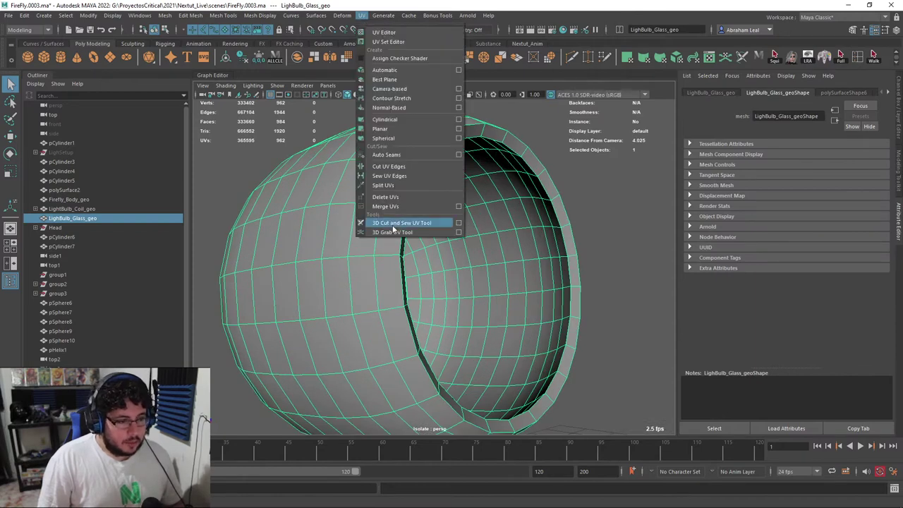
{"action": "left_click", "coordinate": [399, 223]}
{"action": "double_click", "coordinate": [531, 168]}
{"action": "scroll", "coordinate": [560, 191], "scroll_direction": "down", "scroll_amount": 3}
{"action": "left_click_drag", "start_coordinate": [559, 193], "coordinate": [483, 214], "text": "alt"}
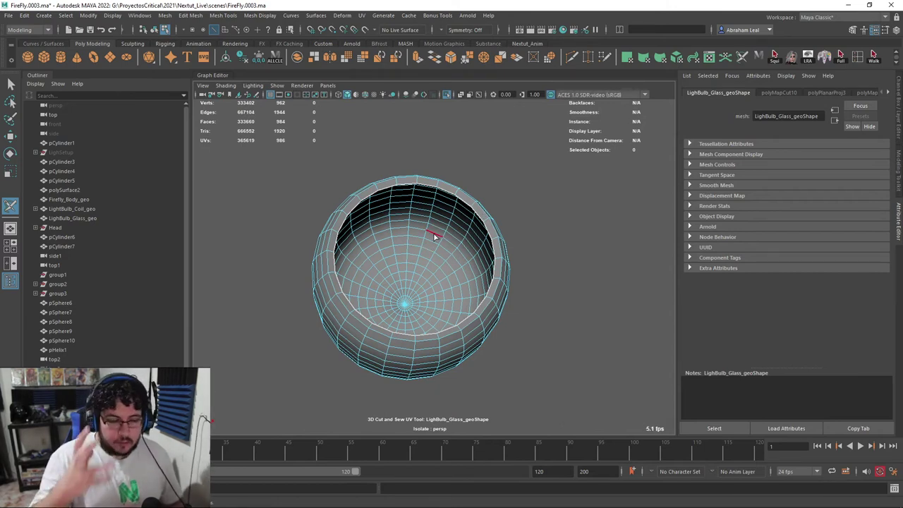
- Cut a lengthwise UV seam along the outside of the bulb glass and return to object selection
{"action": "left_click_drag", "start_coordinate": [396, 341], "coordinate": [438, 170], "text": "alt"}
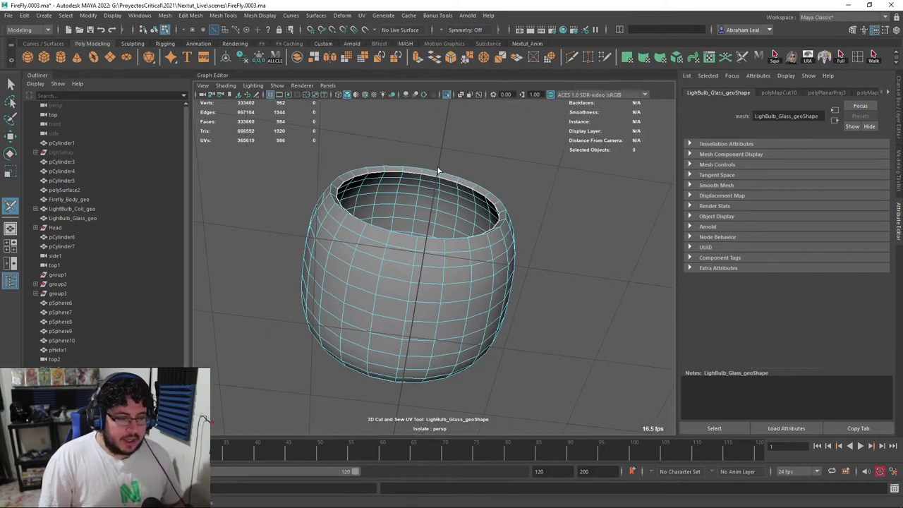
{"action": "scroll", "coordinate": [424, 244], "scroll_direction": "up", "scroll_amount": 3}
{"action": "left_click_drag", "start_coordinate": [419, 241], "coordinate": [423, 267], "text": "alt"}
{"action": "scroll", "coordinate": [529, 243], "scroll_direction": "down", "scroll_amount": 3}
{"action": "scroll", "coordinate": [424, 267], "scroll_direction": "down", "scroll_amount": 5}
{"action": "key", "text": "q"}
{"action": "right_click_drag", "start_coordinate": [444, 240], "coordinate": [488, 226]}
{"action": "left_click", "coordinate": [515, 212]}
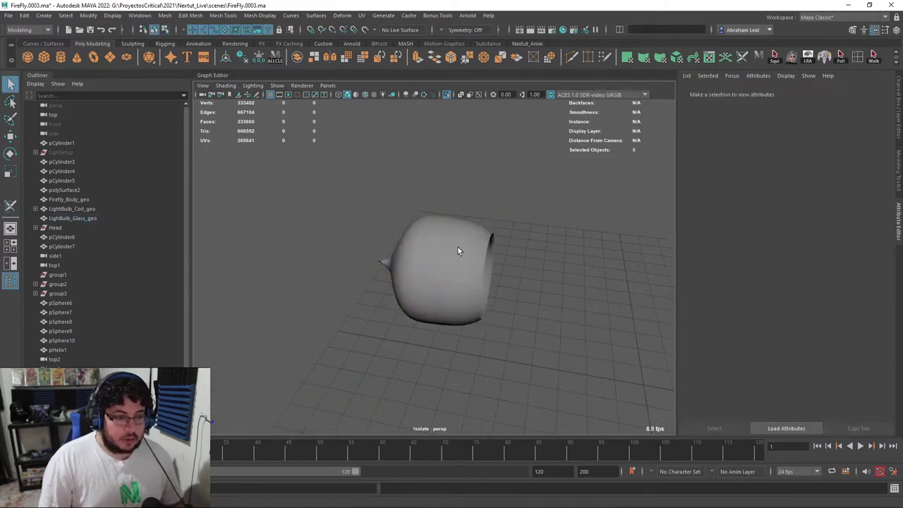
- Select the bulb glass's UV shells in the UV Editor and unfold them
{"action": "left_click", "coordinate": [459, 250]}
{"action": "left_click", "coordinate": [362, 15]}
{"action": "left_click", "coordinate": [395, 31]}
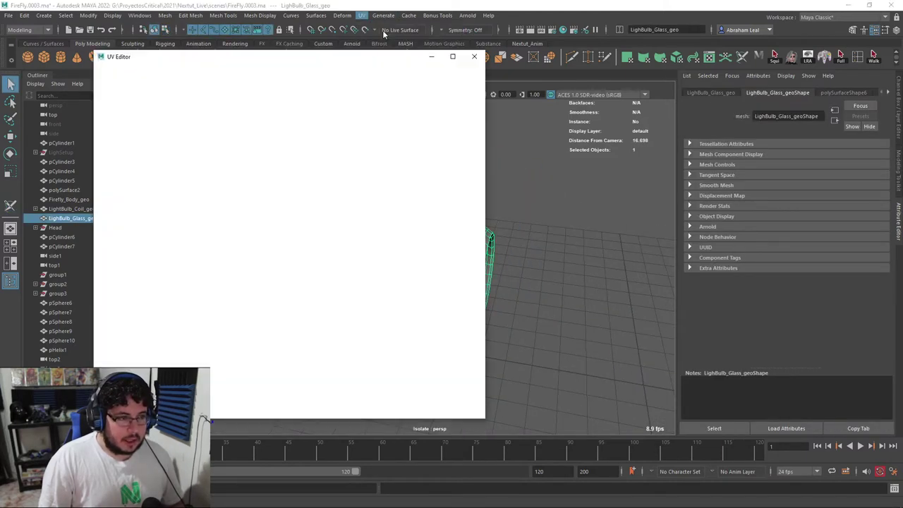
{"action": "left_click_drag", "start_coordinate": [153, 127], "coordinate": [425, 309]}
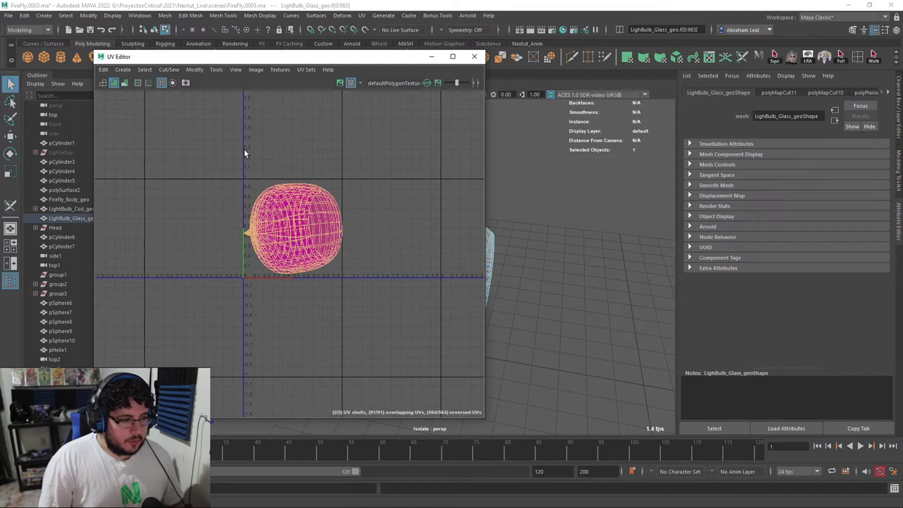
{"action": "left_click", "coordinate": [195, 70]}
{"action": "left_click", "coordinate": [205, 364]}
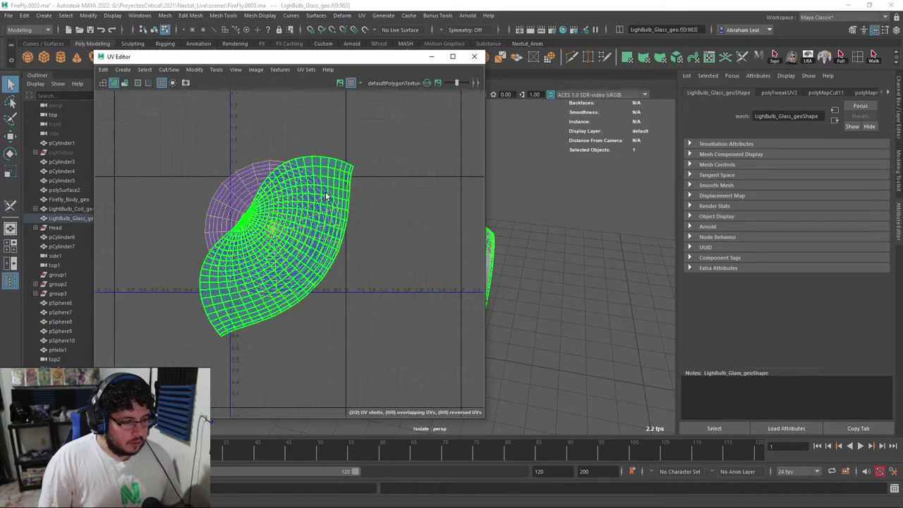
- Move the bulb glass's outer UV shell away from the round inner shell, and select the inner shell
{"action": "key", "text": "w"}
{"action": "left_click_drag", "start_coordinate": [268, 254], "coordinate": [418, 283]}
{"action": "left_click", "coordinate": [318, 212]}
{"action": "middle_click_drag", "start_coordinate": [581, 219], "coordinate": [648, 176], "text": "alt"}
{"action": "scroll", "coordinate": [647, 176], "scroll_direction": "up", "scroll_amount": 5}
{"action": "left_click_drag", "start_coordinate": [570, 198], "coordinate": [550, 185], "text": "alt"}
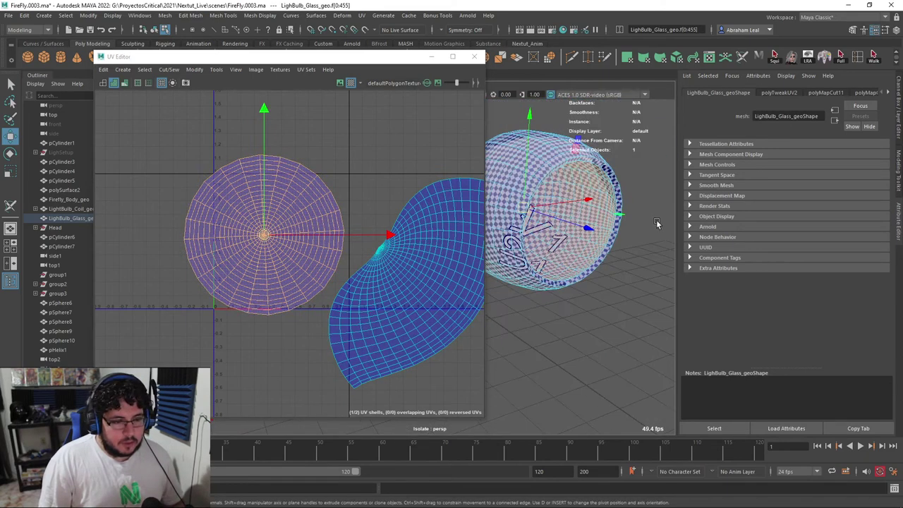
- Cut a UV seam from the centre to the rim along the inside of the bulb glass with 3D Cut and Sew
{"action": "left_click", "coordinate": [658, 223]}
{"action": "left_click_drag", "start_coordinate": [658, 224], "coordinate": [611, 218], "text": "alt"}
{"action": "right_click_drag", "start_coordinate": [611, 218], "coordinate": [683, 269], "text": "alt"}
{"action": "left_click_drag", "start_coordinate": [683, 269], "coordinate": [568, 225], "text": "alt"}
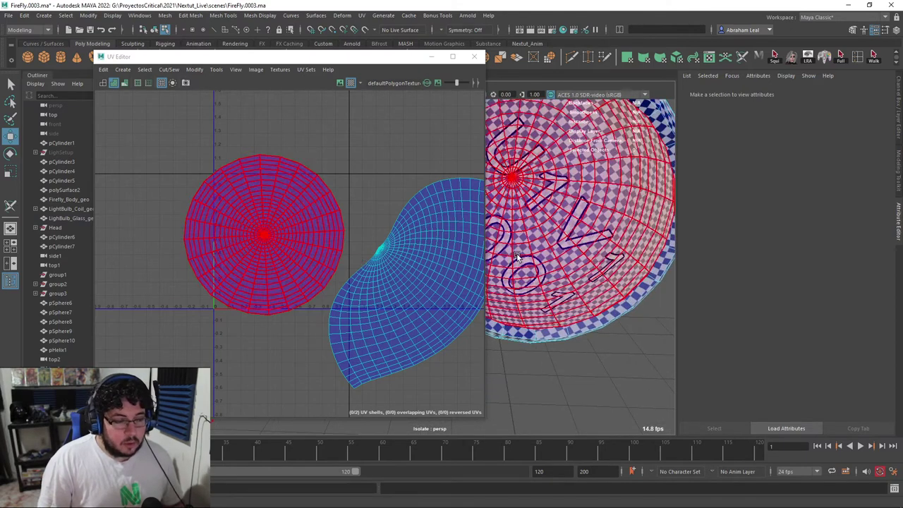
{"action": "left_click_drag", "start_coordinate": [521, 243], "coordinate": [535, 213], "text": "alt"}
{"action": "left_click", "coordinate": [364, 16]}
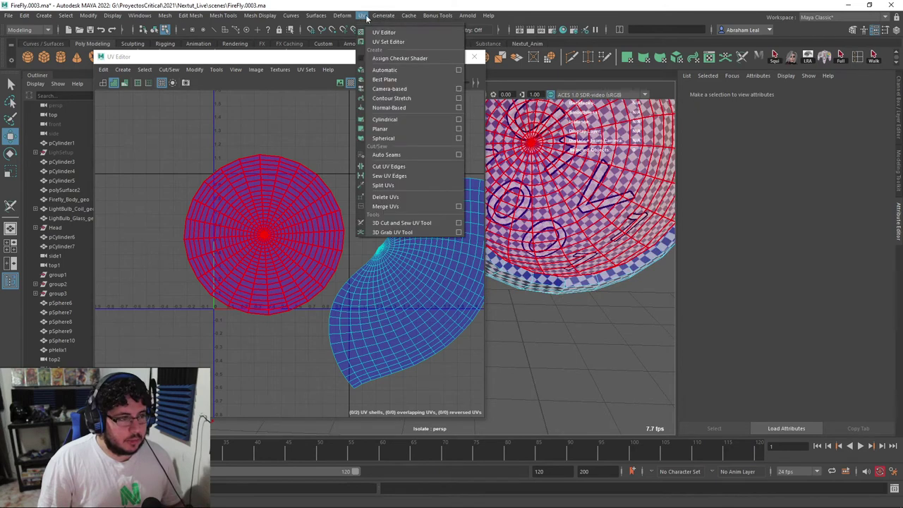
{"action": "left_click", "coordinate": [404, 223]}
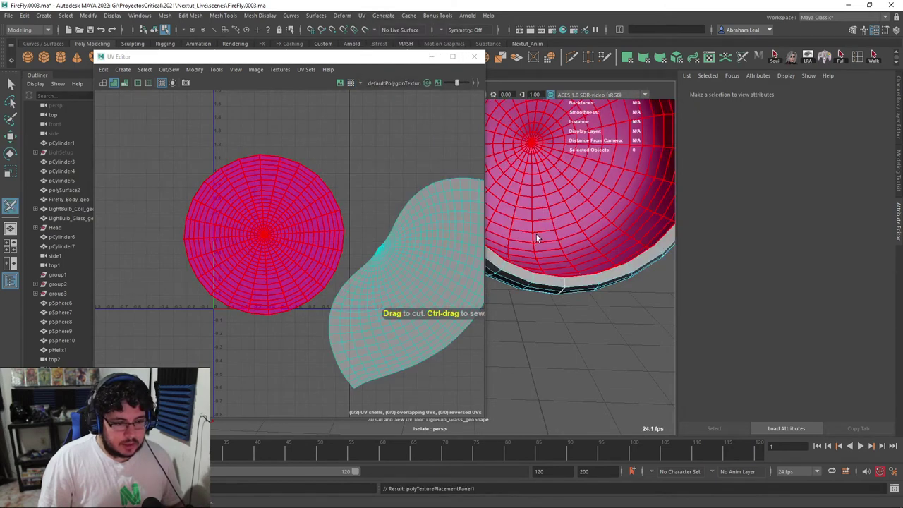
{"action": "left_click", "coordinate": [536, 234]}
{"action": "left_click", "coordinate": [362, 15]}
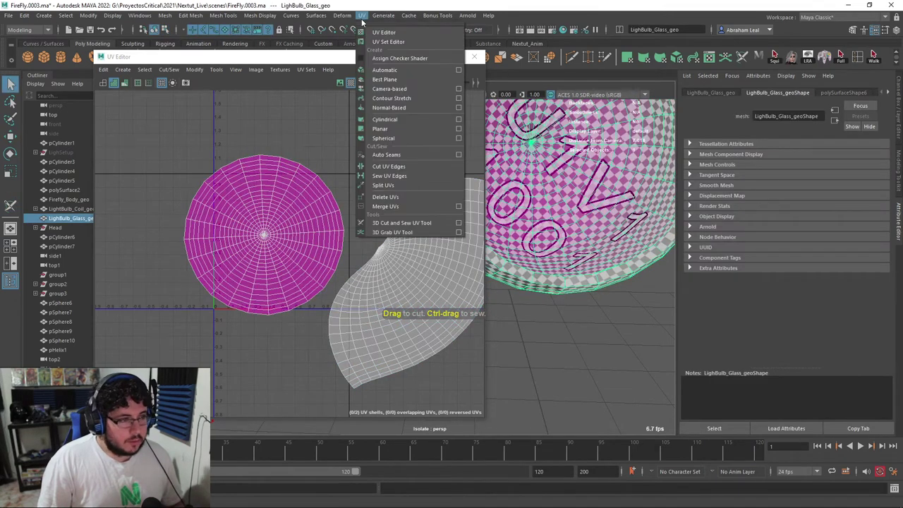
{"action": "left_click", "coordinate": [400, 223]}
{"action": "scroll", "coordinate": [542, 226], "scroll_direction": "down", "scroll_amount": 3}
{"action": "key", "text": "q"}
- Select both of the bulb glass's UV shells in the UV Editor and unfold them
{"action": "right_click_drag", "start_coordinate": [260, 204], "coordinate": [228, 185]}
{"action": "scroll", "coordinate": [244, 198], "scroll_direction": "down", "scroll_amount": 5}
{"action": "left_click_drag", "start_coordinate": [424, 338], "coordinate": [102, 136]}
{"action": "left_click", "coordinate": [195, 70]}
{"action": "left_click", "coordinate": [204, 363]}
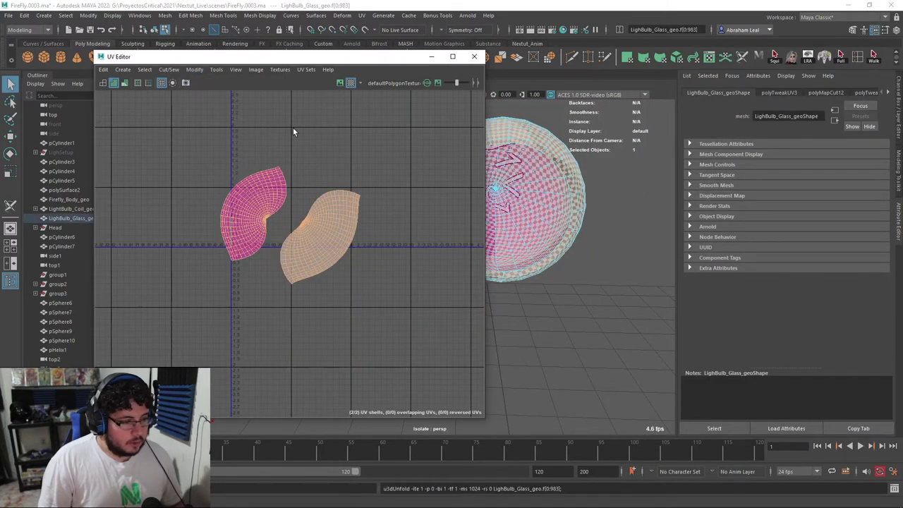
- Inspect the bulb glass's unfolded shells and its checker pattern all around, and close the UV Editor
{"action": "scroll", "coordinate": [323, 212], "scroll_direction": "up", "scroll_amount": 3}
{"action": "right_click_drag", "start_coordinate": [323, 212], "coordinate": [181, 145]}
{"action": "left_click", "coordinate": [185, 148]}
{"action": "left_click_drag", "start_coordinate": [597, 166], "coordinate": [558, 240], "text": "alt"}
{"action": "right_click_drag", "start_coordinate": [557, 240], "coordinate": [612, 277], "text": "alt"}
{"action": "middle_click_drag", "start_coordinate": [613, 277], "coordinate": [508, 260], "text": "alt"}
{"action": "left_click", "coordinate": [410, 151]}
{"action": "right_click_drag", "start_coordinate": [360, 200], "coordinate": [473, 96]}
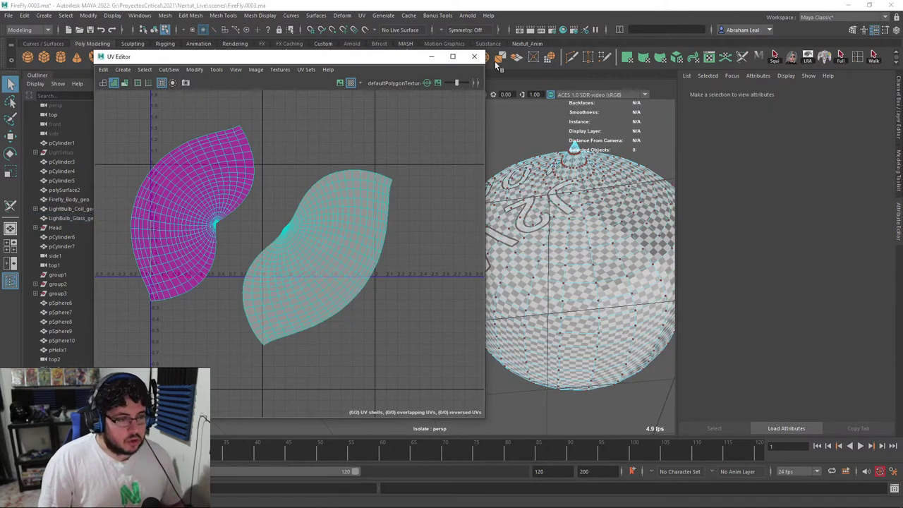
{"action": "left_click", "coordinate": [480, 57]}
- Exit the isolated view to show the whole firefly, and select the bulb glass as an object
{"action": "left_click_drag", "start_coordinate": [520, 177], "coordinate": [448, 198], "text": "alt"}
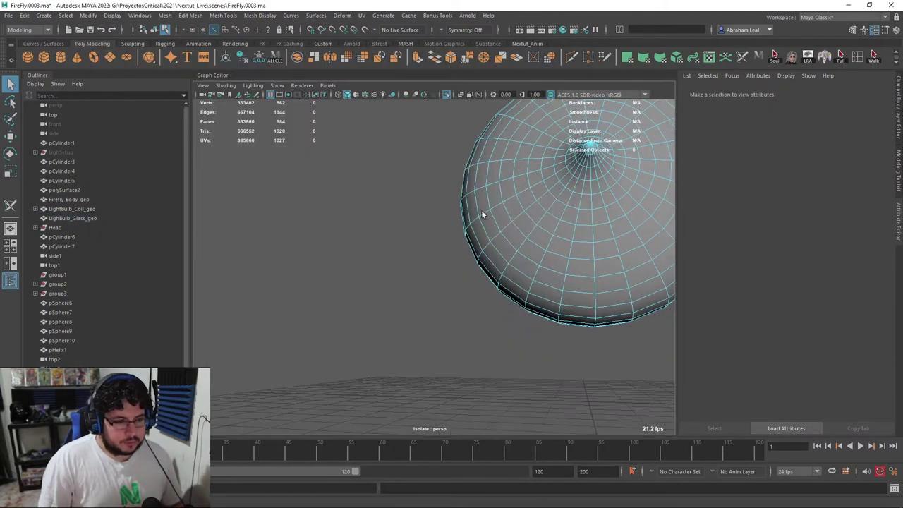
{"action": "left_click", "coordinate": [453, 131]}
{"action": "left_click", "coordinate": [447, 95]}
{"action": "scroll", "coordinate": [479, 210], "scroll_direction": "down", "scroll_amount": 5}
{"action": "left_click_drag", "start_coordinate": [479, 209], "coordinate": [419, 252], "text": "alt"}
{"action": "left_click", "coordinate": [436, 245]}
{"action": "scroll", "coordinate": [419, 252], "scroll_direction": "down", "scroll_amount": 4}
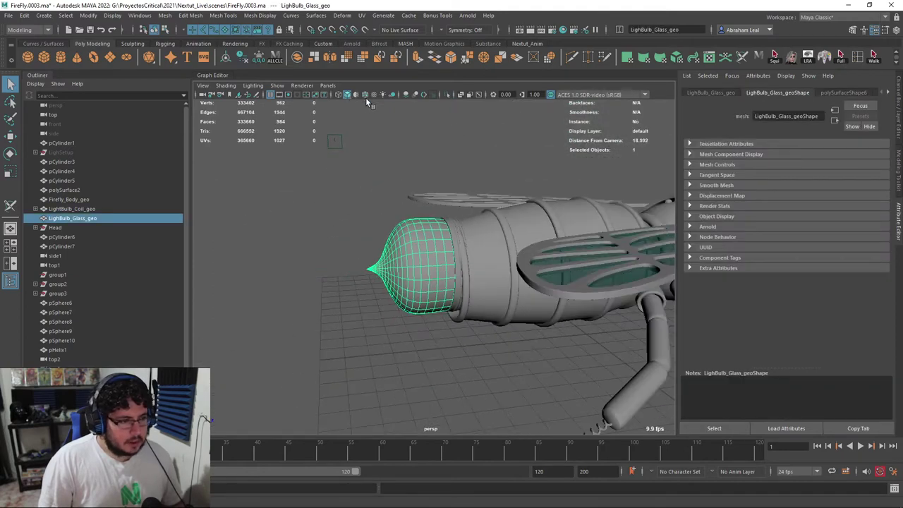
- Switch the viewport between textured and plain shaded display while checking the whole firefly, ending in plain shading
{"action": "left_click", "coordinate": [357, 95]}
{"action": "left_click", "coordinate": [356, 96]}
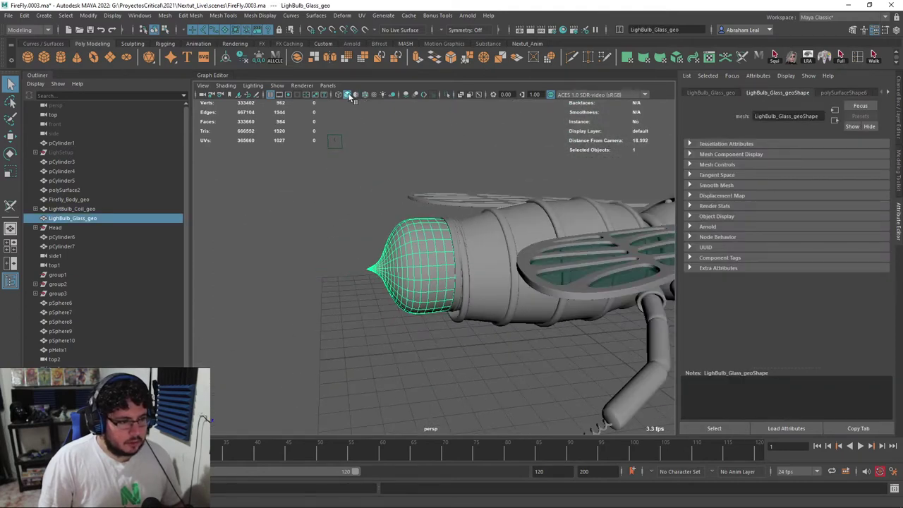
{"action": "left_click", "coordinate": [346, 96]}
{"action": "left_click", "coordinate": [344, 175]}
{"action": "mouse_move", "coordinate": [375, 164]}
{"action": "left_mouse_down", "text": "alt"}
{"action": "mouse_move", "coordinate": [456, 262]}
{"action": "mouse_move", "coordinate": [343, 202]}
{"action": "mouse_move", "coordinate": [390, 290]}
{"action": "mouse_move", "coordinate": [458, 303]}
{"action": "left_mouse_up", "text": "alt"}
{"action": "key", "text": "6"}
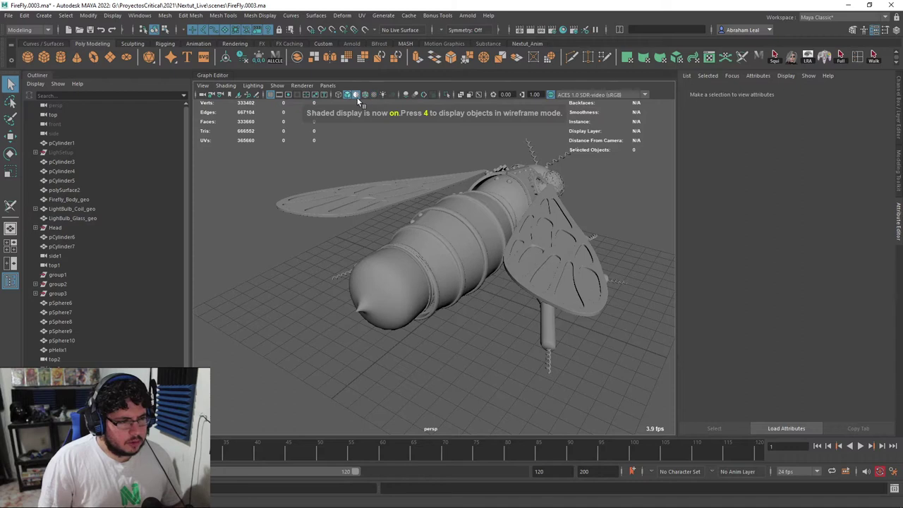
{"action": "left_click", "coordinate": [355, 96]}
{"action": "left_click_drag", "start_coordinate": [413, 134], "coordinate": [407, 230], "text": "alt"}
{"action": "right_click_drag", "start_coordinate": [406, 230], "coordinate": [469, 234], "text": "alt"}
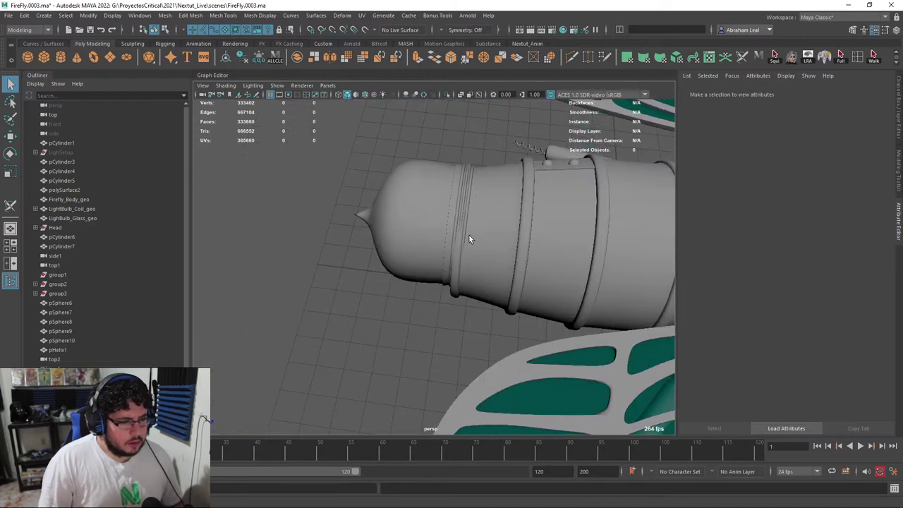
- Try deleting the light bulb glass and undo the deletion
{"action": "left_click", "coordinate": [433, 213]}
{"action": "key", "text": "Delete"}
{"action": "key", "text": "ctrl+z"}
- Reselect the bulb glass, browse its history and shader attributes, and clear the selection
{"action": "left_click_drag", "start_coordinate": [432, 211], "coordinate": [387, 208], "text": "alt"}
{"action": "left_click", "coordinate": [356, 184]}
{"action": "left_click", "coordinate": [372, 207]}
{"action": "middle_click_drag", "start_coordinate": [371, 208], "coordinate": [289, 219], "text": "alt"}
{"action": "left_click_drag", "start_coordinate": [153, 190], "coordinate": [152, 209]}
{"action": "key", "text": "ctrl+z"}
{"action": "left_click", "coordinate": [887, 93]}
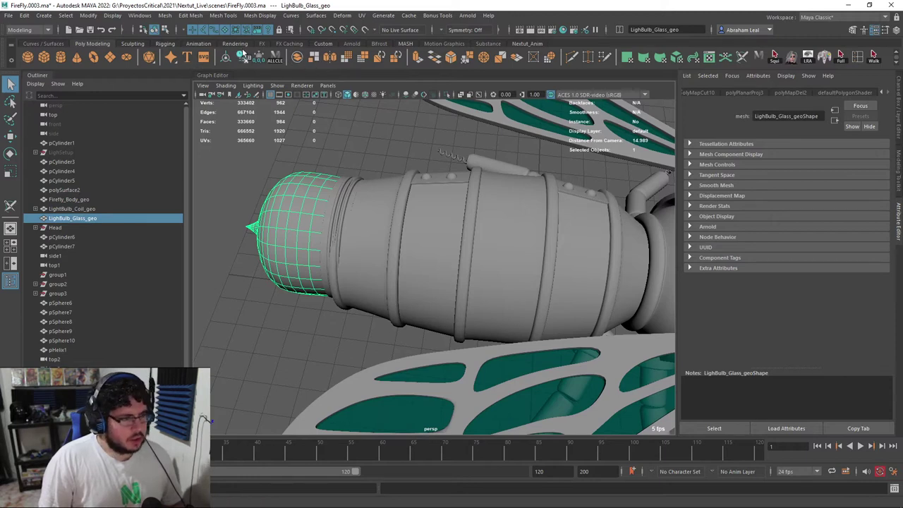
{"action": "left_click", "coordinate": [479, 138]}
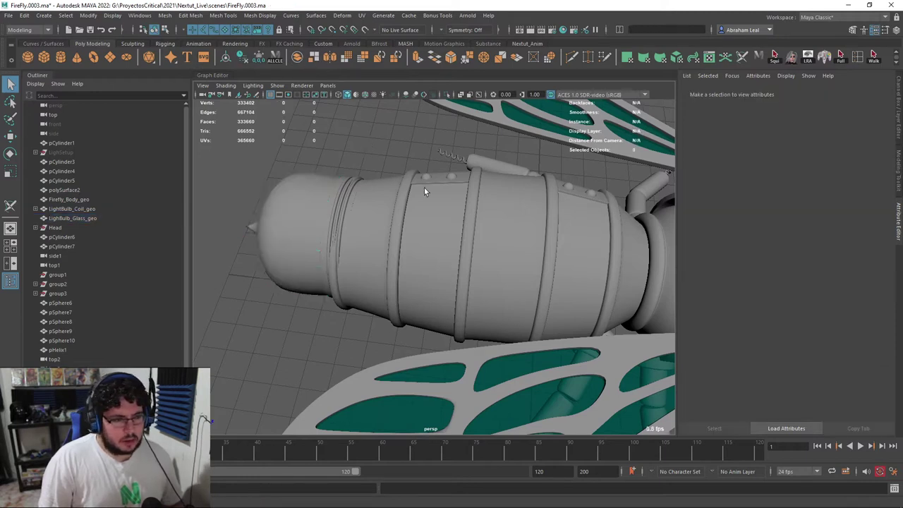
- Select the wing membrane L_Wing_Membrane_geo inside group3 and isolate it in the view
{"action": "right_click_drag", "start_coordinate": [425, 190], "coordinate": [366, 176], "text": "alt"}
{"action": "left_click_drag", "start_coordinate": [366, 176], "coordinate": [486, 96], "text": "alt"}
{"action": "left_click", "coordinate": [489, 240]}
{"action": "middle_click_drag", "start_coordinate": [408, 183], "coordinate": [458, 209], "text": "alt"}
{"action": "left_click", "coordinate": [34, 294]}
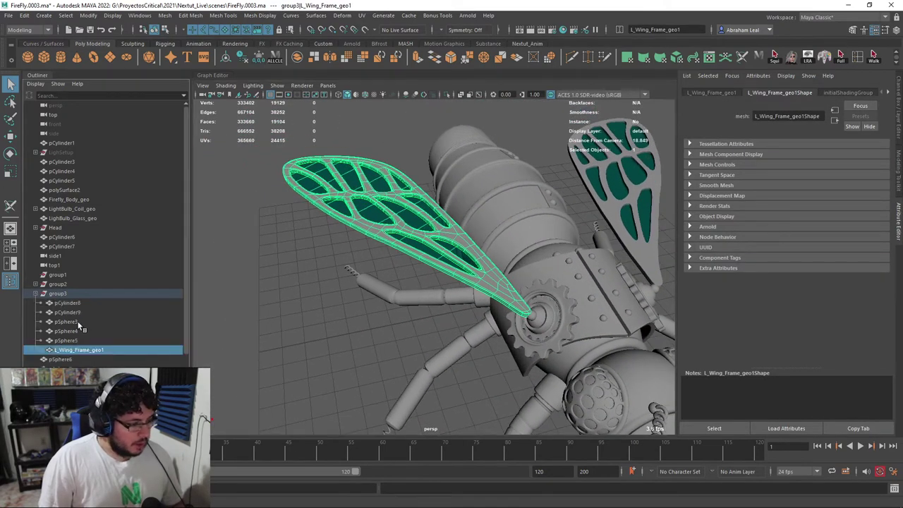
{"action": "left_click", "coordinate": [89, 360]}
{"action": "left_click_drag", "start_coordinate": [355, 140], "coordinate": [367, 134], "text": "alt"}
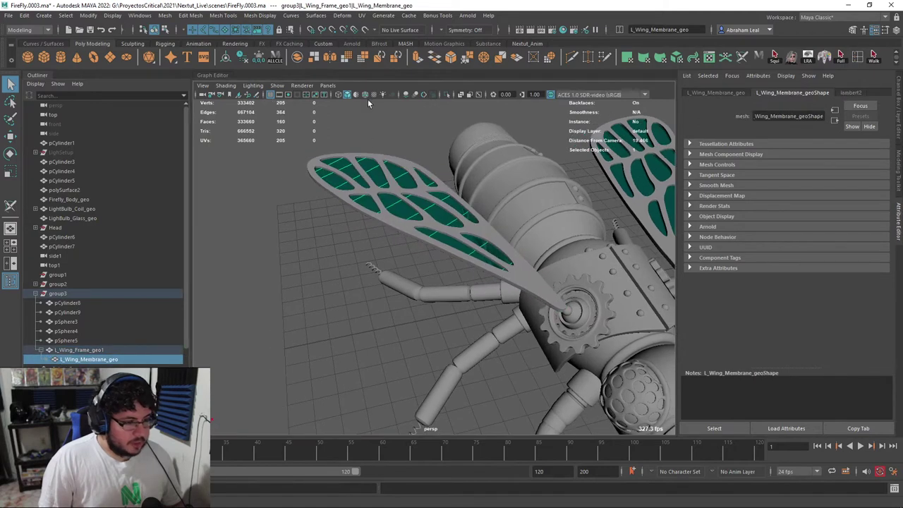
{"action": "left_click", "coordinate": [445, 99]}
{"action": "left_click_drag", "start_coordinate": [442, 172], "coordinate": [408, 189], "text": "alt"}
- Apply a planar UV projection from the Y axis to the isolated wing membrane and close the projection options
{"action": "left_click", "coordinate": [362, 15]}
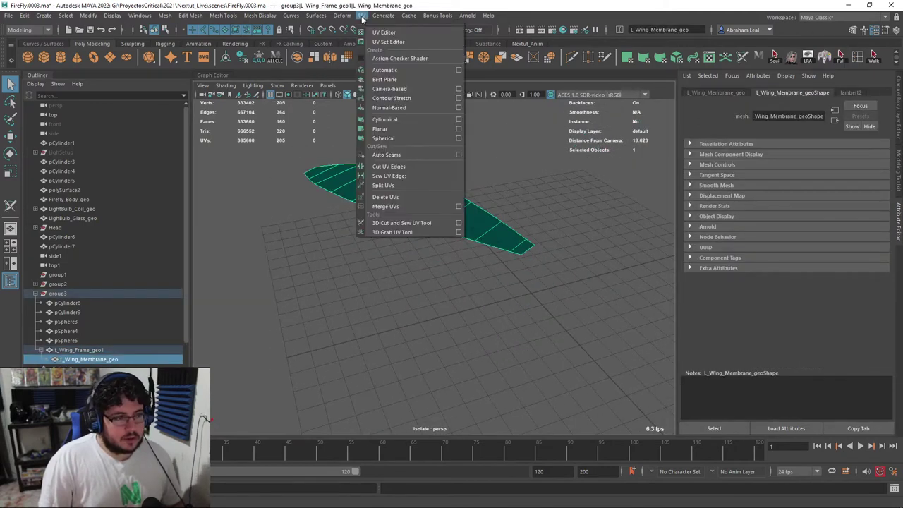
{"action": "left_click", "coordinate": [459, 128]}
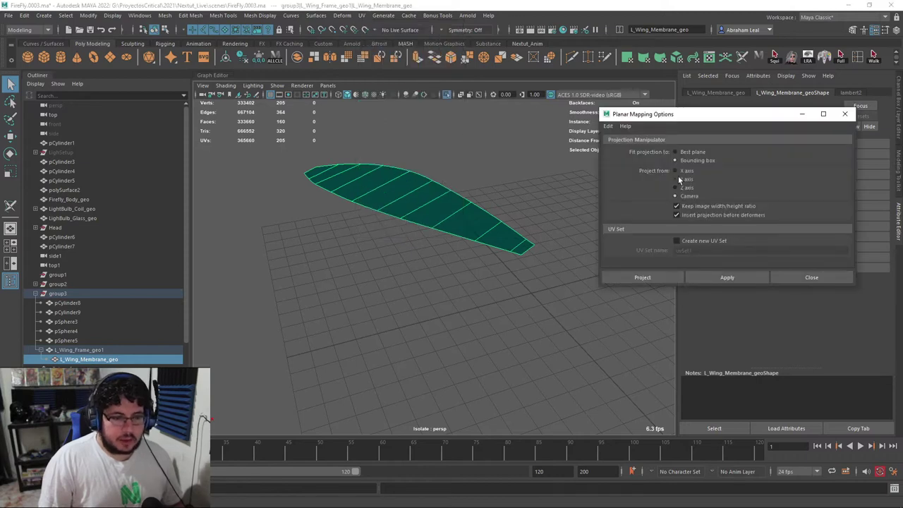
{"action": "left_click", "coordinate": [726, 278]}
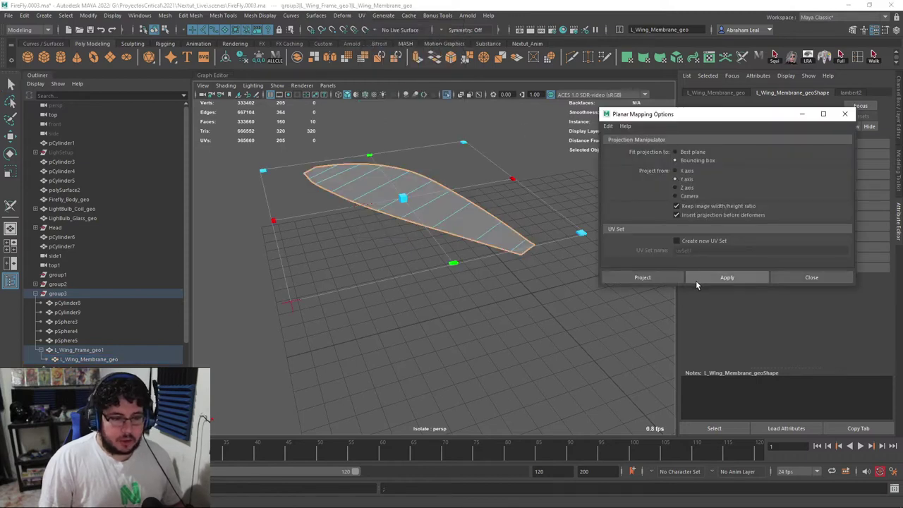
{"action": "left_click", "coordinate": [462, 199]}
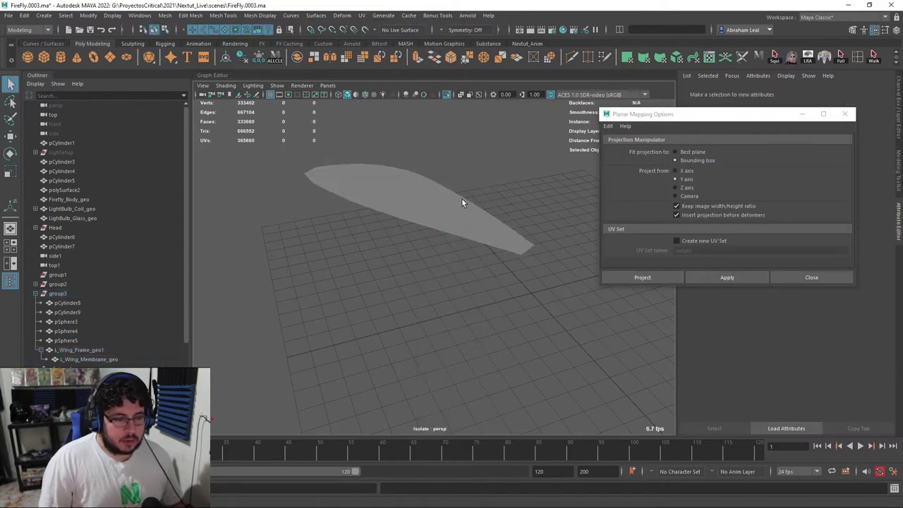
{"action": "left_click", "coordinate": [844, 114]}
- Show the whole firefly again and apply the same planar UV projection to the opposite wing's membrane
{"action": "left_click", "coordinate": [446, 96]}
{"action": "left_click_drag", "start_coordinate": [505, 172], "coordinate": [516, 200], "text": "alt"}
{"action": "scroll", "coordinate": [424, 202], "scroll_direction": "up", "scroll_amount": 3}
{"action": "left_click", "coordinate": [452, 154]}
{"action": "left_click", "coordinate": [416, 187]}
{"action": "scroll", "coordinate": [517, 201], "scroll_direction": "down", "scroll_amount": 3}
{"action": "left_click", "coordinate": [510, 166]}
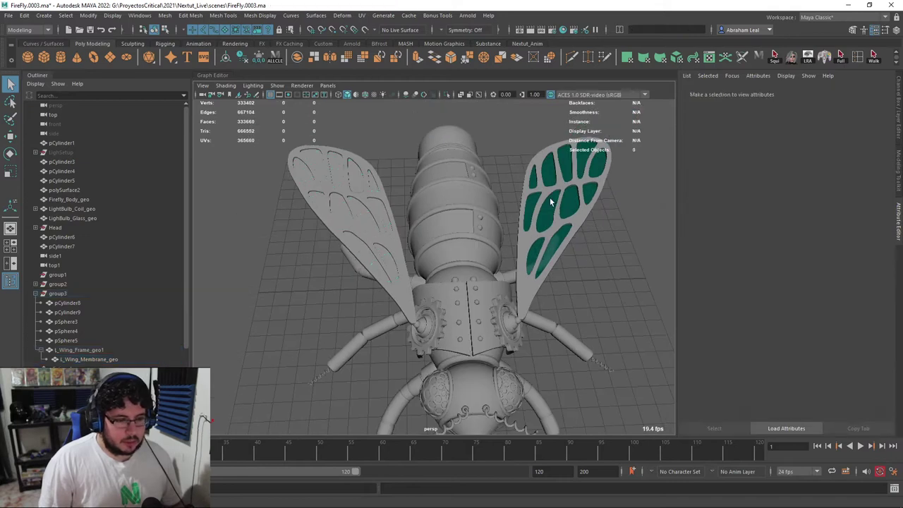
{"action": "left_click", "coordinate": [547, 198]}
{"action": "left_click", "coordinate": [362, 17]}
{"action": "left_click", "coordinate": [393, 130]}
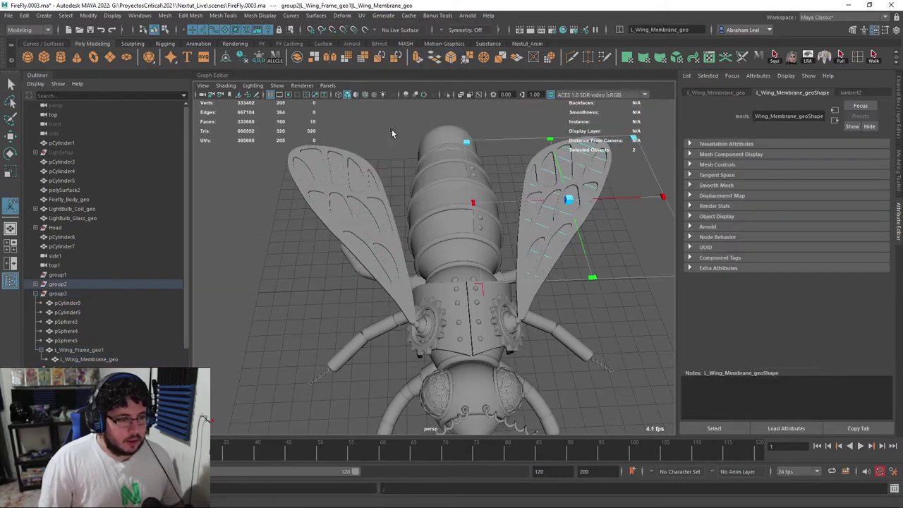
{"action": "left_click", "coordinate": [368, 125]}
- Select L_Wing_Membrane_geo under group3's wing frame and unparent it from the hierarchy
{"action": "left_click", "coordinate": [364, 162]}
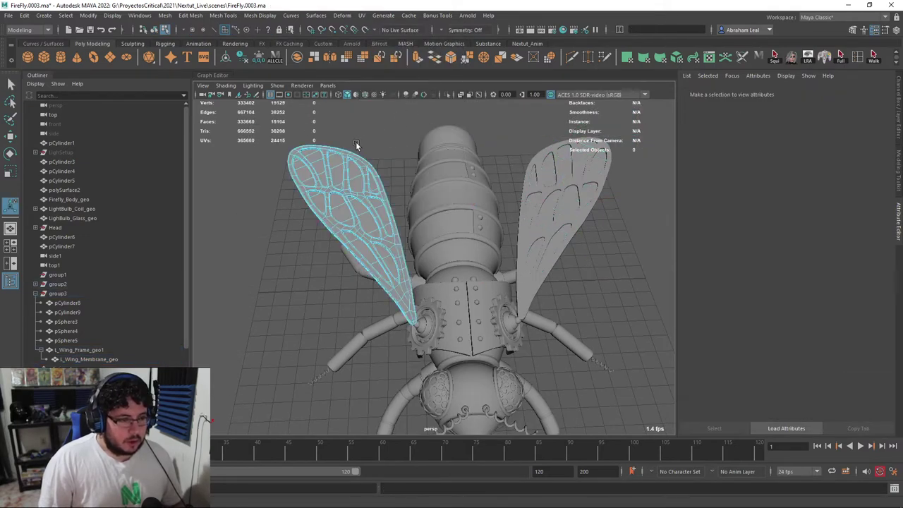
{"action": "left_click", "coordinate": [79, 350]}
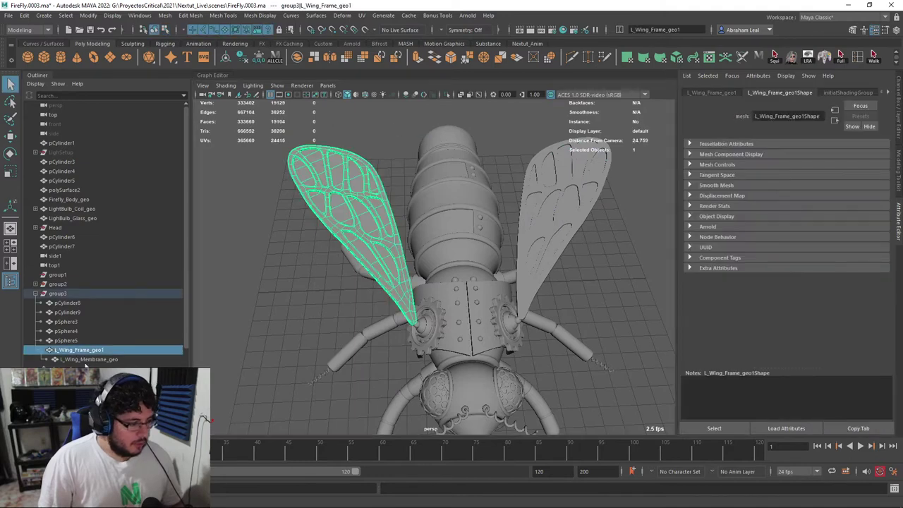
{"action": "left_click", "coordinate": [84, 360]}
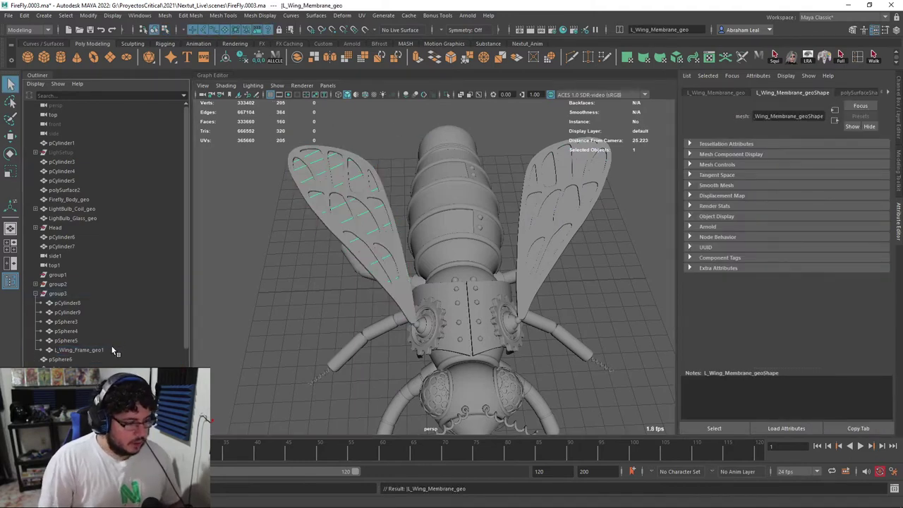
- Isolate the wing frame L_Wing_Frame_geo1 and examine its side edge up close
{"action": "left_click", "coordinate": [113, 349]}
{"action": "left_click", "coordinate": [446, 95]}
{"action": "scroll", "coordinate": [443, 211], "scroll_direction": "up", "scroll_amount": 5}
{"action": "left_click_drag", "start_coordinate": [443, 211], "coordinate": [497, 201], "text": "alt"}
{"action": "scroll", "coordinate": [528, 240], "scroll_direction": "up", "scroll_amount": 3}
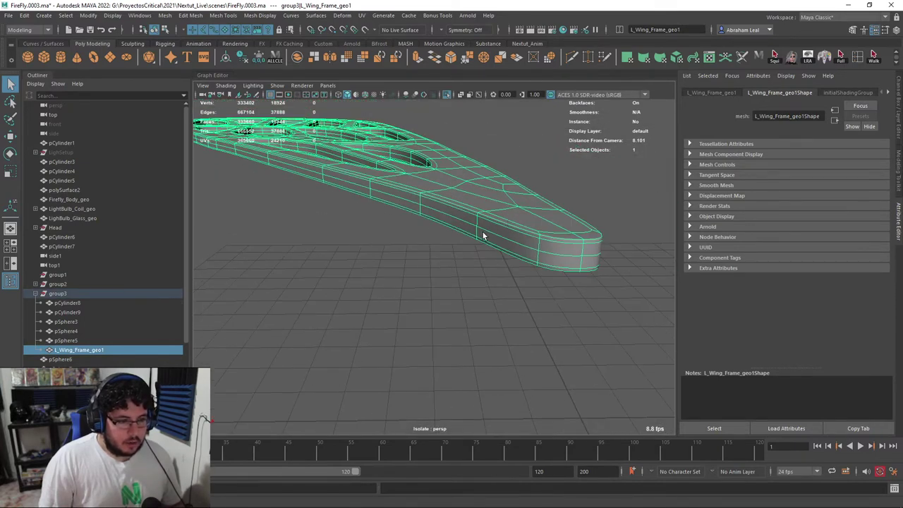
{"action": "left_click_drag", "start_coordinate": [547, 248], "coordinate": [496, 249], "text": "alt"}
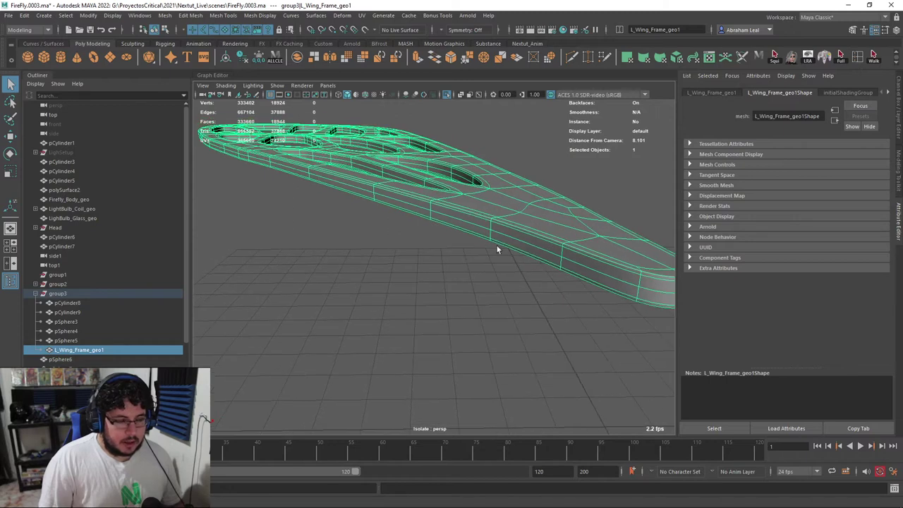
{"action": "mouse_move", "coordinate": [413, 203]}
{"action": "left_mouse_down", "text": "alt"}
{"action": "mouse_move", "coordinate": [417, 191]}
{"action": "mouse_move", "coordinate": [419, 213]}
{"action": "left_mouse_up", "text": "alt"}
- Turn off the wing frame's smooth preview and select the faces of its upper half in the front view
{"action": "key", "text": "space"}
{"action": "scroll", "coordinate": [419, 212], "scroll_direction": "up", "scroll_amount": 5}
{"action": "middle_click_drag", "start_coordinate": [386, 182], "coordinate": [506, 303], "text": "alt"}
{"action": "scroll", "coordinate": [466, 268], "scroll_direction": "up", "scroll_amount": 6}
{"action": "right_click_drag", "start_coordinate": [456, 233], "coordinate": [457, 253]}
{"action": "scroll", "coordinate": [457, 245], "scroll_direction": "down", "scroll_amount": 4}
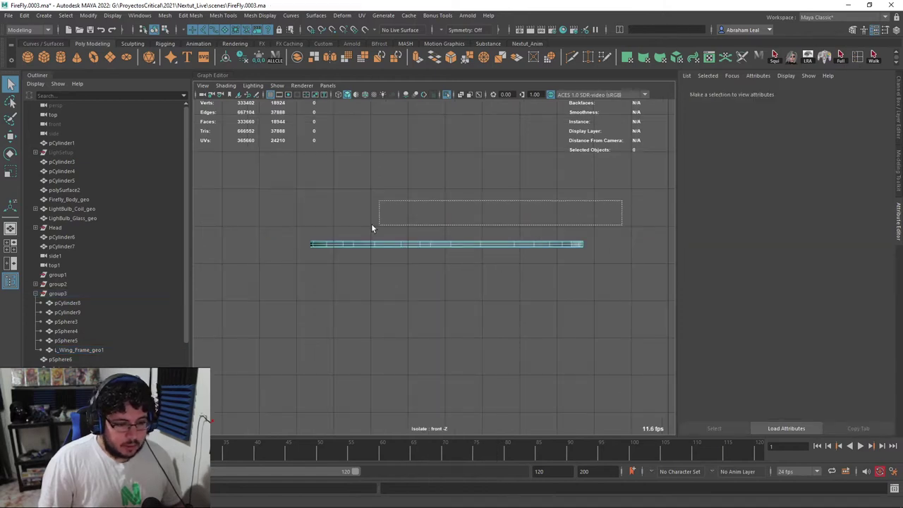
{"action": "left_click_drag", "start_coordinate": [244, 240], "coordinate": [248, 242]}
{"action": "key", "text": "f"}
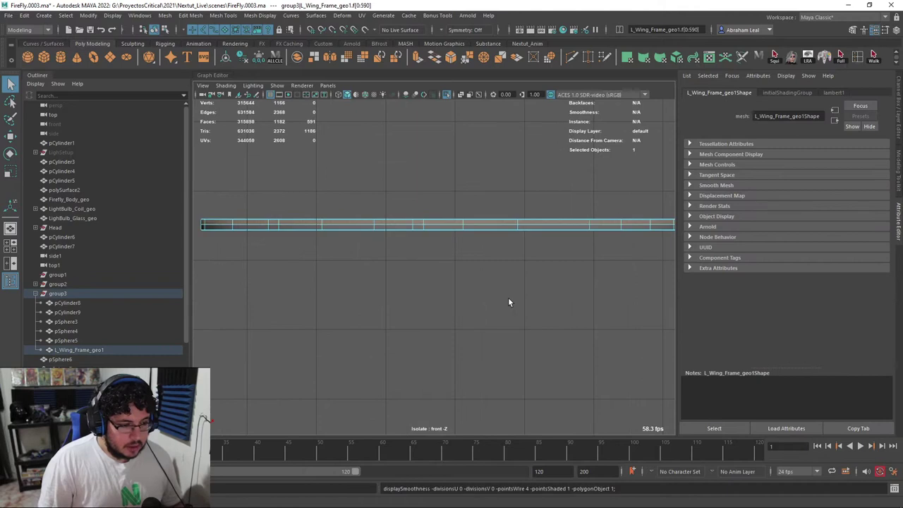
- Apply a planar UV projection from the Y axis to the selected upper-half faces of the wing frame
{"action": "scroll", "coordinate": [503, 286], "scroll_direction": "down", "scroll_amount": 8}
{"action": "middle_click_drag", "start_coordinate": [528, 270], "coordinate": [510, 268], "text": "alt"}
{"action": "scroll", "coordinate": [459, 238], "scroll_direction": "up", "scroll_amount": 4}
{"action": "middle_click_drag", "start_coordinate": [590, 266], "coordinate": [609, 260], "text": "alt"}
{"action": "scroll", "coordinate": [609, 260], "scroll_direction": "up", "scroll_amount": 3}
{"action": "scroll", "coordinate": [662, 221], "scroll_direction": "down", "scroll_amount": 5}
{"action": "scroll", "coordinate": [661, 226], "scroll_direction": "down", "scroll_amount": 1}
{"action": "left_click", "coordinate": [361, 16]}
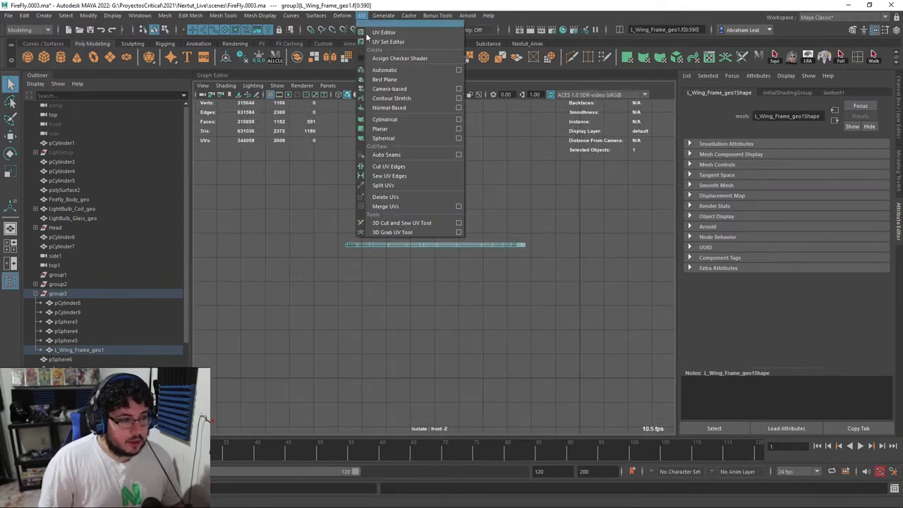
{"action": "left_click", "coordinate": [458, 129]}
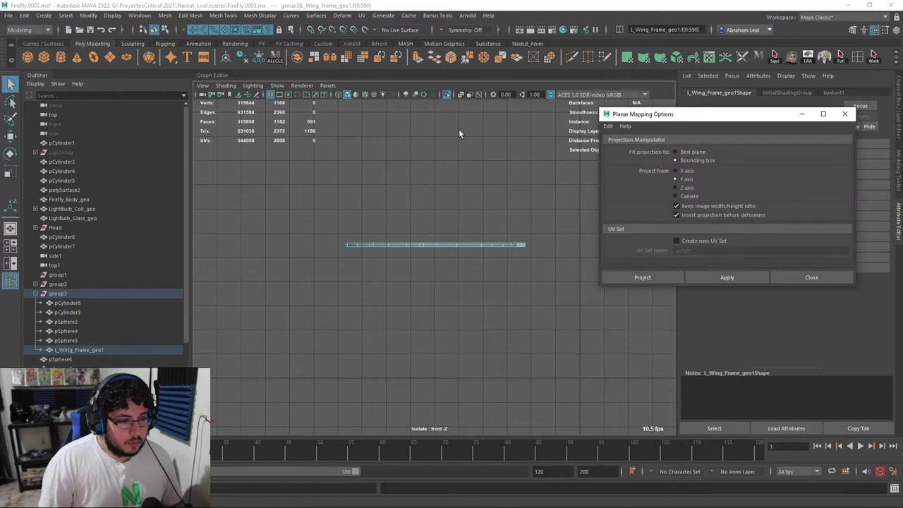
{"action": "left_click", "coordinate": [742, 278]}
{"action": "left_click", "coordinate": [515, 285]}
- Select the faces of the wing frame's lower half, project them from the Y axis too, and return to object selection
{"action": "scroll", "coordinate": [531, 291], "scroll_direction": "up", "scroll_amount": 2}
{"action": "left_click_drag", "start_coordinate": [561, 276], "coordinate": [194, 216]}
{"action": "left_click", "coordinate": [727, 276]}
{"action": "key", "text": "q"}
{"action": "right_click_drag", "start_coordinate": [528, 220], "coordinate": [551, 194]}
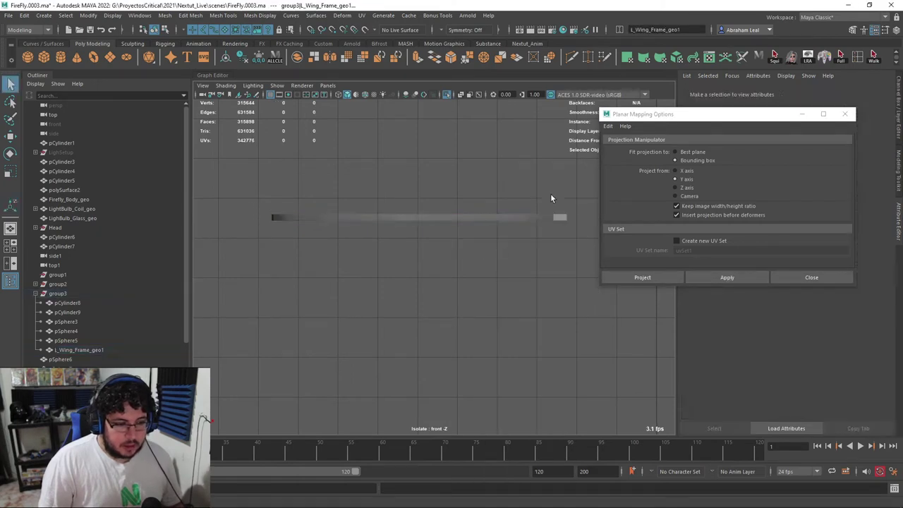
- Open the UV Editor, select all of the wing frame's UVs and unfold them
{"action": "left_click", "coordinate": [365, 16]}
{"action": "left_click", "coordinate": [384, 31]}
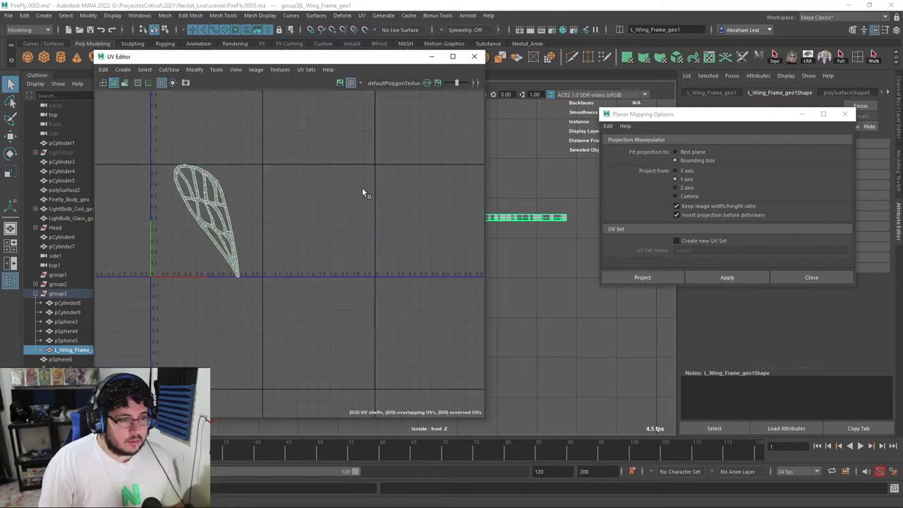
{"action": "left_click_drag", "start_coordinate": [146, 145], "coordinate": [295, 322]}
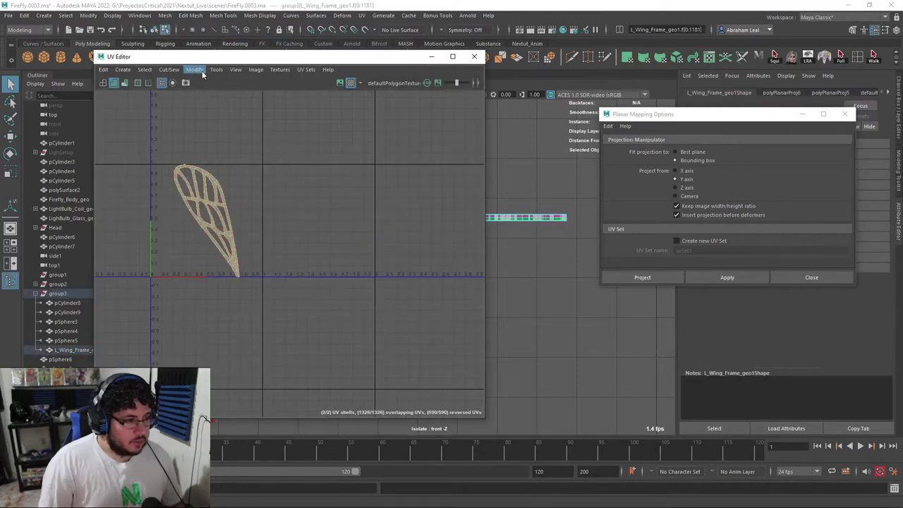
{"action": "left_click", "coordinate": [192, 69]}
{"action": "left_click", "coordinate": [225, 363]}
- Separate the wing frame's two overlapping UV shells by moving one sideways, and select the other shell
{"action": "key", "text": "f"}
{"action": "middle_click_drag", "start_coordinate": [314, 134], "coordinate": [334, 117], "text": "alt"}
{"action": "right_click_drag", "start_coordinate": [305, 177], "coordinate": [275, 161]}
{"action": "left_click", "coordinate": [276, 125]}
{"action": "key", "text": "w"}
{"action": "left_click_drag", "start_coordinate": [288, 233], "coordinate": [388, 235]}
{"action": "left_click", "coordinate": [317, 218]}
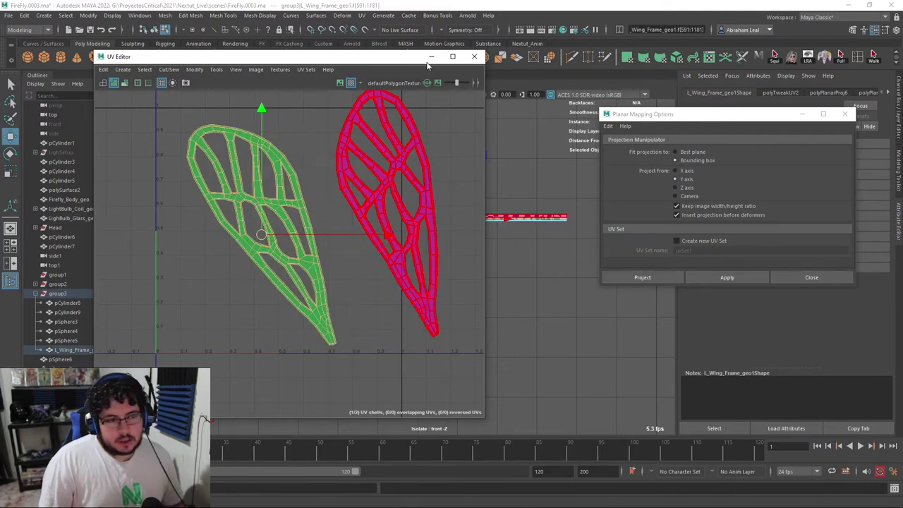
- Minimise the UV Editor, return to the perspective view with object selection, and examine the checker pattern on the wing frame
{"action": "left_click", "coordinate": [431, 57]}
{"action": "key", "text": "space"}
{"action": "left_click_drag", "start_coordinate": [474, 222], "coordinate": [475, 207]}
{"action": "scroll", "coordinate": [416, 237], "scroll_direction": "up", "scroll_amount": 4}
{"action": "key", "text": "F8"}
{"action": "left_click", "coordinate": [408, 262]}
{"action": "left_click", "coordinate": [395, 217]}
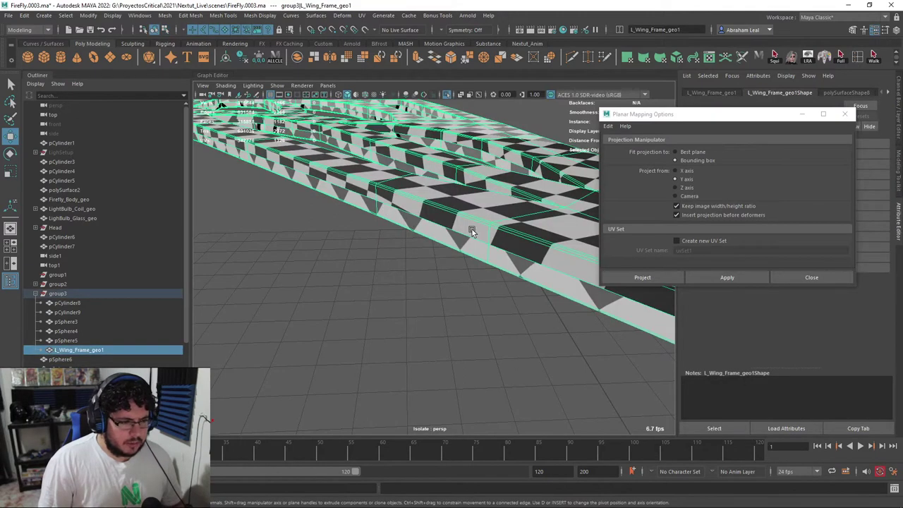
{"action": "key", "text": "f"}
{"action": "scroll", "coordinate": [417, 243], "scroll_direction": "up", "scroll_amount": 10}
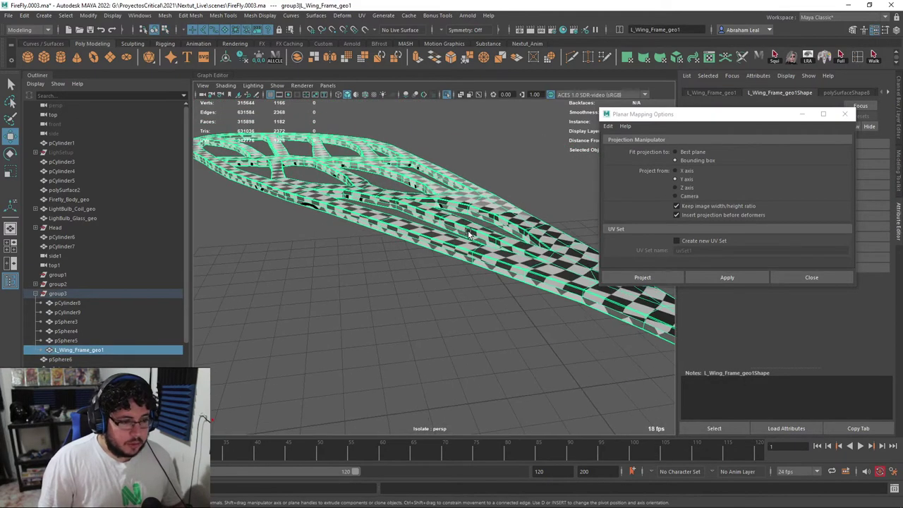
{"action": "left_click_drag", "start_coordinate": [347, 185], "coordinate": [406, 233], "text": "alt"}
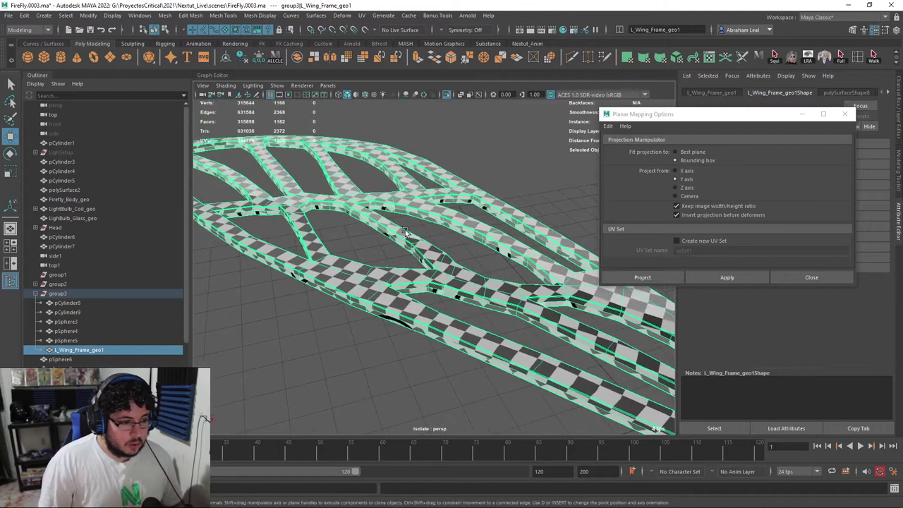
{"action": "left_click_drag", "start_coordinate": [275, 202], "coordinate": [189, 203], "text": "alt"}
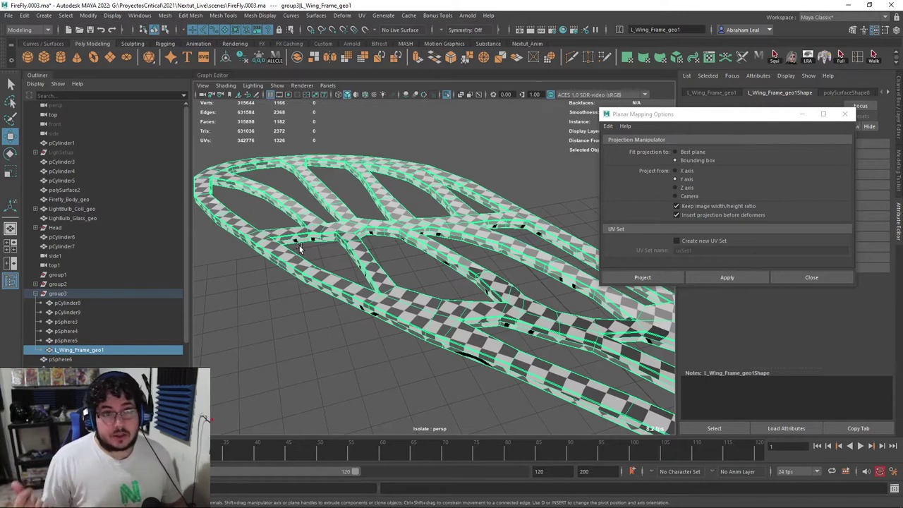
{"action": "scroll", "coordinate": [302, 244], "scroll_direction": "down", "scroll_amount": 3}
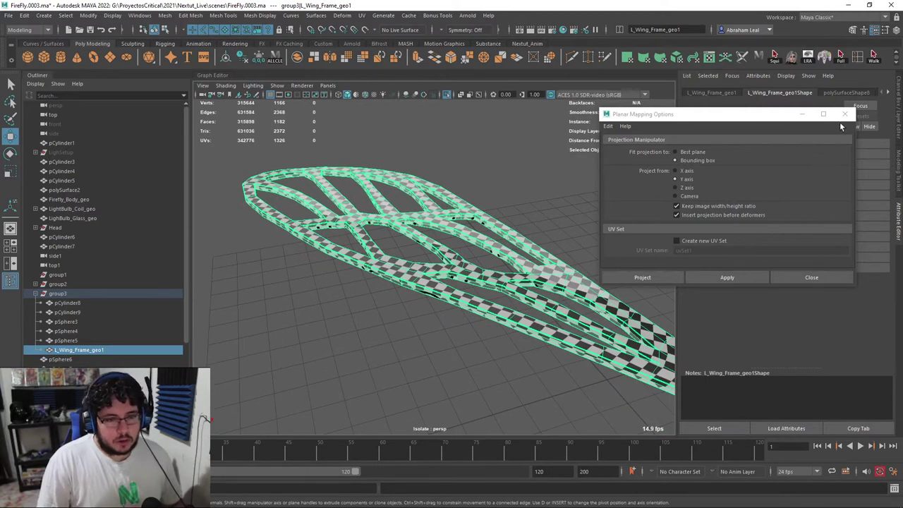
- Close the planar mapping options, deselect the wing frame and turn off isolation to show the whole firefly
{"action": "left_click", "coordinate": [845, 114]}
{"action": "right_click_drag", "start_coordinate": [502, 239], "coordinate": [549, 218]}
{"action": "left_click", "coordinate": [567, 223]}
{"action": "middle_click_drag", "start_coordinate": [567, 223], "coordinate": [476, 170], "text": "alt"}
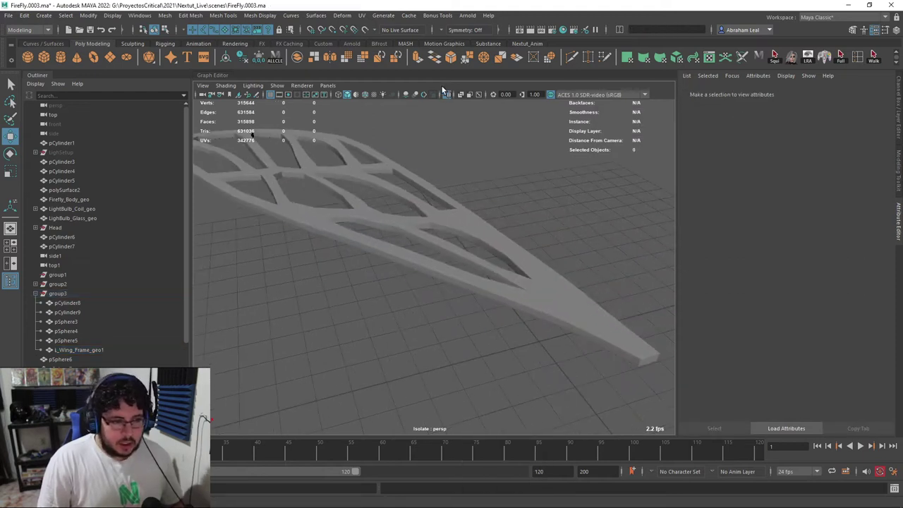
{"action": "left_click", "coordinate": [446, 96]}
{"action": "left_click_drag", "start_coordinate": [515, 211], "coordinate": [452, 245], "text": "alt"}
{"action": "scroll", "coordinate": [477, 235], "scroll_direction": "down", "scroll_amount": 5}
{"action": "middle_click_drag", "start_coordinate": [452, 245], "coordinate": [479, 264], "text": "alt"}
{"action": "right_click_drag", "start_coordinate": [479, 264], "coordinate": [364, 233], "text": "alt"}
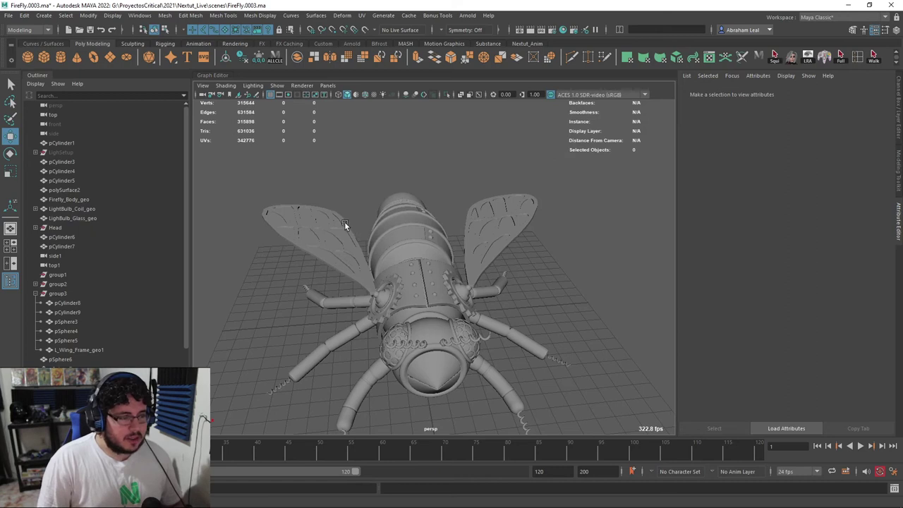
- Select both wing frames, and check the opposite wing's frame and membrane by selecting each one individually
{"action": "left_click", "coordinate": [344, 225]}
{"action": "left_click", "coordinate": [466, 215], "text": "shift"}
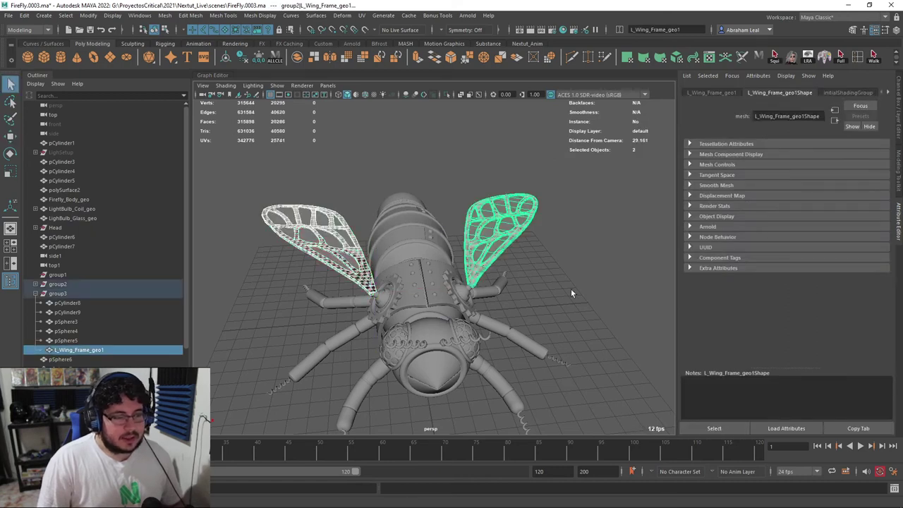
{"action": "left_click_drag", "start_coordinate": [558, 283], "coordinate": [499, 295], "text": "alt"}
{"action": "scroll", "coordinate": [498, 295], "scroll_direction": "up", "scroll_amount": 5}
{"action": "scroll", "coordinate": [570, 201], "scroll_direction": "down", "scroll_amount": 3}
{"action": "left_click", "coordinate": [534, 241]}
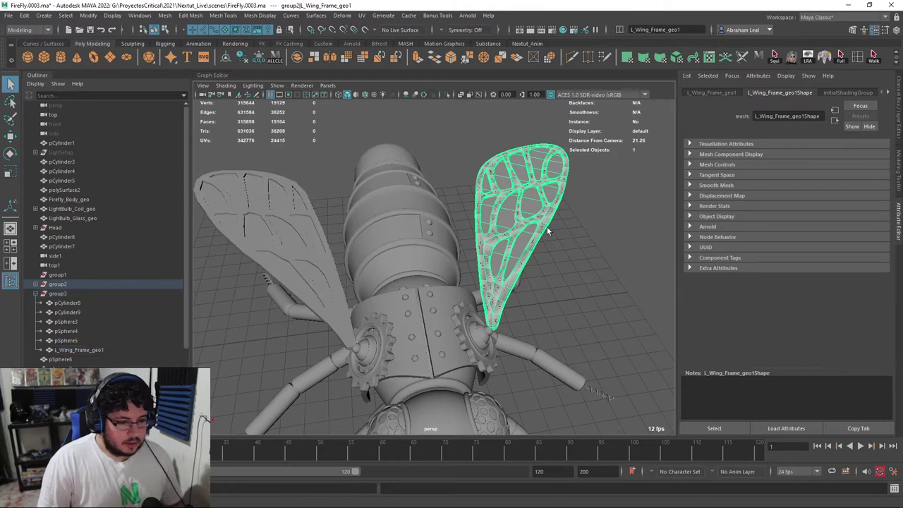
{"action": "left_click", "coordinate": [520, 240]}
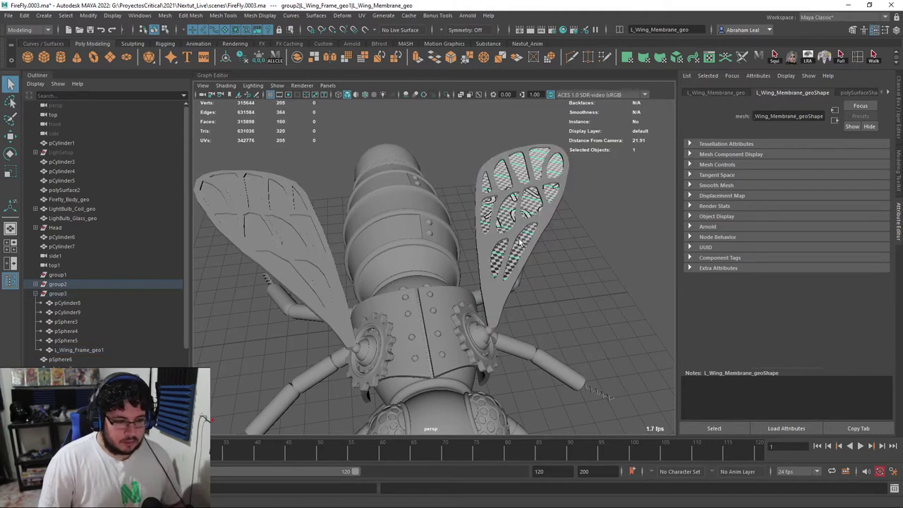
{"action": "left_click", "coordinate": [478, 201]}
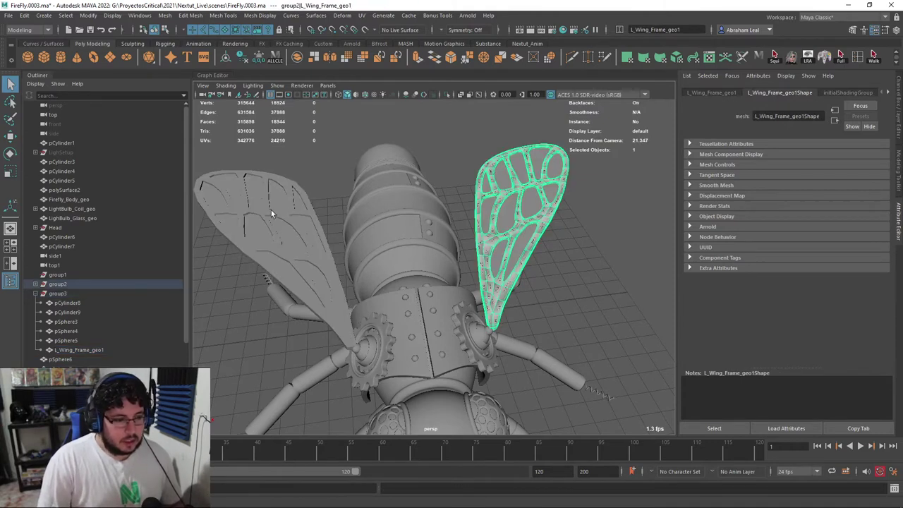
- Transfer attributes from the unwrapped wing frame to the opposite wing frame with the sample space set to Topology, and deselect both
{"action": "left_click", "coordinate": [286, 187]}
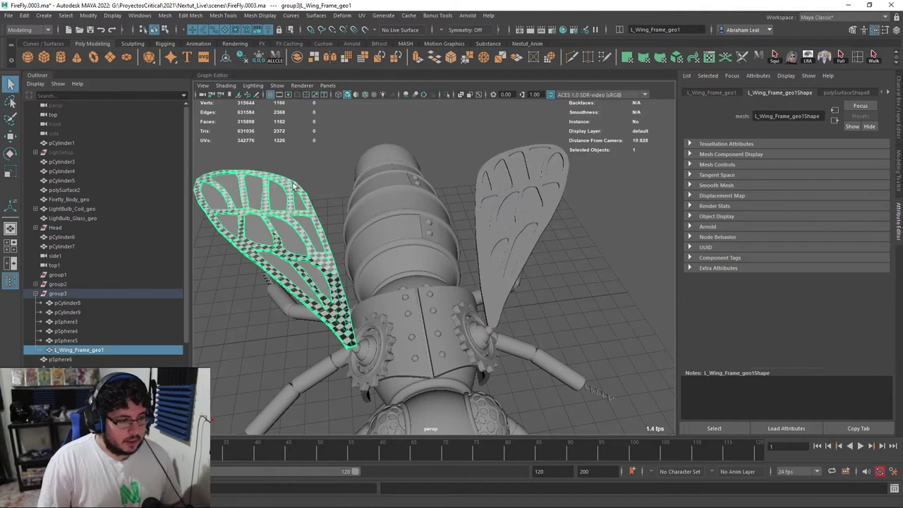
{"action": "left_click", "coordinate": [493, 163], "text": "shift"}
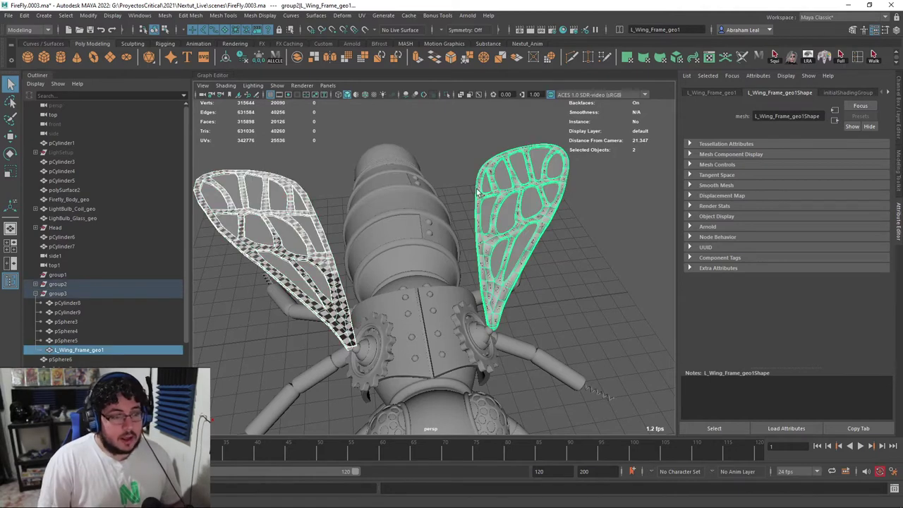
{"action": "key", "text": "f"}
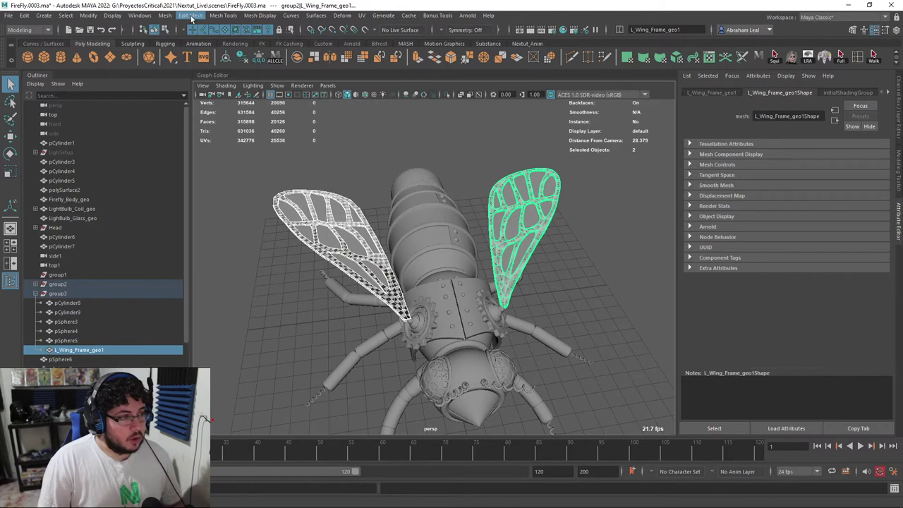
{"action": "left_click", "coordinate": [189, 15]}
{"action": "mouse_move", "coordinate": [172, 18]}
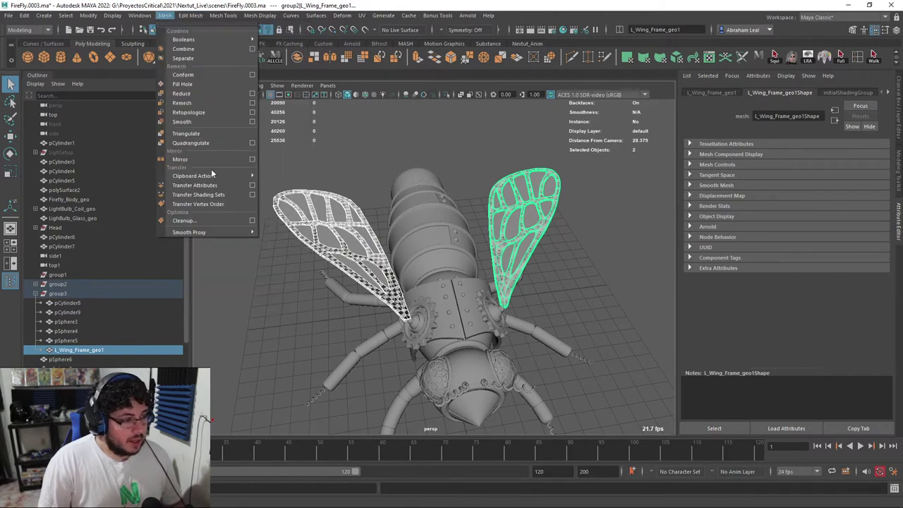
{"action": "left_click", "coordinate": [254, 185]}
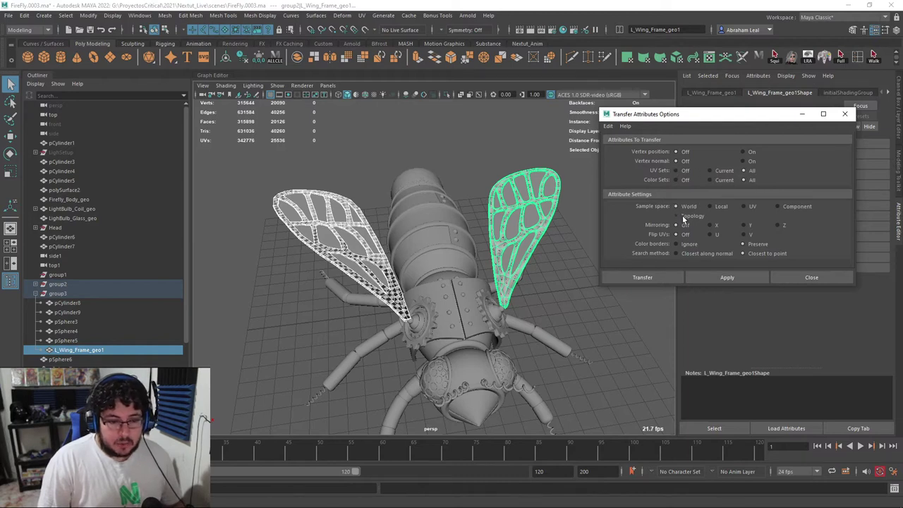
{"action": "left_click", "coordinate": [719, 275]}
{"action": "scroll", "coordinate": [417, 268], "scroll_direction": "up", "scroll_amount": 4}
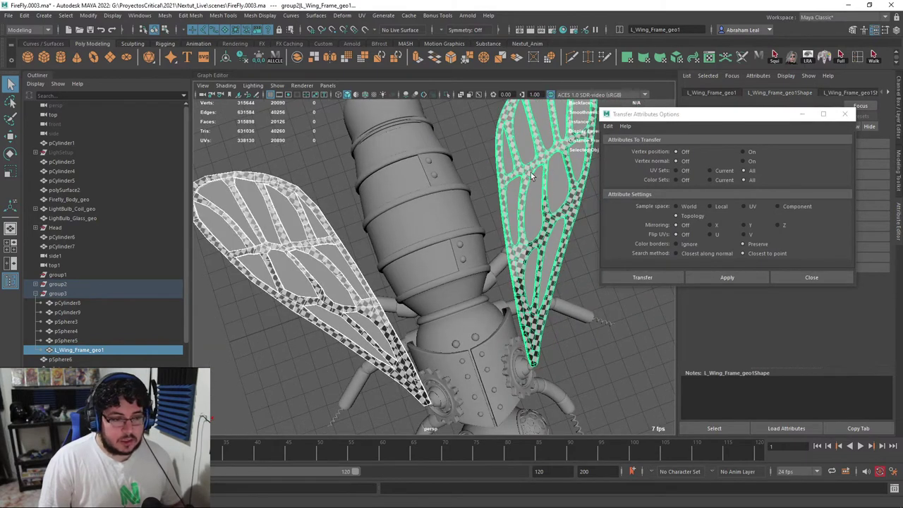
{"action": "left_click", "coordinate": [485, 138]}
{"action": "scroll", "coordinate": [492, 149], "scroll_direction": "down", "scroll_amount": 3}
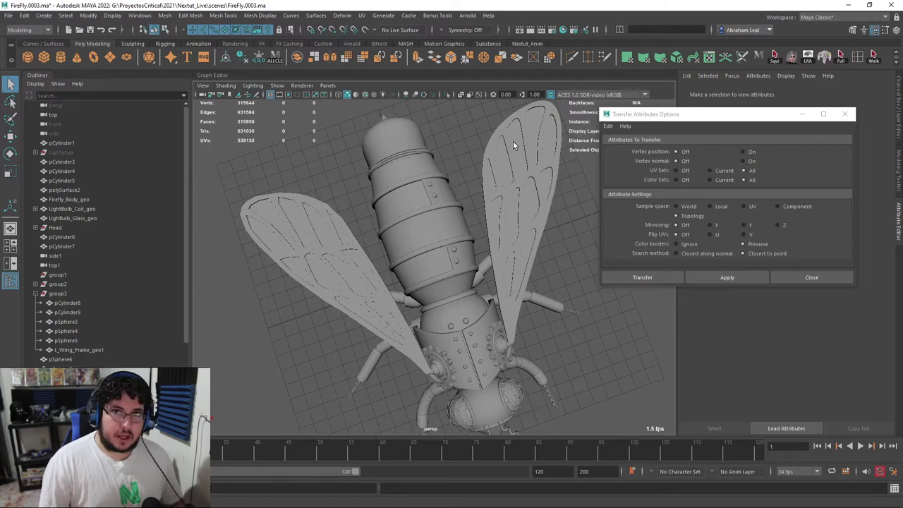
- Examine the light bulb end and the body segments of the firefly, selecting the light bulb coil's light
{"action": "scroll", "coordinate": [393, 241], "scroll_direction": "up", "scroll_amount": 4}
{"action": "left_click_drag", "start_coordinate": [393, 242], "coordinate": [529, 191], "text": "alt"}
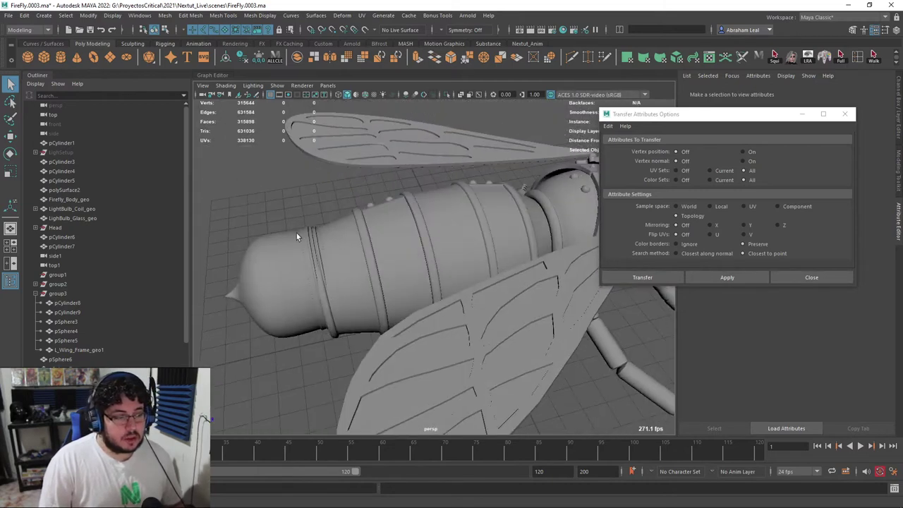
{"action": "middle_click_drag", "start_coordinate": [334, 214], "coordinate": [444, 200], "text": "alt"}
{"action": "scroll", "coordinate": [445, 201], "scroll_direction": "up", "scroll_amount": 3}
{"action": "scroll", "coordinate": [444, 196], "scroll_direction": "up", "scroll_amount": 6}
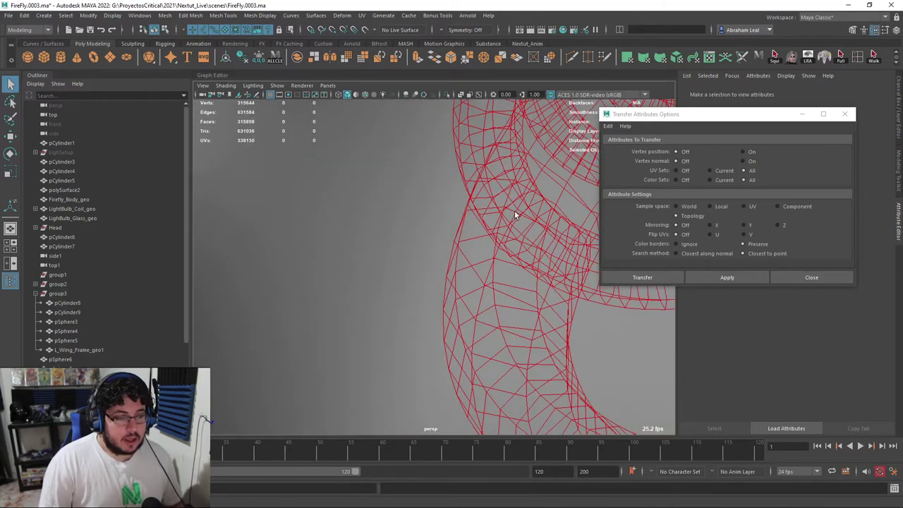
{"action": "left_click", "coordinate": [502, 189]}
{"action": "left_click_drag", "start_coordinate": [544, 156], "coordinate": [446, 199], "text": "alt"}
{"action": "scroll", "coordinate": [405, 177], "scroll_direction": "down", "scroll_amount": 3}
{"action": "scroll", "coordinate": [405, 177], "scroll_direction": "down", "scroll_amount": 6}
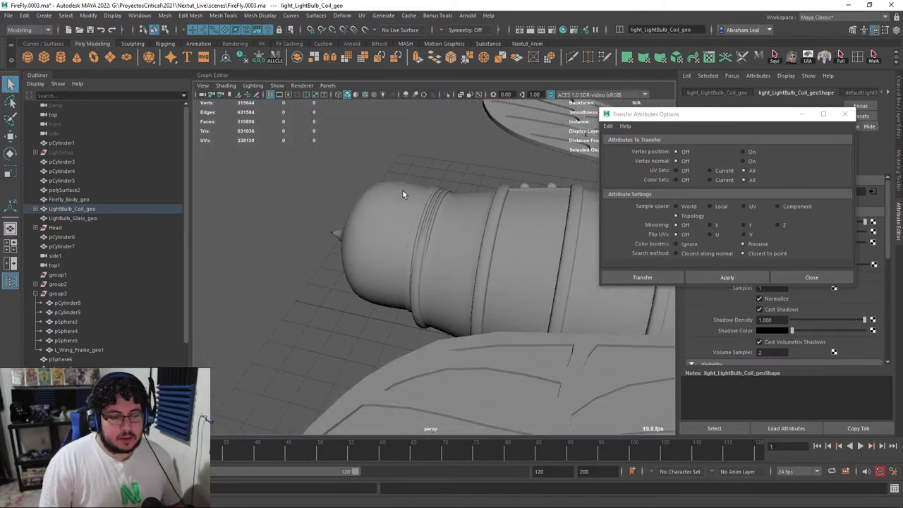
{"action": "right_click_drag", "start_coordinate": [434, 198], "coordinate": [297, 140], "text": "alt"}
{"action": "left_click_drag", "start_coordinate": [402, 205], "coordinate": [471, 244], "text": "alt"}
{"action": "right_click_drag", "start_coordinate": [471, 243], "coordinate": [538, 293], "text": "alt"}
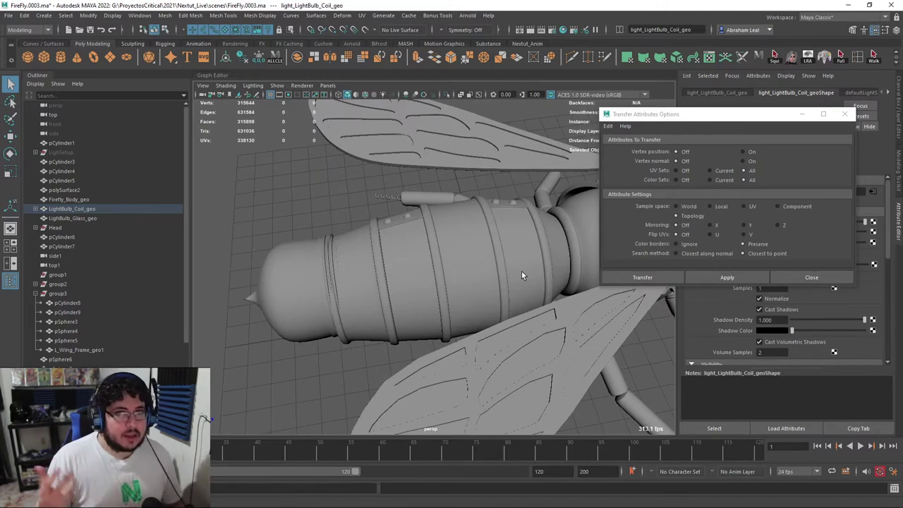
{"action": "right_click_drag", "start_coordinate": [522, 271], "coordinate": [381, 185], "text": "alt"}
{"action": "left_click_drag", "start_coordinate": [381, 186], "coordinate": [454, 250], "text": "alt"}
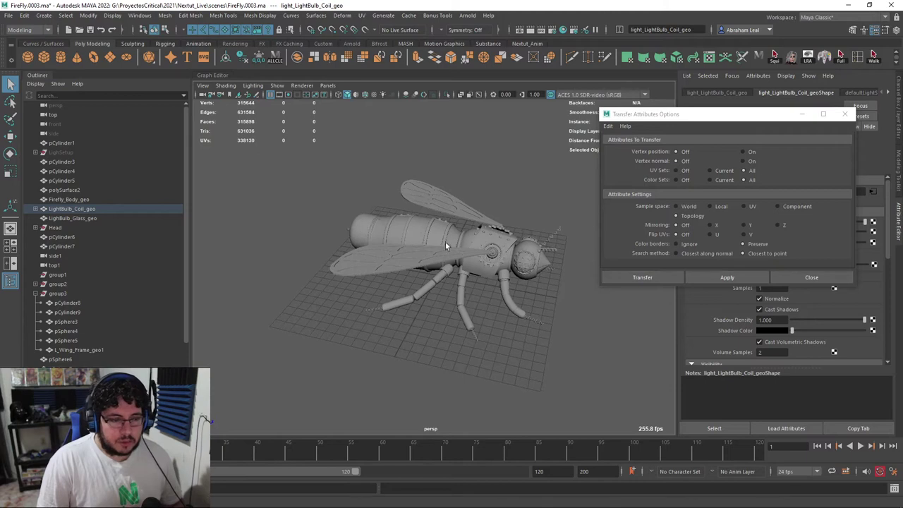
- Delete the faces of one eye from the combined eye-cover mesh pPlane8 and return to object selection
{"action": "right_click_drag", "start_coordinate": [454, 250], "coordinate": [507, 282], "text": "alt"}
{"action": "left_click_drag", "start_coordinate": [507, 282], "coordinate": [456, 300], "text": "alt"}
{"action": "right_click_drag", "start_coordinate": [455, 300], "coordinate": [549, 339], "text": "alt"}
{"action": "left_click_drag", "start_coordinate": [548, 339], "coordinate": [491, 232], "text": "alt"}
{"action": "left_click", "coordinate": [498, 258]}
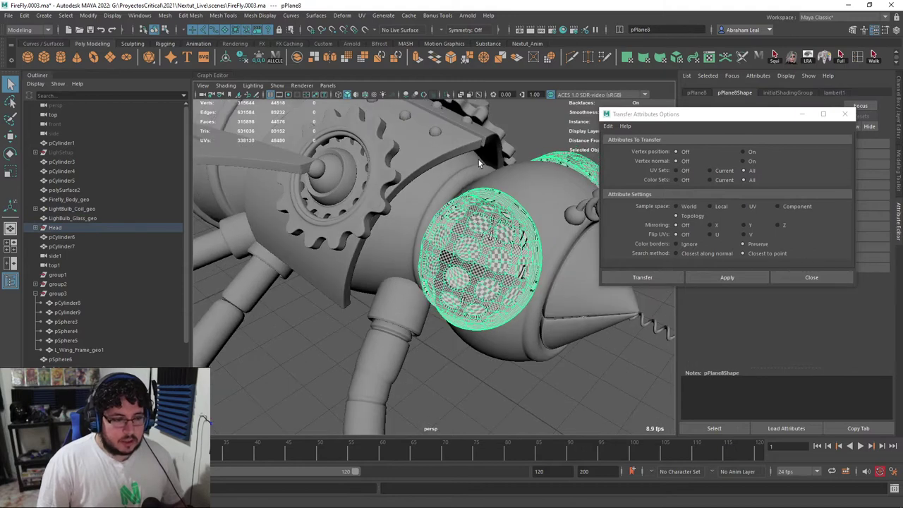
{"action": "scroll", "coordinate": [76, 345], "scroll_direction": "down", "scroll_amount": 3}
{"action": "left_click_drag", "start_coordinate": [525, 218], "coordinate": [404, 225], "text": "alt"}
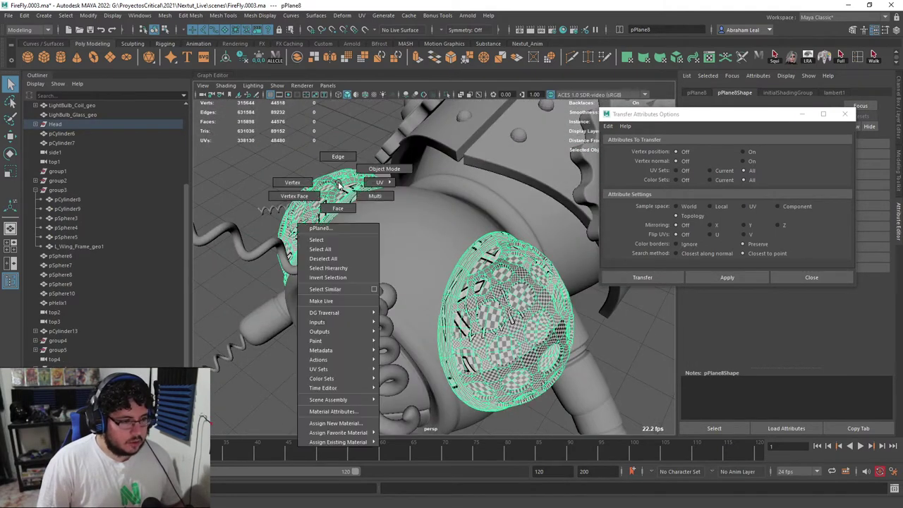
{"action": "right_click_drag", "start_coordinate": [338, 184], "coordinate": [338, 207]}
{"action": "scroll", "coordinate": [433, 165], "scroll_direction": "down", "scroll_amount": 5}
{"action": "left_click_drag", "start_coordinate": [338, 208], "coordinate": [457, 234], "text": "alt"}
{"action": "right_click_drag", "start_coordinate": [458, 235], "coordinate": [456, 213]}
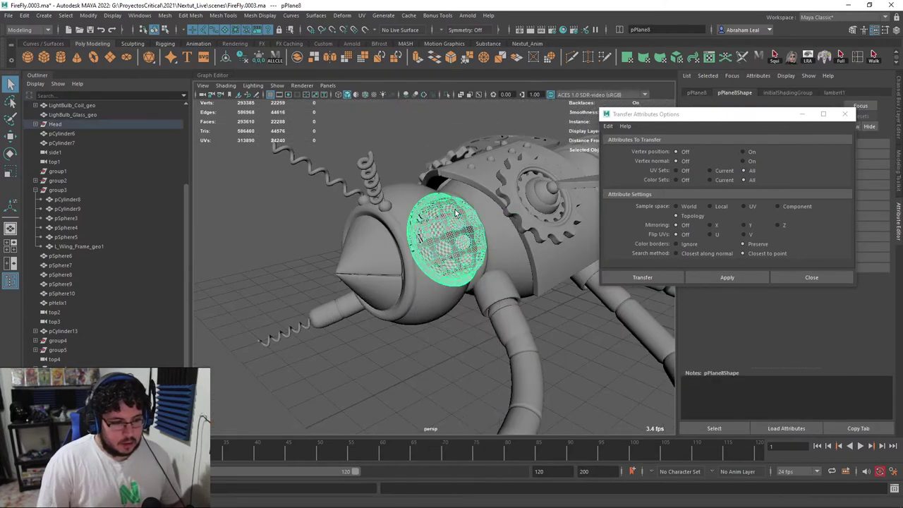
{"action": "scroll", "coordinate": [468, 234], "scroll_direction": "up", "scroll_amount": 2}
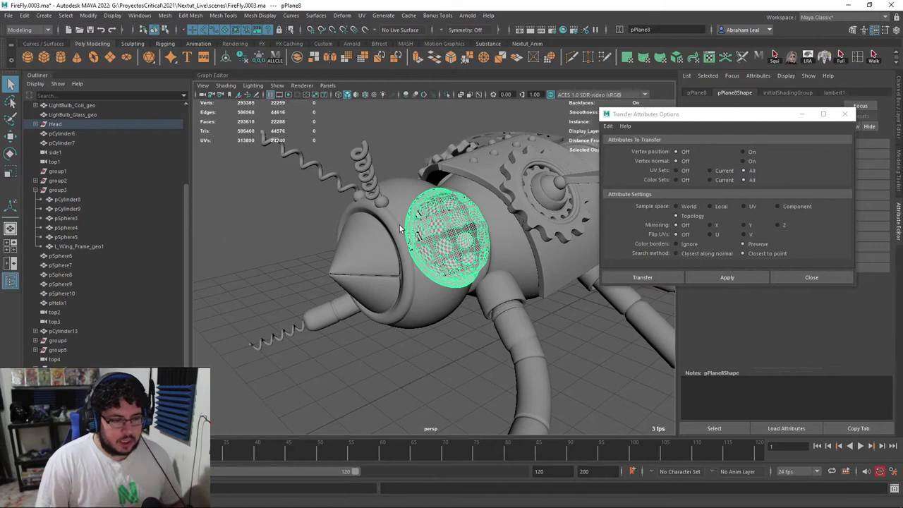
- Delete the existing UVs of the remaining eye cover and apply a planar UV projection to it
{"action": "key", "text": "f"}
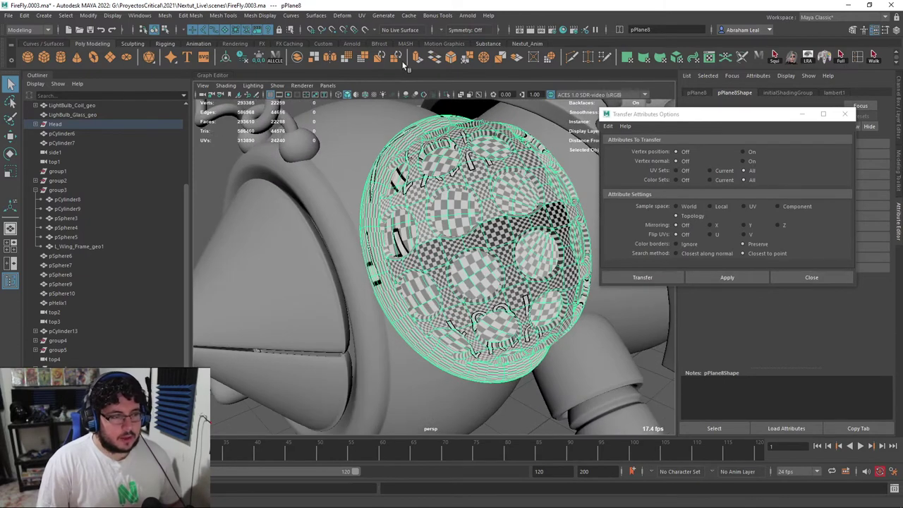
{"action": "left_click", "coordinate": [362, 15]}
{"action": "left_click", "coordinate": [402, 204]}
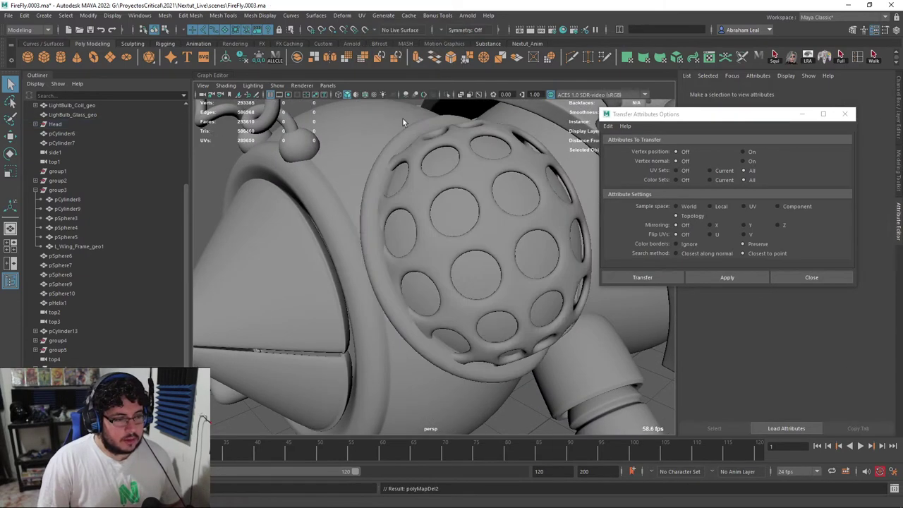
{"action": "left_click", "coordinate": [410, 192]}
{"action": "left_click", "coordinate": [362, 15]}
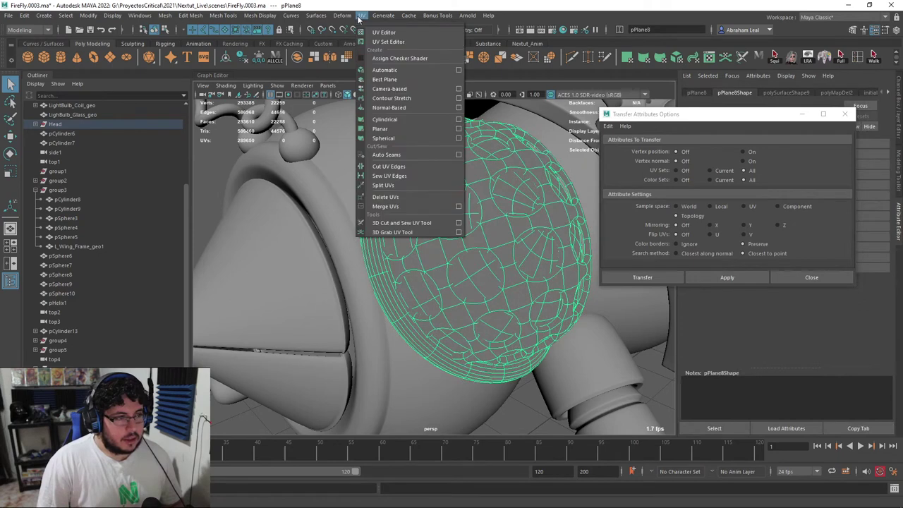
{"action": "left_click", "coordinate": [381, 129]}
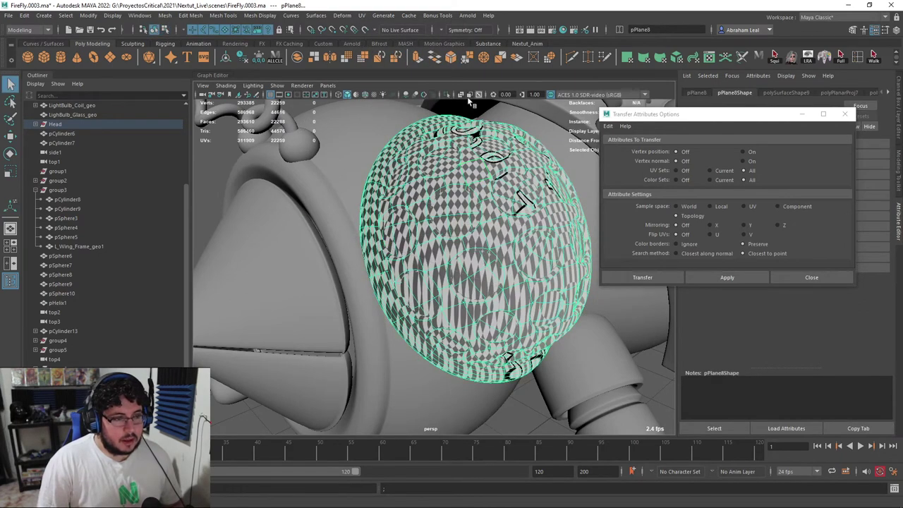
- Open the UV Editor, turn off the checker map and move the editor aside to uncover the eye
{"action": "left_click", "coordinate": [362, 16]}
{"action": "left_click", "coordinate": [377, 34]}
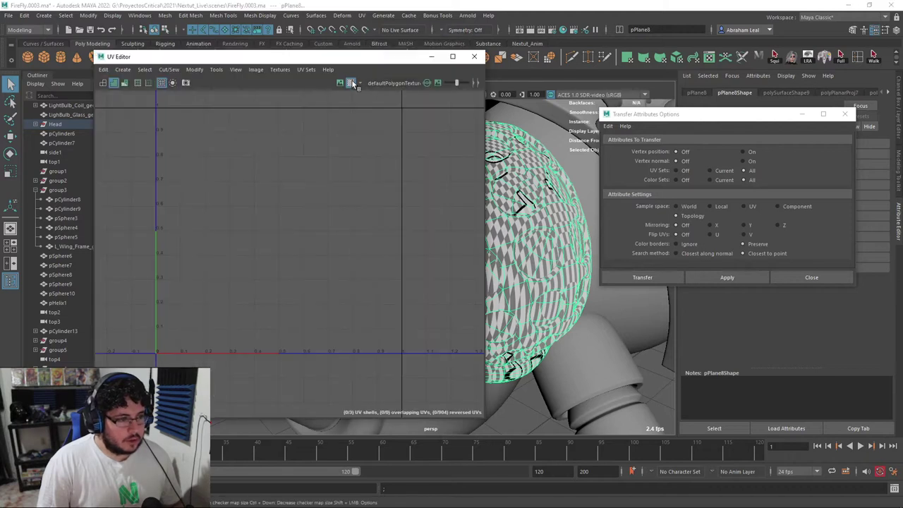
{"action": "left_click", "coordinate": [353, 84]}
{"action": "left_click_drag", "start_coordinate": [397, 59], "coordinate": [241, 55]}
{"action": "scroll", "coordinate": [452, 207], "scroll_direction": "down", "scroll_amount": 2}
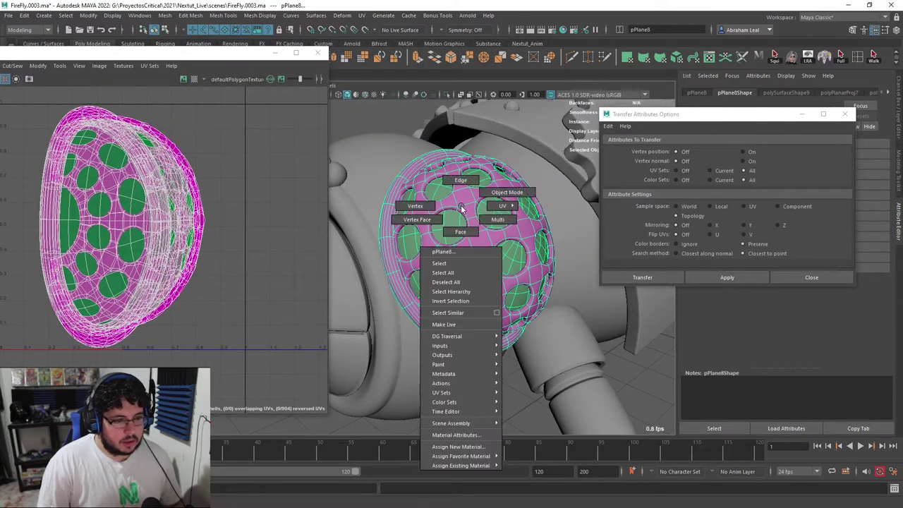
- Select faces seen through one of the eye cover's openings and isolate the eye mesh in the viewport
{"action": "key", "text": "F11"}
{"action": "left_click", "coordinate": [446, 226]}
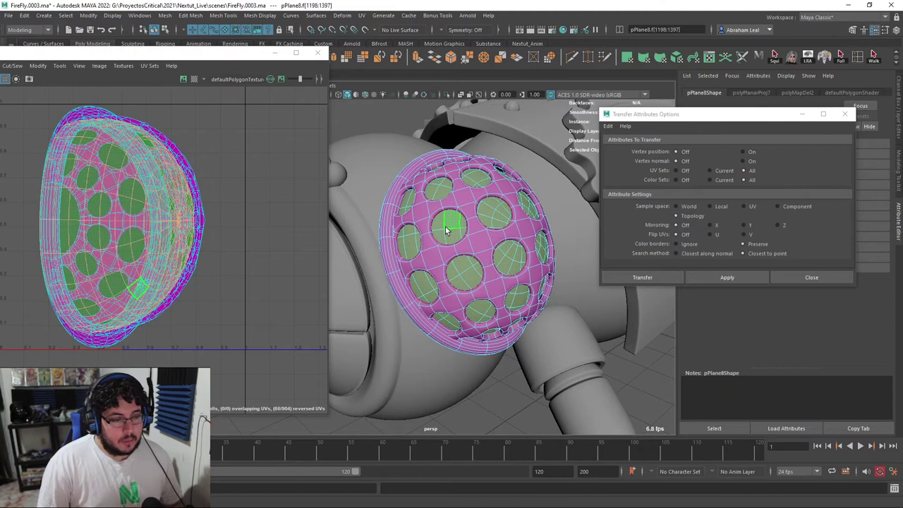
{"action": "left_click", "coordinate": [448, 95]}
{"action": "left_click_drag", "start_coordinate": [464, 201], "coordinate": [416, 237], "text": "alt"}
{"action": "scroll", "coordinate": [486, 235], "scroll_direction": "up", "scroll_amount": 5}
{"action": "scroll", "coordinate": [483, 234], "scroll_direction": "down", "scroll_amount": 7}
{"action": "left_click_drag", "start_coordinate": [487, 231], "coordinate": [414, 281], "text": "alt"}
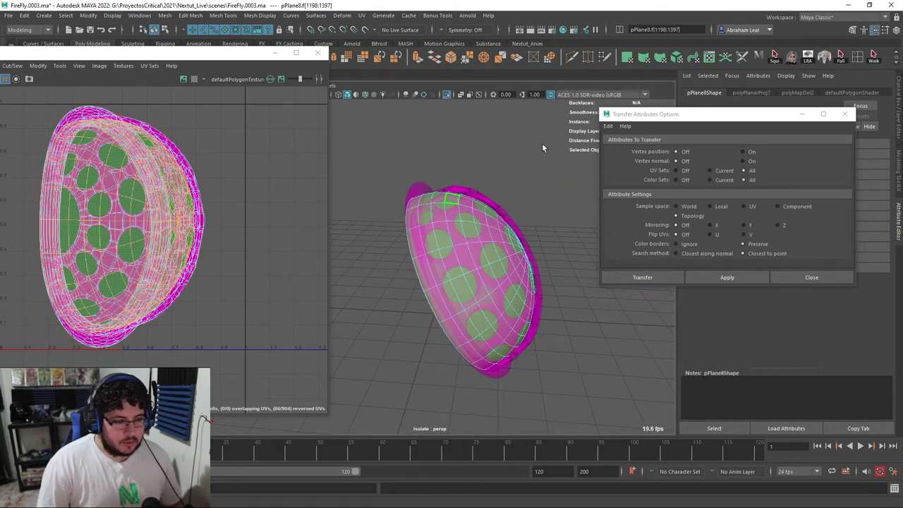
- Select all faces of the eye cover's rim and isolate them in the viewport
{"action": "left_click", "coordinate": [542, 145]}
{"action": "left_click", "coordinate": [483, 204]}
{"action": "left_click", "coordinate": [446, 96]}
{"action": "right_click_drag", "start_coordinate": [419, 192], "coordinate": [417, 215]}
{"action": "double_click", "coordinate": [418, 200]}
{"action": "left_click", "coordinate": [448, 98]}
{"action": "left_click_drag", "start_coordinate": [360, 226], "coordinate": [438, 229], "text": "alt"}
{"action": "right_click_drag", "start_coordinate": [438, 229], "coordinate": [471, 230], "text": "alt"}
{"action": "middle_click_drag", "start_coordinate": [487, 283], "coordinate": [463, 210], "text": "alt"}
{"action": "right_click_drag", "start_coordinate": [464, 209], "coordinate": [514, 261], "text": "alt"}
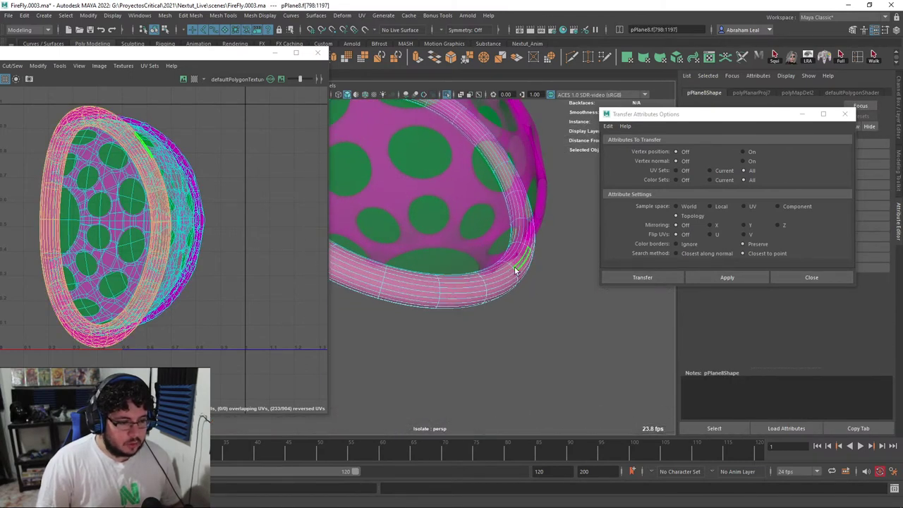
- Return to object selection and cut UV seams along the rim with the 3D Cut and Sew UV Tool
{"action": "left_click", "coordinate": [571, 191]}
{"action": "middle_click_drag", "start_coordinate": [537, 218], "coordinate": [569, 232], "text": "alt"}
{"action": "left_click", "coordinate": [443, 193]}
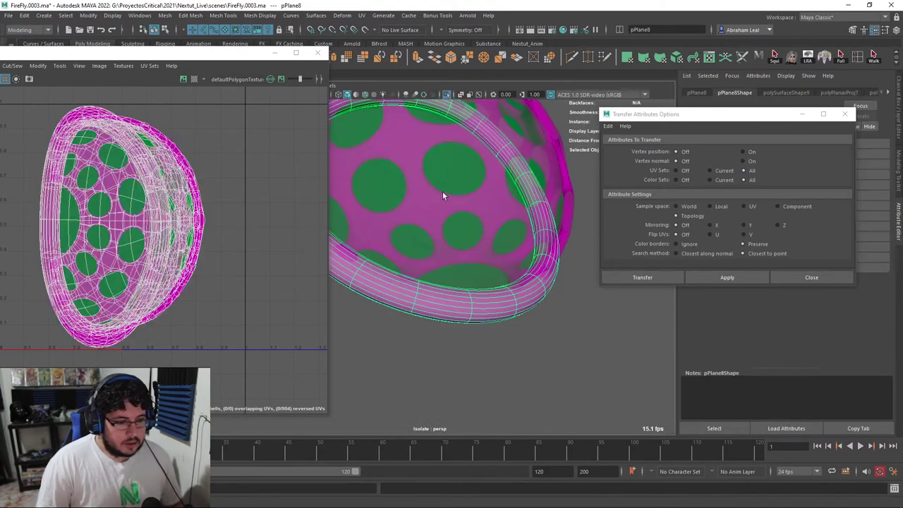
{"action": "left_click", "coordinate": [364, 19]}
{"action": "left_click", "coordinate": [409, 222]}
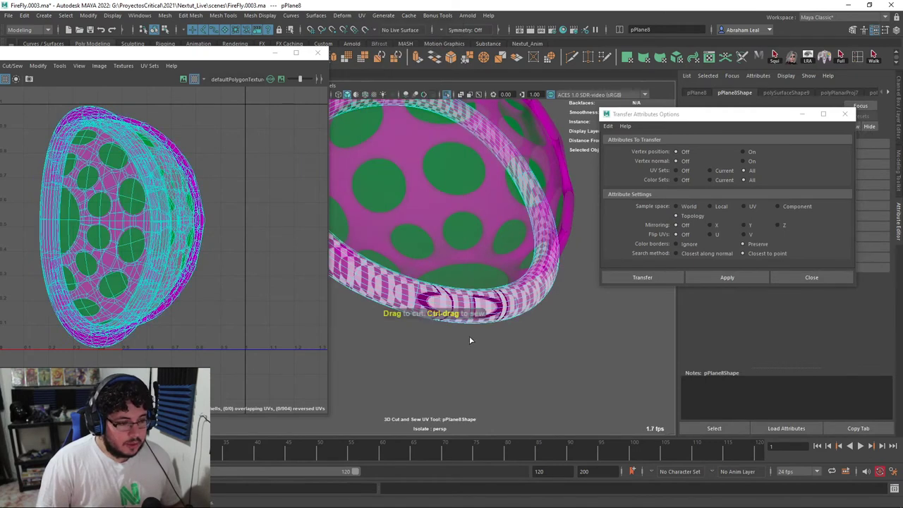
{"action": "left_click_drag", "start_coordinate": [474, 305], "coordinate": [480, 273], "text": "alt"}
{"action": "right_click_drag", "start_coordinate": [481, 272], "coordinate": [375, 194], "text": "alt"}
{"action": "double_click", "coordinate": [574, 230]}
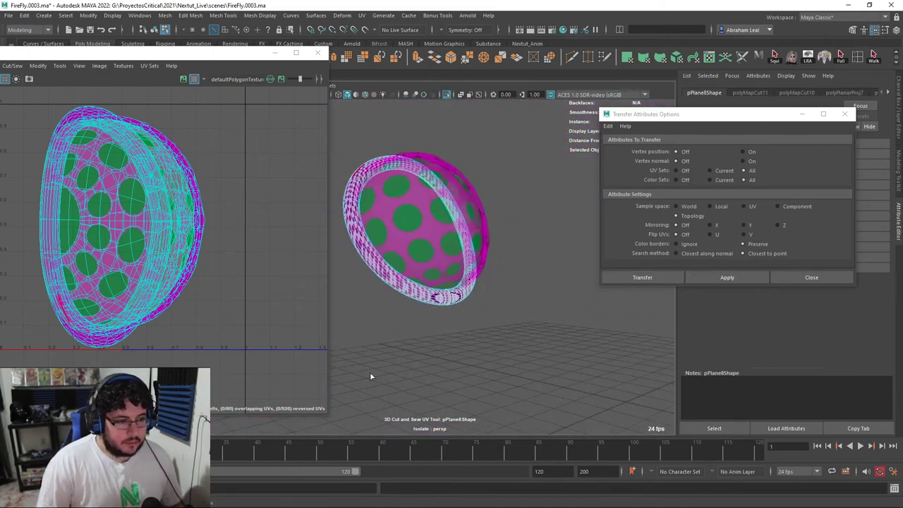
{"action": "key", "text": "q"}
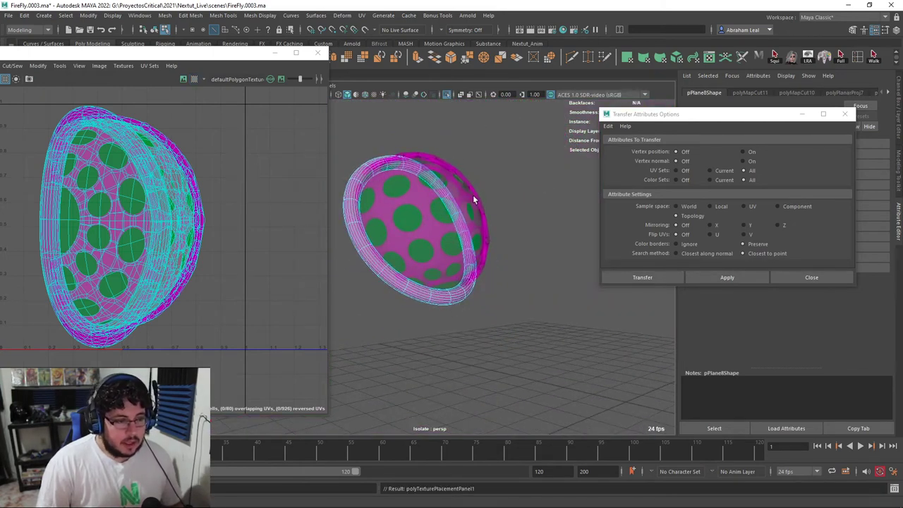
- Select all faces of the eye cover's perforated dome and isolate them in the viewport
{"action": "key", "text": "F8"}
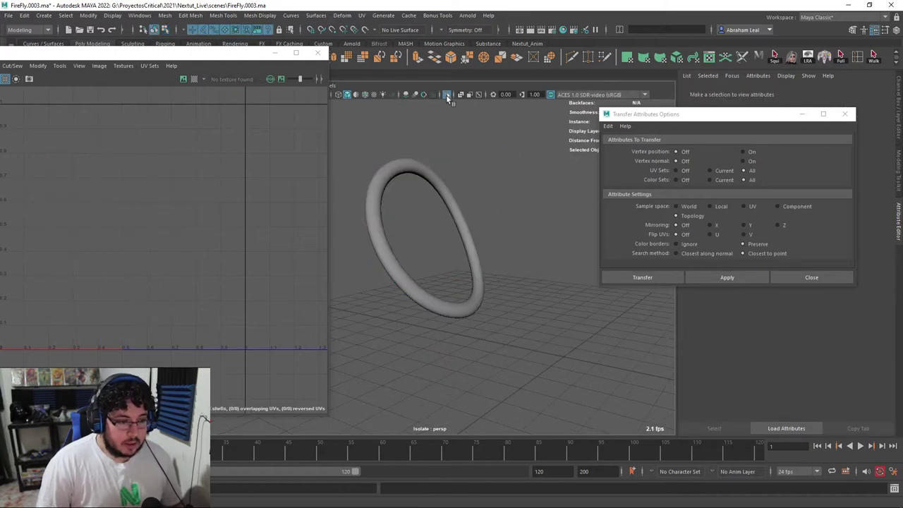
{"action": "left_click", "coordinate": [446, 95]}
{"action": "left_click", "coordinate": [465, 193]}
{"action": "left_click", "coordinate": [447, 95]}
{"action": "right_click", "coordinate": [452, 184]}
{"action": "right_click_drag", "start_coordinate": [451, 184], "coordinate": [466, 200]}
{"action": "double_click", "coordinate": [439, 187]}
{"action": "left_click", "coordinate": [447, 95]}
{"action": "left_click", "coordinate": [448, 95]}
{"action": "left_click_drag", "start_coordinate": [494, 167], "coordinate": [568, 173], "text": "alt"}
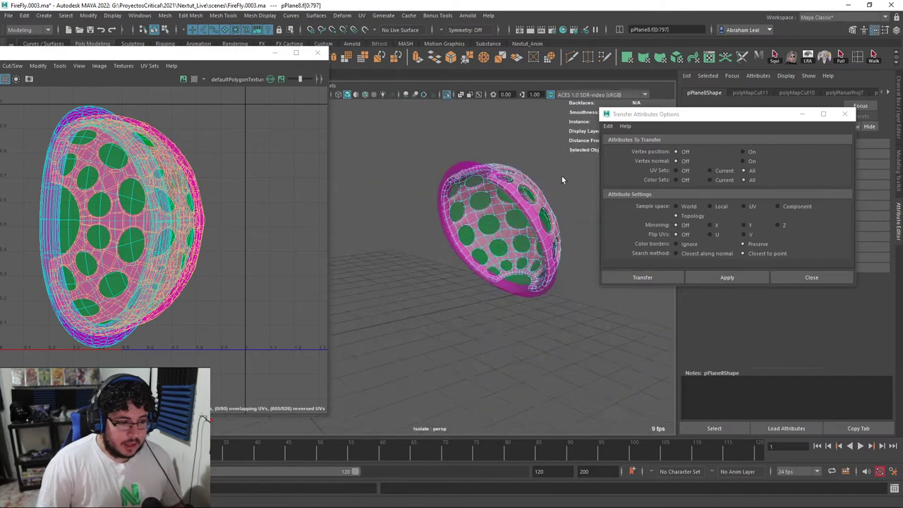
- Turn off the smooth preview on the isolated dome and examine the inner side around its notched opening
{"action": "middle_click_drag", "start_coordinate": [568, 173], "coordinate": [487, 230], "text": "alt"}
{"action": "right_click_drag", "start_coordinate": [487, 229], "coordinate": [500, 299], "text": "alt"}
{"action": "left_click_drag", "start_coordinate": [500, 299], "coordinate": [503, 260], "text": "alt"}
{"action": "key", "text": "1"}
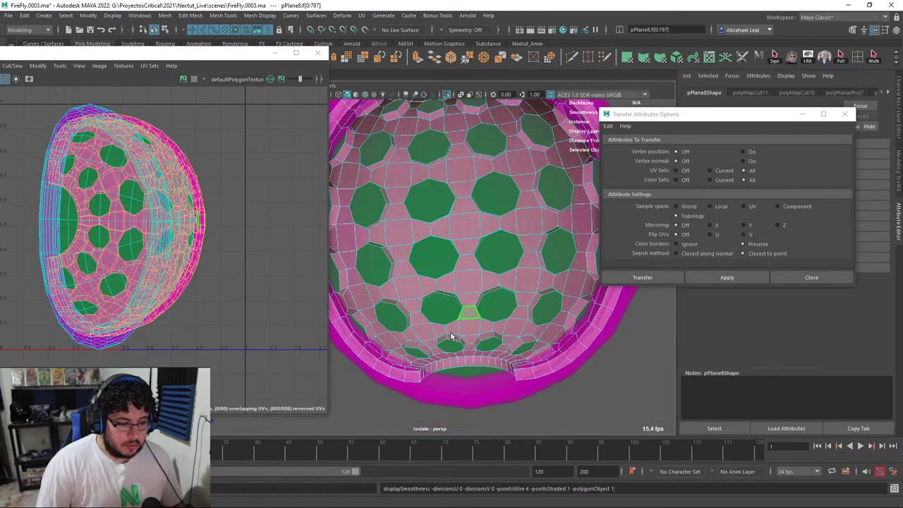
{"action": "middle_click_drag", "start_coordinate": [462, 329], "coordinate": [483, 290], "text": "alt"}
{"action": "right_click_drag", "start_coordinate": [484, 289], "coordinate": [508, 329], "text": "alt"}
{"action": "left_click_drag", "start_coordinate": [509, 329], "coordinate": [499, 317], "text": "alt"}
{"action": "middle_click_drag", "start_coordinate": [500, 318], "coordinate": [489, 311], "text": "alt"}
{"action": "mouse_move", "coordinate": [489, 311]}
{"action": "left_mouse_down", "text": "alt"}
{"action": "mouse_move", "coordinate": [460, 264]}
{"action": "mouse_move", "coordinate": [484, 260]}
{"action": "mouse_move", "coordinate": [403, 260]}
{"action": "mouse_move", "coordinate": [450, 286]}
{"action": "mouse_move", "coordinate": [433, 266]}
{"action": "mouse_move", "coordinate": [435, 323]}
{"action": "mouse_move", "coordinate": [452, 353]}
{"action": "mouse_move", "coordinate": [454, 317]}
{"action": "mouse_move", "coordinate": [474, 302]}
{"action": "left_mouse_up", "text": "alt"}
{"action": "right_click_drag", "start_coordinate": [475, 301], "coordinate": [438, 290], "text": "alt"}
{"action": "left_click_drag", "start_coordinate": [497, 302], "coordinate": [415, 233], "text": "alt"}
{"action": "right_click_drag", "start_coordinate": [405, 211], "coordinate": [416, 239]}
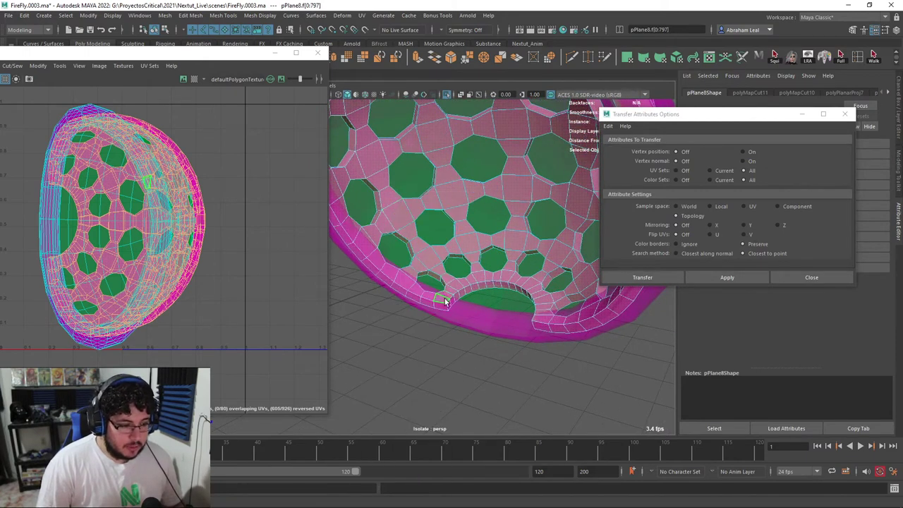
{"action": "left_click", "coordinate": [443, 300]}
{"action": "double_click", "coordinate": [548, 319], "text": "shift"}
{"action": "scroll", "coordinate": [564, 320], "scroll_direction": "down", "scroll_amount": 5}
{"action": "left_click_drag", "start_coordinate": [581, 317], "coordinate": [556, 354], "text": "alt"}
{"action": "scroll", "coordinate": [478, 306], "scroll_direction": "up", "scroll_amount": 5}
{"action": "double_click", "coordinate": [555, 316], "text": "shift"}
{"action": "scroll", "coordinate": [555, 317], "scroll_direction": "down", "scroll_amount": 5}
- Return to object selection, select the eye cover and show the whole model again
{"action": "mouse_move", "coordinate": [555, 317]}
{"action": "left_mouse_down", "text": "alt"}
{"action": "mouse_move", "coordinate": [513, 204]}
{"action": "mouse_move", "coordinate": [458, 306]}
{"action": "left_mouse_up", "text": "alt"}
{"action": "key", "text": "6"}
{"action": "mouse_move", "coordinate": [497, 328]}
{"action": "left_mouse_down", "text": "alt"}
{"action": "mouse_move", "coordinate": [461, 319]}
{"action": "mouse_move", "coordinate": [519, 155]}
{"action": "left_mouse_up", "text": "alt"}
{"action": "left_click", "coordinate": [519, 156]}
{"action": "left_click", "coordinate": [431, 136]}
{"action": "left_click", "coordinate": [446, 95]}
{"action": "left_click_drag", "start_coordinate": [487, 185], "coordinate": [460, 161], "text": "alt"}
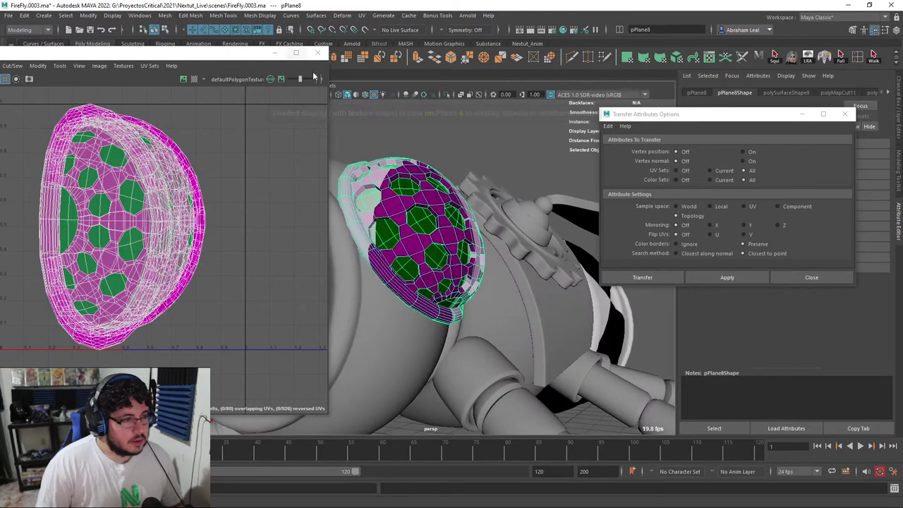
- Turn off the textured display and separate the eye-cover mesh pPlane8 into its individual pieces
{"action": "left_click", "coordinate": [375, 96]}
{"action": "left_click_drag", "start_coordinate": [247, 54], "coordinate": [258, 85]}
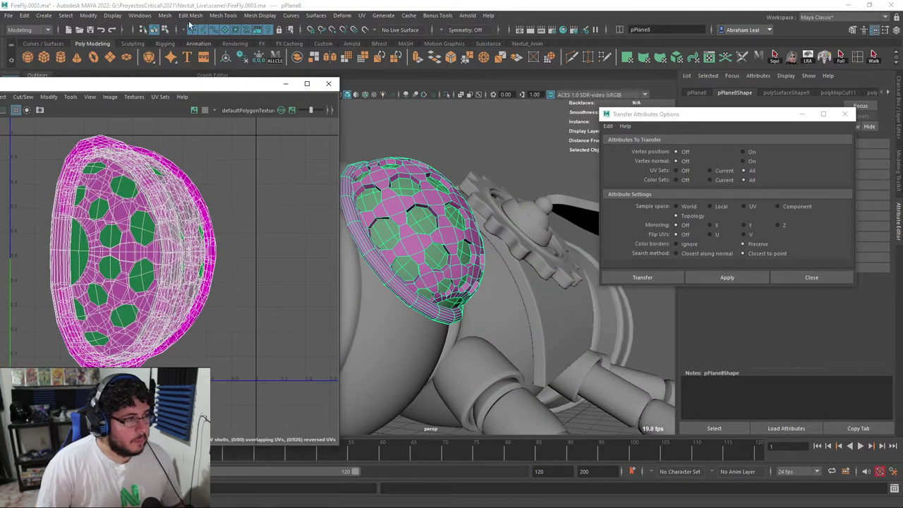
{"action": "left_click", "coordinate": [165, 15]}
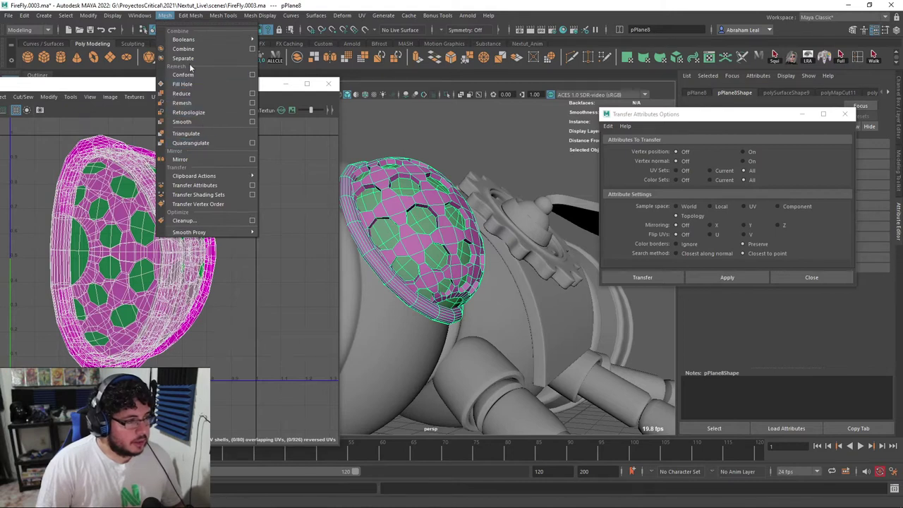
{"action": "left_click", "coordinate": [189, 59]}
- Select only the perforated dome piece and isolate it in the viewport
{"action": "left_click", "coordinate": [413, 140]}
{"action": "left_click", "coordinate": [414, 175]}
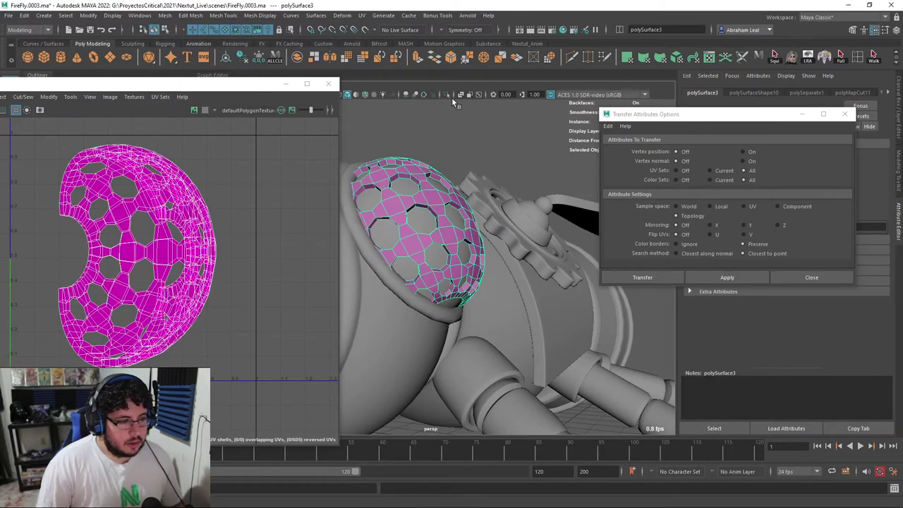
{"action": "left_click", "coordinate": [447, 94]}
{"action": "left_click_drag", "start_coordinate": [445, 211], "coordinate": [488, 198], "text": "alt"}
{"action": "scroll", "coordinate": [420, 228], "scroll_direction": "up", "scroll_amount": 3}
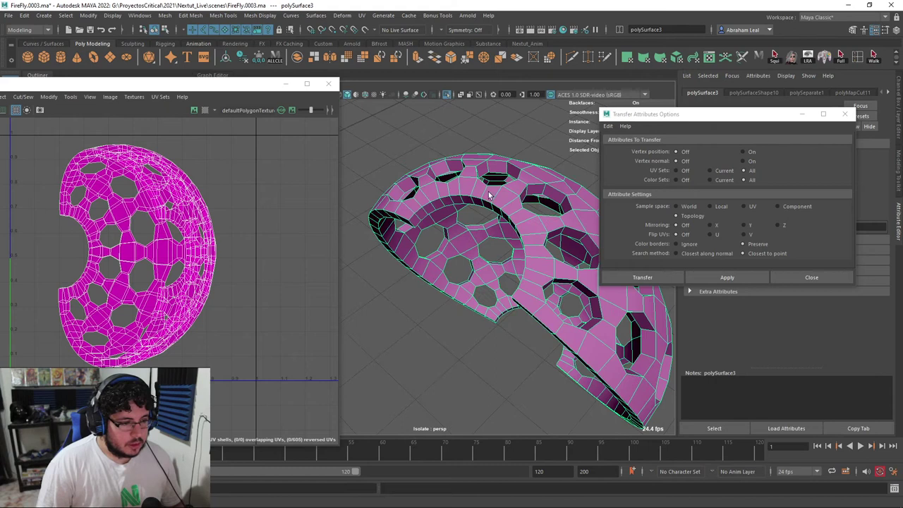
- Switch to face selection and select the strip of inner faces along one side edge of the dome
{"action": "right_click_drag", "start_coordinate": [489, 196], "coordinate": [489, 227]}
{"action": "left_click", "coordinate": [404, 216]}
{"action": "left_click_drag", "start_coordinate": [403, 216], "coordinate": [422, 240], "text": "alt"}
{"action": "double_click", "coordinate": [446, 243], "text": "shift"}
{"action": "left_click", "coordinate": [362, 234]}
{"action": "middle_click_drag", "start_coordinate": [422, 240], "coordinate": [436, 291], "text": "alt"}
{"action": "right_click_drag", "start_coordinate": [436, 292], "coordinate": [439, 187], "text": "alt"}
{"action": "left_click", "coordinate": [432, 182]}
{"action": "left_click_drag", "start_coordinate": [436, 202], "coordinate": [385, 255], "text": "alt"}
{"action": "left_click", "coordinate": [499, 356]}
{"action": "double_click", "coordinate": [537, 385], "text": "shift"}
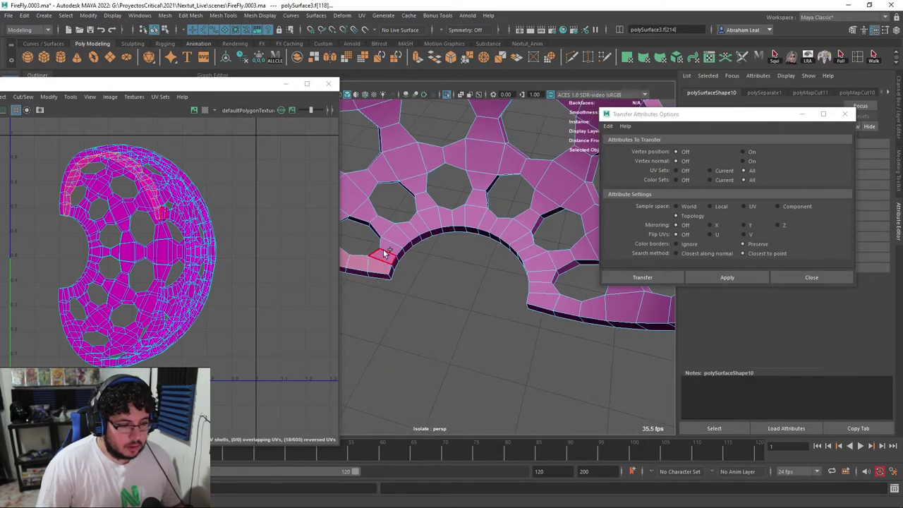
- Add the inner face strips around the notched openings and along the dome's opposite edge to the selection
{"action": "double_click", "coordinate": [541, 301], "text": "shift"}
{"action": "left_click_drag", "start_coordinate": [536, 299], "coordinate": [478, 207], "text": "alt"}
{"action": "left_click", "coordinate": [463, 252], "text": "shift"}
{"action": "scroll", "coordinate": [458, 169], "scroll_direction": "up", "scroll_amount": 3}
{"action": "left_click", "coordinate": [432, 127]}
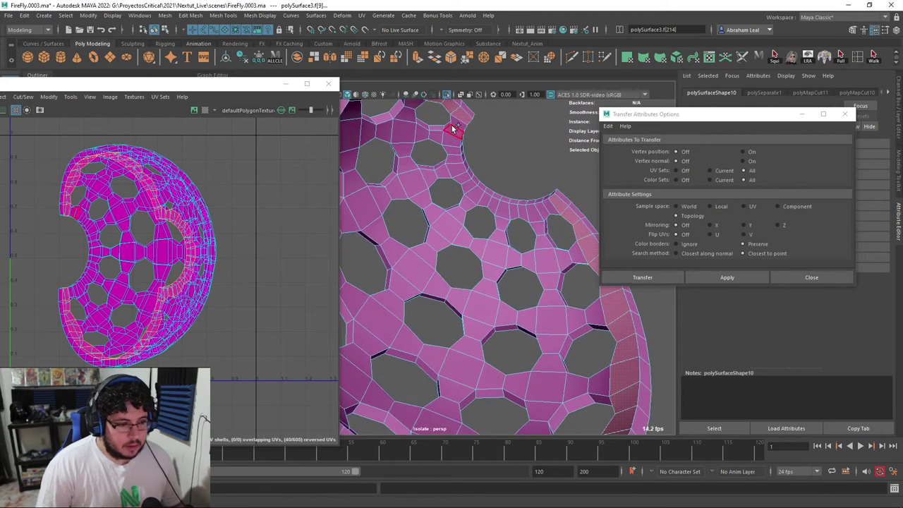
- Add the rows of inner faces running between the dome's holes to the selection
{"action": "left_click_drag", "start_coordinate": [560, 228], "coordinate": [392, 187], "text": "alt"}
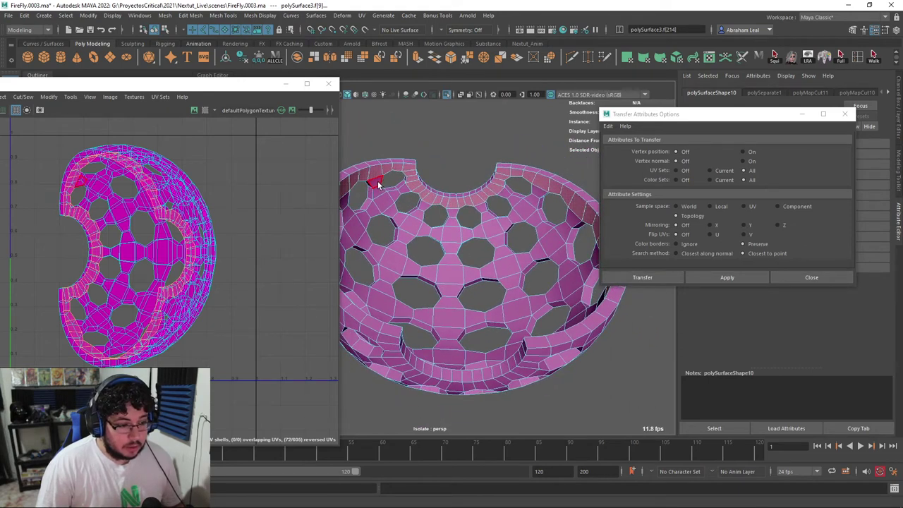
{"action": "left_click", "coordinate": [572, 225]}
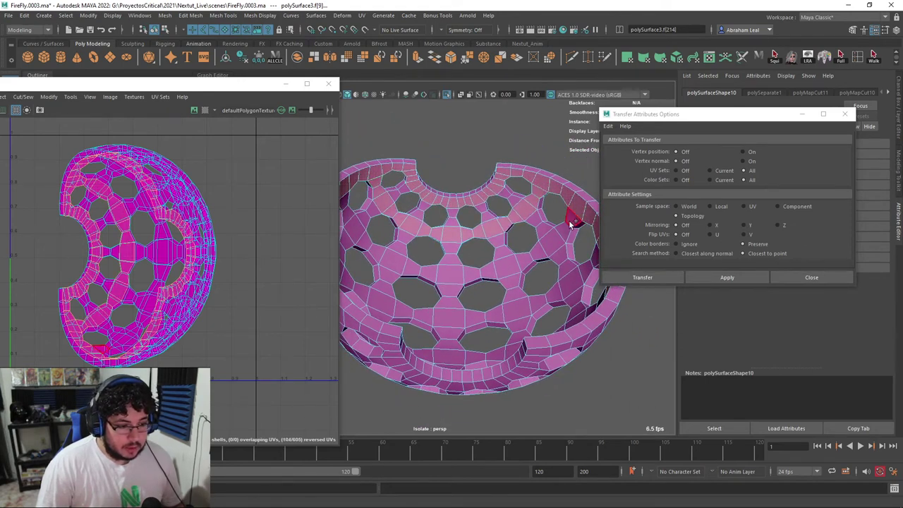
{"action": "left_click_drag", "start_coordinate": [496, 256], "coordinate": [459, 256], "text": "alt"}
{"action": "left_click", "coordinate": [519, 290]}
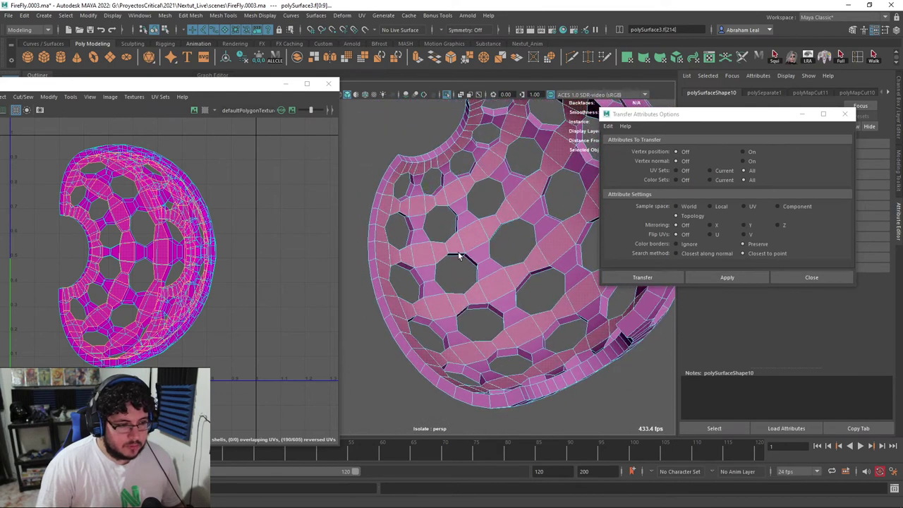
{"action": "double_click", "coordinate": [421, 185], "text": "shift"}
{"action": "left_click_drag", "start_coordinate": [558, 371], "coordinate": [507, 360], "text": "alt"}
{"action": "left_click", "coordinate": [514, 344], "text": "shift"}
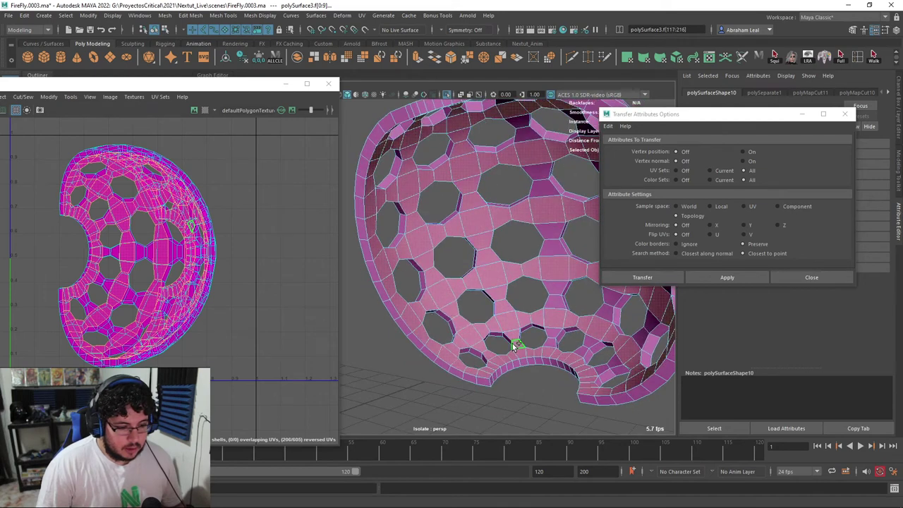
- Add the remaining connecting faces between the holes to complete the selection of the dome's inner surface
{"action": "left_click_drag", "start_coordinate": [555, 328], "coordinate": [486, 222], "text": "alt"}
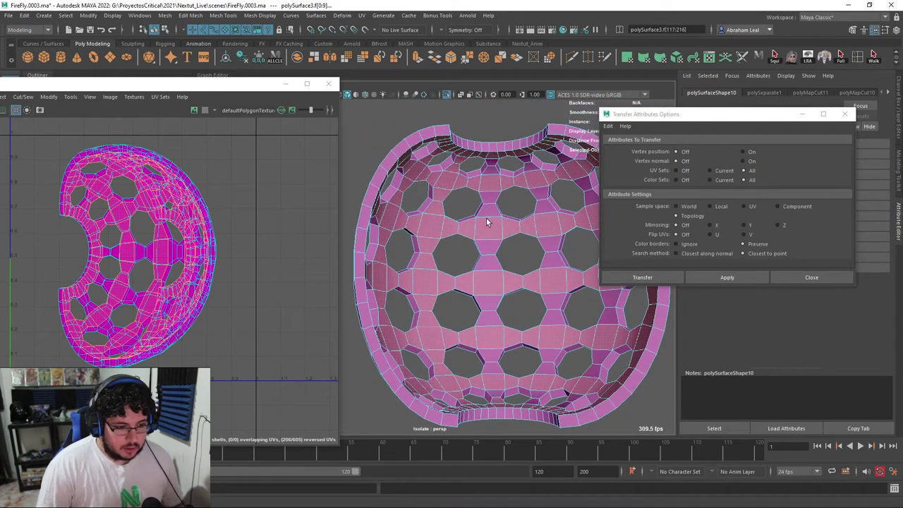
{"action": "left_click", "coordinate": [489, 165], "text": "shift"}
{"action": "left_click_drag", "start_coordinate": [489, 235], "coordinate": [465, 282], "text": "alt"}
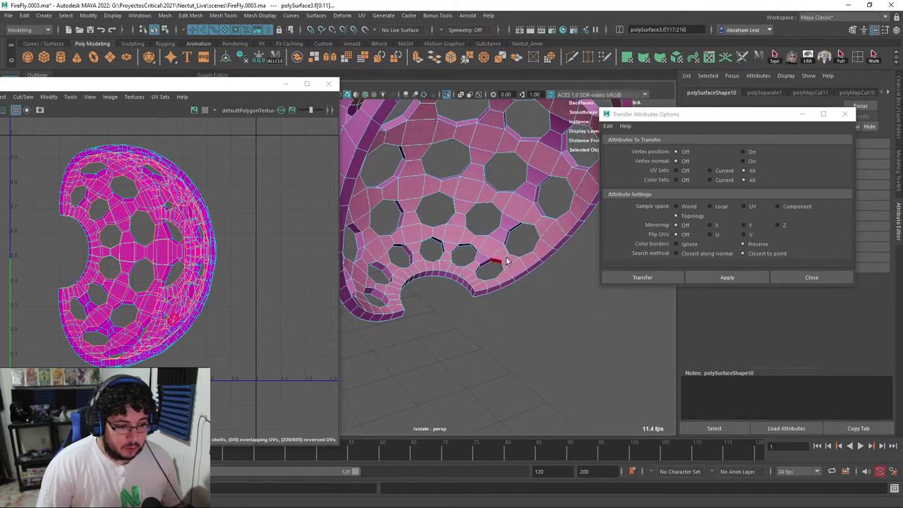
{"action": "left_click_drag", "start_coordinate": [506, 261], "coordinate": [540, 194], "text": "alt"}
{"action": "left_click_drag", "start_coordinate": [510, 158], "coordinate": [539, 193], "text": "alt"}
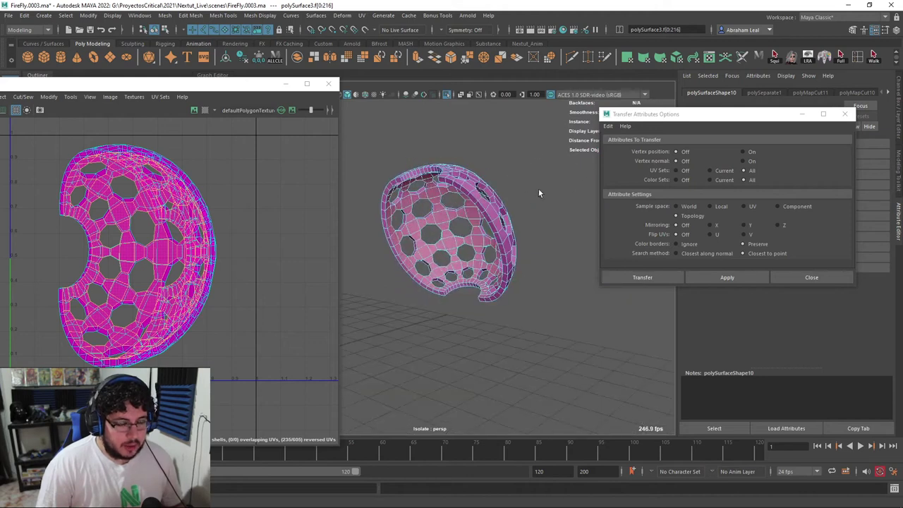
- Apply a planar UV projection to the selected inner faces and return to object selection
{"action": "left_click", "coordinate": [363, 16]}
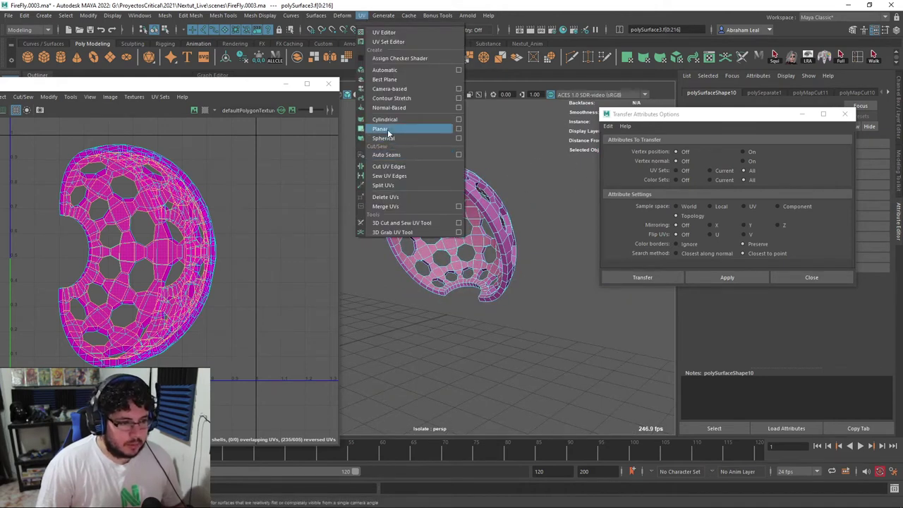
{"action": "left_click", "coordinate": [388, 132]}
{"action": "right_click_drag", "start_coordinate": [440, 200], "coordinate": [524, 150]}
{"action": "left_click", "coordinate": [524, 150]}
{"action": "scroll", "coordinate": [468, 215], "scroll_direction": "up", "scroll_amount": 3}
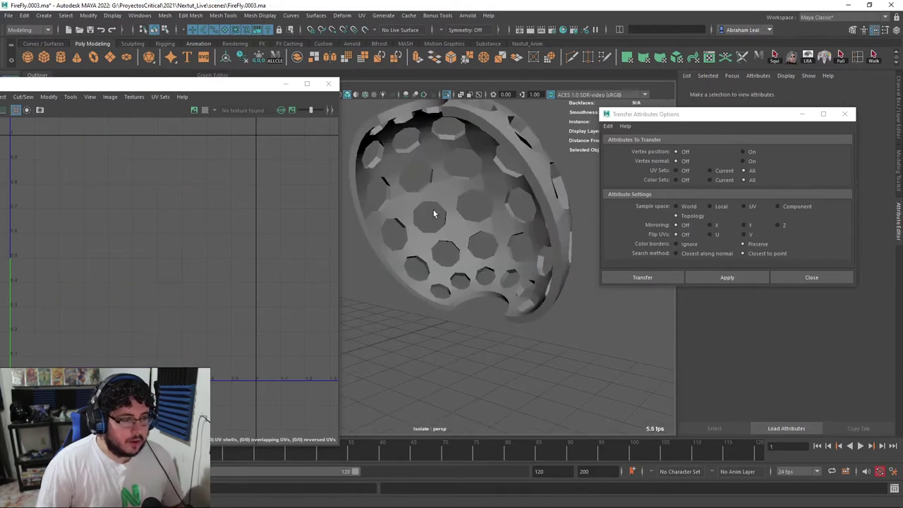
- Select both of the dome's UV shells in the UV Editor and unfold them
{"action": "left_click", "coordinate": [434, 211]}
{"action": "right_click_drag", "start_coordinate": [164, 200], "coordinate": [127, 186]}
{"action": "scroll", "coordinate": [141, 177], "scroll_direction": "down", "scroll_amount": 3}
{"action": "left_click_drag", "start_coordinate": [258, 159], "coordinate": [93, 318]}
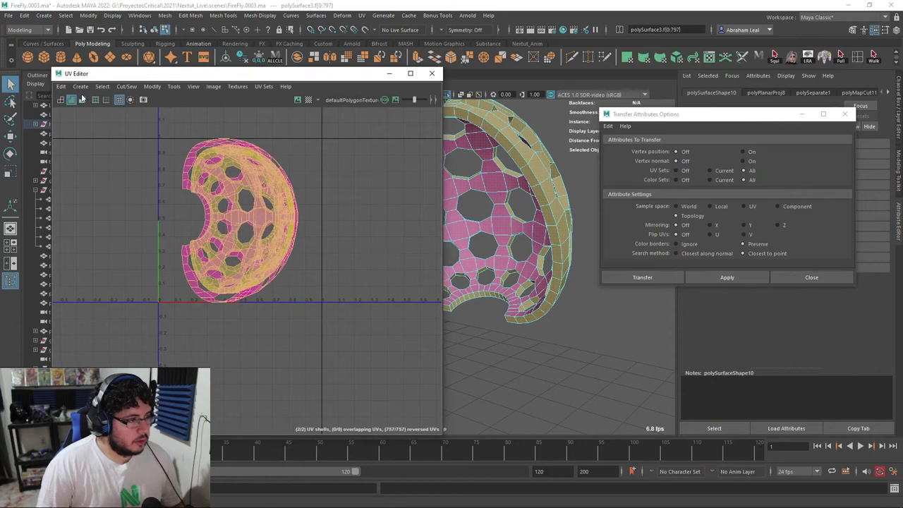
{"action": "left_click", "coordinate": [150, 86]}
{"action": "left_click", "coordinate": [219, 380]}
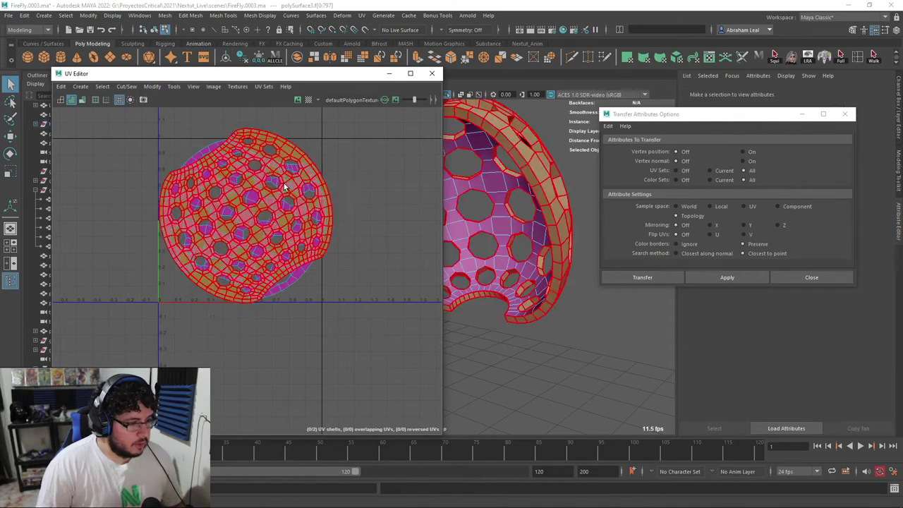
- Move the dome's two overlapping UV shells apart so they lie side by side
{"action": "key", "text": "w"}
{"action": "left_click_drag", "start_coordinate": [245, 216], "coordinate": [407, 205]}
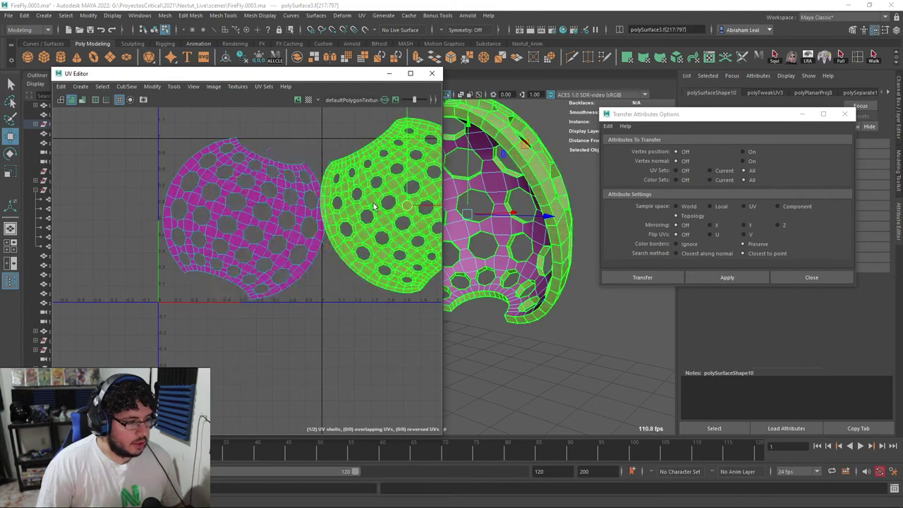
{"action": "left_click", "coordinate": [278, 235]}
{"action": "left_click_drag", "start_coordinate": [245, 219], "coordinate": [196, 212]}
{"action": "left_click", "coordinate": [299, 175]}
{"action": "middle_click_drag", "start_coordinate": [330, 165], "coordinate": [268, 186], "text": "alt"}
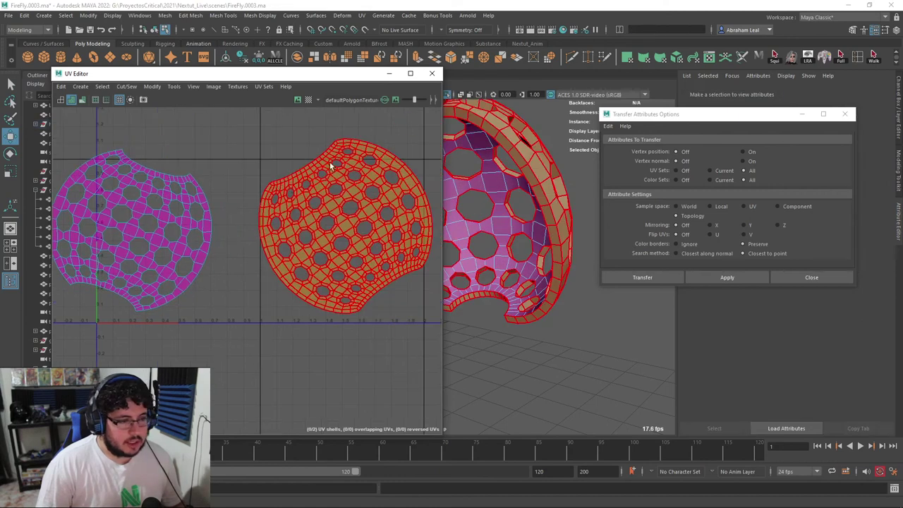
- Close the UV Editor, return to object selection and show the whole model again
{"action": "left_click", "coordinate": [433, 73]}
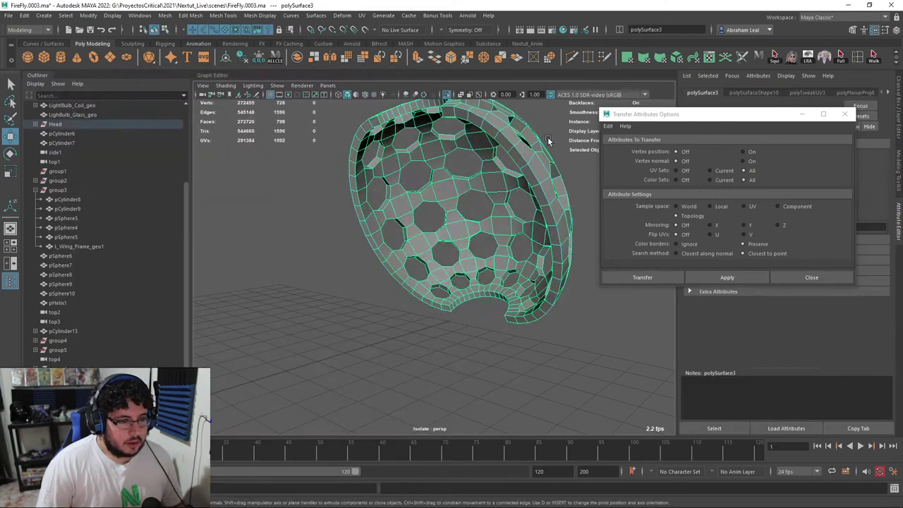
{"action": "left_click", "coordinate": [446, 96]}
{"action": "left_click_drag", "start_coordinate": [414, 236], "coordinate": [377, 253], "text": "alt"}
{"action": "left_click", "coordinate": [385, 211]}
{"action": "key", "text": "q"}
{"action": "left_click", "coordinate": [294, 162], "text": "shift"}
{"action": "left_click", "coordinate": [353, 163], "text": "shift"}
{"action": "left_click", "coordinate": [348, 160], "text": "shift"}
{"action": "left_click", "coordinate": [354, 161], "text": "shift"}
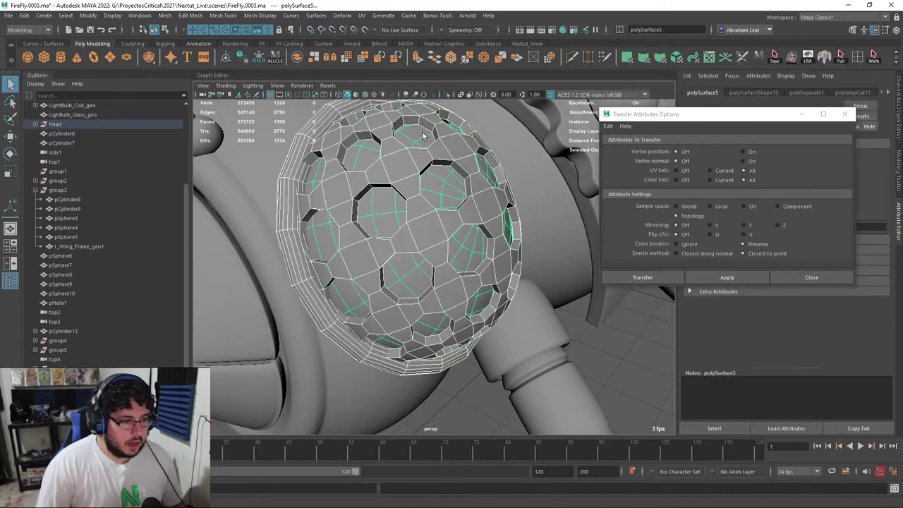
{"action": "left_click", "coordinate": [362, 16]}
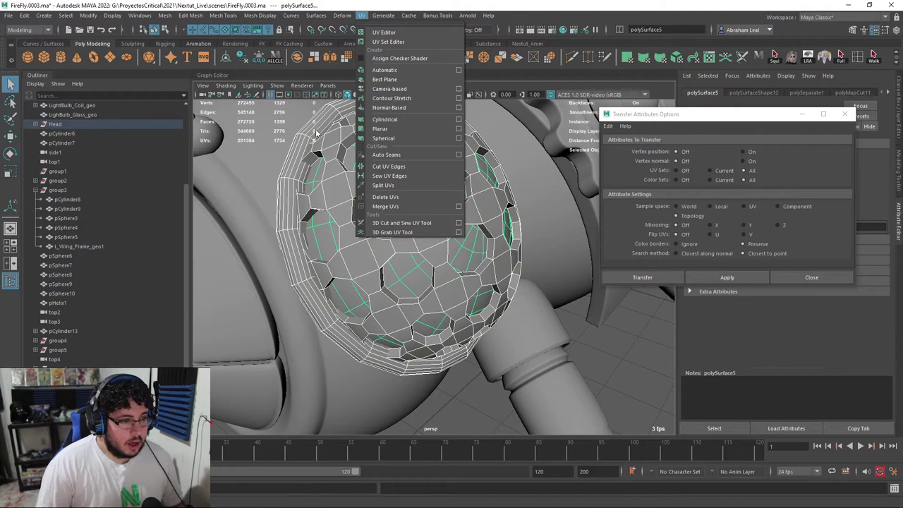
- Smooth the eye cover's rim and its perforated dome, and select both pieces together
{"action": "left_click", "coordinate": [306, 164]}
{"action": "left_click", "coordinate": [164, 16]}
{"action": "left_click", "coordinate": [204, 122]}
{"action": "left_click", "coordinate": [345, 150]}
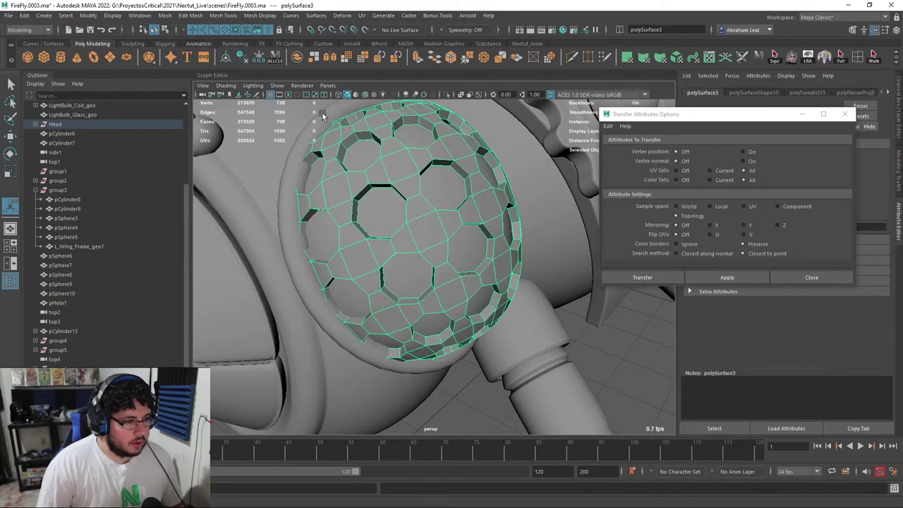
{"action": "left_click", "coordinate": [165, 16]}
{"action": "left_click", "coordinate": [198, 123]}
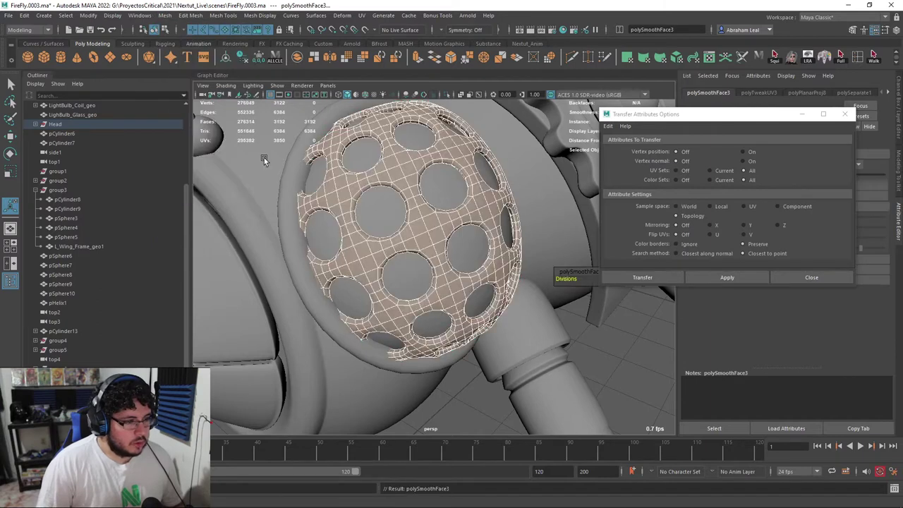
{"action": "left_click", "coordinate": [306, 175]}
{"action": "left_click", "coordinate": [425, 129]}
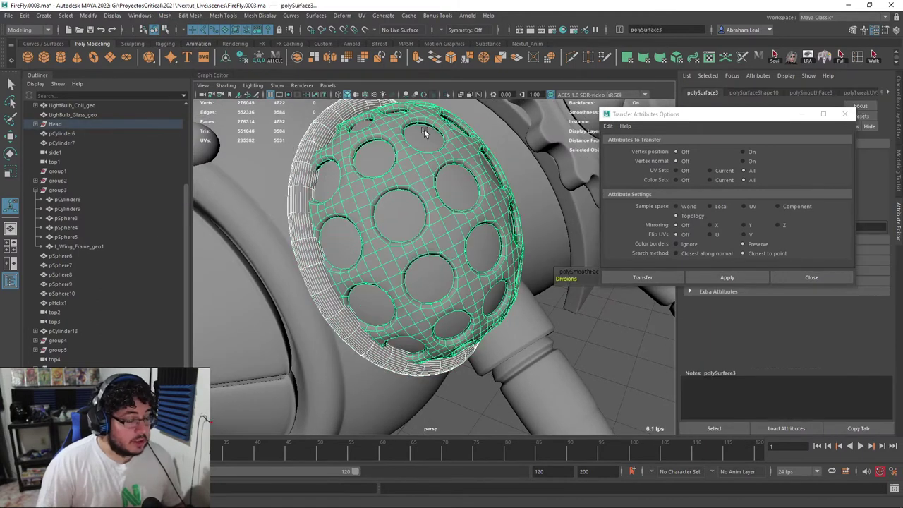
- Add the inner eye surface to the selected rim and dome, and isolate the three pieces
{"action": "left_click", "coordinate": [446, 95]}
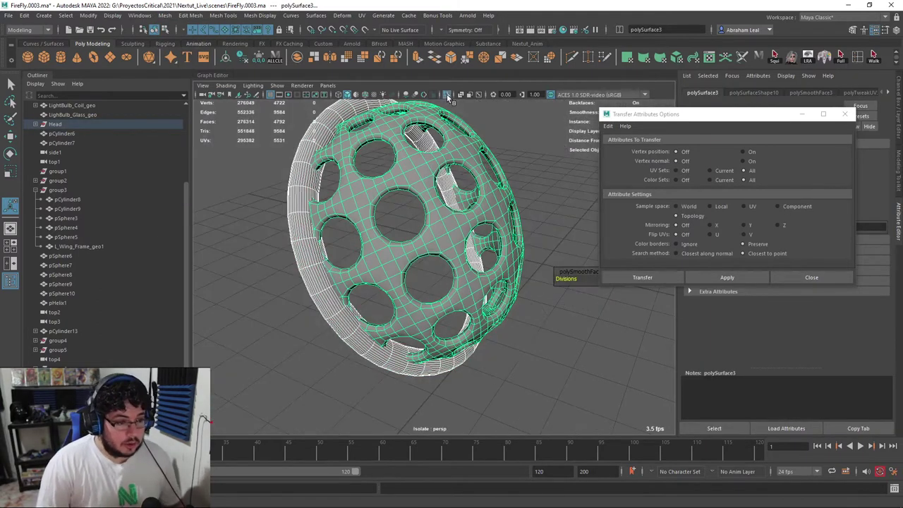
{"action": "left_click", "coordinate": [447, 95]}
{"action": "left_click", "coordinate": [409, 204], "text": "shift"}
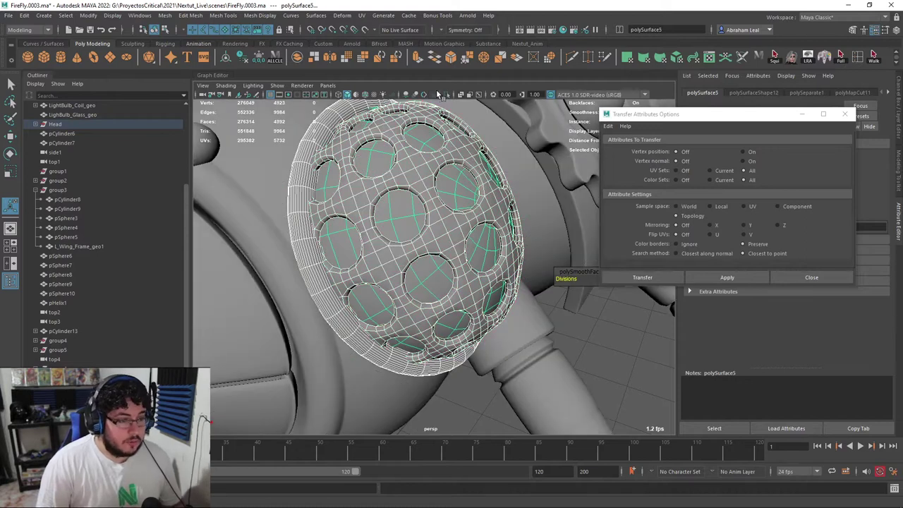
{"action": "left_click", "coordinate": [447, 95]}
{"action": "right_click_drag", "start_coordinate": [406, 174], "coordinate": [375, 152]}
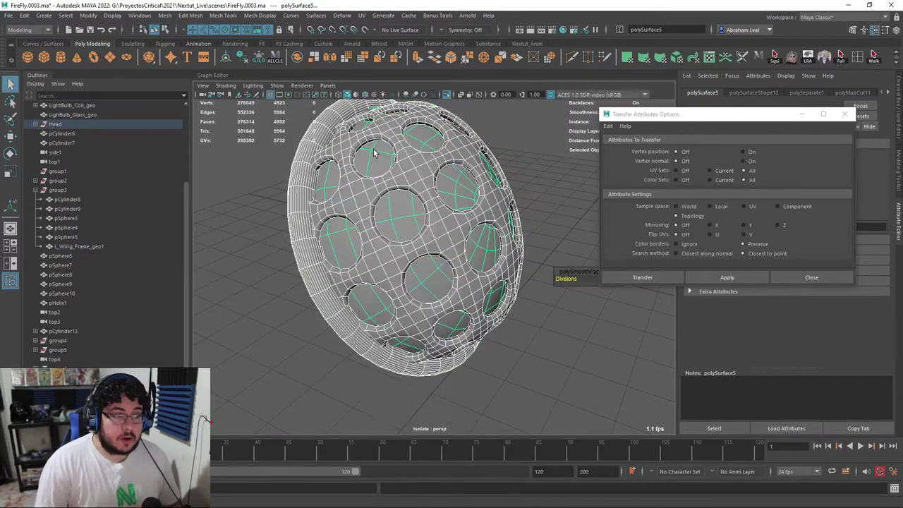
{"action": "scroll", "coordinate": [377, 152], "scroll_direction": "down", "scroll_amount": 5}
{"action": "left_click_drag", "start_coordinate": [534, 132], "coordinate": [362, 281]}
{"action": "double_click", "coordinate": [533, 149]}
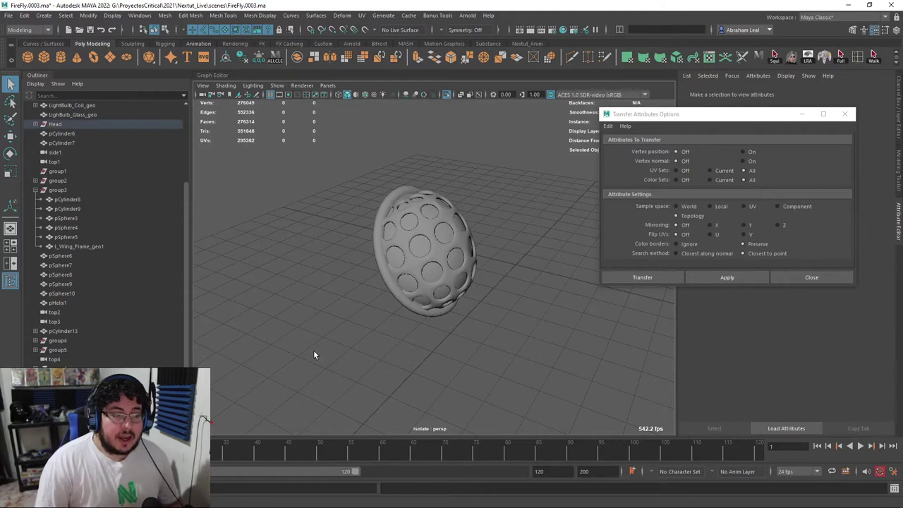
- Open the UV Editor for the three isolated eye pieces and select all of their UV shells
{"action": "left_click_drag", "start_coordinate": [308, 365], "coordinate": [308, 363]}
{"action": "left_click", "coordinate": [361, 15]}
{"action": "left_click", "coordinate": [390, 32]}
{"action": "right_click", "coordinate": [295, 190]}
{"action": "right_click_drag", "start_coordinate": [295, 191], "coordinate": [138, 134]}
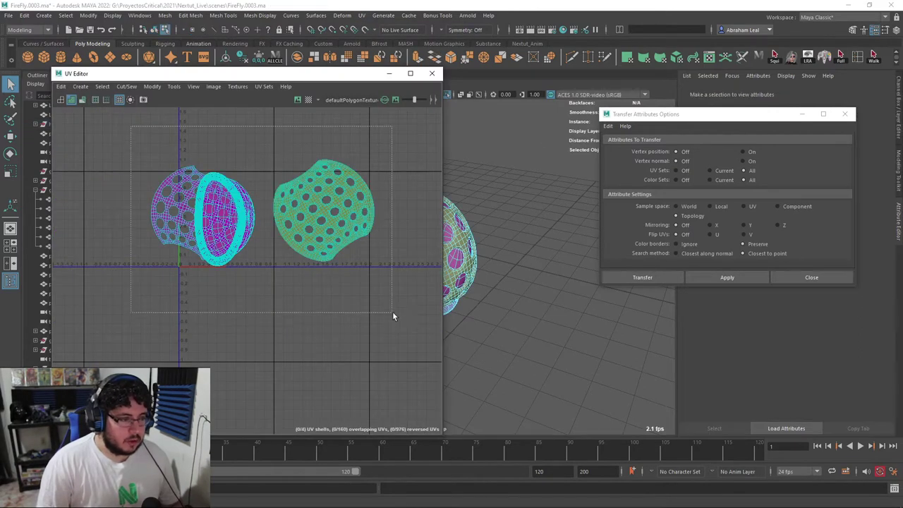
{"action": "left_click_drag", "start_coordinate": [389, 310], "coordinate": [387, 310]}
- Unfold the selected eye UV shells, check the resulting layout and close the UV Editor
{"action": "left_click", "coordinate": [151, 86]}
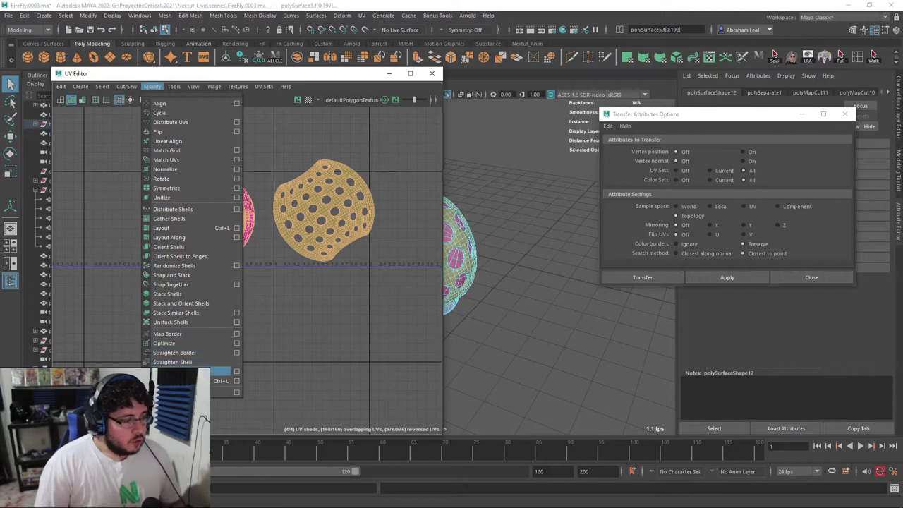
{"action": "left_click", "coordinate": [201, 381]}
{"action": "scroll", "coordinate": [274, 236], "scroll_direction": "up", "scroll_amount": 5}
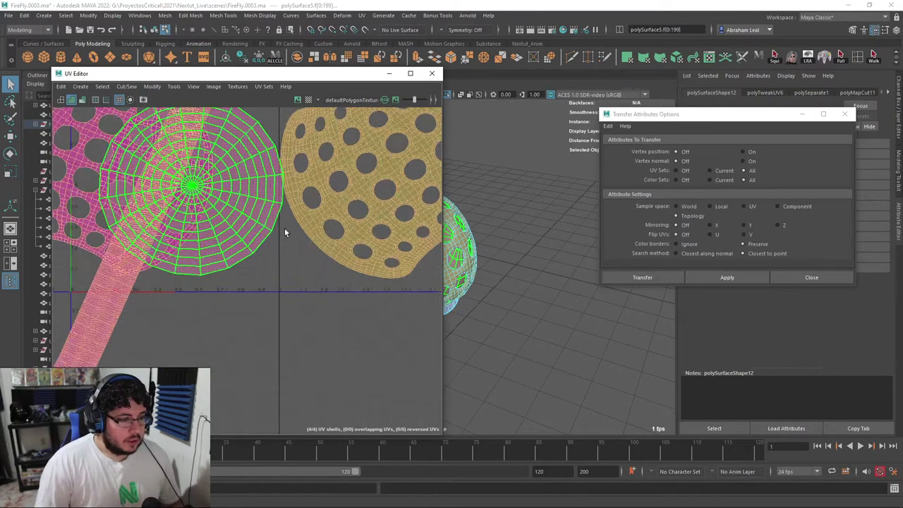
{"action": "middle_click_drag", "start_coordinate": [323, 247], "coordinate": [279, 242], "text": "alt"}
{"action": "scroll", "coordinate": [391, 273], "scroll_direction": "down", "scroll_amount": 2}
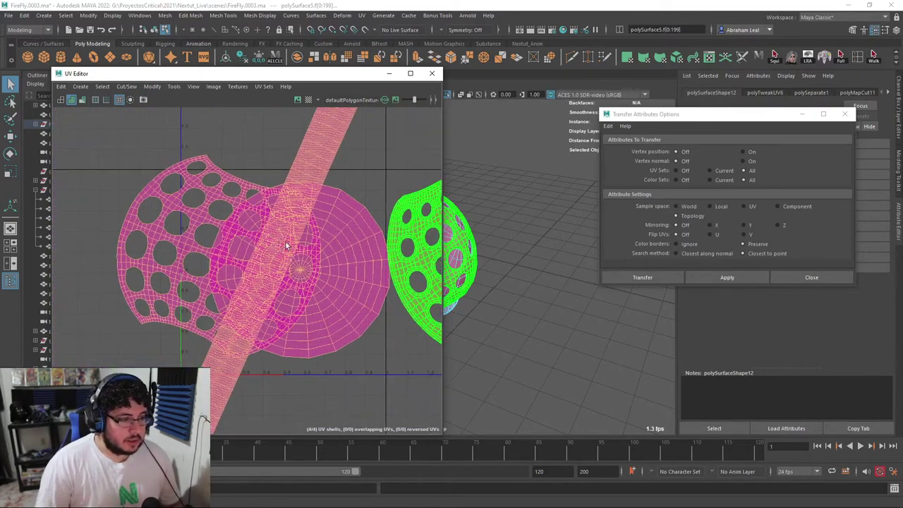
{"action": "scroll", "coordinate": [278, 242], "scroll_direction": "down", "scroll_amount": 1}
{"action": "left_click", "coordinate": [432, 73]}
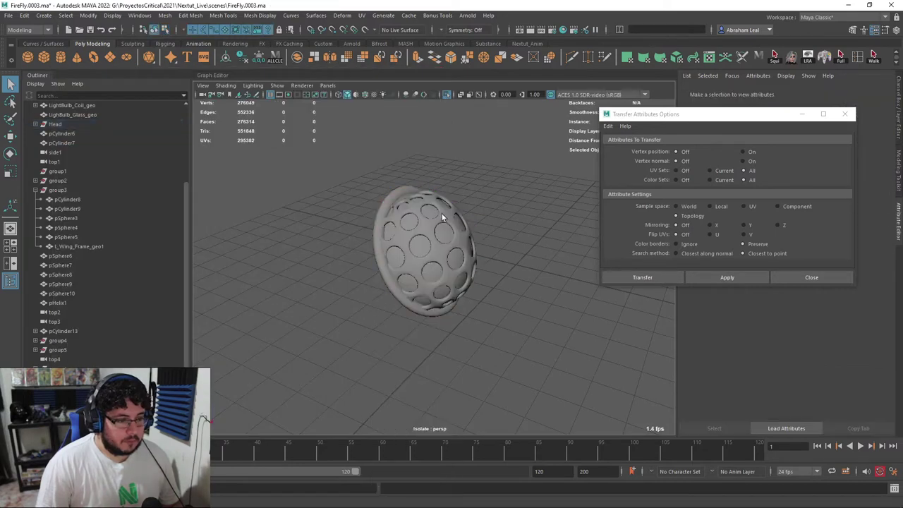
- Combine the three eye pieces into one mesh and show the whole model again
{"action": "left_click", "coordinate": [434, 225]}
{"action": "left_click", "coordinate": [334, 179], "text": "shift"}
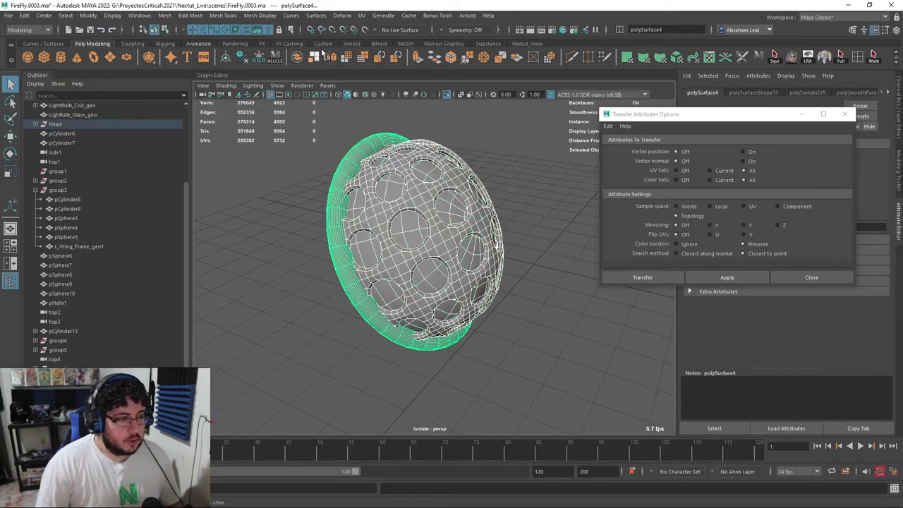
{"action": "left_click", "coordinate": [296, 58]}
{"action": "left_click", "coordinate": [445, 94]}
{"action": "scroll", "coordinate": [446, 206], "scroll_direction": "down", "scroll_amount": 5}
- Mirror the combined eye mesh across the world X axis in the negative direction
{"action": "right_click_drag", "start_coordinate": [450, 242], "coordinate": [495, 344], "text": "shift"}
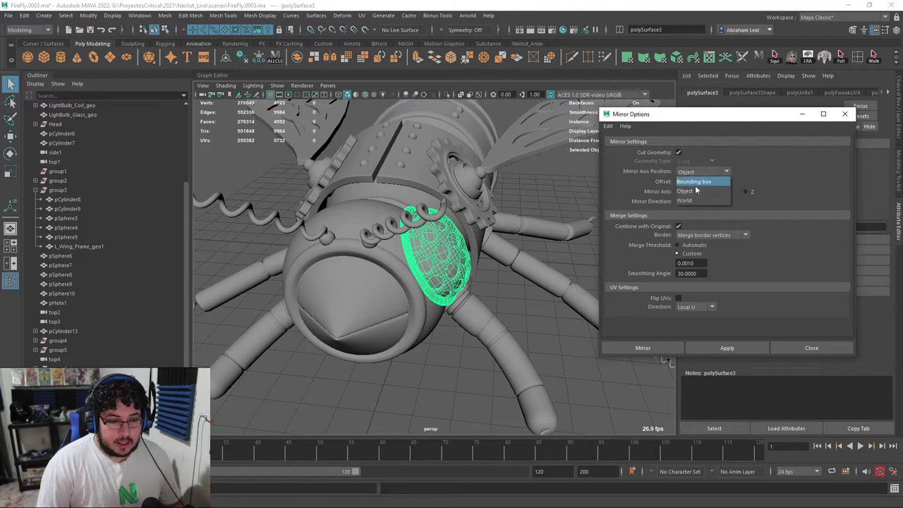
{"action": "left_click", "coordinate": [689, 201]}
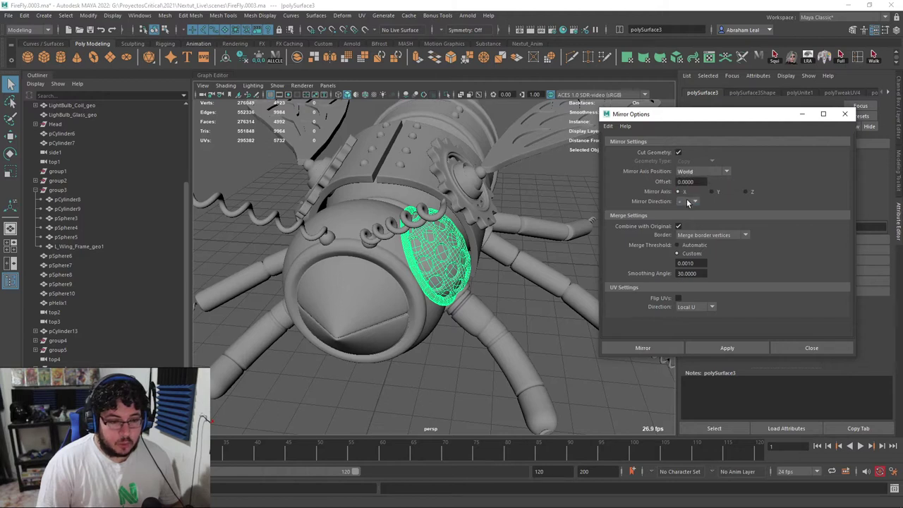
{"action": "left_click", "coordinate": [708, 346]}
{"action": "left_click_drag", "start_coordinate": [564, 332], "coordinate": [525, 231], "text": "alt"}
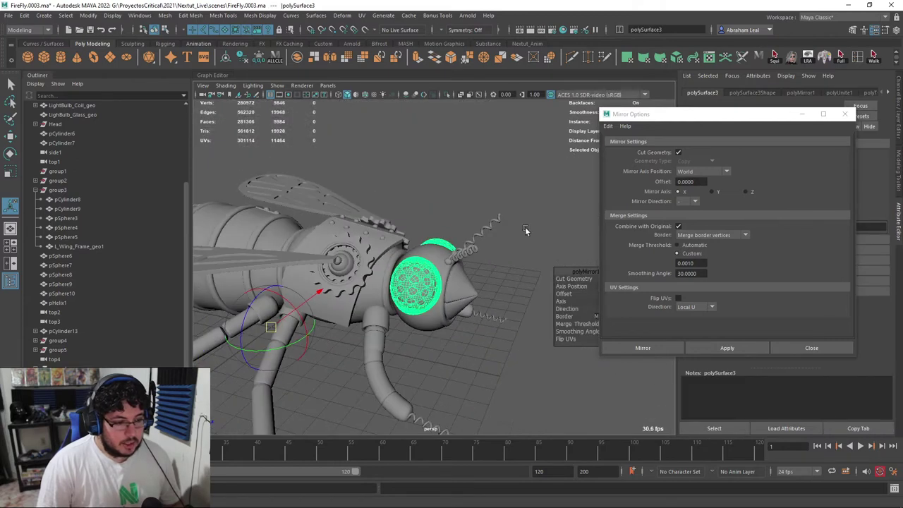
{"action": "left_click", "coordinate": [846, 115]}
- Show the Channel Box, delete the construction history of the entire firefly model and clear the selection
{"action": "key", "text": "ctrl+a"}
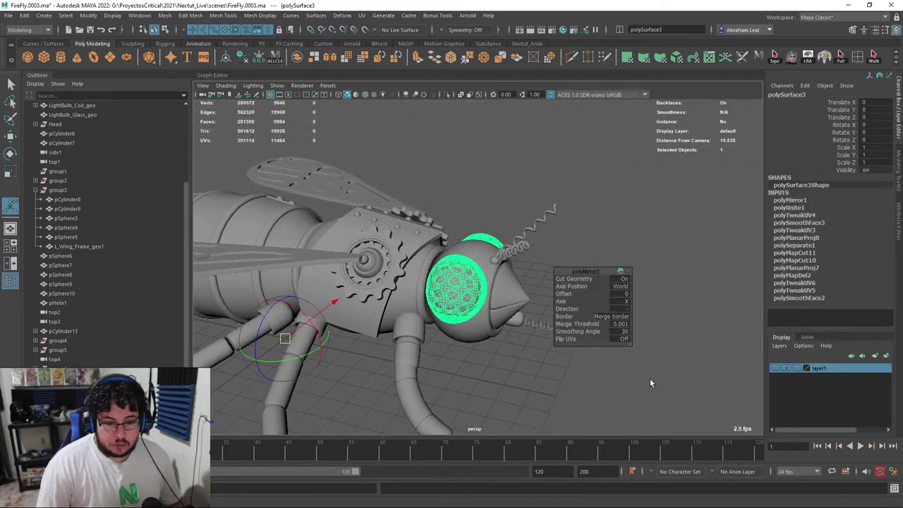
{"action": "left_click_drag", "start_coordinate": [650, 379], "coordinate": [639, 384], "text": "alt"}
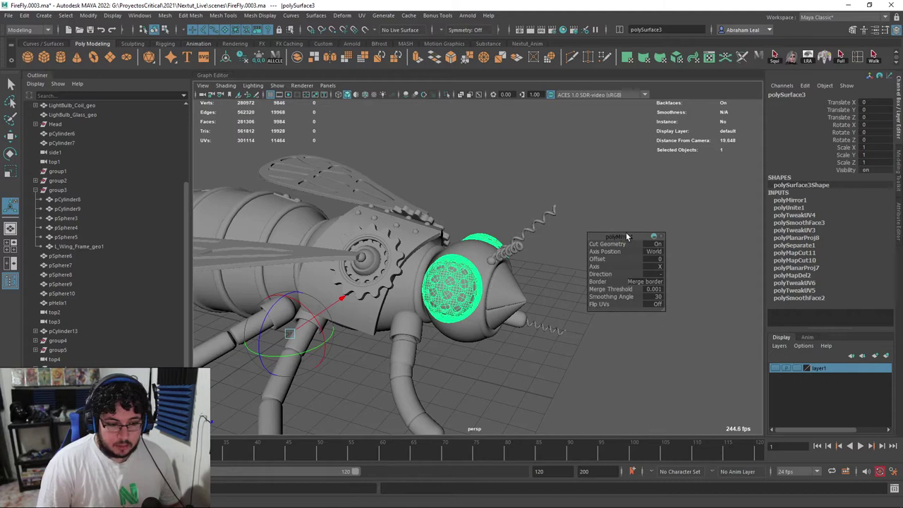
{"action": "left_click", "coordinate": [632, 220]}
{"action": "left_click", "coordinate": [468, 284]}
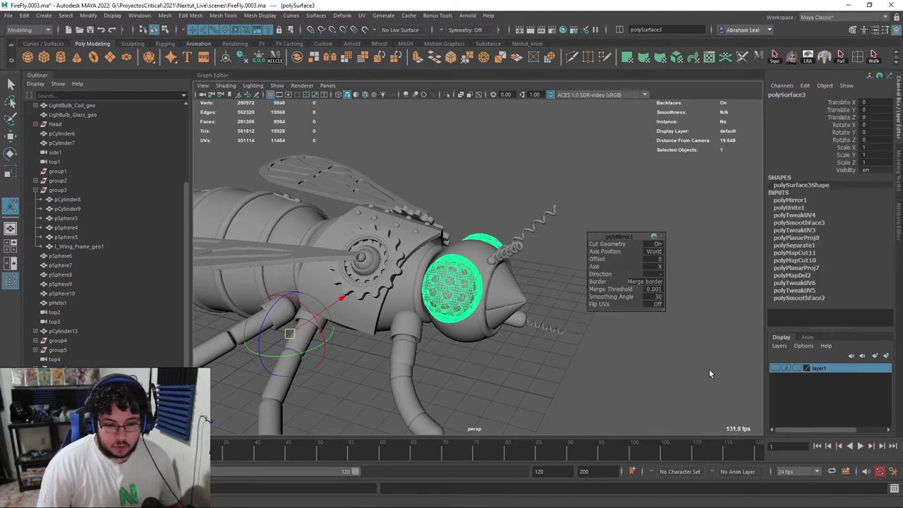
{"action": "left_click", "coordinate": [709, 369]}
{"action": "scroll", "coordinate": [570, 163], "scroll_direction": "down", "scroll_amount": 4}
{"action": "left_click_drag", "start_coordinate": [597, 143], "coordinate": [229, 385]}
{"action": "left_click", "coordinate": [241, 57]}
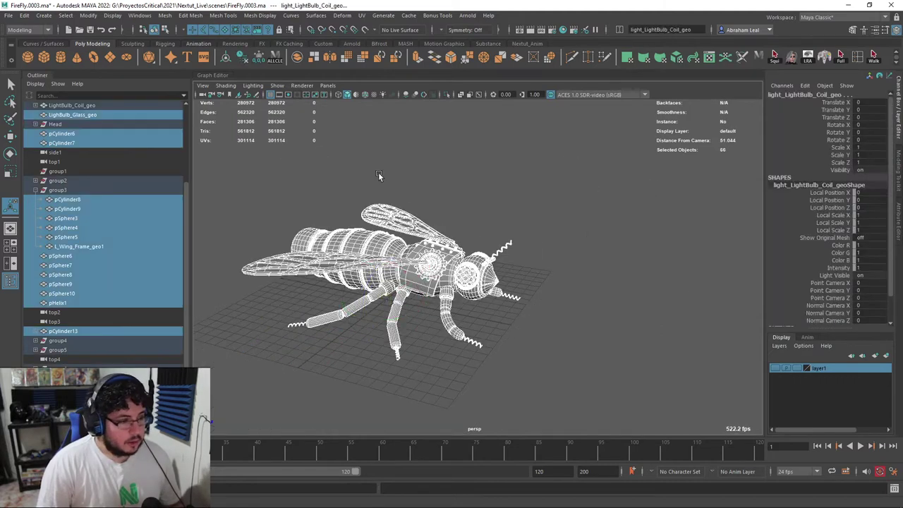
{"action": "left_click", "coordinate": [378, 175]}
{"action": "scroll", "coordinate": [554, 334], "scroll_direction": "up", "scroll_amount": 5}
- Create an empty display layer named UVrEADY
{"action": "left_click", "coordinate": [886, 358]}
{"action": "double_click", "coordinate": [823, 368]}
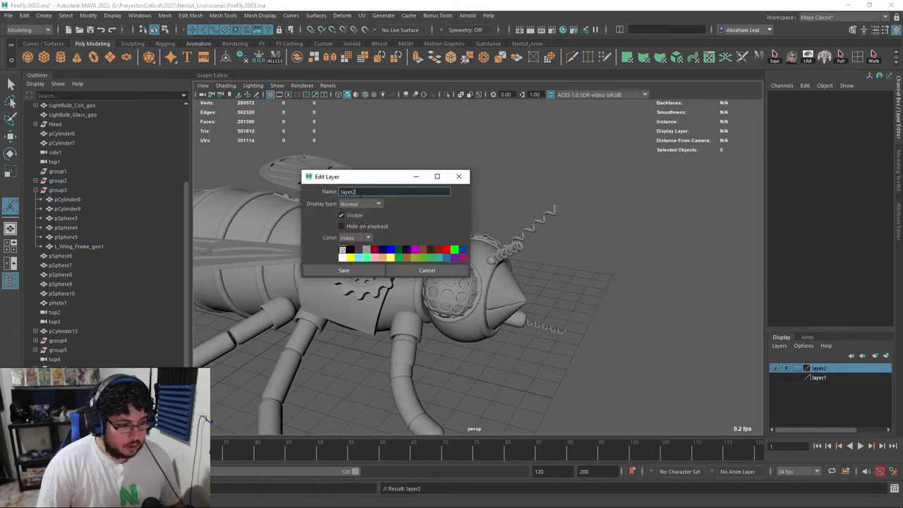
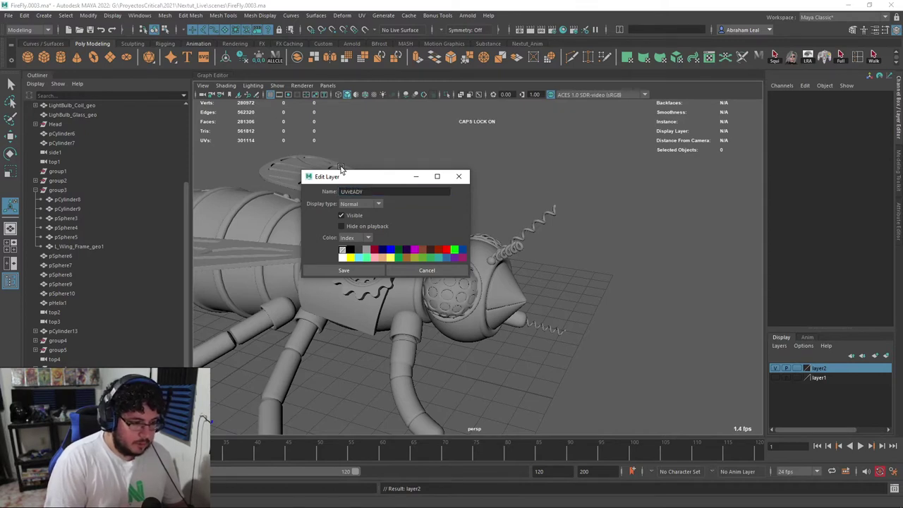
{"action": "left_click", "coordinate": [372, 271]}
- Add the mirrored eye mesh to the UVrEADY layer and hide that layer
{"action": "left_click_drag", "start_coordinate": [545, 286], "coordinate": [495, 252], "text": "alt"}
{"action": "left_click", "coordinate": [495, 253]}
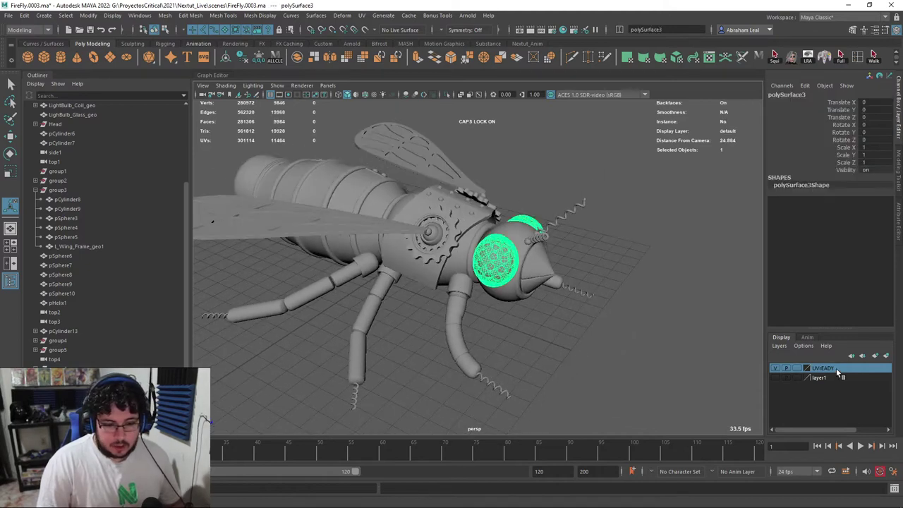
{"action": "right_click", "coordinate": [836, 368]}
{"action": "left_click", "coordinate": [833, 391]}
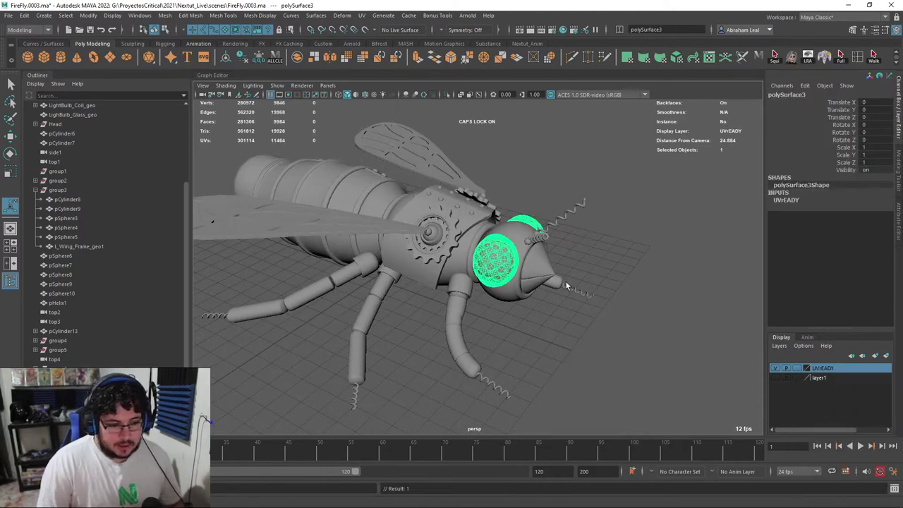
{"action": "left_click", "coordinate": [775, 368]}
- Add the segmented abdomen mesh, Firefly_Body_geo, to the hidden UVrEADY layer
{"action": "left_click_drag", "start_coordinate": [466, 294], "coordinate": [496, 290], "text": "alt"}
{"action": "middle_click_drag", "start_coordinate": [496, 290], "coordinate": [597, 321], "text": "alt"}
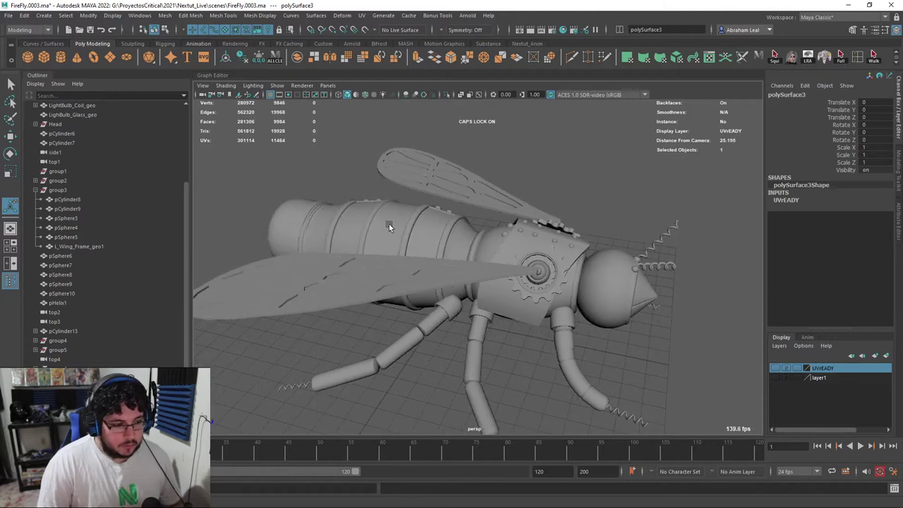
{"action": "left_click", "coordinate": [388, 222]}
{"action": "right_click", "coordinate": [827, 366]}
{"action": "left_click", "coordinate": [825, 384]}
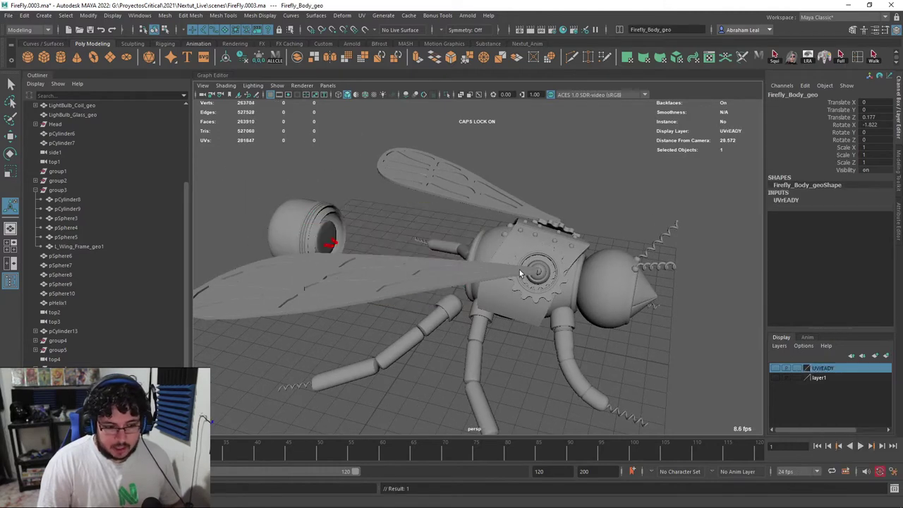
- Add the frames and membranes of both wings to the UVrEADY layer
{"action": "left_click_drag", "start_coordinate": [586, 293], "coordinate": [355, 261], "text": "alt"}
{"action": "left_click", "coordinate": [385, 256]}
{"action": "left_click", "coordinate": [518, 175], "text": "shift"}
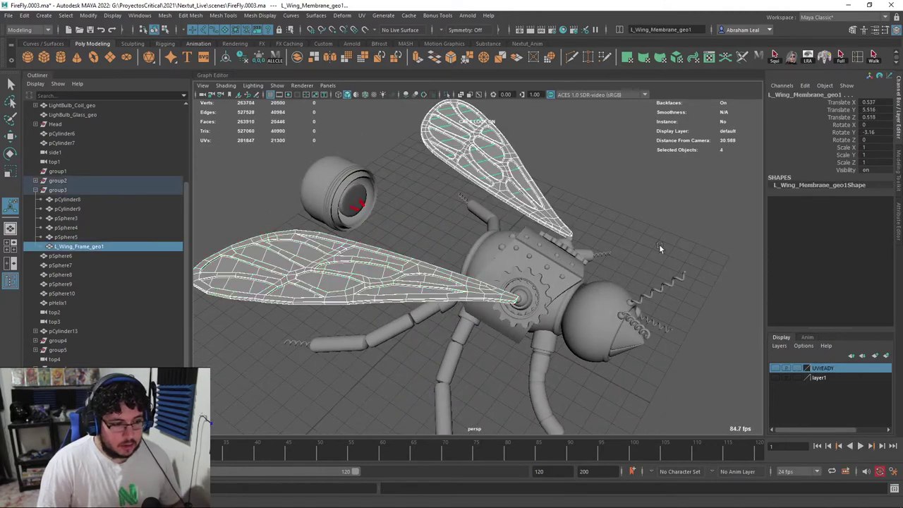
{"action": "right_click", "coordinate": [830, 370]}
{"action": "left_click", "coordinate": [825, 383]}
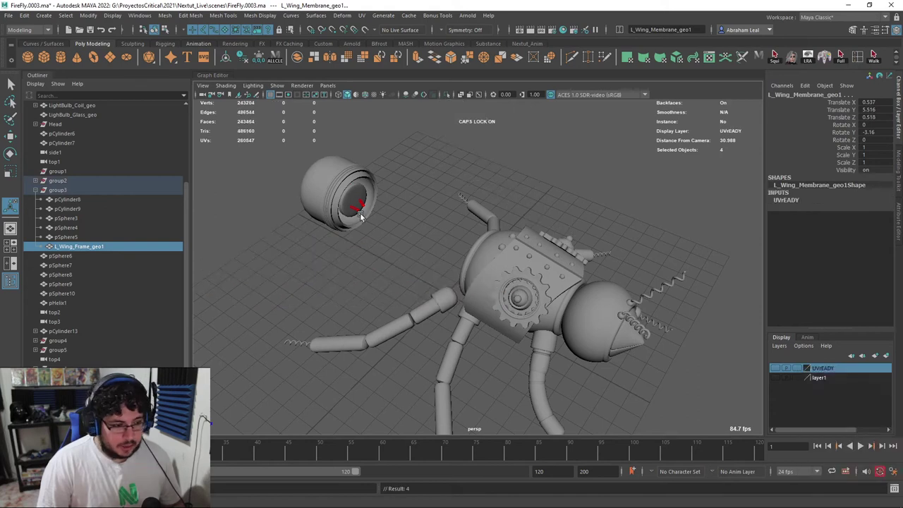
- Add the tail light's glass, LighBulb_Glass_geo, to the UVrEADY layer
{"action": "left_click_drag", "start_coordinate": [360, 216], "coordinate": [390, 200], "text": "alt"}
{"action": "middle_click_drag", "start_coordinate": [390, 200], "coordinate": [485, 207], "text": "alt"}
{"action": "scroll", "coordinate": [485, 207], "scroll_direction": "up", "scroll_amount": 2}
{"action": "left_click", "coordinate": [363, 242]}
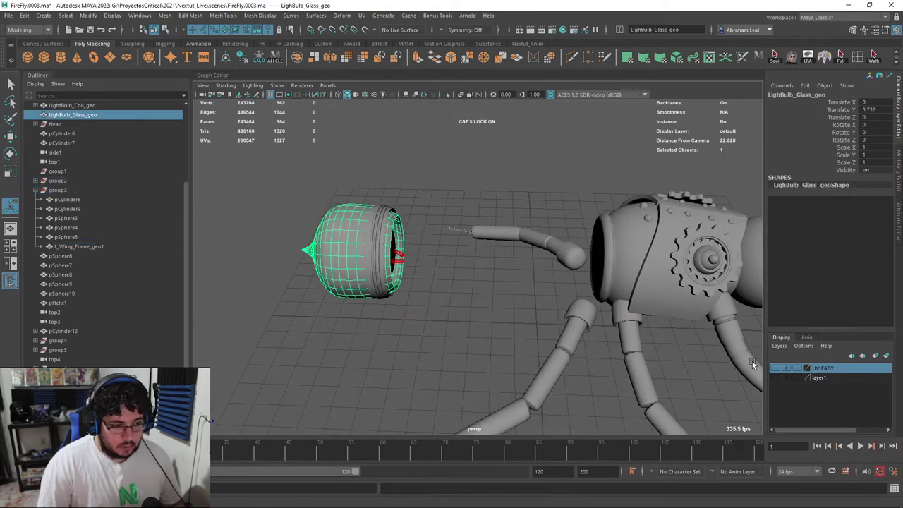
{"action": "right_click", "coordinate": [823, 372]}
{"action": "left_click", "coordinate": [826, 383]}
- Delete the antenna coil on the firefly's right side of the head
{"action": "left_click", "coordinate": [444, 253]}
{"action": "left_click_drag", "start_coordinate": [587, 304], "coordinate": [478, 313], "text": "alt"}
{"action": "scroll", "coordinate": [487, 279], "scroll_direction": "up", "scroll_amount": 4}
{"action": "scroll", "coordinate": [465, 247], "scroll_direction": "down", "scroll_amount": 4}
{"action": "scroll", "coordinate": [446, 229], "scroll_direction": "up", "scroll_amount": 3}
{"action": "mouse_move", "coordinate": [446, 229]}
{"action": "left_mouse_down", "text": "alt"}
{"action": "mouse_move", "coordinate": [497, 243]}
{"action": "mouse_move", "coordinate": [451, 232]}
{"action": "left_mouse_up", "text": "alt"}
{"action": "left_click", "coordinate": [335, 177]}
{"action": "left_click_drag", "start_coordinate": [403, 123], "coordinate": [542, 206], "text": "alt"}
{"action": "scroll", "coordinate": [494, 203], "scroll_direction": "up", "scroll_amount": 4}
{"action": "scroll", "coordinate": [441, 231], "scroll_direction": "up", "scroll_amount": 1}
{"action": "right_click_drag", "start_coordinate": [412, 202], "coordinate": [411, 220]}
{"action": "double_click", "coordinate": [411, 220]}
{"action": "key", "text": "Delete"}
- Delete the three coils at the ends of the legs on the firefly's right side
{"action": "left_click", "coordinate": [360, 347]}
{"action": "scroll", "coordinate": [375, 341], "scroll_direction": "down", "scroll_amount": 5}
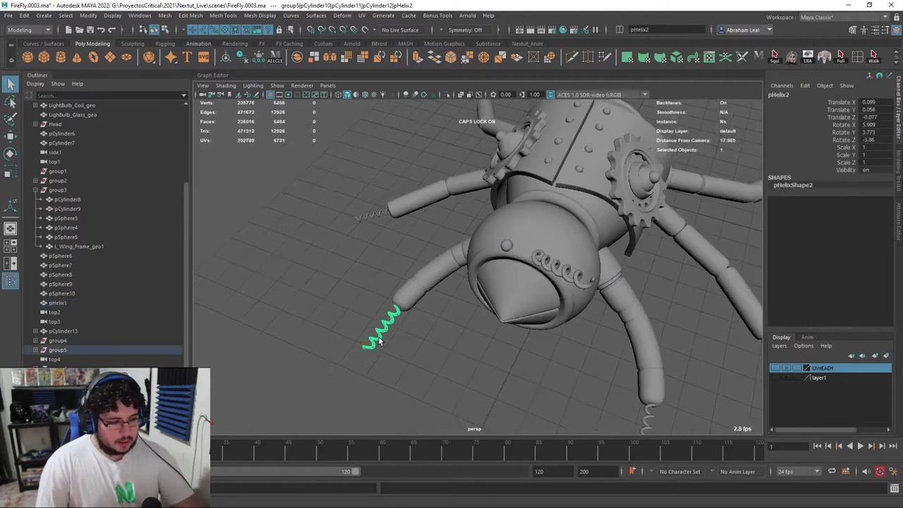
{"action": "key", "text": "Delete"}
{"action": "left_click", "coordinate": [410, 234]}
{"action": "key", "text": "Delete"}
{"action": "left_click", "coordinate": [484, 144]}
{"action": "key", "text": "Delete"}
- Select the remaining antenna coil, bring it back to its unsmoothed low-poly mesh and isolate it
{"action": "scroll", "coordinate": [505, 305], "scroll_direction": "up", "scroll_amount": 6}
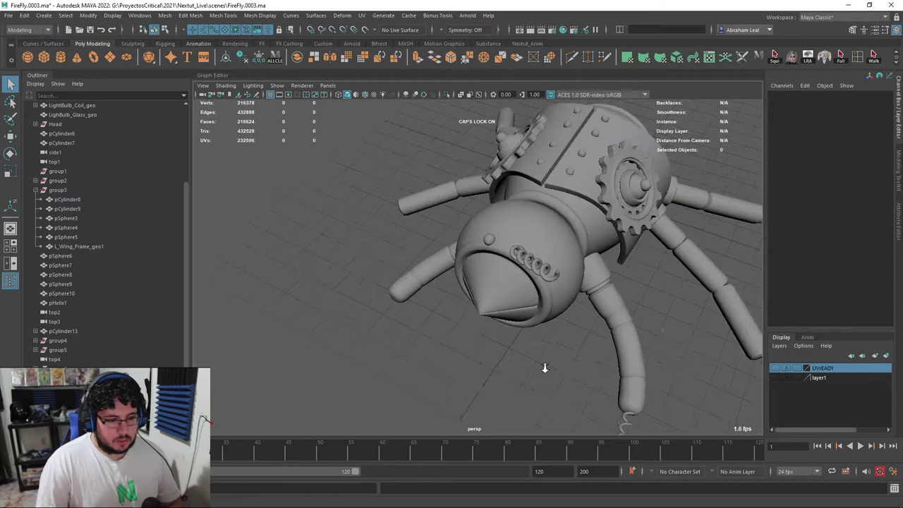
{"action": "left_click", "coordinate": [538, 251]}
{"action": "left_click_drag", "start_coordinate": [537, 251], "coordinate": [672, 337], "text": "alt"}
{"action": "scroll", "coordinate": [602, 311], "scroll_direction": "down", "scroll_amount": 6}
{"action": "scroll", "coordinate": [599, 332], "scroll_direction": "up", "scroll_amount": 3}
{"action": "middle_click_drag", "start_coordinate": [672, 337], "coordinate": [568, 348], "text": "alt"}
{"action": "left_click_drag", "start_coordinate": [568, 348], "coordinate": [516, 339], "text": "alt"}
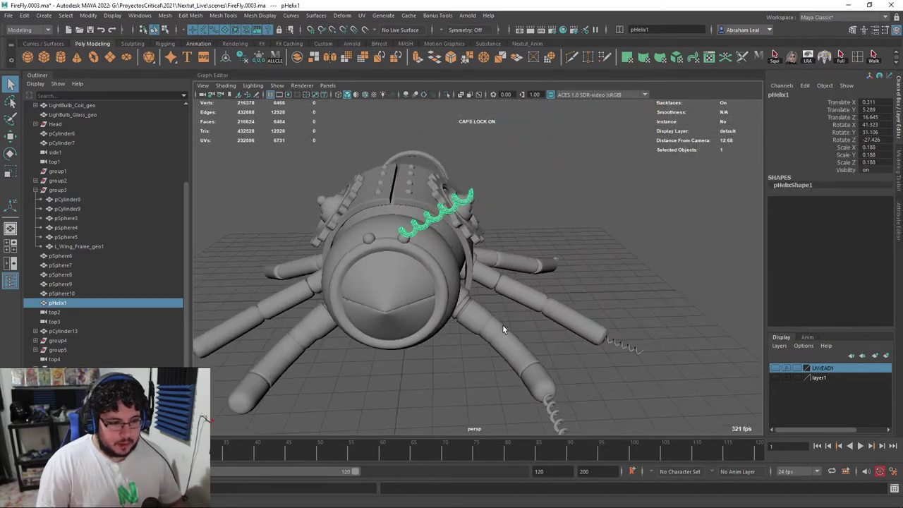
{"action": "scroll", "coordinate": [486, 280], "scroll_direction": "up", "scroll_amount": 3}
{"action": "left_click_drag", "start_coordinate": [493, 257], "coordinate": [667, 269], "text": "alt"}
{"action": "scroll", "coordinate": [547, 238], "scroll_direction": "up", "scroll_amount": 4}
{"action": "left_click", "coordinate": [445, 95]}
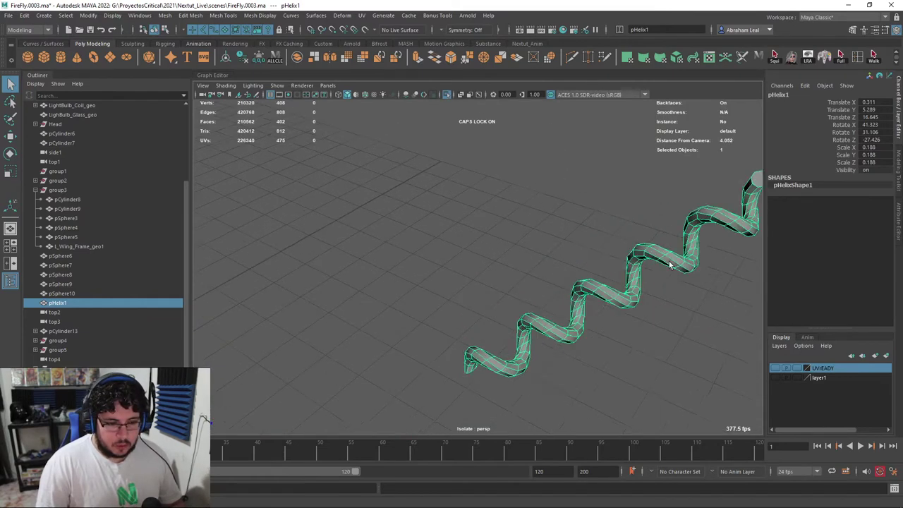
- Select the cap faces at both ends of the antenna coil, poke them and return to object selection
{"action": "middle_click_drag", "start_coordinate": [667, 269], "coordinate": [584, 285], "text": "alt"}
{"action": "right_click_drag", "start_coordinate": [631, 244], "coordinate": [635, 262]}
{"action": "left_click", "coordinate": [671, 194]}
{"action": "left_click_drag", "start_coordinate": [628, 267], "coordinate": [580, 241], "text": "alt"}
{"action": "middle_click_drag", "start_coordinate": [645, 169], "coordinate": [544, 271], "text": "alt"}
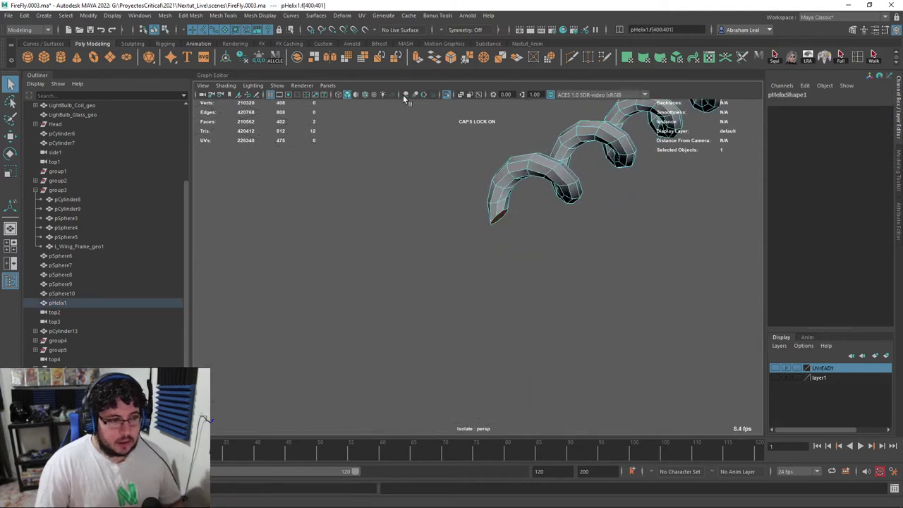
{"action": "left_click", "coordinate": [189, 15]}
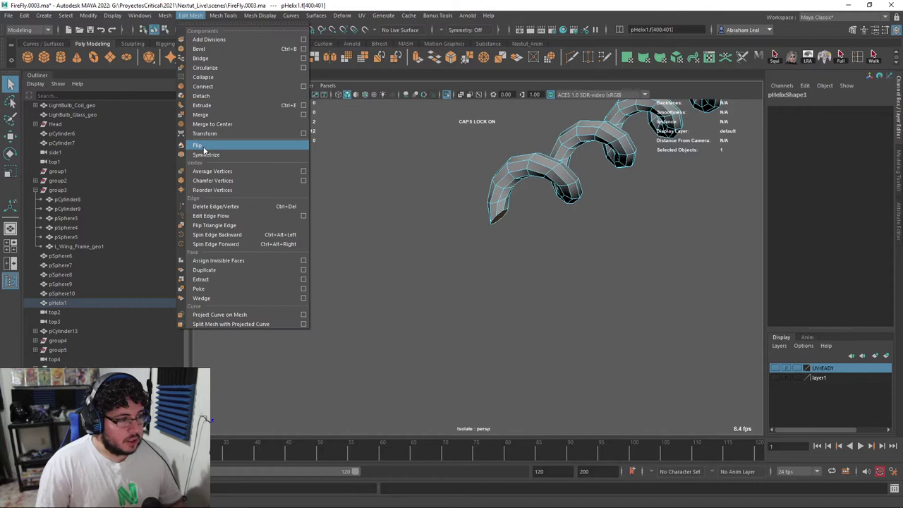
{"action": "left_click", "coordinate": [200, 288]}
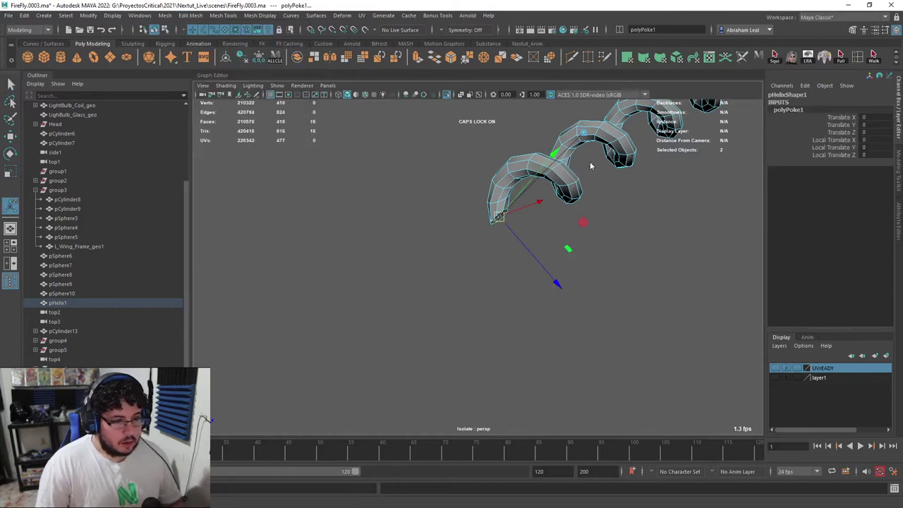
{"action": "right_click_drag", "start_coordinate": [592, 165], "coordinate": [645, 140]}
- Apply a planar UV projection to the isolated antenna coil
{"action": "middle_click_drag", "start_coordinate": [575, 146], "coordinate": [540, 211], "text": "alt"}
{"action": "scroll", "coordinate": [540, 212], "scroll_direction": "up", "scroll_amount": 4}
{"action": "left_click", "coordinate": [361, 17]}
{"action": "left_click", "coordinate": [361, 17]}
{"action": "scroll", "coordinate": [661, 239], "scroll_direction": "down", "scroll_amount": 5}
{"action": "middle_click_drag", "start_coordinate": [653, 206], "coordinate": [566, 268], "text": "alt"}
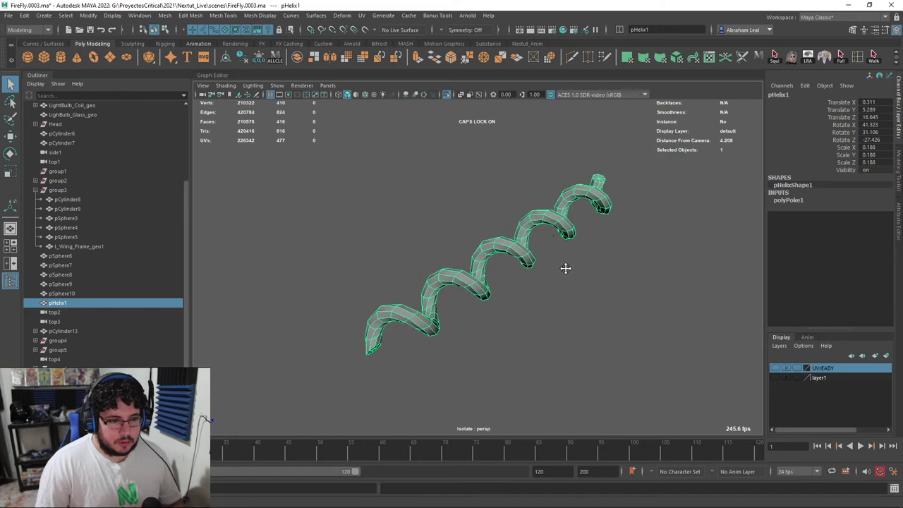
{"action": "left_click", "coordinate": [361, 15]}
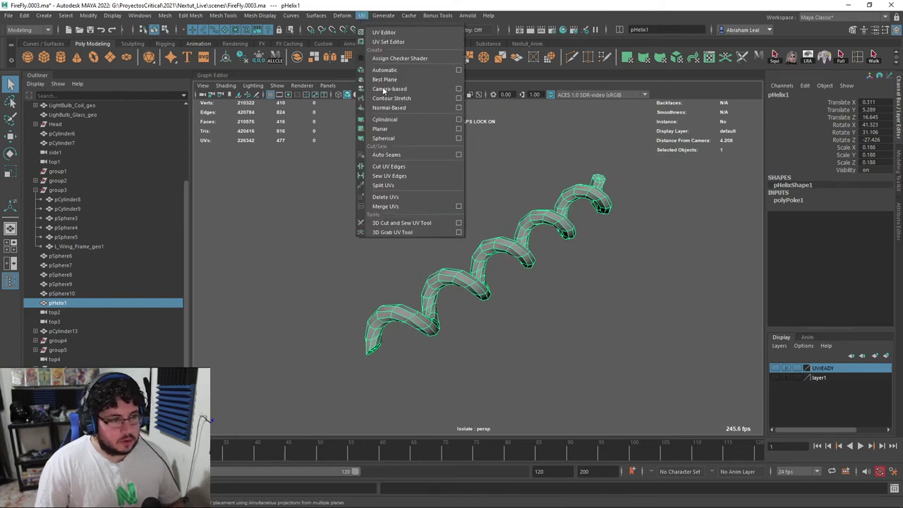
{"action": "left_click", "coordinate": [388, 130]}
{"action": "right_click_drag", "start_coordinate": [531, 230], "coordinate": [564, 218]}
{"action": "left_click", "coordinate": [535, 222]}
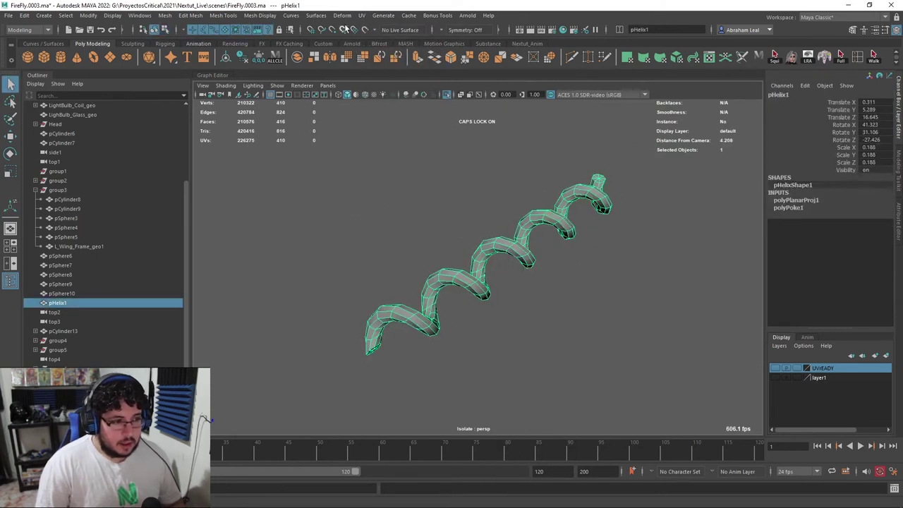
- Smooth the antenna coil's mesh into denser real geometry
{"action": "left_click", "coordinate": [165, 16]}
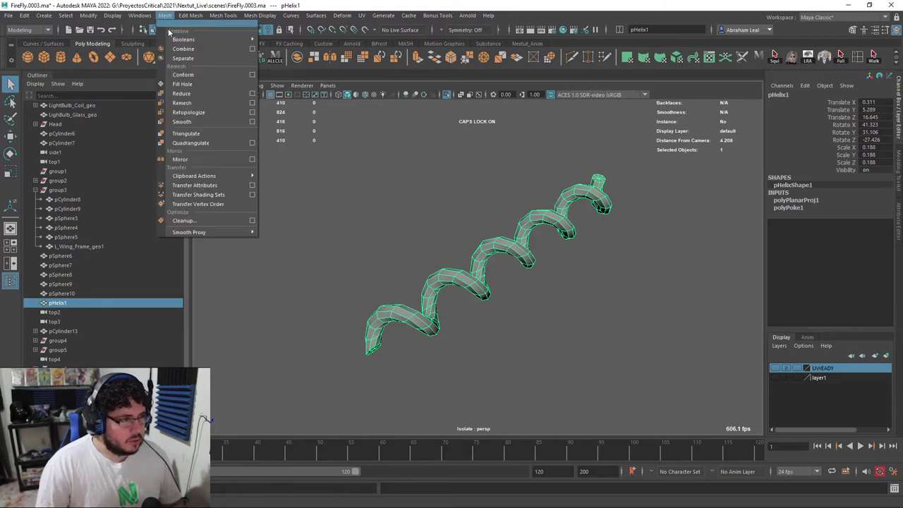
{"action": "left_click", "coordinate": [185, 125]}
{"action": "left_click", "coordinate": [402, 211]}
{"action": "left_click", "coordinate": [454, 283]}
- Cut UV seams around the caps at both ends of the coil with the 3D Cut and Sew UV Tool
{"action": "middle_click_drag", "start_coordinate": [454, 283], "coordinate": [513, 226], "text": "alt"}
{"action": "right_click_drag", "start_coordinate": [513, 226], "coordinate": [527, 246], "text": "alt"}
{"action": "middle_click_drag", "start_coordinate": [527, 247], "coordinate": [519, 316], "text": "alt"}
{"action": "left_click", "coordinate": [361, 16]}
{"action": "left_click", "coordinate": [391, 228]}
{"action": "left_click_drag", "start_coordinate": [400, 276], "coordinate": [578, 288], "text": "alt"}
{"action": "right_click_drag", "start_coordinate": [578, 287], "coordinate": [562, 329], "text": "alt"}
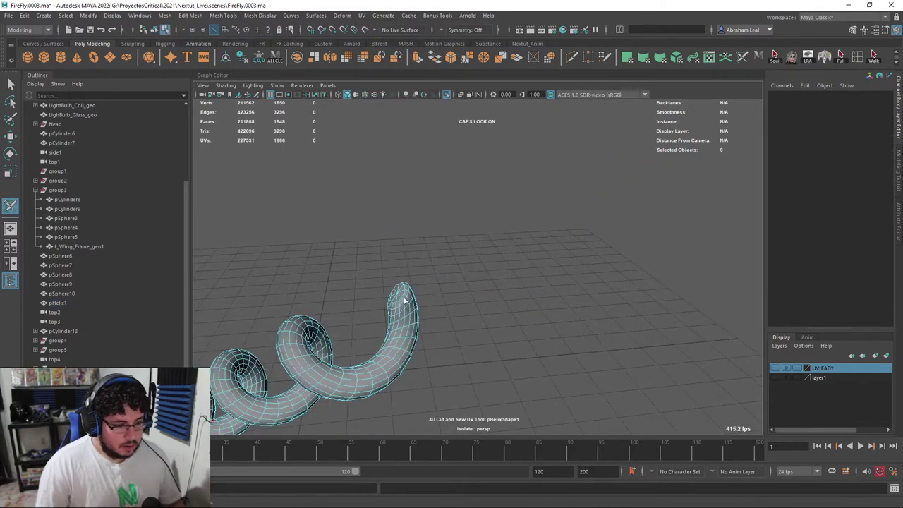
{"action": "left_click_drag", "start_coordinate": [407, 302], "coordinate": [667, 304], "text": "alt"}
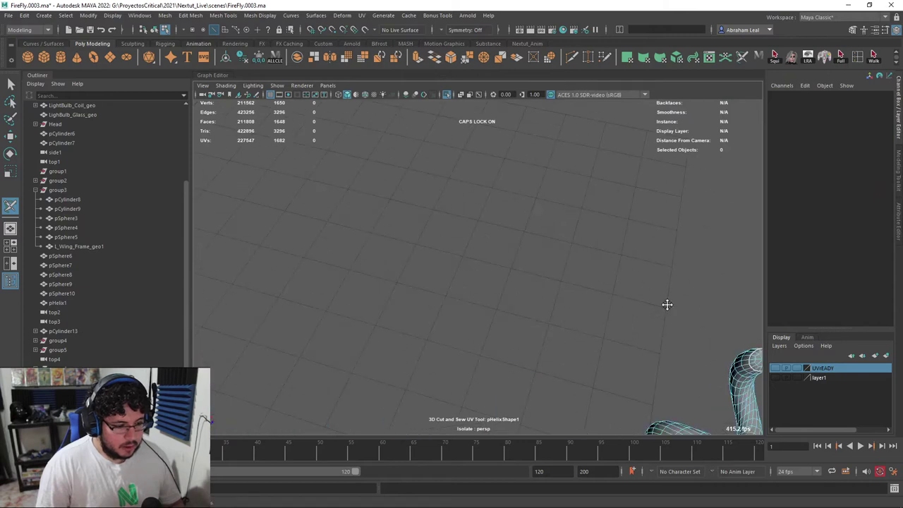
- Cut a lengthwise UV seam along the whole coil tube and leave the cutting tool
{"action": "middle_click_drag", "start_coordinate": [668, 304], "coordinate": [581, 200], "text": "alt"}
{"action": "right_click_drag", "start_coordinate": [581, 200], "coordinate": [543, 208], "text": "alt"}
{"action": "double_click", "coordinate": [542, 226]}
{"action": "left_click_drag", "start_coordinate": [543, 208], "coordinate": [429, 158], "text": "alt"}
{"action": "middle_click_drag", "start_coordinate": [429, 158], "coordinate": [482, 221], "text": "alt"}
{"action": "right_click_drag", "start_coordinate": [482, 221], "coordinate": [453, 212], "text": "alt"}
{"action": "key", "text": "q"}
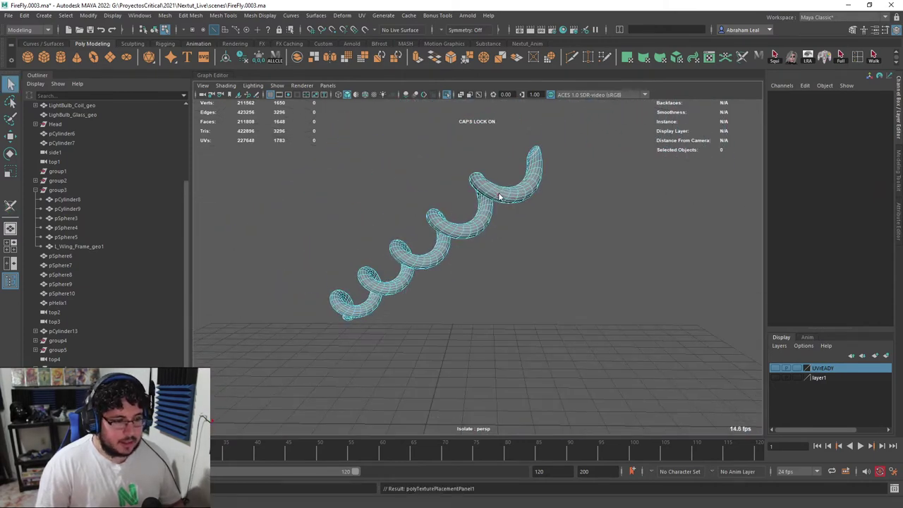
- Open the UV Editor, select the whole coil and unfold its UVs into a straight strip with separate caps
{"action": "left_click", "coordinate": [464, 195]}
{"action": "left_click", "coordinate": [362, 16]}
{"action": "left_click", "coordinate": [381, 32]}
{"action": "left_click", "coordinate": [304, 301]}
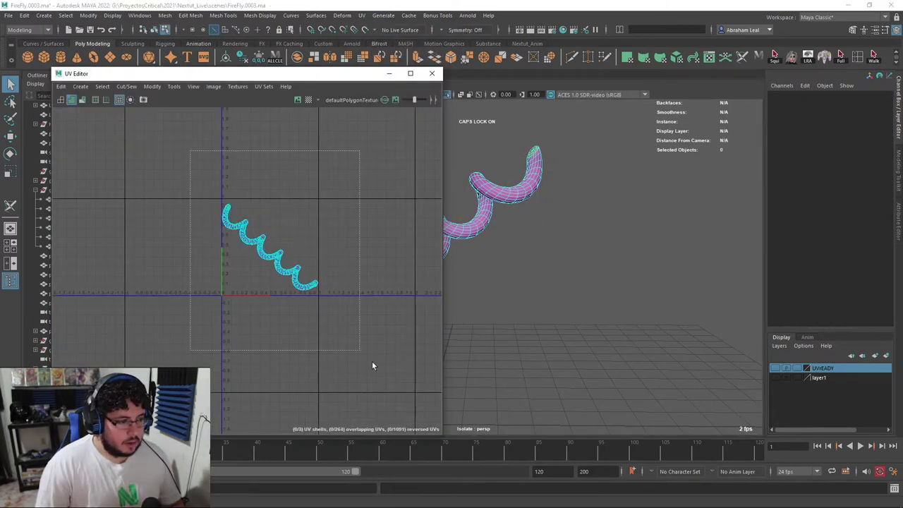
{"action": "left_click_drag", "start_coordinate": [304, 302], "coordinate": [293, 199]}
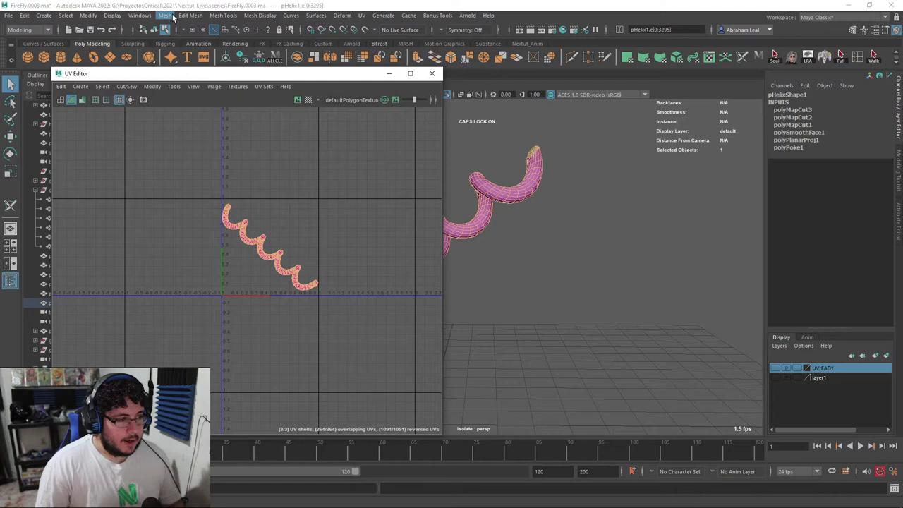
{"action": "left_click", "coordinate": [153, 86]}
{"action": "left_click", "coordinate": [182, 381]}
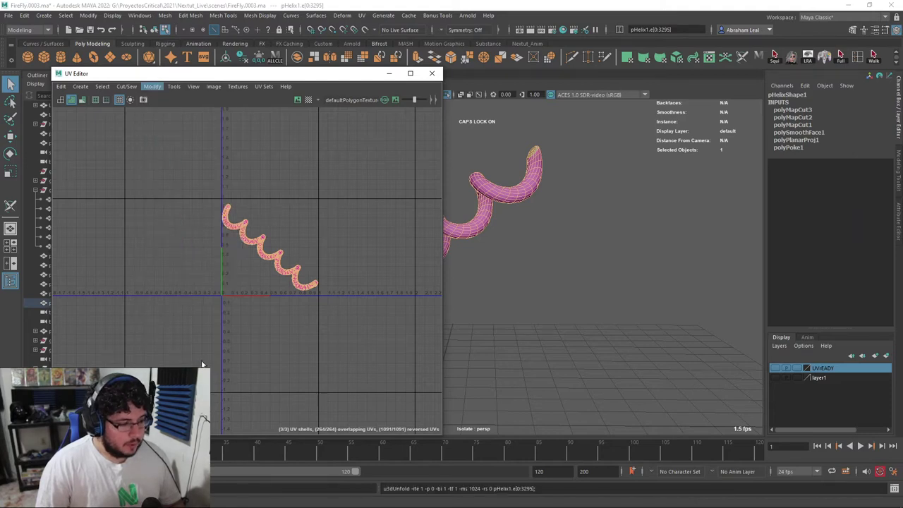
{"action": "left_click", "coordinate": [287, 203]}
{"action": "scroll", "coordinate": [288, 204], "scroll_direction": "up", "scroll_amount": 4}
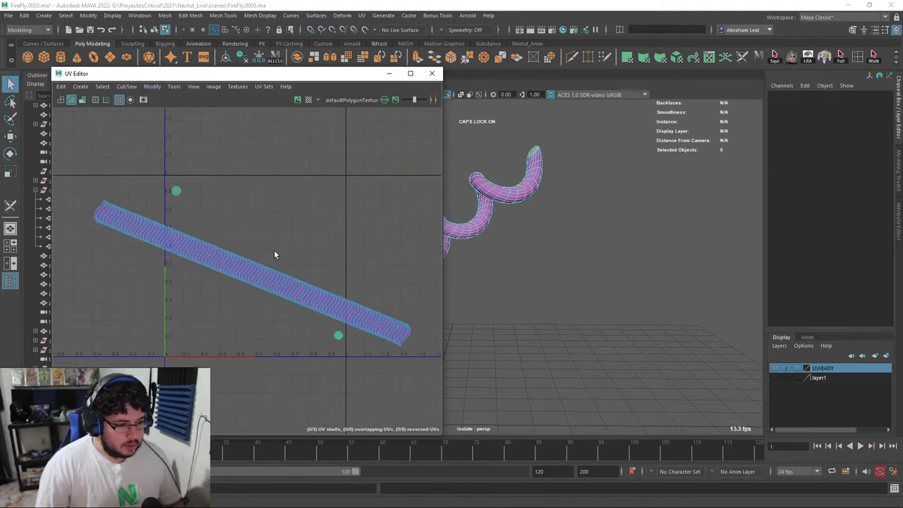
- Close the UV Editor and leave isolation so the whole firefly is displayed
{"action": "left_click", "coordinate": [431, 73]}
{"action": "left_click", "coordinate": [494, 205]}
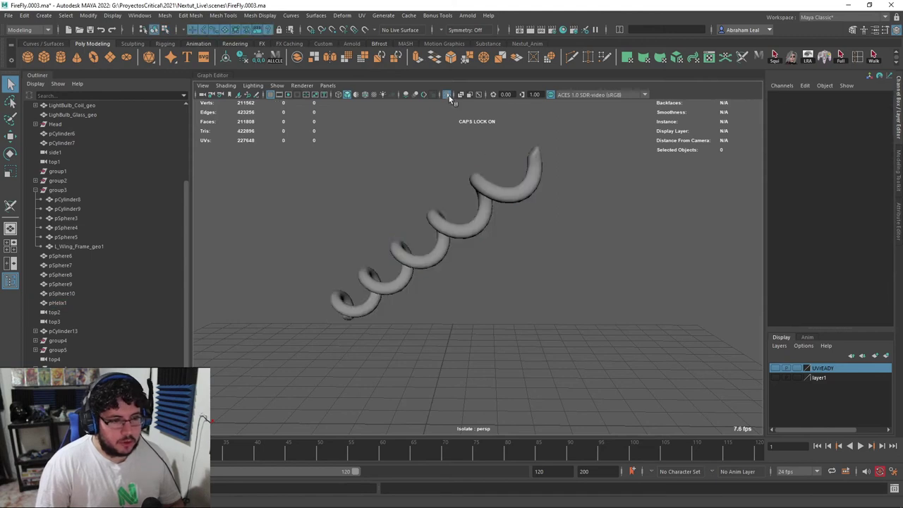
{"action": "scroll", "coordinate": [490, 223], "scroll_direction": "down", "scroll_amount": 5}
{"action": "scroll", "coordinate": [458, 286], "scroll_direction": "down", "scroll_amount": 3}
- Select the remaining old coils on the firefly's left legs and delete them
{"action": "left_click_drag", "start_coordinate": [501, 253], "coordinate": [520, 332], "text": "alt"}
{"action": "left_click", "coordinate": [520, 333]}
{"action": "left_click_drag", "start_coordinate": [418, 198], "coordinate": [518, 279], "text": "alt"}
{"action": "left_click", "coordinate": [484, 195]}
{"action": "left_click", "coordinate": [500, 299]}
{"action": "left_click_drag", "start_coordinate": [519, 279], "coordinate": [521, 256], "text": "alt"}
{"action": "left_click_drag", "start_coordinate": [521, 256], "coordinate": [494, 263], "text": "alt"}
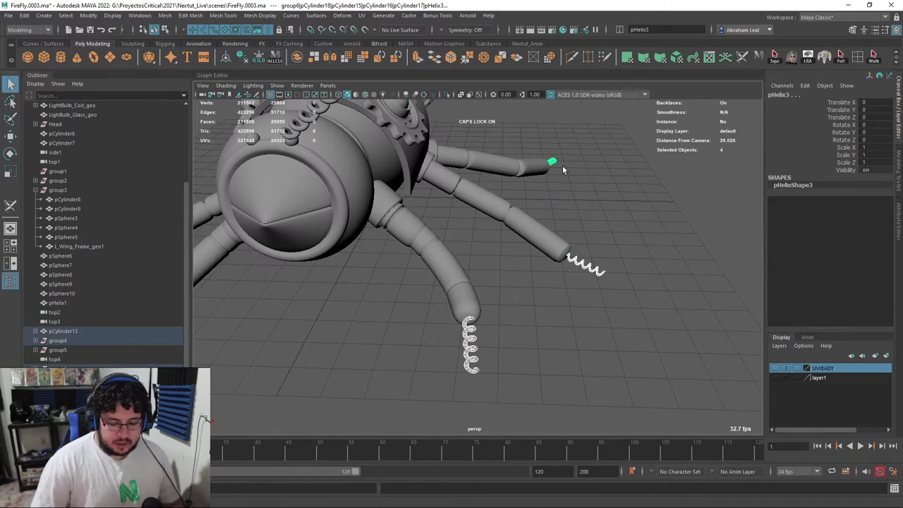
{"action": "key", "text": "Delete"}
- Duplicate the UV-mapped antenna coil, fit the copy onto the tip of the left front leg and scale it to 0.135 in Y
{"action": "left_click_drag", "start_coordinate": [367, 170], "coordinate": [396, 205], "text": "alt"}
{"action": "left_click", "coordinate": [384, 164]}
{"action": "left_click_drag", "start_coordinate": [384, 165], "coordinate": [467, 216], "text": "alt"}
{"action": "key", "text": "w"}
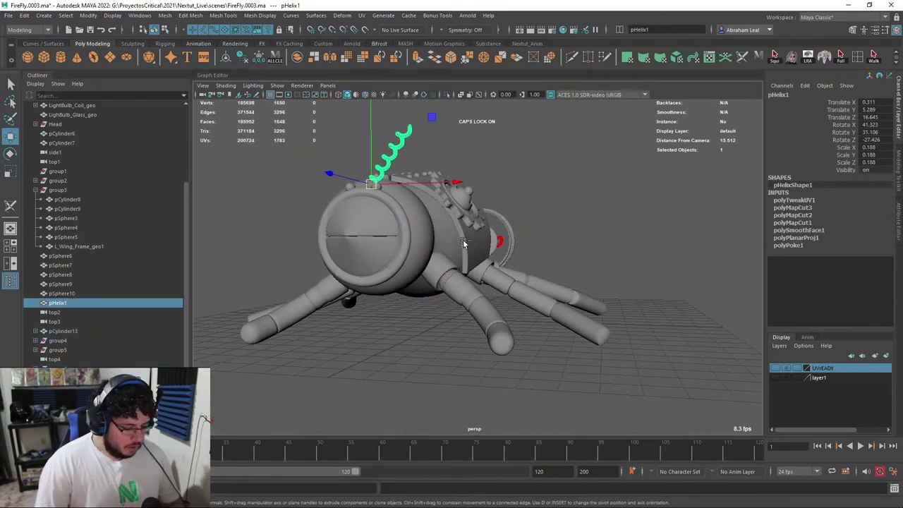
{"action": "key", "text": "ctrl+d"}
{"action": "middle_click_drag", "start_coordinate": [464, 243], "coordinate": [501, 350]}
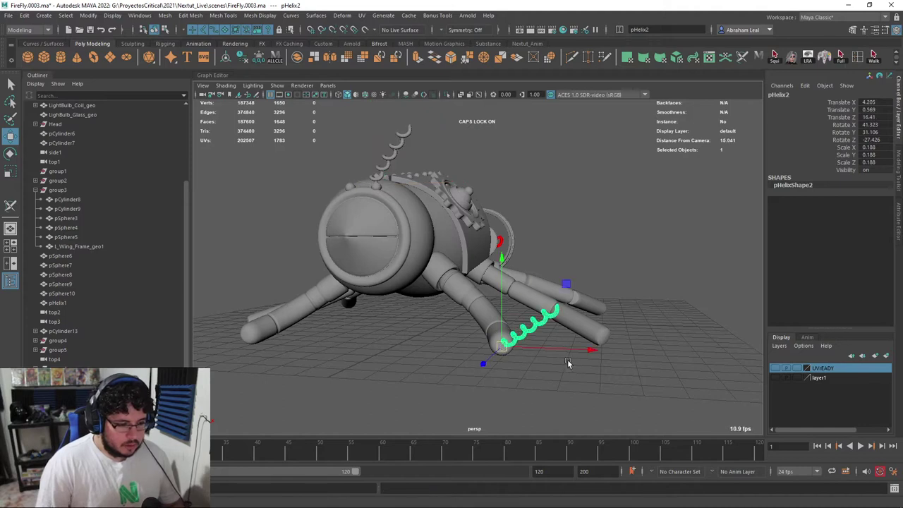
{"action": "key", "text": "e"}
{"action": "left_click_drag", "start_coordinate": [549, 356], "coordinate": [464, 318]}
{"action": "key", "text": "r"}
{"action": "left_click_drag", "start_coordinate": [406, 321], "coordinate": [682, 257]}
- Place another coil copy at the tip of the left middle leg and rotate it to follow the leg
{"action": "key", "text": "e"}
{"action": "key", "text": "w"}
{"action": "key", "text": "e"}
{"action": "left_click_drag", "start_coordinate": [640, 280], "coordinate": [623, 344]}
{"action": "scroll", "coordinate": [529, 311], "scroll_direction": "down", "scroll_amount": 4}
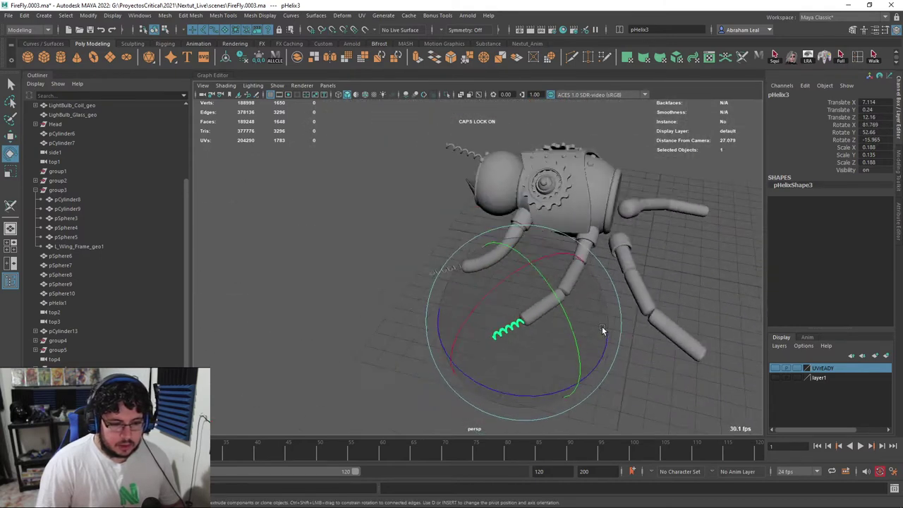
- Duplicate the middle-leg coil, move the copy to the tip of the left rear leg and rotate it in line with the leg
{"action": "middle_click_drag", "start_coordinate": [623, 344], "coordinate": [509, 274], "text": "alt"}
{"action": "key", "text": "ctrl+d"}
{"action": "key", "text": "w"}
{"action": "left_click_drag", "start_coordinate": [537, 299], "coordinate": [536, 280], "text": "alt"}
{"action": "scroll", "coordinate": [595, 276], "scroll_direction": "up", "scroll_amount": 5}
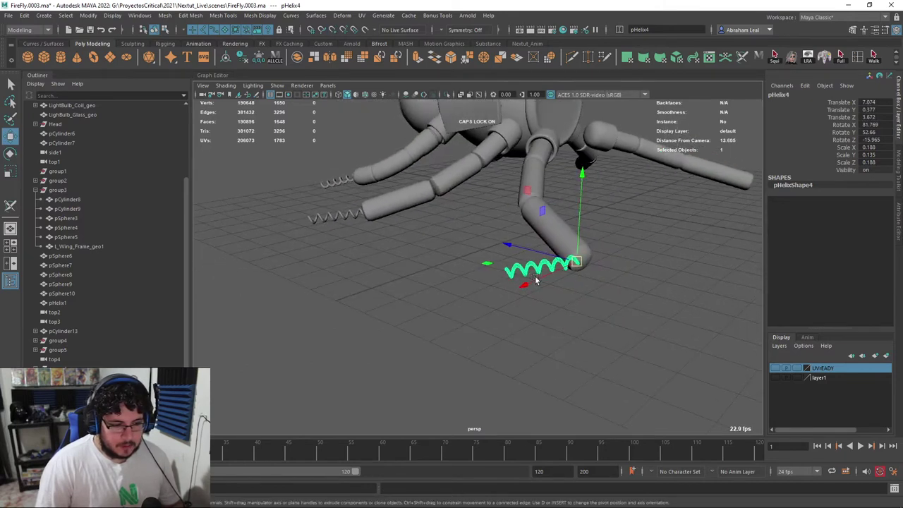
{"action": "middle_click_drag", "start_coordinate": [536, 280], "coordinate": [462, 274], "text": "alt"}
{"action": "key", "text": "e"}
{"action": "left_click_drag", "start_coordinate": [497, 300], "coordinate": [630, 290]}
{"action": "left_click_drag", "start_coordinate": [552, 256], "coordinate": [451, 262]}
{"action": "key", "text": "w"}
{"action": "key", "text": "e"}
{"action": "left_click_drag", "start_coordinate": [374, 223], "coordinate": [359, 193]}
{"action": "left_click", "coordinate": [266, 154]}
- Select the three leg coils and the antenna coil, delete their history and freeze their transformations
{"action": "scroll", "coordinate": [395, 226], "scroll_direction": "down", "scroll_amount": 7}
{"action": "left_click_drag", "start_coordinate": [395, 225], "coordinate": [611, 230], "text": "alt"}
{"action": "key", "text": "q"}
{"action": "left_click", "coordinate": [593, 236]}
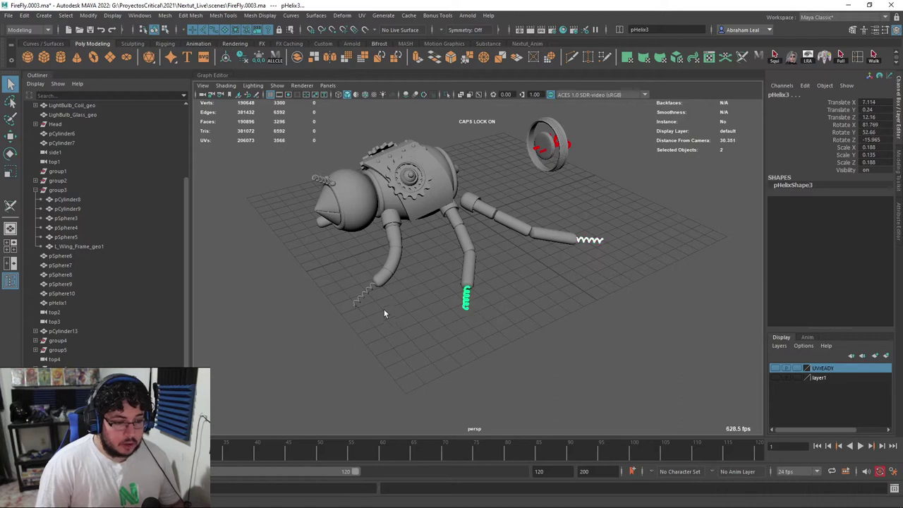
{"action": "left_click_drag", "start_coordinate": [351, 283], "coordinate": [640, 222], "text": "alt"}
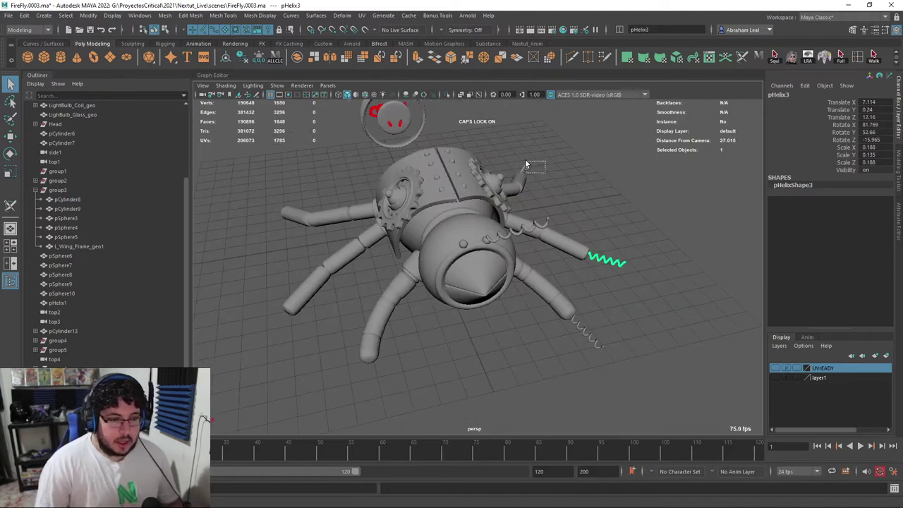
{"action": "left_click_drag", "start_coordinate": [545, 173], "coordinate": [525, 163], "text": "shift"}
{"action": "left_click_drag", "start_coordinate": [525, 163], "coordinate": [605, 273], "text": "alt"}
{"action": "left_click_drag", "start_coordinate": [501, 210], "coordinate": [558, 160], "text": "alt"}
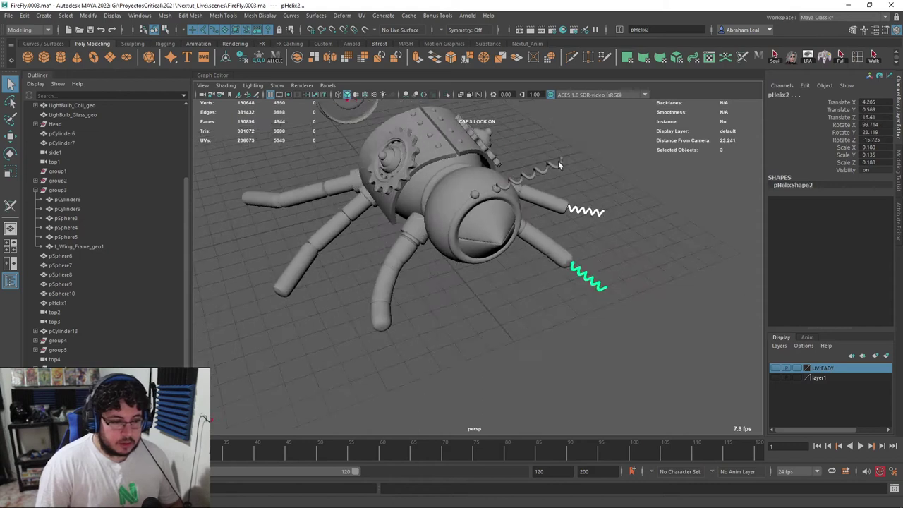
{"action": "left_click", "coordinate": [556, 162]}
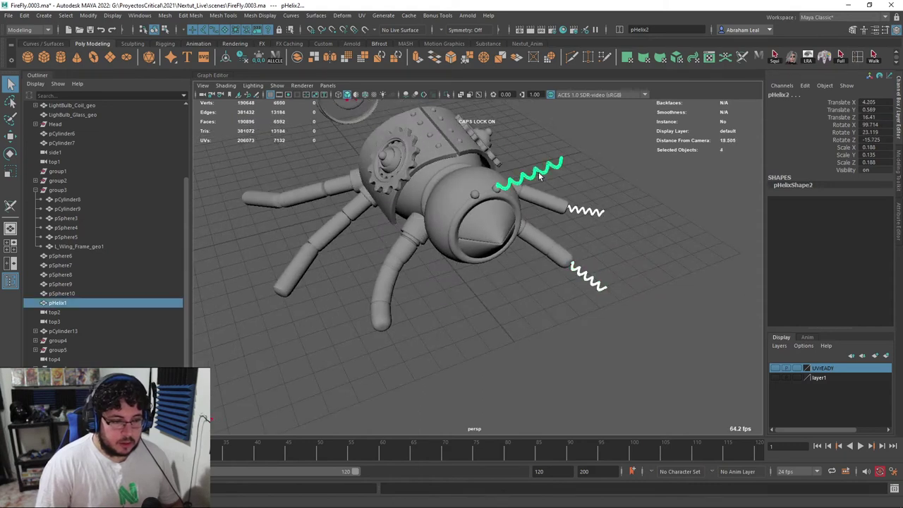
{"action": "left_click", "coordinate": [242, 58]}
- Mirror the four selected coils across the world X axis, combined with the originals and with border vertices merged
{"action": "left_click_drag", "start_coordinate": [508, 184], "coordinate": [590, 165], "text": "alt"}
{"action": "right_click", "coordinate": [572, 157], "text": "shift"}
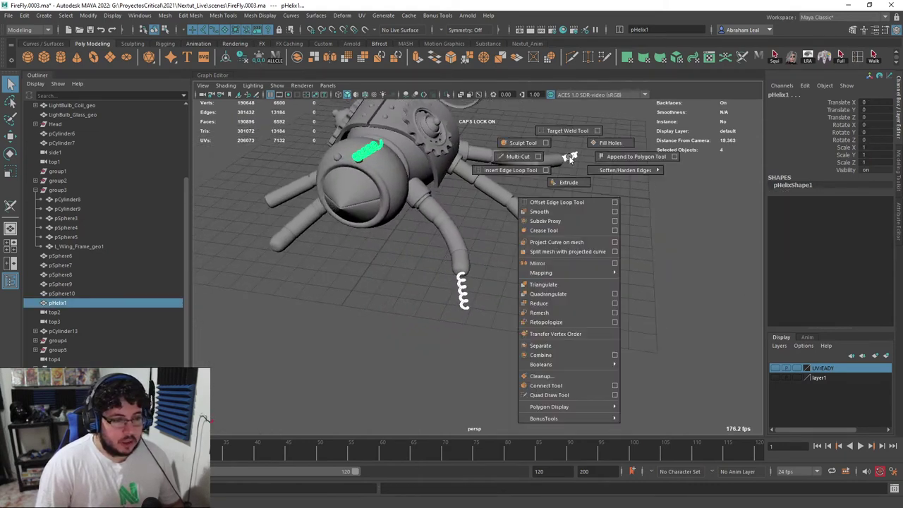
{"action": "left_click", "coordinate": [614, 263]}
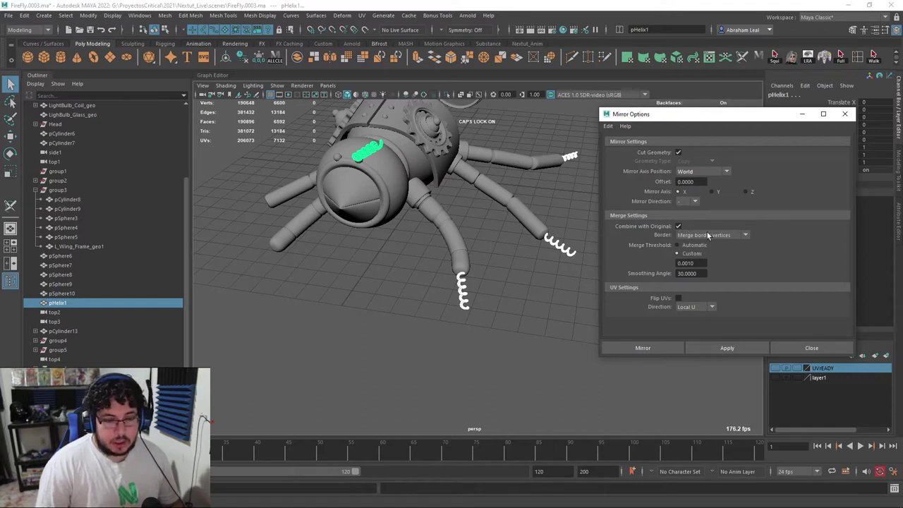
{"action": "left_click", "coordinate": [729, 350]}
{"action": "scroll", "coordinate": [465, 289], "scroll_direction": "down", "scroll_amount": 5}
{"action": "left_click_drag", "start_coordinate": [465, 289], "coordinate": [440, 217], "text": "alt"}
- Rename all the mirrored coils on the head and legs with the base name Antenna_
{"action": "left_click", "coordinate": [513, 325]}
{"action": "left_click", "coordinate": [518, 273]}
{"action": "key", "text": "q"}
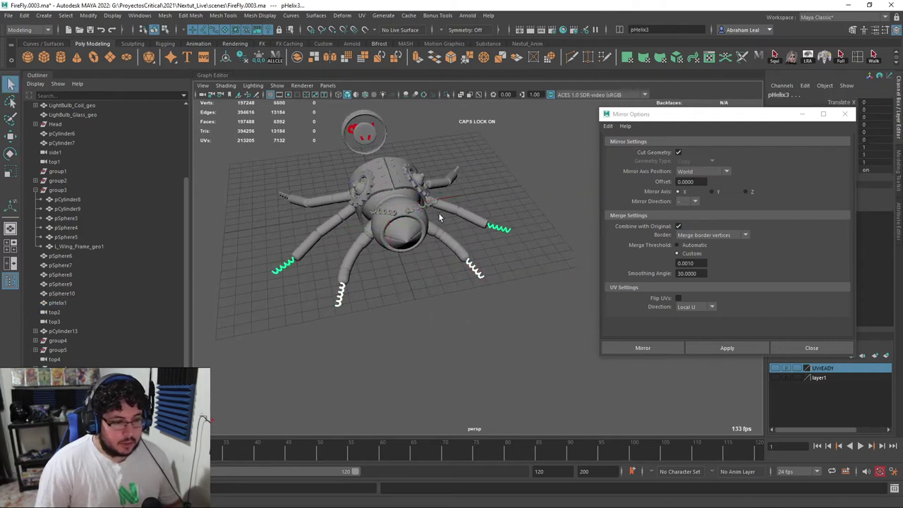
{"action": "left_click", "coordinate": [430, 205], "text": "shift"}
{"action": "left_click", "coordinate": [457, 168], "text": "shift"}
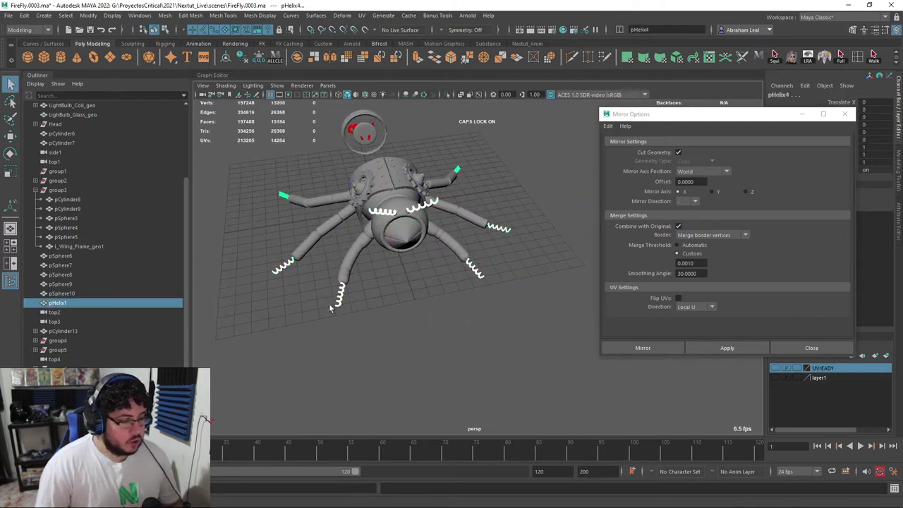
{"action": "left_click_drag", "start_coordinate": [463, 236], "coordinate": [507, 217], "text": "alt"}
{"action": "left_click", "coordinate": [845, 113]}
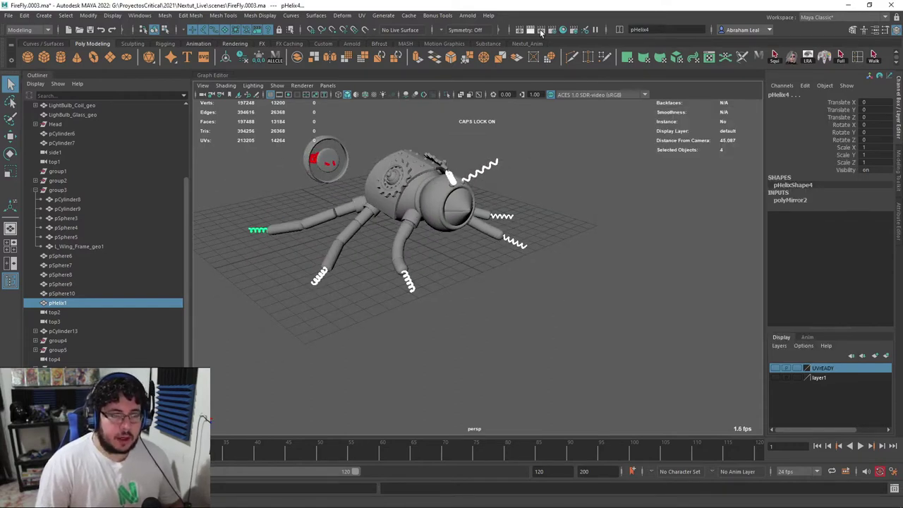
{"action": "left_click", "coordinate": [615, 31]}
{"action": "left_click", "coordinate": [629, 33]}
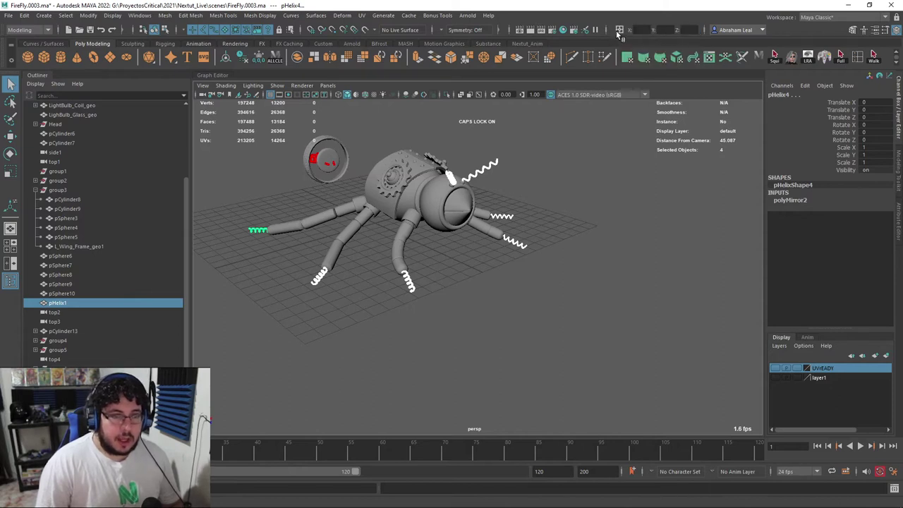
{"action": "left_click", "coordinate": [619, 32]}
{"action": "left_click", "coordinate": [640, 54]}
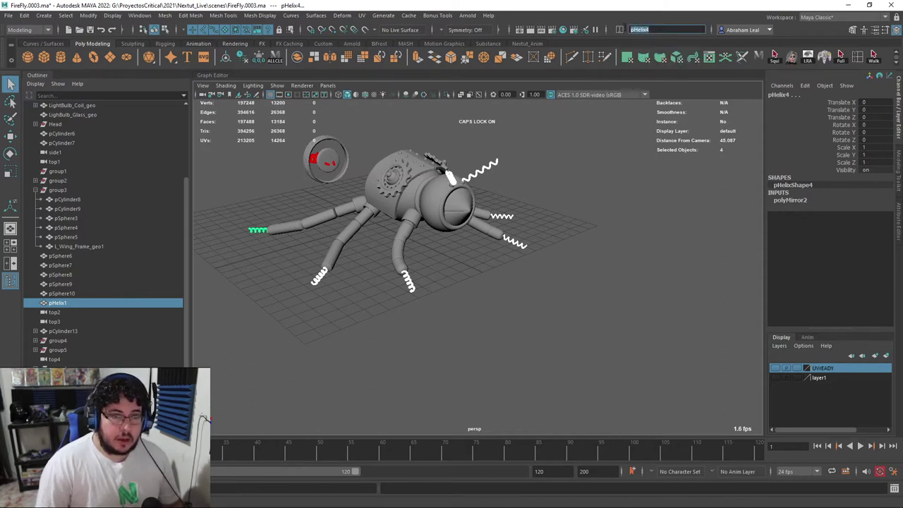
{"action": "type", "text": "HNTENA"}
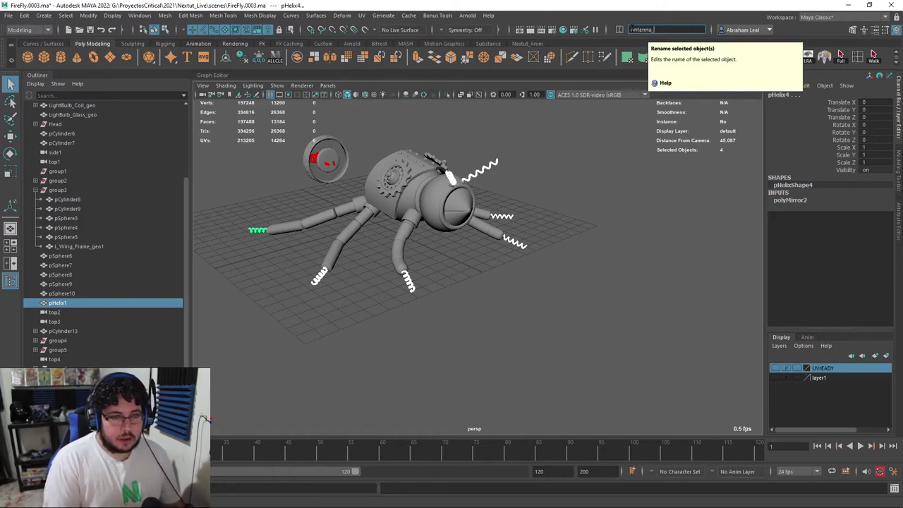
{"action": "scroll", "coordinate": [419, 325], "scroll_direction": "down", "scroll_amount": 2}
{"action": "scroll", "coordinate": [140, 355], "scroll_direction": "down", "scroll_amount": 2}
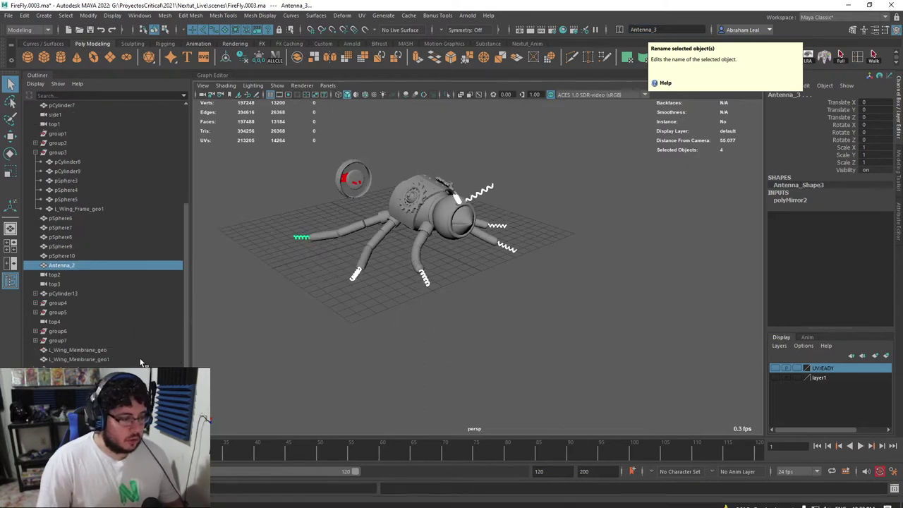
- Rename the front-leg coil pair as Antenna_0
{"action": "left_click_drag", "start_coordinate": [349, 291], "coordinate": [426, 314], "text": "alt"}
{"action": "scroll", "coordinate": [427, 314], "scroll_direction": "up", "scroll_amount": 3}
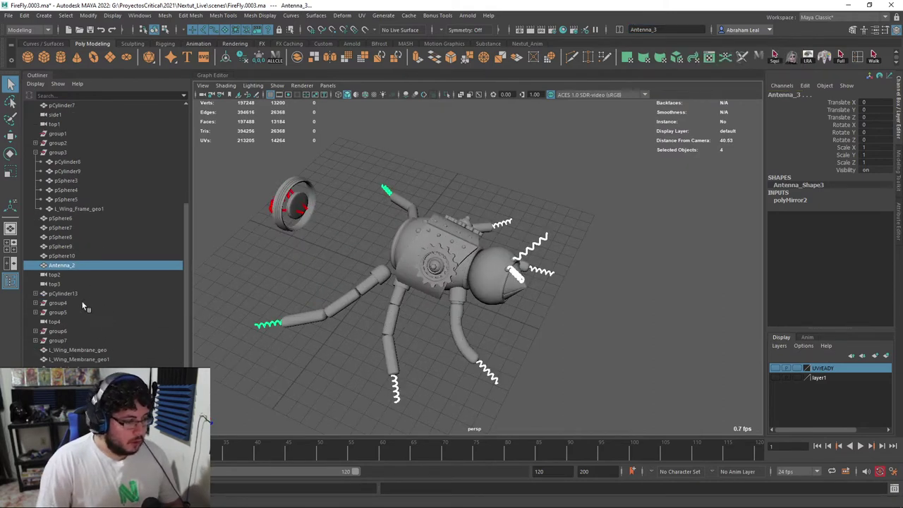
{"action": "double_click", "coordinate": [74, 396]}
{"action": "type", "text": "0"}
{"action": "key", "text": "Return"}
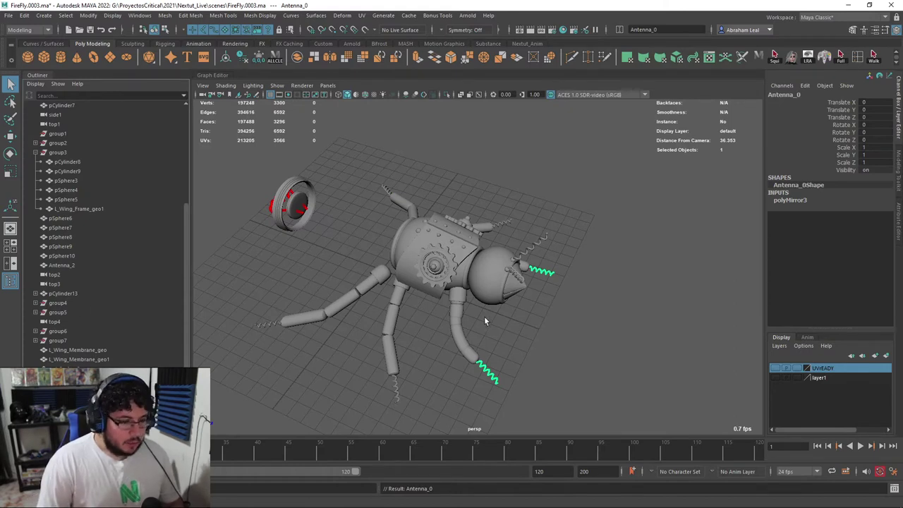
- Select all the antenna and leg coils and add them to the hidden UVrEADY layer
{"action": "left_click_drag", "start_coordinate": [553, 292], "coordinate": [520, 278], "text": "alt"}
{"action": "left_click", "coordinate": [504, 238], "text": "shift"}
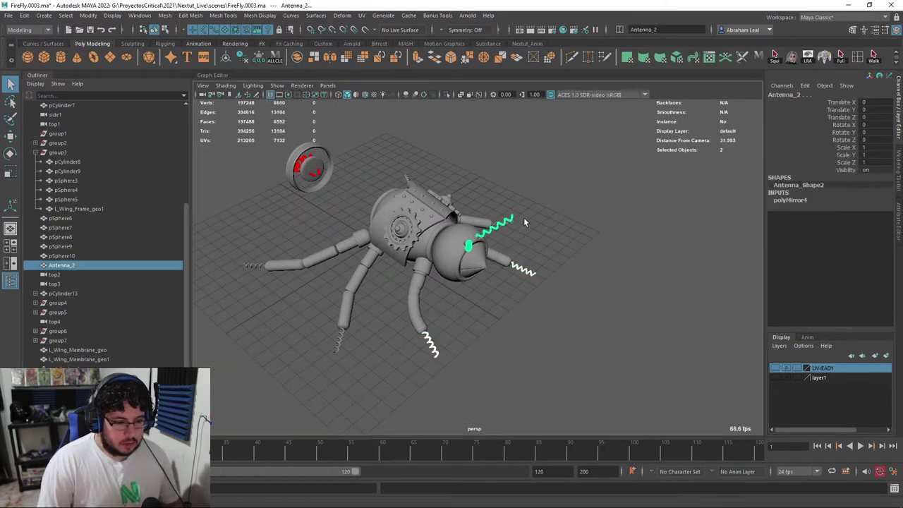
{"action": "left_click_drag", "start_coordinate": [505, 239], "coordinate": [508, 239], "text": "alt"}
{"action": "left_click_drag", "start_coordinate": [395, 172], "coordinate": [585, 223], "text": "alt"}
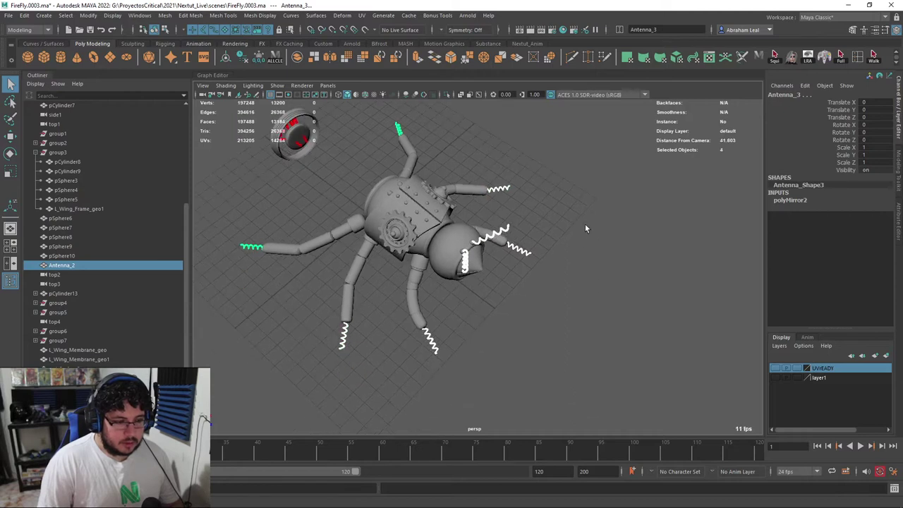
{"action": "right_click", "coordinate": [822, 368]}
{"action": "left_click", "coordinate": [825, 389]}
{"action": "left_click_drag", "start_coordinate": [580, 304], "coordinate": [636, 254], "text": "alt"}
{"action": "left_click", "coordinate": [637, 254]}
- Select the large outer ring behind the firefly's body, frame it and bring it back to its unsmoothed low-poly mesh
{"action": "left_click_drag", "start_coordinate": [488, 271], "coordinate": [525, 299], "text": "alt"}
{"action": "middle_click_drag", "start_coordinate": [351, 252], "coordinate": [450, 290], "text": "alt"}
{"action": "right_click_drag", "start_coordinate": [451, 290], "coordinate": [448, 342], "text": "alt"}
{"action": "left_click", "coordinate": [384, 200]}
{"action": "key", "text": "f"}
{"action": "left_click_drag", "start_coordinate": [446, 220], "coordinate": [557, 191], "text": "alt"}
{"action": "key", "text": "1"}
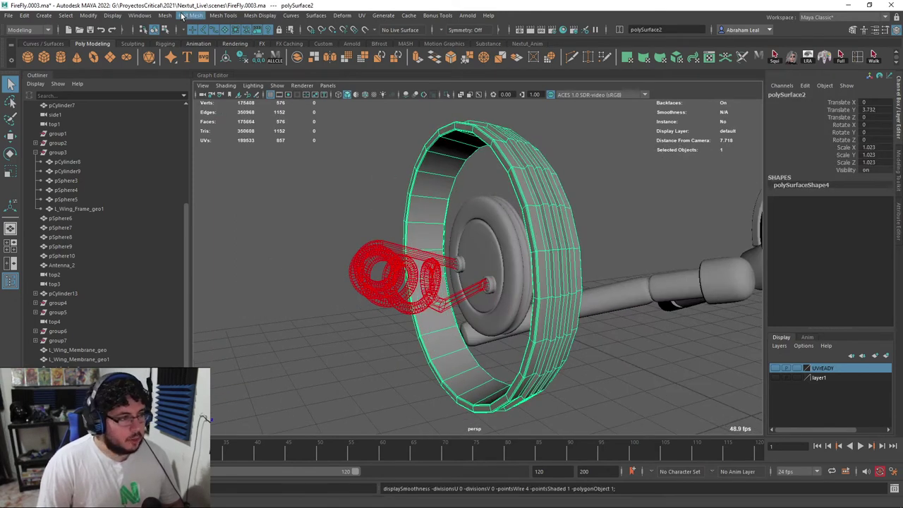
- Smooth the large outer ring's mesh with one division
{"action": "left_click", "coordinate": [169, 16]}
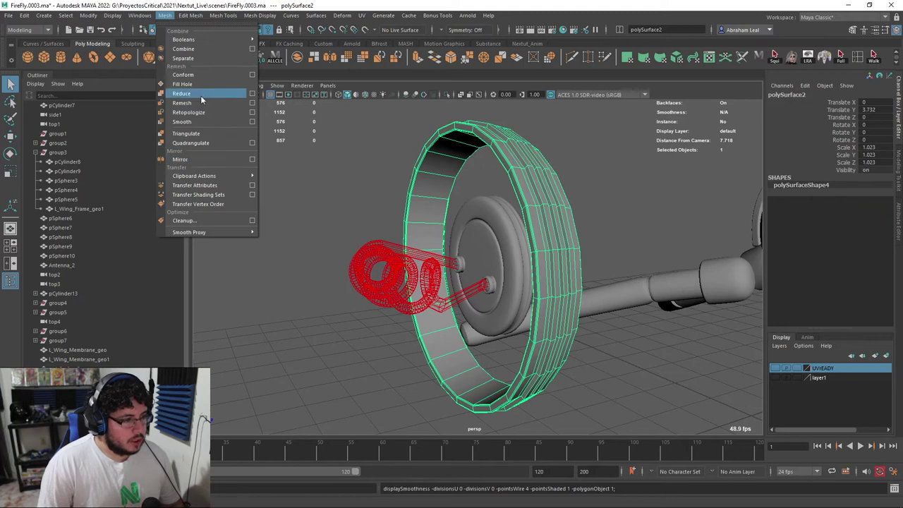
{"action": "left_click", "coordinate": [180, 121]}
{"action": "left_click", "coordinate": [405, 175]}
{"action": "left_click", "coordinate": [434, 180]}
- Delete the smoothed ring's existing UVs, give it a new planar UV projection and reselect the ring
{"action": "left_click", "coordinate": [366, 16]}
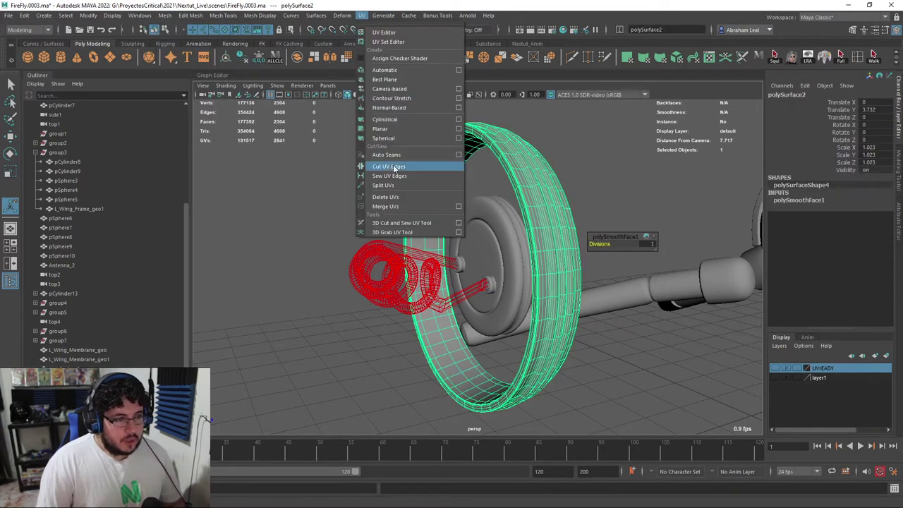
{"action": "left_click", "coordinate": [395, 205]}
{"action": "left_click", "coordinate": [361, 15]}
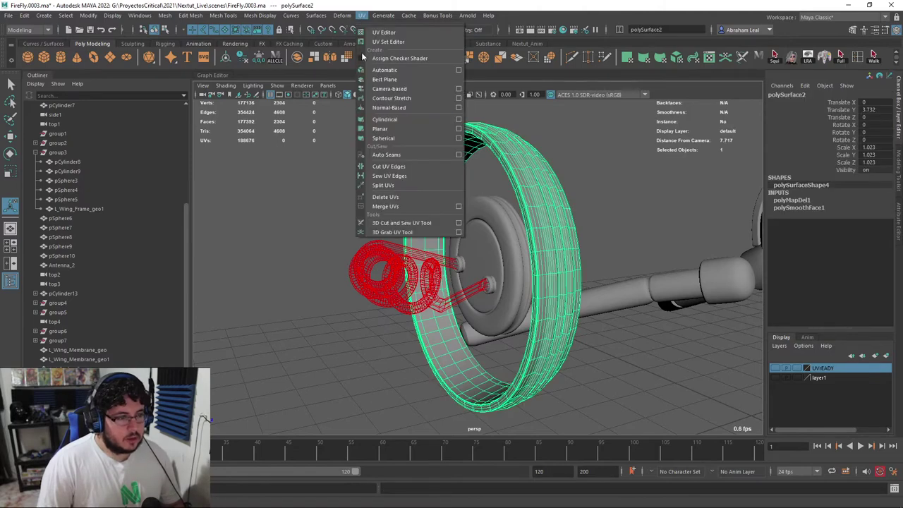
{"action": "left_click", "coordinate": [387, 127]}
{"action": "key", "text": "q"}
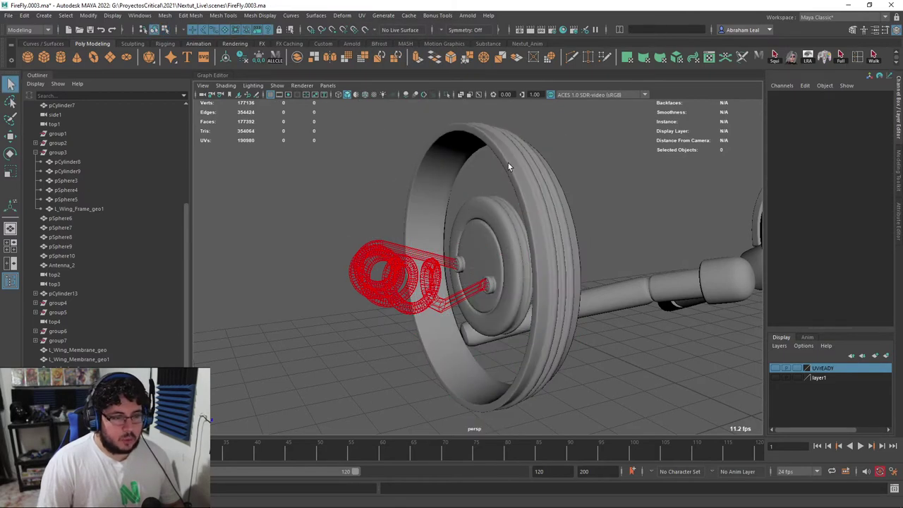
{"action": "left_click", "coordinate": [510, 163]}
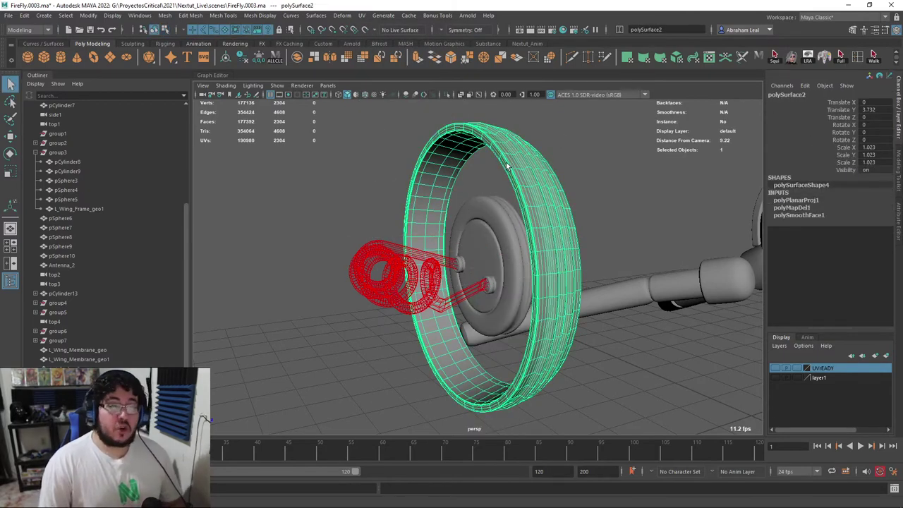
- Cut the ring's UVs in 3D along its rim edge loops and once crosswise through the band
{"action": "left_click_drag", "start_coordinate": [452, 154], "coordinate": [406, 90], "text": "alt"}
{"action": "left_click", "coordinate": [361, 15]}
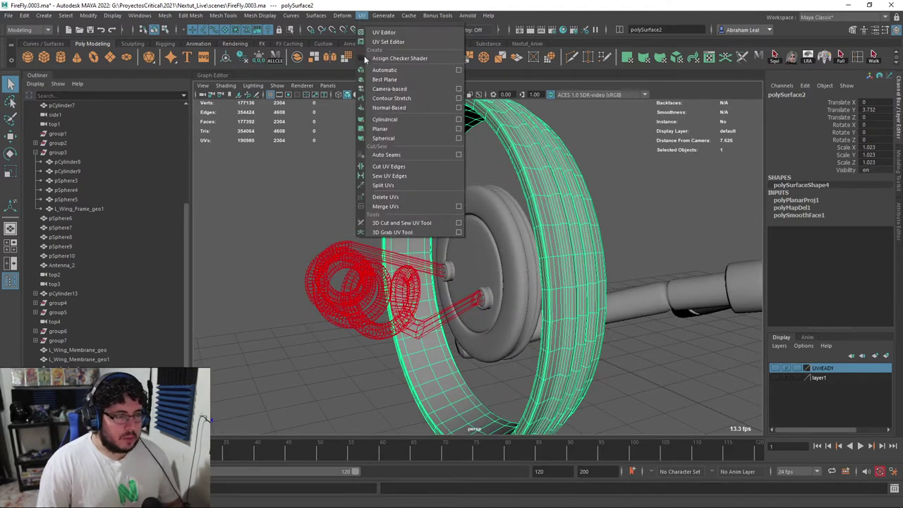
{"action": "left_click", "coordinate": [405, 224]}
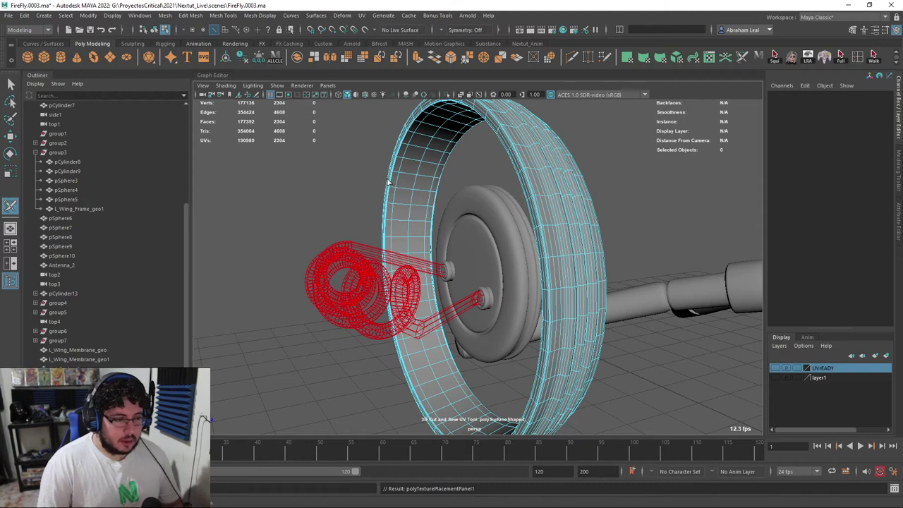
{"action": "scroll", "coordinate": [387, 185], "scroll_direction": "up", "scroll_amount": 8}
{"action": "left_click_drag", "start_coordinate": [398, 171], "coordinate": [509, 227]}
{"action": "left_click_drag", "start_coordinate": [621, 273], "coordinate": [421, 238], "text": "alt"}
{"action": "left_click_drag", "start_coordinate": [471, 260], "coordinate": [393, 297], "text": "alt"}
{"action": "double_click", "coordinate": [406, 281]}
{"action": "scroll", "coordinate": [421, 272], "scroll_direction": "down", "scroll_amount": 3}
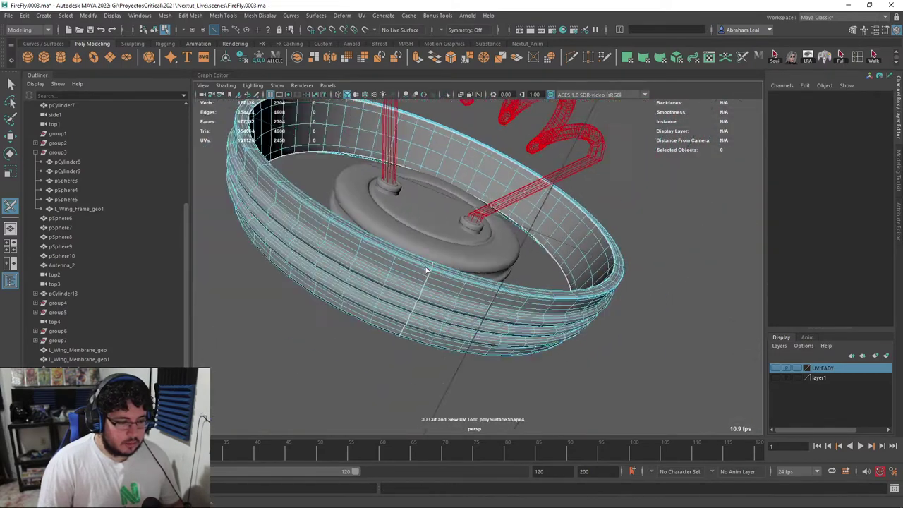
{"action": "left_click_drag", "start_coordinate": [427, 268], "coordinate": [477, 249], "text": "alt"}
{"action": "key", "text": "q"}
- Unfold the ring's cut UV shells in the UV Editor and check the unfolded strips
{"action": "left_click", "coordinate": [624, 169]}
{"action": "left_click", "coordinate": [560, 206]}
{"action": "left_click_drag", "start_coordinate": [559, 202], "coordinate": [364, 281], "text": "alt"}
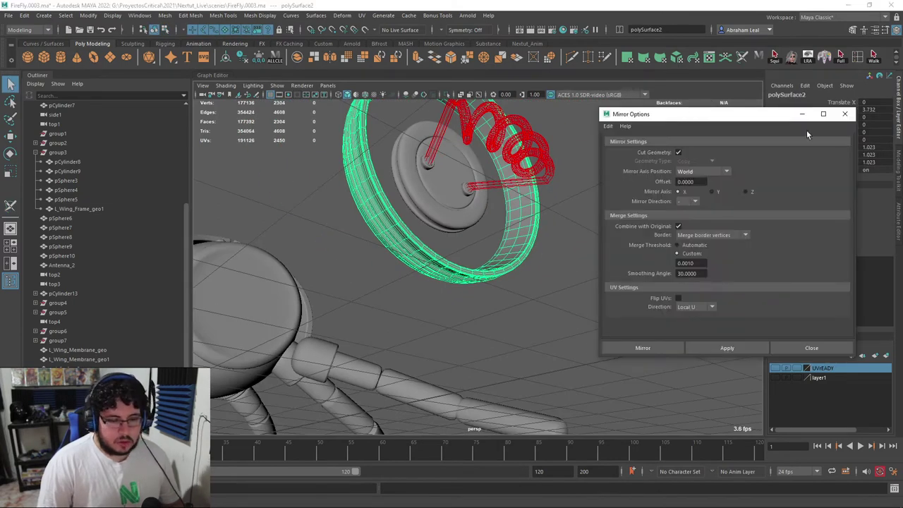
{"action": "left_click", "coordinate": [844, 114]}
{"action": "left_click", "coordinate": [360, 15]}
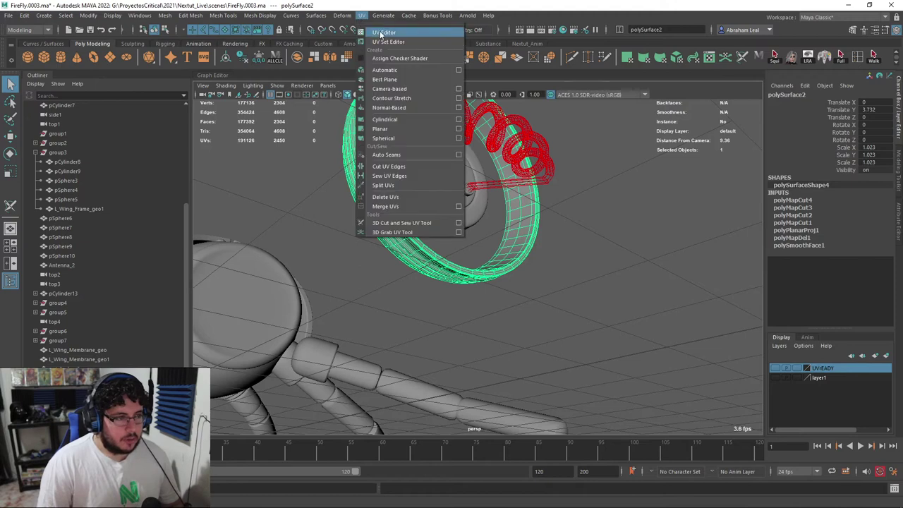
{"action": "left_click", "coordinate": [378, 31]}
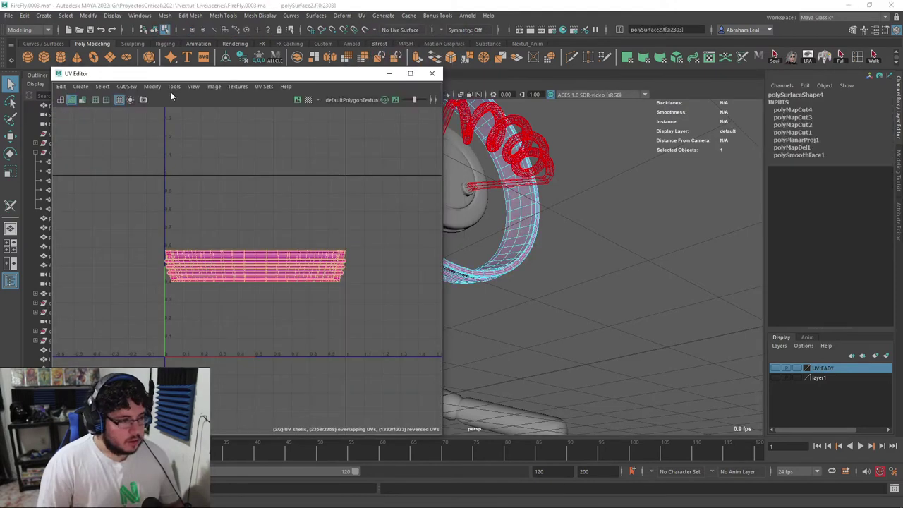
{"action": "left_click", "coordinate": [152, 86]}
{"action": "left_click", "coordinate": [173, 381]}
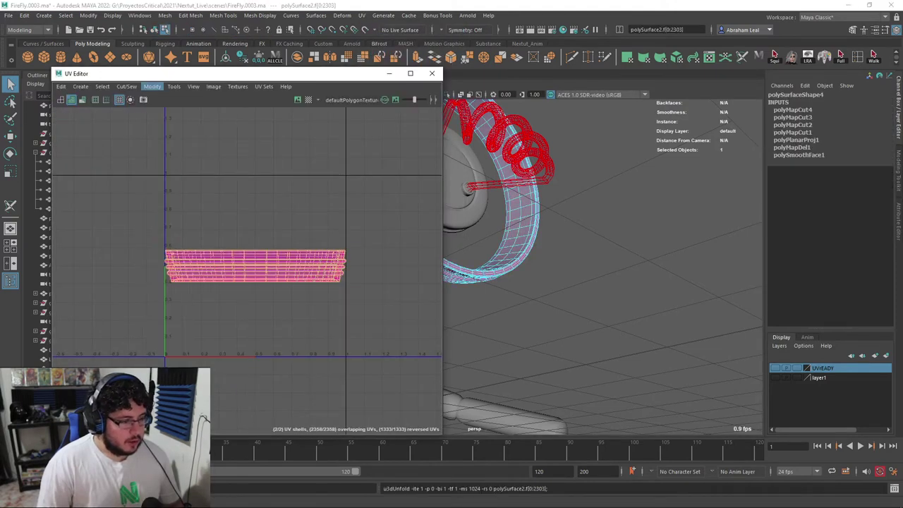
{"action": "left_click", "coordinate": [298, 214]}
{"action": "scroll", "coordinate": [251, 251], "scroll_direction": "down", "scroll_amount": 3}
{"action": "middle_click_drag", "start_coordinate": [254, 251], "coordinate": [307, 237], "text": "alt"}
{"action": "scroll", "coordinate": [353, 235], "scroll_direction": "up", "scroll_amount": 4}
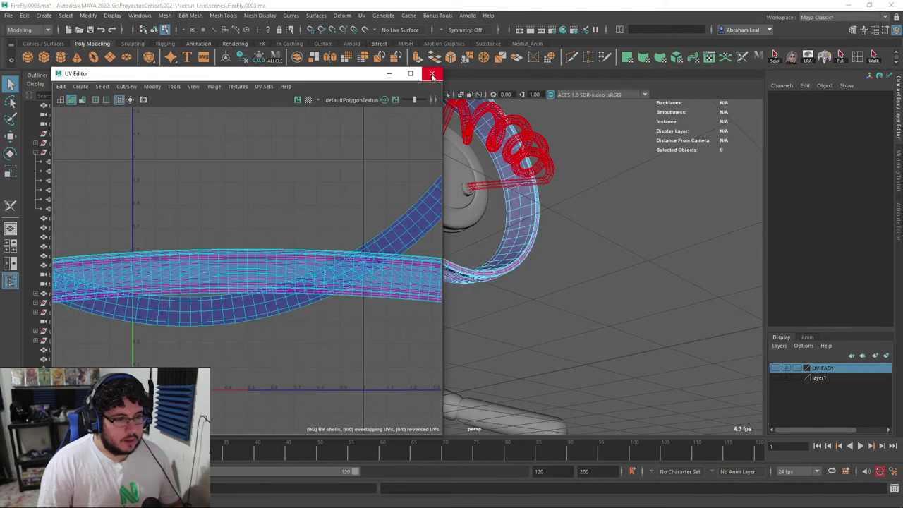
- Close the UV Editor, return the outer ring to object mode and select the whole ring
{"action": "left_click", "coordinate": [433, 75]}
{"action": "right_click_drag", "start_coordinate": [509, 237], "coordinate": [600, 177]}
{"action": "left_click_drag", "start_coordinate": [600, 178], "coordinate": [509, 256], "text": "alt"}
{"action": "left_click", "coordinate": [499, 243]}
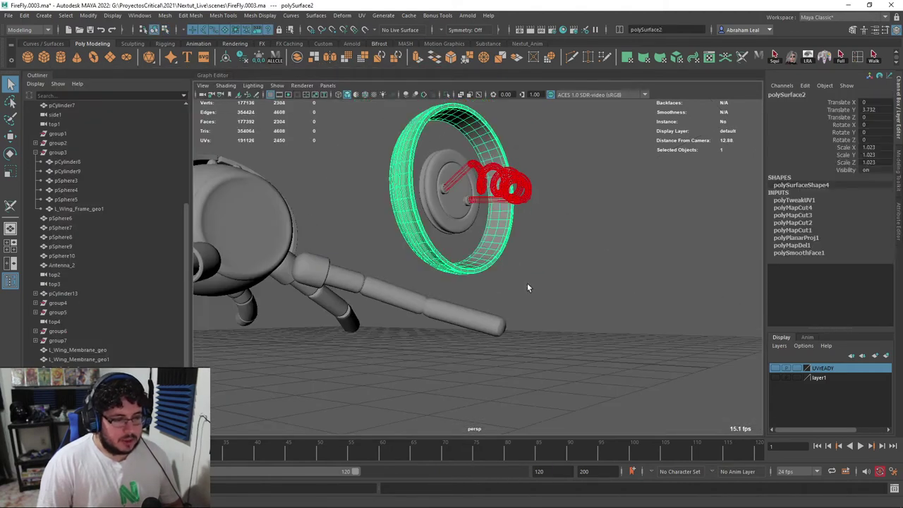
{"action": "right_click", "coordinate": [832, 378]}
{"action": "left_click", "coordinate": [685, 270]}
{"action": "left_click", "coordinate": [446, 125]}
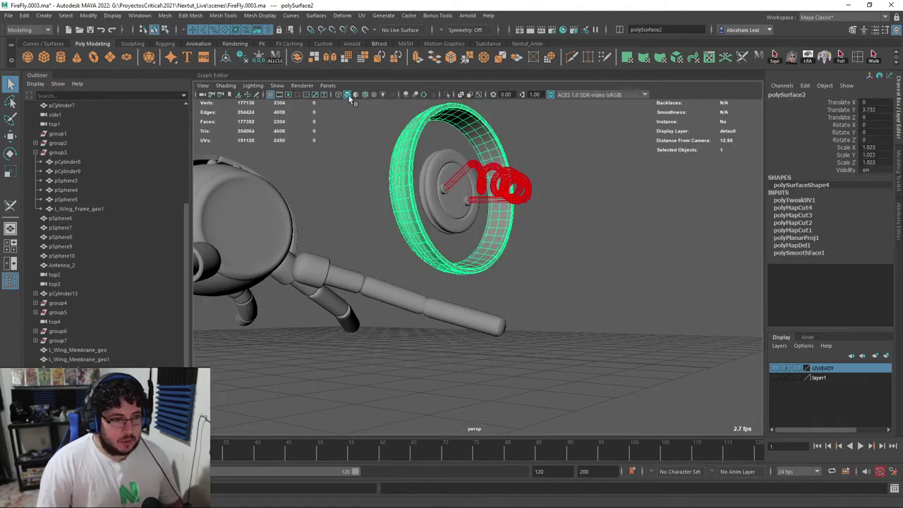
- Freeze the outer ring's transforms, clear its construction history and rename it Lightbulb_socket
{"action": "left_click", "coordinate": [258, 57]}
{"action": "left_click", "coordinate": [789, 96]}
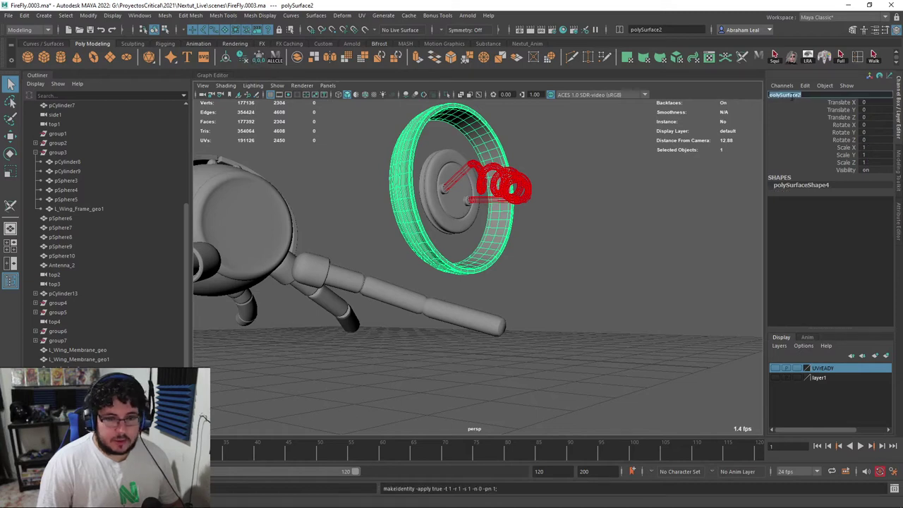
{"action": "type", "text": "L"}
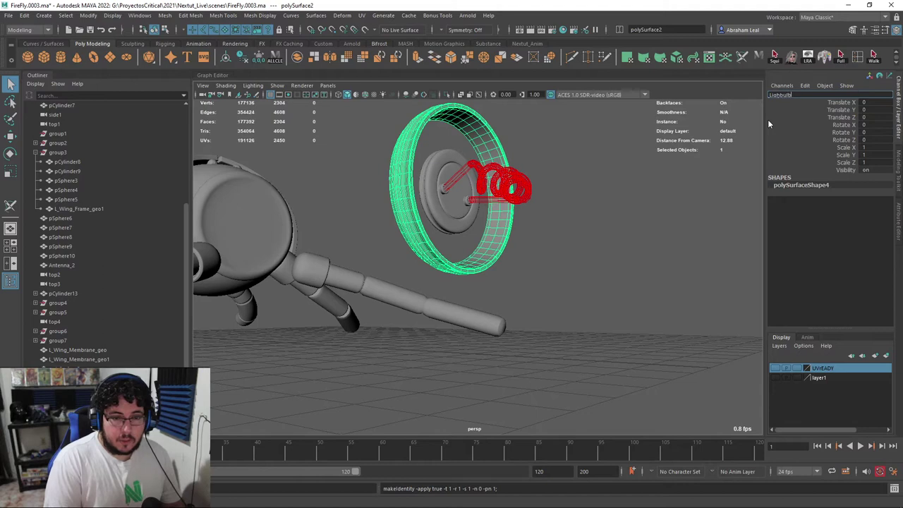
{"action": "type", "text": "ighbulb_socket"}
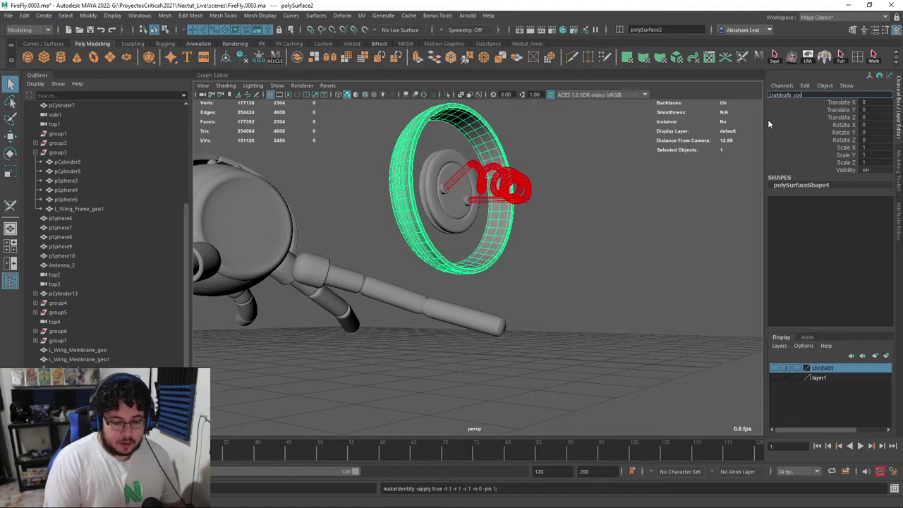
{"action": "key", "text": "Return"}
- Add the outer ring to the UVREADY display layer
{"action": "right_click", "coordinate": [825, 369]}
{"action": "left_click", "coordinate": [835, 390]}
{"action": "left_click", "coordinate": [455, 203]}
- Turn off the smooth mesh preview on the large disc behind the filament
{"action": "left_click_drag", "start_coordinate": [455, 203], "coordinate": [474, 236], "text": "alt"}
{"action": "right_click_drag", "start_coordinate": [475, 236], "coordinate": [691, 388], "text": "alt"}
{"action": "middle_click_drag", "start_coordinate": [424, 176], "coordinate": [478, 303], "text": "alt"}
{"action": "right_click_drag", "start_coordinate": [477, 303], "coordinate": [537, 310], "text": "alt"}
{"action": "left_click", "coordinate": [398, 171]}
{"action": "left_click", "coordinate": [393, 243]}
{"action": "left_click", "coordinate": [479, 184]}
{"action": "left_click", "coordinate": [435, 247]}
{"action": "left_click", "coordinate": [398, 187]}
{"action": "left_click_drag", "start_coordinate": [399, 189], "coordinate": [411, 237], "text": "alt"}
{"action": "left_click", "coordinate": [409, 214]}
{"action": "key", "text": "1"}
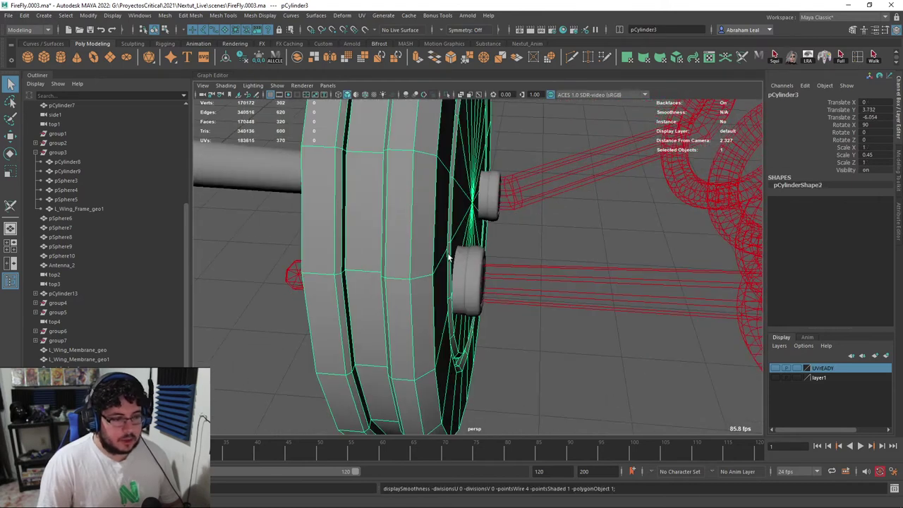
- Apply Mesh Smooth to the large disc and the two small cylinders holding the filament
{"action": "right_click_drag", "start_coordinate": [464, 261], "coordinate": [295, 226], "text": "alt"}
{"action": "left_click", "coordinate": [457, 258]}
{"action": "left_click", "coordinate": [480, 237]}
{"action": "left_click", "coordinate": [459, 254], "text": "shift"}
{"action": "left_click", "coordinate": [409, 211], "text": "shift"}
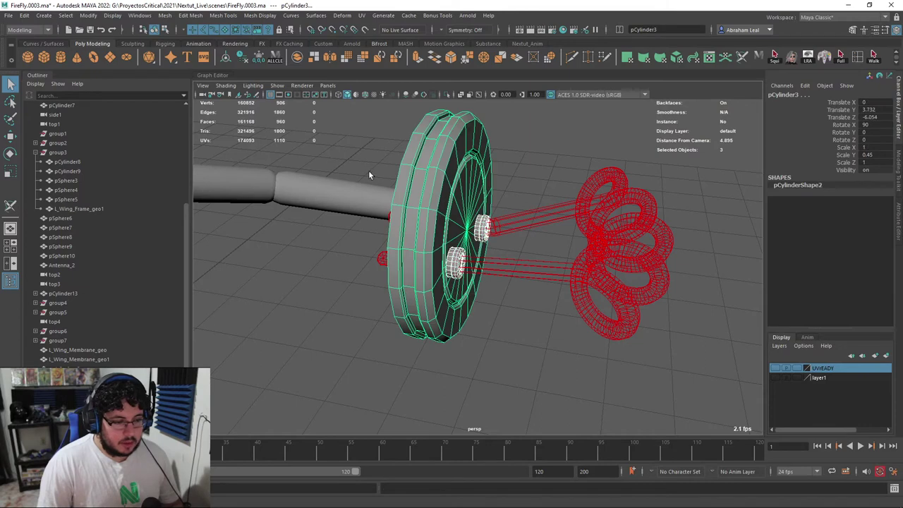
{"action": "left_click", "coordinate": [170, 15]}
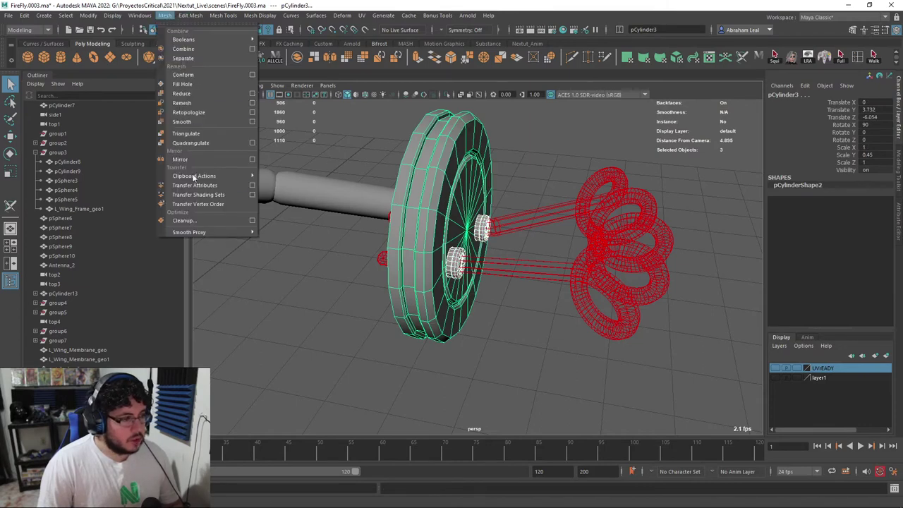
{"action": "left_click", "coordinate": [185, 123]}
{"action": "left_click", "coordinate": [561, 183]}
- Isolate the large disc and give it a planar UV projection
{"action": "left_click", "coordinate": [421, 180]}
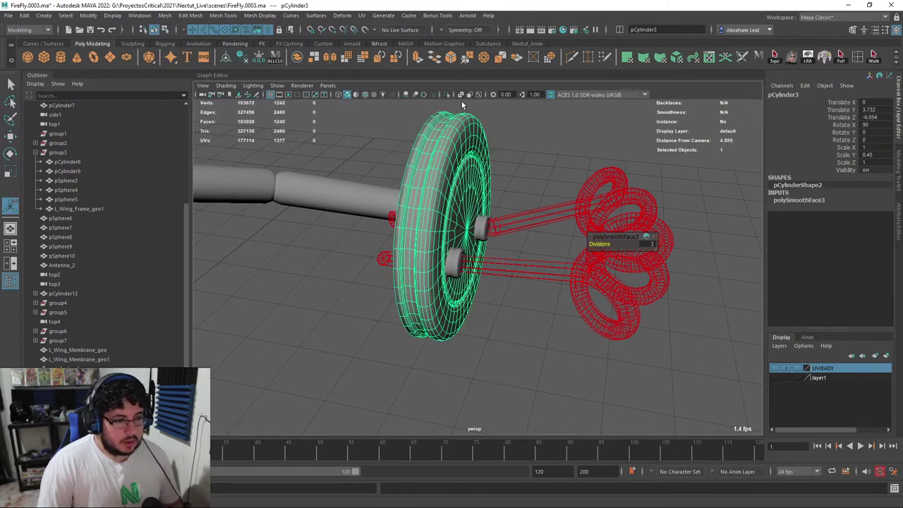
{"action": "left_click", "coordinate": [447, 95]}
{"action": "left_click", "coordinate": [361, 15]}
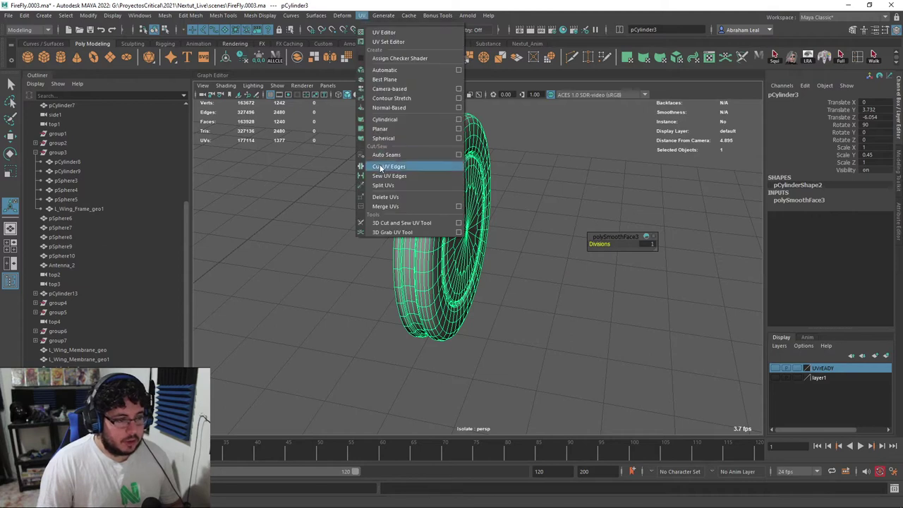
{"action": "left_click", "coordinate": [385, 128]}
{"action": "key", "text": "q"}
{"action": "right_click_drag", "start_coordinate": [463, 154], "coordinate": [484, 145]}
{"action": "left_click", "coordinate": [483, 147]}
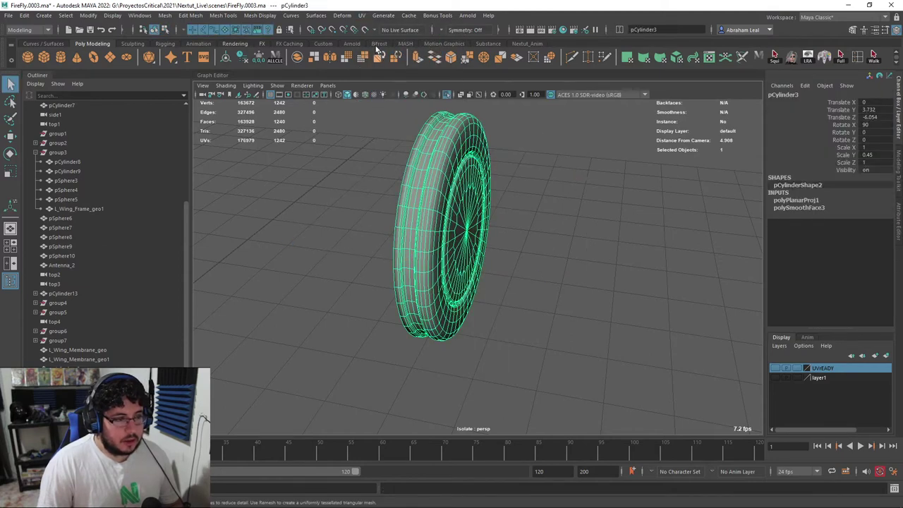
- Cut a UV seam along the edge loop around the disc's rear rim with the 3D Cut and Sew UV Tool
{"action": "left_click", "coordinate": [363, 18]}
{"action": "left_click", "coordinate": [384, 225]}
{"action": "left_click_drag", "start_coordinate": [429, 223], "coordinate": [515, 256], "text": "alt"}
{"action": "right_click_drag", "start_coordinate": [515, 255], "coordinate": [522, 272], "text": "alt"}
{"action": "double_click", "coordinate": [492, 184]}
{"action": "left_click_drag", "start_coordinate": [526, 195], "coordinate": [424, 184], "text": "alt"}
{"action": "middle_click_drag", "start_coordinate": [423, 183], "coordinate": [515, 296], "text": "alt"}
{"action": "right_click_drag", "start_coordinate": [514, 296], "coordinate": [545, 310], "text": "alt"}
{"action": "scroll", "coordinate": [544, 306], "scroll_direction": "down", "scroll_amount": 4}
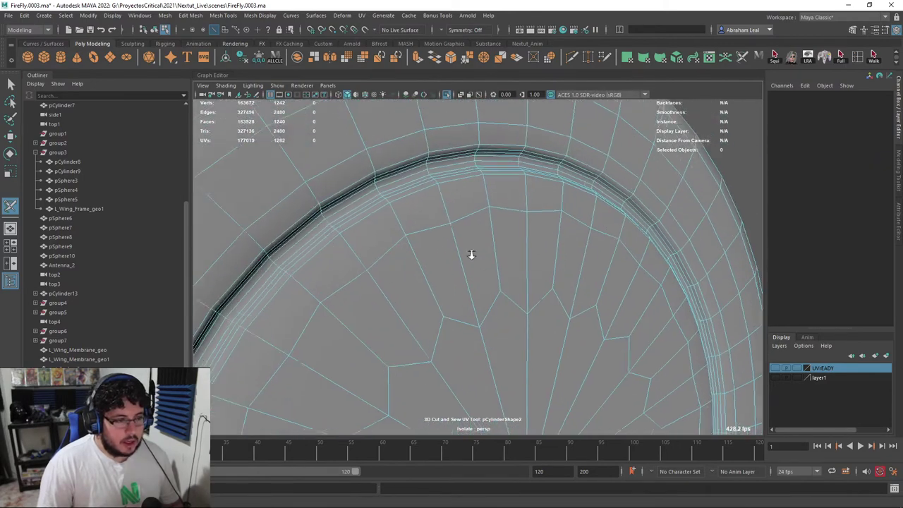
{"action": "left_click_drag", "start_coordinate": [375, 192], "coordinate": [470, 224], "text": "alt"}
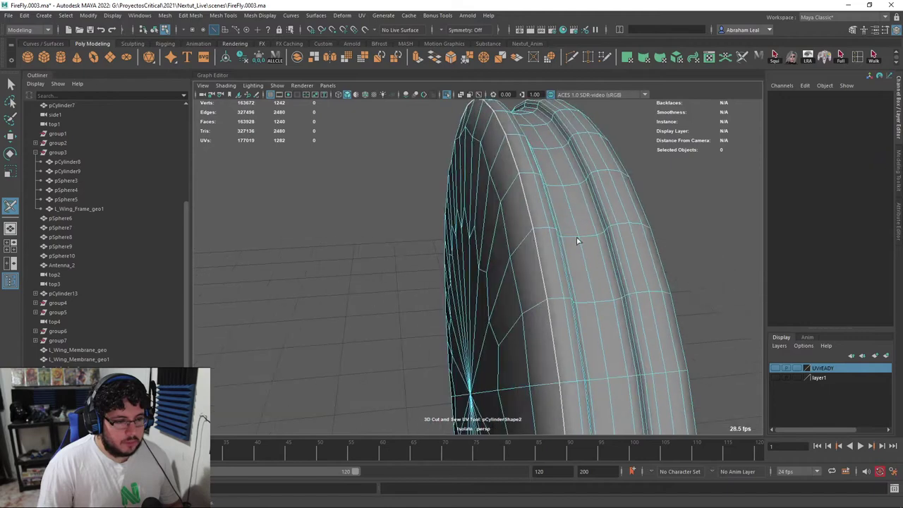
{"action": "key", "text": "q"}
{"action": "right_click_drag", "start_coordinate": [470, 224], "coordinate": [431, 196]}
- Select all of the disc's faces in the UV Editor and unfold them
{"action": "scroll", "coordinate": [431, 196], "scroll_direction": "down", "scroll_amount": 4}
{"action": "right_click_drag", "start_coordinate": [419, 302], "coordinate": [434, 285]}
{"action": "left_click", "coordinate": [365, 17]}
{"action": "left_click", "coordinate": [379, 34]}
{"action": "scroll", "coordinate": [265, 194], "scroll_direction": "down", "scroll_amount": 3}
{"action": "right_click_drag", "start_coordinate": [256, 214], "coordinate": [254, 240]}
{"action": "left_click_drag", "start_coordinate": [144, 202], "coordinate": [398, 339]}
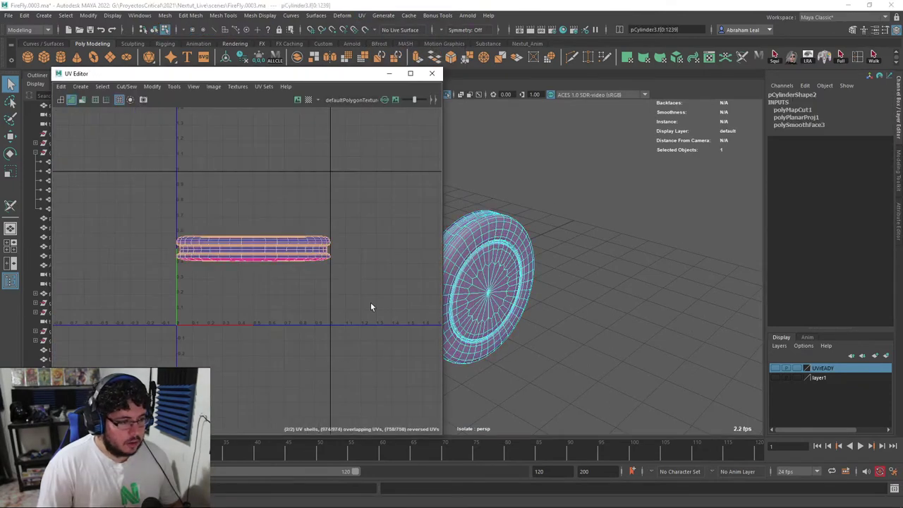
{"action": "left_click", "coordinate": [152, 86]}
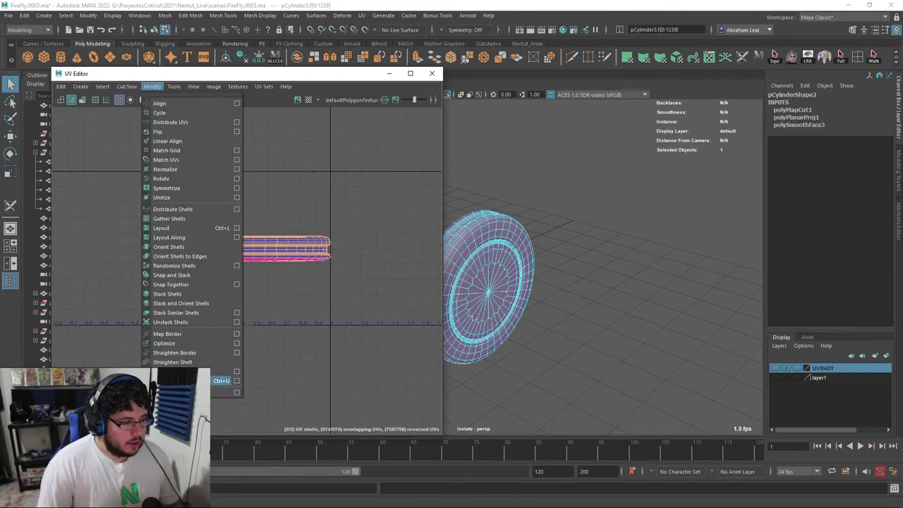
{"action": "left_click", "coordinate": [176, 334]}
- Move the disc's large UV shell clear of the small round one and show the checker pattern on the disc
{"action": "right_click_drag", "start_coordinate": [262, 210], "coordinate": [217, 172]}
{"action": "key", "text": "w"}
{"action": "left_click", "coordinate": [218, 176]}
{"action": "left_click_drag", "start_coordinate": [243, 223], "coordinate": [353, 193]}
{"action": "left_click", "coordinate": [309, 100]}
{"action": "scroll", "coordinate": [549, 272], "scroll_direction": "up", "scroll_amount": 4}
{"action": "left_click_drag", "start_coordinate": [549, 273], "coordinate": [615, 304], "text": "alt"}
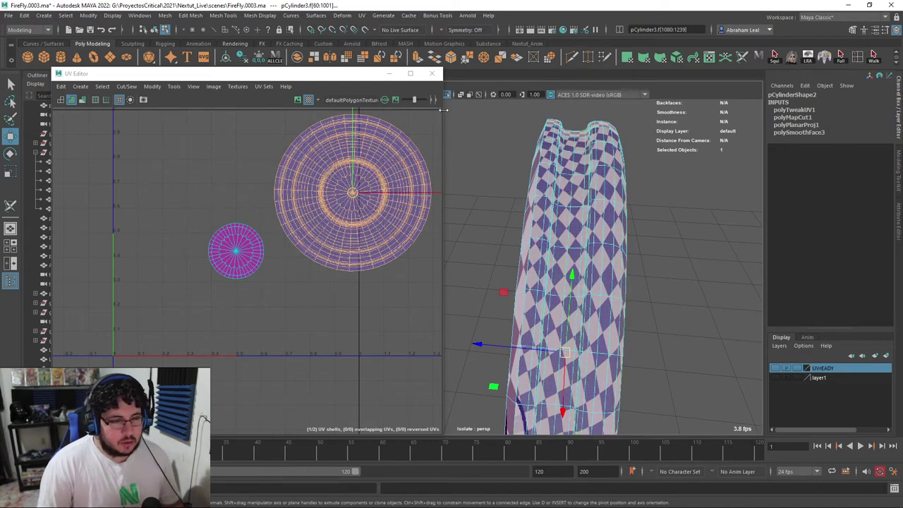
- Leave the disc's isolated view, then freeze transforms and clear the history of the disc and both small cylinders
{"action": "left_click", "coordinate": [432, 74]}
{"action": "key", "text": "F8"}
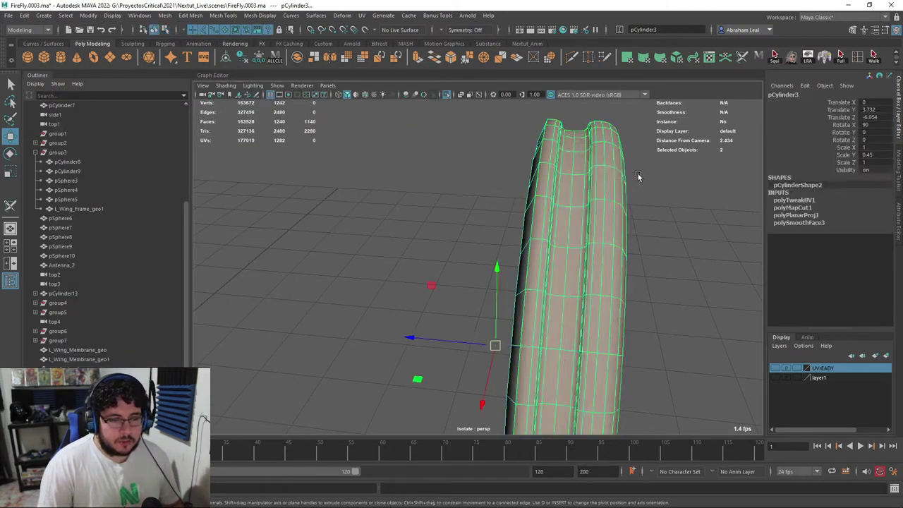
{"action": "left_click", "coordinate": [445, 96]}
{"action": "scroll", "coordinate": [527, 215], "scroll_direction": "down", "scroll_amount": 4}
{"action": "left_click_drag", "start_coordinate": [528, 216], "coordinate": [462, 218], "text": "alt"}
{"action": "scroll", "coordinate": [462, 218], "scroll_direction": "up", "scroll_amount": 3}
{"action": "key", "text": "q"}
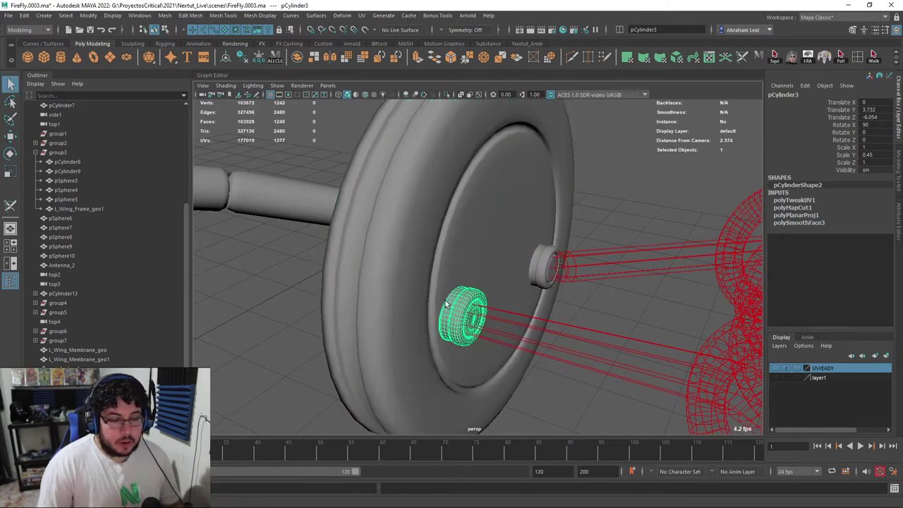
{"action": "left_click", "coordinate": [463, 302], "text": "shift"}
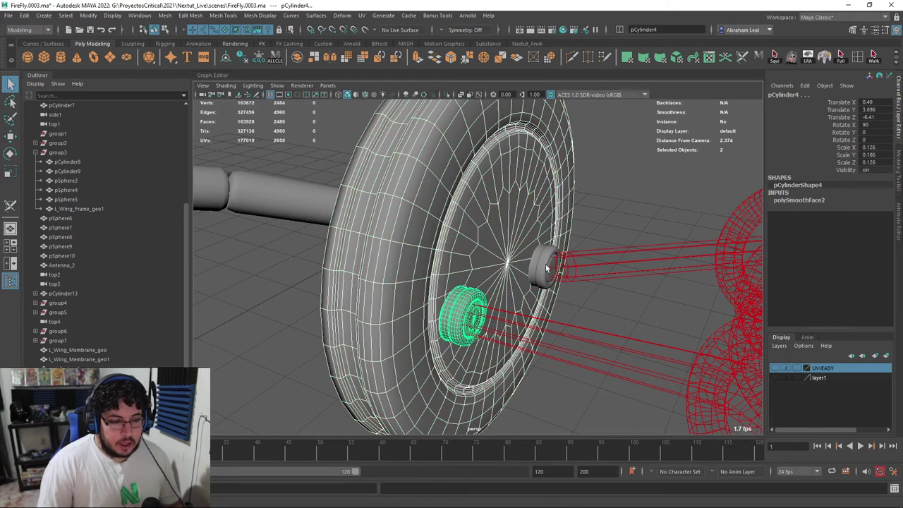
{"action": "left_click", "coordinate": [546, 263], "text": "shift"}
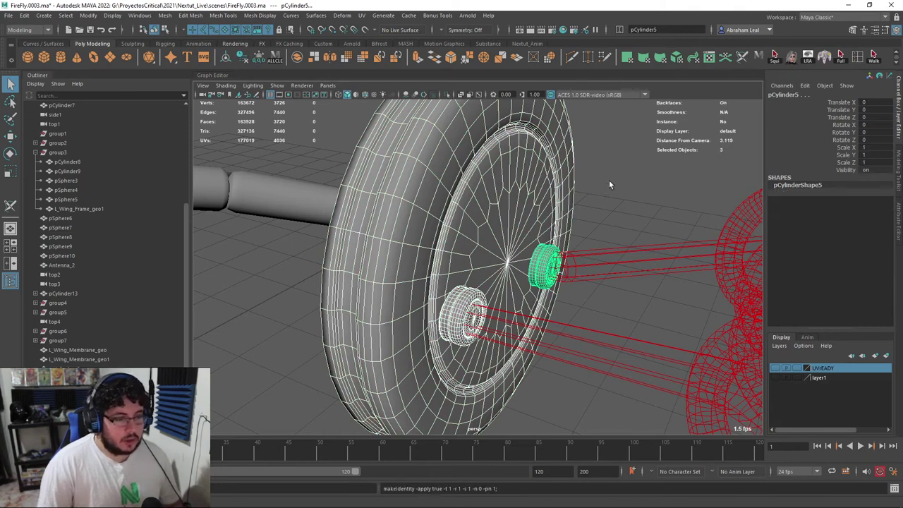
- Transfer the disc's UV attributes to the nearer, lower small cylinder
{"action": "left_click", "coordinate": [434, 272]}
{"action": "left_click", "coordinate": [456, 310], "text": "shift"}
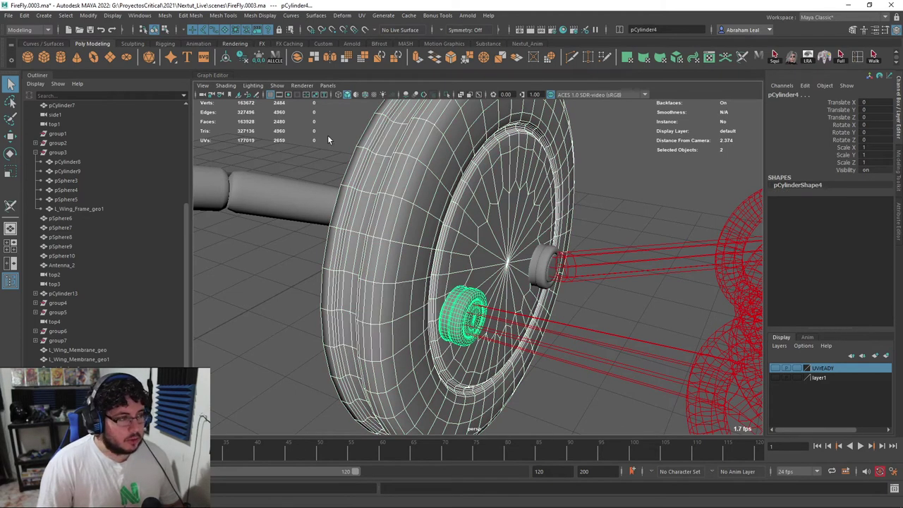
{"action": "left_click", "coordinate": [164, 16]}
{"action": "left_click", "coordinate": [195, 184]}
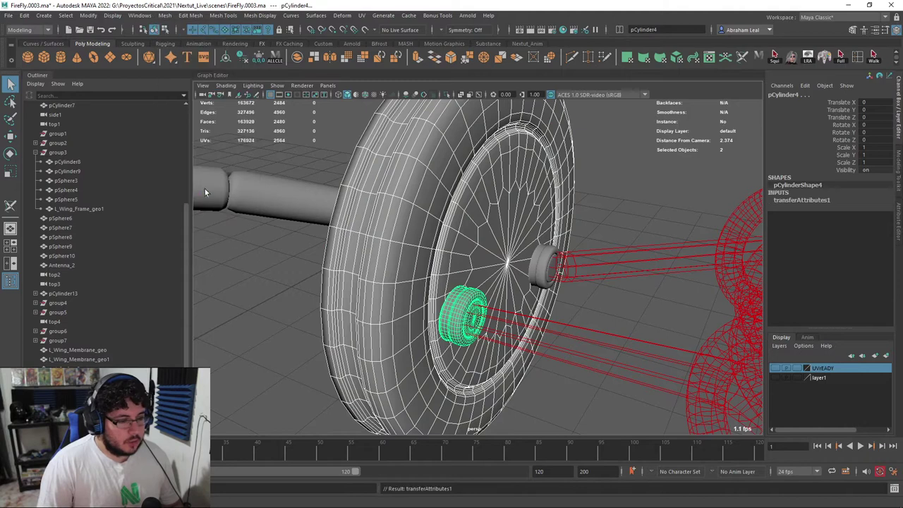
{"action": "left_click", "coordinate": [340, 144]}
- Transfer the disc's UV attributes to the second small cylinder near the disc's far edge
{"action": "left_click", "coordinate": [446, 197]}
{"action": "left_click", "coordinate": [538, 268], "text": "shift"}
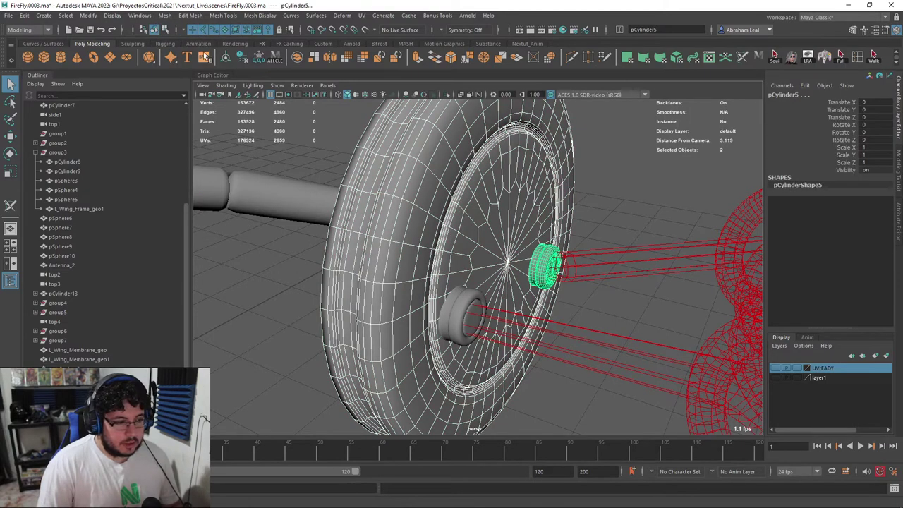
{"action": "left_click", "coordinate": [167, 16]}
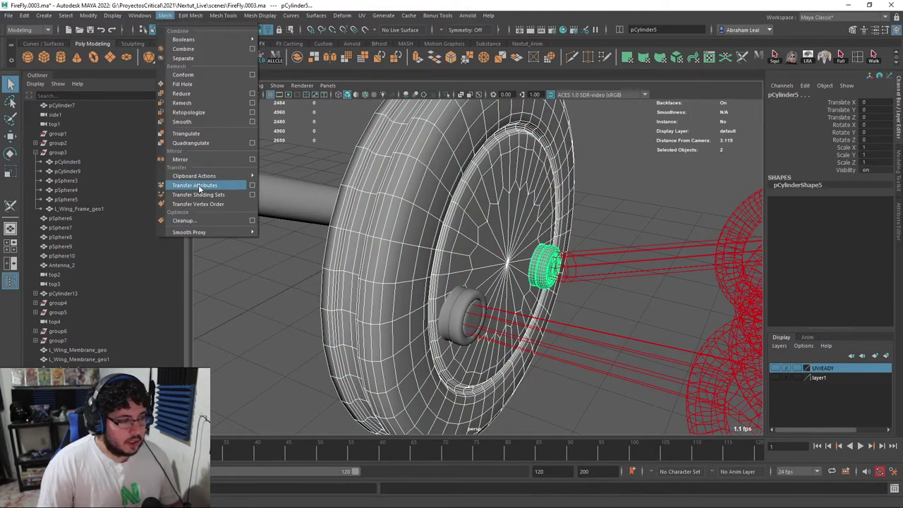
{"action": "left_click", "coordinate": [199, 186]}
- Load the disc and both small cylinders in the UV Editor and move two of the stacked large UV shells apart
{"action": "left_click", "coordinate": [445, 331]}
{"action": "left_click", "coordinate": [361, 15]}
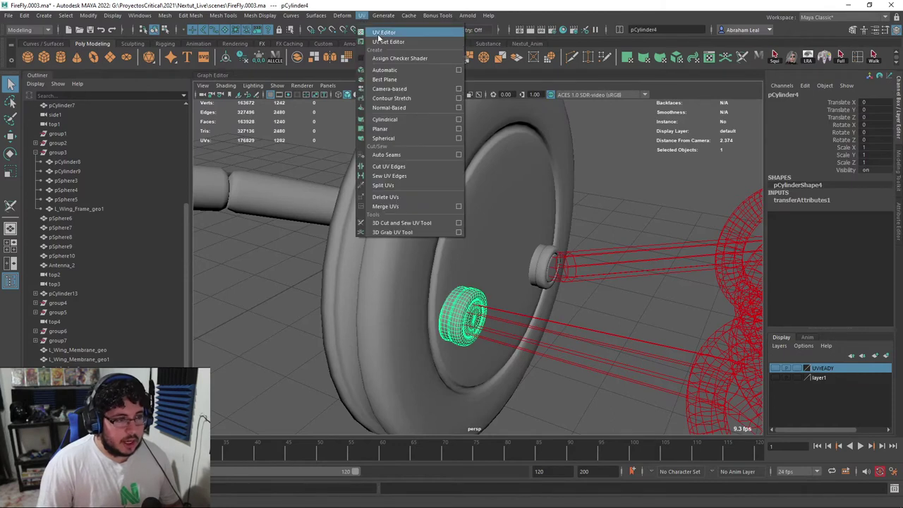
{"action": "left_click", "coordinate": [382, 33]}
{"action": "left_click", "coordinate": [546, 266]}
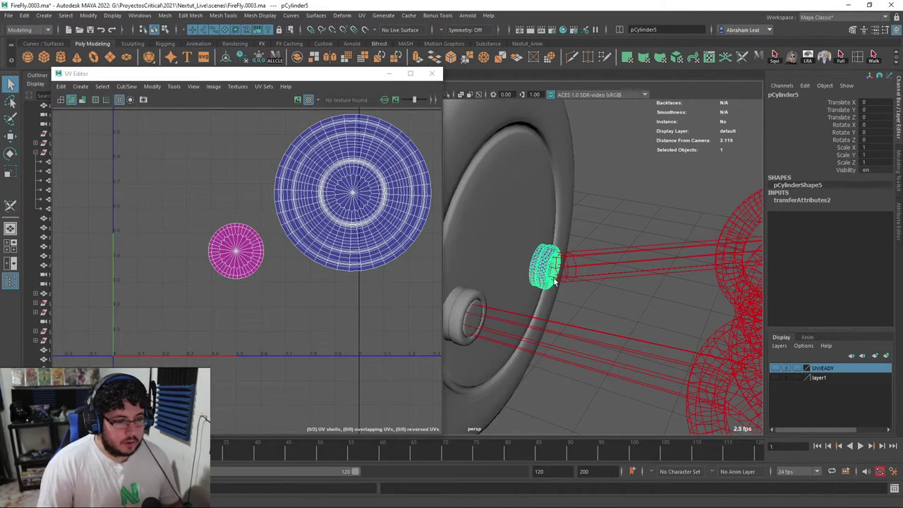
{"action": "left_click", "coordinate": [503, 216], "text": "shift"}
{"action": "left_click", "coordinate": [472, 296], "text": "shift"}
{"action": "right_click_drag", "start_coordinate": [339, 201], "coordinate": [366, 217]}
{"action": "left_click", "coordinate": [343, 191]}
{"action": "key", "text": "w"}
{"action": "left_click_drag", "start_coordinate": [352, 193], "coordinate": [243, 171]}
{"action": "left_click", "coordinate": [355, 214]}
{"action": "left_click_drag", "start_coordinate": [353, 193], "coordinate": [321, 308]}
- Combine the large disc and both small cylinders into one mesh
{"action": "right_click_drag", "start_coordinate": [544, 190], "coordinate": [503, 200], "text": "alt"}
{"action": "key", "text": "F8"}
{"action": "left_click_drag", "start_coordinate": [512, 228], "coordinate": [521, 245], "text": "alt"}
{"action": "key", "text": "q"}
{"action": "left_click", "coordinate": [523, 252]}
{"action": "left_click", "coordinate": [523, 250]}
{"action": "left_click", "coordinate": [575, 233], "text": "shift"}
{"action": "left_click", "coordinate": [548, 211], "text": "shift"}
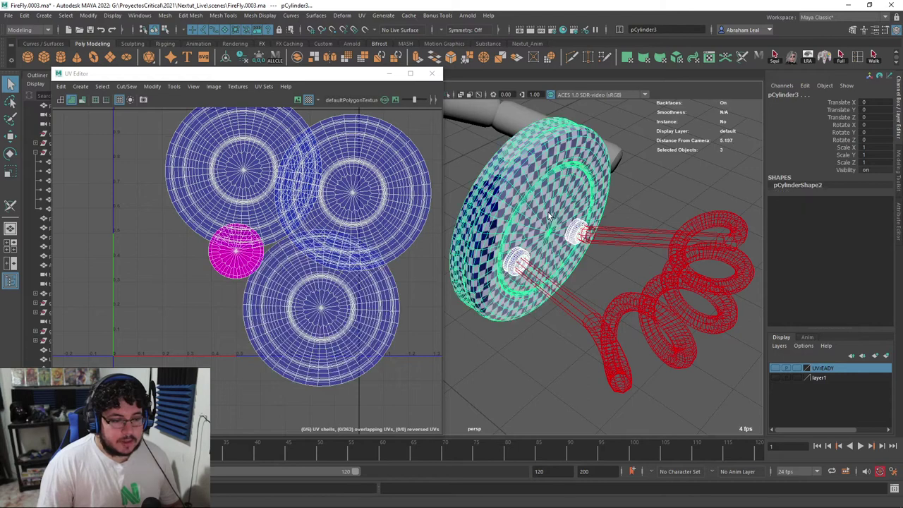
{"action": "left_click", "coordinate": [390, 74]}
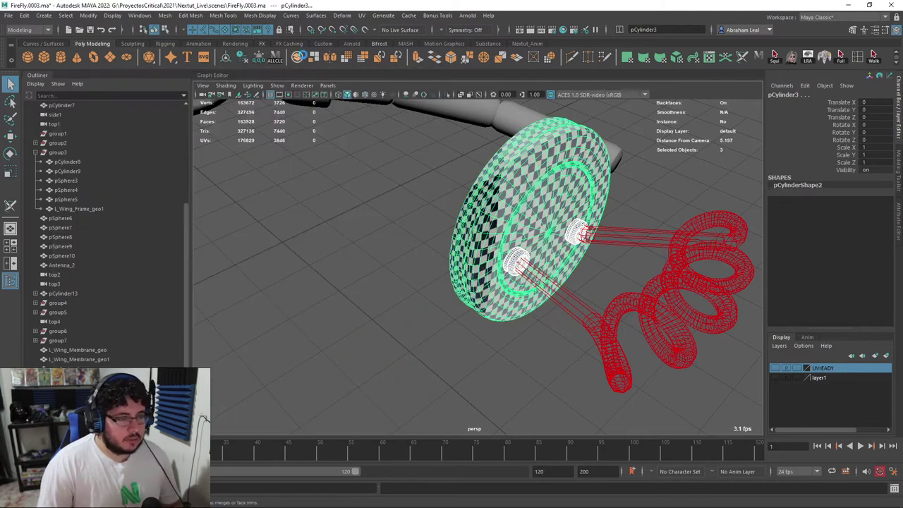
{"action": "left_click", "coordinate": [298, 57]}
- Rename the combined disc mesh Lightbulb_base
{"action": "left_click_drag", "start_coordinate": [304, 125], "coordinate": [481, 200], "text": "alt"}
{"action": "left_click", "coordinate": [600, 171]}
{"action": "left_click", "coordinate": [563, 219]}
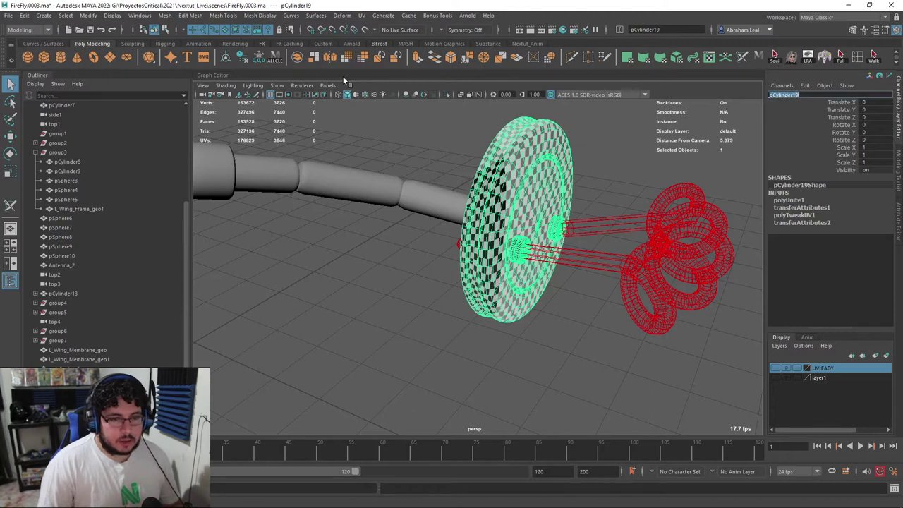
{"action": "type", "text": "Lightbulb1"}
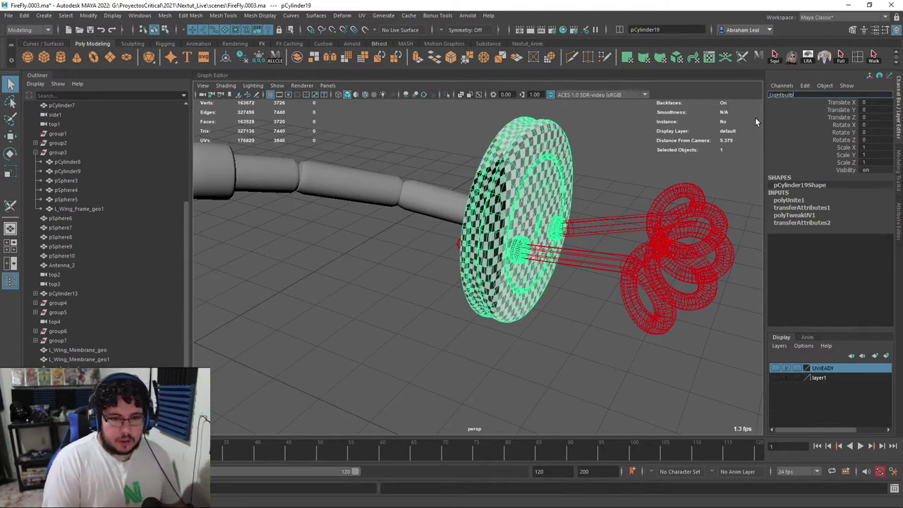
{"action": "type", "text": "_base"}
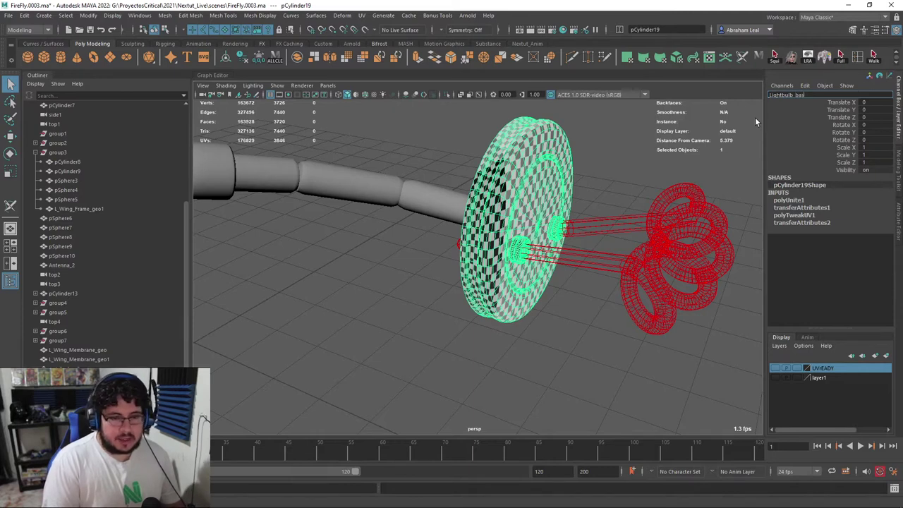
{"action": "key", "text": "Return"}
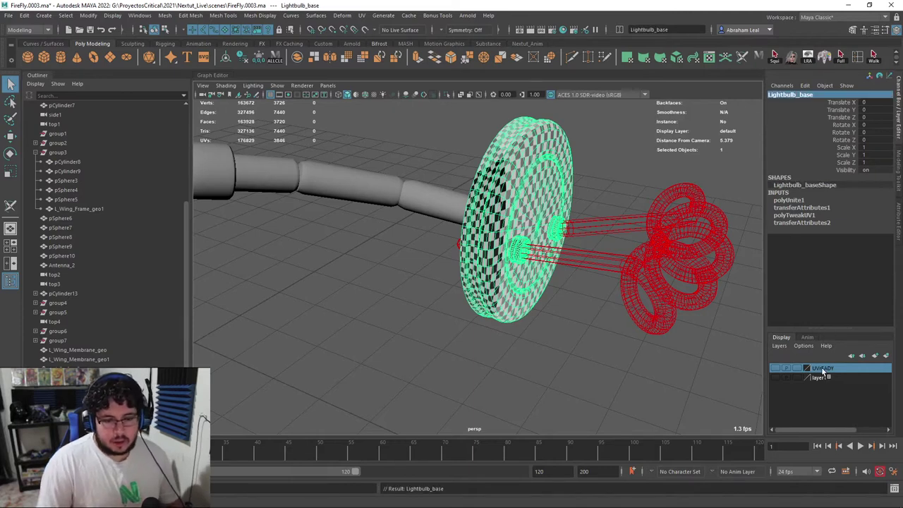
- Add Lightbulb_base to the UVREADY display layer
{"action": "right_click", "coordinate": [822, 370]}
{"action": "left_click", "coordinate": [839, 391]}
{"action": "left_click", "coordinate": [601, 143]}
- Isolate the checkered barrel-shaped body cylinder of the firefly
{"action": "right_click_drag", "start_coordinate": [526, 212], "coordinate": [410, 285], "text": "alt"}
{"action": "middle_click_drag", "start_coordinate": [411, 285], "coordinate": [497, 314], "text": "alt"}
{"action": "right_click_drag", "start_coordinate": [497, 314], "coordinate": [496, 282], "text": "alt"}
{"action": "left_click", "coordinate": [487, 263]}
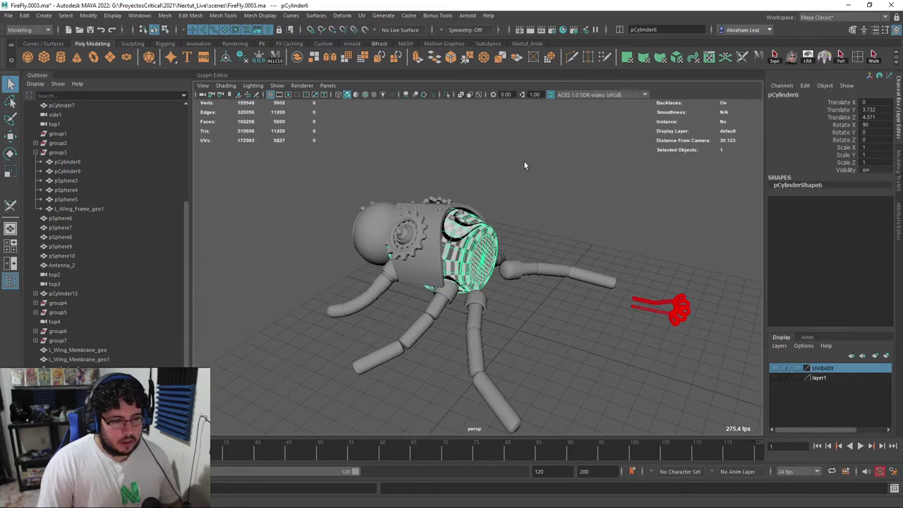
{"action": "left_click", "coordinate": [446, 94]}
- Apply a planar UV projection to the isolated barrel-shaped body
{"action": "left_click_drag", "start_coordinate": [415, 196], "coordinate": [433, 247], "text": "alt"}
{"action": "middle_click_drag", "start_coordinate": [433, 247], "coordinate": [510, 196], "text": "alt"}
{"action": "left_click_drag", "start_coordinate": [510, 197], "coordinate": [489, 184], "text": "alt"}
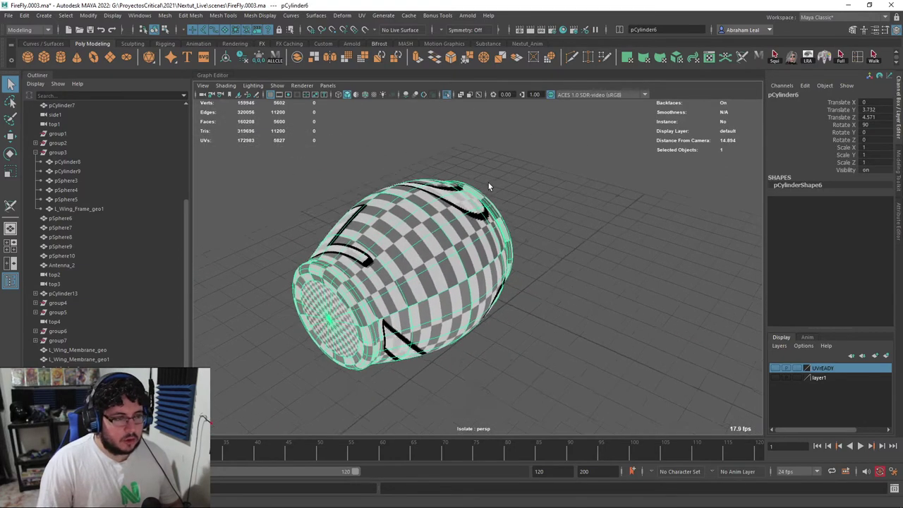
{"action": "middle_click_drag", "start_coordinate": [488, 183], "coordinate": [536, 175], "text": "alt"}
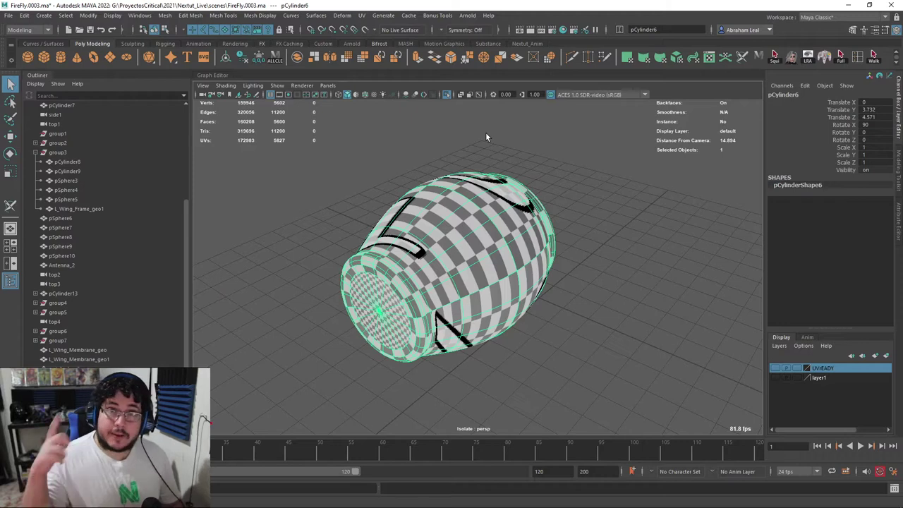
{"action": "left_click_drag", "start_coordinate": [485, 137], "coordinate": [376, 266], "text": "alt"}
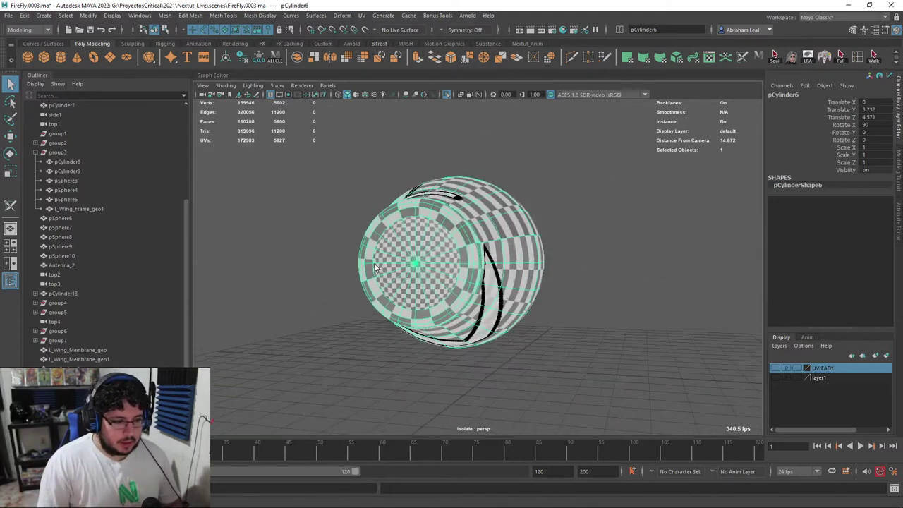
{"action": "left_click", "coordinate": [362, 17]}
{"action": "left_click", "coordinate": [395, 134]}
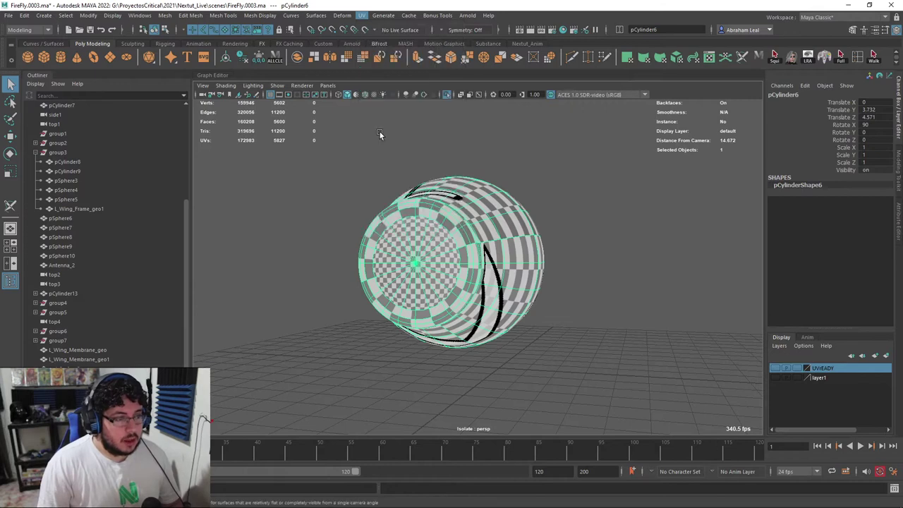
- Cut UV seams around the inner edge loops of both end caps on the barrel-shaped body
{"action": "left_click", "coordinate": [517, 174]}
{"action": "left_click", "coordinate": [363, 17]}
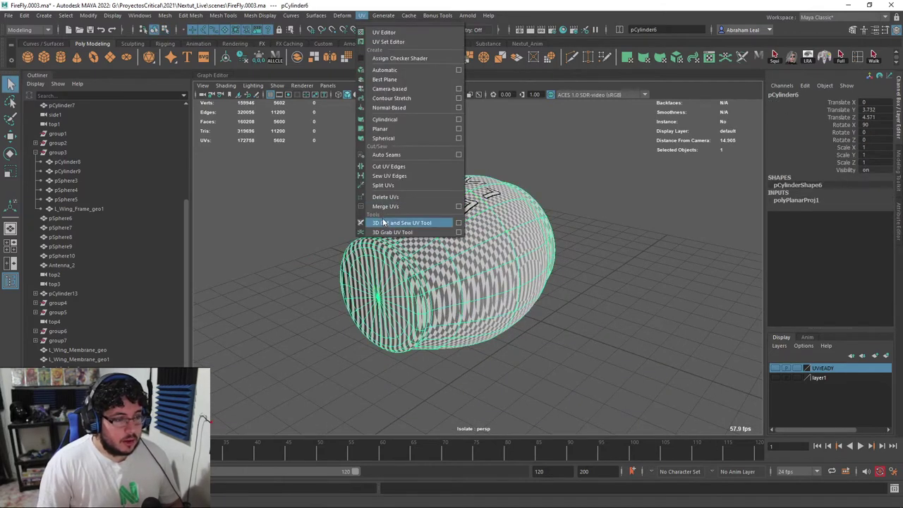
{"action": "left_click", "coordinate": [385, 222]}
{"action": "scroll", "coordinate": [472, 252], "scroll_direction": "up", "scroll_amount": 3}
{"action": "key", "text": "1"}
{"action": "left_click_drag", "start_coordinate": [367, 213], "coordinate": [362, 244], "text": "alt"}
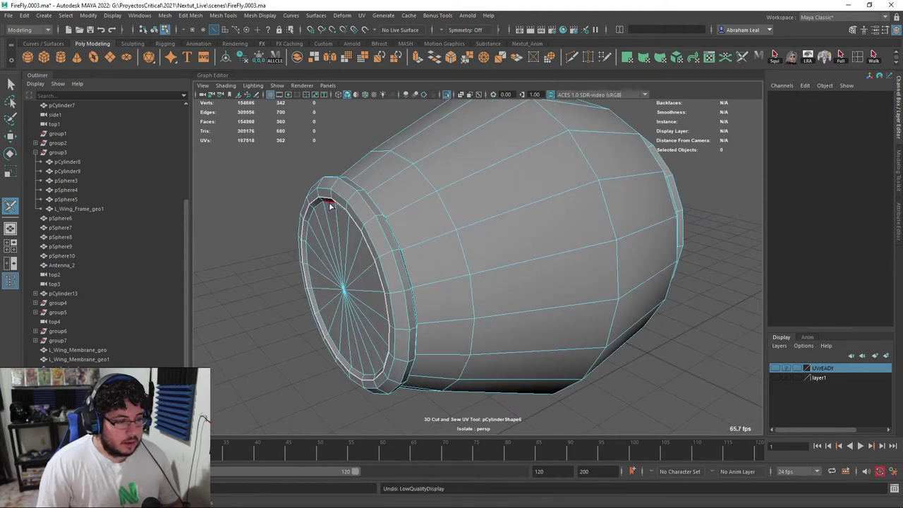
{"action": "left_click_drag", "start_coordinate": [326, 203], "coordinate": [286, 211], "text": "alt"}
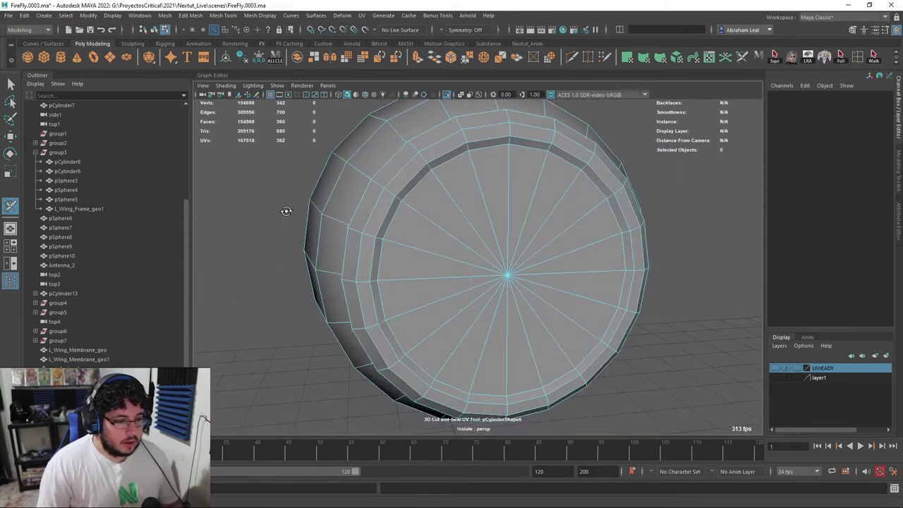
{"action": "double_click", "coordinate": [576, 168]}
{"action": "scroll", "coordinate": [577, 168], "scroll_direction": "down", "scroll_amount": 4}
{"action": "left_click_drag", "start_coordinate": [576, 168], "coordinate": [540, 152], "text": "alt"}
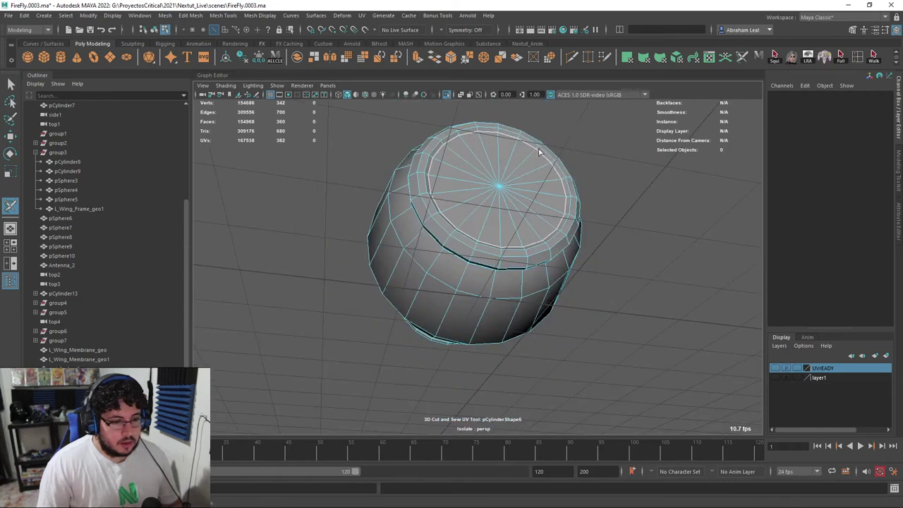
- Cut a lengthwise UV seam along the underside of the barrel-shaped body between its end caps
{"action": "double_click", "coordinate": [496, 287]}
{"action": "scroll", "coordinate": [496, 288], "scroll_direction": "down", "scroll_amount": 2}
{"action": "left_click_drag", "start_coordinate": [496, 287], "coordinate": [637, 285], "text": "alt"}
{"action": "key", "text": "q"}
{"action": "key", "text": "3"}
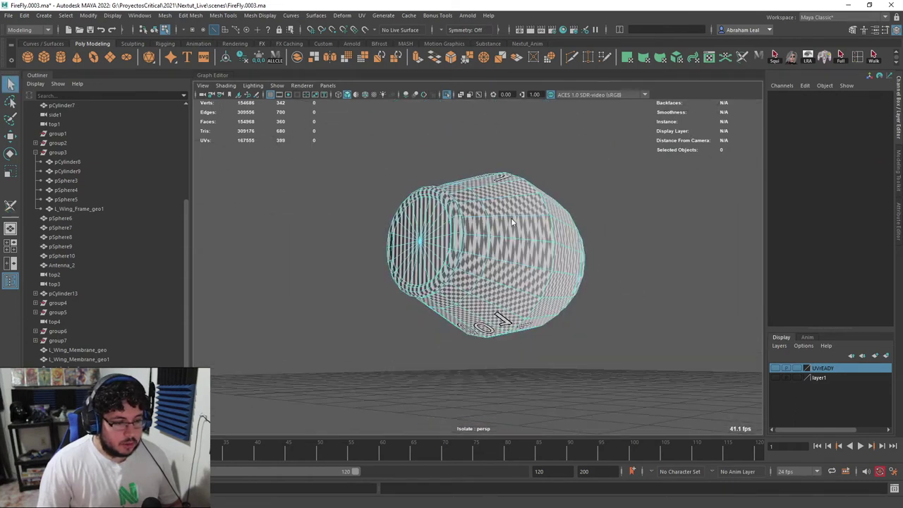
- Smooth the barrel-shaped body mesh with 1 division
{"action": "right_click_drag", "start_coordinate": [512, 219], "coordinate": [526, 202]}
{"action": "left_click", "coordinate": [526, 202]}
{"action": "left_click", "coordinate": [165, 15]}
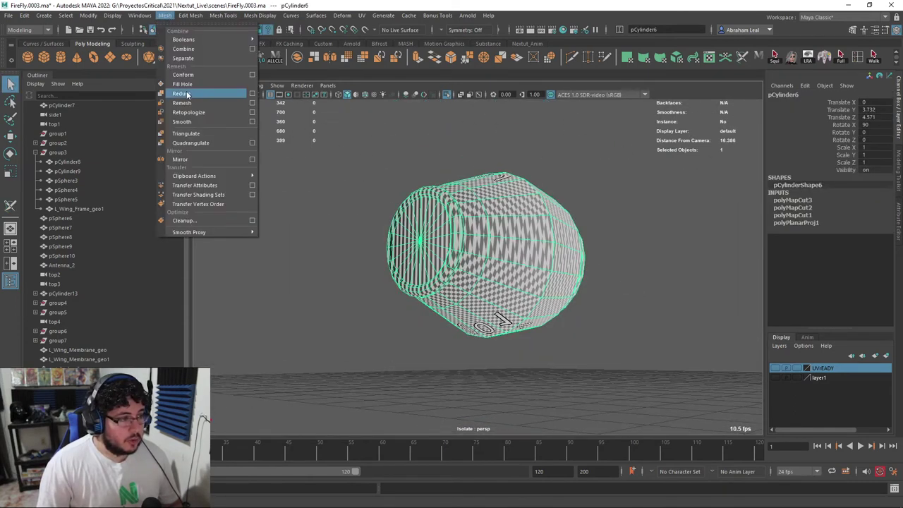
{"action": "left_click", "coordinate": [185, 124]}
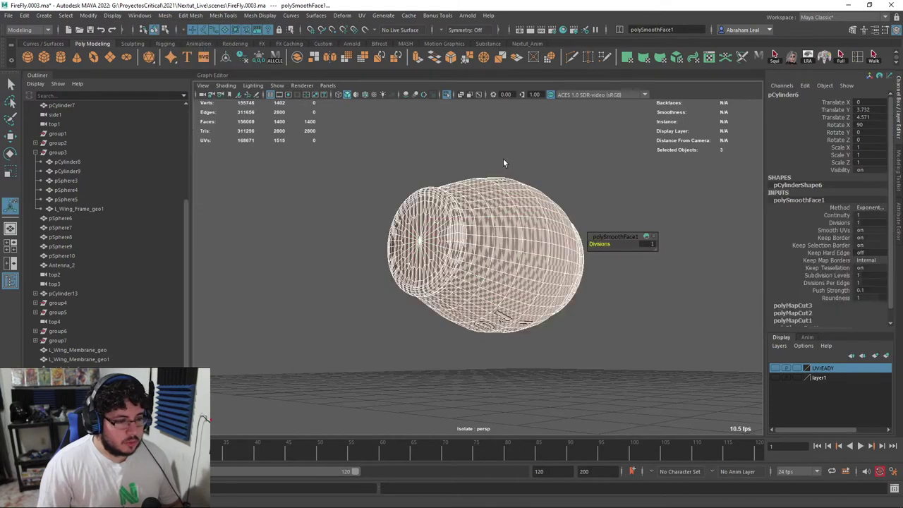
{"action": "left_click_drag", "start_coordinate": [503, 158], "coordinate": [520, 219], "text": "alt"}
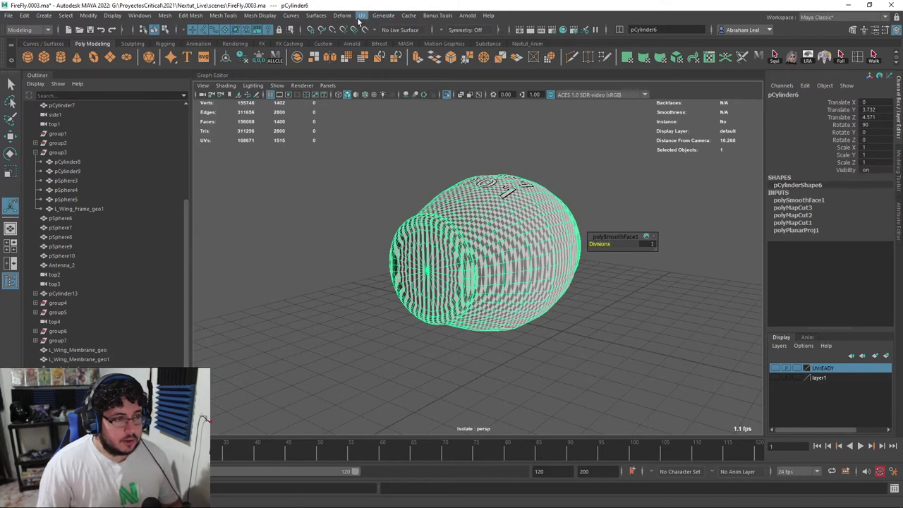
- Unfold all UV shells of the smoothed barrel-shaped body in the UV Editor, then close that editor
{"action": "left_click", "coordinate": [359, 17]}
{"action": "left_click", "coordinate": [366, 32]}
{"action": "right_click_drag", "start_coordinate": [313, 186], "coordinate": [292, 169]}
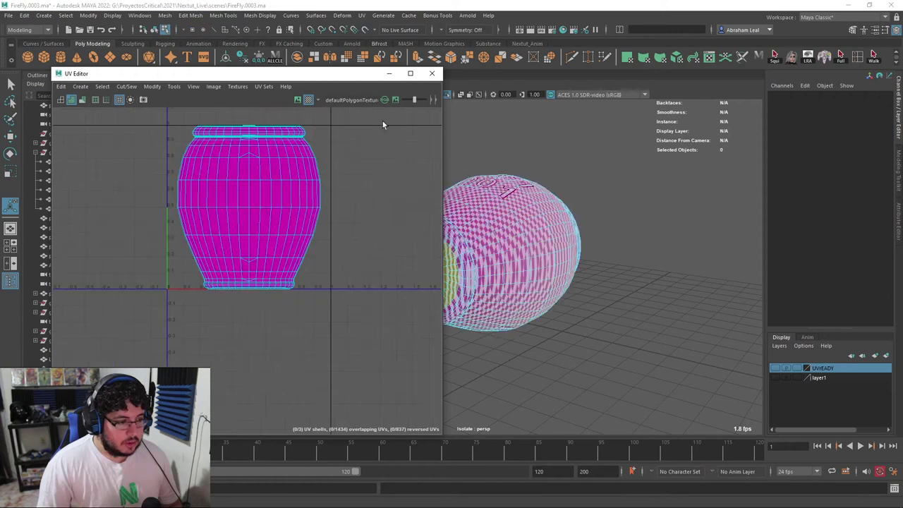
{"action": "left_click", "coordinate": [152, 87]}
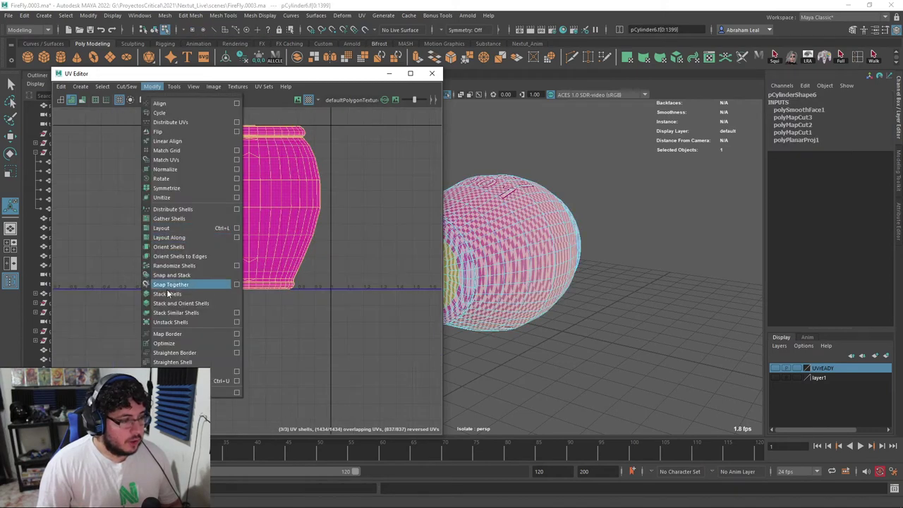
{"action": "left_click", "coordinate": [219, 380]}
{"action": "left_click", "coordinate": [274, 319]}
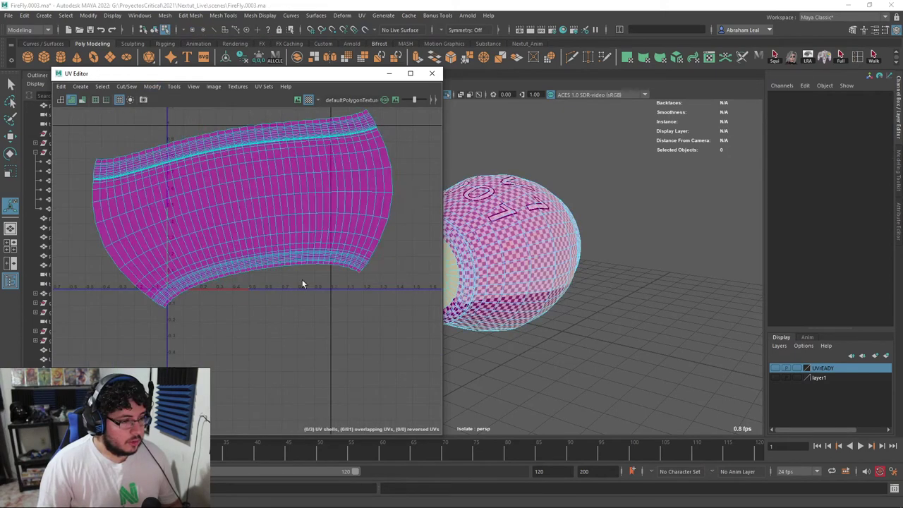
{"action": "left_click", "coordinate": [432, 74]}
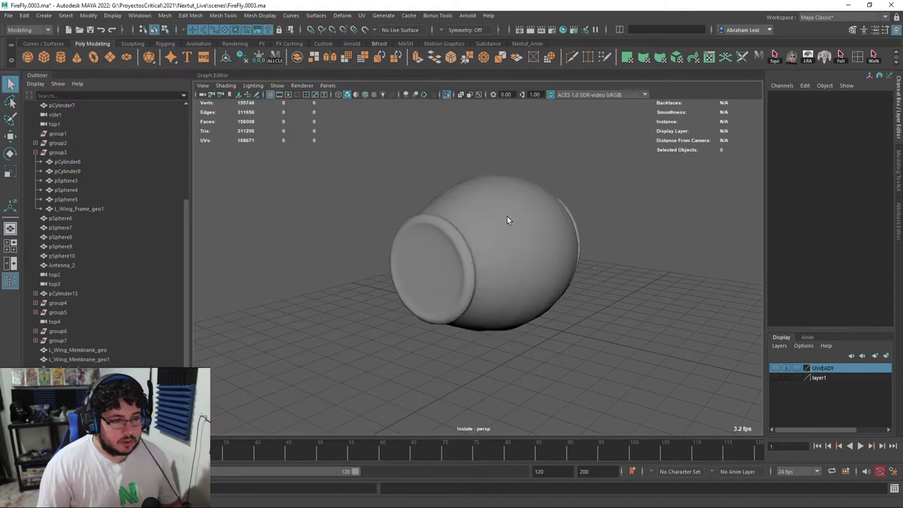
- Bring back the full firefly, then freeze the body mesh's transformations and delete its history
{"action": "left_click", "coordinate": [493, 206]}
{"action": "left_click", "coordinate": [446, 94]}
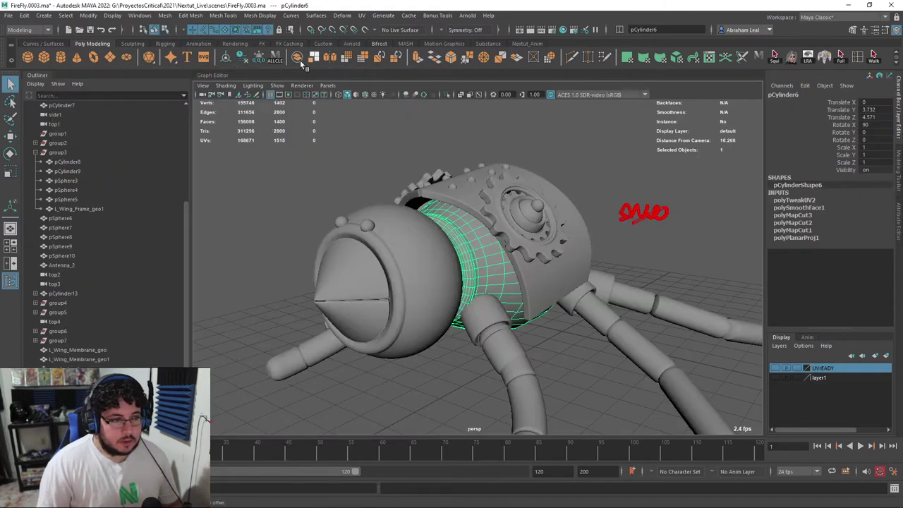
{"action": "left_click", "coordinate": [257, 61]}
{"action": "left_click", "coordinate": [244, 59]}
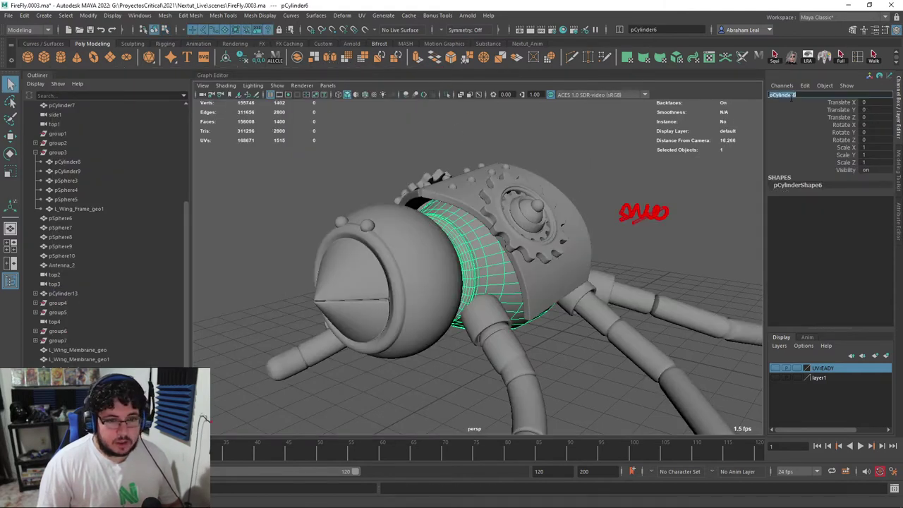
- Rename the body mesh Firefly_torso and add it to the UVREADY display layer
{"action": "type", "text": "FireFly"}
{"action": "key", "text": "Return"}
{"action": "type", "text": "?t"}
{"action": "key", "text": "BackSpace"}
{"action": "key", "text": "BackSpace"}
{"action": "type", "text": "_torso"}
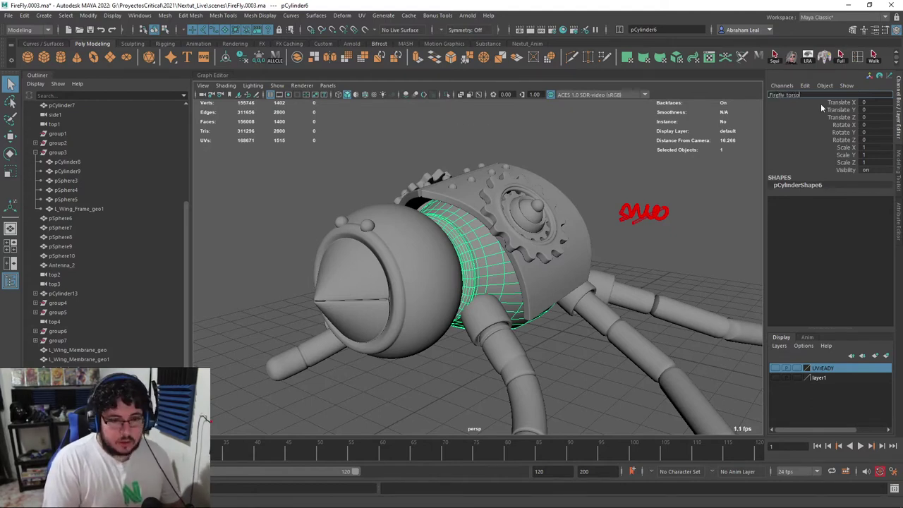
{"action": "key", "text": "Return"}
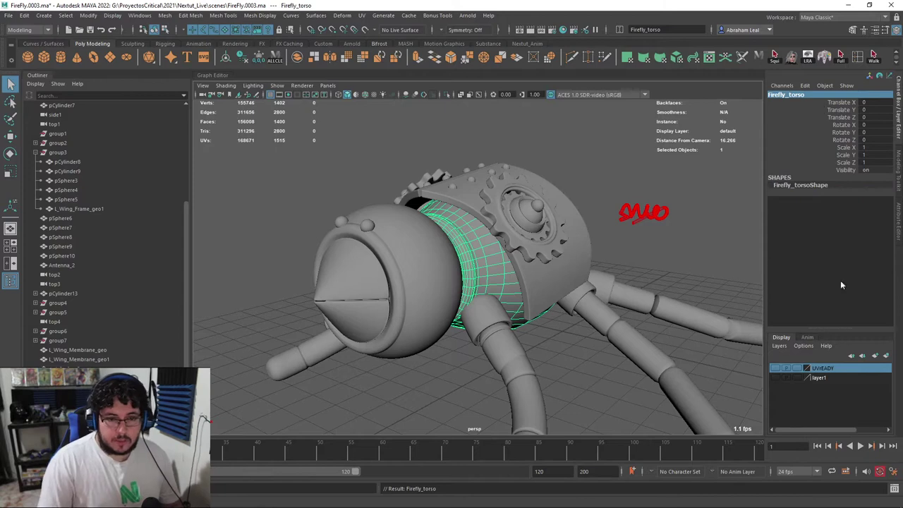
{"action": "right_click", "coordinate": [827, 370]}
{"action": "left_click", "coordinate": [835, 388]}
- Examine the firefly's remaining parts, concentrating on the head sphere and the pointed beak
{"action": "left_click_drag", "start_coordinate": [610, 177], "coordinate": [526, 286], "text": "alt"}
{"action": "middle_click_drag", "start_coordinate": [527, 285], "coordinate": [534, 226], "text": "alt"}
{"action": "right_click_drag", "start_coordinate": [533, 225], "coordinate": [558, 256], "text": "alt"}
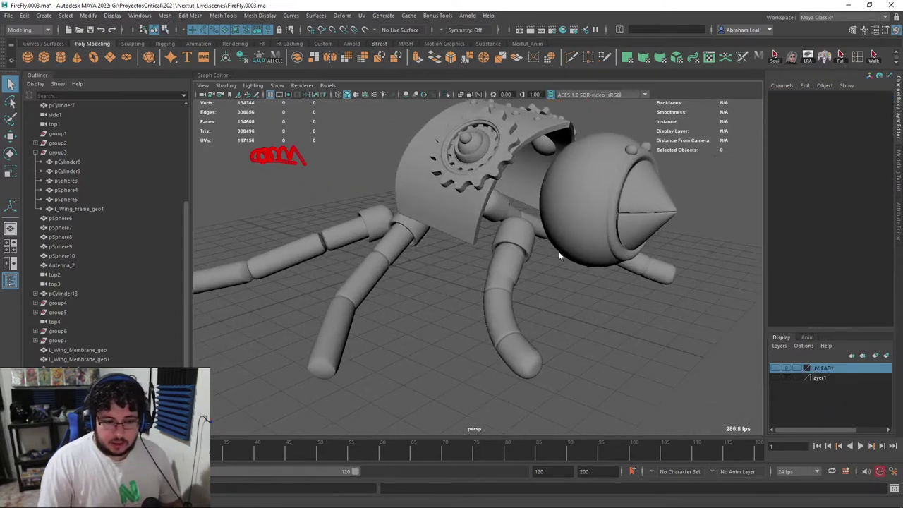
{"action": "left_click_drag", "start_coordinate": [558, 256], "coordinate": [526, 272], "text": "alt"}
{"action": "right_click_drag", "start_coordinate": [527, 273], "coordinate": [547, 286], "text": "alt"}
{"action": "left_click_drag", "start_coordinate": [547, 285], "coordinate": [456, 253], "text": "alt"}
{"action": "left_click", "coordinate": [456, 253]}
{"action": "left_click_drag", "start_coordinate": [504, 298], "coordinate": [444, 323], "text": "alt"}
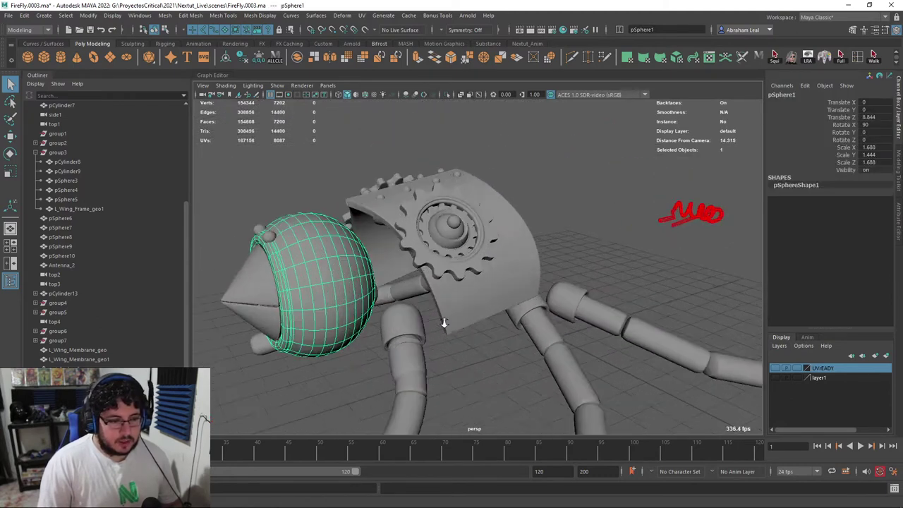
{"action": "right_click_drag", "start_coordinate": [444, 323], "coordinate": [443, 305], "text": "alt"}
{"action": "left_click_drag", "start_coordinate": [443, 305], "coordinate": [509, 252], "text": "alt"}
{"action": "left_click_drag", "start_coordinate": [486, 211], "coordinate": [522, 254], "text": "alt"}
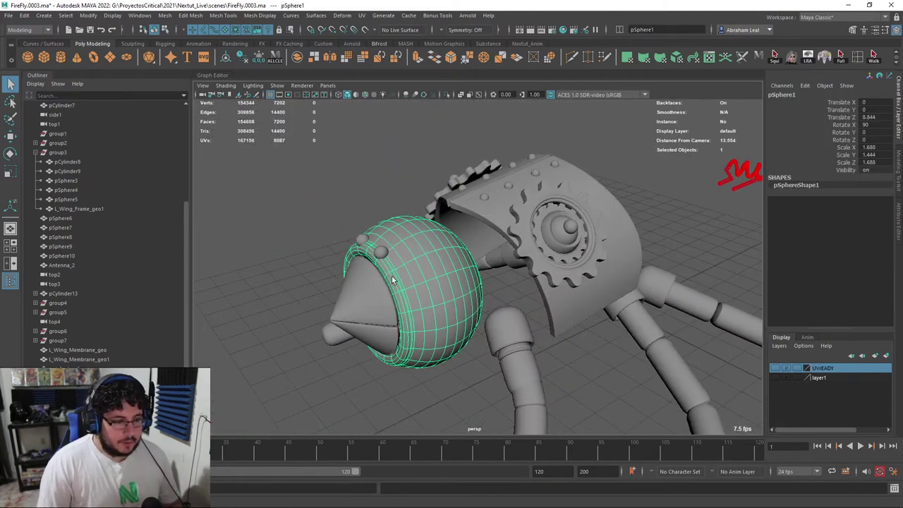
{"action": "scroll", "coordinate": [545, 281], "scroll_direction": "up", "scroll_amount": 4}
{"action": "left_click_drag", "start_coordinate": [437, 254], "coordinate": [480, 275], "text": "alt"}
- Isolate the upper beak cone and display it without smooth preview
{"action": "left_click", "coordinate": [459, 306]}
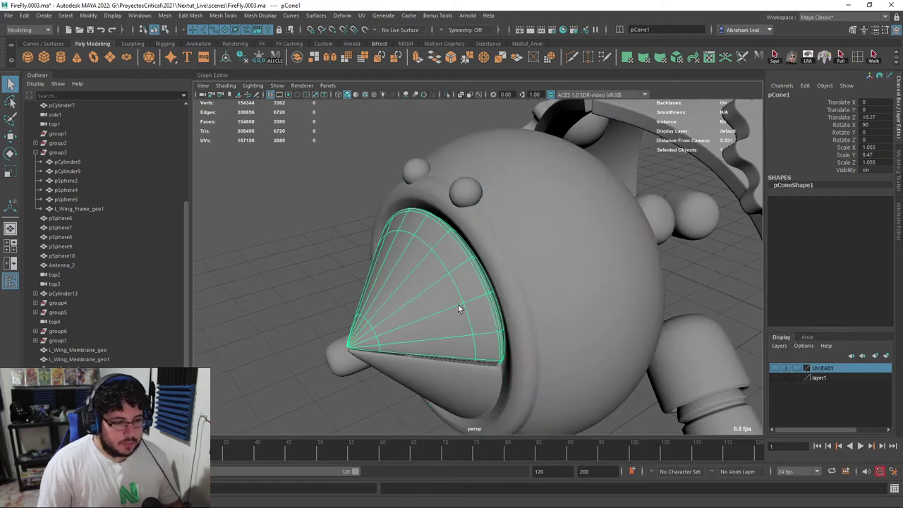
{"action": "left_click_drag", "start_coordinate": [459, 307], "coordinate": [440, 253], "text": "alt"}
{"action": "key", "text": "1"}
{"action": "left_click", "coordinate": [446, 95]}
{"action": "left_click_drag", "start_coordinate": [445, 97], "coordinate": [504, 241], "text": "alt"}
{"action": "right_click_drag", "start_coordinate": [504, 242], "coordinate": [477, 202], "text": "alt"}
{"action": "left_click_drag", "start_coordinate": [601, 248], "coordinate": [534, 319], "text": "alt"}
- Apply a planar UV projection to the isolated upper beak cone
{"action": "left_click", "coordinate": [362, 16]}
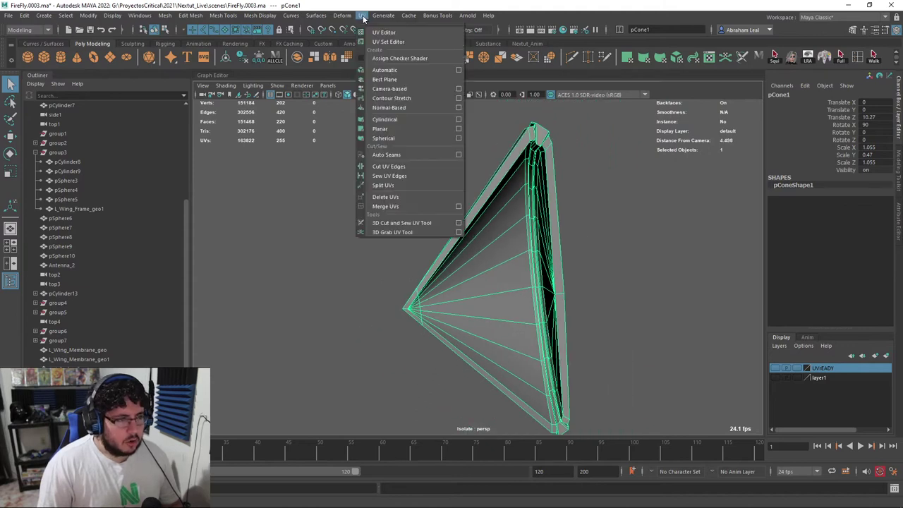
{"action": "left_click", "coordinate": [380, 129]}
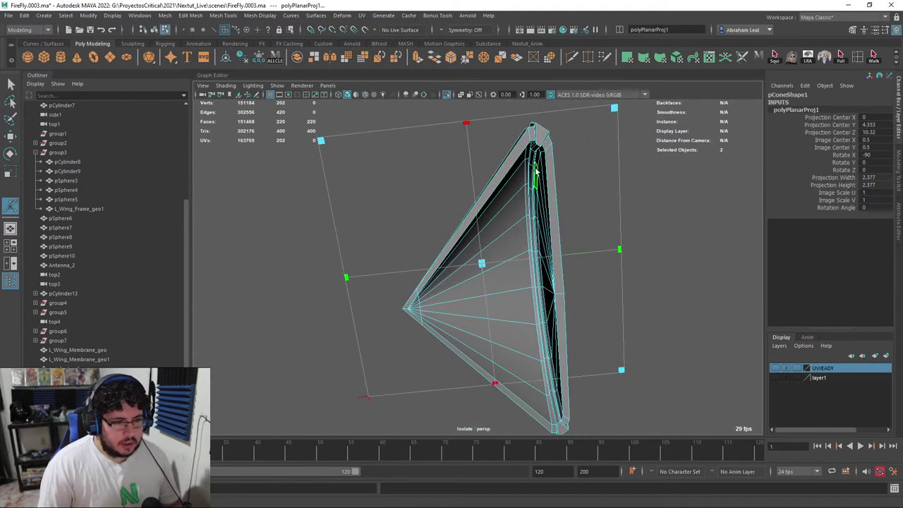
{"action": "key", "text": "q"}
- Cut UV seams around the rim of the upper beak cone to separate its two sides into shells
{"action": "left_click", "coordinate": [362, 16]}
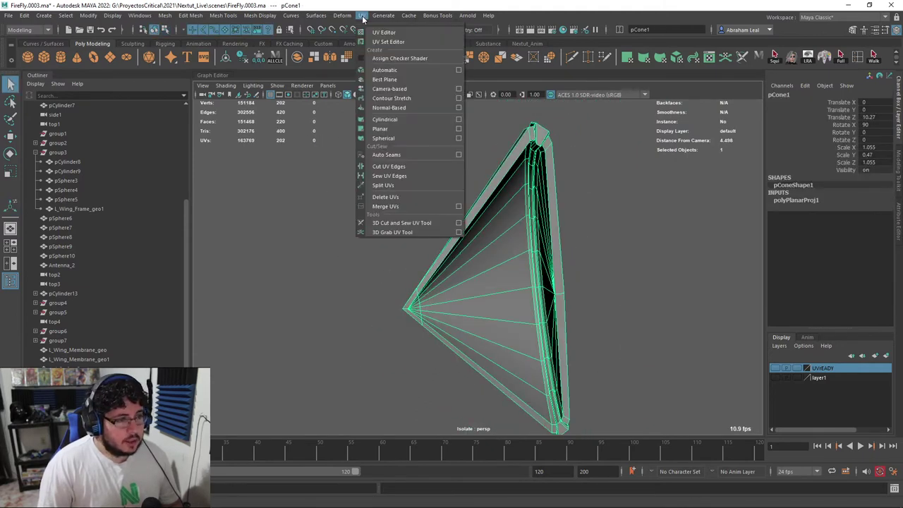
{"action": "left_click", "coordinate": [406, 225]}
{"action": "scroll", "coordinate": [565, 179], "scroll_direction": "up", "scroll_amount": 4}
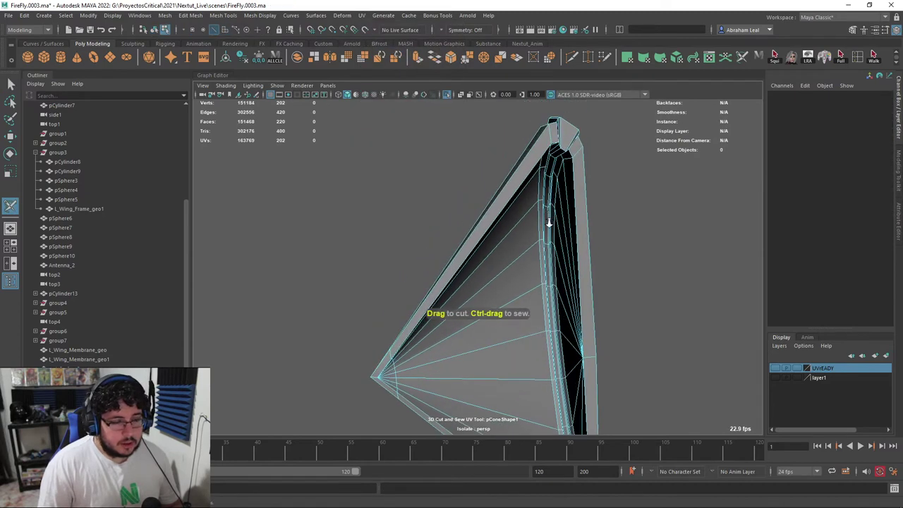
{"action": "left_click_drag", "start_coordinate": [597, 173], "coordinate": [553, 335], "text": "alt"}
{"action": "left_click", "coordinate": [586, 340]}
{"action": "key", "text": "ctrl+z"}
{"action": "left_click_drag", "start_coordinate": [585, 342], "coordinate": [483, 186], "text": "alt"}
{"action": "key", "text": "q"}
{"action": "key", "text": "F8"}
- Unfold all UV shells of the upper beak cone in the UV Editor
{"action": "left_click", "coordinate": [427, 208]}
{"action": "left_click", "coordinate": [361, 15]}
{"action": "left_click", "coordinate": [377, 32]}
{"action": "right_click_drag", "start_coordinate": [288, 174], "coordinate": [284, 220]}
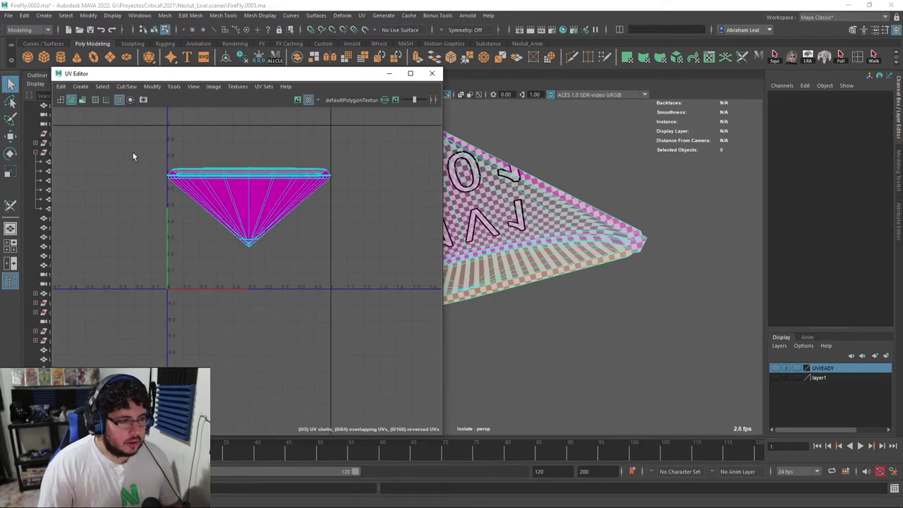
{"action": "left_click_drag", "start_coordinate": [133, 153], "coordinate": [433, 300]}
{"action": "left_click", "coordinate": [151, 88]}
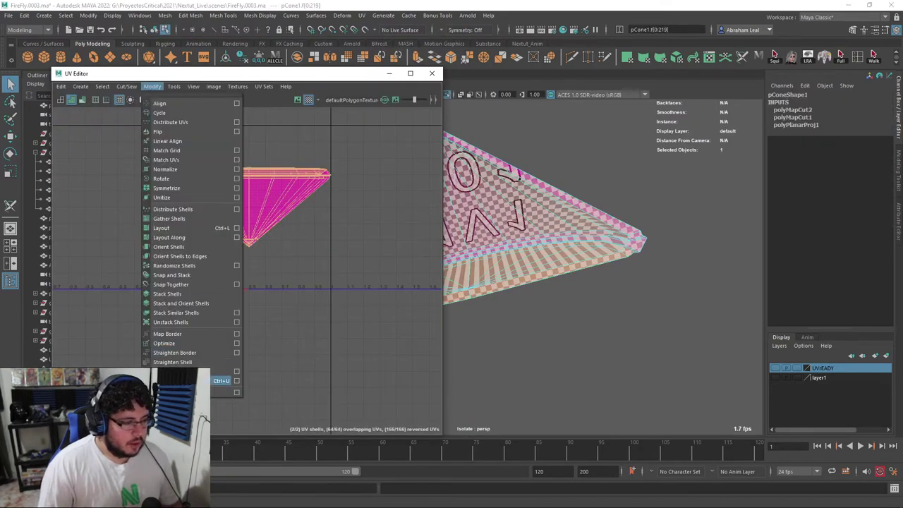
{"action": "left_click", "coordinate": [190, 381]}
- Move the large fan-shaped UV shell sideways, clear of the small round shell
{"action": "right_click_drag", "start_coordinate": [209, 307], "coordinate": [244, 336]}
{"action": "left_click", "coordinate": [284, 172]}
{"action": "key", "text": "w"}
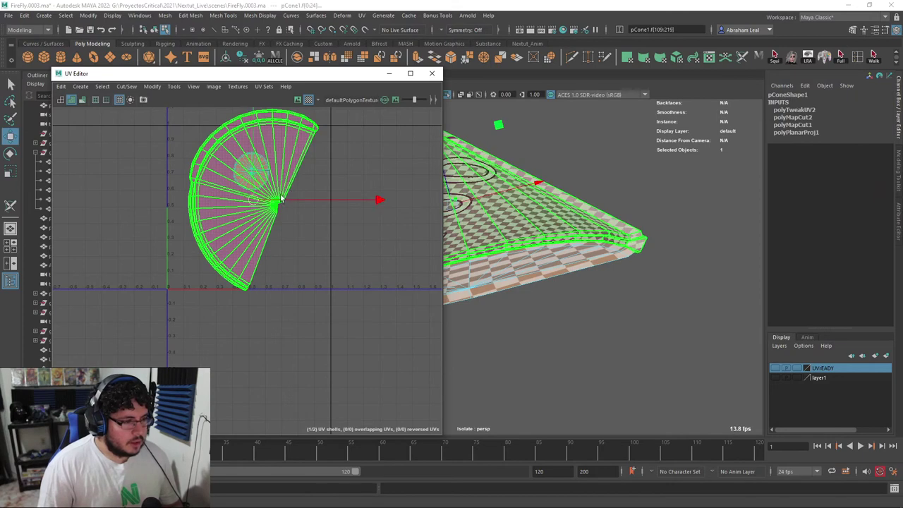
{"action": "left_click_drag", "start_coordinate": [374, 200], "coordinate": [286, 199]}
{"action": "left_click", "coordinate": [322, 186]}
- Examine the convergence point of the fan-shaped UV shell and the matching area around the beak cone's tip
{"action": "middle_click_drag", "start_coordinate": [214, 182], "coordinate": [298, 205], "text": "alt"}
{"action": "scroll", "coordinate": [354, 227], "scroll_direction": "up", "scroll_amount": 5}
{"action": "middle_click_drag", "start_coordinate": [109, 221], "coordinate": [255, 243], "text": "alt"}
{"action": "scroll", "coordinate": [289, 257], "scroll_direction": "up", "scroll_amount": 6}
{"action": "left_click_drag", "start_coordinate": [455, 244], "coordinate": [573, 243], "text": "alt"}
{"action": "left_click", "coordinate": [573, 243]}
{"action": "scroll", "coordinate": [586, 232], "scroll_direction": "down", "scroll_amount": 3}
{"action": "scroll", "coordinate": [332, 252], "scroll_direction": "up", "scroll_amount": 9}
{"action": "middle_click_drag", "start_coordinate": [405, 228], "coordinate": [358, 292], "text": "alt"}
{"action": "scroll", "coordinate": [358, 292], "scroll_direction": "up", "scroll_amount": 4}
{"action": "middle_click_drag", "start_coordinate": [409, 243], "coordinate": [369, 294], "text": "alt"}
{"action": "scroll", "coordinate": [370, 294], "scroll_direction": "up", "scroll_amount": 3}
{"action": "right_click_drag", "start_coordinate": [374, 214], "coordinate": [373, 186]}
{"action": "left_click", "coordinate": [354, 185]}
{"action": "scroll", "coordinate": [567, 220], "scroll_direction": "down", "scroll_amount": 2}
{"action": "scroll", "coordinate": [567, 220], "scroll_direction": "up", "scroll_amount": 4}
{"action": "left_click_drag", "start_coordinate": [569, 220], "coordinate": [562, 197], "text": "alt"}
{"action": "scroll", "coordinate": [653, 266], "scroll_direction": "down", "scroll_amount": 3}
{"action": "middle_click_drag", "start_coordinate": [562, 196], "coordinate": [588, 291], "text": "alt"}
{"action": "left_click_drag", "start_coordinate": [588, 290], "coordinate": [590, 160], "text": "alt"}
- Cut an additional UV seam on the beak cone to split the fan-shaped shell into two pieces
{"action": "left_click", "coordinate": [362, 16]}
{"action": "left_click", "coordinate": [383, 224]}
{"action": "middle_click_drag", "start_coordinate": [590, 160], "coordinate": [520, 204], "text": "alt"}
{"action": "left_click_drag", "start_coordinate": [519, 205], "coordinate": [440, 263], "text": "alt"}
{"action": "left_click", "coordinate": [507, 180]}
{"action": "scroll", "coordinate": [318, 225], "scroll_direction": "down", "scroll_amount": 6}
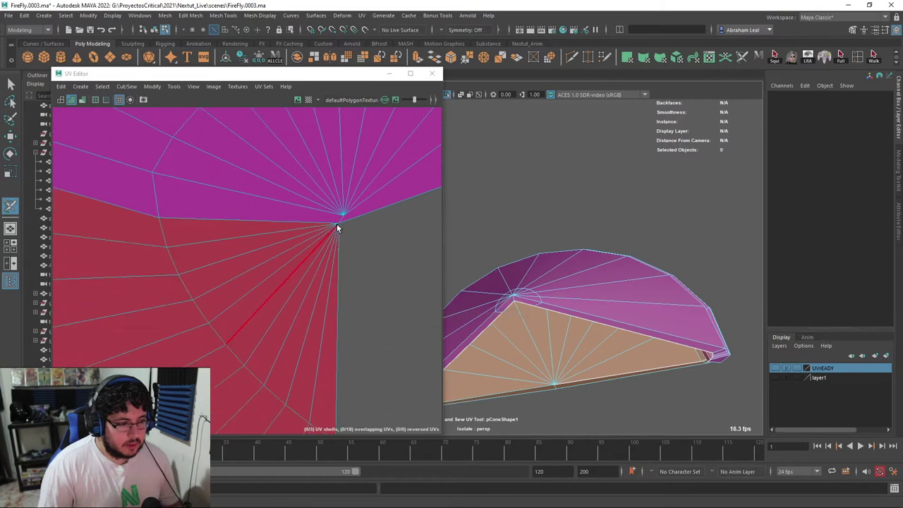
- Show the checker pattern and unfold all three UV shells of the beak cone again
{"action": "left_click", "coordinate": [309, 100]}
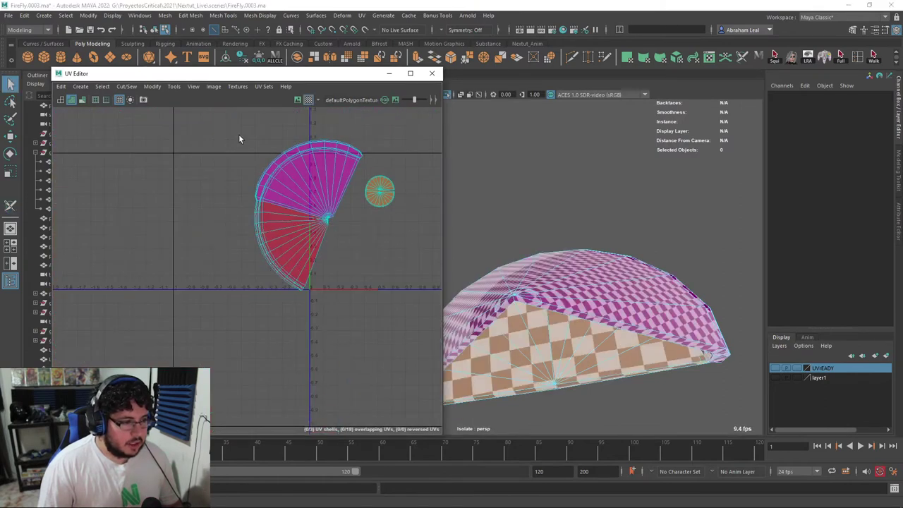
{"action": "left_click_drag", "start_coordinate": [239, 139], "coordinate": [399, 297]}
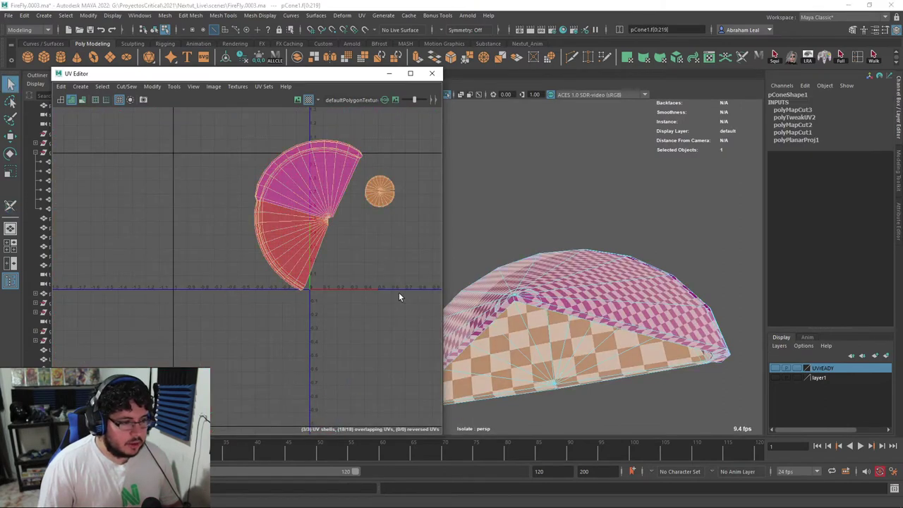
{"action": "left_click", "coordinate": [152, 86]}
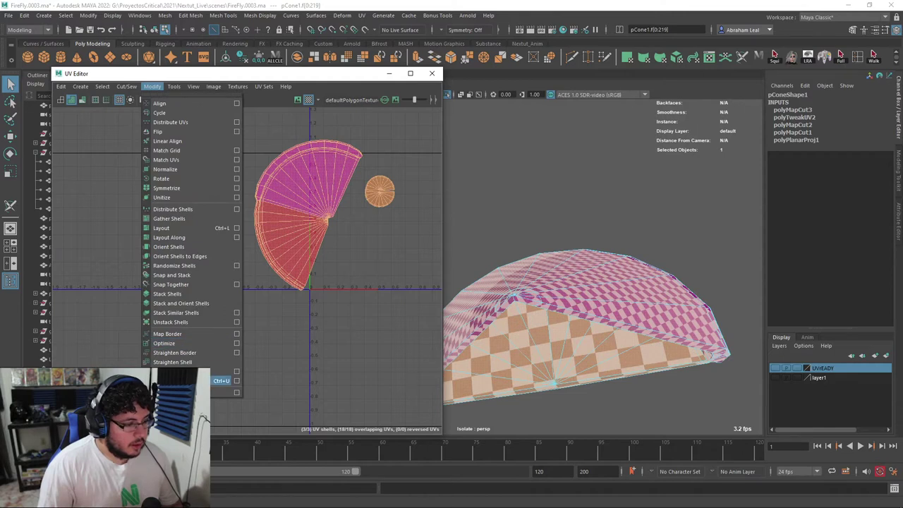
{"action": "left_click", "coordinate": [176, 381]}
{"action": "left_click", "coordinate": [241, 170]}
{"action": "scroll", "coordinate": [314, 222], "scroll_direction": "up", "scroll_amount": 3}
{"action": "scroll", "coordinate": [387, 164], "scroll_direction": "down", "scroll_amount": 3}
{"action": "left_click_drag", "start_coordinate": [590, 280], "coordinate": [570, 201], "text": "alt"}
- Smooth the upper beak cone mesh with 1 division
{"action": "left_click", "coordinate": [577, 246]}
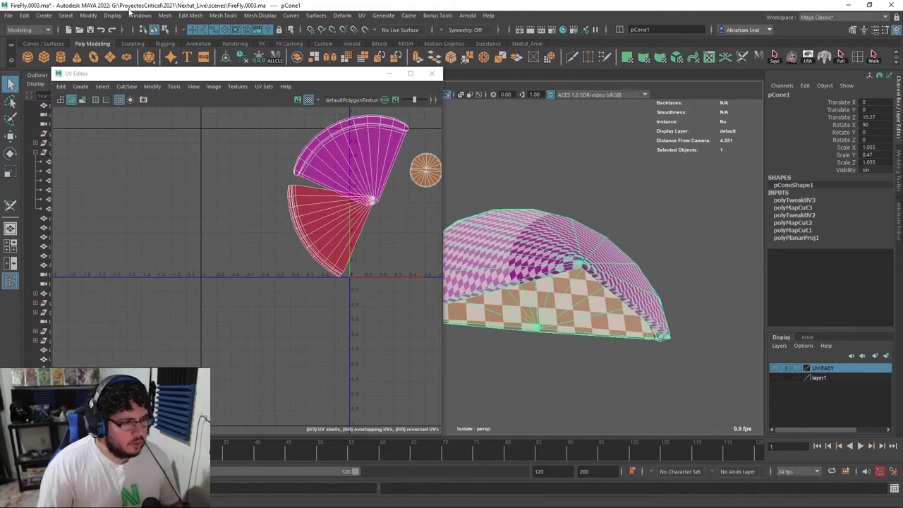
{"action": "left_click", "coordinate": [165, 16]}
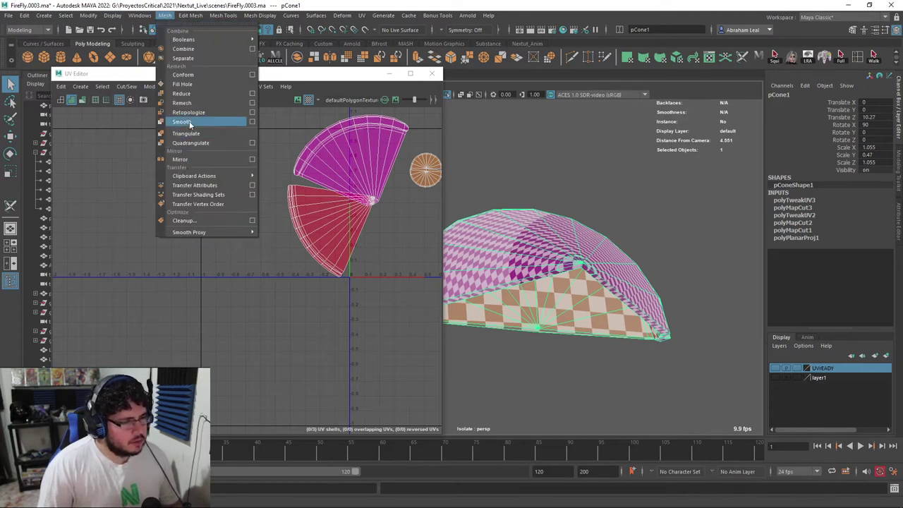
{"action": "left_click", "coordinate": [181, 121]}
{"action": "left_click_drag", "start_coordinate": [535, 167], "coordinate": [556, 202], "text": "alt"}
{"action": "left_click", "coordinate": [556, 203]}
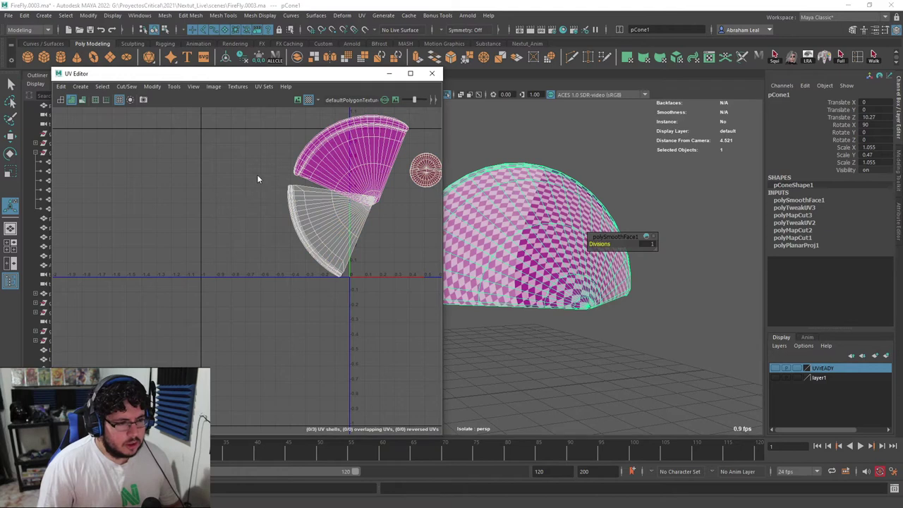
- Unfold all three UV shells of the smoothed upper beak cone and check the resulting checker pattern
{"action": "scroll", "coordinate": [257, 175], "scroll_direction": "down", "scroll_amount": 3}
{"action": "right_click_drag", "start_coordinate": [257, 174], "coordinate": [307, 155]}
{"action": "left_click_drag", "start_coordinate": [374, 122], "coordinate": [195, 311]}
{"action": "key", "text": "ctrl+z"}
{"action": "left_click", "coordinate": [152, 86]}
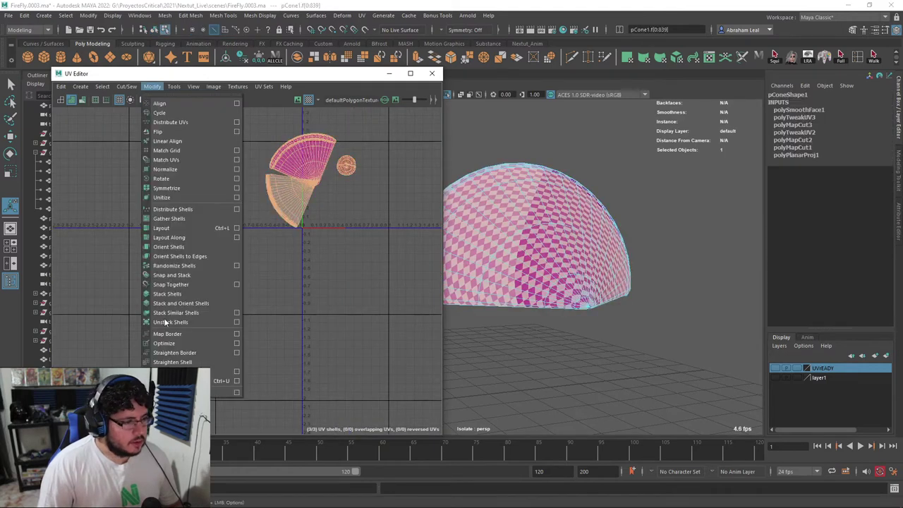
{"action": "left_click", "coordinate": [185, 381]}
{"action": "left_click", "coordinate": [480, 134]}
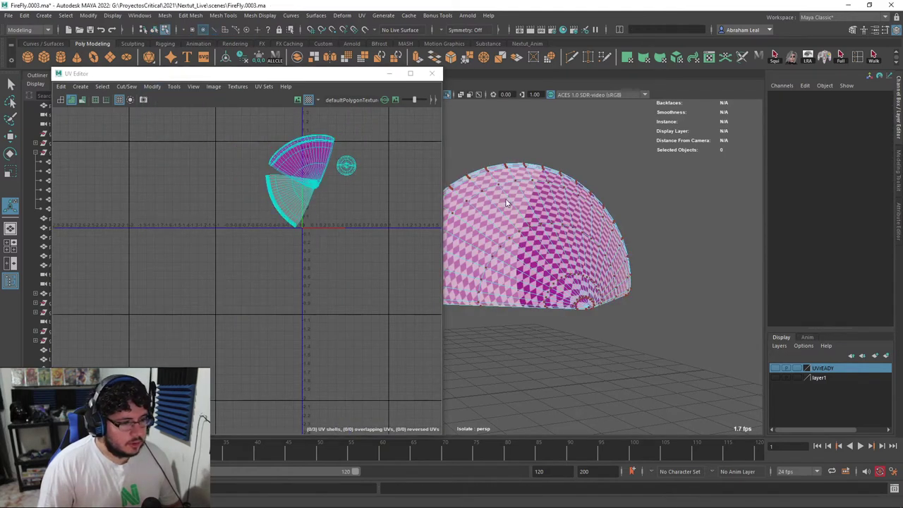
{"action": "key", "text": "q"}
{"action": "left_click", "coordinate": [492, 225]}
{"action": "scroll", "coordinate": [313, 211], "scroll_direction": "up", "scroll_amount": 3}
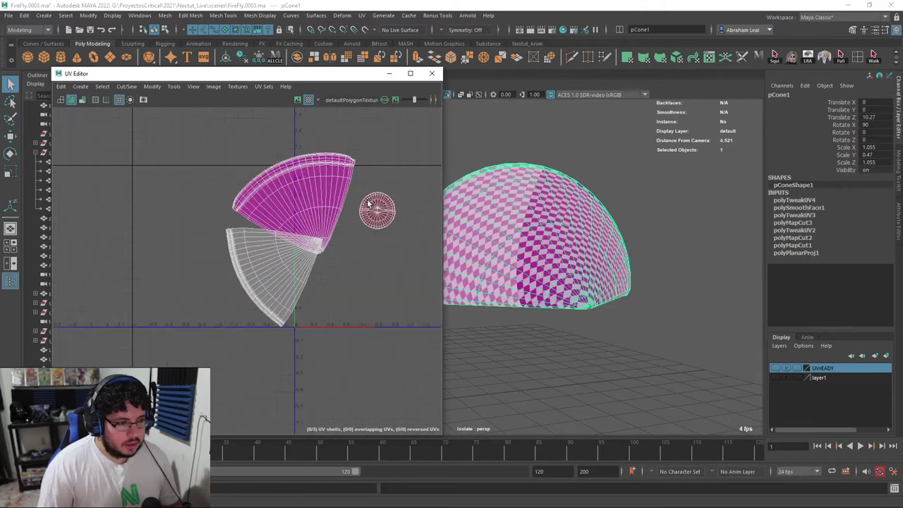
{"action": "scroll", "coordinate": [313, 211], "scroll_direction": "up", "scroll_amount": 2}
{"action": "left_click_drag", "start_coordinate": [542, 249], "coordinate": [543, 275], "text": "alt"}
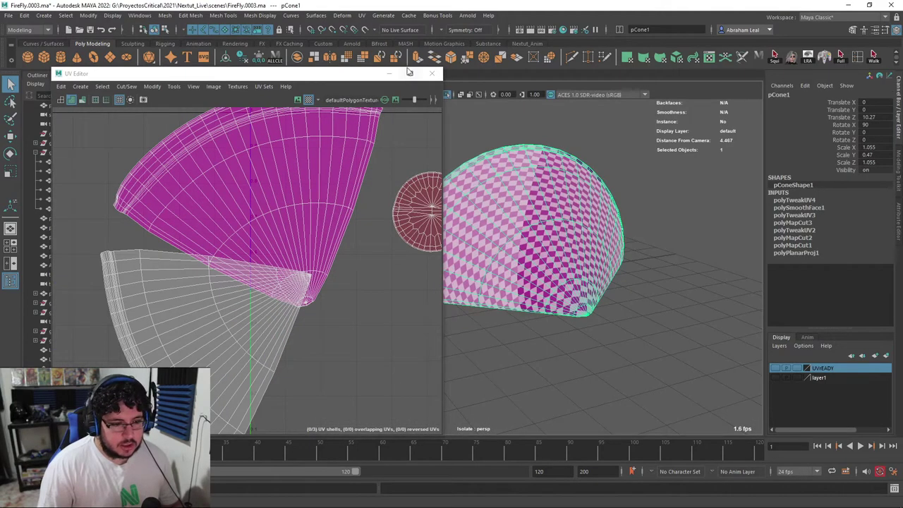
{"action": "left_click", "coordinate": [433, 74]}
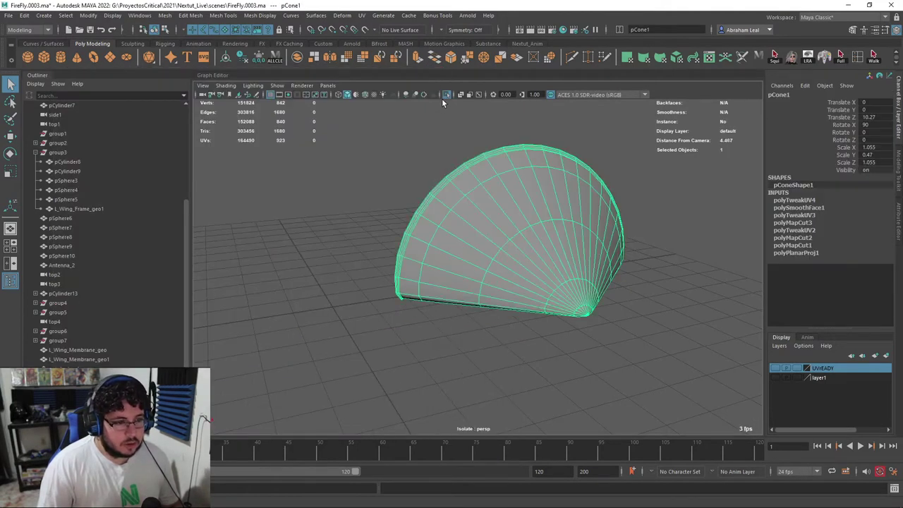
- Bring the rest of the model back into view and smooth the lower beak cone with 1 division
{"action": "left_click", "coordinate": [446, 94]}
{"action": "middle_click_drag", "start_coordinate": [583, 278], "coordinate": [554, 208], "text": "alt"}
{"action": "left_click", "coordinate": [502, 265]}
{"action": "left_click_drag", "start_coordinate": [502, 265], "coordinate": [525, 261], "text": "alt"}
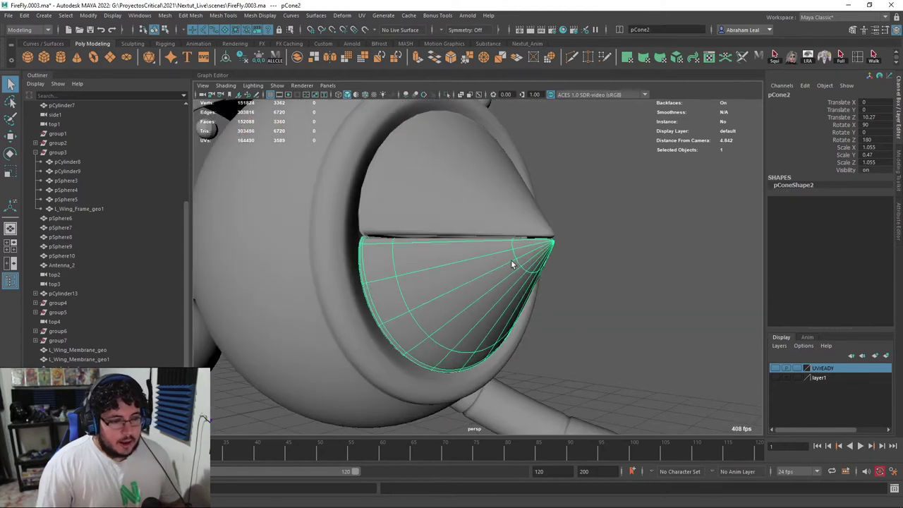
{"action": "left_click", "coordinate": [164, 15]}
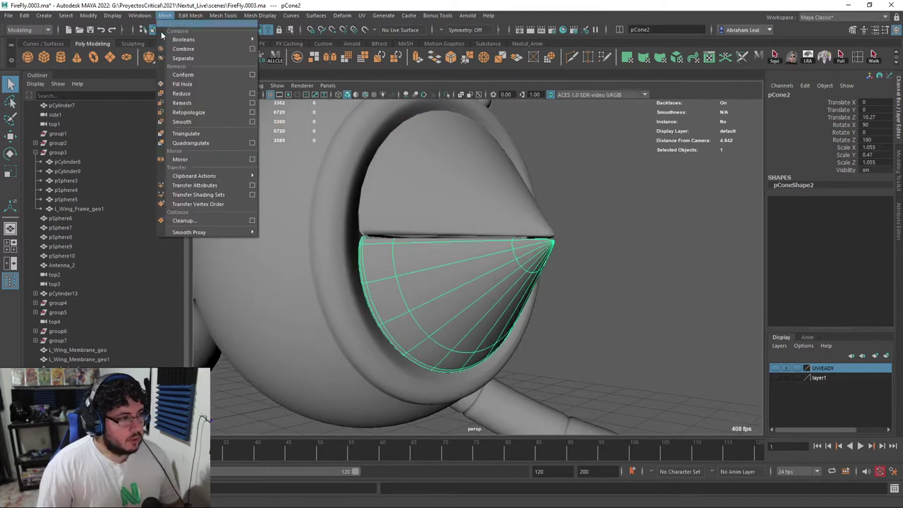
{"action": "left_click", "coordinate": [197, 123]}
- Transfer the attributes of the upper beak cone to the lower one so it receives the same UVs
{"action": "left_click", "coordinate": [525, 162]}
{"action": "left_click", "coordinate": [466, 161]}
{"action": "left_click", "coordinate": [520, 246], "text": "shift"}
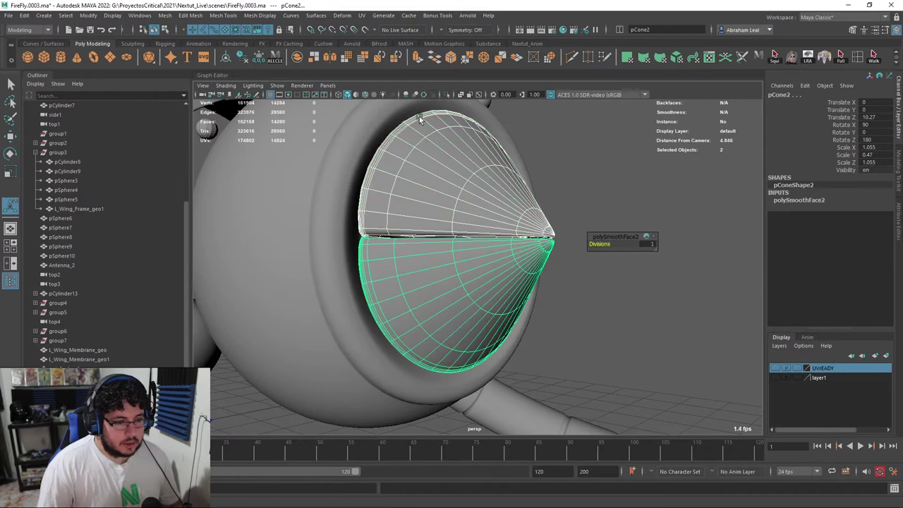
{"action": "left_click", "coordinate": [223, 16]}
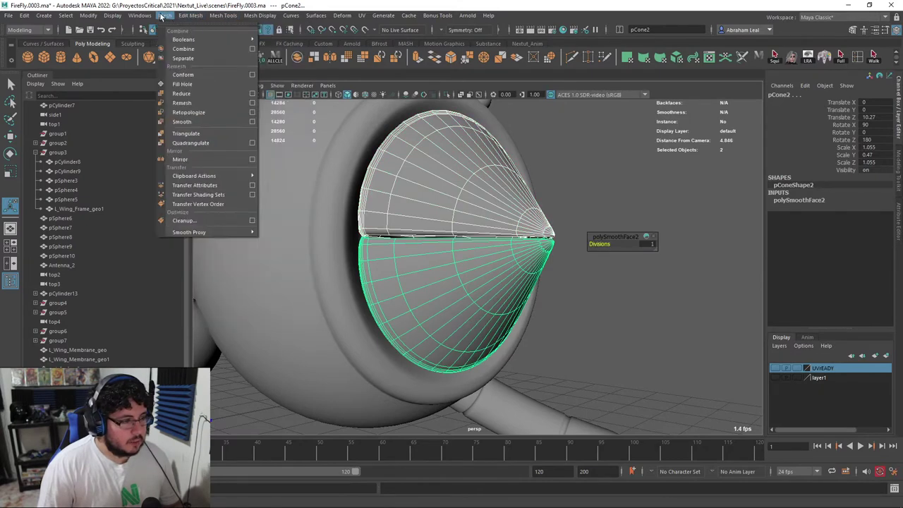
{"action": "mouse_move", "coordinate": [164, 21]}
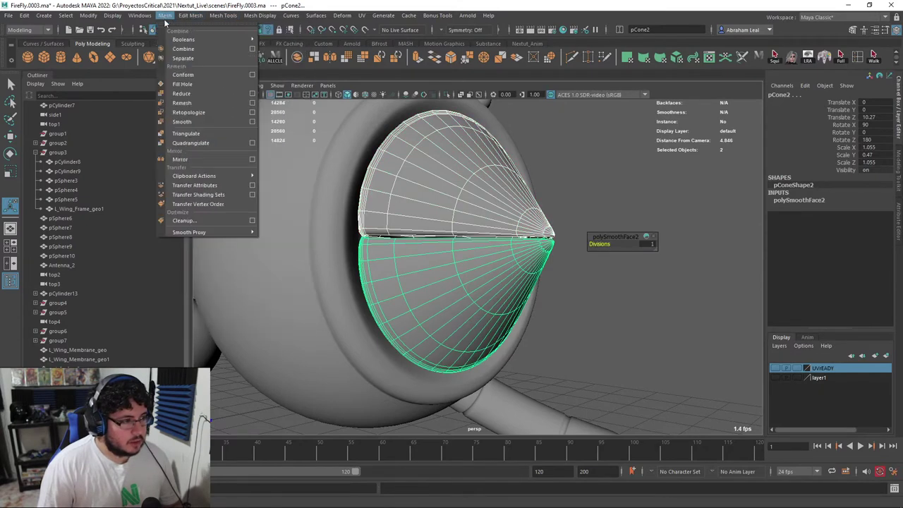
{"action": "left_click", "coordinate": [202, 186]}
- Examine the lower beak cone's transferred UV shells and its checker pattern
{"action": "left_click", "coordinate": [513, 251]}
{"action": "left_click", "coordinate": [362, 15]}
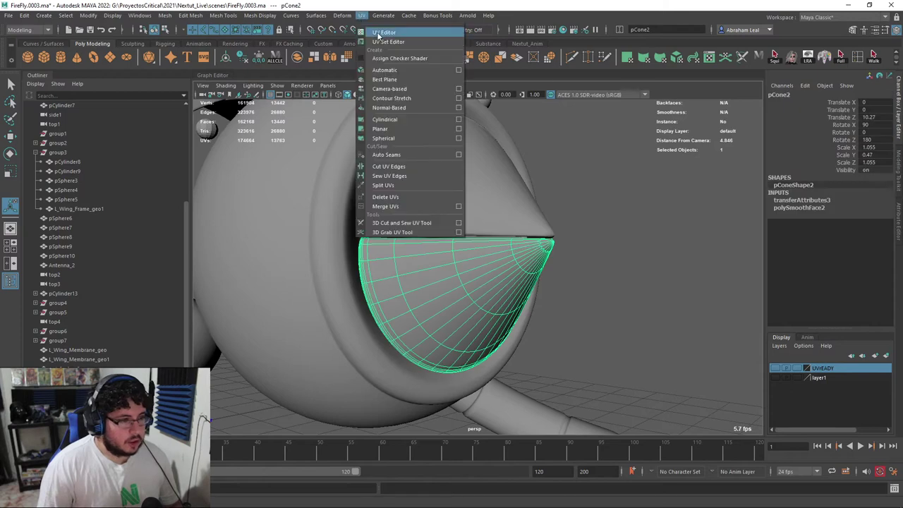
{"action": "left_click", "coordinate": [383, 33]}
{"action": "scroll", "coordinate": [398, 250], "scroll_direction": "down", "scroll_amount": 2}
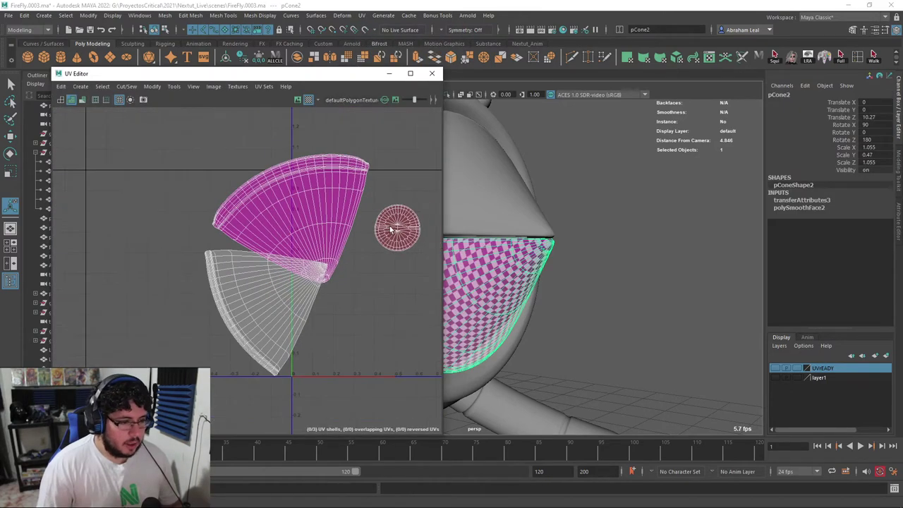
{"action": "scroll", "coordinate": [393, 235], "scroll_direction": "up", "scroll_amount": 3}
{"action": "scroll", "coordinate": [467, 216], "scroll_direction": "down", "scroll_amount": 3}
{"action": "scroll", "coordinate": [551, 230], "scroll_direction": "up", "scroll_amount": 1}
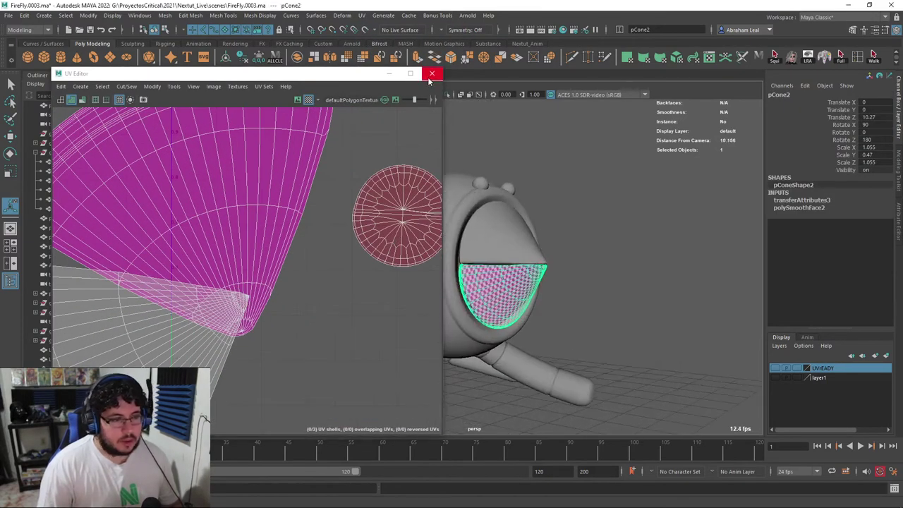
- Combine the upper and lower beak cones into one mesh, then delete its history and freeze its transformations
{"action": "left_click", "coordinate": [429, 74]}
{"action": "left_click", "coordinate": [531, 252]}
{"action": "left_click", "coordinate": [530, 280], "text": "shift"}
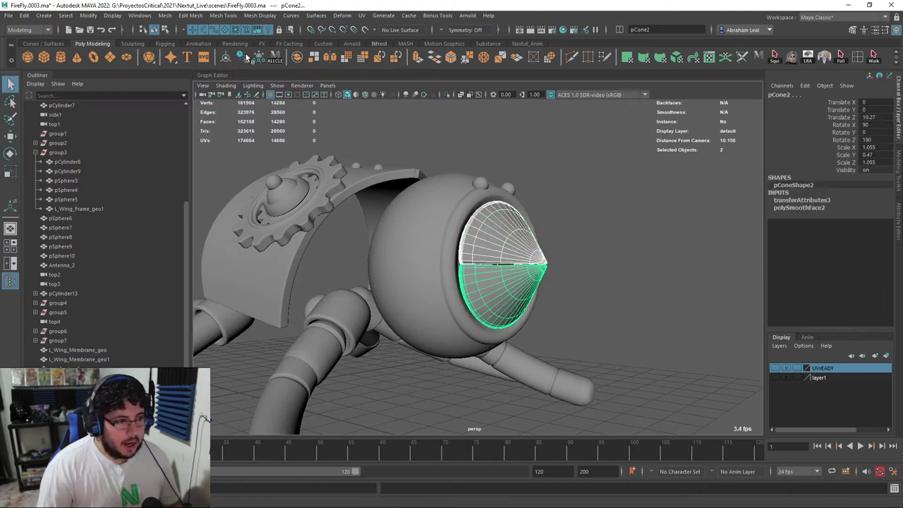
{"action": "left_click", "coordinate": [276, 60]}
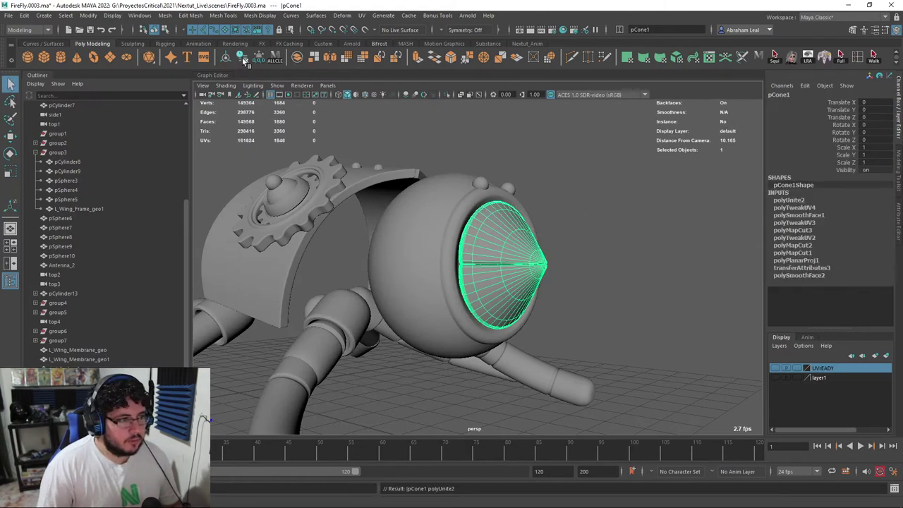
- Rename the combined beak mesh as Firefly_Pincers and add it to the UVREADY layer
{"action": "left_click", "coordinate": [801, 96]}
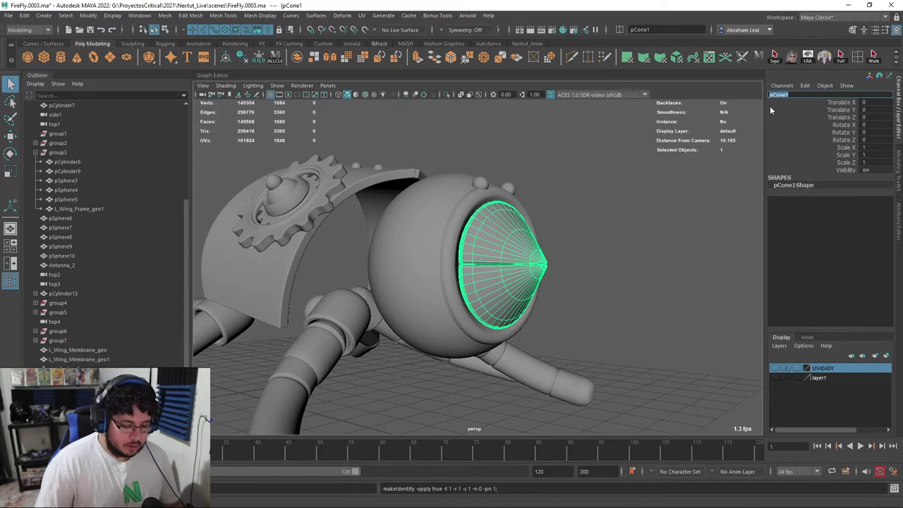
{"action": "type", "text": "p"}
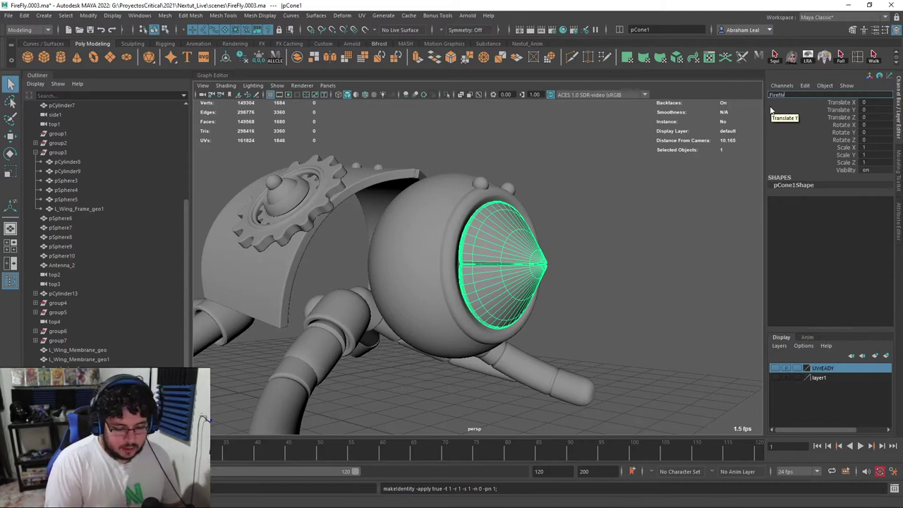
{"action": "type", "text": "irefly_Pincers"}
{"action": "key", "text": "Return"}
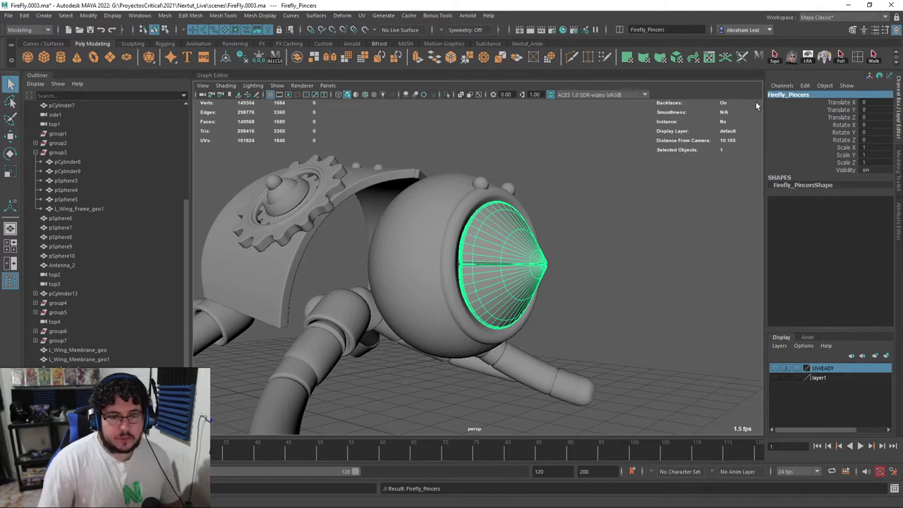
{"action": "right_click", "coordinate": [817, 370]}
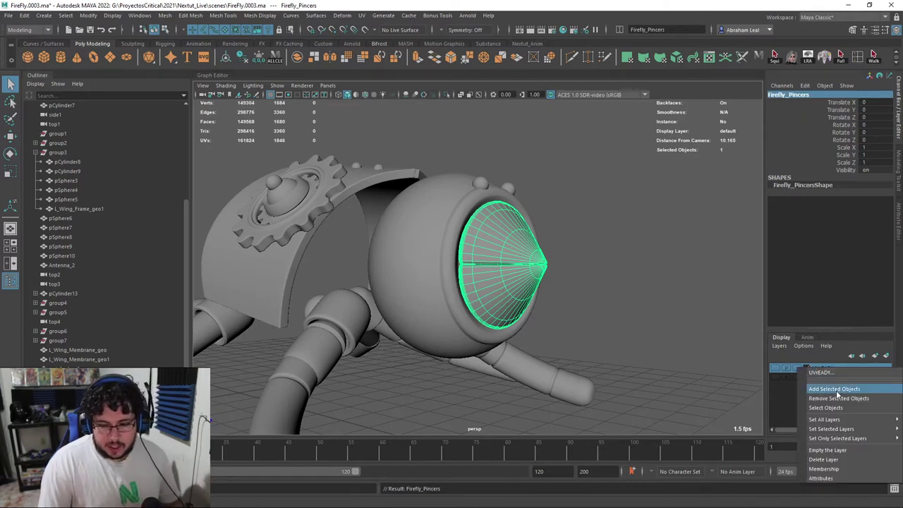
{"action": "left_click", "coordinate": [837, 391]}
- Apply a planar UV projection to the firefly's head sphere and return to object mode
{"action": "left_click_drag", "start_coordinate": [561, 242], "coordinate": [449, 250], "text": "alt"}
{"action": "left_click", "coordinate": [438, 288]}
{"action": "left_click_drag", "start_coordinate": [438, 290], "coordinate": [454, 254], "text": "alt"}
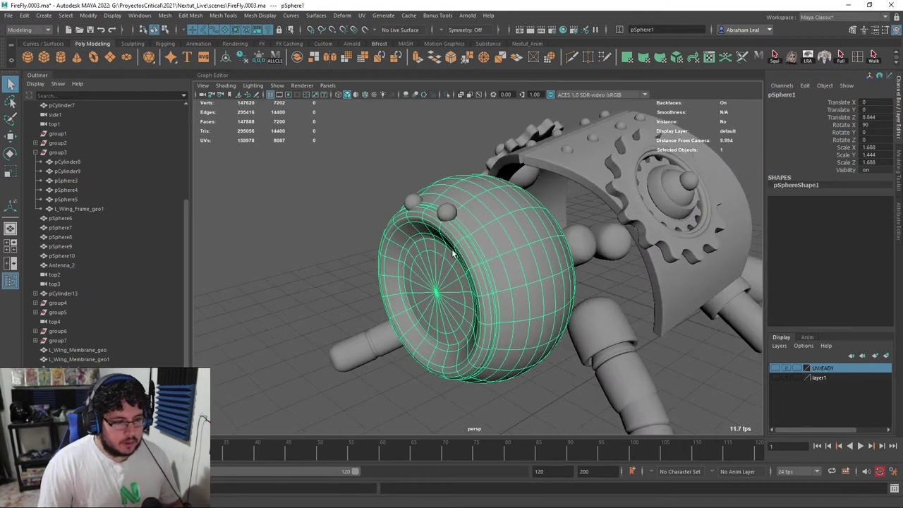
{"action": "left_click", "coordinate": [363, 16]}
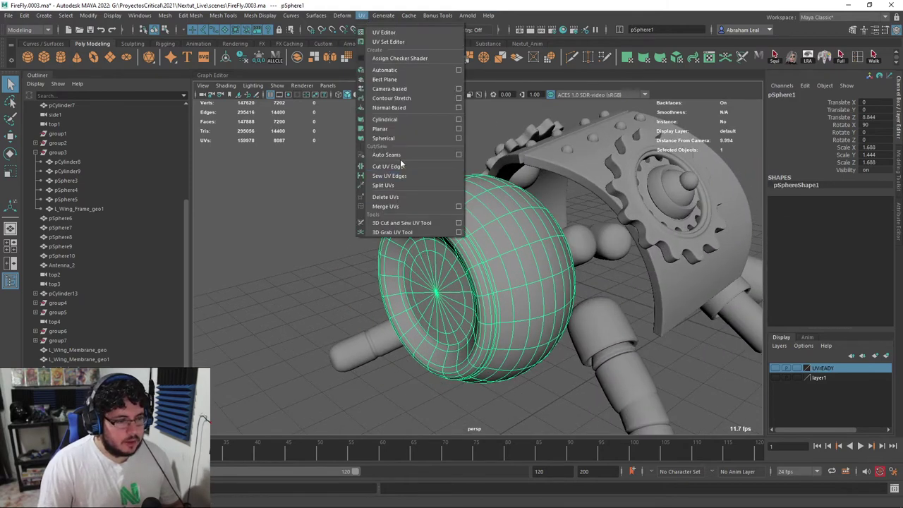
{"action": "left_click", "coordinate": [385, 130]}
{"action": "middle_click_drag", "start_coordinate": [459, 195], "coordinate": [452, 172], "text": "alt"}
{"action": "right_click_drag", "start_coordinate": [453, 173], "coordinate": [499, 148]}
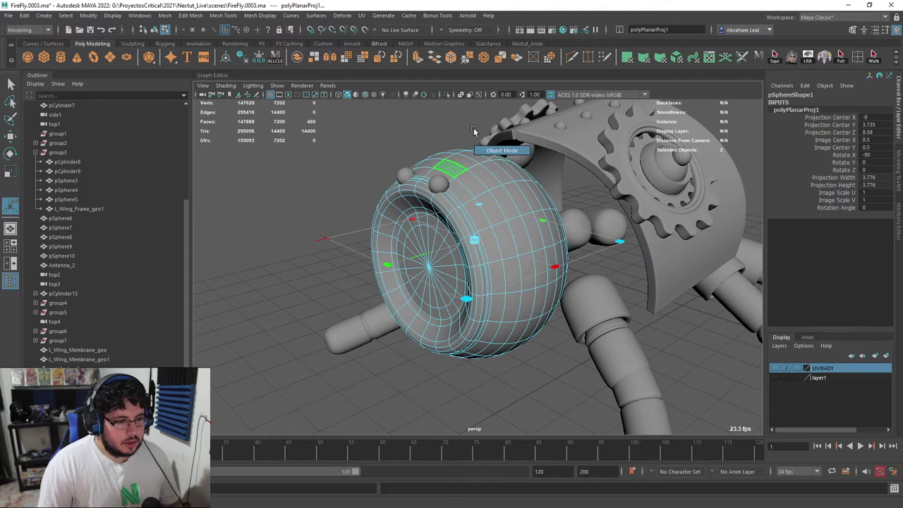
{"action": "left_click", "coordinate": [485, 176]}
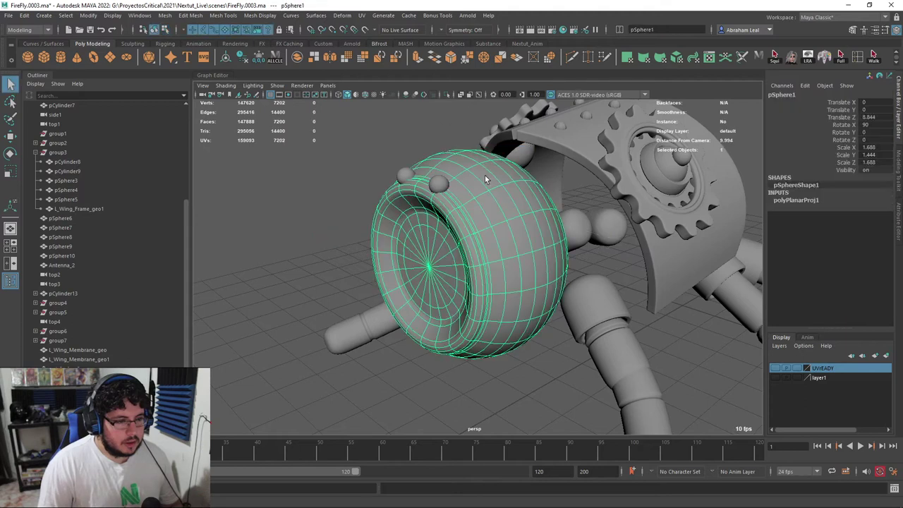
- Cut UV seams along the head's edge loops, including around the front recess, to split it into three shells
{"action": "left_click", "coordinate": [364, 15]}
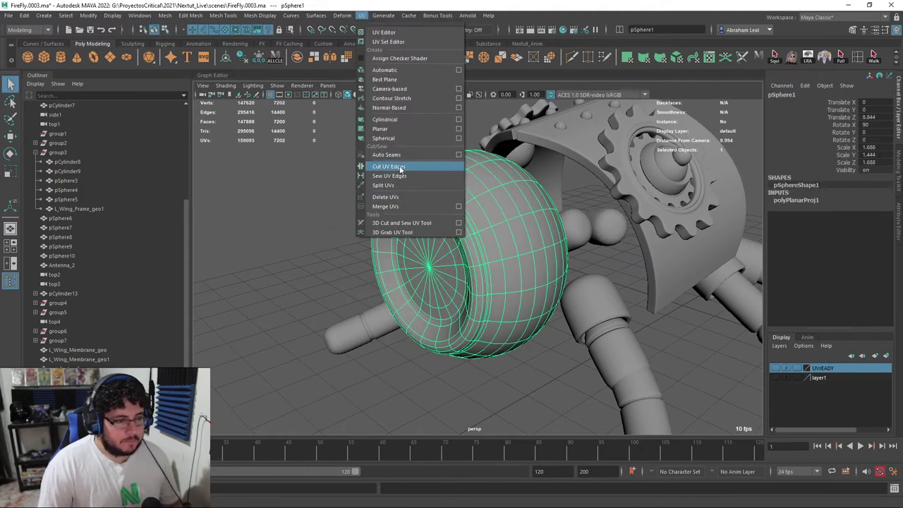
{"action": "left_click", "coordinate": [401, 223]}
{"action": "left_click_drag", "start_coordinate": [401, 223], "coordinate": [423, 204], "text": "alt"}
{"action": "left_click_drag", "start_coordinate": [486, 211], "coordinate": [471, 243], "text": "alt"}
{"action": "double_click", "coordinate": [434, 317]}
{"action": "scroll", "coordinate": [452, 319], "scroll_direction": "down", "scroll_amount": 5}
{"action": "key", "text": "q"}
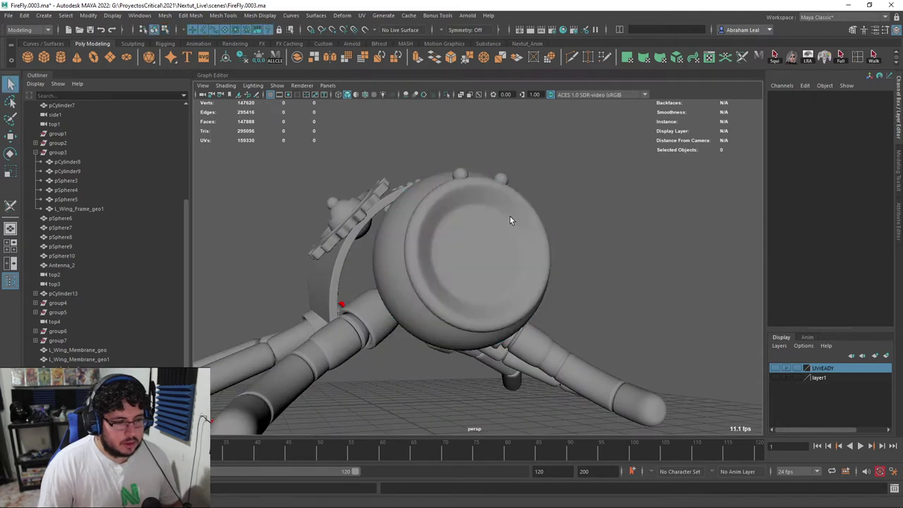
- Show the head's UVs with the checker pattern and smooth the head mesh with 1 division
{"action": "left_click", "coordinate": [511, 219]}
{"action": "left_click", "coordinate": [362, 15]}
{"action": "left_click", "coordinate": [382, 32]}
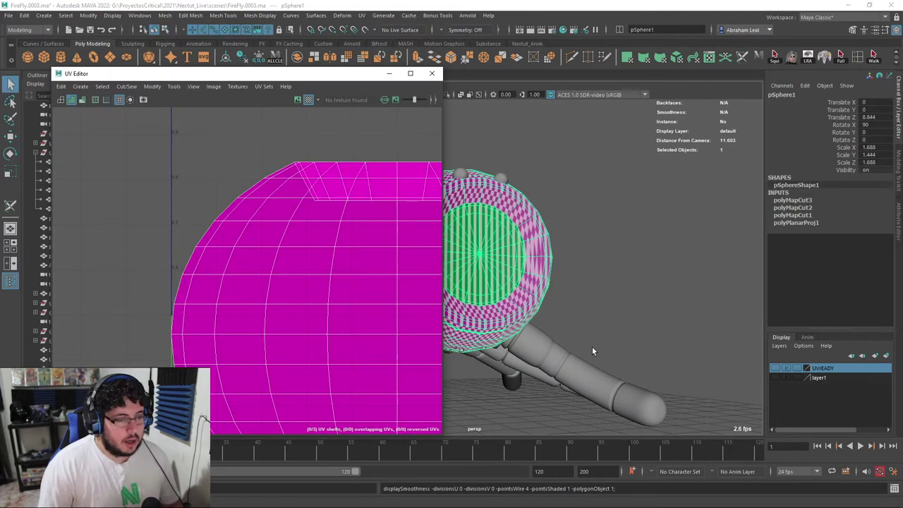
{"action": "left_click", "coordinate": [164, 15]}
{"action": "left_click", "coordinate": [201, 120]}
{"action": "key", "text": "f"}
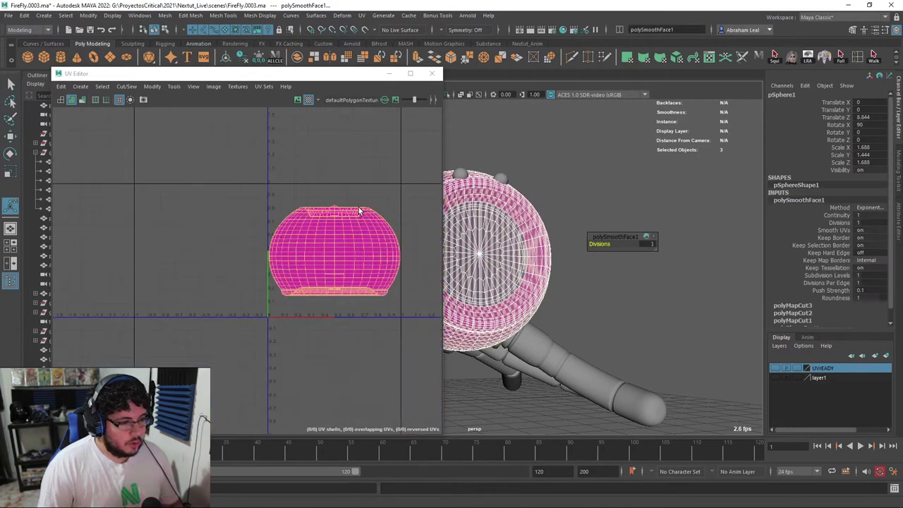
- Unfold all three UV shells of the head
{"action": "left_click_drag", "start_coordinate": [237, 167], "coordinate": [421, 321]}
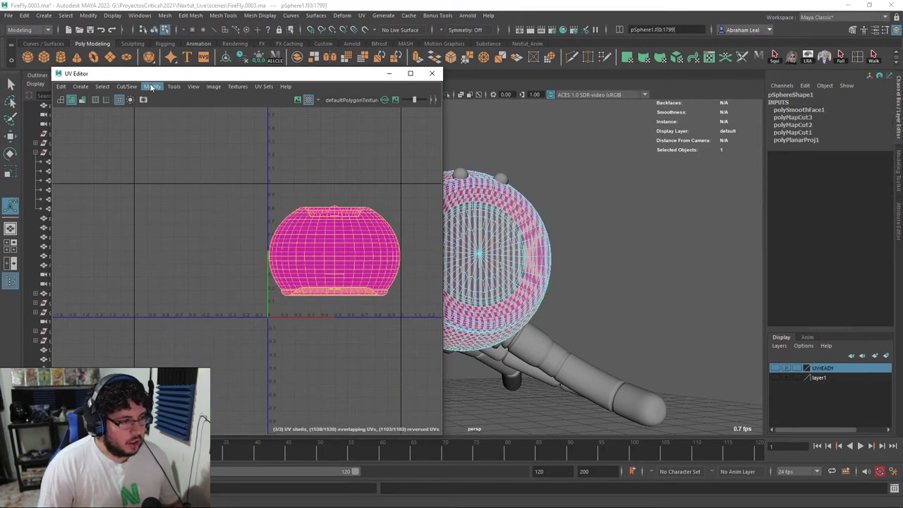
{"action": "left_click", "coordinate": [150, 87]}
{"action": "left_click", "coordinate": [205, 374]}
{"action": "left_click", "coordinate": [323, 193]}
- Delete the head mesh's construction history and freeze its transformations
{"action": "left_click", "coordinate": [432, 73]}
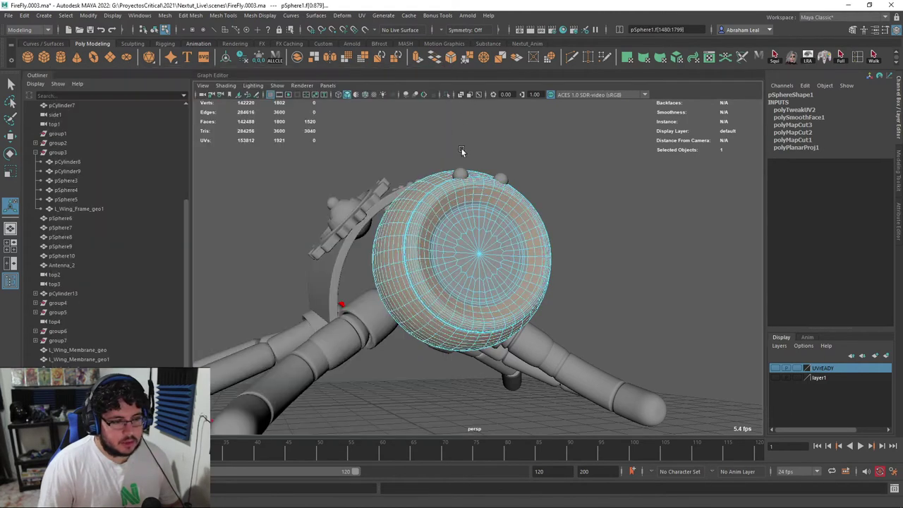
{"action": "left_click", "coordinate": [481, 189]}
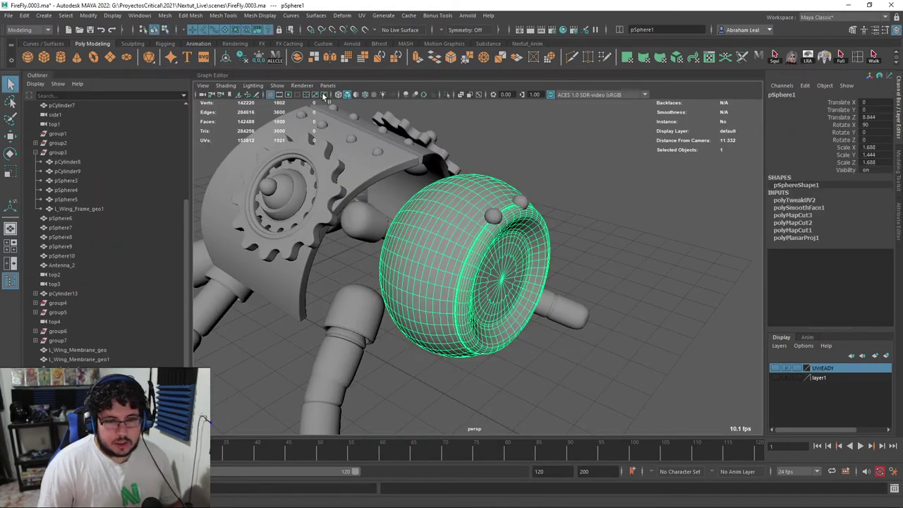
{"action": "left_click", "coordinate": [243, 57]}
{"action": "left_click", "coordinate": [258, 57]}
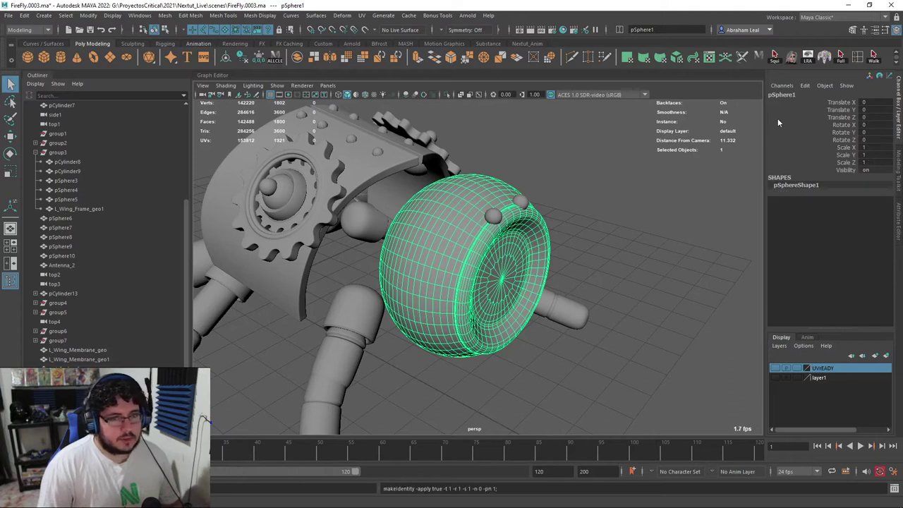
- Rename the head mesh as Firefly_head and add it to the UVREADY layer
{"action": "left_click", "coordinate": [798, 95]}
{"action": "key", "text": "Caps_Lock"}
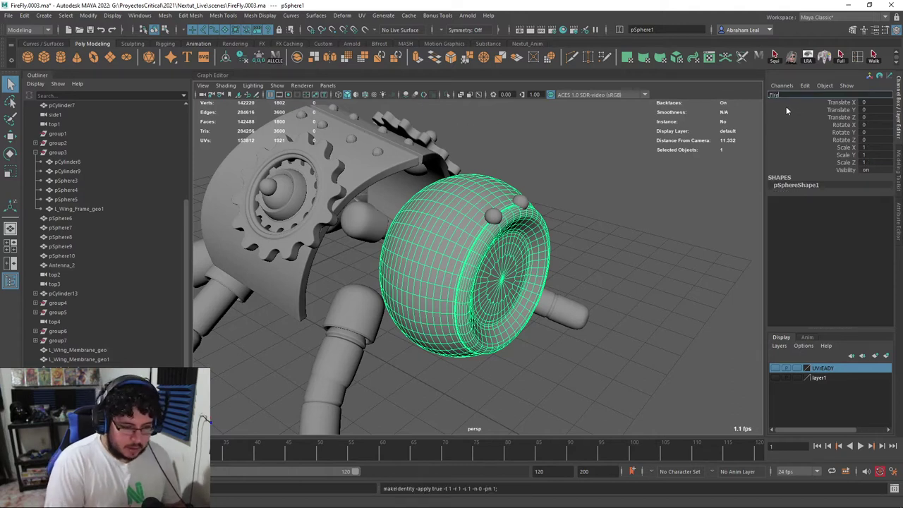
{"action": "type", "text": "Firefly_head"}
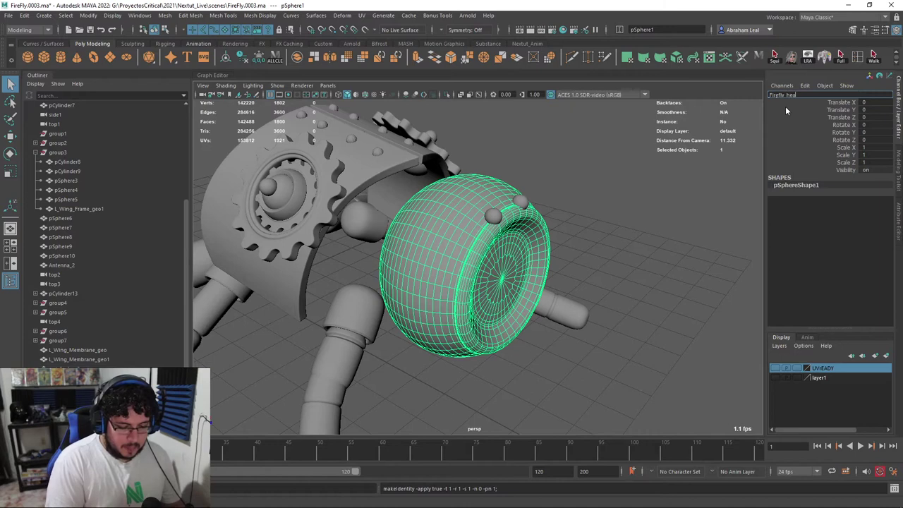
{"action": "key", "text": "Return"}
{"action": "right_click", "coordinate": [834, 370]}
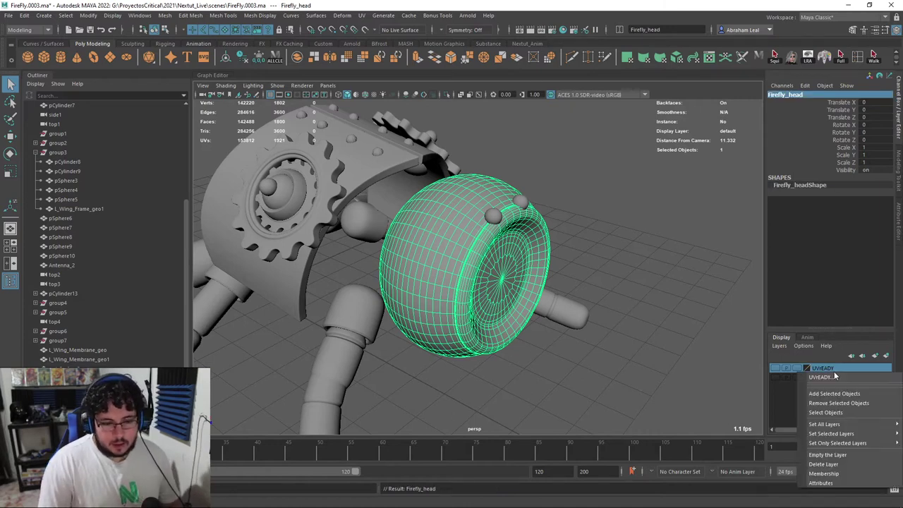
{"action": "left_click", "coordinate": [843, 395]}
- Delete the toothed outer gear on one side of the torso plate
{"action": "left_click_drag", "start_coordinate": [628, 278], "coordinate": [520, 251], "text": "alt"}
{"action": "left_click", "coordinate": [453, 180]}
{"action": "middle_click_drag", "start_coordinate": [453, 180], "coordinate": [498, 248], "text": "alt"}
{"action": "scroll", "coordinate": [497, 248], "scroll_direction": "up", "scroll_amount": 6}
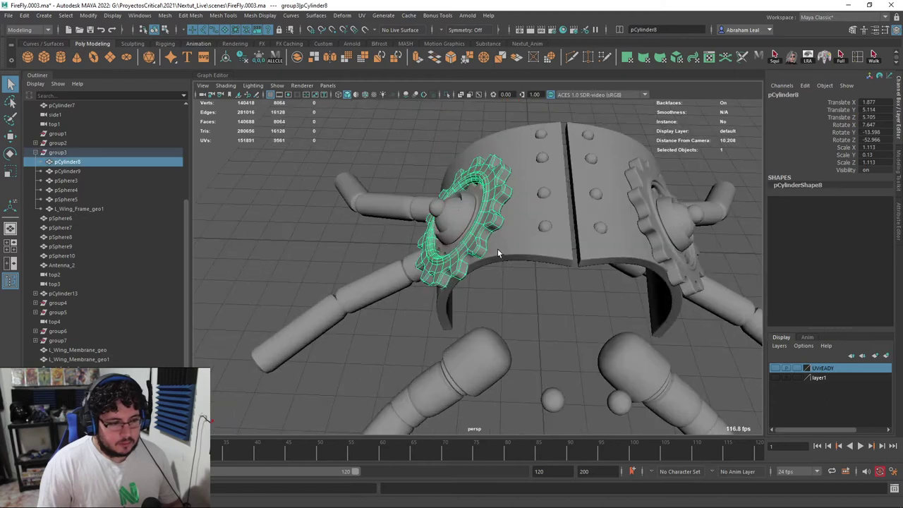
{"action": "scroll", "coordinate": [486, 234], "scroll_direction": "down", "scroll_amount": 4}
{"action": "key", "text": "Delete"}
- Delete the remaining hub cylinder and spheres of the gear assembly on that same side of the torso
{"action": "left_click", "coordinate": [481, 223]}
{"action": "key", "text": "Delete"}
{"action": "left_click", "coordinate": [469, 222]}
{"action": "key", "text": "Delete"}
{"action": "left_click", "coordinate": [453, 227]}
{"action": "key", "text": "Delete"}
{"action": "left_click", "coordinate": [445, 218]}
{"action": "key", "text": "Delete"}
{"action": "scroll", "coordinate": [636, 267], "scroll_direction": "down", "scroll_amount": 4}
{"action": "key", "text": "ctrl+z"}
{"action": "scroll", "coordinate": [635, 266], "scroll_direction": "up", "scroll_amount": 4}
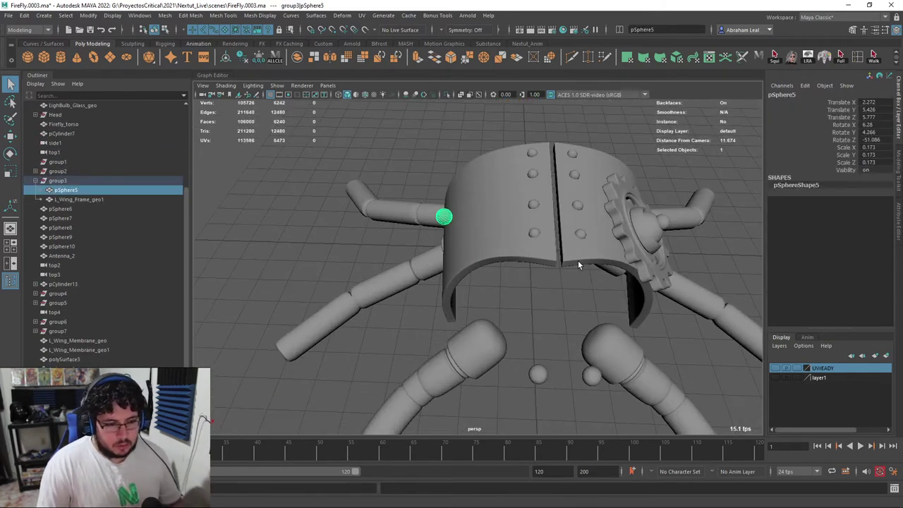
{"action": "left_click", "coordinate": [501, 238]}
{"action": "left_click", "coordinate": [447, 220]}
{"action": "left_click", "coordinate": [509, 247], "text": "shift"}
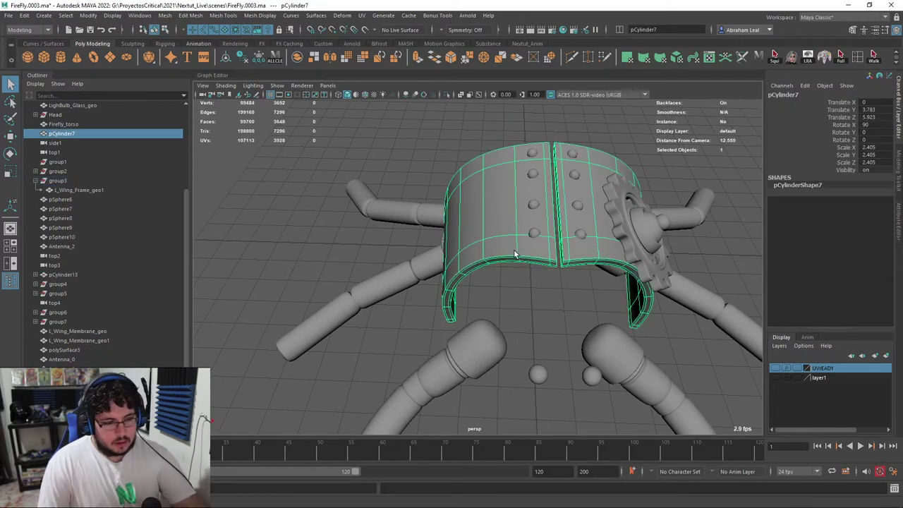
{"action": "key", "text": "Delete"}
{"action": "key", "text": "ctrl+z"}
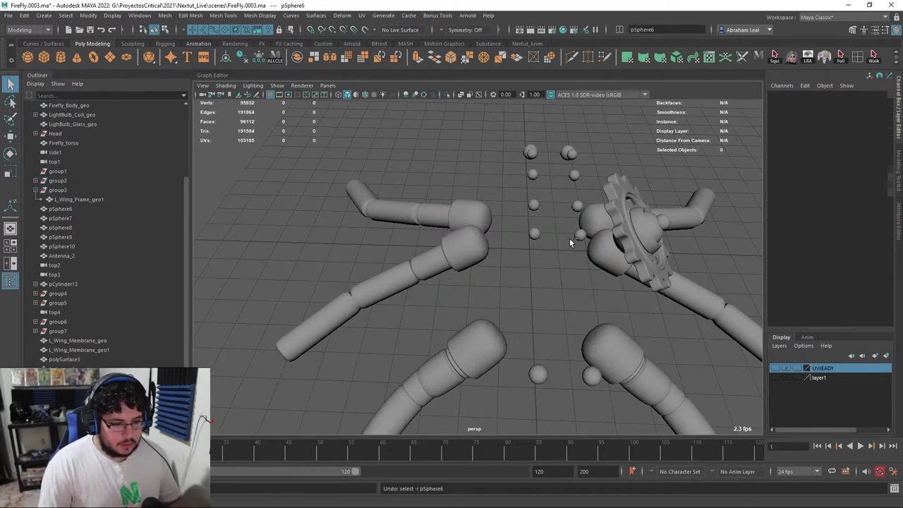
{"action": "key", "text": "ctrl+z"}
{"action": "key", "text": "ctrl+z"}
- Delete all faces of the torso plate's half on the side where the gear was removed, and return to object selection
{"action": "right_click_drag", "start_coordinate": [486, 208], "coordinate": [494, 224]}
{"action": "double_click", "coordinate": [494, 224]}
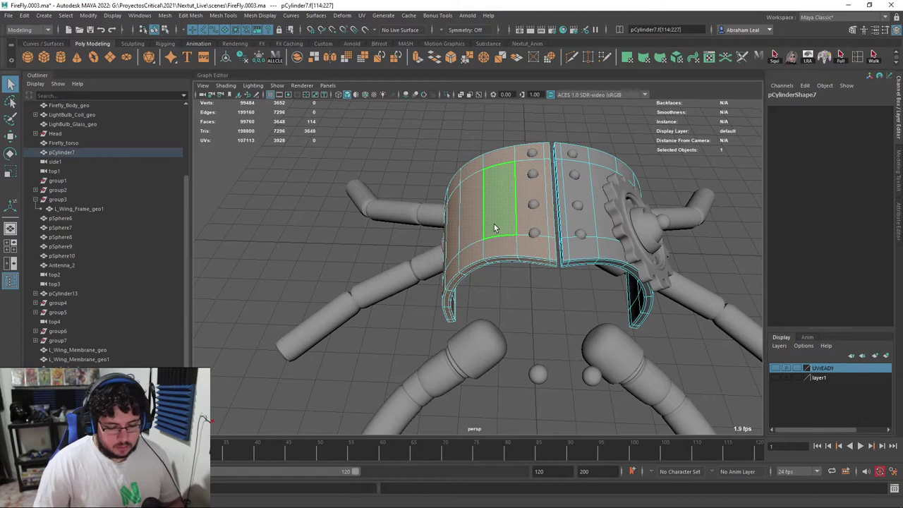
{"action": "key", "text": "Delete"}
{"action": "left_click_drag", "start_coordinate": [494, 224], "coordinate": [558, 186], "text": "alt"}
{"action": "right_click_drag", "start_coordinate": [558, 183], "coordinate": [591, 147]}
{"action": "left_click", "coordinate": [591, 146]}
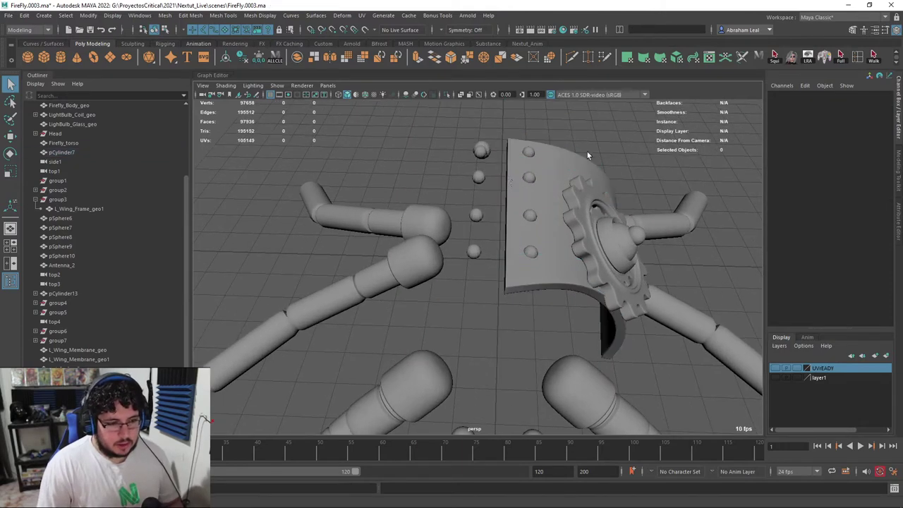
- Combine the rivet spheres pSphere6 to pSphere10 into one mesh and delete the rivets beside the removed plate half
{"action": "left_click_drag", "start_coordinate": [492, 136], "coordinate": [466, 281]}
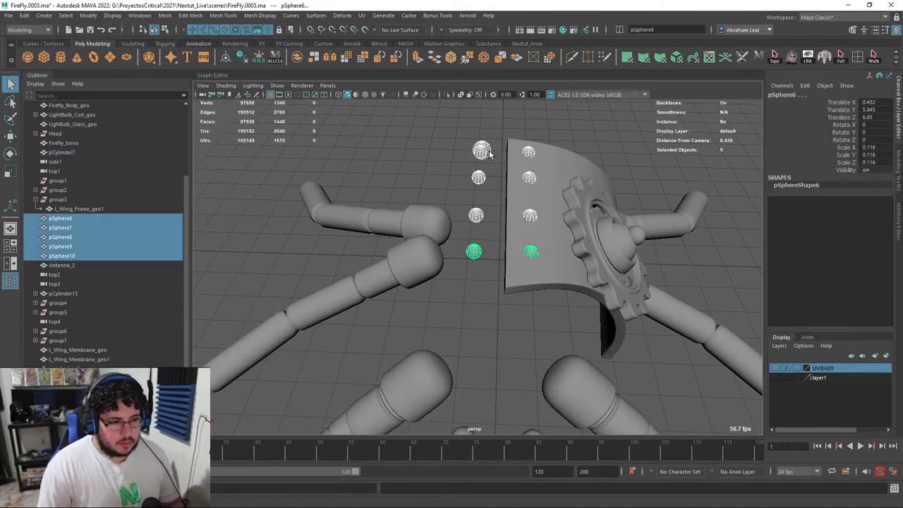
{"action": "left_click", "coordinate": [297, 58]}
{"action": "right_click_drag", "start_coordinate": [490, 149], "coordinate": [491, 173]}
{"action": "left_click_drag", "start_coordinate": [501, 120], "coordinate": [484, 179]}
{"action": "key", "text": "Delete"}
{"action": "right_click_drag", "start_coordinate": [484, 180], "coordinate": [530, 150]}
- Delete the three legs on the side of the removed plate half
{"action": "scroll", "coordinate": [492, 217], "scroll_direction": "down", "scroll_amount": 3}
{"action": "middle_click_drag", "start_coordinate": [492, 218], "coordinate": [509, 159], "text": "alt"}
{"action": "left_click", "coordinate": [408, 211]}
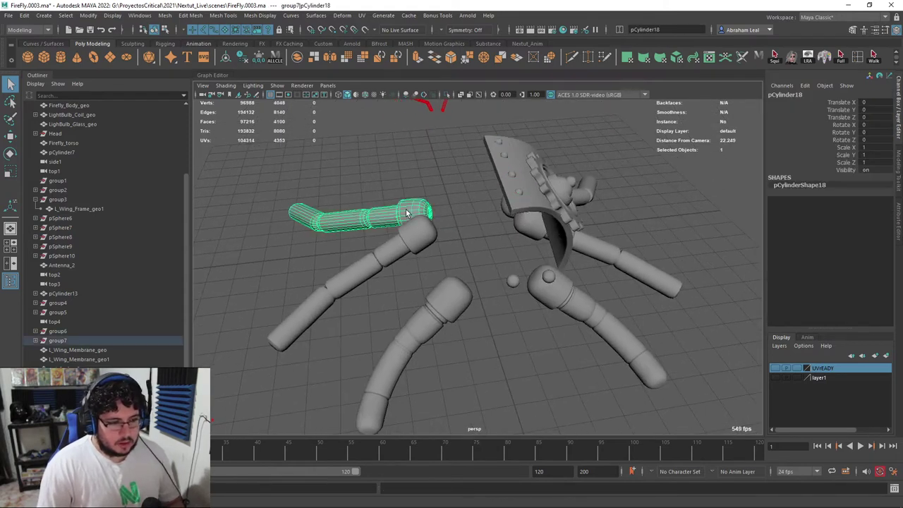
{"action": "key", "text": "Delete"}
{"action": "left_click", "coordinate": [421, 238]}
{"action": "key", "text": "Delete"}
{"action": "left_click", "coordinate": [446, 282]}
{"action": "key", "text": "Delete"}
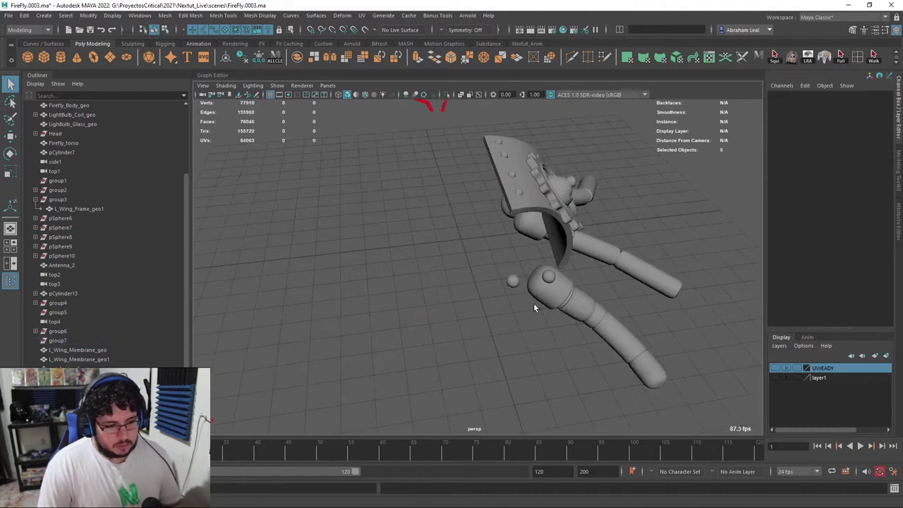
- Delete the faces of one of the two small head spheres, keeping only its counterpart
{"action": "left_click", "coordinate": [513, 282]}
{"action": "scroll", "coordinate": [528, 292], "scroll_direction": "up", "scroll_amount": 3}
{"action": "middle_click_drag", "start_coordinate": [533, 288], "coordinate": [524, 264], "text": "alt"}
{"action": "right_click_drag", "start_coordinate": [525, 264], "coordinate": [524, 286]}
{"action": "double_click", "coordinate": [516, 266]}
{"action": "key", "text": "Delete"}
{"action": "left_click_drag", "start_coordinate": [537, 270], "coordinate": [495, 247], "text": "alt"}
{"action": "right_click_drag", "start_coordinate": [542, 257], "coordinate": [590, 225]}
{"action": "left_click_drag", "start_coordinate": [590, 226], "coordinate": [505, 201], "text": "alt"}
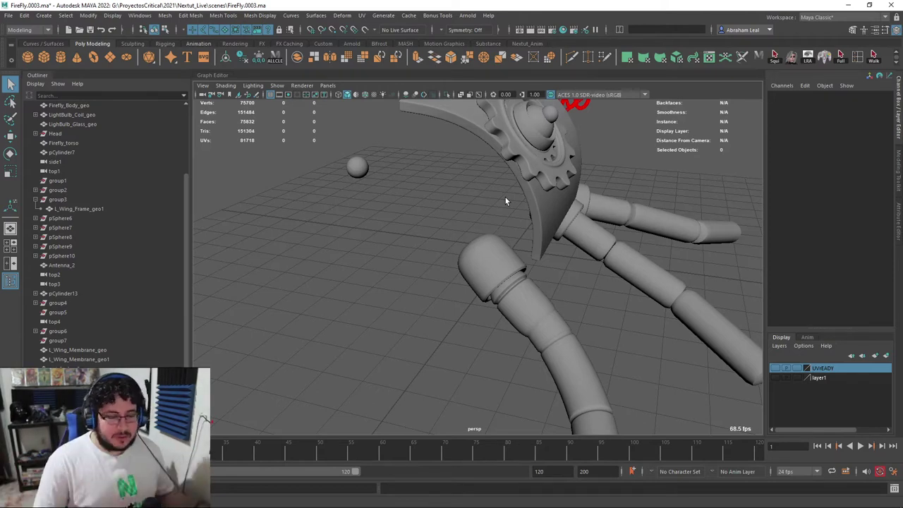
- Examine the remaining half of the model around the torso plate, gear and legs from several angles
{"action": "scroll", "coordinate": [571, 254], "scroll_direction": "down", "scroll_amount": 4}
{"action": "left_click_drag", "start_coordinate": [571, 254], "coordinate": [482, 260], "text": "alt"}
{"action": "scroll", "coordinate": [482, 260], "scroll_direction": "up", "scroll_amount": 5}
{"action": "middle_click_drag", "start_coordinate": [482, 260], "coordinate": [446, 201], "text": "alt"}
{"action": "scroll", "coordinate": [447, 201], "scroll_direction": "up", "scroll_amount": 4}
{"action": "scroll", "coordinate": [447, 206], "scroll_direction": "down", "scroll_amount": 3}
{"action": "left_click_drag", "start_coordinate": [455, 212], "coordinate": [474, 247], "text": "alt"}
{"action": "scroll", "coordinate": [582, 267], "scroll_direction": "up", "scroll_amount": 3}
{"action": "left_click", "coordinate": [530, 267]}
{"action": "scroll", "coordinate": [559, 286], "scroll_direction": "down", "scroll_amount": 4}
{"action": "scroll", "coordinate": [451, 280], "scroll_direction": "up", "scroll_amount": 4}
{"action": "left_click", "coordinate": [397, 247]}
{"action": "scroll", "coordinate": [396, 247], "scroll_direction": "down", "scroll_amount": 4}
{"action": "scroll", "coordinate": [416, 281], "scroll_direction": "up", "scroll_amount": 3}
{"action": "scroll", "coordinate": [446, 239], "scroll_direction": "down", "scroll_amount": 3}
{"action": "scroll", "coordinate": [449, 216], "scroll_direction": "down", "scroll_amount": 4}
{"action": "scroll", "coordinate": [480, 240], "scroll_direction": "up", "scroll_amount": 4}
{"action": "left_click_drag", "start_coordinate": [491, 284], "coordinate": [510, 299], "text": "alt"}
{"action": "left_click", "coordinate": [473, 268]}
{"action": "left_click_drag", "start_coordinate": [473, 267], "coordinate": [496, 315], "text": "alt"}
{"action": "left_click", "coordinate": [496, 315]}
{"action": "right_click_drag", "start_coordinate": [496, 314], "coordinate": [542, 283], "text": "alt"}
{"action": "left_click_drag", "start_coordinate": [540, 282], "coordinate": [514, 303], "text": "alt"}
{"action": "left_click", "coordinate": [514, 303]}
{"action": "left_click_drag", "start_coordinate": [491, 256], "coordinate": [533, 255], "text": "alt"}
{"action": "middle_click_drag", "start_coordinate": [534, 255], "coordinate": [396, 334], "text": "alt"}
{"action": "left_click", "coordinate": [557, 256]}
{"action": "left_click_drag", "start_coordinate": [558, 257], "coordinate": [614, 215], "text": "alt"}
{"action": "right_click_drag", "start_coordinate": [614, 216], "coordinate": [432, 270], "text": "alt"}
{"action": "left_click", "coordinate": [667, 218]}
{"action": "left_click_drag", "start_coordinate": [432, 270], "coordinate": [424, 237], "text": "alt"}
{"action": "scroll", "coordinate": [457, 273], "scroll_direction": "down", "scroll_amount": 5}
{"action": "scroll", "coordinate": [425, 237], "scroll_direction": "up", "scroll_amount": 5}
{"action": "middle_click_drag", "start_coordinate": [283, 155], "coordinate": [404, 225], "text": "alt"}
{"action": "scroll", "coordinate": [404, 225], "scroll_direction": "up", "scroll_amount": 4}
- Apply a planar UV projection to the small head sphere and turn off its smooth preview
{"action": "left_click", "coordinate": [470, 240]}
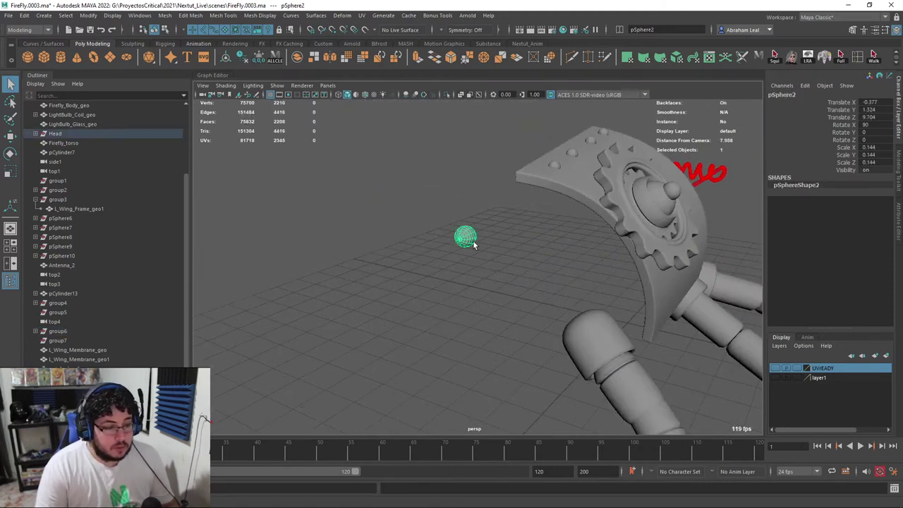
{"action": "key", "text": "f"}
{"action": "right_click_drag", "start_coordinate": [459, 223], "coordinate": [485, 207], "text": "alt"}
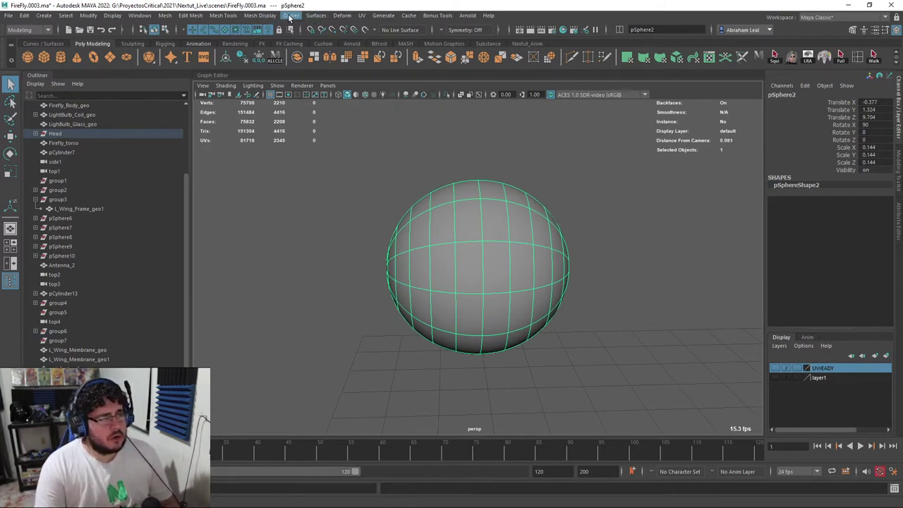
{"action": "left_click", "coordinate": [361, 16]}
{"action": "left_click", "coordinate": [412, 124]}
{"action": "right_click_drag", "start_coordinate": [461, 181], "coordinate": [538, 144]}
{"action": "key", "text": "1"}
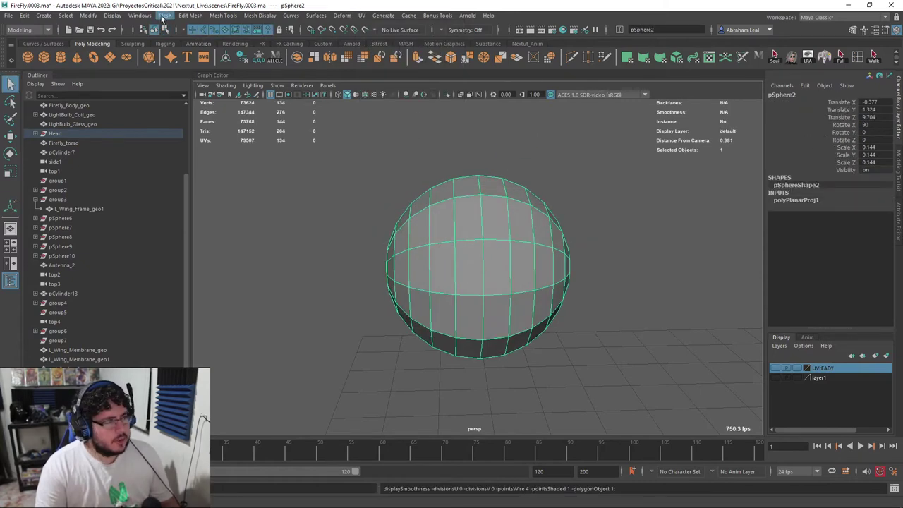
- Smooth the small head sphere with 1 division and cut a UV seam around its middle
{"action": "left_click", "coordinate": [164, 16]}
{"action": "left_click", "coordinate": [183, 121]}
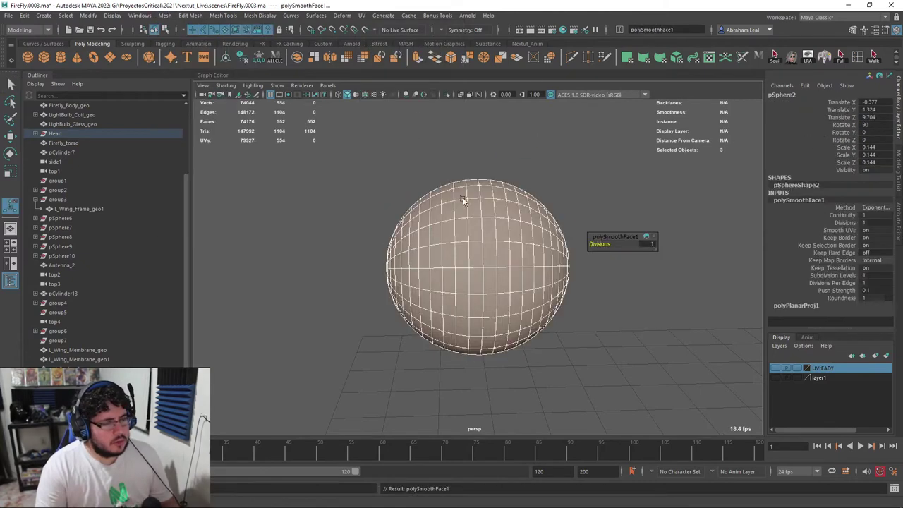
{"action": "left_click", "coordinate": [359, 18]}
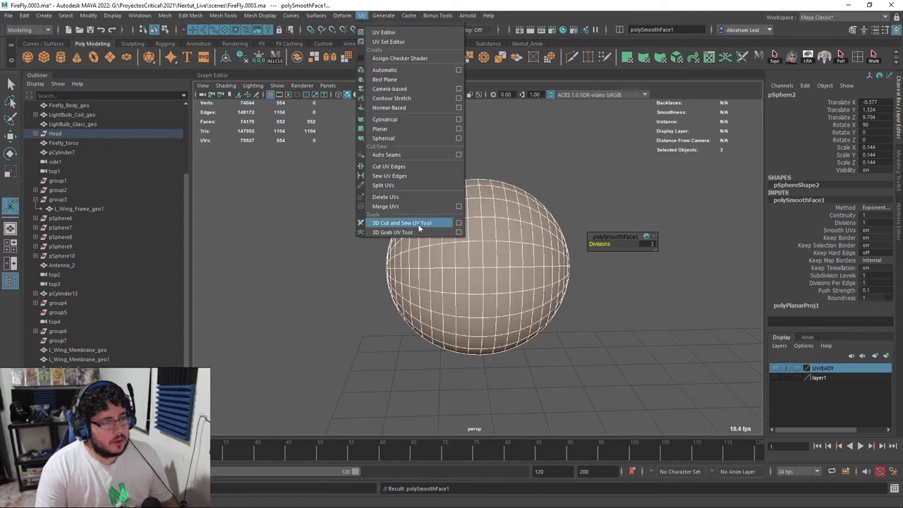
{"action": "left_click", "coordinate": [420, 226]}
{"action": "key", "text": "q"}
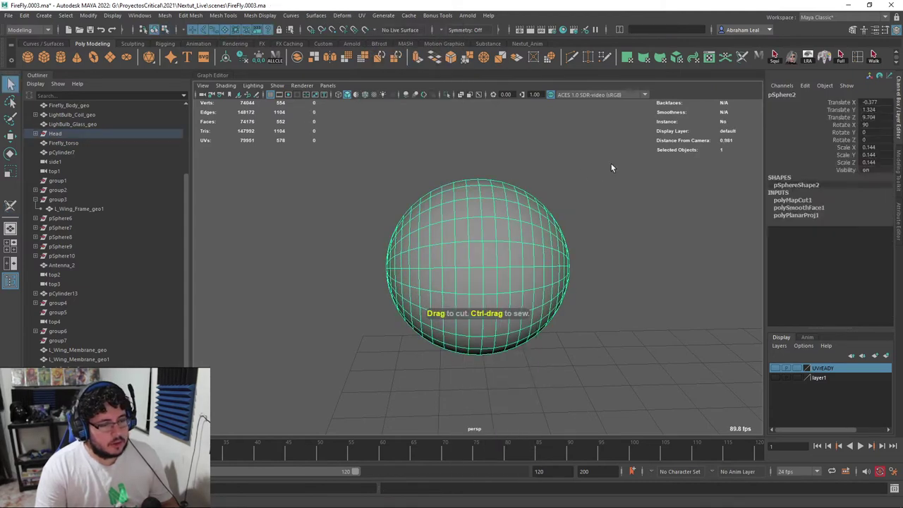
{"action": "left_click", "coordinate": [611, 164]}
{"action": "right_click_drag", "start_coordinate": [611, 164], "coordinate": [480, 260], "text": "alt"}
{"action": "key", "text": "ctrl+1"}
{"action": "mouse_move", "coordinate": [480, 260]}
{"action": "left_mouse_down", "text": "alt"}
{"action": "mouse_move", "coordinate": [592, 270]}
{"action": "mouse_move", "coordinate": [337, 237]}
{"action": "mouse_move", "coordinate": [470, 254]}
{"action": "left_mouse_up", "text": "alt"}
{"action": "scroll", "coordinate": [471, 255], "scroll_direction": "down", "scroll_amount": 8}
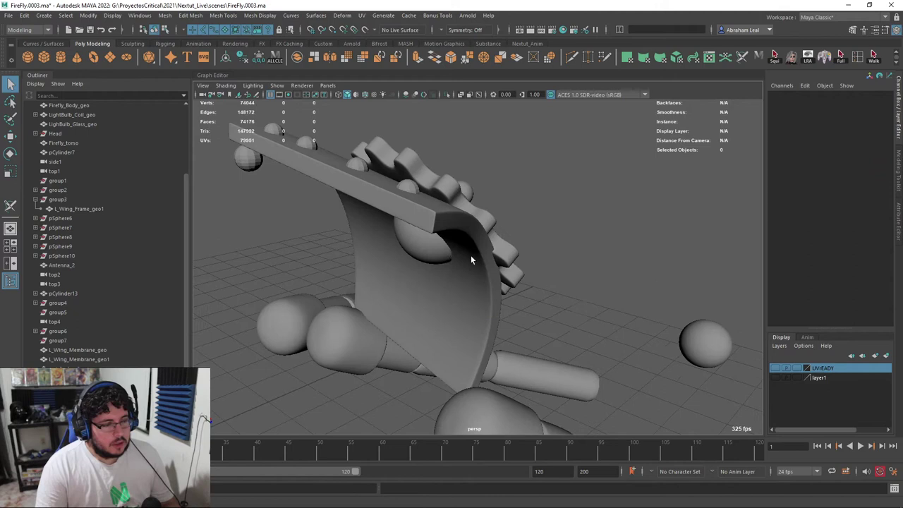
- Isolate the combined rivets mesh and apply a planar UV projection to it
{"action": "left_click", "coordinate": [444, 227]}
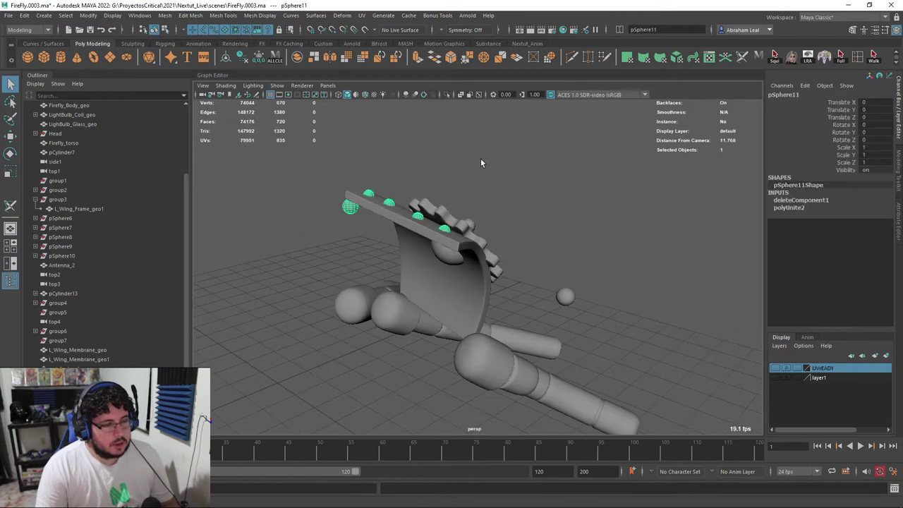
{"action": "left_click_drag", "start_coordinate": [480, 158], "coordinate": [492, 201], "text": "alt"}
{"action": "middle_click_drag", "start_coordinate": [492, 200], "coordinate": [554, 237], "text": "alt"}
{"action": "scroll", "coordinate": [553, 237], "scroll_direction": "up", "scroll_amount": 3}
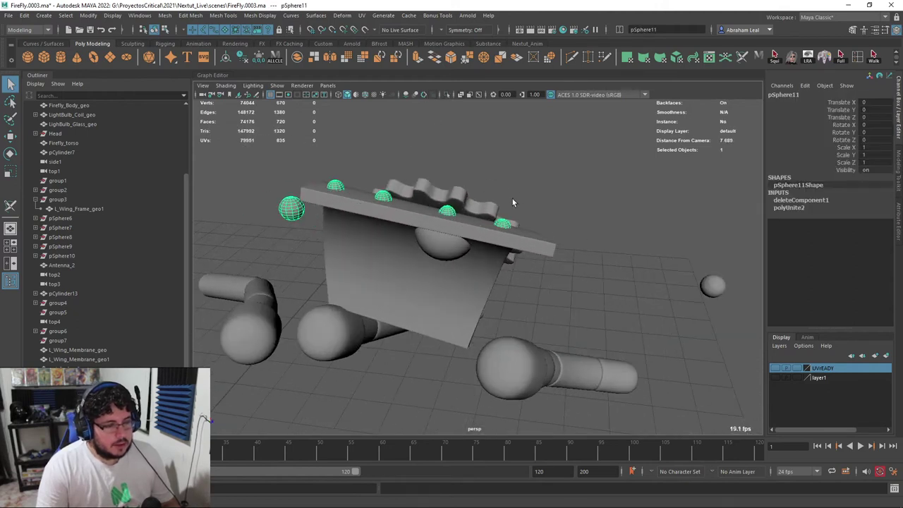
{"action": "left_click", "coordinate": [445, 96]}
{"action": "scroll", "coordinate": [494, 211], "scroll_direction": "up", "scroll_amount": 3}
{"action": "left_click_drag", "start_coordinate": [528, 229], "coordinate": [451, 141], "text": "alt"}
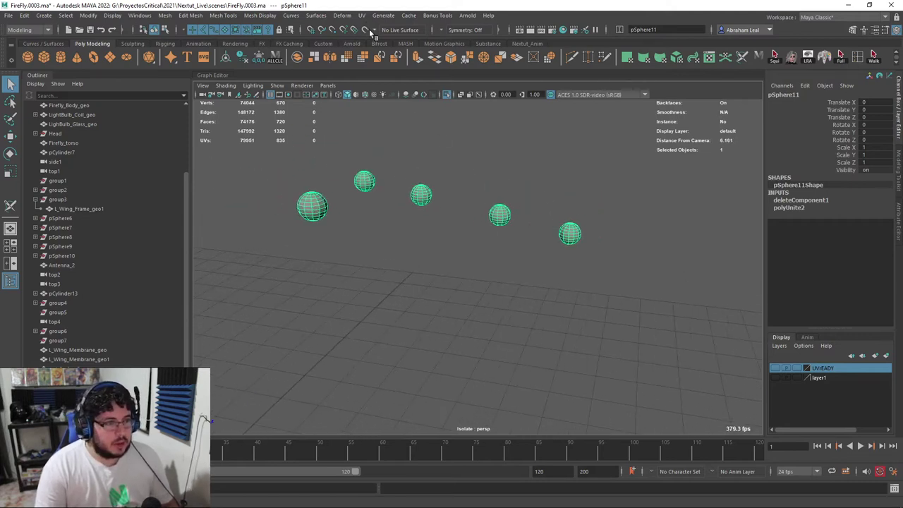
{"action": "left_click", "coordinate": [361, 14]}
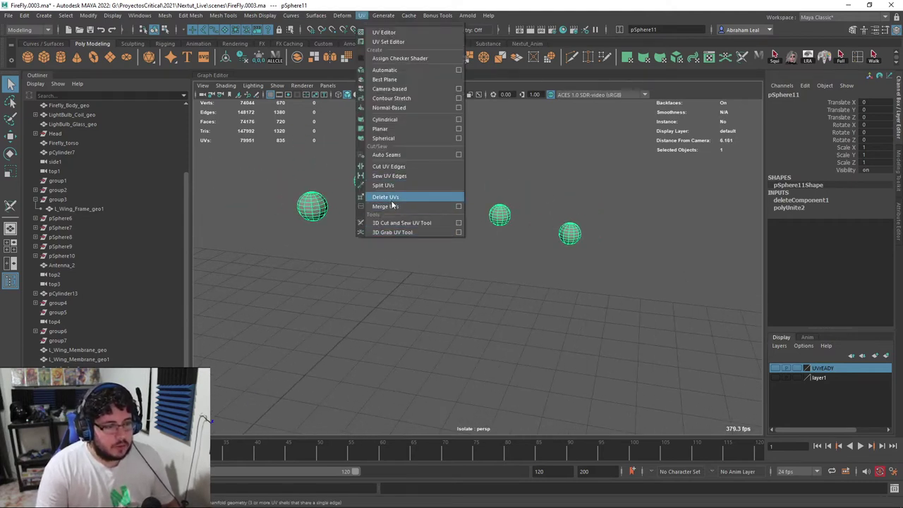
{"action": "left_click", "coordinate": [381, 129]}
{"action": "right_click_drag", "start_coordinate": [576, 234], "coordinate": [616, 220]}
{"action": "left_click", "coordinate": [567, 228]}
{"action": "scroll", "coordinate": [569, 220], "scroll_direction": "up", "scroll_amount": 3}
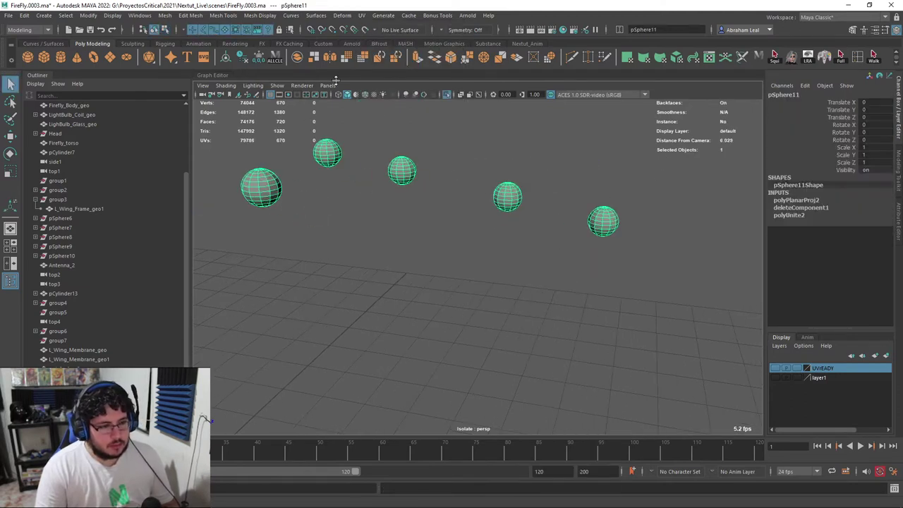
- Cut a UV seam around the middle of each of the five spheres in the rivets mesh
{"action": "left_click", "coordinate": [361, 15]}
{"action": "left_click", "coordinate": [406, 228]}
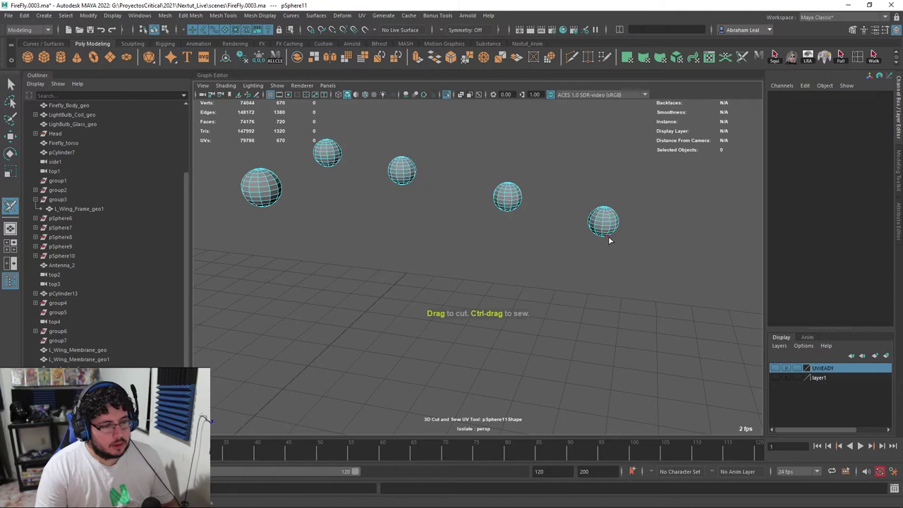
{"action": "left_click_drag", "start_coordinate": [508, 205], "coordinate": [508, 195]}
{"action": "left_click", "coordinate": [401, 178]}
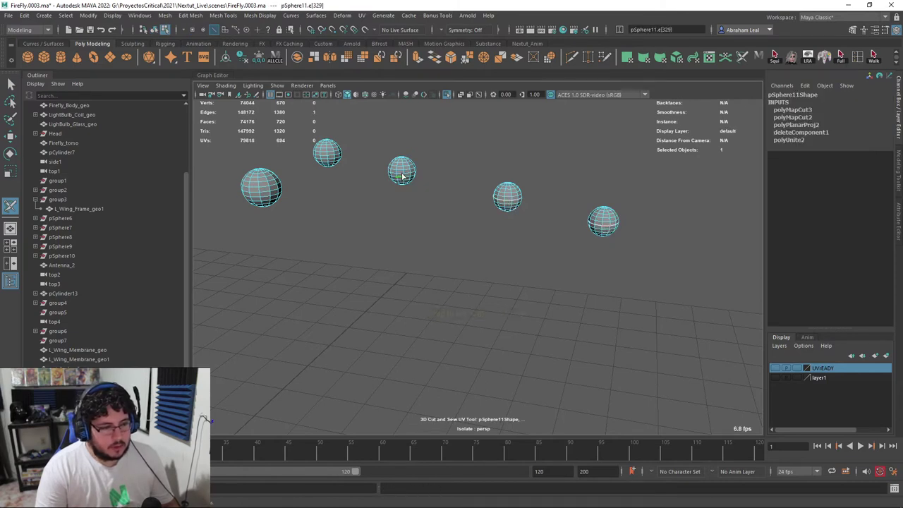
{"action": "left_click", "coordinate": [401, 177]}
{"action": "double_click", "coordinate": [324, 158]}
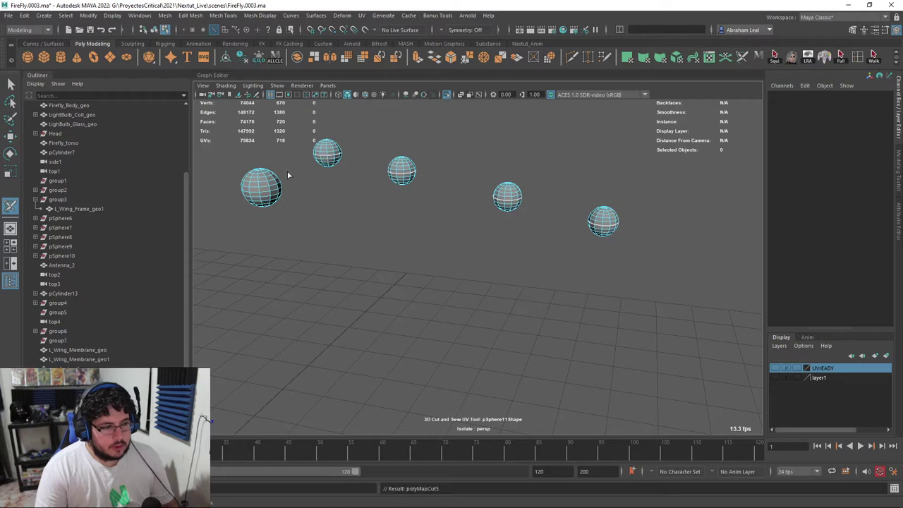
{"action": "left_click_drag", "start_coordinate": [292, 171], "coordinate": [332, 217], "text": "alt"}
{"action": "left_click", "coordinate": [288, 191]}
{"action": "left_click", "coordinate": [289, 191]}
{"action": "key", "text": "q"}
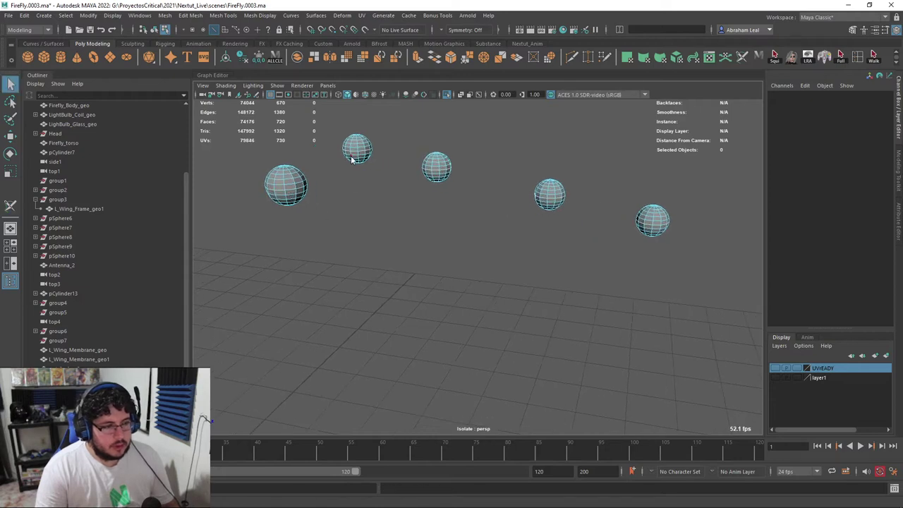
- Smooth the rivets mesh with 1 division
{"action": "right_click_drag", "start_coordinate": [352, 158], "coordinate": [402, 135]}
{"action": "scroll", "coordinate": [482, 197], "scroll_direction": "down", "scroll_amount": 4}
{"action": "left_click", "coordinate": [195, 16]}
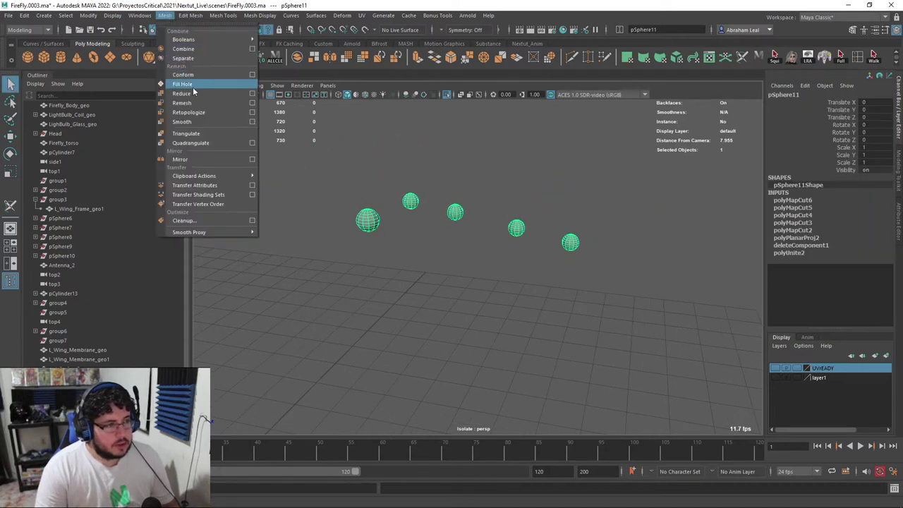
{"action": "left_click", "coordinate": [212, 123]}
- Unfold all the UV shells of the rivets mesh in the UV Editor and return to object selection
{"action": "left_click", "coordinate": [361, 16]}
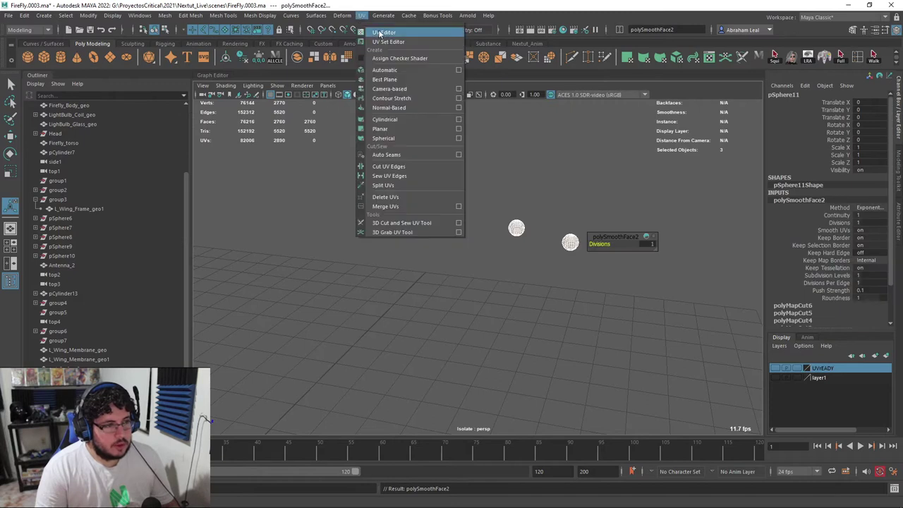
{"action": "left_click", "coordinate": [381, 30]}
{"action": "left_click", "coordinate": [151, 86]}
{"action": "left_click", "coordinate": [198, 356]}
{"action": "scroll", "coordinate": [322, 227], "scroll_direction": "up", "scroll_amount": 9}
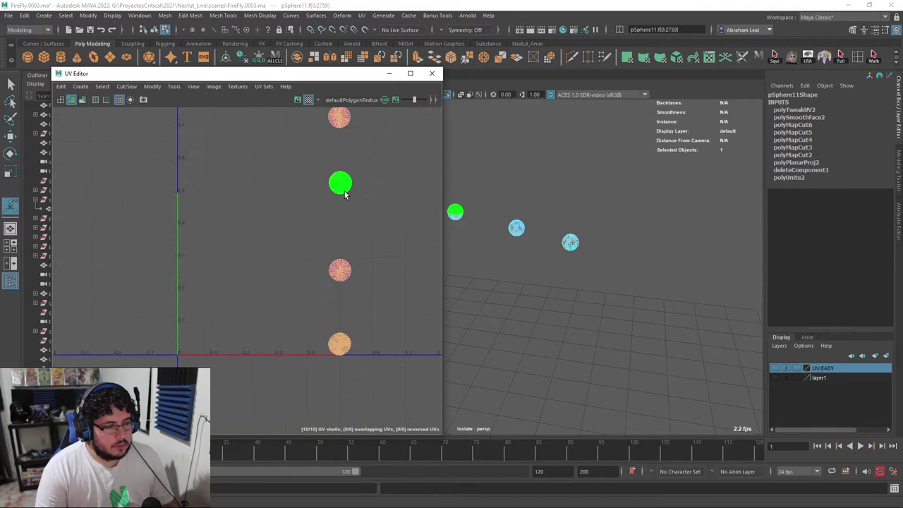
{"action": "middle_click_drag", "start_coordinate": [345, 151], "coordinate": [356, 304], "text": "alt"}
{"action": "scroll", "coordinate": [357, 300], "scroll_direction": "up", "scroll_amount": 1}
{"action": "left_click", "coordinate": [431, 73]}
{"action": "key", "text": "q"}
{"action": "right_click_drag", "start_coordinate": [456, 212], "coordinate": [529, 170]}
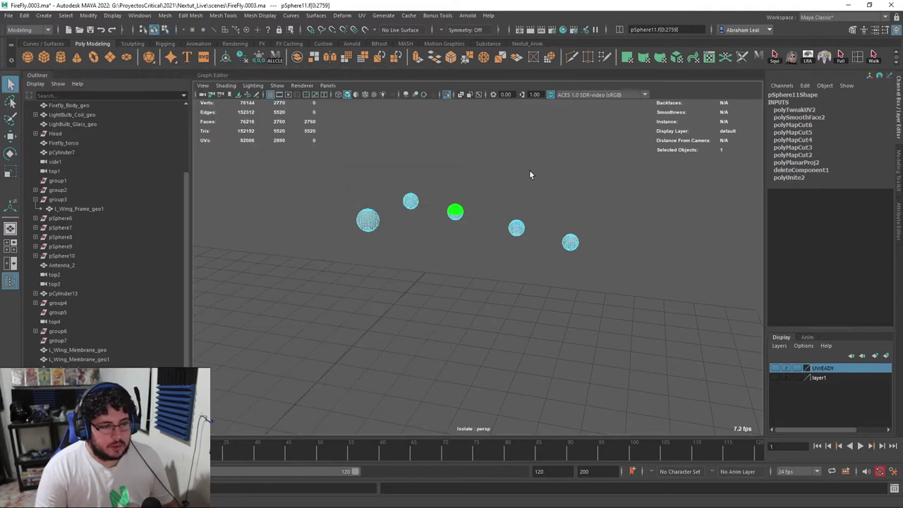
{"action": "left_click", "coordinate": [529, 170]}
- Show the whole model again, delete the rivets mesh's construction history and freeze its transformations
{"action": "left_click", "coordinate": [447, 96]}
{"action": "left_click", "coordinate": [518, 227]}
{"action": "left_click_drag", "start_coordinate": [528, 234], "coordinate": [542, 245], "text": "alt"}
{"action": "left_click", "coordinate": [810, 93]}
{"action": "left_click", "coordinate": [623, 190]}
{"action": "left_click_drag", "start_coordinate": [623, 190], "coordinate": [425, 210], "text": "alt"}
{"action": "left_click", "coordinate": [396, 252]}
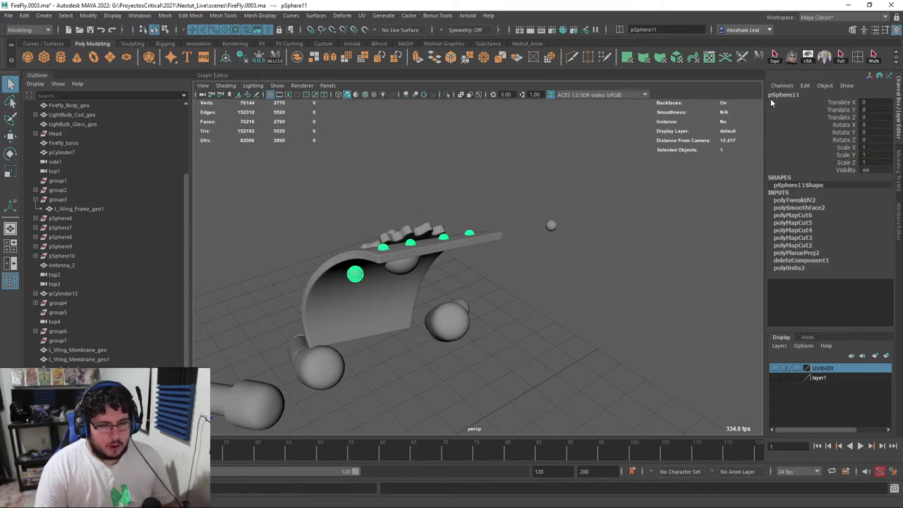
{"action": "left_click", "coordinate": [266, 62]}
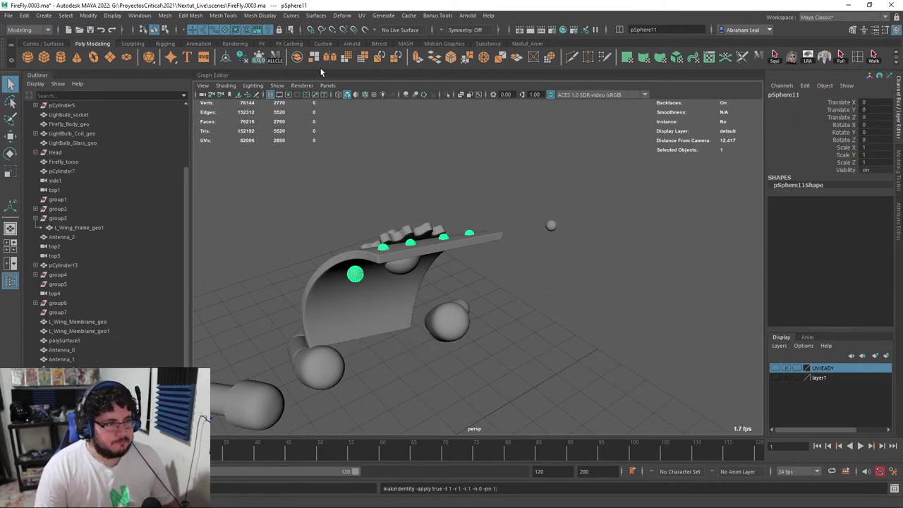
- Rename the rivets mesh as Torso_rivets and add it to the UVREADY layer
{"action": "double_click", "coordinate": [806, 96]}
{"action": "key", "text": "Caps_Lock"}
{"action": "type", "text": "L"}
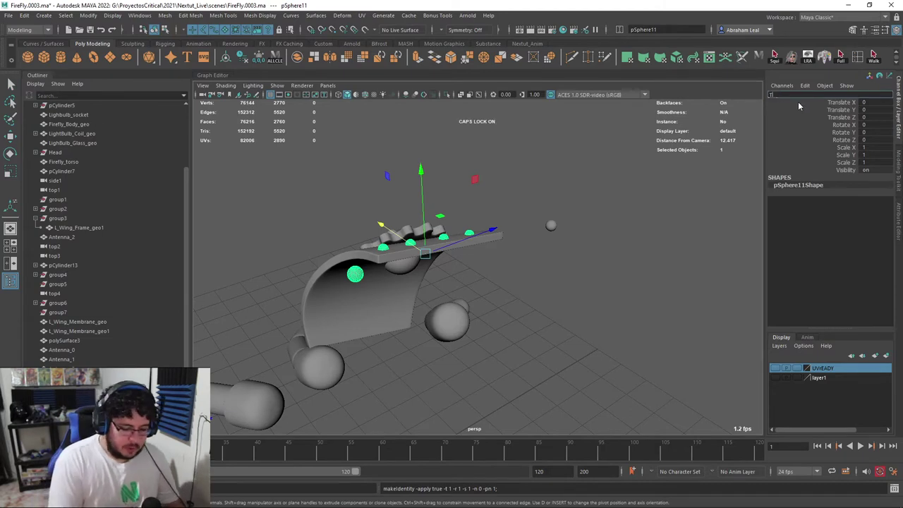
{"action": "type", "text": "Torso_rivets"}
{"action": "key", "text": "Return"}
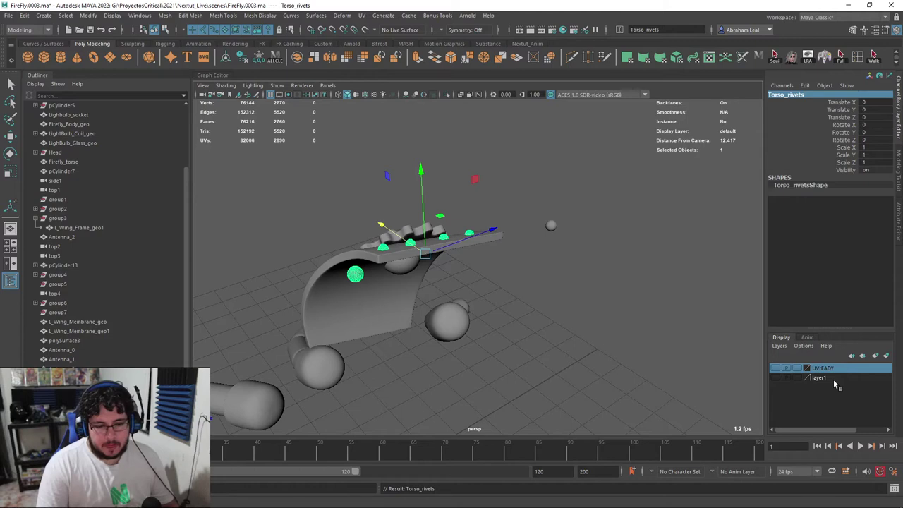
{"action": "right_click", "coordinate": [824, 368]}
{"action": "left_click", "coordinate": [839, 393]}
- Delete the small nose sphere's construction history and freeze its transformations
{"action": "left_click_drag", "start_coordinate": [598, 204], "coordinate": [545, 234]}
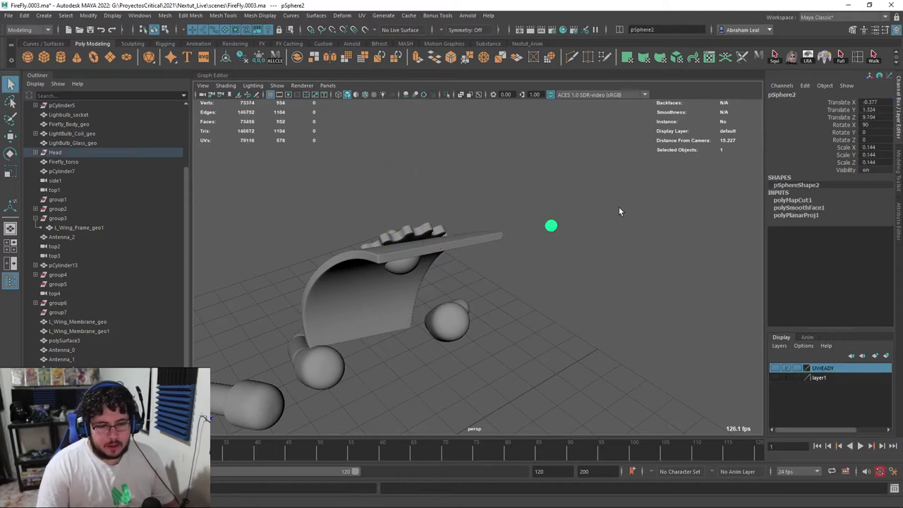
{"action": "left_click", "coordinate": [247, 59]}
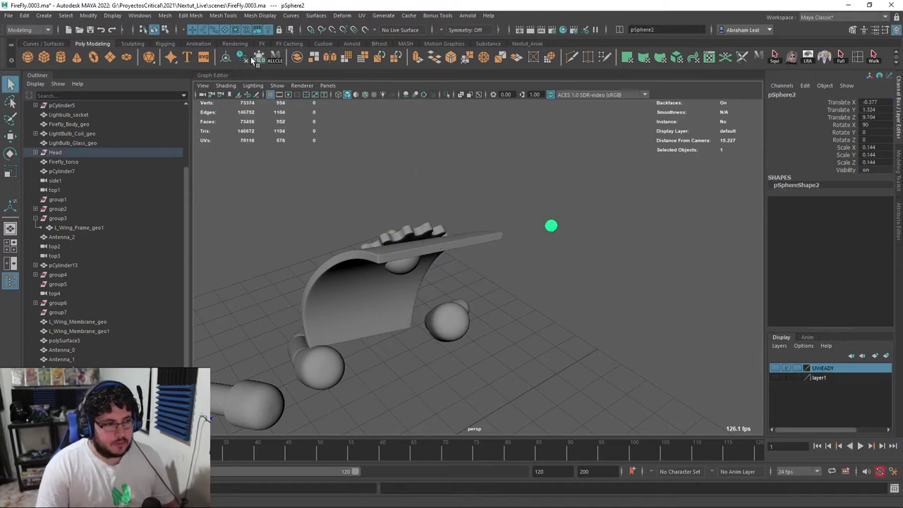
- Rename the nose sphere as nose and add it to the UVREADY layer
{"action": "double_click", "coordinate": [783, 95]}
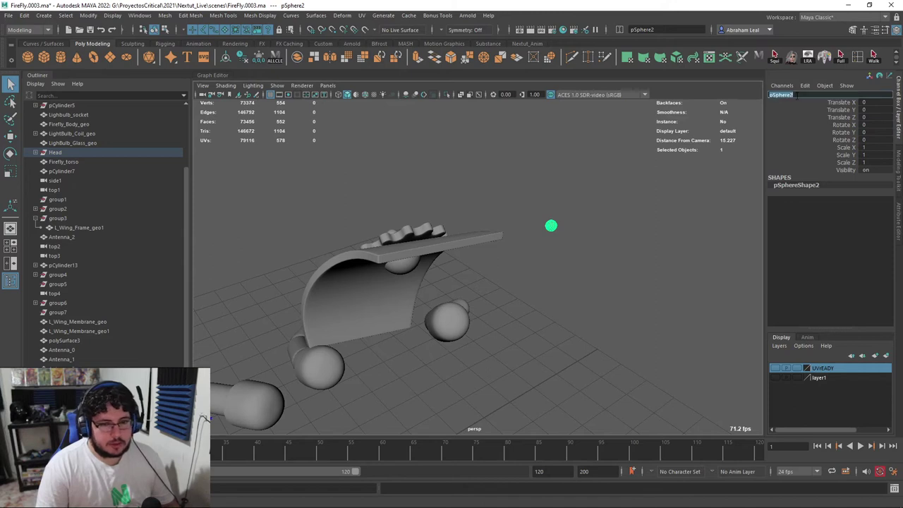
{"action": "type", "text": "nose"}
{"action": "key", "text": "Return"}
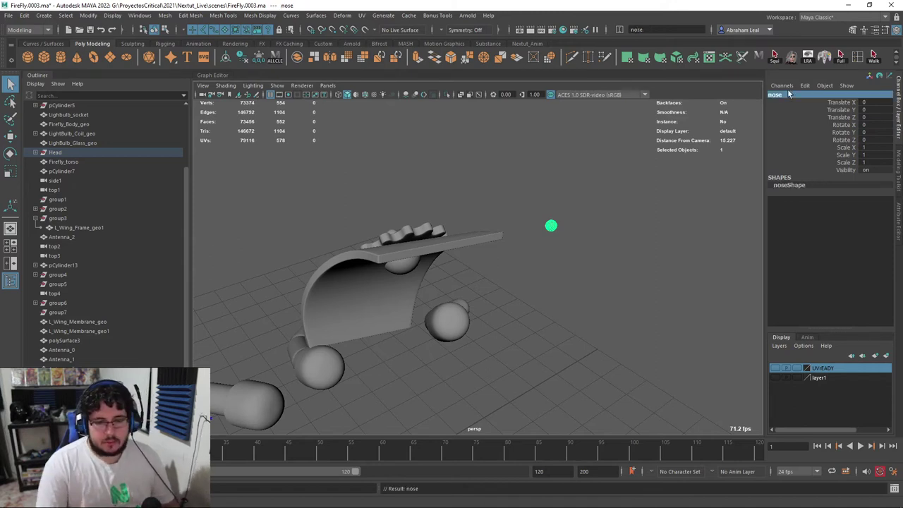
{"action": "left_click", "coordinate": [835, 389]}
{"action": "left_click", "coordinate": [676, 256]}
- Turn off the smooth preview on the eye's gears and on the eyelid sphere around the eyeball
{"action": "left_click_drag", "start_coordinate": [675, 256], "coordinate": [462, 277], "text": "alt"}
{"action": "left_click", "coordinate": [417, 259]}
{"action": "left_click_drag", "start_coordinate": [416, 259], "coordinate": [456, 258], "text": "alt"}
{"action": "right_click_drag", "start_coordinate": [457, 257], "coordinate": [487, 244], "text": "alt"}
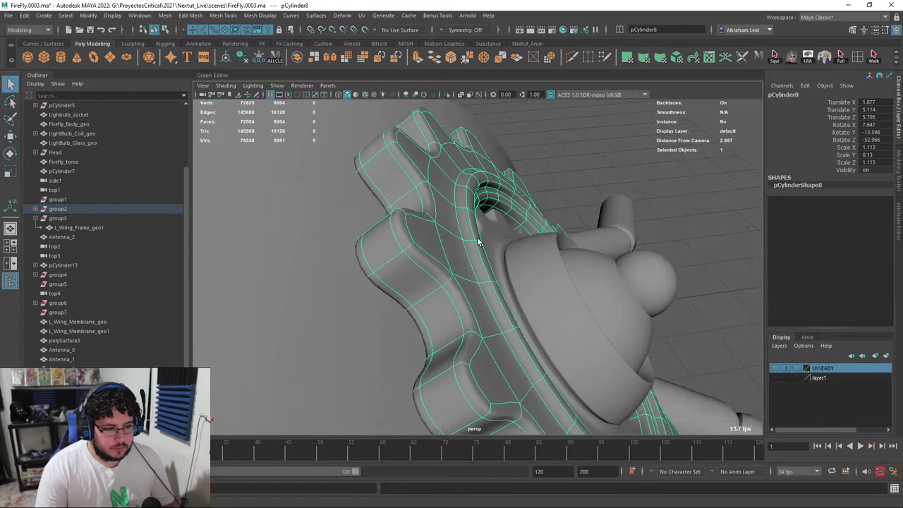
{"action": "key", "text": "1"}
{"action": "left_click_drag", "start_coordinate": [431, 231], "coordinate": [463, 273], "text": "alt"}
{"action": "left_click", "coordinate": [462, 274]}
{"action": "right_click_drag", "start_coordinate": [462, 274], "coordinate": [435, 244], "text": "alt"}
{"action": "key", "text": "1"}
{"action": "left_click", "coordinate": [462, 272]}
{"action": "key", "text": "1"}
{"action": "key", "text": "3"}
{"action": "key", "text": "1"}
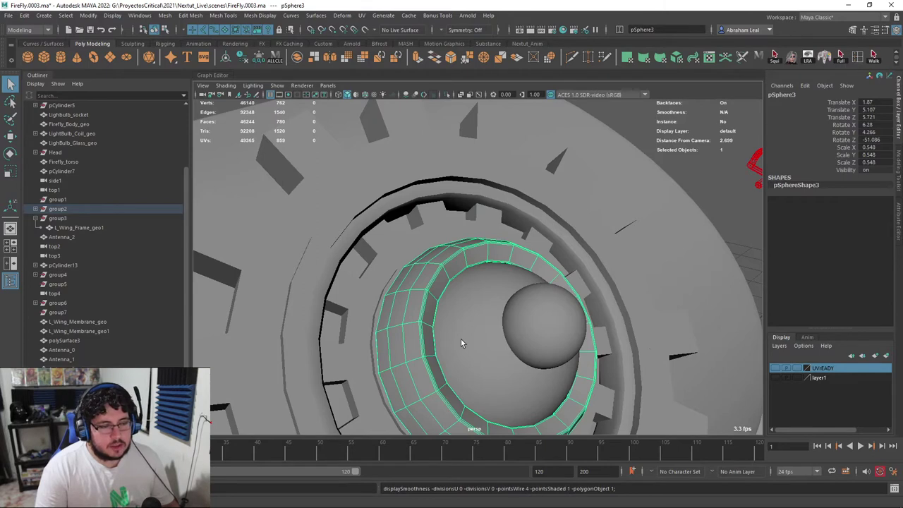
- Compare the eyeball with and without smooth preview and leave it in the unsmoothed display
{"action": "left_click_drag", "start_coordinate": [457, 344], "coordinate": [507, 218], "text": "alt"}
{"action": "key", "text": "3"}
{"action": "key", "text": "1"}
{"action": "key", "text": "3"}
{"action": "key", "text": "1"}
{"action": "left_click_drag", "start_coordinate": [571, 282], "coordinate": [492, 256], "text": "alt"}
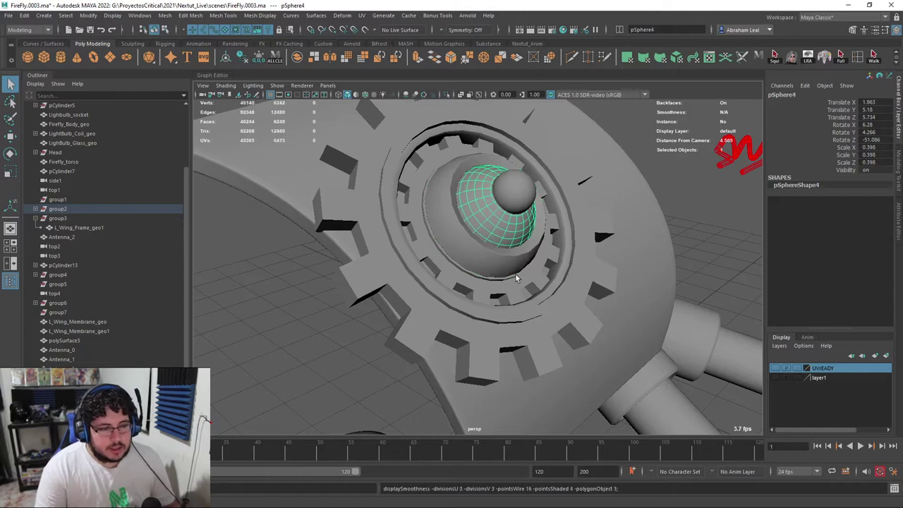
{"action": "left_click", "coordinate": [528, 208]}
{"action": "key", "text": "1"}
- Apply Smooth to the eye's outer gear and to its inner gear as separate meshes
{"action": "scroll", "coordinate": [547, 244], "scroll_direction": "down", "scroll_amount": 4}
{"action": "scroll", "coordinate": [551, 248], "scroll_direction": "up", "scroll_amount": 4}
{"action": "left_click", "coordinate": [562, 254]}
{"action": "left_click", "coordinate": [540, 255], "text": "shift"}
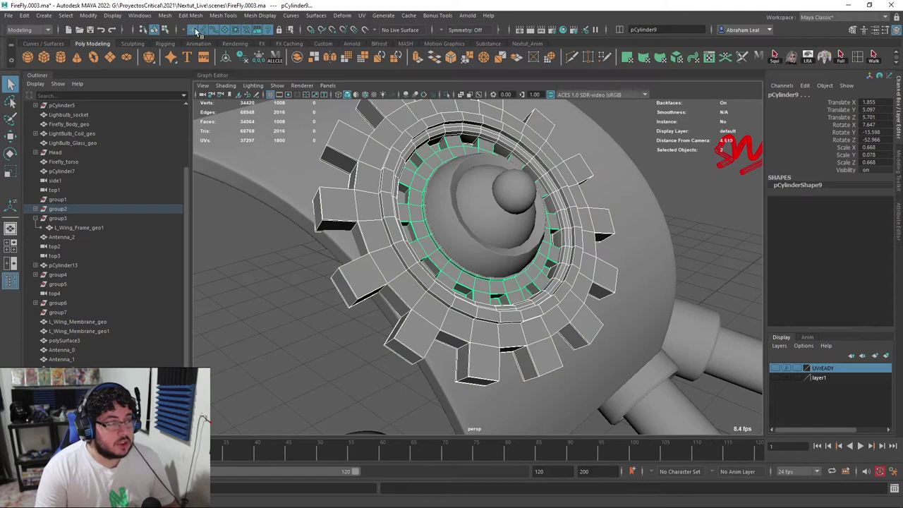
{"action": "left_click", "coordinate": [369, 154]}
{"action": "left_click", "coordinate": [164, 15]}
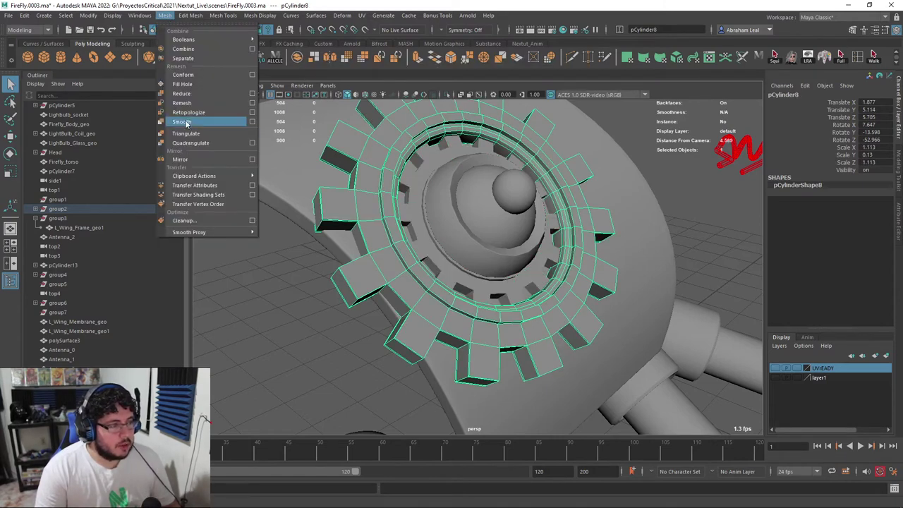
{"action": "left_click", "coordinate": [187, 121]}
{"action": "key", "text": "ctrl+z"}
{"action": "key", "text": "ctrl+z"}
{"action": "left_click", "coordinate": [165, 15]}
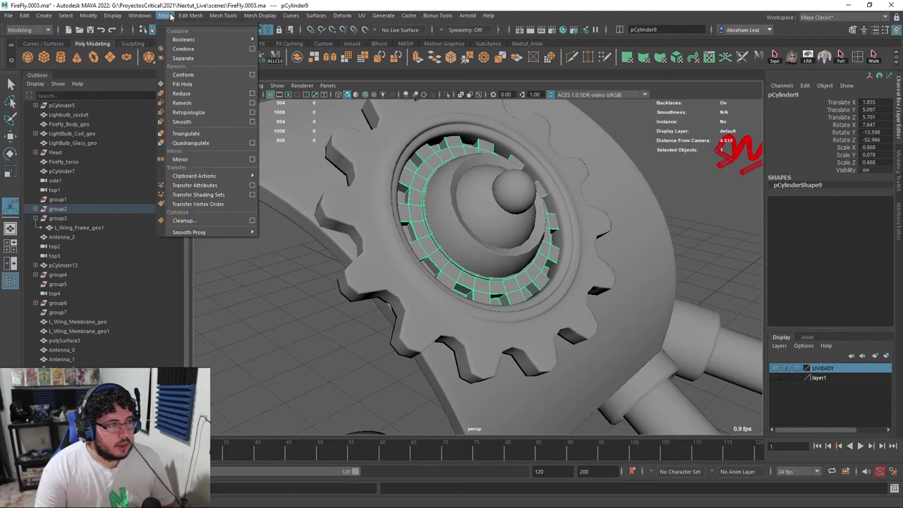
{"action": "left_click", "coordinate": [183, 122]}
- Isolate the outer eye gear, give it a planar UV projection and freeze its transformations
{"action": "left_click_drag", "start_coordinate": [317, 166], "coordinate": [420, 175], "text": "alt"}
{"action": "left_click", "coordinate": [422, 177]}
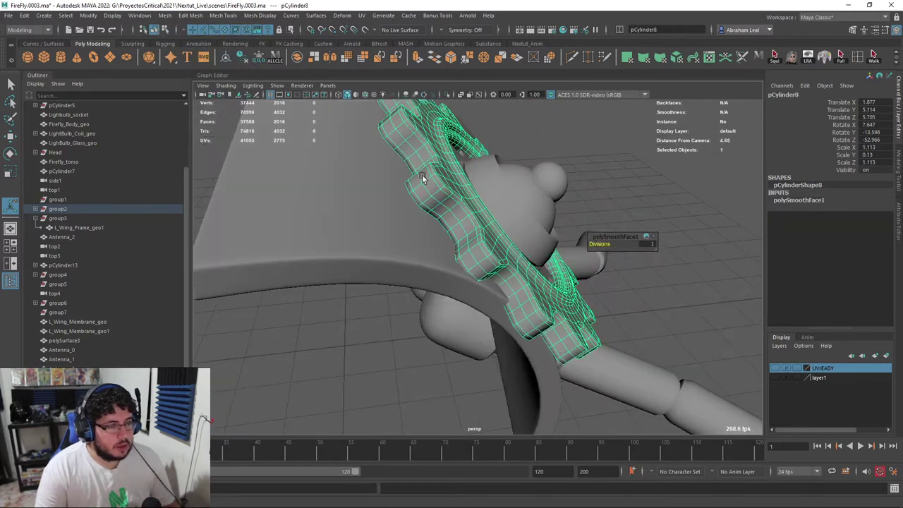
{"action": "left_click_drag", "start_coordinate": [439, 115], "coordinate": [406, 238], "text": "alt"}
{"action": "left_click", "coordinate": [449, 96]}
{"action": "left_click_drag", "start_coordinate": [476, 252], "coordinate": [478, 219], "text": "alt"}
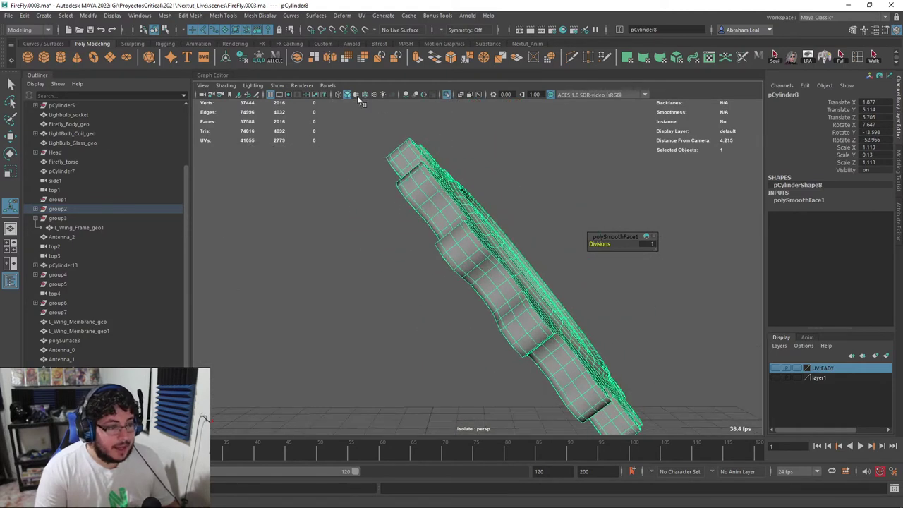
{"action": "left_click", "coordinate": [361, 15]}
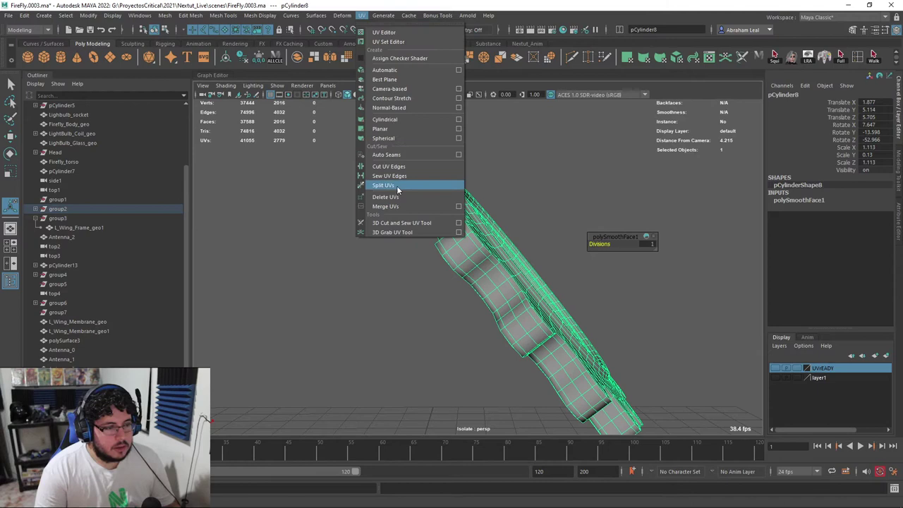
{"action": "left_click", "coordinate": [381, 129]}
{"action": "left_click", "coordinate": [274, 64]}
- Cut UV seams around the outer gear's toothed rim and its inner hole, then show the whole model again
{"action": "left_click", "coordinate": [361, 15]}
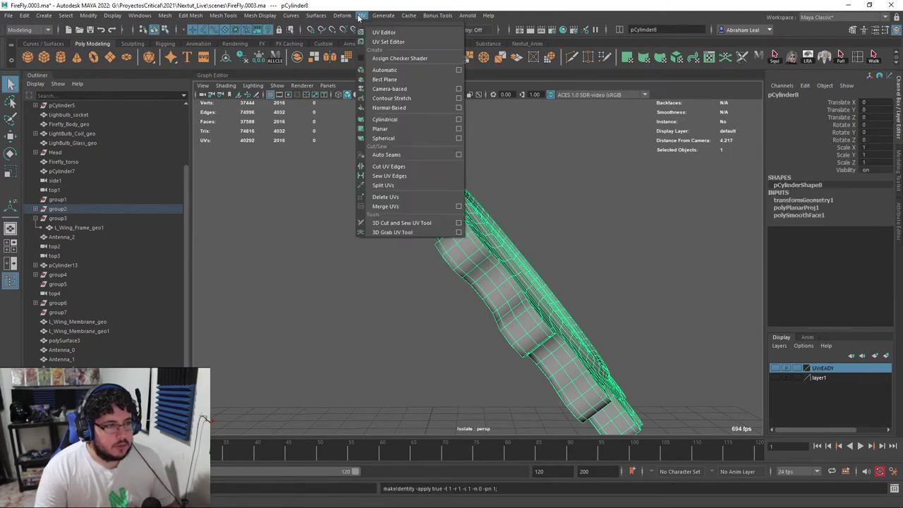
{"action": "left_click", "coordinate": [392, 222]}
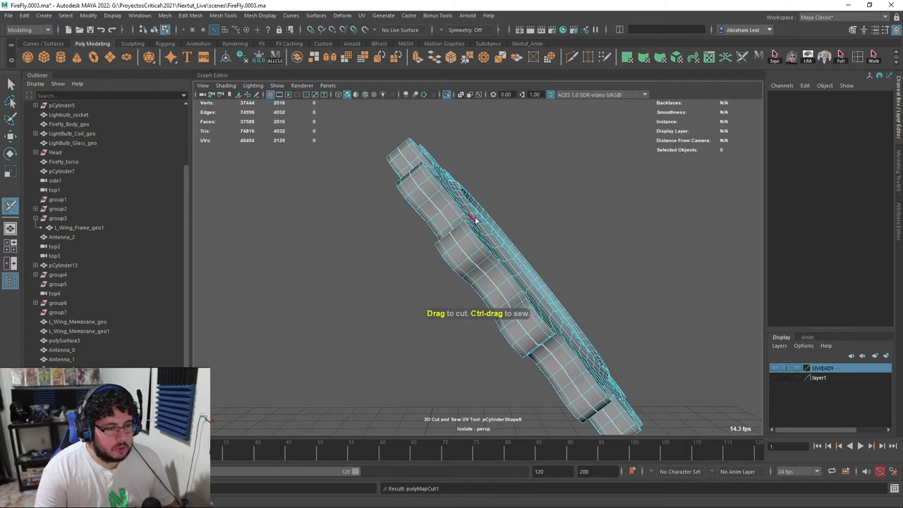
{"action": "left_click_drag", "start_coordinate": [478, 223], "coordinate": [452, 243], "text": "alt"}
{"action": "left_click", "coordinate": [426, 230]}
{"action": "double_click", "coordinate": [426, 230]}
{"action": "right_click_drag", "start_coordinate": [451, 243], "coordinate": [523, 175], "text": "alt"}
{"action": "double_click", "coordinate": [499, 230]}
{"action": "key", "text": "q"}
{"action": "left_click", "coordinate": [446, 96]}
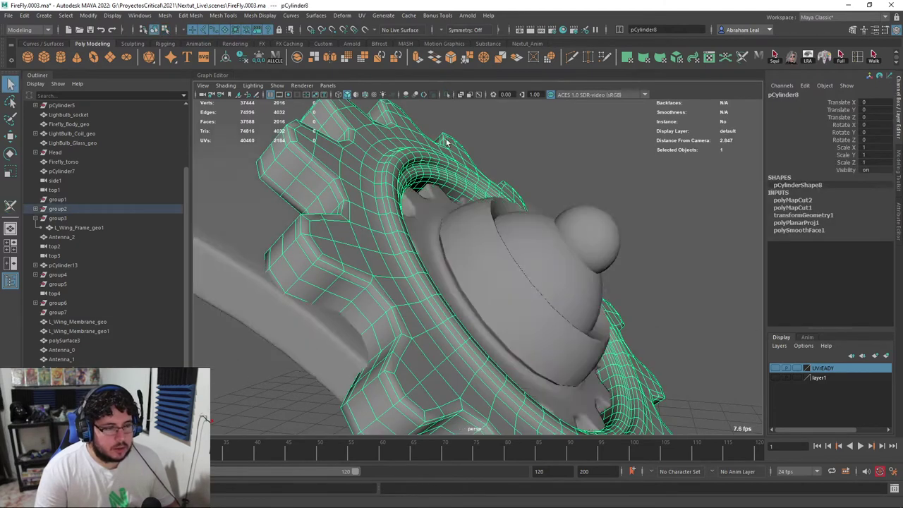
- Unfold all the UV shells of the outer gear in the UV Editor and return to object selection
{"action": "scroll", "coordinate": [461, 245], "scroll_direction": "down", "scroll_amount": 5}
{"action": "scroll", "coordinate": [453, 247], "scroll_direction": "up", "scroll_amount": 4}
{"action": "mouse_move", "coordinate": [452, 247]}
{"action": "left_mouse_down", "text": "alt"}
{"action": "mouse_move", "coordinate": [478, 291]}
{"action": "mouse_move", "coordinate": [459, 261]}
{"action": "left_mouse_up", "text": "alt"}
{"action": "left_click", "coordinate": [367, 16]}
{"action": "left_click", "coordinate": [385, 34]}
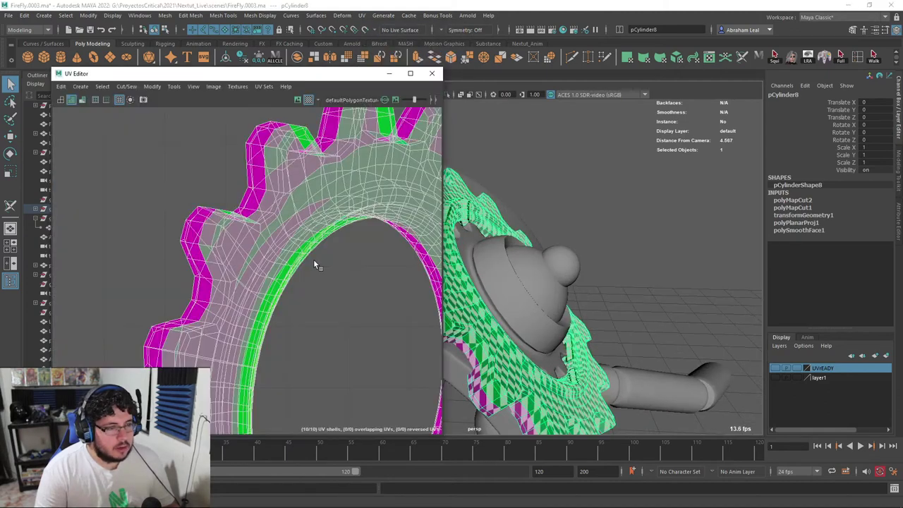
{"action": "scroll", "coordinate": [314, 259], "scroll_direction": "down", "scroll_amount": 4}
{"action": "left_click", "coordinate": [264, 284]}
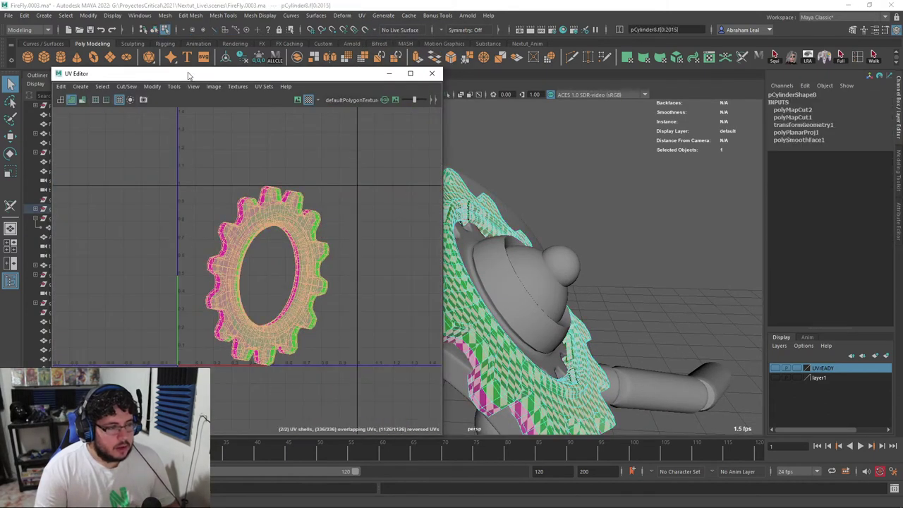
{"action": "left_click", "coordinate": [152, 86]}
{"action": "left_click", "coordinate": [173, 380]}
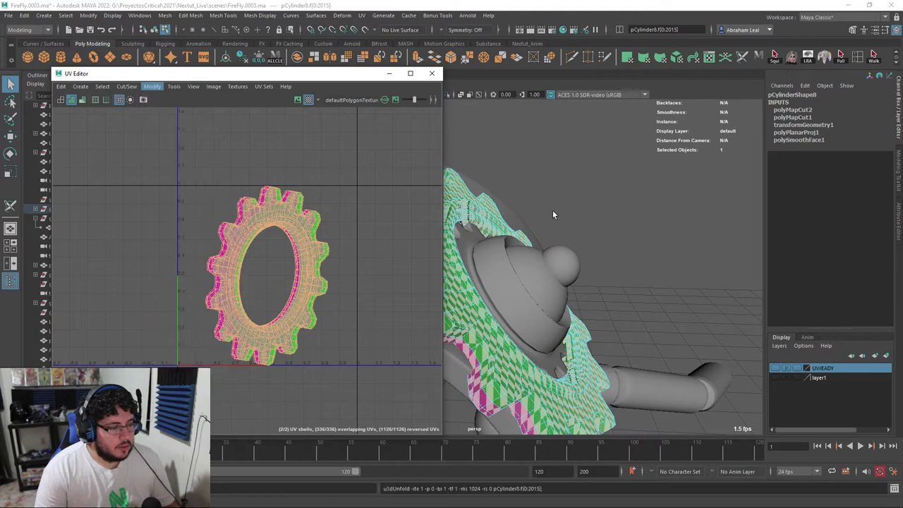
{"action": "right_click_drag", "start_coordinate": [461, 217], "coordinate": [506, 187]}
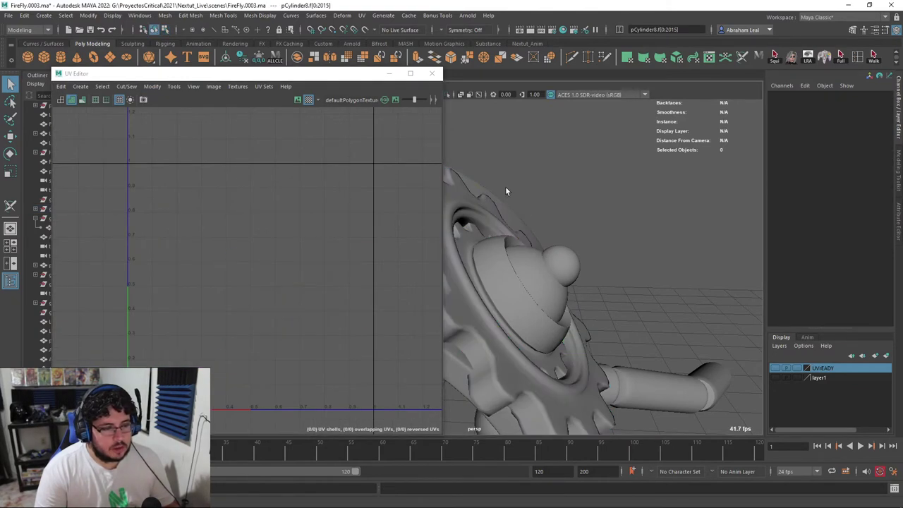
- Transfer the outer gear's UVs to the inner gear with Transfer Attributes
{"action": "left_click", "coordinate": [473, 208]}
{"action": "left_click", "coordinate": [465, 226], "text": "shift"}
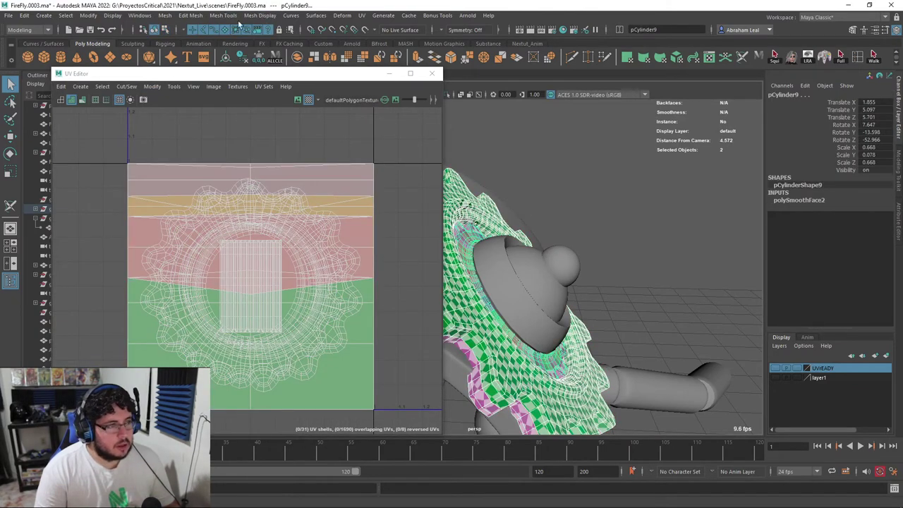
{"action": "left_click", "coordinate": [191, 16]}
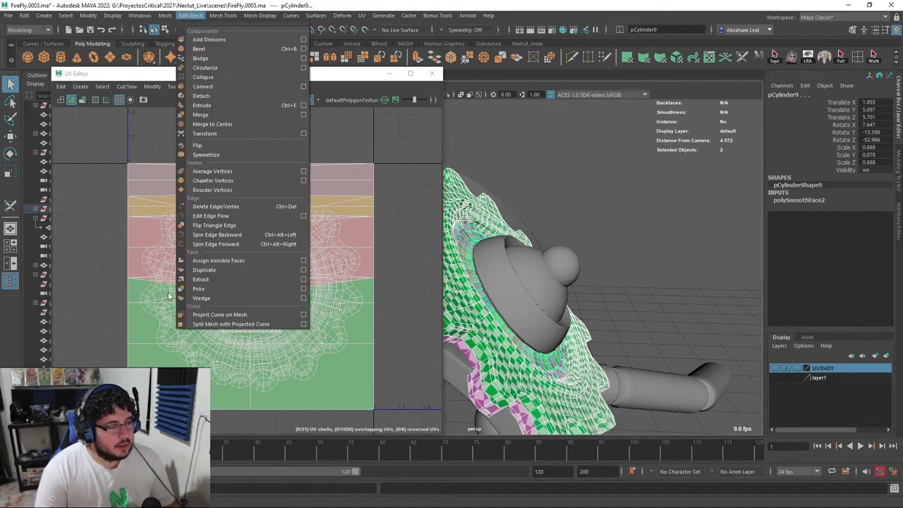
{"action": "mouse_move", "coordinate": [164, 16]}
{"action": "left_click", "coordinate": [197, 186]}
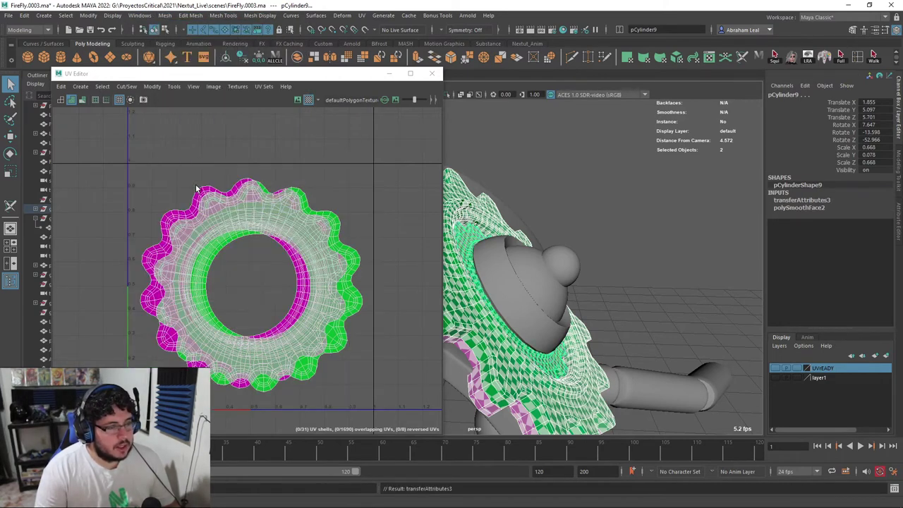
- Select the inner and outer eye gears and add them to the UVREADY layer
{"action": "right_click_drag", "start_coordinate": [479, 210], "coordinate": [565, 175]}
{"action": "left_click_drag", "start_coordinate": [564, 174], "coordinate": [505, 218], "text": "alt"}
{"action": "right_click_drag", "start_coordinate": [504, 214], "coordinate": [606, 163]}
{"action": "left_click", "coordinate": [606, 163]}
{"action": "left_click", "coordinate": [481, 240]}
{"action": "left_click_drag", "start_coordinate": [480, 240], "coordinate": [502, 180], "text": "alt"}
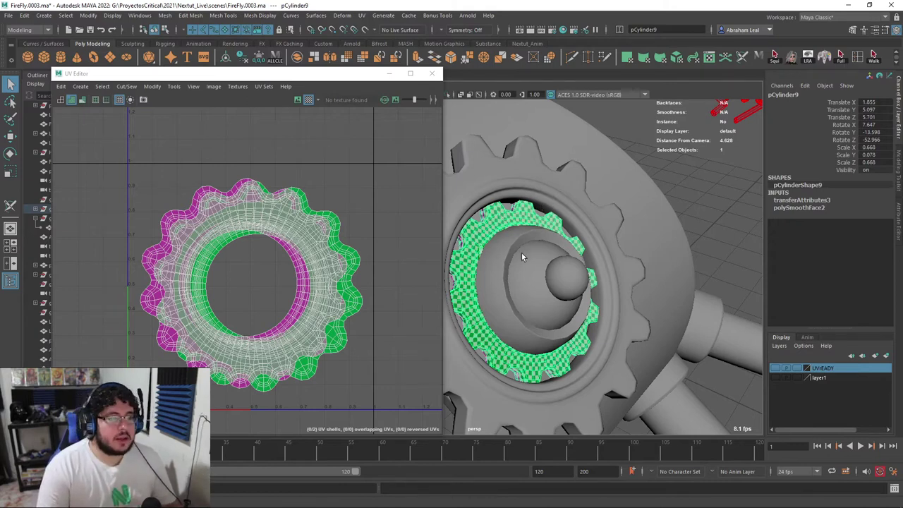
{"action": "left_click", "coordinate": [536, 180], "text": "shift"}
{"action": "right_click", "coordinate": [821, 371]}
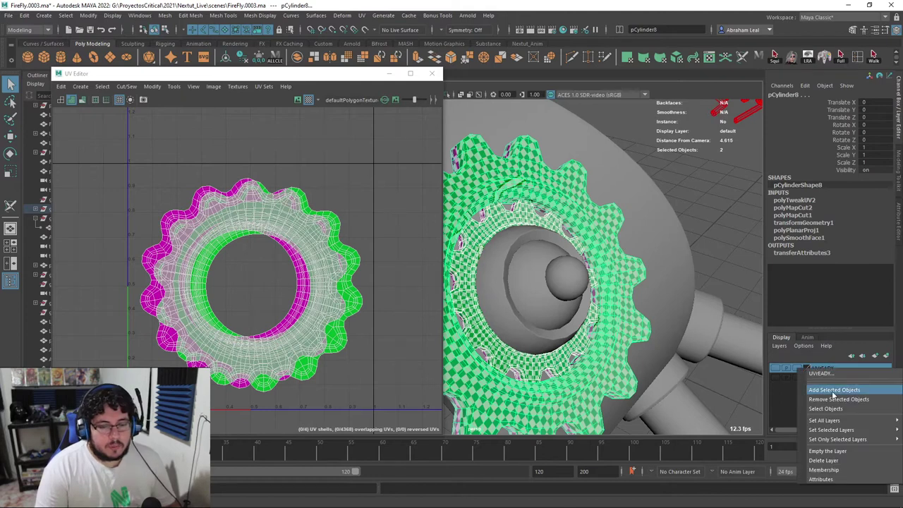
{"action": "left_click", "coordinate": [835, 390]}
- Select the eyelid sphere, put the UV Editor away and isolate the sphere in the viewport
{"action": "left_click_drag", "start_coordinate": [607, 271], "coordinate": [513, 206], "text": "alt"}
{"action": "left_click", "coordinate": [668, 227]}
{"action": "left_click", "coordinate": [562, 260]}
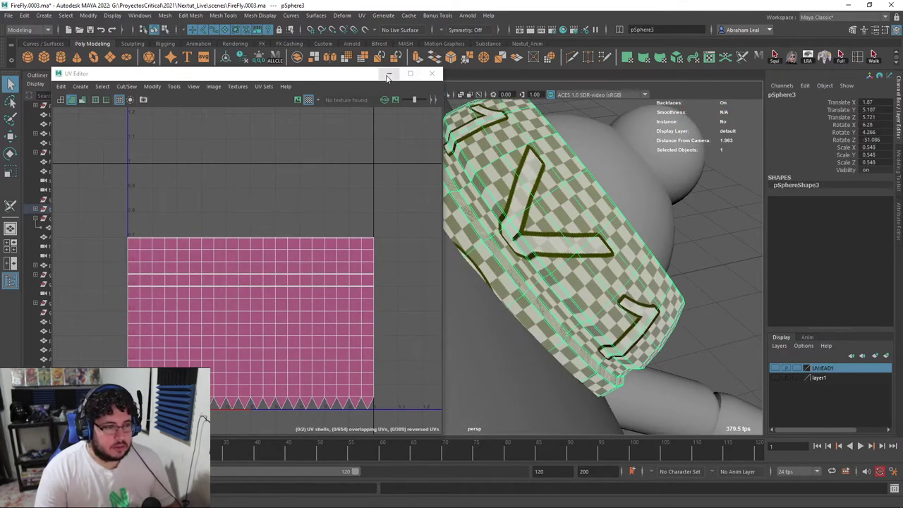
{"action": "left_click", "coordinate": [389, 74]}
{"action": "left_click", "coordinate": [361, 14]}
{"action": "left_click", "coordinate": [385, 32]}
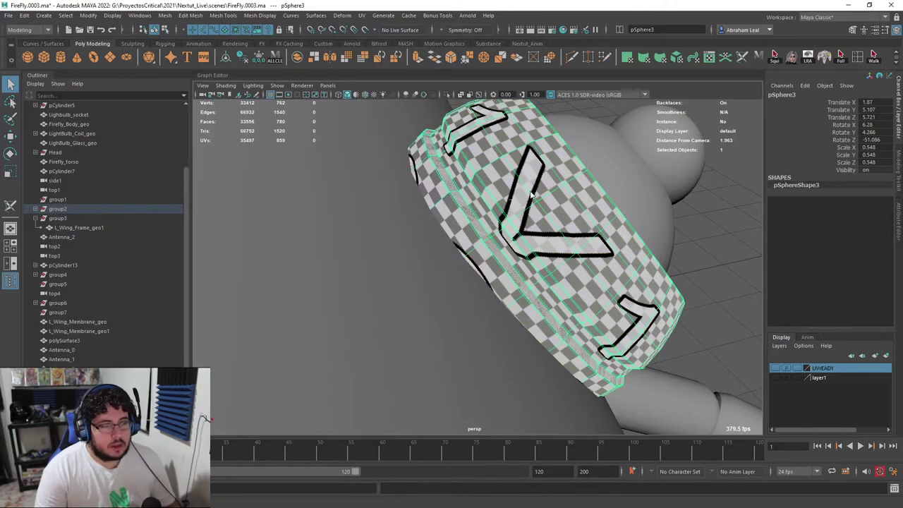
{"action": "left_click", "coordinate": [446, 94]}
{"action": "left_click_drag", "start_coordinate": [494, 205], "coordinate": [465, 190], "text": "alt"}
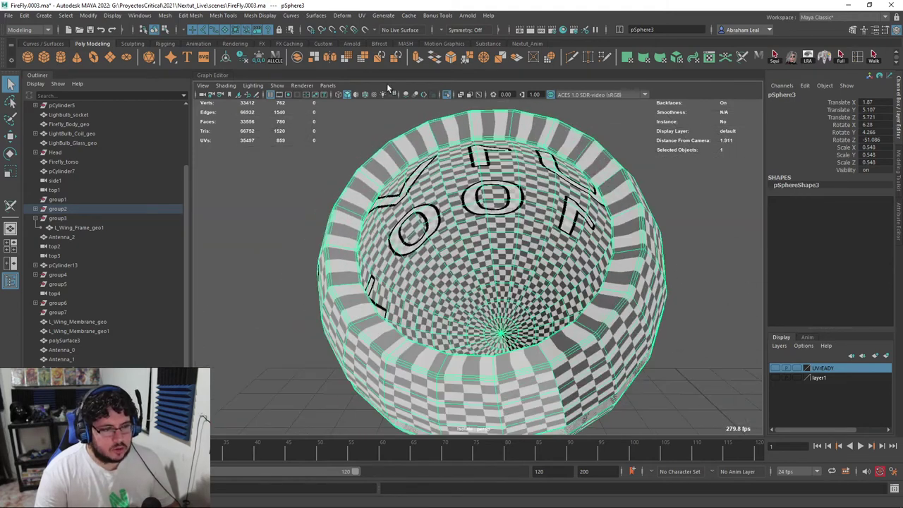
- Cut a UV seam around the eyelid sphere's opening with the 3D Cut and Sew UV Tool
{"action": "left_click", "coordinate": [361, 15]}
{"action": "left_click", "coordinate": [399, 222]}
{"action": "double_click", "coordinate": [449, 139]}
{"action": "left_click_drag", "start_coordinate": [449, 139], "coordinate": [539, 189], "text": "alt"}
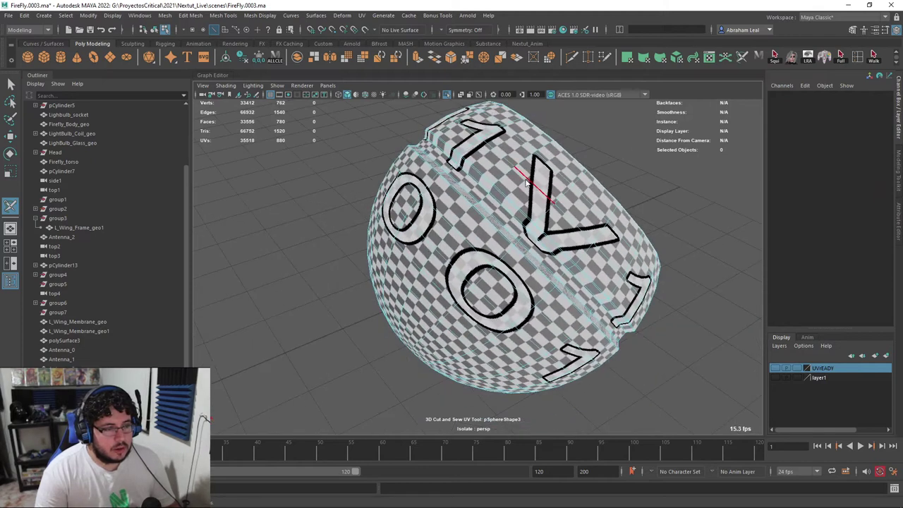
{"action": "key", "text": "q"}
{"action": "right_click_drag", "start_coordinate": [477, 186], "coordinate": [501, 165]}
{"action": "left_click", "coordinate": [501, 166]}
- Apply a planar UV projection to the eyelid sphere and show its UVs in the UV Editor without the checker map
{"action": "left_click", "coordinate": [361, 15]}
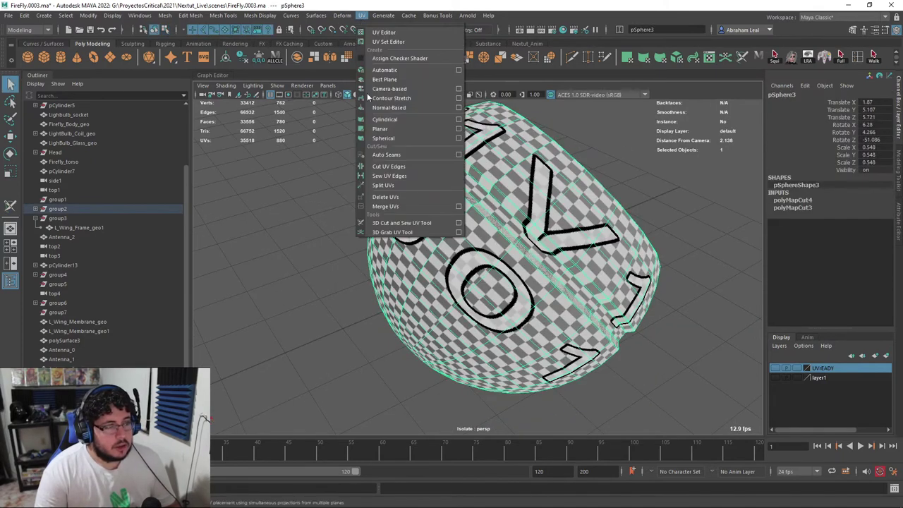
{"action": "left_click", "coordinate": [396, 130]}
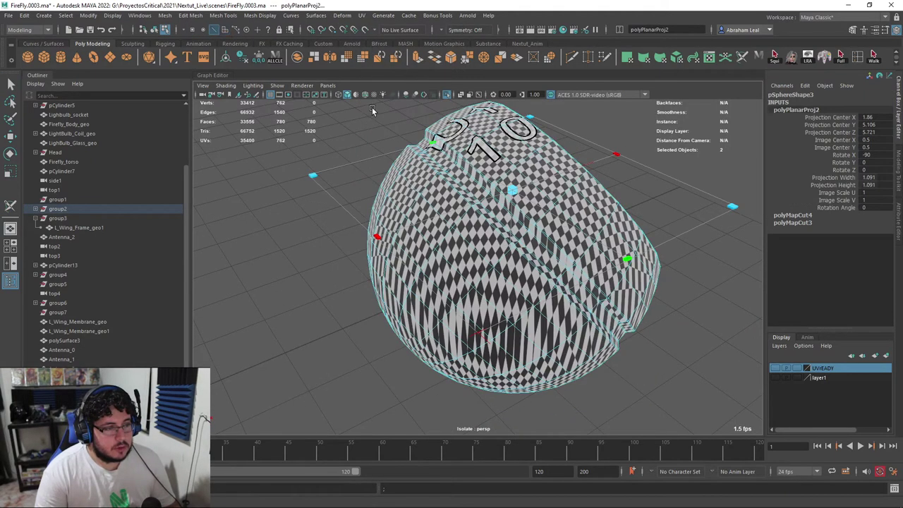
{"action": "left_click_drag", "start_coordinate": [607, 191], "coordinate": [534, 174], "text": "alt"}
{"action": "key", "text": "q"}
{"action": "left_click", "coordinate": [578, 149]}
{"action": "left_click", "coordinate": [554, 169]}
{"action": "left_click", "coordinate": [709, 57]}
{"action": "left_click", "coordinate": [308, 100]}
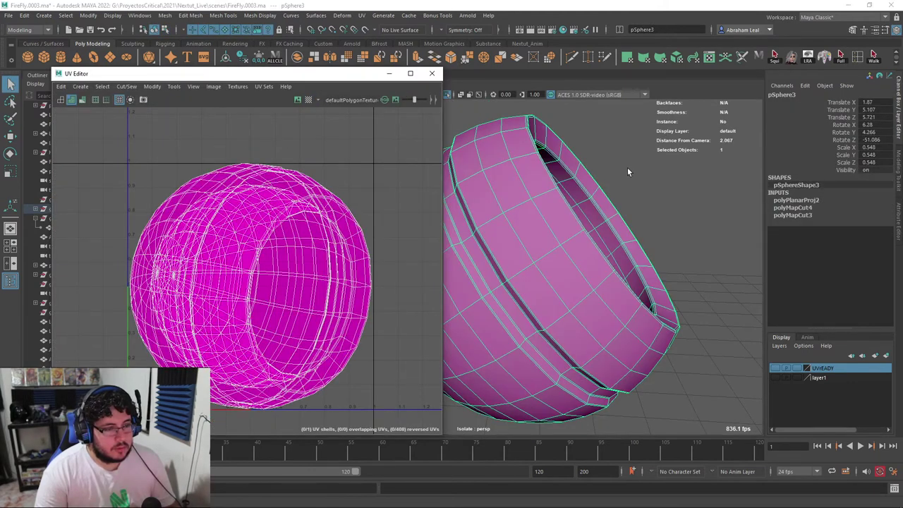
- Cut new UV seams around the eyelid sphere's opening rim and inner surface with the 3D Cut and Sew UV Tool
{"action": "left_click", "coordinate": [361, 15]}
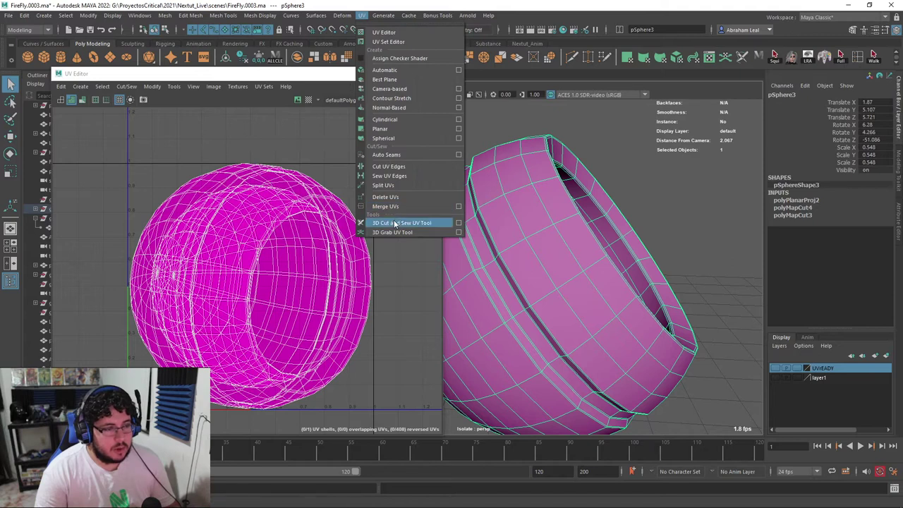
{"action": "left_click", "coordinate": [392, 223]}
{"action": "double_click", "coordinate": [595, 201]}
{"action": "left_click", "coordinate": [308, 100]}
{"action": "scroll", "coordinate": [554, 168], "scroll_direction": "down", "scroll_amount": 3}
{"action": "left_click_drag", "start_coordinate": [555, 169], "coordinate": [547, 280], "text": "alt"}
{"action": "double_click", "coordinate": [554, 265]}
{"action": "middle_click_drag", "start_coordinate": [553, 292], "coordinate": [543, 260], "text": "alt"}
{"action": "left_click_drag", "start_coordinate": [543, 261], "coordinate": [590, 325], "text": "alt"}
{"action": "double_click", "coordinate": [542, 273]}
{"action": "scroll", "coordinate": [591, 325], "scroll_direction": "up", "scroll_amount": 2}
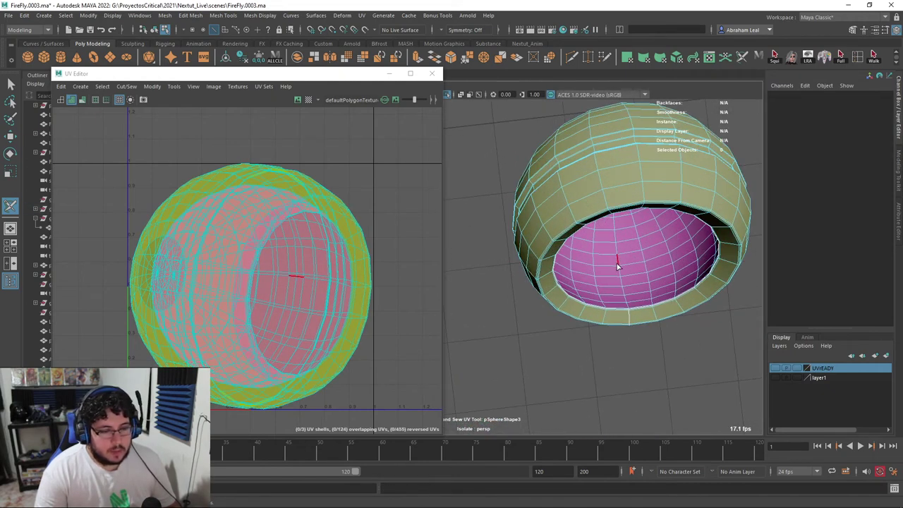
{"action": "double_click", "coordinate": [620, 271]}
{"action": "scroll", "coordinate": [616, 268], "scroll_direction": "down", "scroll_amount": 3}
{"action": "left_click_drag", "start_coordinate": [613, 265], "coordinate": [588, 200], "text": "alt"}
{"action": "key", "text": "q"}
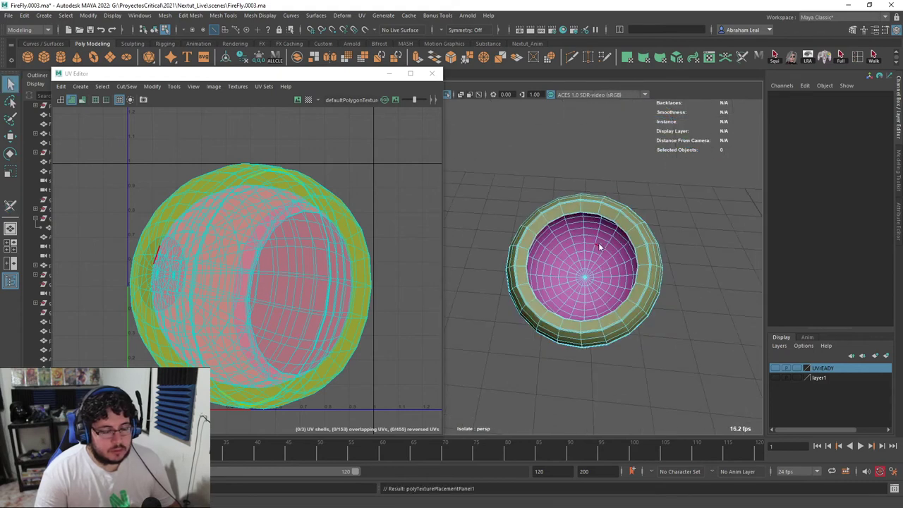
- Unfold all UV shells of the eyelid sphere in the UV Editor
{"action": "key", "text": "F8"}
{"action": "left_click", "coordinate": [593, 233]}
{"action": "right_click_drag", "start_coordinate": [290, 211], "coordinate": [290, 238]}
{"action": "left_click_drag", "start_coordinate": [118, 142], "coordinate": [393, 417]}
{"action": "left_click", "coordinate": [337, 16]}
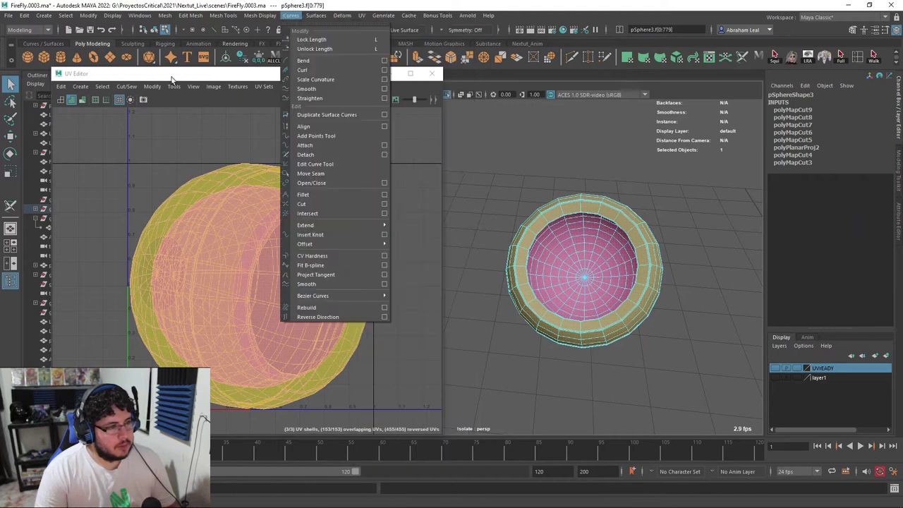
{"action": "left_click", "coordinate": [153, 89]}
{"action": "left_click", "coordinate": [176, 381]}
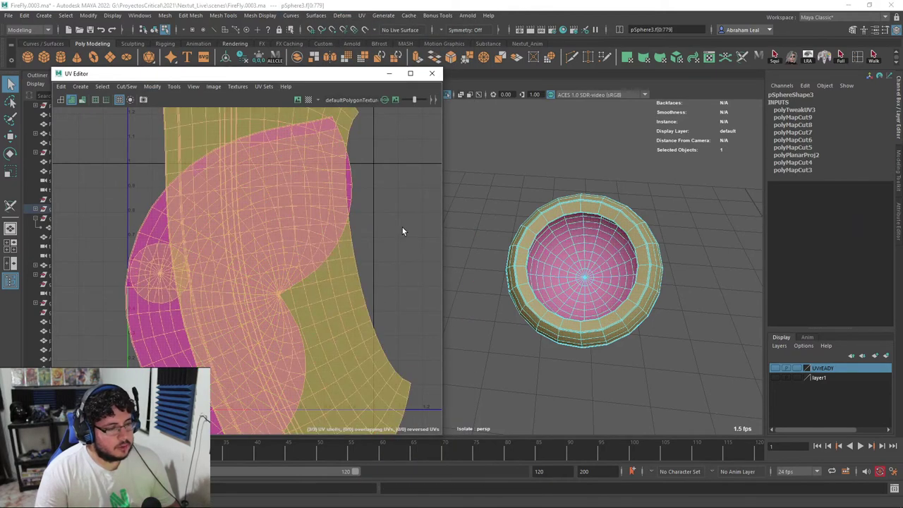
{"action": "right_click_drag", "start_coordinate": [403, 227], "coordinate": [388, 240]}
{"action": "scroll", "coordinate": [388, 228], "scroll_direction": "down", "scroll_amount": 3}
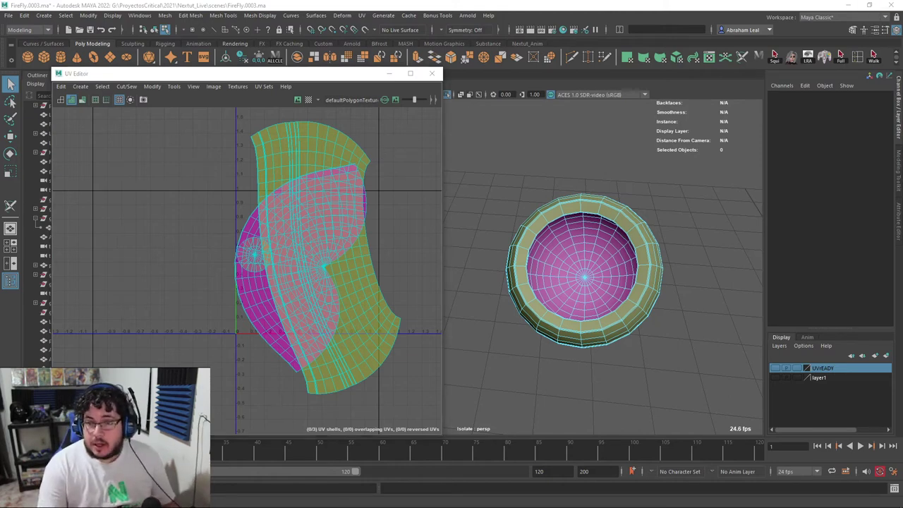
- Switch to Chrome and search Google Images for "world map wrong"
{"action": "left_click_drag", "start_coordinate": [423, 125], "coordinate": [331, 42]}
{"action": "double_click", "coordinate": [409, 47]}
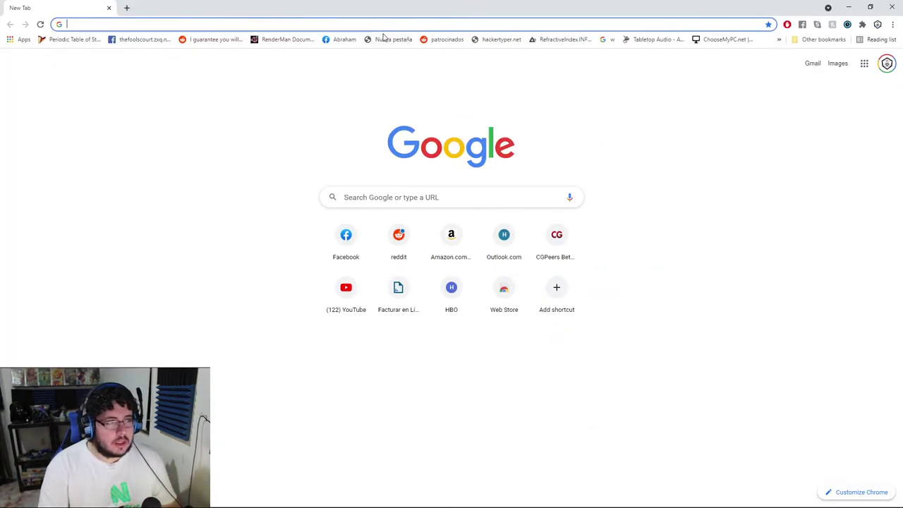
{"action": "left_click", "coordinate": [386, 25]}
{"action": "type", "text": "worl"}
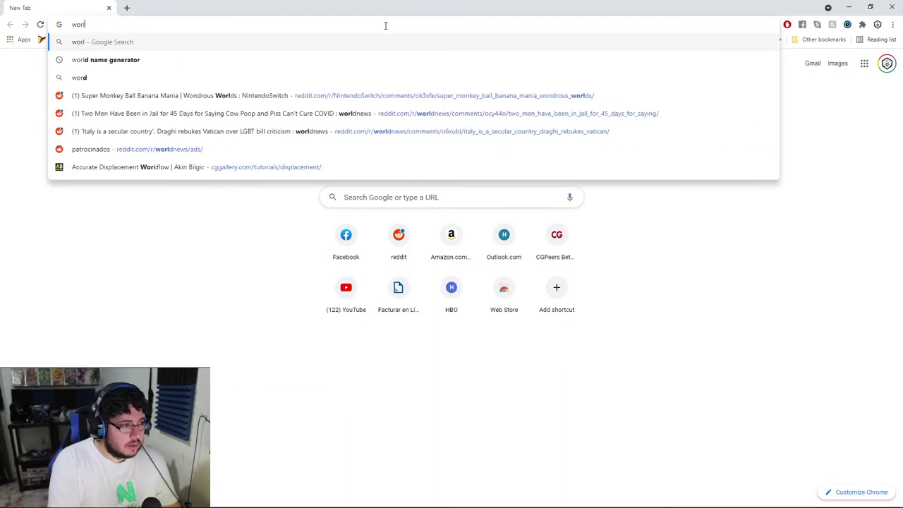
{"action": "type", "text": "d map wrong"}
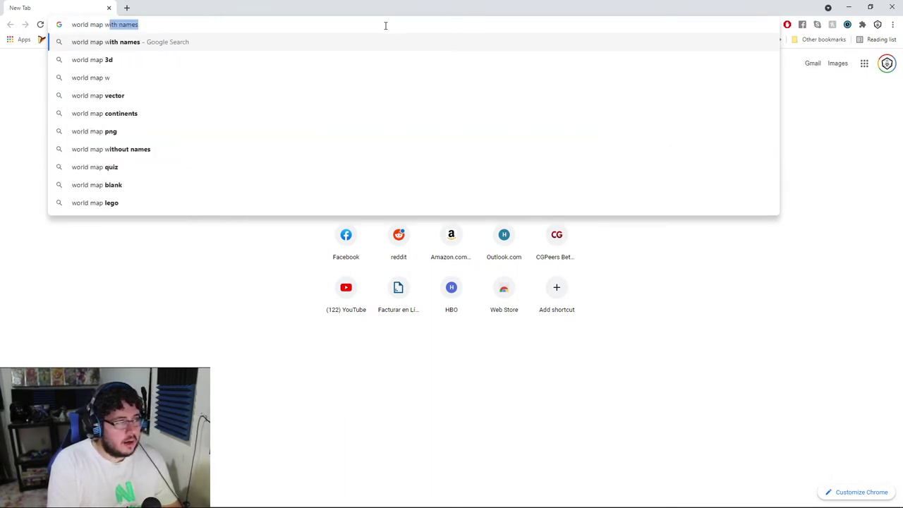
{"action": "key", "text": "Return"}
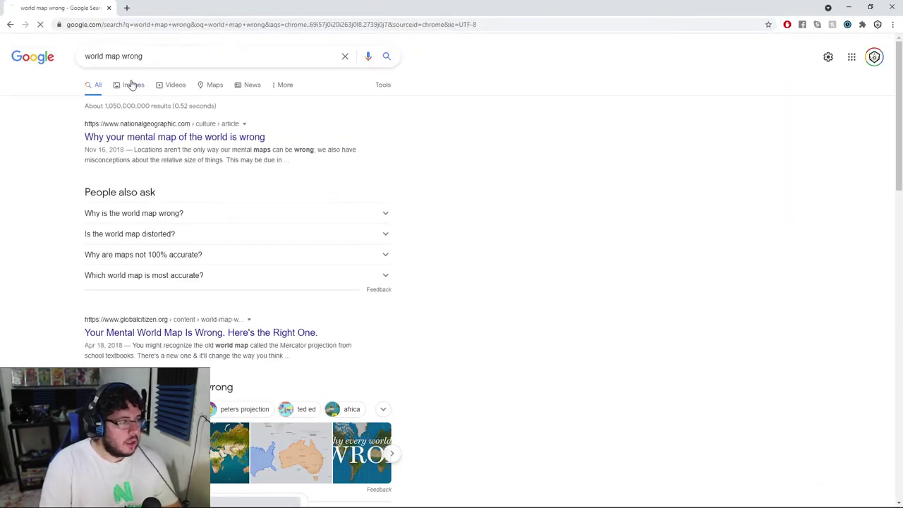
{"action": "left_click", "coordinate": [130, 84]}
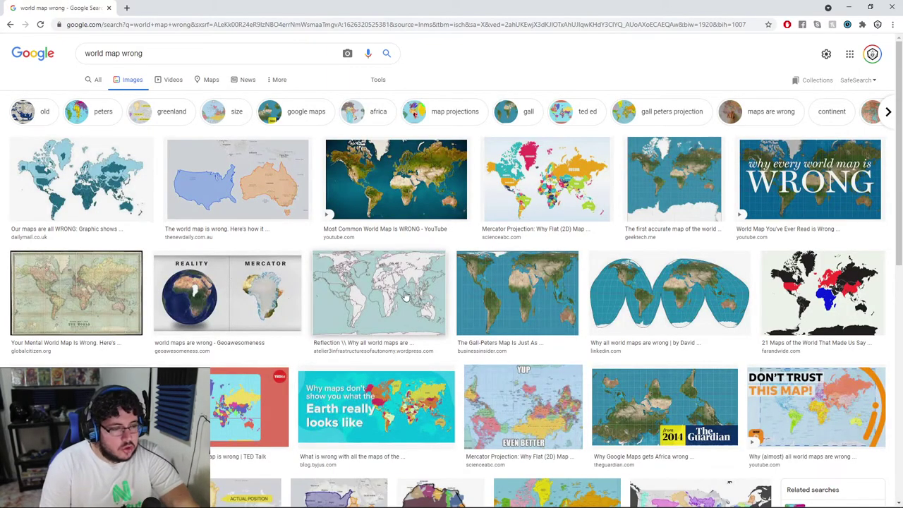
- Examine distorted, interrupted and overlaid world map projections among the image results, and return to Maya
{"action": "left_click", "coordinate": [81, 180]}
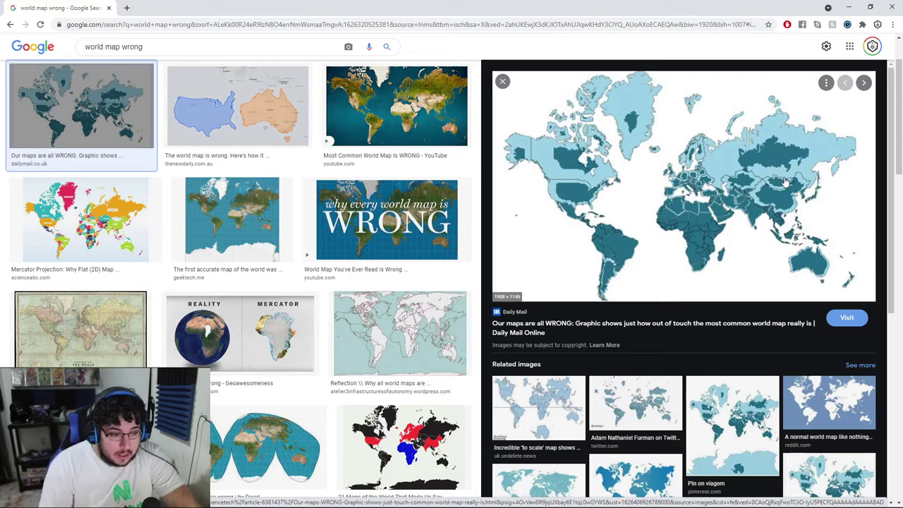
{"action": "scroll", "coordinate": [381, 268], "scroll_direction": "down", "scroll_amount": 3}
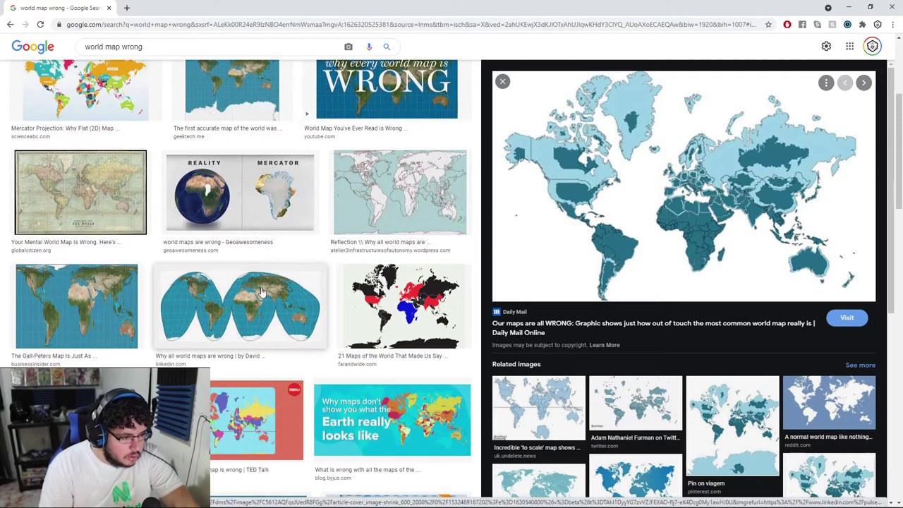
{"action": "left_click", "coordinate": [261, 292]}
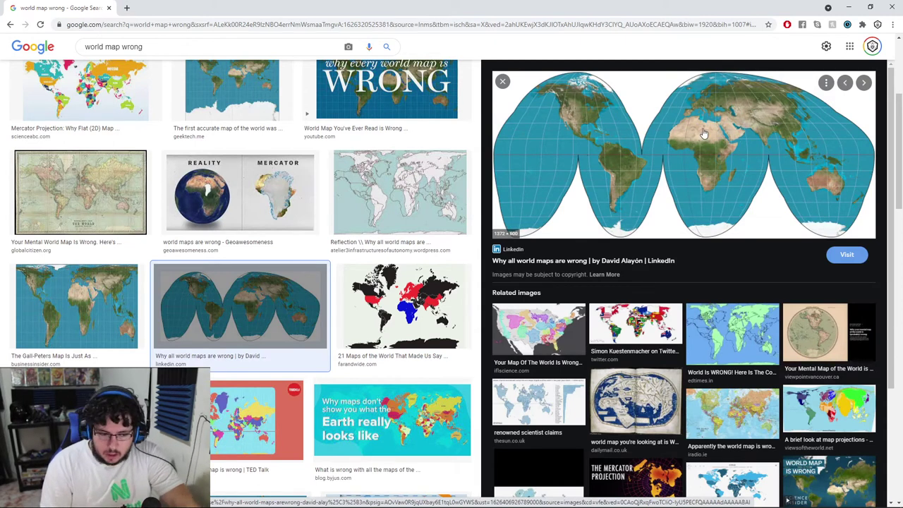
{"action": "left_click", "coordinate": [737, 332]}
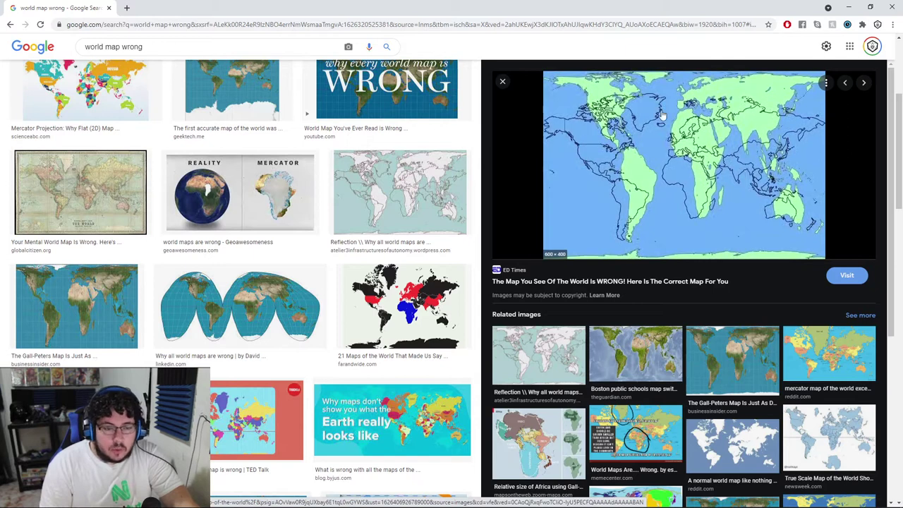
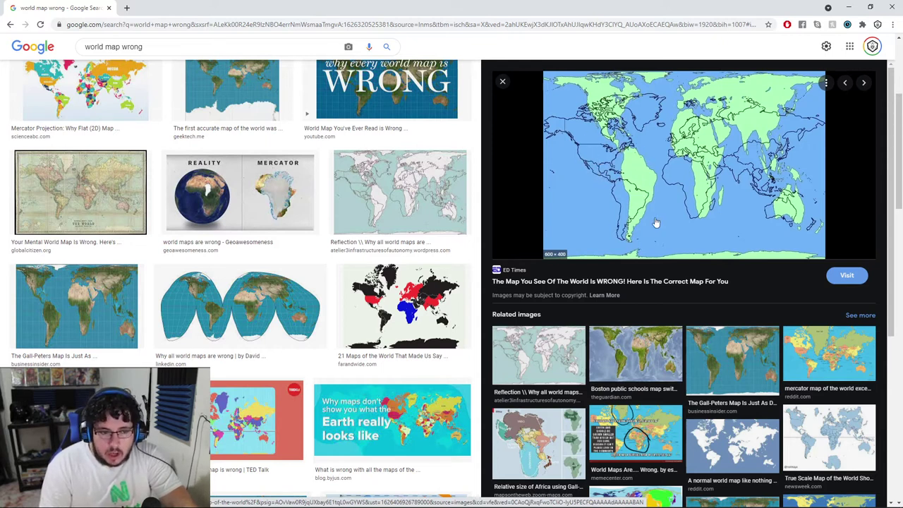
{"action": "left_click", "coordinate": [849, 7]}
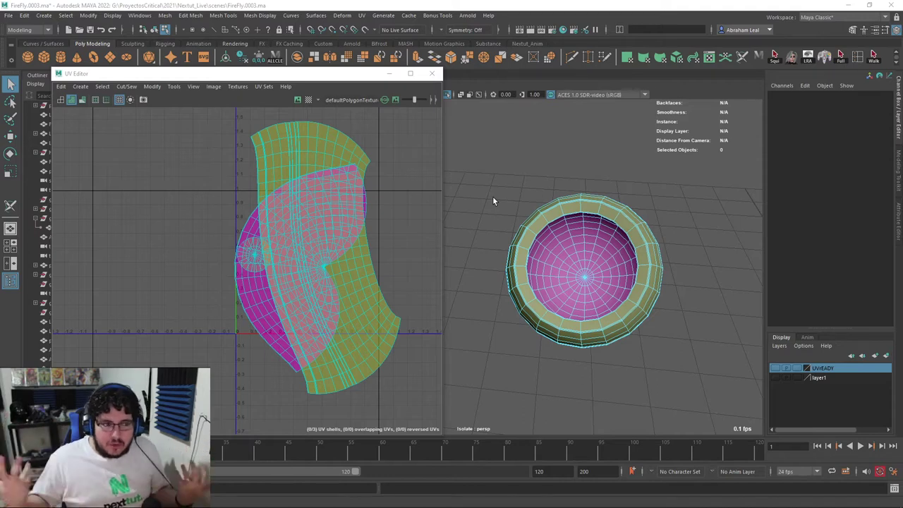
- Close the UV Editor, return the eyelid sphere to object mode and leave isolation to show the whole model
{"action": "left_click", "coordinate": [368, 178]}
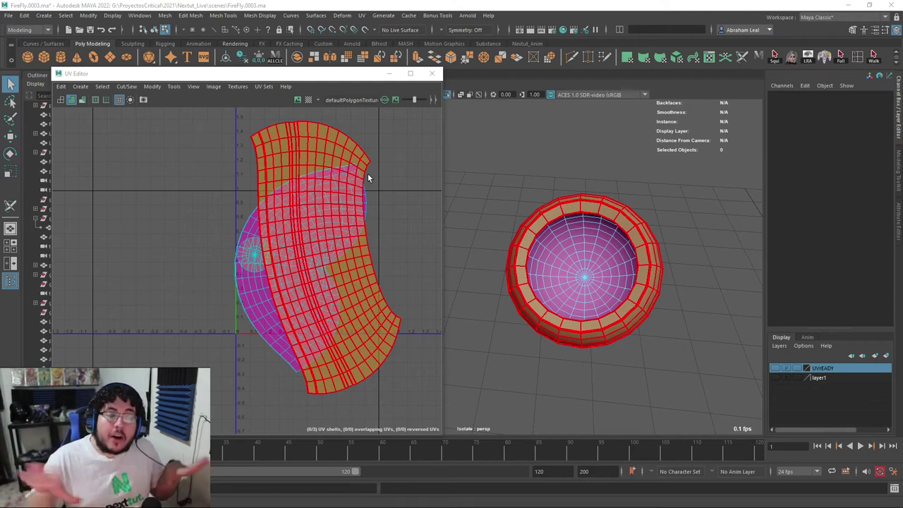
{"action": "scroll", "coordinate": [345, 236], "scroll_direction": "down", "scroll_amount": 1}
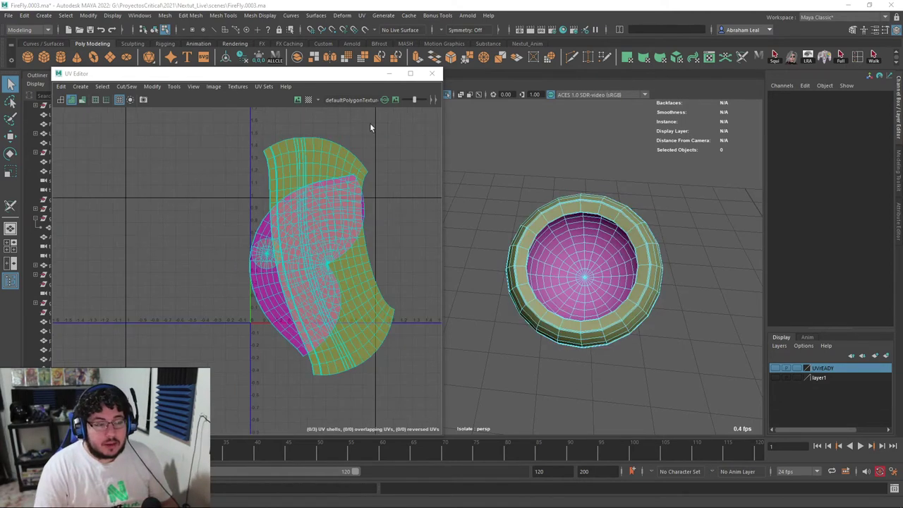
{"action": "left_click", "coordinate": [433, 76]}
{"action": "right_click_drag", "start_coordinate": [538, 194], "coordinate": [649, 155]}
{"action": "left_click", "coordinate": [650, 156]}
{"action": "left_click", "coordinate": [445, 96]}
- Select the eyeball sphere and the small pupil sphere inside the eyelid and isolate both in the viewport
{"action": "scroll", "coordinate": [492, 210], "scroll_direction": "up", "scroll_amount": 2}
{"action": "left_click_drag", "start_coordinate": [494, 225], "coordinate": [526, 269], "text": "alt"}
{"action": "scroll", "coordinate": [494, 243], "scroll_direction": "up", "scroll_amount": 3}
{"action": "left_click", "coordinate": [538, 205]}
{"action": "left_click", "coordinate": [590, 220], "text": "shift"}
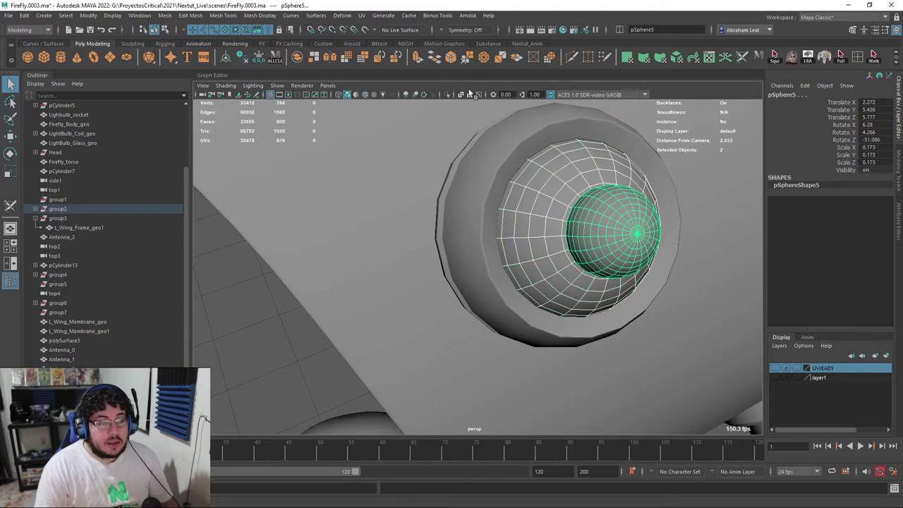
{"action": "left_click", "coordinate": [446, 95]}
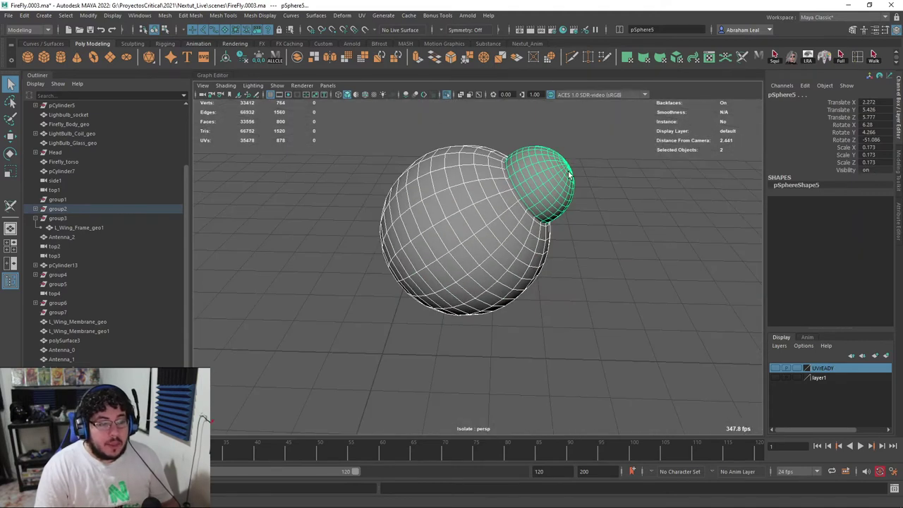
- Apply a planar UV projection to both isolated eye spheres
{"action": "left_click", "coordinate": [361, 15]}
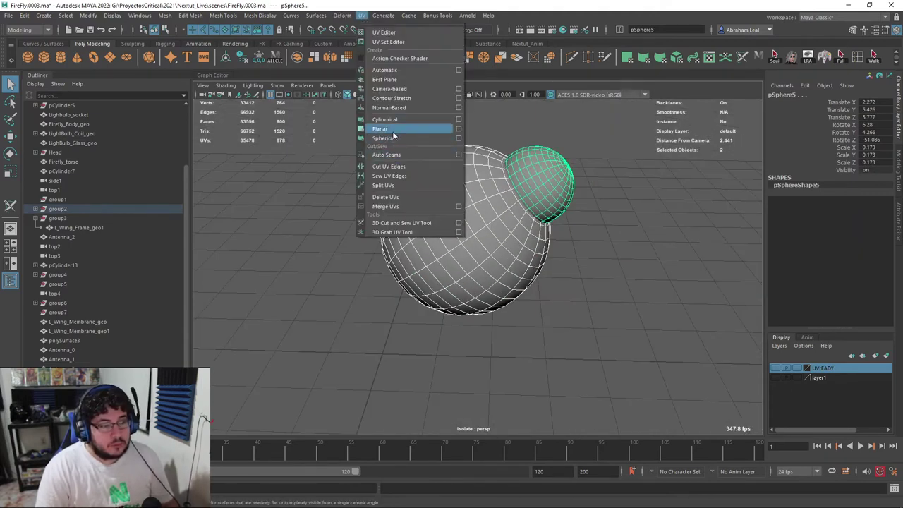
{"action": "left_click", "coordinate": [384, 128]}
{"action": "left_click", "coordinate": [563, 147]}
- Cut a UV seam loop around the large eye sphere with the 3D Cut and Sew UV Tool
{"action": "left_click", "coordinate": [480, 201]}
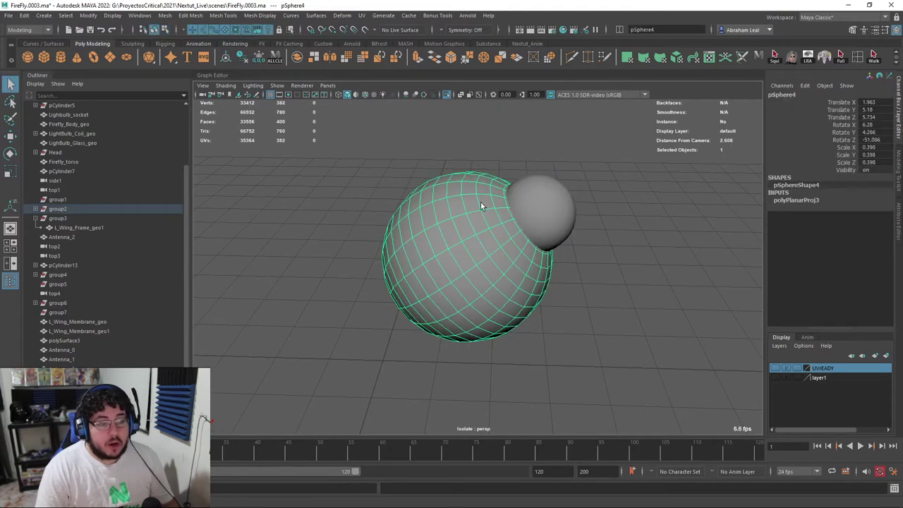
{"action": "left_click_drag", "start_coordinate": [480, 202], "coordinate": [455, 183], "text": "alt"}
{"action": "scroll", "coordinate": [455, 183], "scroll_direction": "up", "scroll_amount": 4}
{"action": "left_click", "coordinate": [362, 16]}
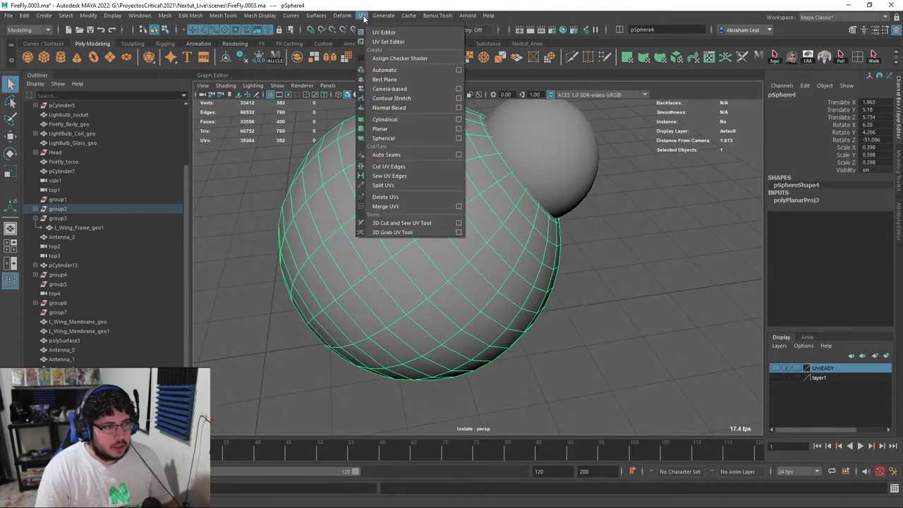
{"action": "left_click", "coordinate": [406, 224]}
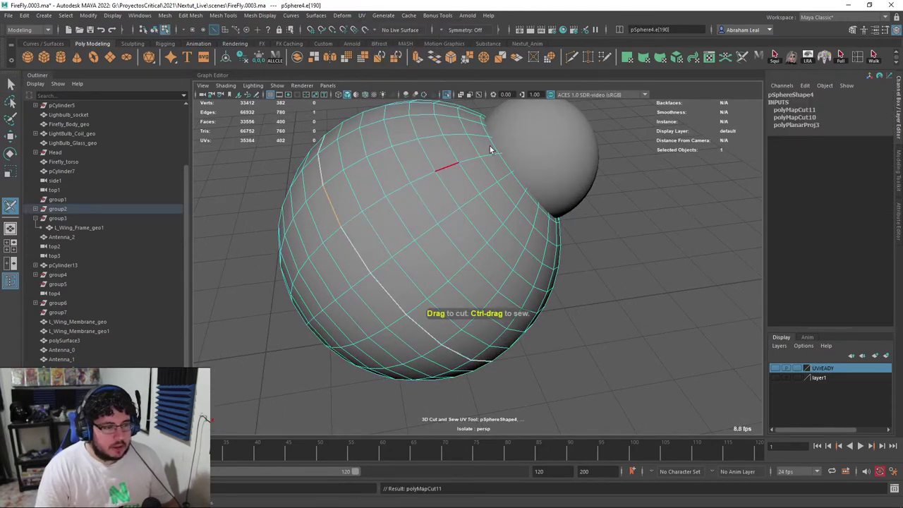
{"action": "key", "text": "q"}
- Cut a UV seam loop around the small pupil sphere with the 3D Cut and Sew UV Tool
{"action": "left_click", "coordinate": [565, 136]}
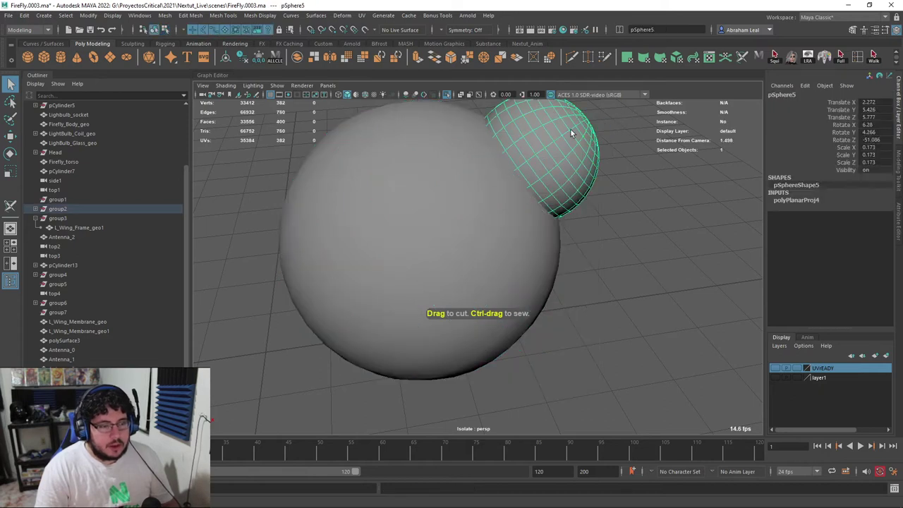
{"action": "left_click", "coordinate": [364, 15]}
{"action": "left_click", "coordinate": [406, 225]}
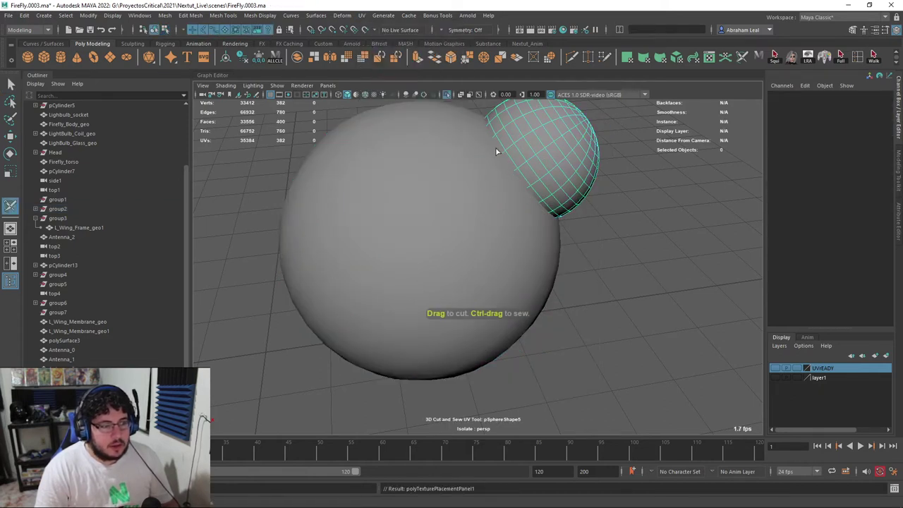
{"action": "scroll", "coordinate": [526, 144], "scroll_direction": "down", "scroll_amount": 5}
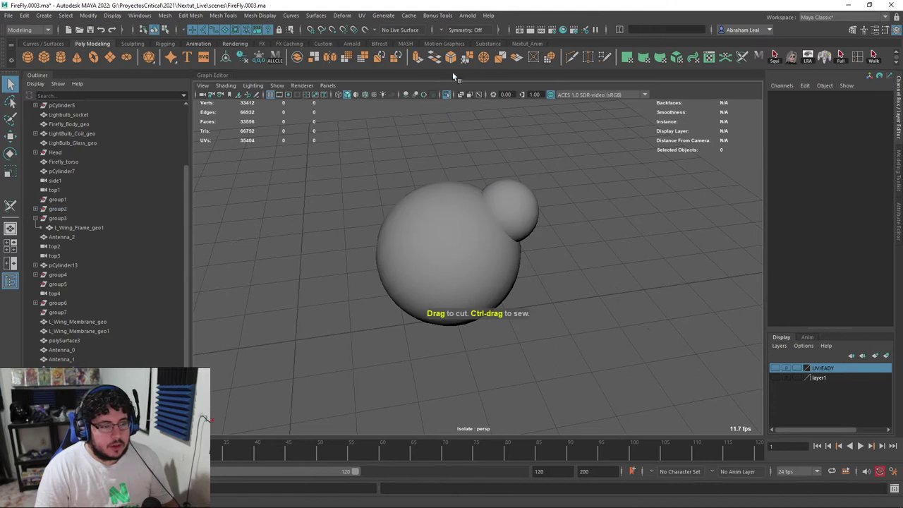
- Leave isolation and add the pupil, eyeball and eyelid spheres to the UVREADY display layer
{"action": "left_click", "coordinate": [445, 95]}
{"action": "left_click", "coordinate": [510, 210]}
{"action": "left_click", "coordinate": [474, 231], "text": "shift"}
{"action": "left_click", "coordinate": [433, 256], "text": "shift"}
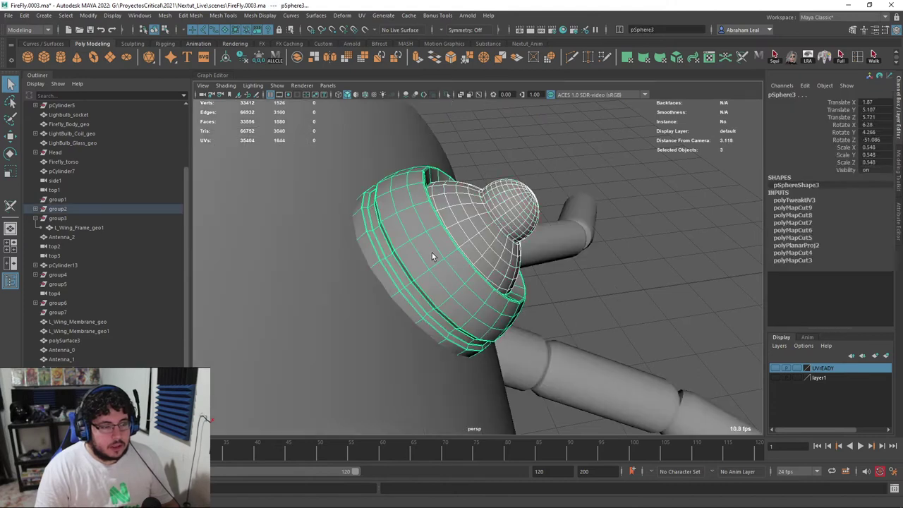
{"action": "right_click", "coordinate": [837, 367]}
{"action": "left_click", "coordinate": [837, 387]}
- Smooth the curved plate mesh pCylinder7 with 1 division and show it without smooth preview
{"action": "scroll", "coordinate": [550, 220], "scroll_direction": "down", "scroll_amount": 3}
{"action": "left_click", "coordinate": [461, 232]}
{"action": "mouse_move", "coordinate": [461, 232]}
{"action": "left_mouse_down", "text": "alt"}
{"action": "mouse_move", "coordinate": [534, 182]}
{"action": "mouse_move", "coordinate": [541, 207]}
{"action": "mouse_move", "coordinate": [562, 121]}
{"action": "mouse_move", "coordinate": [488, 125]}
{"action": "mouse_move", "coordinate": [472, 235]}
{"action": "left_mouse_up", "text": "alt"}
{"action": "key", "text": "3"}
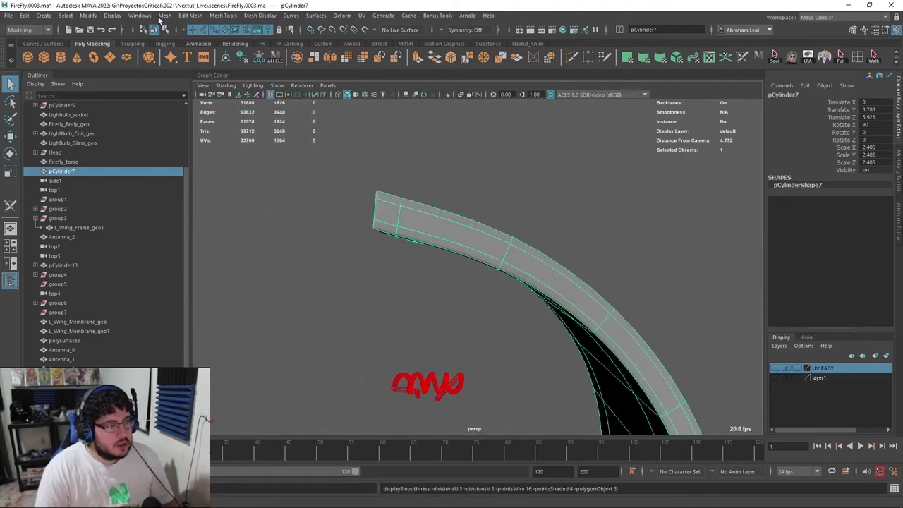
{"action": "left_click", "coordinate": [163, 16]}
{"action": "left_click", "coordinate": [196, 126]}
{"action": "left_click_drag", "start_coordinate": [399, 175], "coordinate": [493, 224], "text": "alt"}
{"action": "left_click", "coordinate": [472, 210]}
{"action": "left_click", "coordinate": [512, 264]}
{"action": "key", "text": "1"}
{"action": "left_click", "coordinate": [521, 200]}
{"action": "left_click", "coordinate": [492, 224]}
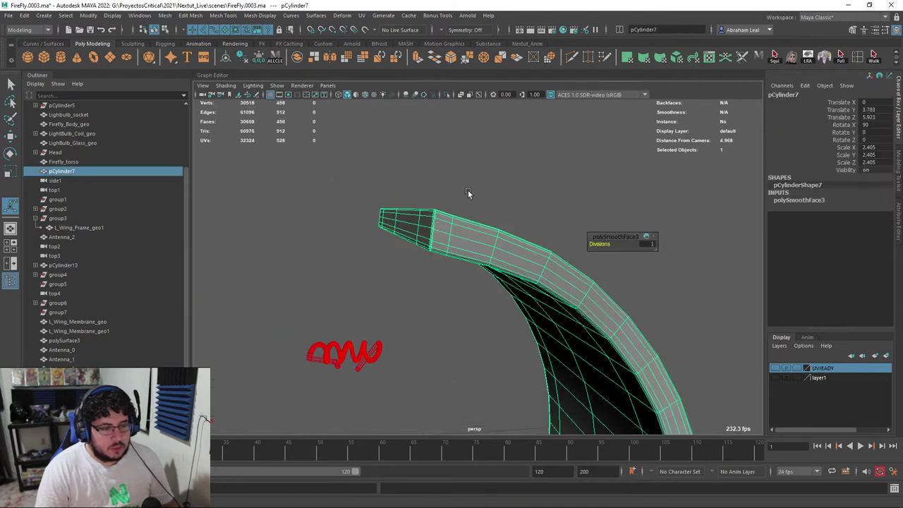
- Apply a planar UV projection to the smoothed curved plate pCylinder7
{"action": "left_click", "coordinate": [362, 15]}
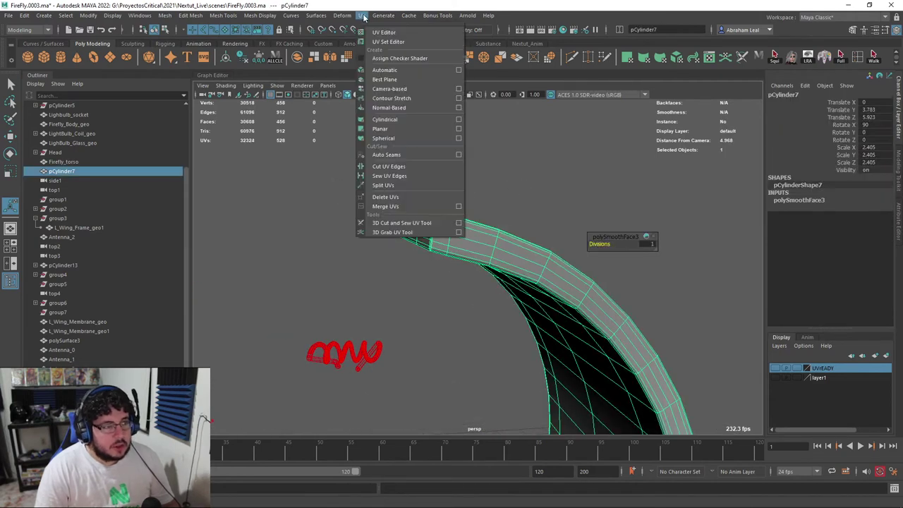
{"action": "left_click", "coordinate": [384, 127]}
{"action": "key", "text": "q"}
{"action": "left_click", "coordinate": [436, 248]}
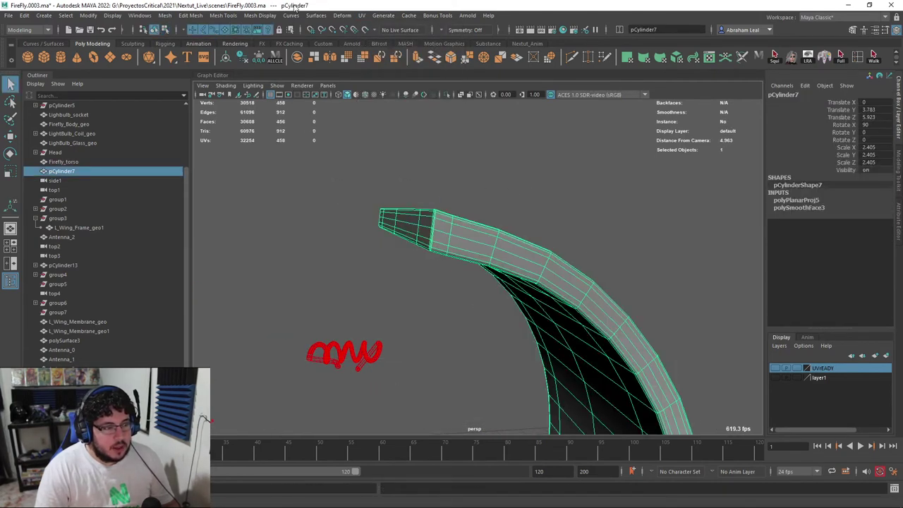
- Cut UV seams along the curved plate's long border edges with the 3D Cut and Sew UV Tool
{"action": "left_click", "coordinate": [362, 15]}
{"action": "left_click", "coordinate": [401, 224]}
{"action": "scroll", "coordinate": [467, 268], "scroll_direction": "up", "scroll_amount": 6}
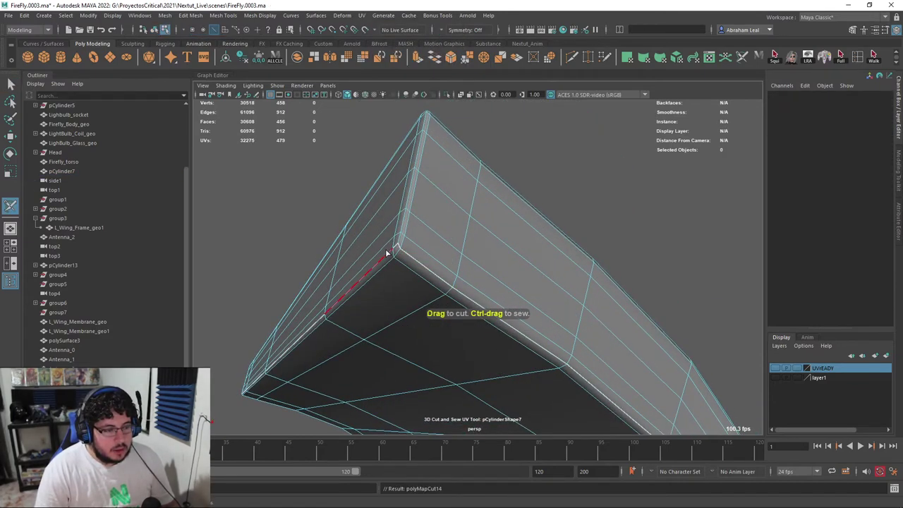
{"action": "scroll", "coordinate": [404, 254], "scroll_direction": "up", "scroll_amount": 8}
{"action": "scroll", "coordinate": [405, 244], "scroll_direction": "down", "scroll_amount": 5}
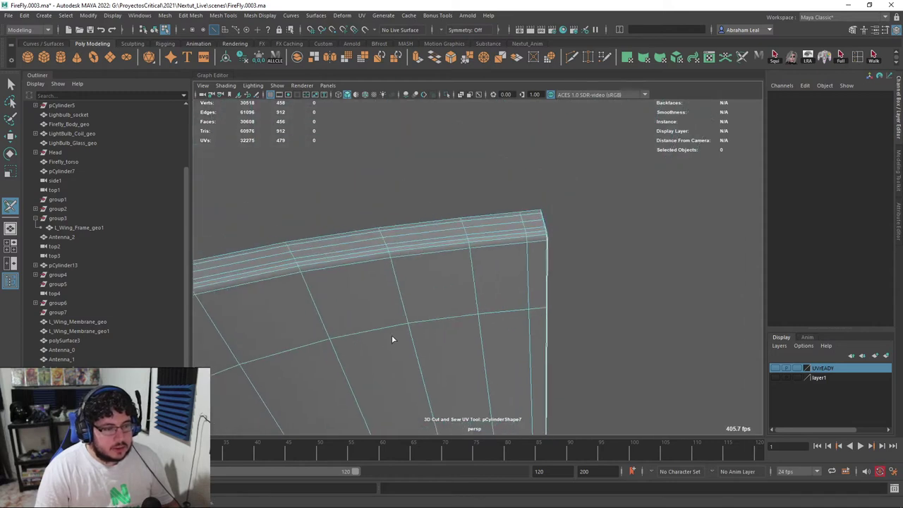
{"action": "left_click_drag", "start_coordinate": [510, 231], "coordinate": [521, 282], "text": "alt"}
{"action": "scroll", "coordinate": [521, 281], "scroll_direction": "up", "scroll_amount": 2}
{"action": "double_click", "coordinate": [534, 239]}
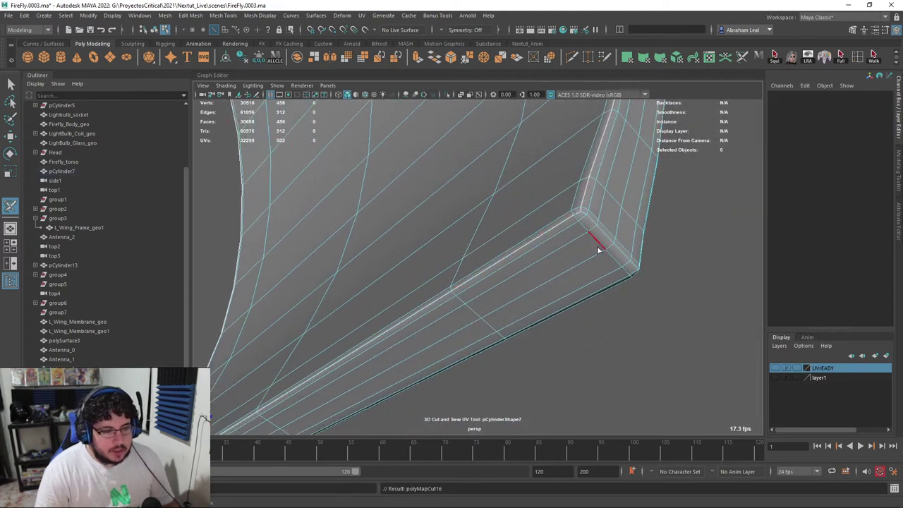
- Cut UV seams across the short corner edges at the ends of the curved plate's folded rim
{"action": "right_click_drag", "start_coordinate": [587, 250], "coordinate": [603, 248], "text": "alt"}
{"action": "middle_click_drag", "start_coordinate": [602, 248], "coordinate": [568, 265], "text": "alt"}
{"action": "left_click_drag", "start_coordinate": [568, 265], "coordinate": [515, 225], "text": "alt"}
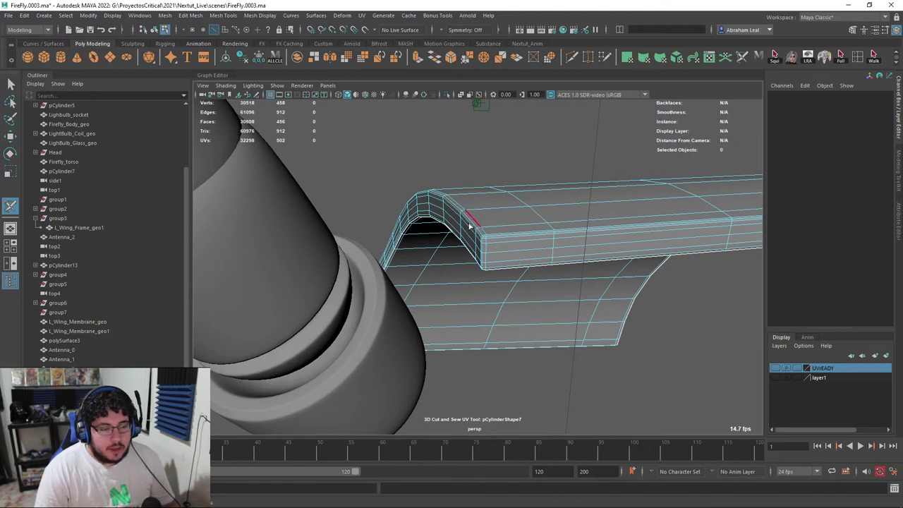
{"action": "scroll", "coordinate": [509, 254], "scroll_direction": "up", "scroll_amount": 5}
{"action": "left_click_drag", "start_coordinate": [494, 236], "coordinate": [515, 328], "text": "alt"}
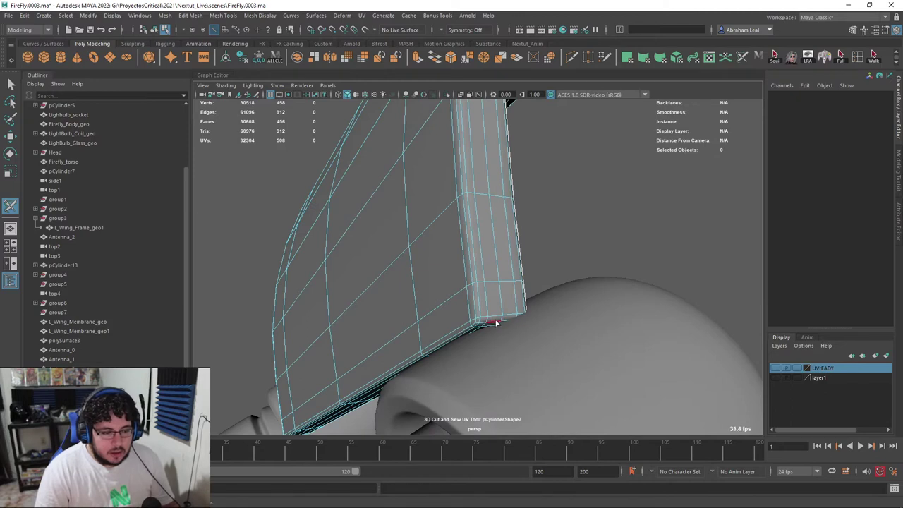
{"action": "left_click_drag", "start_coordinate": [547, 206], "coordinate": [523, 341], "text": "alt"}
{"action": "left_click_drag", "start_coordinate": [461, 289], "coordinate": [547, 240], "text": "alt"}
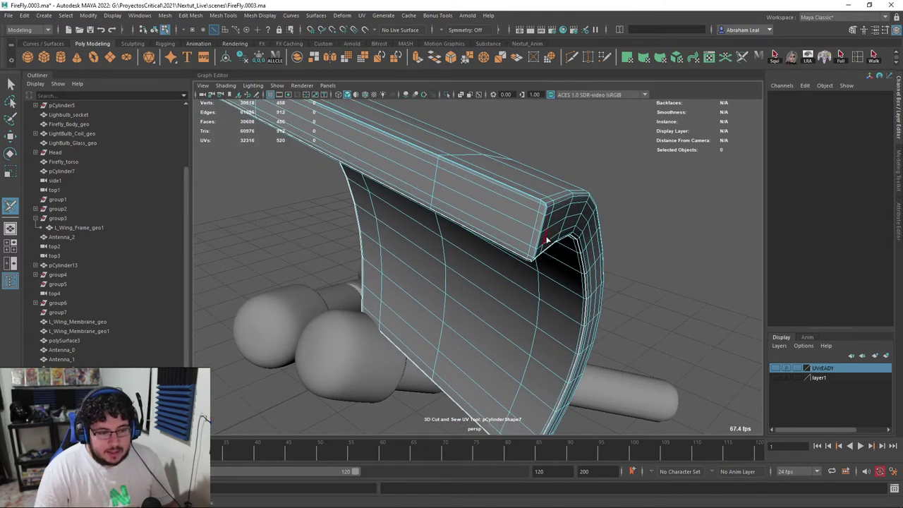
{"action": "double_click", "coordinate": [537, 240]}
- Leave the cutting tool and unfold the curved plate's UV shells in the UV Editor
{"action": "key", "text": "q"}
{"action": "right_click_drag", "start_coordinate": [544, 208], "coordinate": [589, 167]}
{"action": "left_click", "coordinate": [552, 189]}
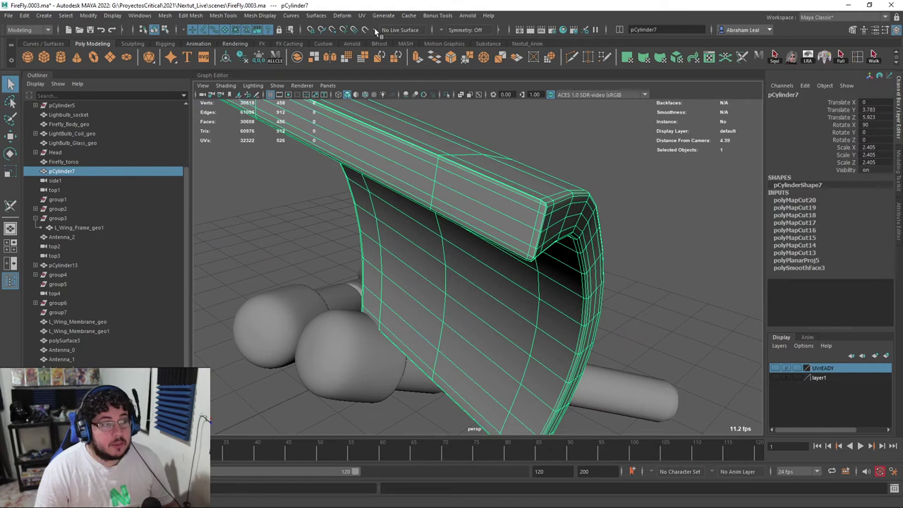
{"action": "left_click", "coordinate": [361, 16]}
{"action": "left_click", "coordinate": [384, 33]}
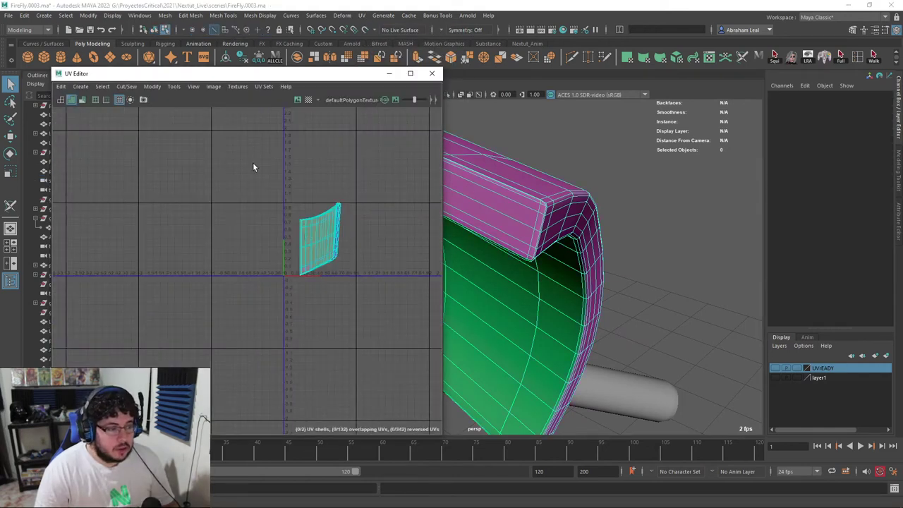
{"action": "left_click", "coordinate": [154, 86]}
{"action": "left_click", "coordinate": [196, 381]}
{"action": "scroll", "coordinate": [268, 240], "scroll_direction": "up", "scroll_amount": 4}
{"action": "left_click", "coordinate": [308, 199]}
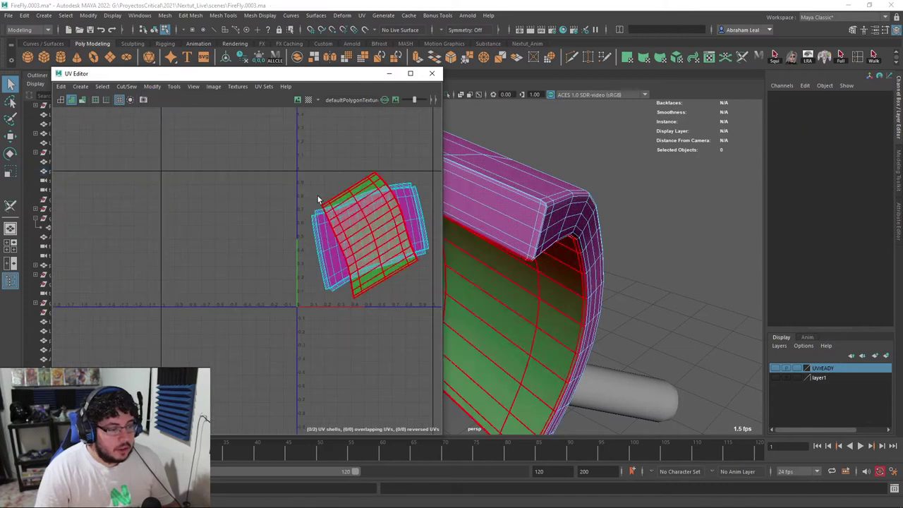
- Examine the corners of the curved plate's unfolded UV shells and close the UV Editor
{"action": "scroll", "coordinate": [332, 213], "scroll_direction": "up", "scroll_amount": 10}
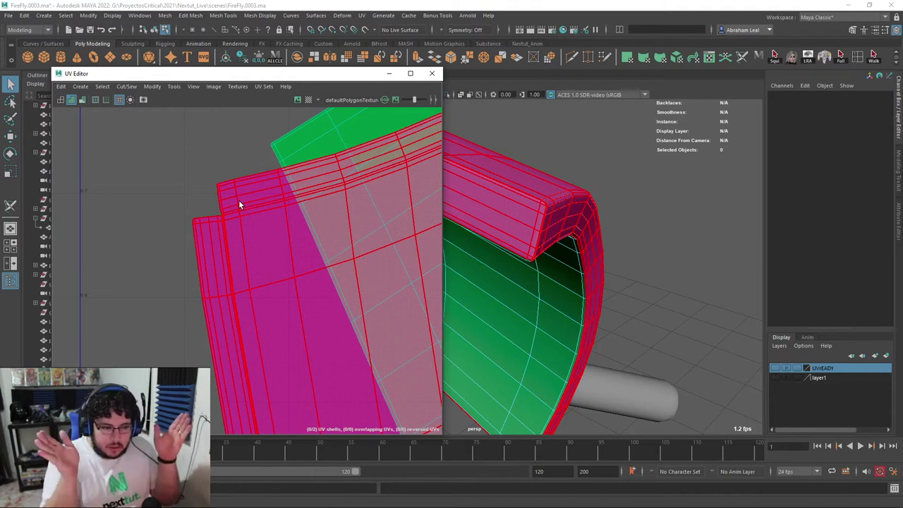
{"action": "scroll", "coordinate": [299, 224], "scroll_direction": "down", "scroll_amount": 5}
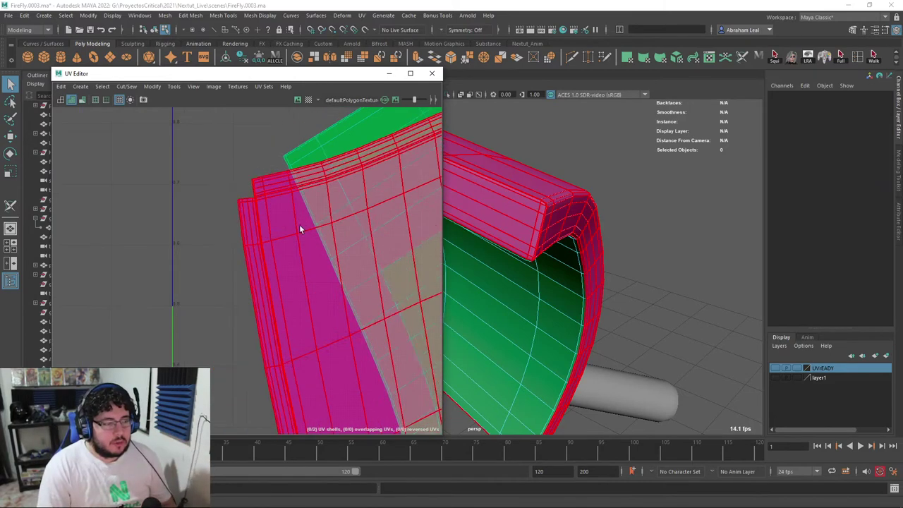
{"action": "scroll", "coordinate": [280, 210], "scroll_direction": "up", "scroll_amount": 5}
{"action": "scroll", "coordinate": [283, 211], "scroll_direction": "up", "scroll_amount": 2}
{"action": "scroll", "coordinate": [299, 214], "scroll_direction": "down", "scroll_amount": 4}
{"action": "mouse_move", "coordinate": [338, 219]}
{"action": "right_mouse_down"}
{"action": "mouse_move", "coordinate": [379, 218]}
{"action": "mouse_move", "coordinate": [336, 204]}
{"action": "right_mouse_up"}
{"action": "scroll", "coordinate": [378, 193], "scroll_direction": "down", "scroll_amount": 4}
{"action": "left_click", "coordinate": [432, 73]}
- Freeze the transformations of the curved plate pCylinder7 and delete its construction history
{"action": "scroll", "coordinate": [469, 211], "scroll_direction": "down", "scroll_amount": 5}
{"action": "middle_click_drag", "start_coordinate": [469, 211], "coordinate": [501, 183], "text": "alt"}
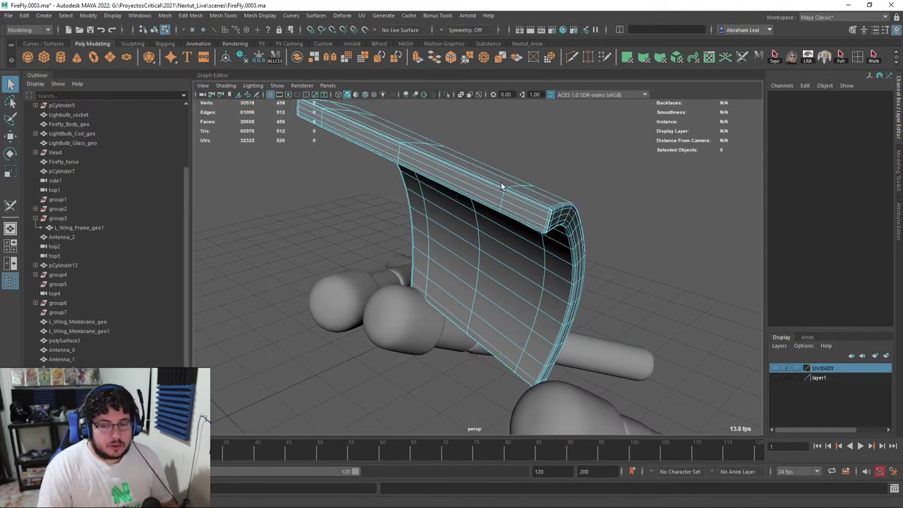
{"action": "left_click", "coordinate": [500, 182]}
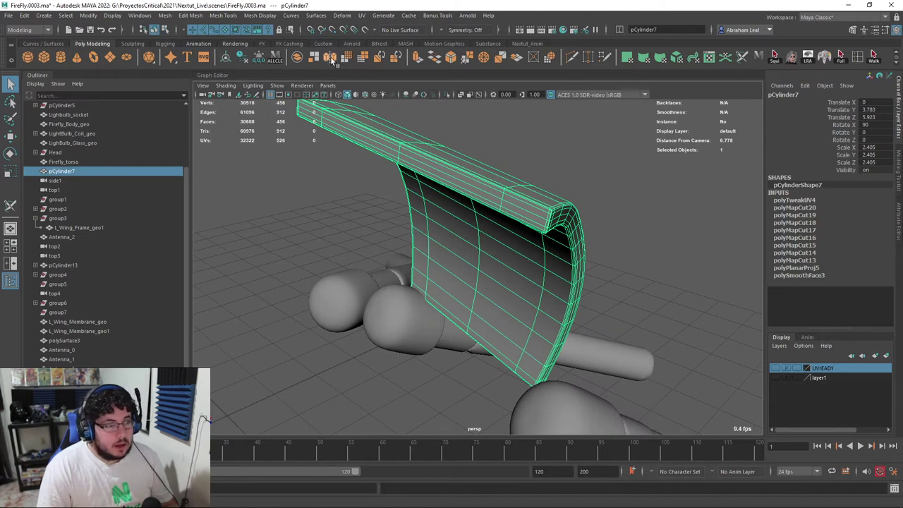
{"action": "left_click", "coordinate": [262, 59]}
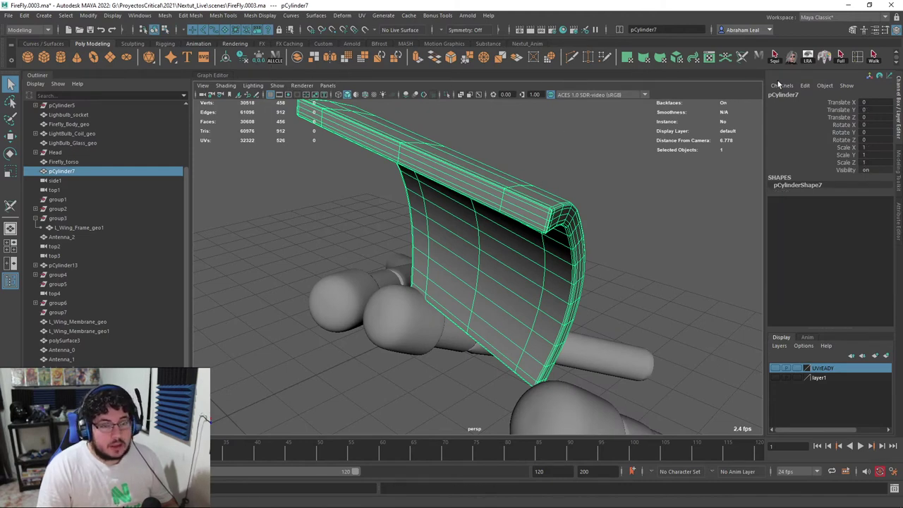
- Rename the curved plate pCylinder7 as ChestPlate
{"action": "right_click", "coordinate": [796, 97]}
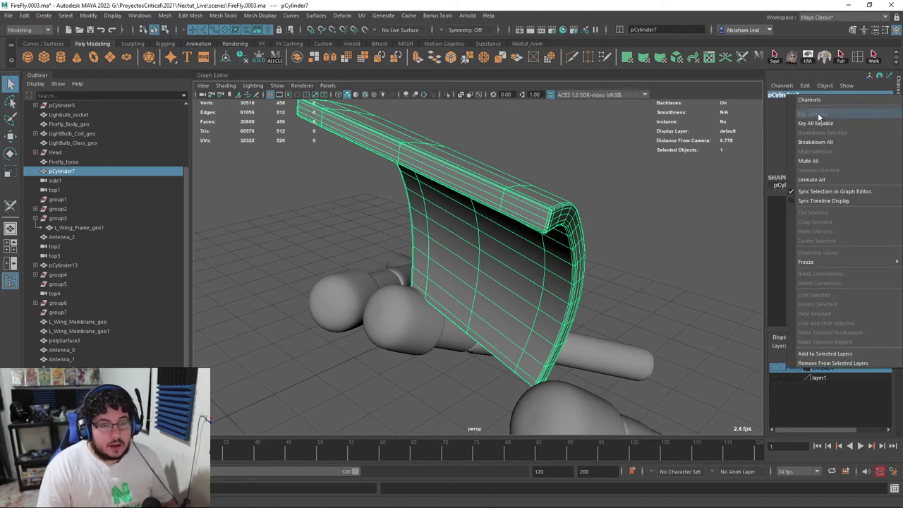
{"action": "left_click", "coordinate": [778, 97]}
{"action": "type", "text": "c"}
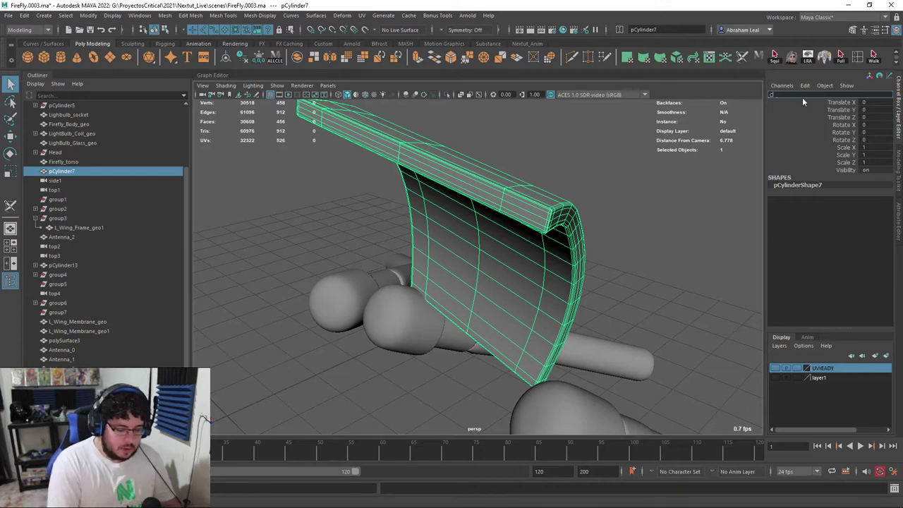
{"action": "type", "text": "hestPla"}
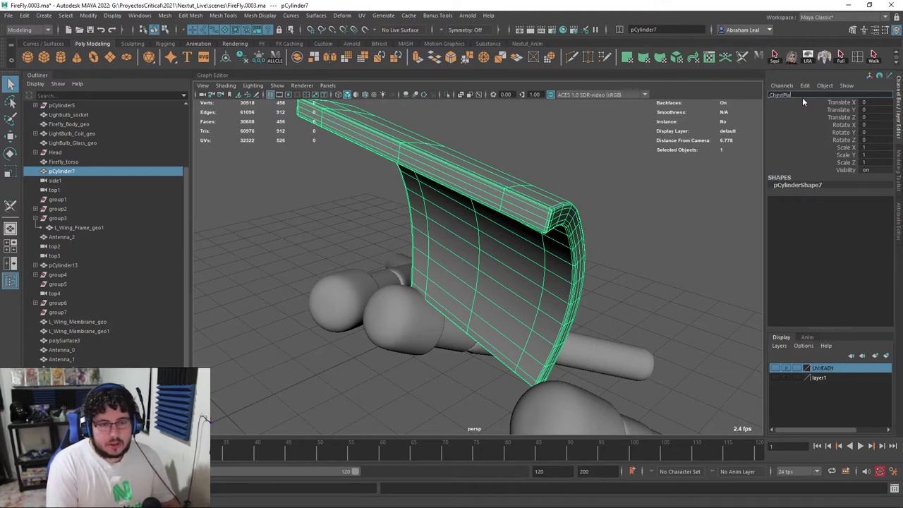
{"action": "type", "text": "te"}
{"action": "key", "text": "Return"}
- Add ChestPlate to the UVREADY display layer and deselect everything
{"action": "right_click", "coordinate": [841, 370]}
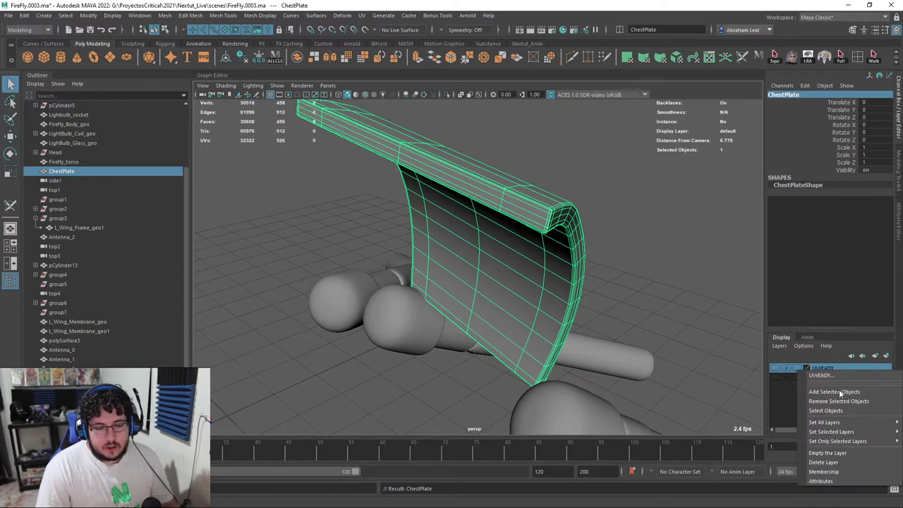
{"action": "left_click", "coordinate": [838, 392]}
{"action": "left_click", "coordinate": [574, 242]}
- Unparent the segment meshes of the curved leg from their group hierarchy
{"action": "scroll", "coordinate": [551, 194], "scroll_direction": "down", "scroll_amount": 10}
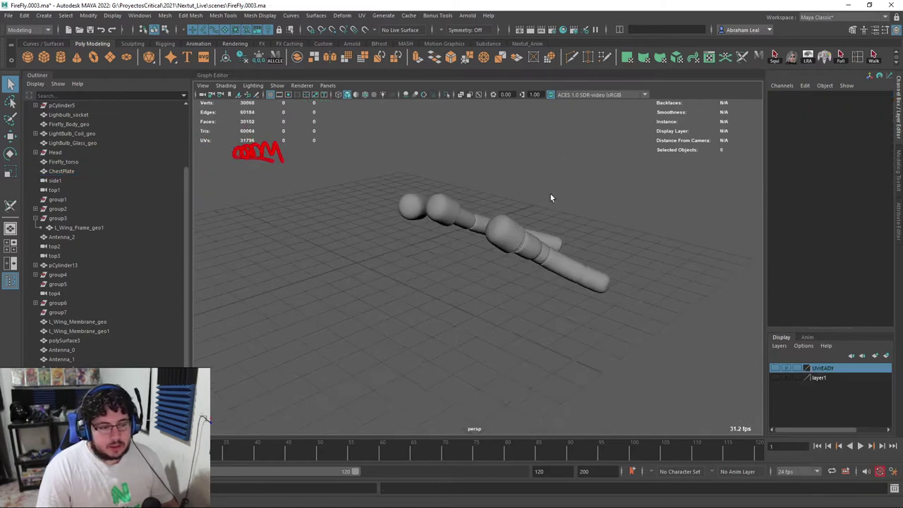
{"action": "scroll", "coordinate": [485, 204], "scroll_direction": "up", "scroll_amount": 8}
{"action": "left_click_drag", "start_coordinate": [485, 204], "coordinate": [491, 247], "text": "alt"}
{"action": "scroll", "coordinate": [492, 212], "scroll_direction": "up", "scroll_amount": 4}
{"action": "left_click", "coordinate": [492, 191]}
{"action": "key", "text": "f"}
{"action": "left_click_drag", "start_coordinate": [473, 158], "coordinate": [477, 270], "text": "alt"}
{"action": "scroll", "coordinate": [375, 232], "scroll_direction": "down", "scroll_amount": 5}
{"action": "left_click", "coordinate": [461, 232]}
{"action": "scroll", "coordinate": [419, 199], "scroll_direction": "down", "scroll_amount": 2}
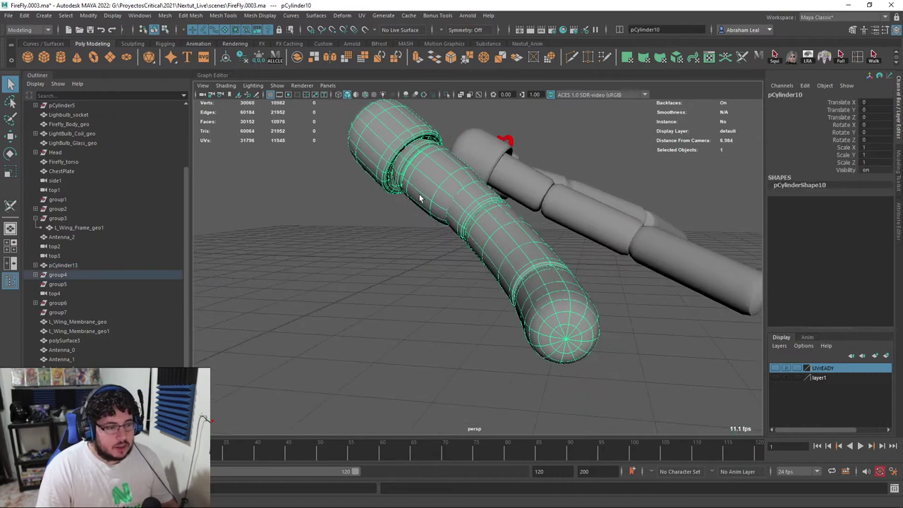
{"action": "scroll", "coordinate": [419, 197], "scroll_direction": "down", "scroll_amount": 4}
{"action": "left_click_drag", "start_coordinate": [419, 197], "coordinate": [373, 223], "text": "alt"}
{"action": "left_click", "coordinate": [374, 224]}
{"action": "left_click", "coordinate": [412, 206]}
{"action": "left_click_drag", "start_coordinate": [381, 428], "coordinate": [316, 491]}
{"action": "key", "text": "shift+p"}
{"action": "left_click", "coordinate": [494, 346]}
- Apply a planar UV projection to all six segment meshes of the curved leg
{"action": "scroll", "coordinate": [369, 206], "scroll_direction": "up", "scroll_amount": 2}
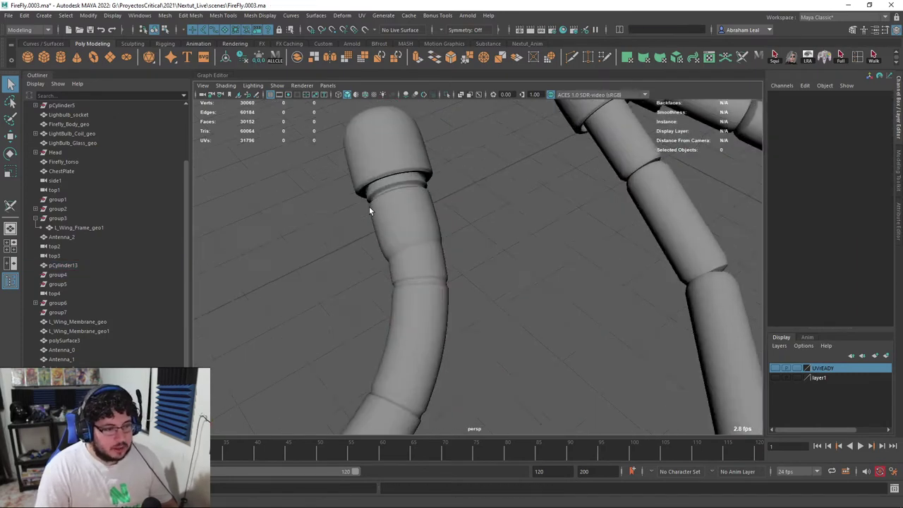
{"action": "left_click_drag", "start_coordinate": [369, 206], "coordinate": [389, 139], "text": "alt"}
{"action": "left_click", "coordinate": [390, 140]}
{"action": "scroll", "coordinate": [409, 159], "scroll_direction": "down", "scroll_amount": 4}
{"action": "left_click_drag", "start_coordinate": [480, 194], "coordinate": [440, 196], "text": "alt"}
{"action": "left_click_drag", "start_coordinate": [368, 431], "coordinate": [368, 429]}
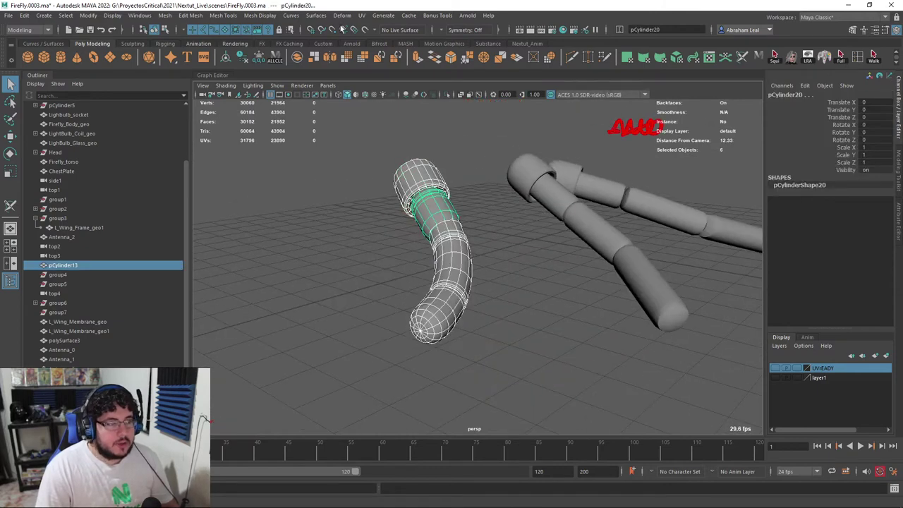
{"action": "left_click", "coordinate": [361, 15]}
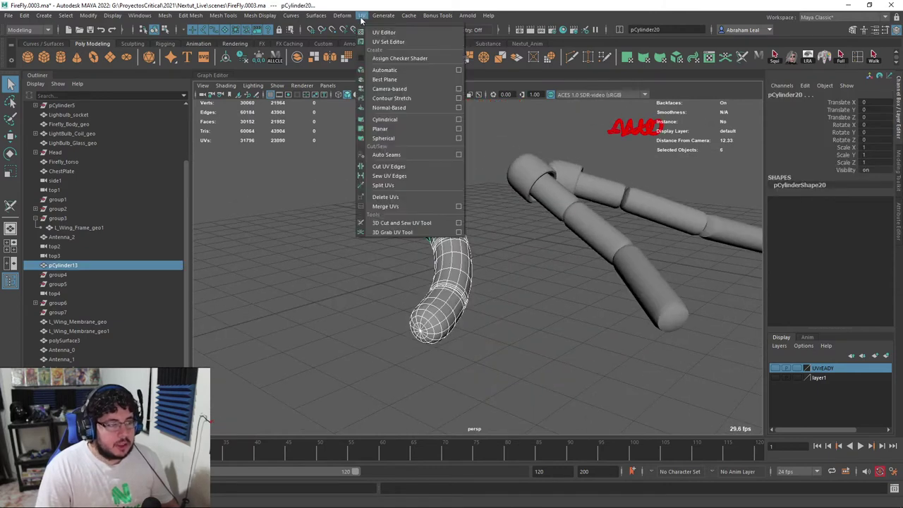
{"action": "left_click", "coordinate": [399, 130]}
{"action": "left_click", "coordinate": [354, 185]}
{"action": "middle_click_drag", "start_coordinate": [355, 185], "coordinate": [406, 261], "text": "alt"}
{"action": "left_click_drag", "start_coordinate": [406, 261], "coordinate": [475, 191], "text": "alt"}
- Isolate the leg's domed cap pCylinder13, turn off its smooth preview and smooth the mesh with 1 division
{"action": "scroll", "coordinate": [448, 218], "scroll_direction": "up", "scroll_amount": 5}
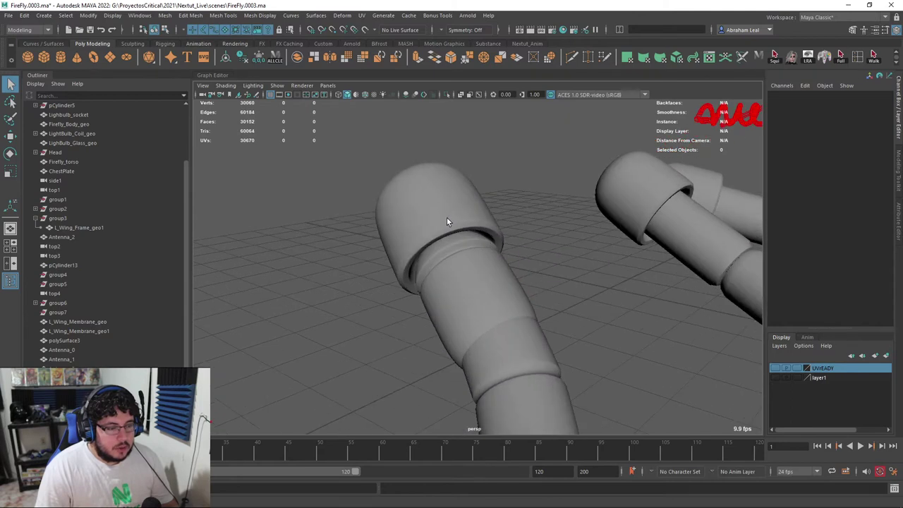
{"action": "left_click", "coordinate": [460, 254]}
{"action": "left_click", "coordinate": [446, 96]}
{"action": "left_click_drag", "start_coordinate": [531, 224], "coordinate": [584, 321], "text": "alt"}
{"action": "key", "text": "3"}
{"action": "key", "text": "1"}
{"action": "key", "text": "3"}
{"action": "key", "text": "1"}
{"action": "key", "text": "3"}
{"action": "key", "text": "1"}
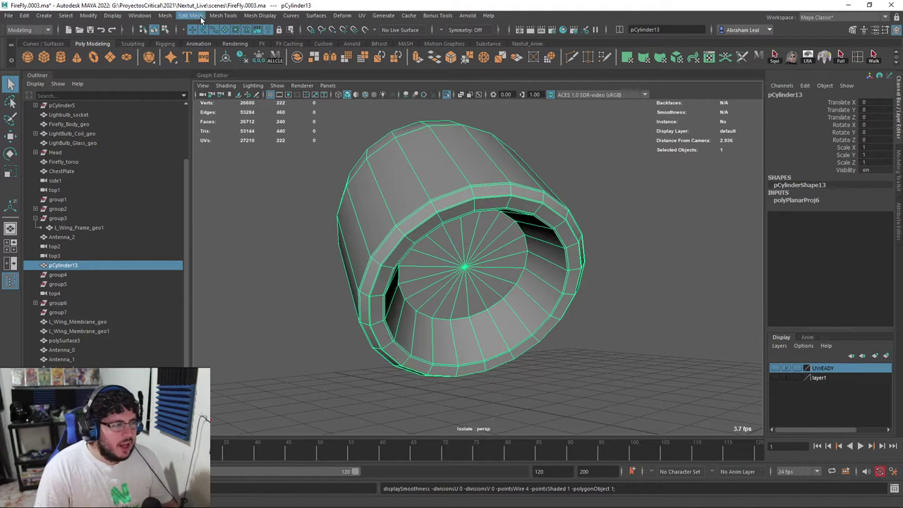
{"action": "left_click", "coordinate": [165, 15]}
{"action": "left_click", "coordinate": [182, 121]}
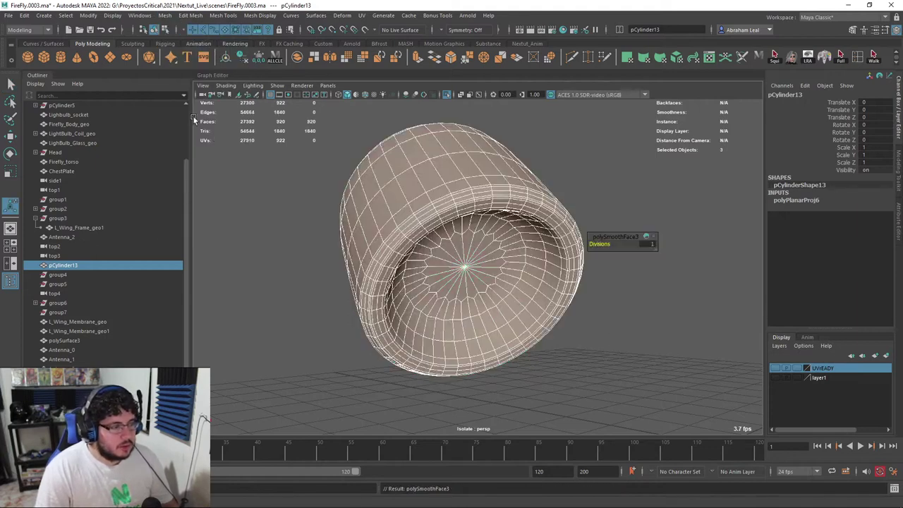
- Cut UV seams along the domed cap's inner edge loops with the 3D Cut and Sew UV Tool, and leave isolation
{"action": "left_click", "coordinate": [361, 15]}
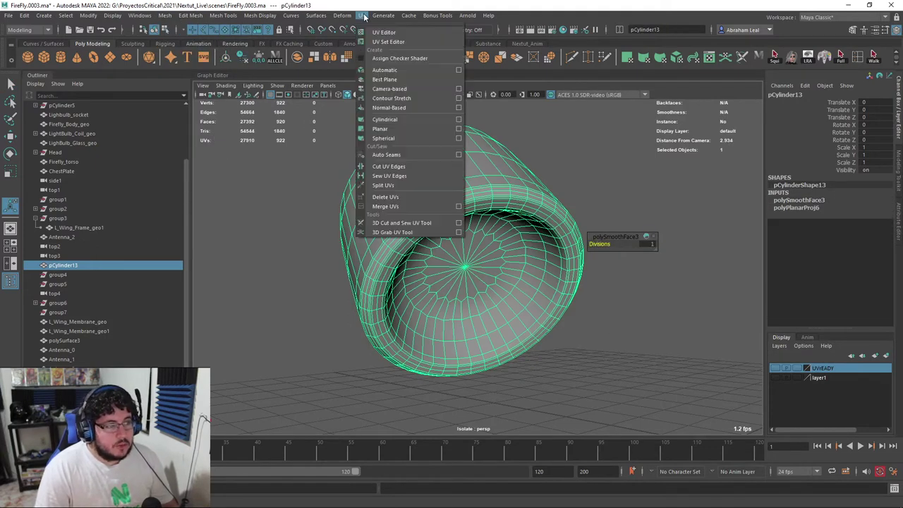
{"action": "left_click", "coordinate": [402, 223]}
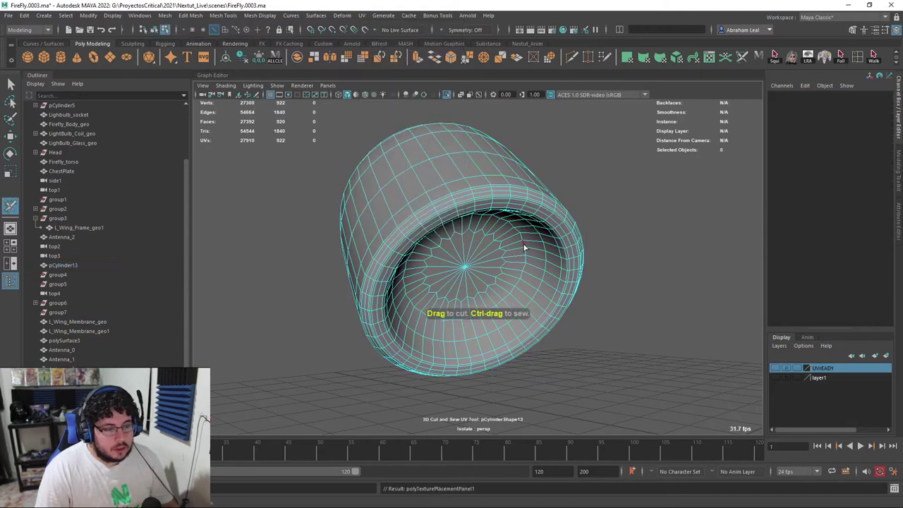
{"action": "left_click_drag", "start_coordinate": [524, 247], "coordinate": [501, 253], "text": "alt"}
{"action": "double_click", "coordinate": [515, 232]}
{"action": "left_click", "coordinate": [516, 231]}
{"action": "double_click", "coordinate": [517, 231]}
{"action": "scroll", "coordinate": [516, 231], "scroll_direction": "down", "scroll_amount": 3}
{"action": "scroll", "coordinate": [504, 211], "scroll_direction": "down", "scroll_amount": 3}
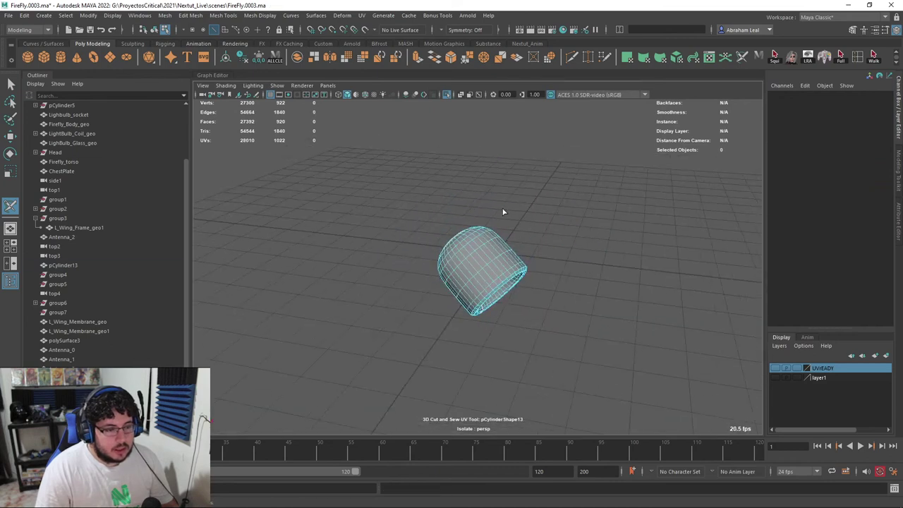
{"action": "key", "text": "F8"}
{"action": "left_click", "coordinate": [445, 95]}
{"action": "middle_click_drag", "start_coordinate": [515, 201], "coordinate": [501, 142], "text": "alt"}
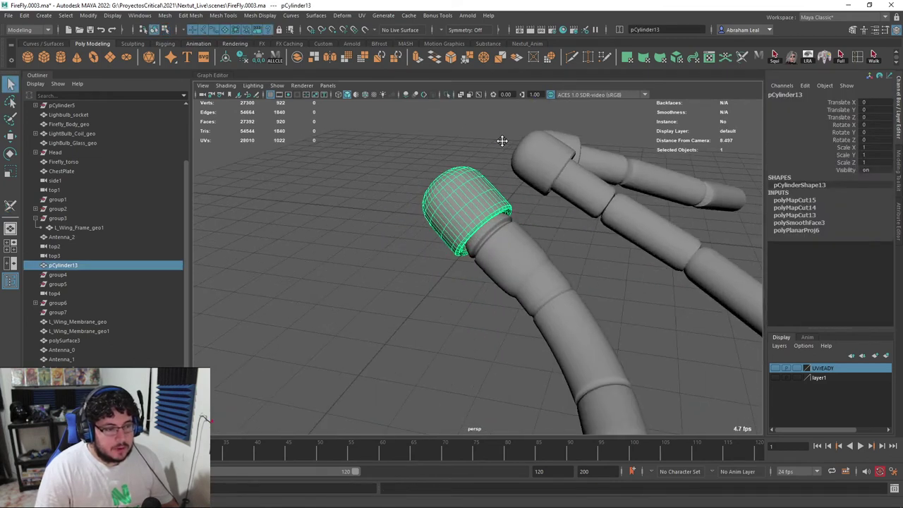
- Isolate the leg segment pCylinder20 below the cap, turn off its smooth preview and smooth it with 1 division
{"action": "scroll", "coordinate": [515, 184], "scroll_direction": "up", "scroll_amount": 3}
{"action": "left_click", "coordinate": [534, 238]}
{"action": "left_click", "coordinate": [446, 94]}
{"action": "key", "text": "f"}
{"action": "key", "text": "1"}
{"action": "left_click", "coordinate": [164, 16]}
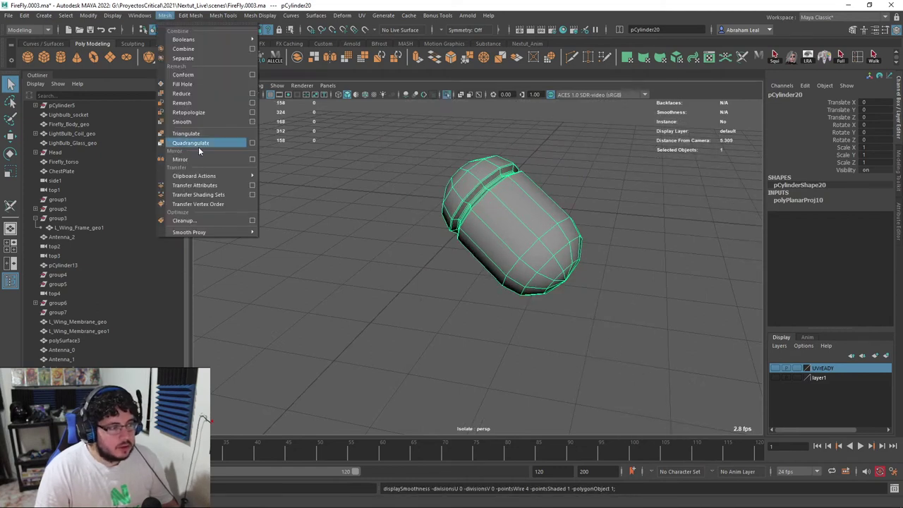
{"action": "left_click", "coordinate": [187, 121]}
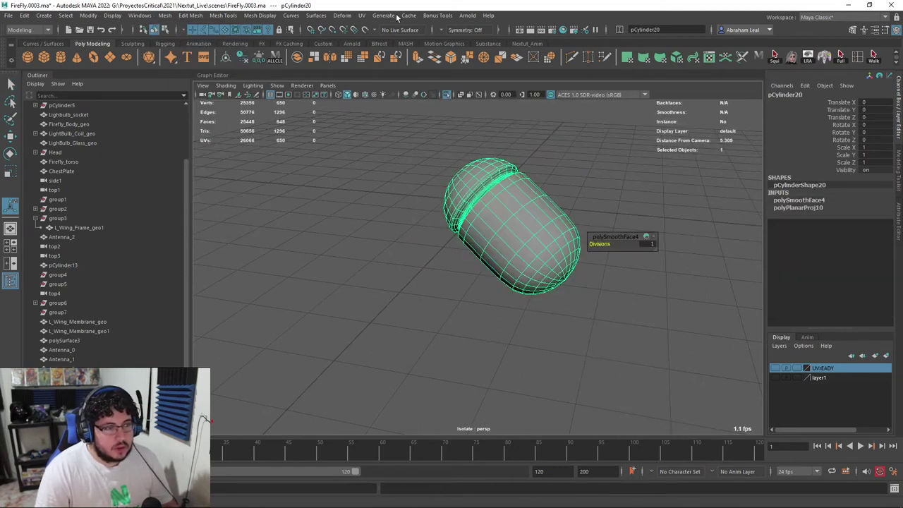
- Cut UV seams along edge loops of the capsule-shaped segment pCylinder20 and leave isolation
{"action": "left_click", "coordinate": [360, 15]}
{"action": "left_click", "coordinate": [400, 225]}
{"action": "scroll", "coordinate": [438, 197], "scroll_direction": "up", "scroll_amount": 5}
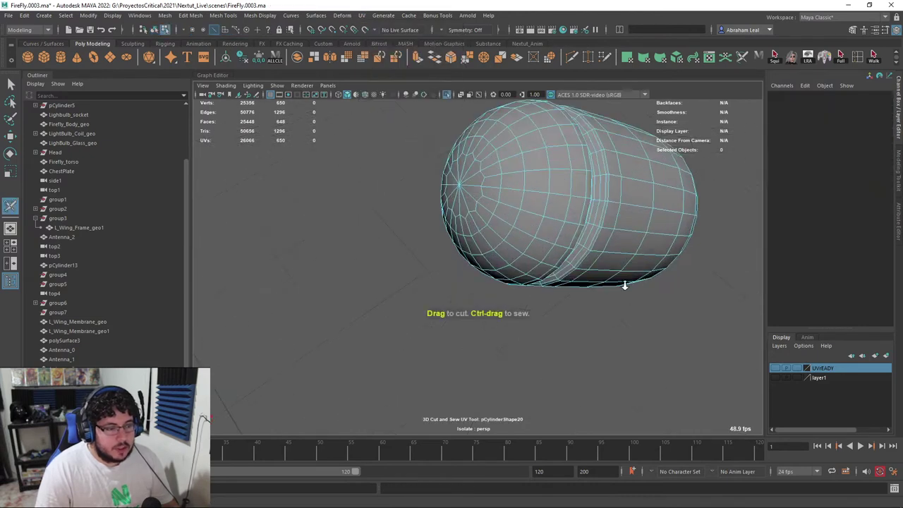
{"action": "double_click", "coordinate": [499, 133]}
{"action": "left_click_drag", "start_coordinate": [503, 135], "coordinate": [527, 240], "text": "alt"}
{"action": "double_click", "coordinate": [540, 223]}
{"action": "left_click_drag", "start_coordinate": [601, 206], "coordinate": [544, 214], "text": "alt"}
{"action": "double_click", "coordinate": [479, 142]}
{"action": "key", "text": "q"}
{"action": "key", "text": "F8"}
{"action": "left_click", "coordinate": [445, 94]}
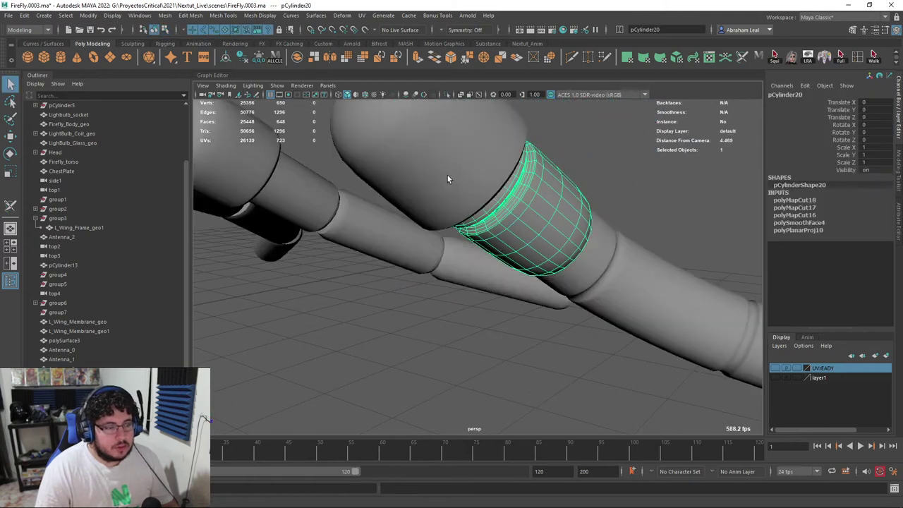
- Isolate the long leg segment pCylinder12, turn off its smooth preview and smooth it with 1 division
{"action": "scroll", "coordinate": [447, 175], "scroll_direction": "down", "scroll_amount": 5}
{"action": "left_click", "coordinate": [573, 285]}
{"action": "left_click_drag", "start_coordinate": [572, 285], "coordinate": [540, 244], "text": "alt"}
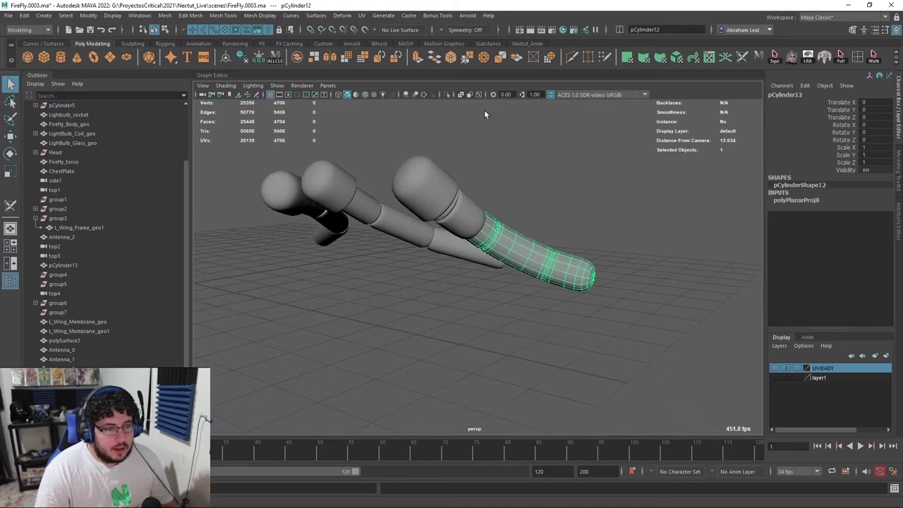
{"action": "left_click", "coordinate": [447, 95]}
{"action": "scroll", "coordinate": [498, 183], "scroll_direction": "up", "scroll_amount": 2}
{"action": "left_click_drag", "start_coordinate": [497, 180], "coordinate": [541, 192], "text": "alt"}
{"action": "scroll", "coordinate": [529, 201], "scroll_direction": "up", "scroll_amount": 3}
{"action": "middle_click_drag", "start_coordinate": [502, 223], "coordinate": [522, 322], "text": "alt"}
{"action": "key", "text": "1"}
{"action": "left_click", "coordinate": [163, 15]}
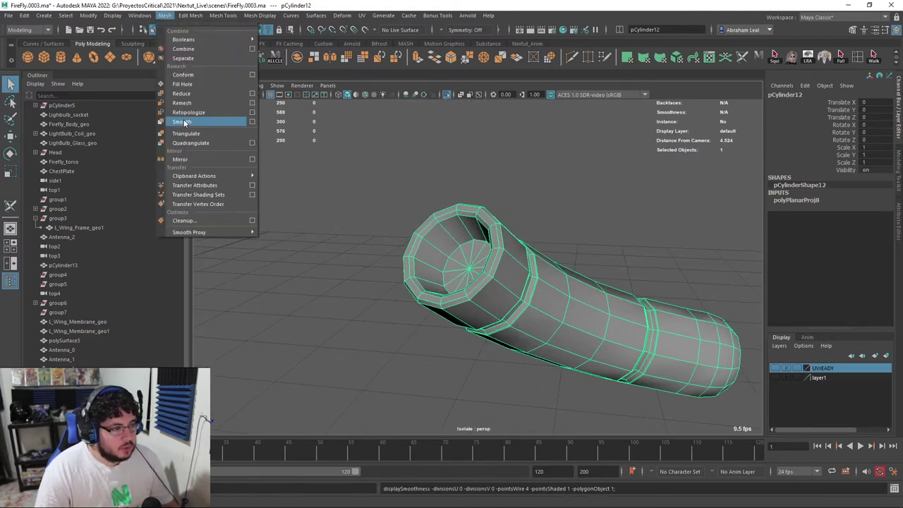
{"action": "left_click", "coordinate": [182, 122]}
- Cut UV seams along edge loops at both ends of the long segment pCylinder12 with the 3D Cut and Sew UV Tool
{"action": "left_click", "coordinate": [362, 16]}
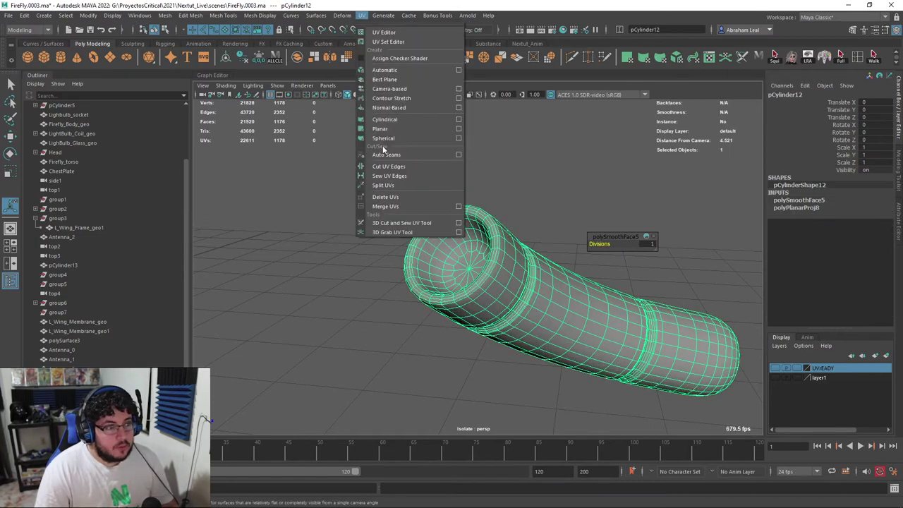
{"action": "left_click", "coordinate": [399, 224]}
{"action": "scroll", "coordinate": [466, 268], "scroll_direction": "up", "scroll_amount": 3}
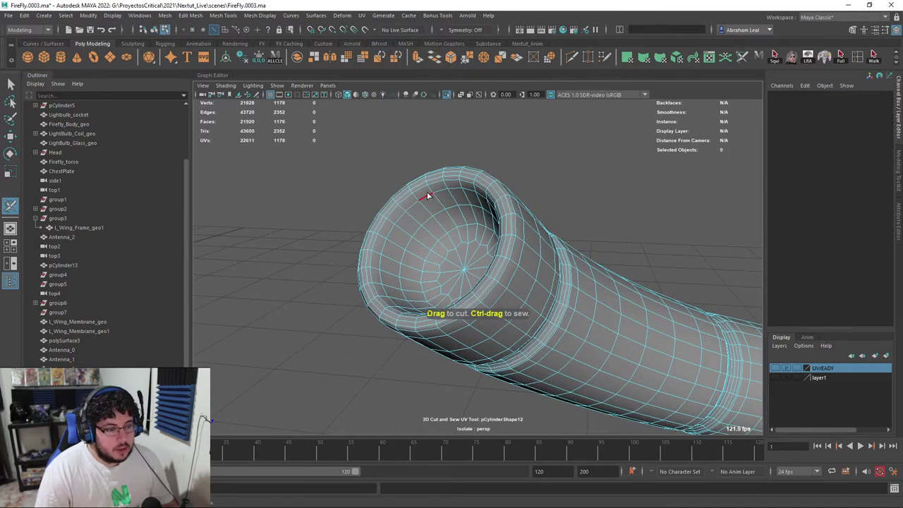
{"action": "left_click_drag", "start_coordinate": [451, 218], "coordinate": [454, 335], "text": "alt"}
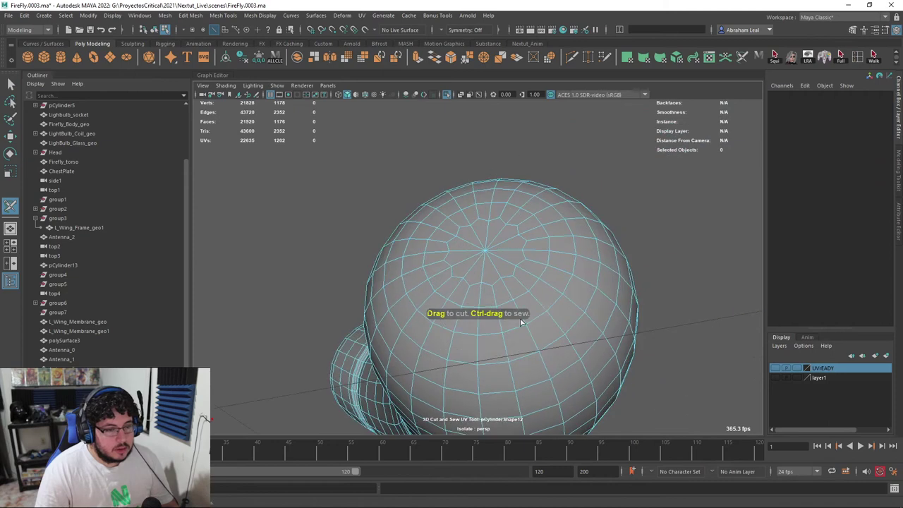
{"action": "scroll", "coordinate": [517, 249], "scroll_direction": "down", "scroll_amount": 3}
{"action": "double_click", "coordinate": [520, 235]}
- Cut a lengthwise UV seam along the body of pCylinder12 and leave isolation
{"action": "scroll", "coordinate": [508, 281], "scroll_direction": "down", "scroll_amount": 5}
{"action": "left_click_drag", "start_coordinate": [508, 281], "coordinate": [528, 333], "text": "alt"}
{"action": "scroll", "coordinate": [522, 324], "scroll_direction": "up", "scroll_amount": 2}
{"action": "double_click", "coordinate": [490, 290]}
{"action": "scroll", "coordinate": [507, 297], "scroll_direction": "down", "scroll_amount": 4}
{"action": "left_click_drag", "start_coordinate": [509, 298], "coordinate": [382, 347], "text": "alt"}
{"action": "key", "text": "q"}
{"action": "left_click", "coordinate": [470, 323]}
{"action": "right_click_drag", "start_coordinate": [447, 300], "coordinate": [486, 225]}
{"action": "left_click", "coordinate": [448, 94]}
{"action": "scroll", "coordinate": [463, 230], "scroll_direction": "down", "scroll_amount": 5}
{"action": "left_click_drag", "start_coordinate": [464, 232], "coordinate": [419, 274], "text": "alt"}
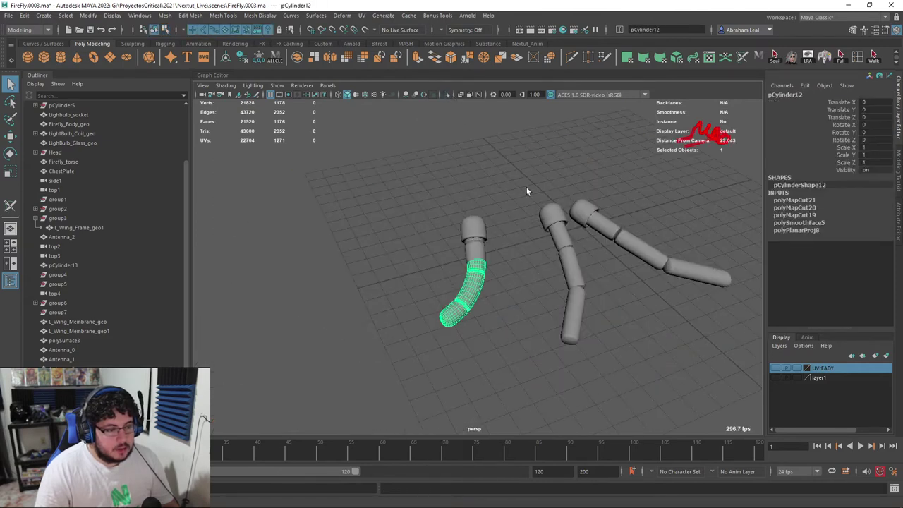
- Show the curved leg's segments in the UV Editor and unfold all their UV shells
{"action": "left_click_drag", "start_coordinate": [528, 188], "coordinate": [430, 332]}
{"action": "left_click", "coordinate": [362, 16]}
{"action": "left_click", "coordinate": [376, 33]}
{"action": "right_click_drag", "start_coordinate": [320, 212], "coordinate": [300, 206]}
{"action": "scroll", "coordinate": [303, 212], "scroll_direction": "down", "scroll_amount": 6}
{"action": "left_click_drag", "start_coordinate": [419, 178], "coordinate": [248, 341]}
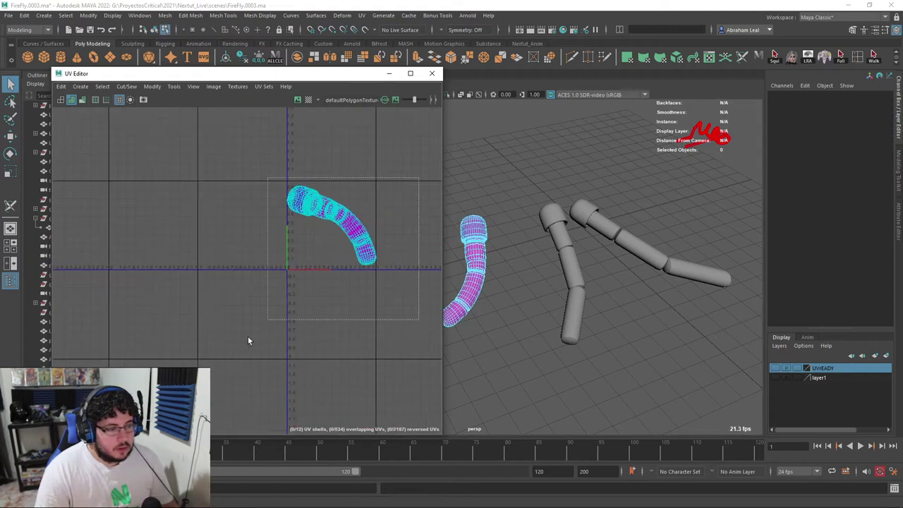
{"action": "left_click", "coordinate": [152, 86]}
{"action": "left_click", "coordinate": [164, 343]}
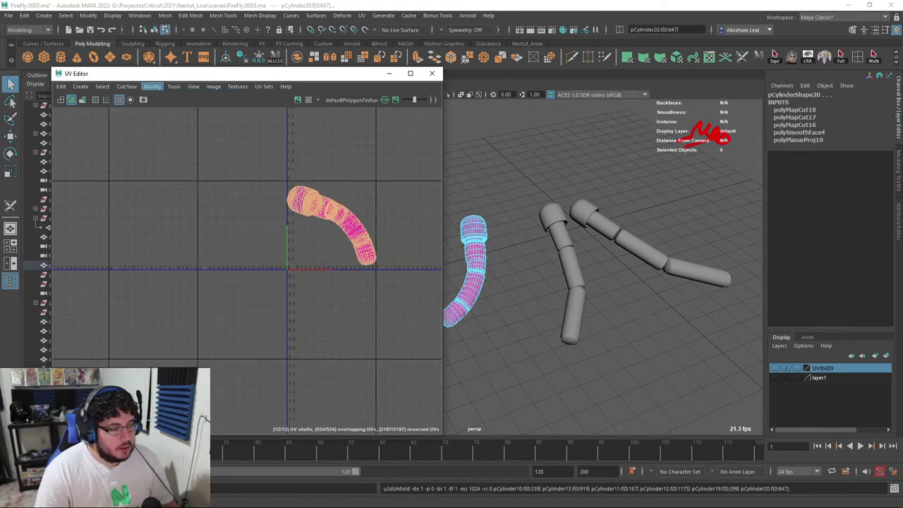
- Move the body shell of pCylinder12 away from the overlapping shells and close the UV Editor
{"action": "right_click_drag", "start_coordinate": [368, 278], "coordinate": [312, 238]}
{"action": "left_click", "coordinate": [362, 284]}
{"action": "key", "text": "w"}
{"action": "left_click_drag", "start_coordinate": [357, 269], "coordinate": [441, 134]}
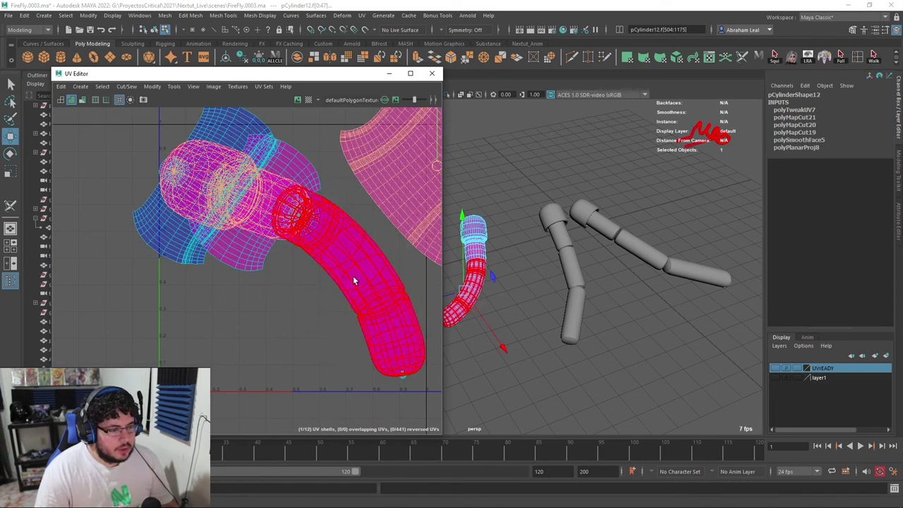
{"action": "left_click", "coordinate": [355, 276]}
{"action": "left_click", "coordinate": [474, 157]}
{"action": "right_click", "coordinate": [369, 194]}
{"action": "right_click", "coordinate": [435, 177]}
{"action": "right_click_drag", "start_coordinate": [464, 163], "coordinate": [467, 169]}
{"action": "left_click", "coordinate": [436, 80]}
- Try deleting the capsule-shaped leg segment below the cap and undo the deletion
{"action": "right_click_drag", "start_coordinate": [459, 240], "coordinate": [506, 219]}
{"action": "scroll", "coordinate": [492, 230], "scroll_direction": "up", "scroll_amount": 5}
{"action": "left_click", "coordinate": [487, 231]}
{"action": "key", "text": "ctrl+z"}
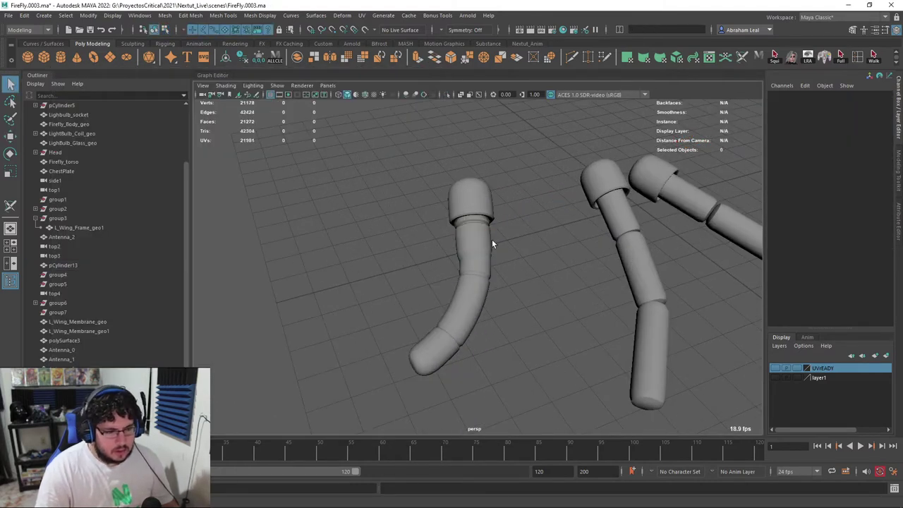
{"action": "key", "text": "ctrl+z"}
{"action": "left_click", "coordinate": [303, 295]}
- Reopen the UV Editor with the curved leg's segments and move the body shell of pCylinder12 above the 0–1 tile
{"action": "left_click_drag", "start_coordinate": [465, 270], "coordinate": [414, 314], "text": "alt"}
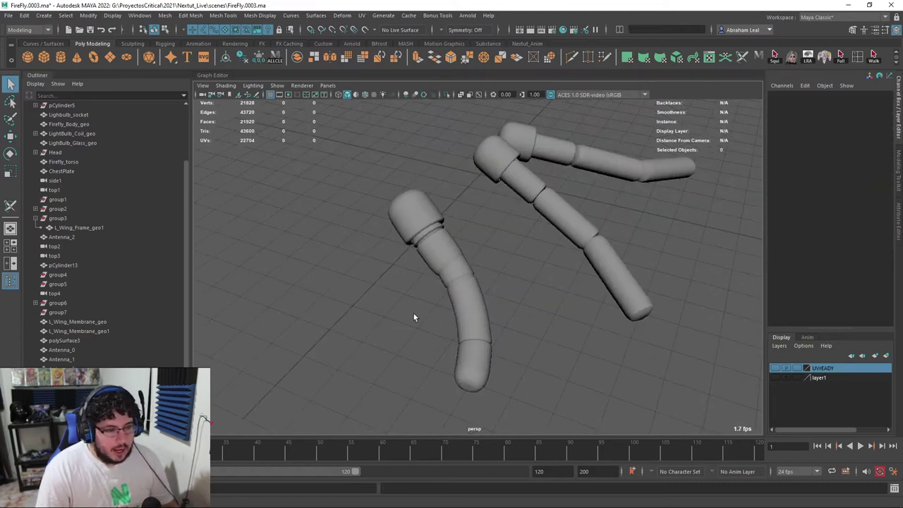
{"action": "left_click", "coordinate": [362, 16]}
{"action": "left_click", "coordinate": [385, 33]}
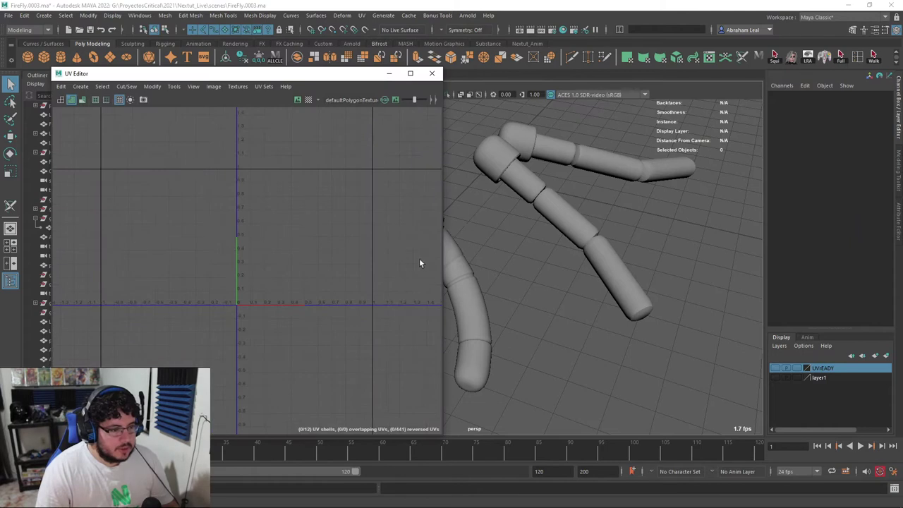
{"action": "left_click", "coordinate": [456, 262]}
{"action": "left_click_drag", "start_coordinate": [474, 263], "coordinate": [471, 354], "text": "alt"}
{"action": "scroll", "coordinate": [511, 216], "scroll_direction": "down", "scroll_amount": 3}
{"action": "scroll", "coordinate": [350, 270], "scroll_direction": "up", "scroll_amount": 3}
{"action": "right_click_drag", "start_coordinate": [328, 183], "coordinate": [293, 164]}
{"action": "middle_click_drag", "start_coordinate": [293, 165], "coordinate": [279, 256], "text": "alt"}
{"action": "left_click", "coordinate": [357, 240]}
{"action": "key", "text": "w"}
{"action": "left_click_drag", "start_coordinate": [380, 235], "coordinate": [390, 140]}
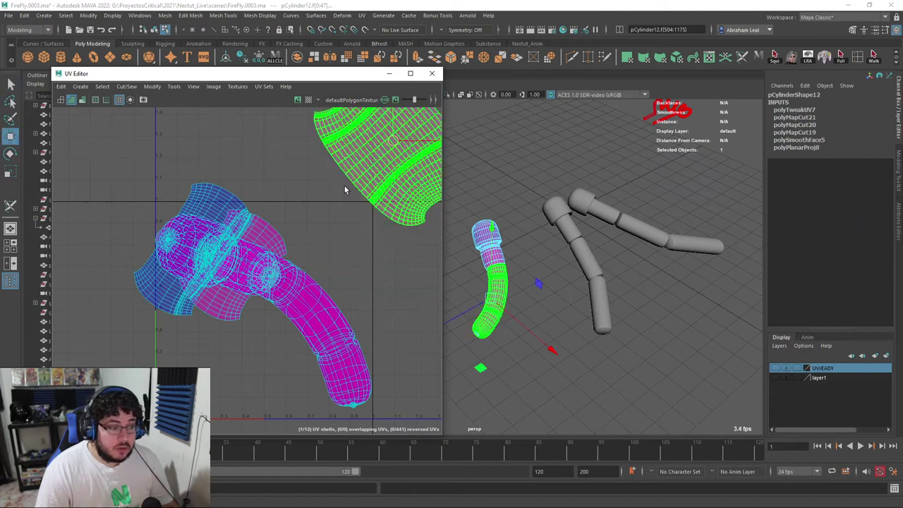
- Move the body shells of the capsule segment pCylinder20 and the cap pCylinder13 above the 0–1 tile
{"action": "left_click", "coordinate": [260, 223]}
{"action": "left_click_drag", "start_coordinate": [232, 264], "coordinate": [347, 111]}
{"action": "left_click", "coordinate": [226, 202]}
{"action": "left_click_drag", "start_coordinate": [194, 250], "coordinate": [290, 107]}
{"action": "scroll", "coordinate": [301, 169], "scroll_direction": "down", "scroll_amount": 4}
{"action": "middle_click_drag", "start_coordinate": [366, 113], "coordinate": [357, 173], "text": "alt"}
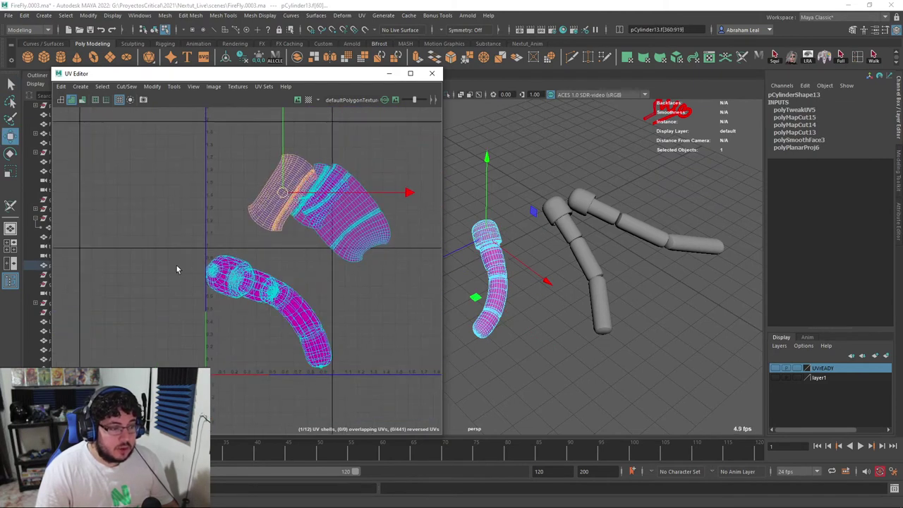
- Try moving the faces of the remaining overlapping shells aside in the 3D view to inspect the leg for duplicates, and undo it
{"action": "left_click_drag", "start_coordinate": [326, 387], "coordinate": [326, 386]}
{"action": "key", "text": "f"}
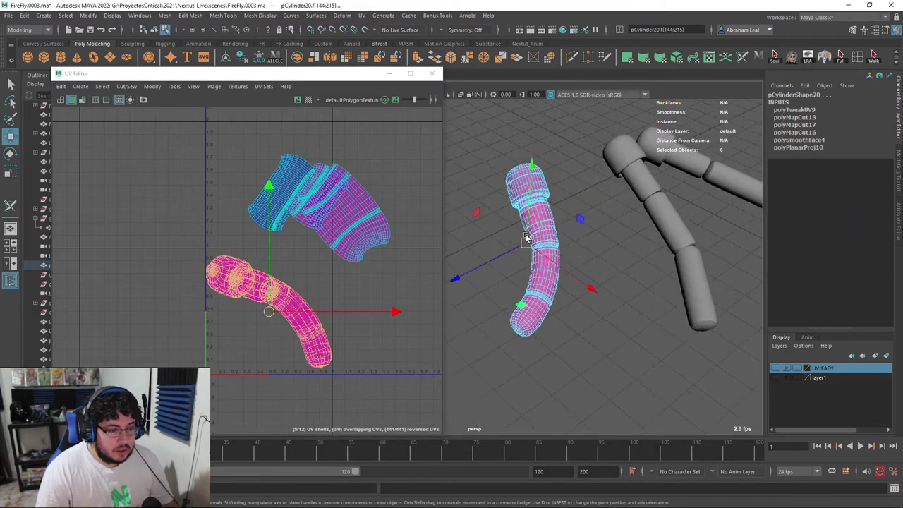
{"action": "key", "text": "f"}
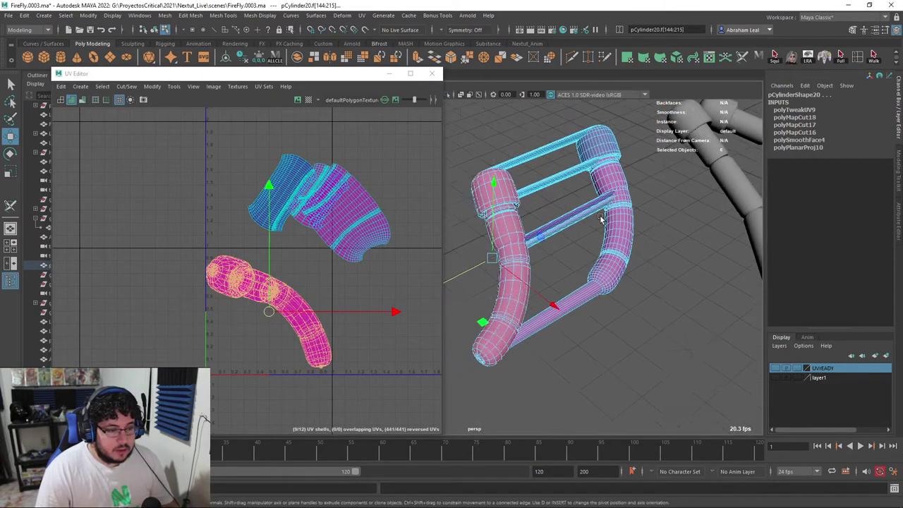
{"action": "scroll", "coordinate": [532, 234], "scroll_direction": "up", "scroll_amount": 10}
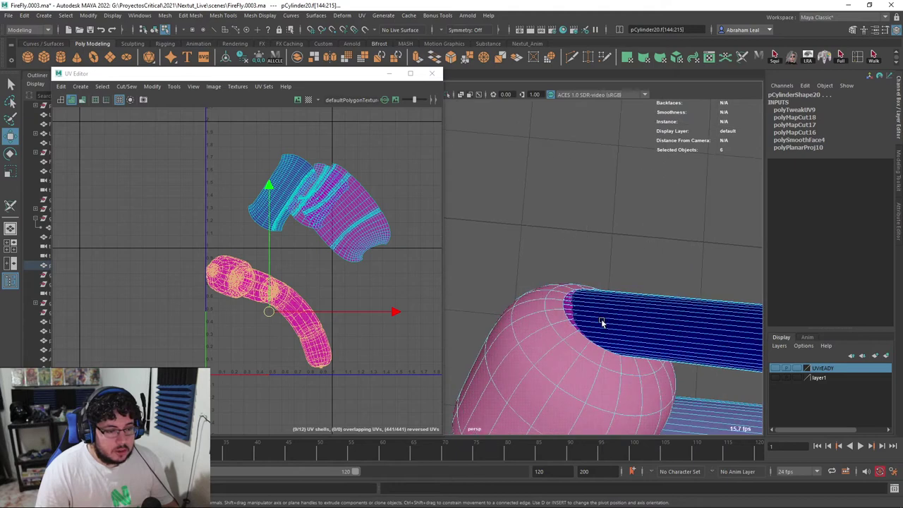
{"action": "mouse_move", "coordinate": [552, 267]}
{"action": "left_mouse_down", "text": "alt"}
{"action": "mouse_move", "coordinate": [593, 254]}
{"action": "mouse_move", "coordinate": [611, 290]}
{"action": "mouse_move", "coordinate": [495, 269]}
{"action": "mouse_move", "coordinate": [508, 306]}
{"action": "mouse_move", "coordinate": [563, 334]}
{"action": "mouse_move", "coordinate": [550, 330]}
{"action": "left_mouse_up", "text": "alt"}
{"action": "key", "text": "4"}
{"action": "key", "text": "6"}
{"action": "scroll", "coordinate": [509, 308], "scroll_direction": "down", "scroll_amount": 5}
{"action": "key", "text": "ctrl+1"}
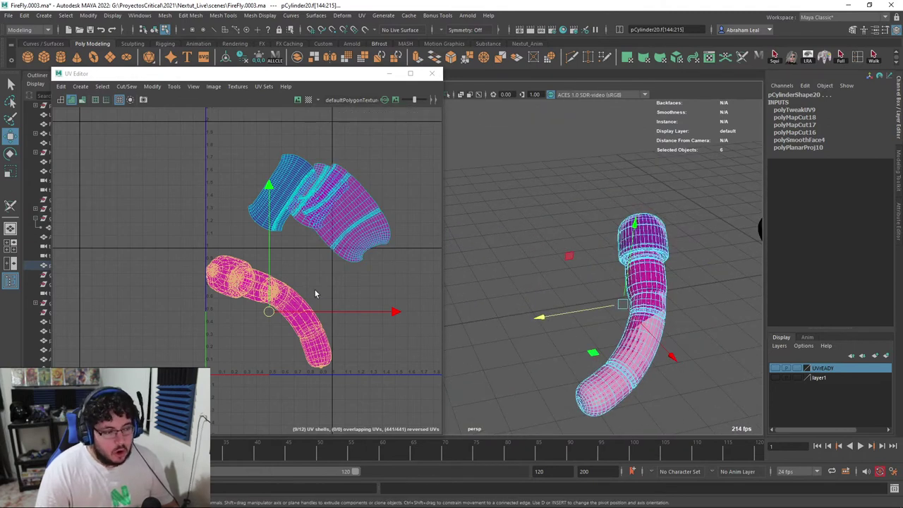
- Delete the duplicate cap pCylinder10 that overlaps the unwrapped leg cap
{"action": "scroll", "coordinate": [315, 293], "scroll_direction": "up", "scroll_amount": 6}
{"action": "scroll", "coordinate": [228, 288], "scroll_direction": "up", "scroll_amount": 2}
{"action": "middle_click_drag", "start_coordinate": [227, 288], "coordinate": [240, 284], "text": "alt"}
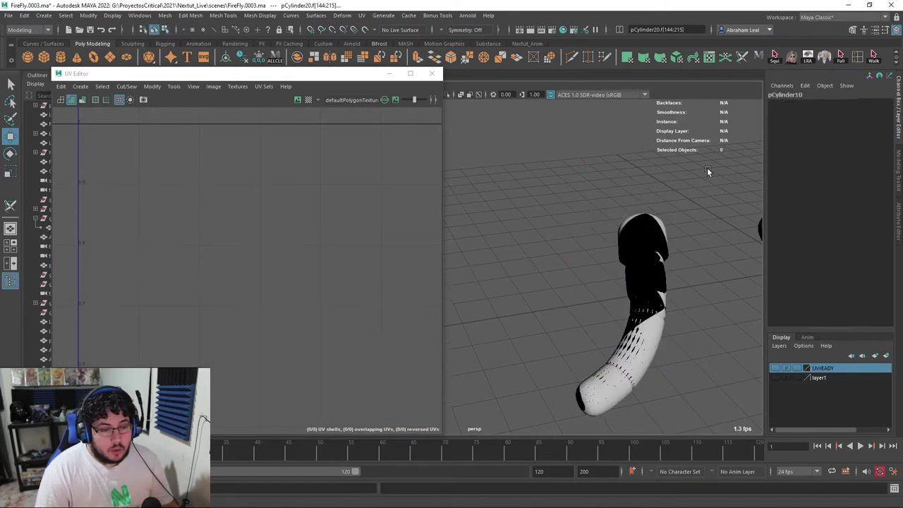
{"action": "mouse_move", "coordinate": [707, 168]}
{"action": "left_mouse_down", "text": "alt"}
{"action": "mouse_move", "coordinate": [628, 215]}
{"action": "mouse_move", "coordinate": [659, 186]}
{"action": "mouse_move", "coordinate": [581, 163]}
{"action": "left_mouse_up", "text": "alt"}
{"action": "left_click", "coordinate": [582, 164]}
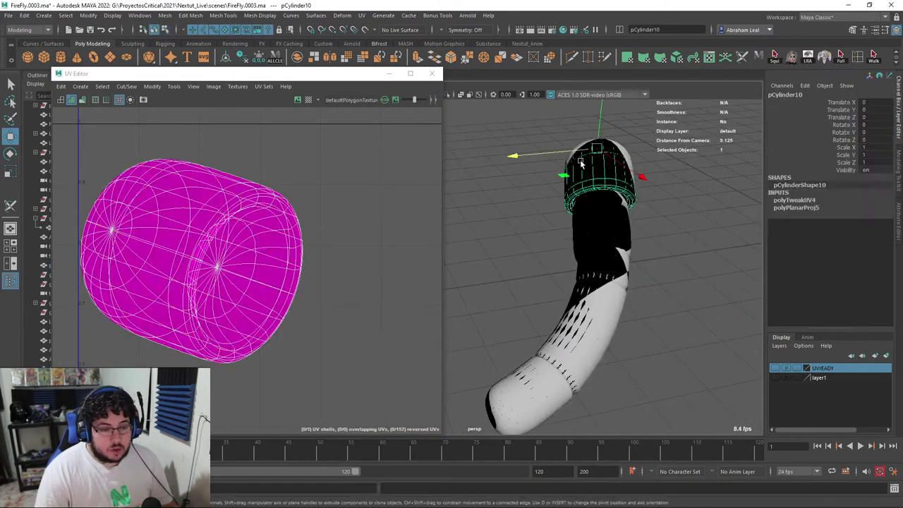
{"action": "double_click", "coordinate": [581, 163]}
{"action": "left_click", "coordinate": [548, 210]}
{"action": "left_click", "coordinate": [578, 176]}
{"action": "right_click_drag", "start_coordinate": [577, 175], "coordinate": [652, 126]}
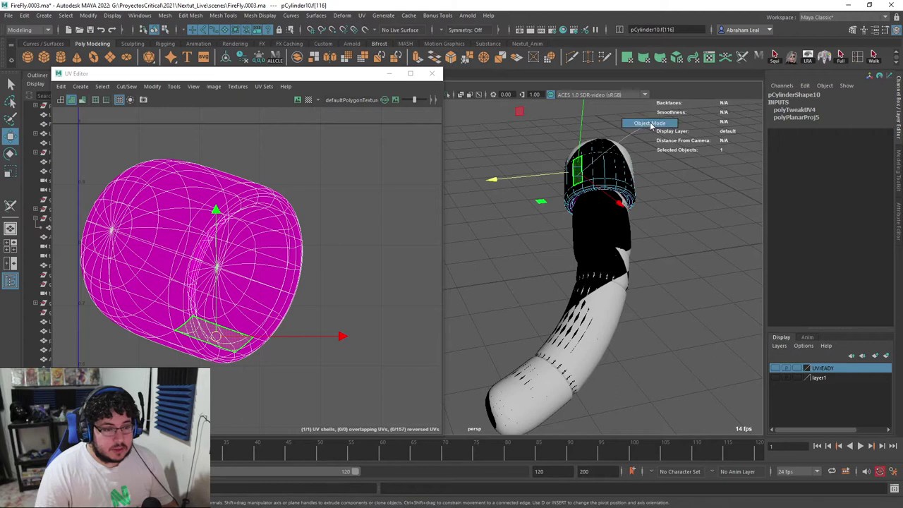
{"action": "left_click", "coordinate": [651, 124]}
{"action": "key", "text": "Delete"}
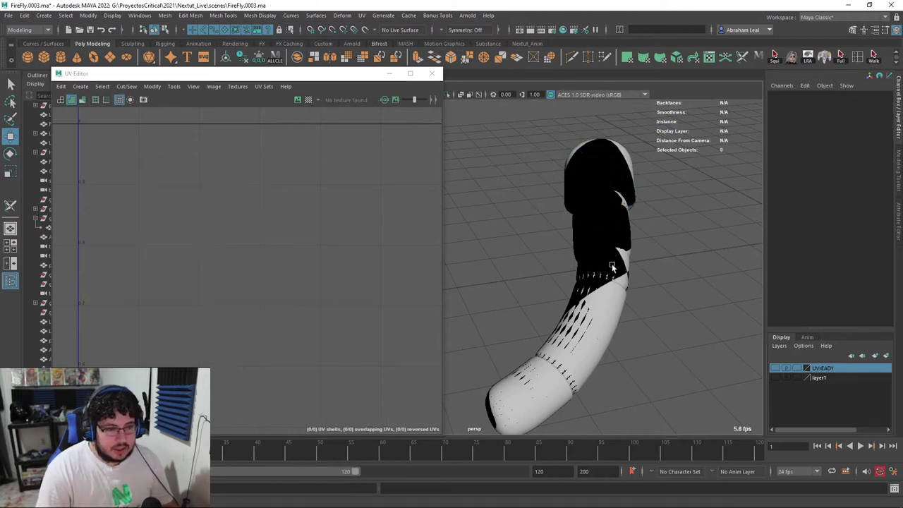
- Move the long segment pCylinder12 2.5 units along Z and delete the duplicate segment in its original place
{"action": "left_click", "coordinate": [611, 267]}
{"action": "middle_click_drag", "start_coordinate": [528, 315], "coordinate": [439, 265], "text": "alt"}
{"action": "scroll", "coordinate": [359, 265], "scroll_direction": "down", "scroll_amount": 5}
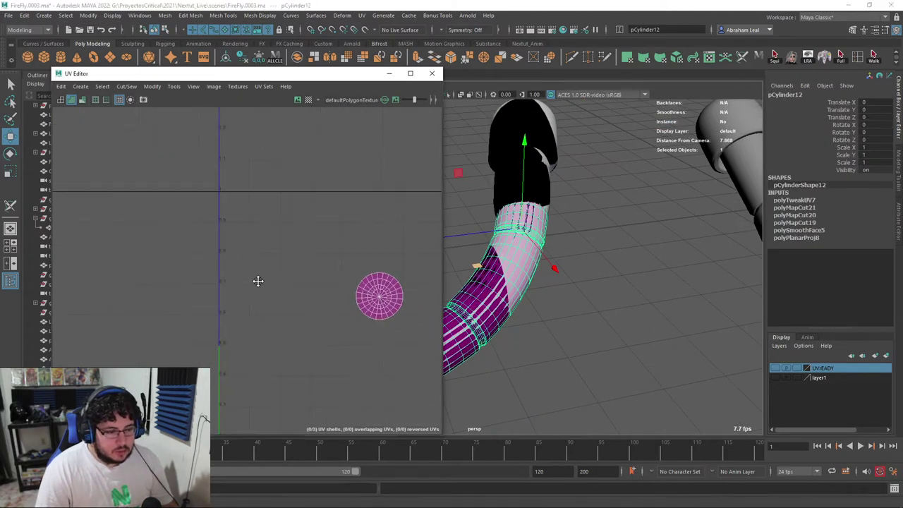
{"action": "middle_click_drag", "start_coordinate": [259, 280], "coordinate": [168, 236], "text": "alt"}
{"action": "scroll", "coordinate": [211, 240], "scroll_direction": "down", "scroll_amount": 2}
{"action": "middle_click_drag", "start_coordinate": [295, 261], "coordinate": [326, 291], "text": "alt"}
{"action": "scroll", "coordinate": [339, 286], "scroll_direction": "down", "scroll_amount": 2}
{"action": "key", "text": "f"}
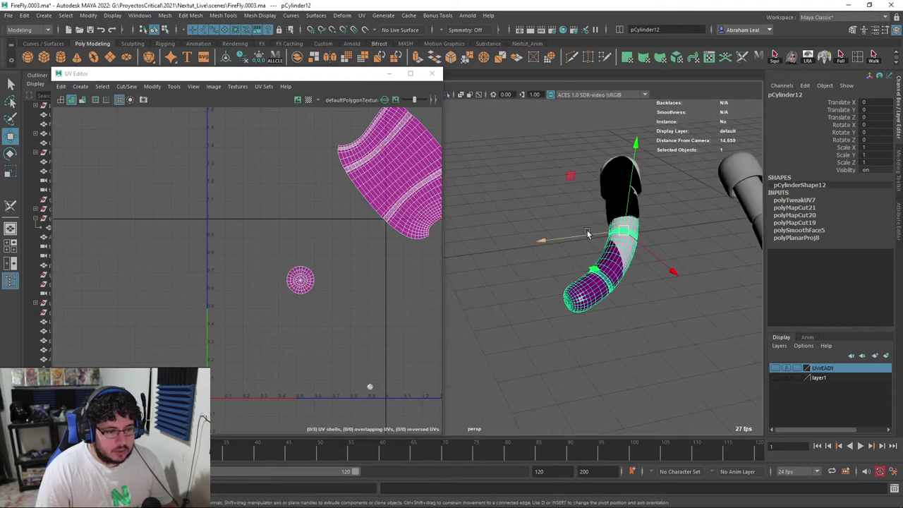
{"action": "left_click_drag", "start_coordinate": [588, 233], "coordinate": [496, 240]}
{"action": "left_click", "coordinate": [614, 249]}
{"action": "key", "text": "Delete"}
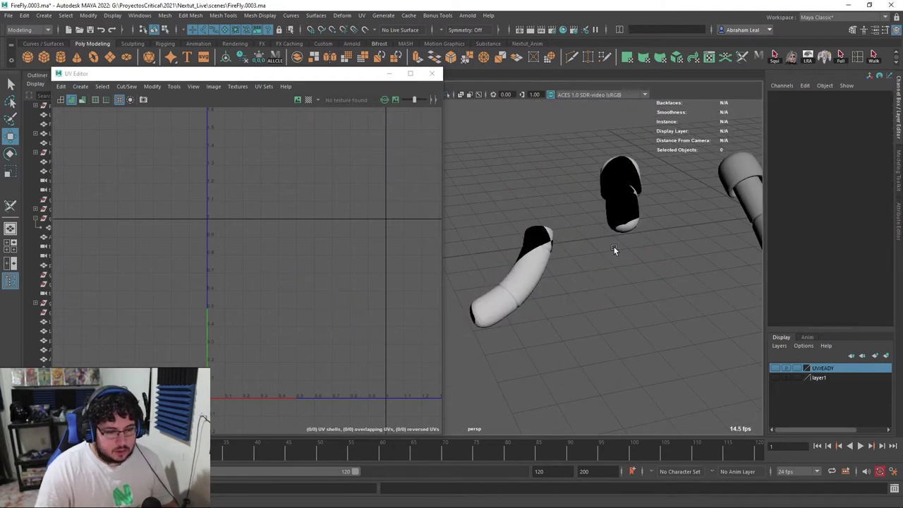
- Move the capsule segment pCylinder20 about 3 units along Z and delete the duplicate in its original place
{"action": "left_click", "coordinate": [612, 226]}
{"action": "left_click_drag", "start_coordinate": [573, 192], "coordinate": [467, 199]}
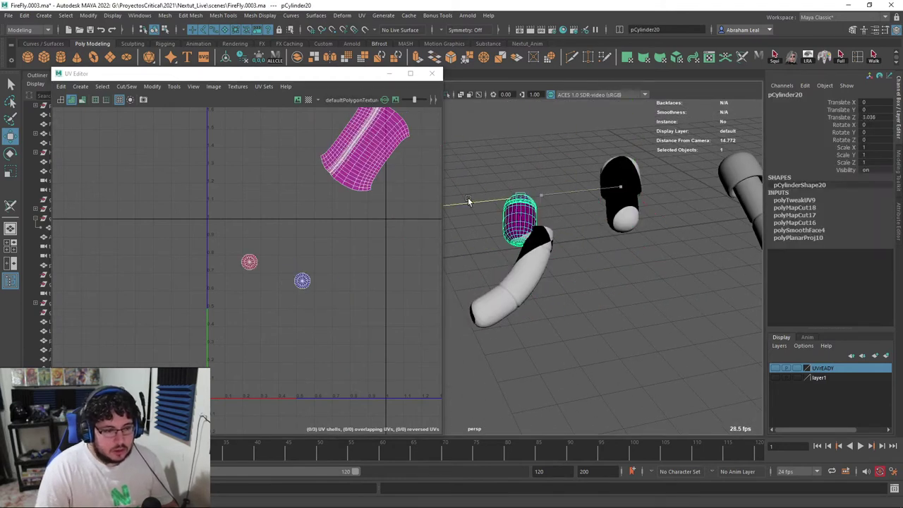
{"action": "left_click", "coordinate": [625, 215]}
{"action": "key", "text": "Delete"}
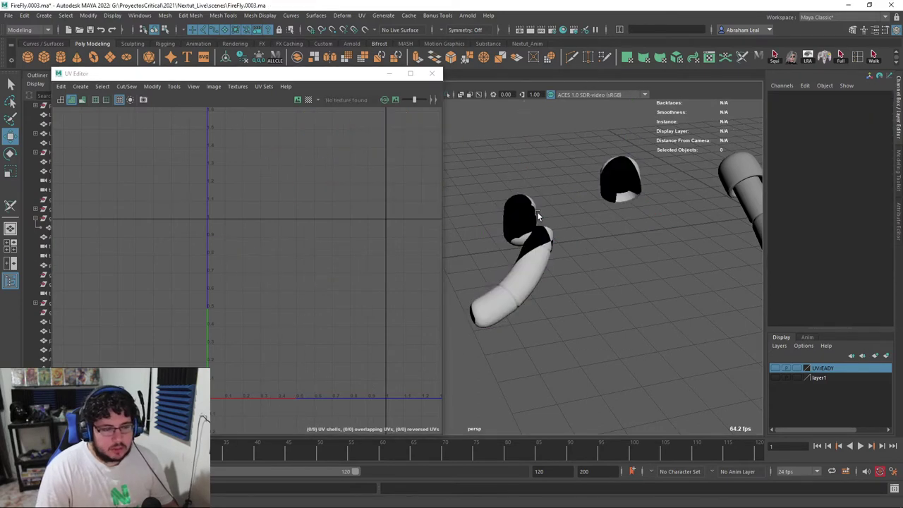
- Set Translate Z of pCylinder20 and pCylinder12 to 0
{"action": "left_click", "coordinate": [537, 212]}
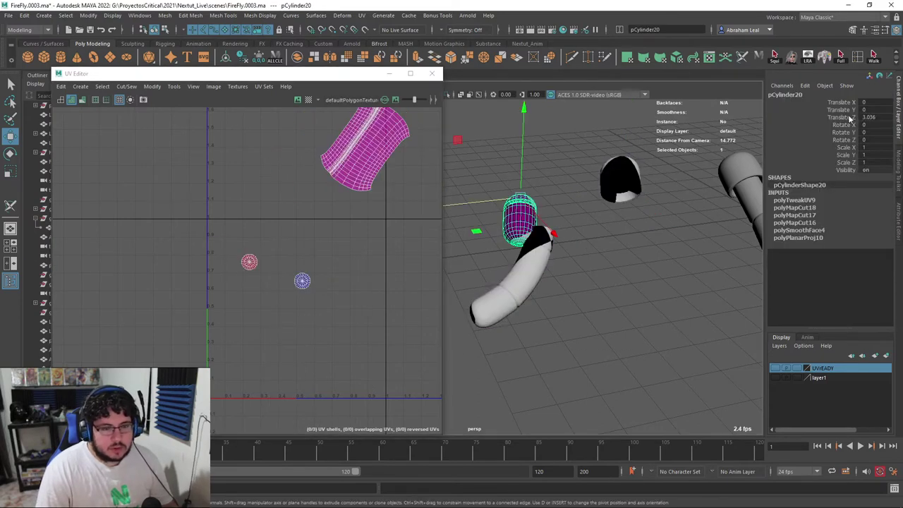
{"action": "key", "text": "Return"}
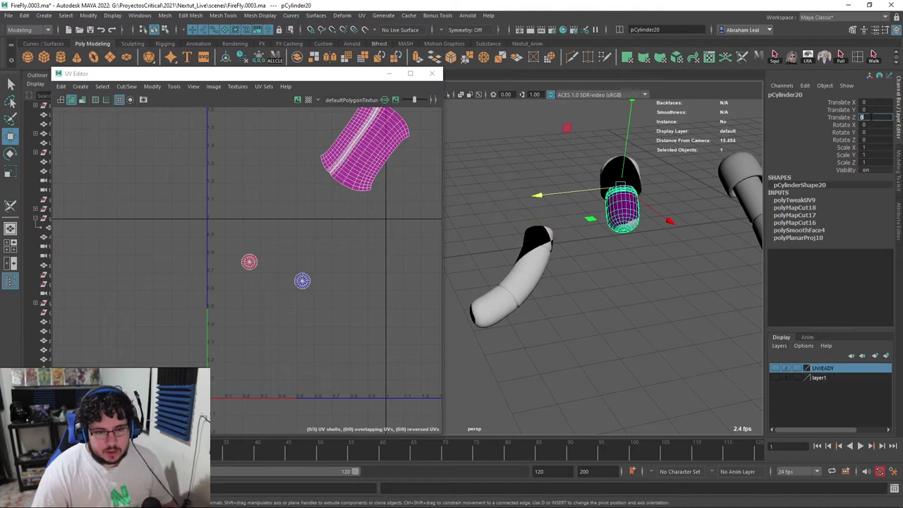
{"action": "left_click", "coordinate": [516, 250]}
{"action": "left_click", "coordinate": [526, 239]}
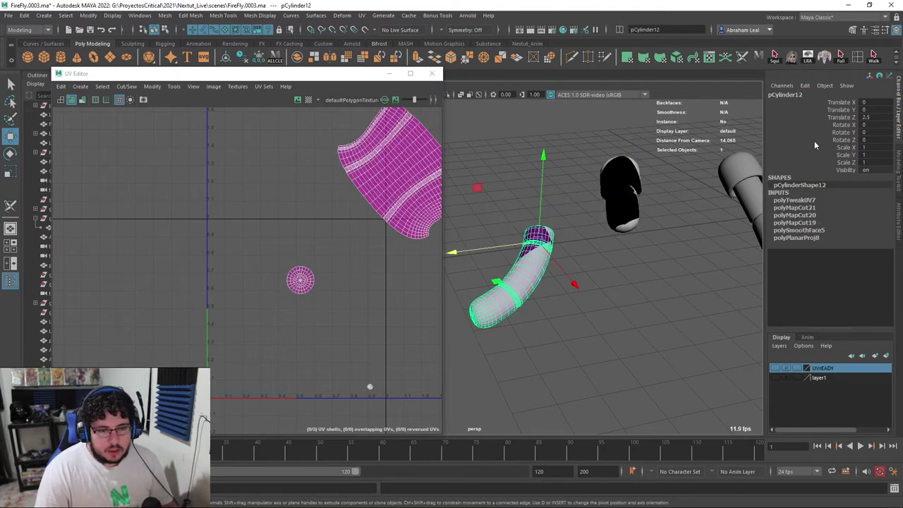
{"action": "type", "text": "0"}
{"action": "key", "text": "Return"}
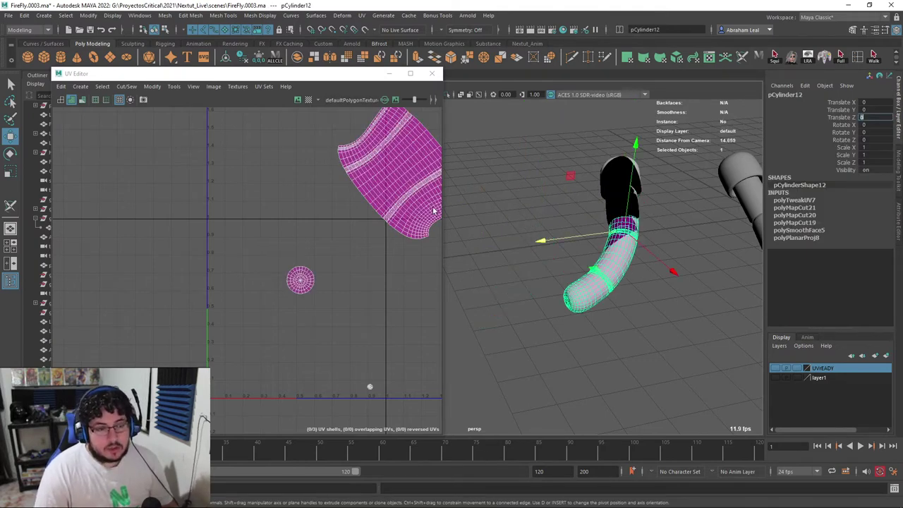
- Add the curved leg's three segments to the UVrEADY layer and close the UV Editor
{"action": "left_click", "coordinate": [526, 197]}
{"action": "scroll", "coordinate": [578, 191], "scroll_direction": "down", "scroll_amount": 3}
{"action": "left_click_drag", "start_coordinate": [514, 309], "coordinate": [514, 308]}
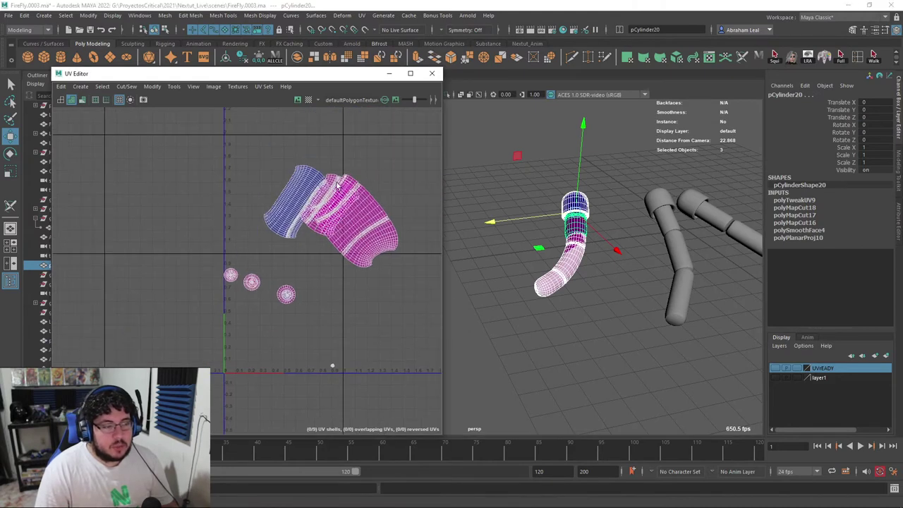
{"action": "middle_click_drag", "start_coordinate": [593, 196], "coordinate": [554, 177], "text": "alt"}
{"action": "right_click", "coordinate": [826, 372]}
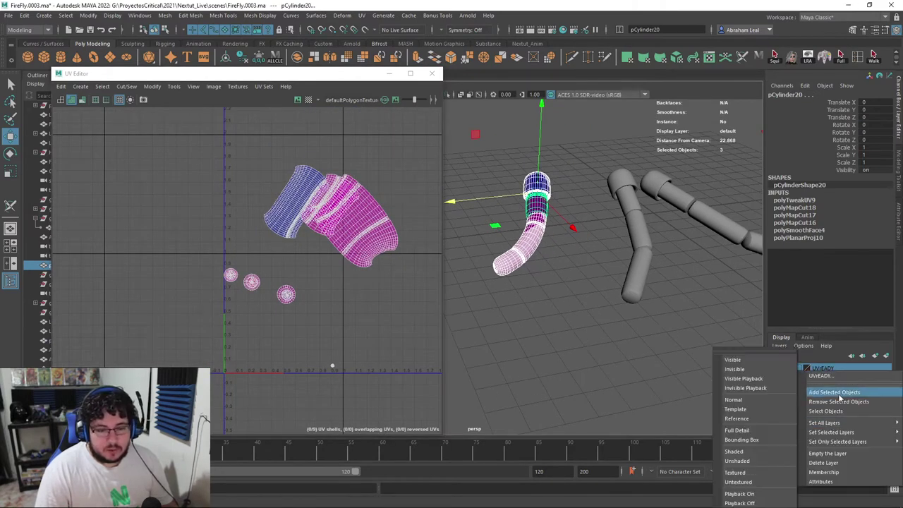
{"action": "left_click", "coordinate": [836, 395]}
{"action": "left_click_drag", "start_coordinate": [599, 237], "coordinate": [534, 273], "text": "alt"}
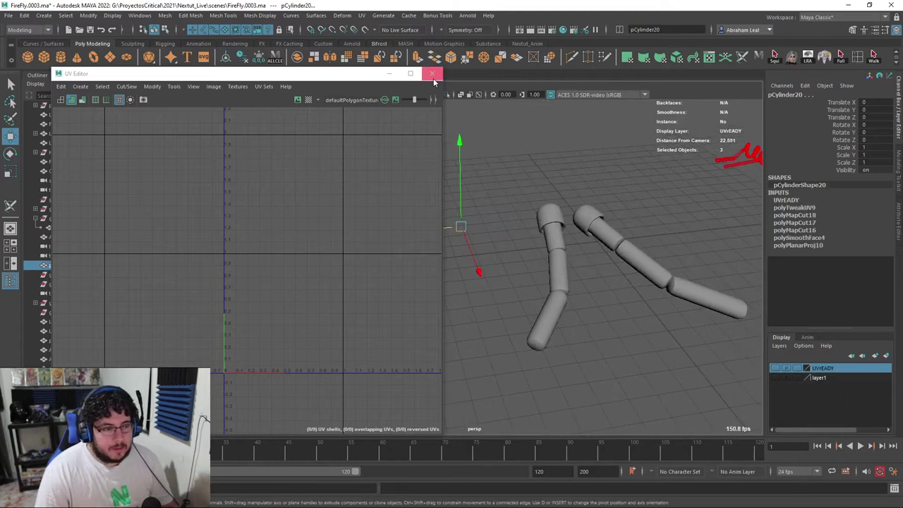
{"action": "left_click", "coordinate": [432, 74]}
- Try moving the next leg's cap faces about 5.5 units along Z to check for a duplicate beneath, and undo the move
{"action": "left_click", "coordinate": [512, 235]}
{"action": "scroll", "coordinate": [551, 267], "scroll_direction": "up", "scroll_amount": 3}
{"action": "left_click", "coordinate": [515, 220]}
{"action": "right_click_drag", "start_coordinate": [498, 216], "coordinate": [496, 240]}
{"action": "double_click", "coordinate": [494, 222]}
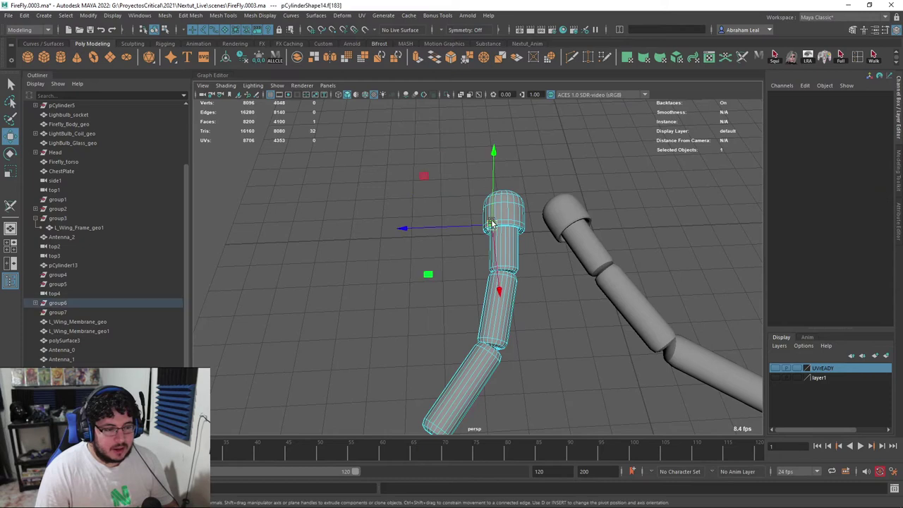
{"action": "left_click_drag", "start_coordinate": [480, 216], "coordinate": [273, 225]}
{"action": "key", "text": "ctrl+z"}
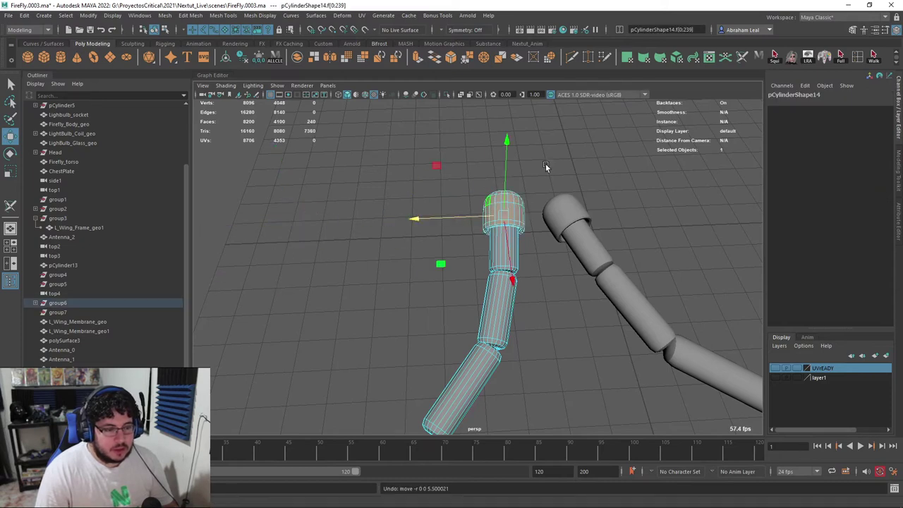
{"action": "left_click", "coordinate": [546, 165]}
- Select the next leg's cap and segment meshes, including pCylinder14 and pCylinder15, and turn off their smooth preview
{"action": "scroll", "coordinate": [511, 221], "scroll_direction": "up", "scroll_amount": 5}
{"action": "left_click_drag", "start_coordinate": [469, 229], "coordinate": [554, 181], "text": "alt"}
{"action": "left_click", "coordinate": [511, 196]}
{"action": "scroll", "coordinate": [469, 268], "scroll_direction": "down", "scroll_amount": 5}
{"action": "left_click_drag", "start_coordinate": [469, 269], "coordinate": [429, 357], "text": "alt"}
{"action": "scroll", "coordinate": [429, 357], "scroll_direction": "up", "scroll_amount": 5}
{"action": "middle_click_drag", "start_coordinate": [429, 356], "coordinate": [377, 381], "text": "alt"}
{"action": "left_click", "coordinate": [531, 241]}
{"action": "left_click", "coordinate": [413, 299]}
{"action": "left_click_drag", "start_coordinate": [374, 267], "coordinate": [462, 302], "text": "alt"}
{"action": "scroll", "coordinate": [462, 302], "scroll_direction": "down", "scroll_amount": 5}
{"action": "middle_click_drag", "start_coordinate": [462, 302], "coordinate": [427, 252], "text": "alt"}
{"action": "scroll", "coordinate": [428, 253], "scroll_direction": "up", "scroll_amount": 5}
{"action": "left_click_drag", "start_coordinate": [428, 253], "coordinate": [296, 310], "text": "alt"}
{"action": "key", "text": "1"}
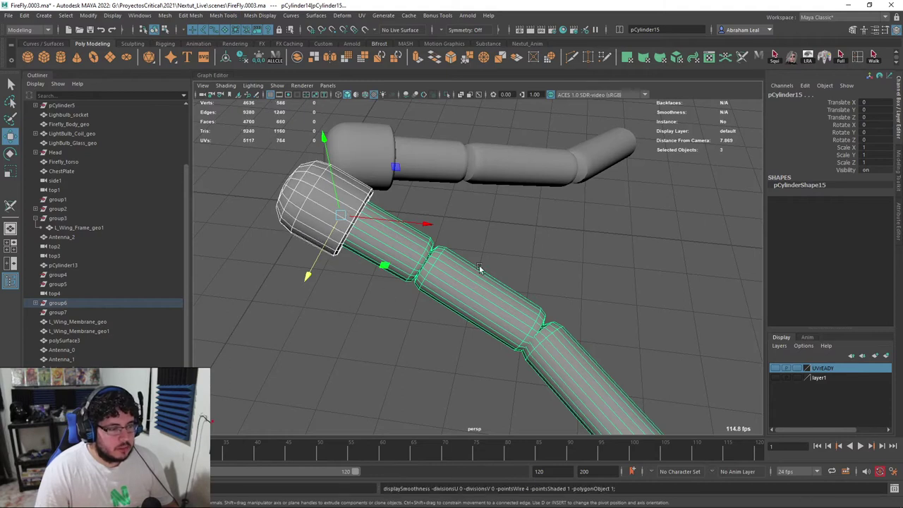
- Apply Smooth to the front leg's cap and segment meshes, and to the rear leg's cap and segment meshes
{"action": "left_click", "coordinate": [165, 15]}
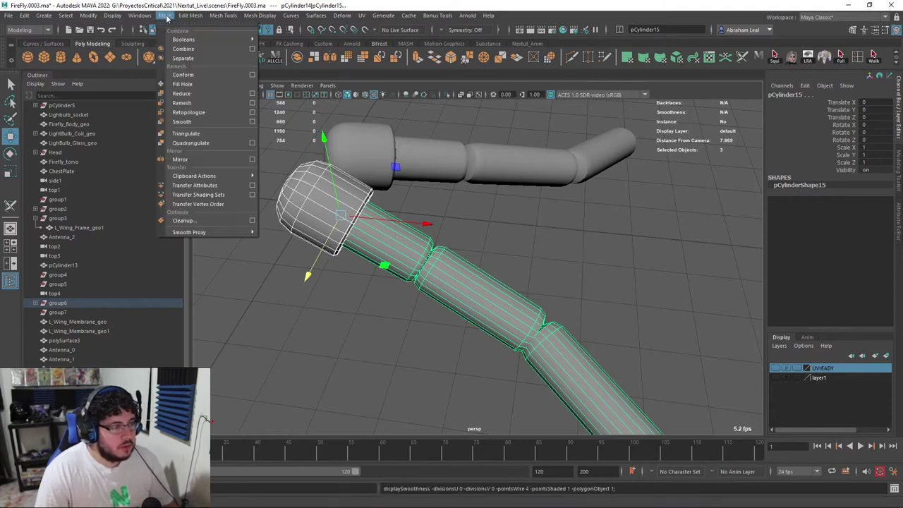
{"action": "left_click", "coordinate": [191, 133]}
{"action": "left_click_drag", "start_coordinate": [334, 158], "coordinate": [355, 141]}
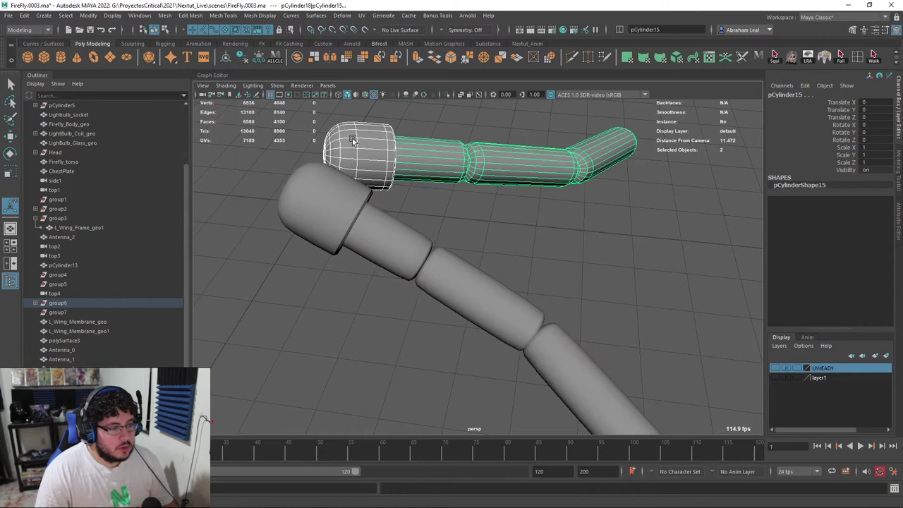
{"action": "left_click", "coordinate": [164, 15]}
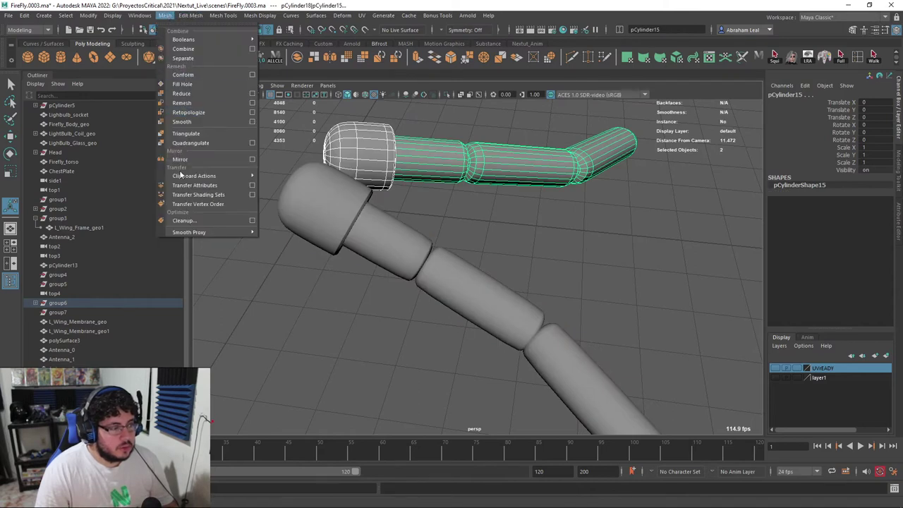
{"action": "left_click", "coordinate": [183, 122]}
{"action": "left_click", "coordinate": [389, 206]}
{"action": "left_click", "coordinate": [396, 234]}
{"action": "left_click_drag", "start_coordinate": [397, 234], "coordinate": [378, 190], "text": "alt"}
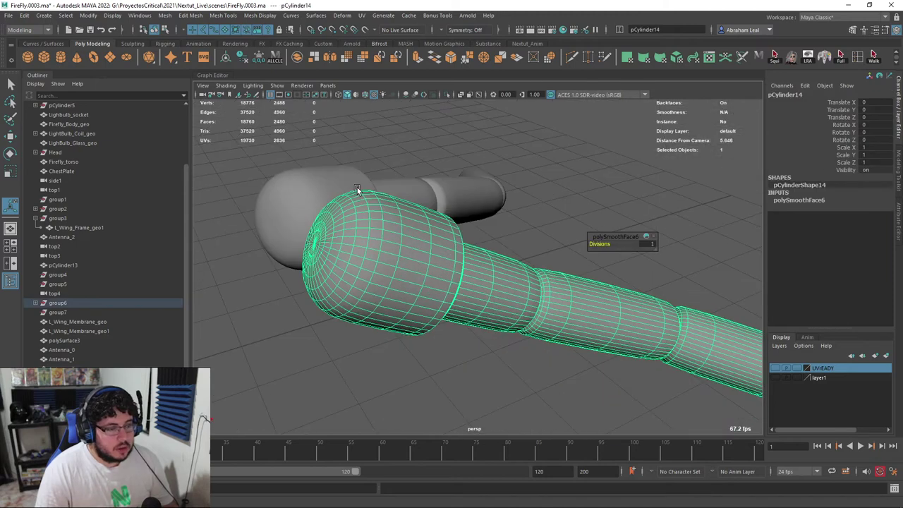
- Apply a Planar UV projection to all cap and segment meshes of both legs
{"action": "right_click_drag", "start_coordinate": [348, 241], "coordinate": [418, 215]}
{"action": "left_click", "coordinate": [594, 242]}
{"action": "left_click", "coordinate": [411, 259]}
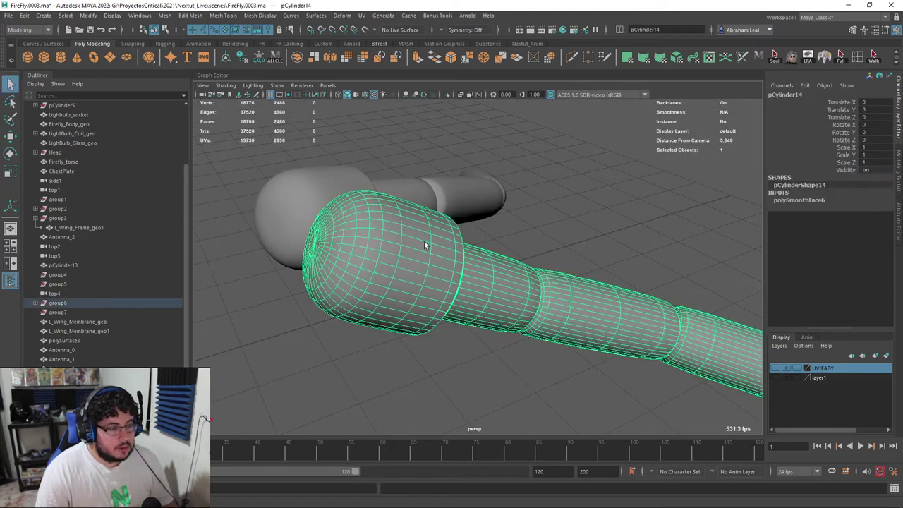
{"action": "left_click_drag", "start_coordinate": [441, 166], "coordinate": [356, 293]}
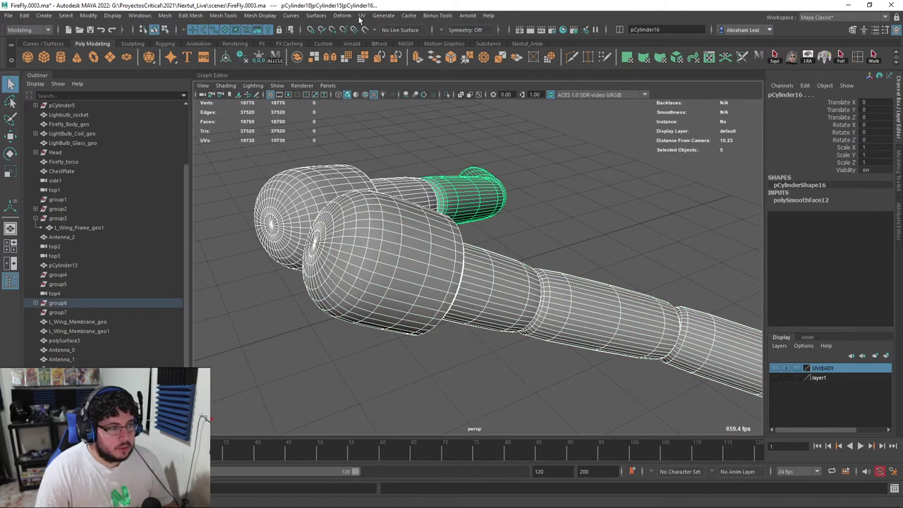
{"action": "left_click", "coordinate": [362, 15]}
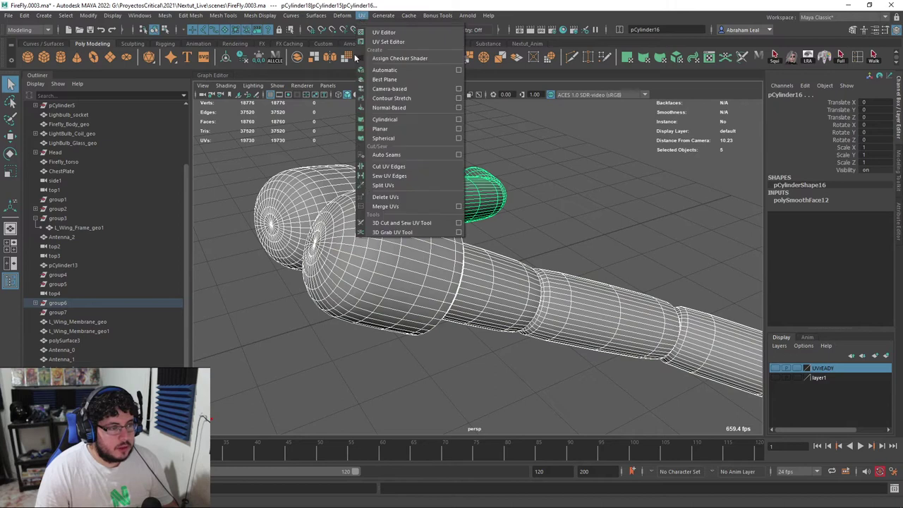
{"action": "left_click", "coordinate": [389, 130]}
{"action": "right_click_drag", "start_coordinate": [391, 176], "coordinate": [441, 155]}
{"action": "left_click", "coordinate": [440, 156]}
- Examine the cap and segment meshes of both legs to see which pieces belong to the same object
{"action": "left_click", "coordinate": [401, 255]}
{"action": "left_click_drag", "start_coordinate": [447, 170], "coordinate": [351, 139], "text": "alt"}
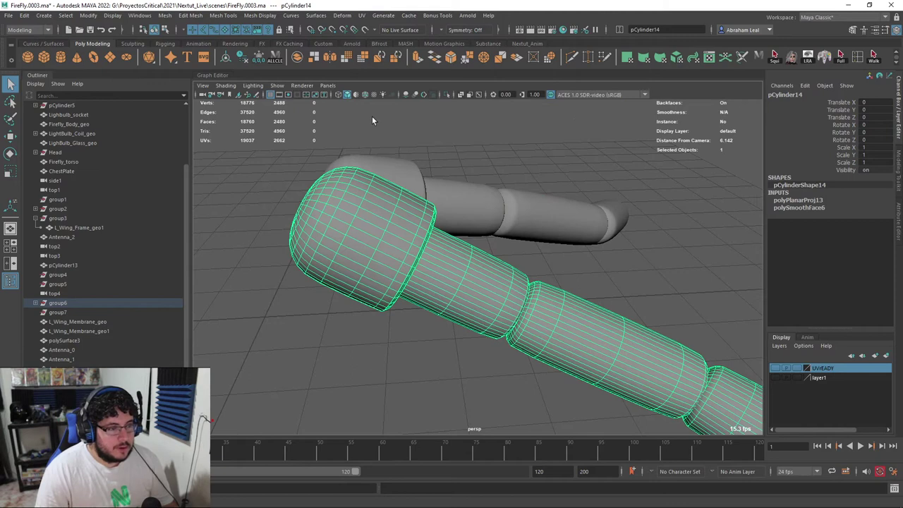
{"action": "left_click", "coordinate": [362, 15]}
{"action": "left_click", "coordinate": [364, 96]}
{"action": "left_click", "coordinate": [495, 328]}
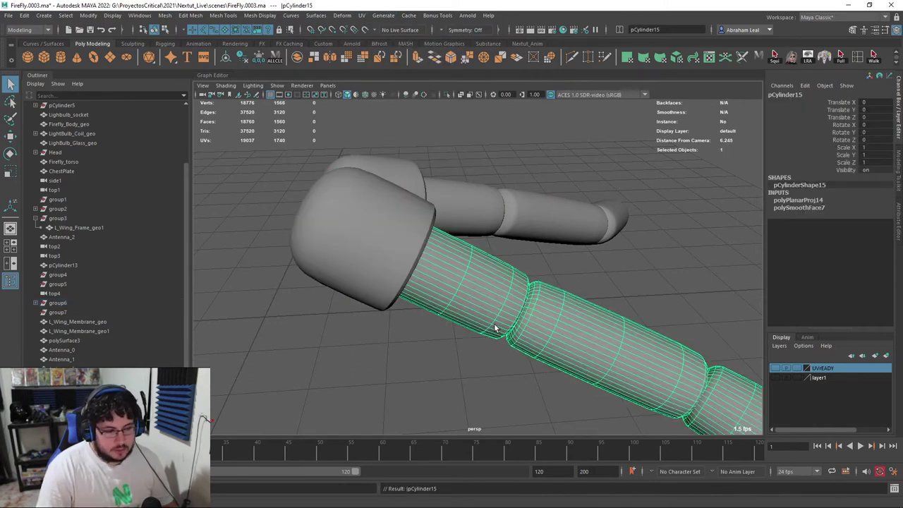
{"action": "left_click", "coordinate": [597, 209]}
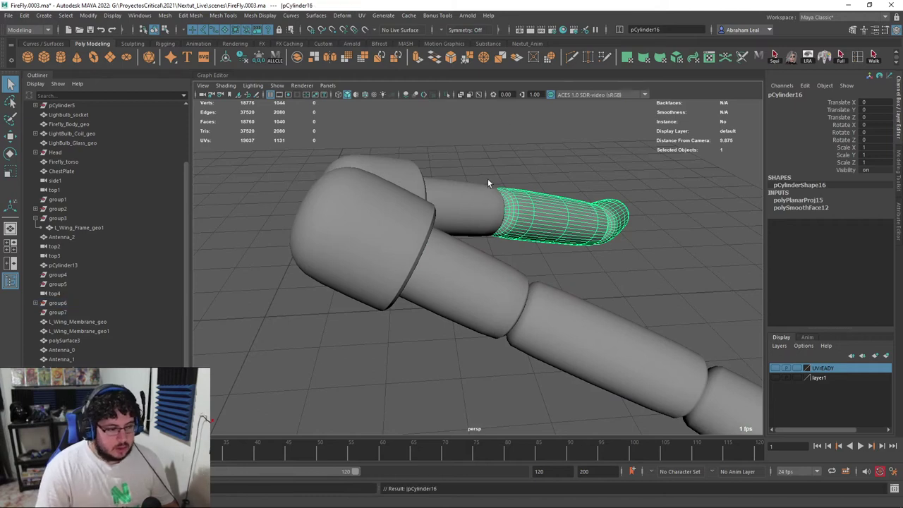
{"action": "scroll", "coordinate": [502, 121], "scroll_direction": "down", "scroll_amount": 3}
{"action": "left_click_drag", "start_coordinate": [494, 265], "coordinate": [436, 282], "text": "alt"}
{"action": "left_click", "coordinate": [438, 283]}
{"action": "left_click", "coordinate": [451, 290], "text": "shift"}
{"action": "left_click", "coordinate": [451, 290], "text": "shift"}
{"action": "left_click", "coordinate": [513, 225], "text": "shift"}
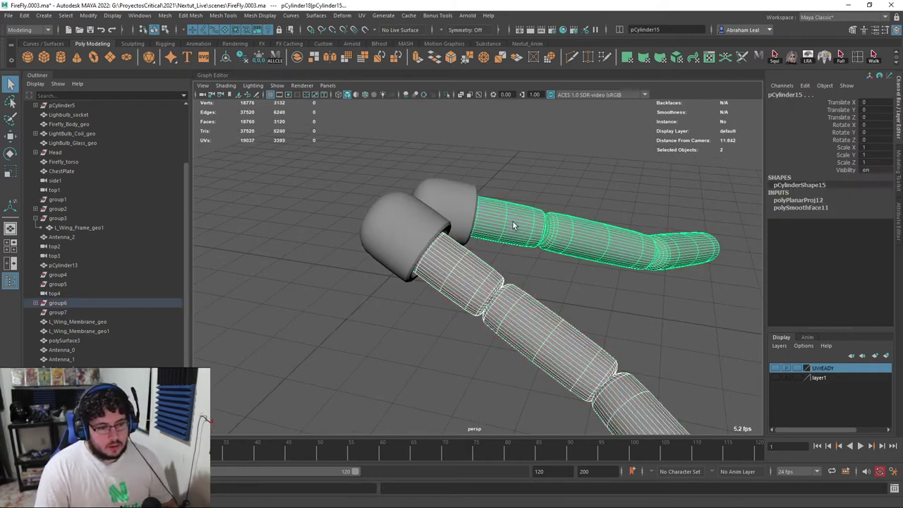
{"action": "key", "text": "g"}
{"action": "left_click_drag", "start_coordinate": [513, 225], "coordinate": [598, 281], "text": "alt"}
{"action": "left_click", "coordinate": [598, 281]}
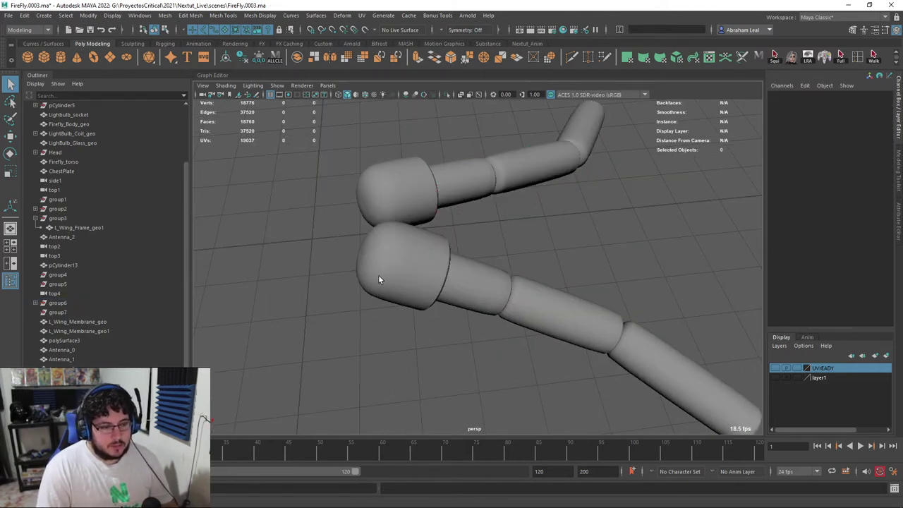
- Isolate the front leg's cap, pCylinder14, and bring its open underside into close view
{"action": "left_click", "coordinate": [378, 280]}
{"action": "key", "text": "f"}
{"action": "key", "text": "ctrl+1"}
{"action": "left_click_drag", "start_coordinate": [463, 162], "coordinate": [398, 147], "text": "alt"}
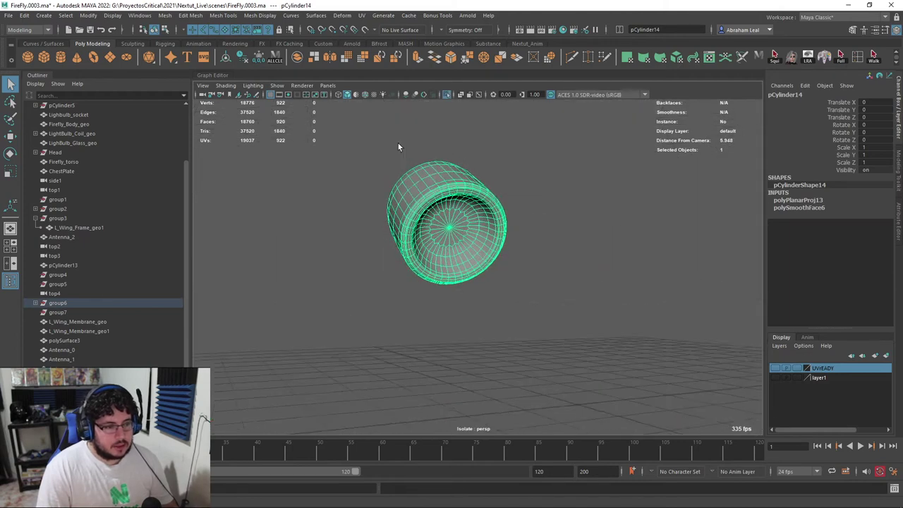
{"action": "scroll", "coordinate": [398, 147], "scroll_direction": "up", "scroll_amount": 3}
- Cut the cap's UVs along two edge loops and one lengthwise seam with 3D Cut and Sew, and show all meshes again
{"action": "left_click", "coordinate": [362, 16]}
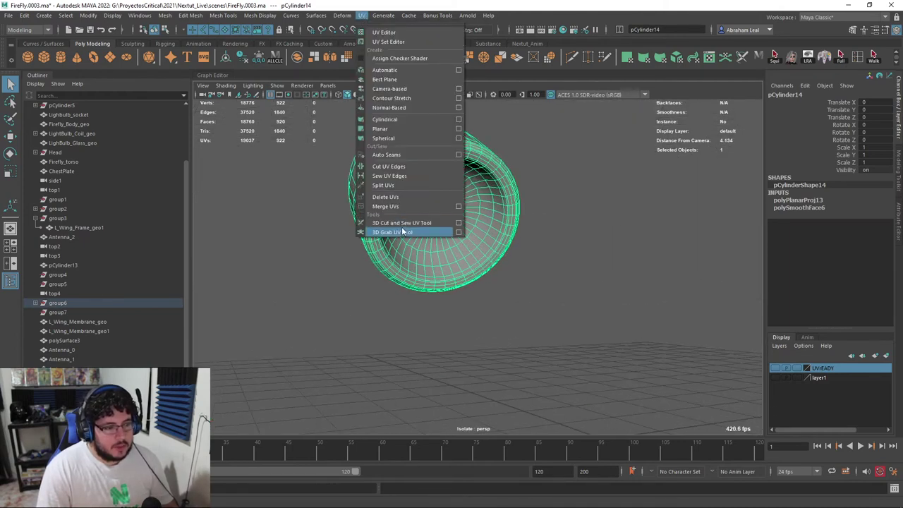
{"action": "left_click", "coordinate": [385, 233]}
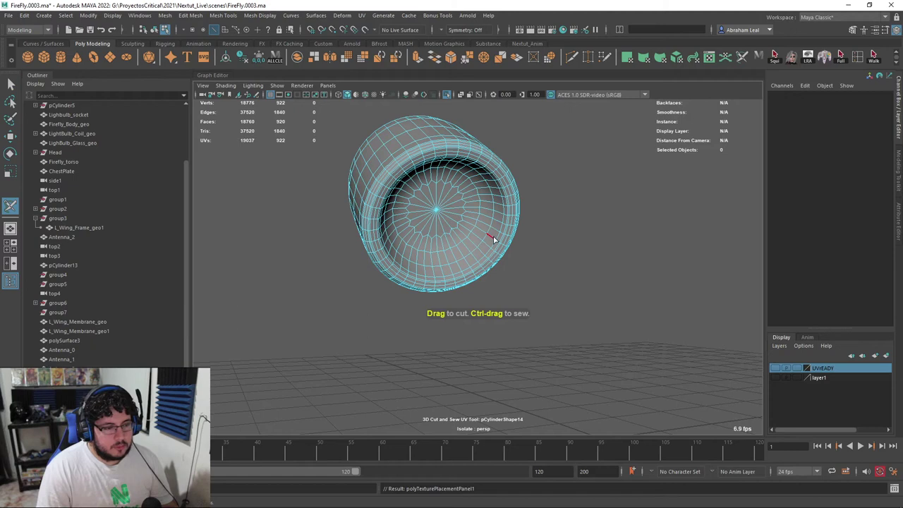
{"action": "mouse_move", "coordinate": [497, 238]}
{"action": "left_mouse_down", "text": "alt"}
{"action": "mouse_move", "coordinate": [473, 268]}
{"action": "mouse_move", "coordinate": [450, 145]}
{"action": "left_mouse_up", "text": "alt"}
{"action": "mouse_move", "coordinate": [450, 145]}
{"action": "left_mouse_down"}
{"action": "mouse_move", "coordinate": [463, 169]}
{"action": "mouse_move", "coordinate": [482, 172]}
{"action": "left_mouse_up"}
{"action": "double_click", "coordinate": [449, 143]}
{"action": "middle_click_drag", "start_coordinate": [482, 172], "coordinate": [485, 232], "text": "alt"}
{"action": "double_click", "coordinate": [484, 201]}
{"action": "left_click_drag", "start_coordinate": [484, 201], "coordinate": [482, 238], "text": "alt"}
{"action": "key", "text": "q"}
{"action": "right_click_drag", "start_coordinate": [482, 238], "coordinate": [491, 217]}
{"action": "left_click", "coordinate": [491, 217]}
{"action": "left_click", "coordinate": [448, 95]}
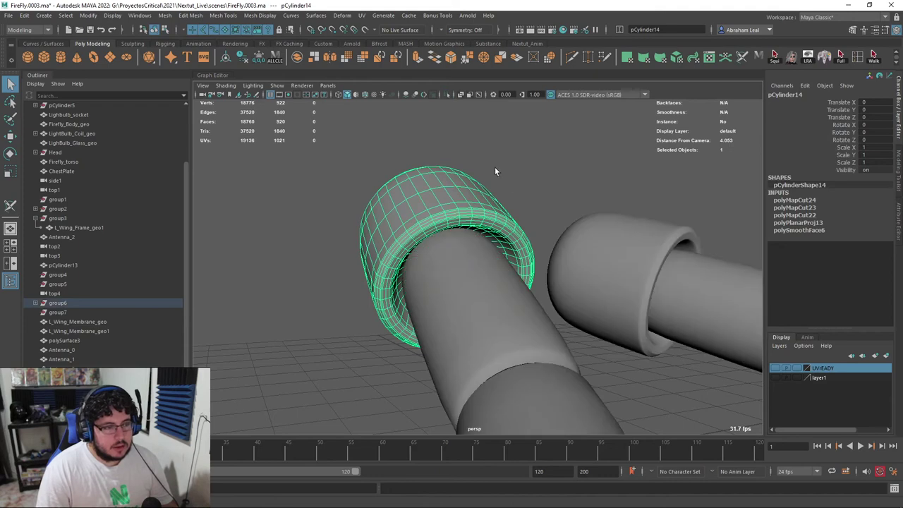
- Unfold all UV shells of the front leg's cap in the UV Editor
{"action": "left_click", "coordinate": [360, 15]}
{"action": "left_click", "coordinate": [374, 32]}
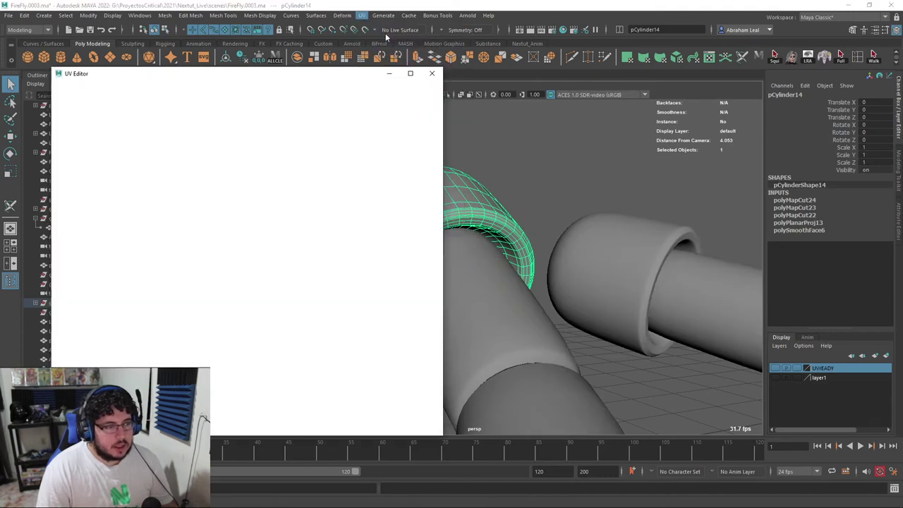
{"action": "left_click_drag", "start_coordinate": [294, 280], "coordinate": [274, 255]}
{"action": "left_click", "coordinate": [152, 86]}
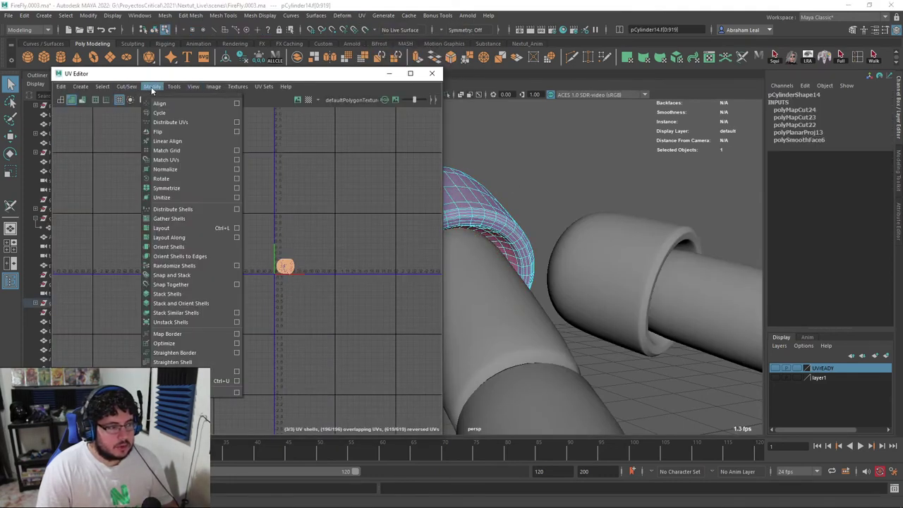
{"action": "left_click", "coordinate": [222, 381]}
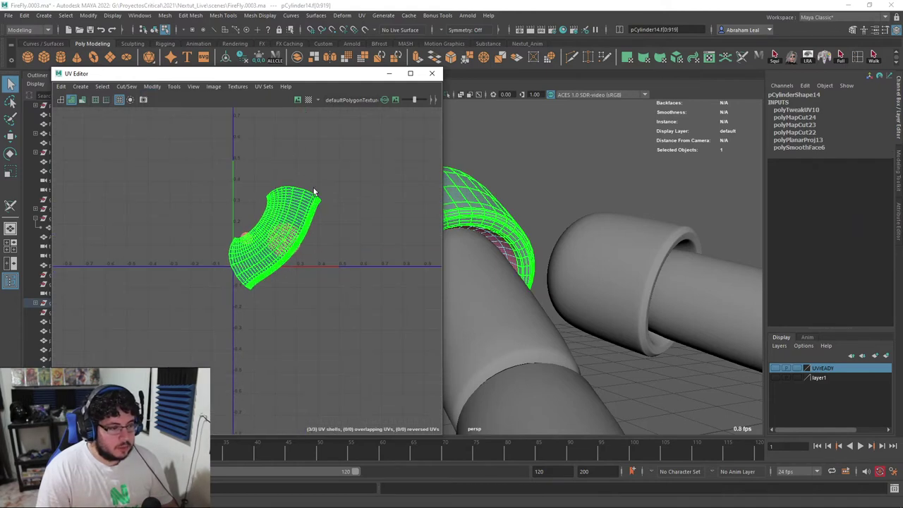
- Close the UV Editor and select the front leg's cap together with the rear leg's cap in object mode
{"action": "left_click", "coordinate": [426, 76]}
{"action": "right_click_drag", "start_coordinate": [442, 171], "coordinate": [485, 157]}
{"action": "left_click", "coordinate": [570, 239], "text": "shift"}
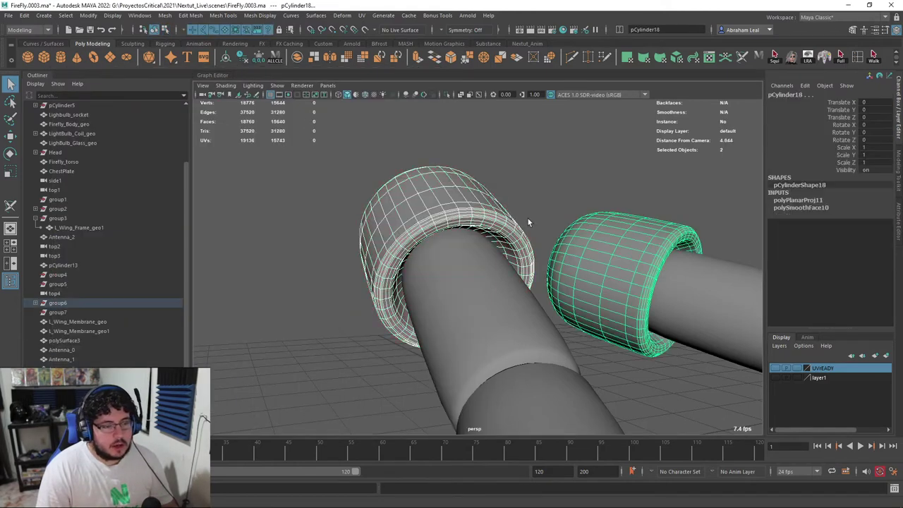
- Transfer attributes from the nearer leg's rounded socket to the matching socket on the other leg
{"action": "left_click", "coordinate": [165, 15]}
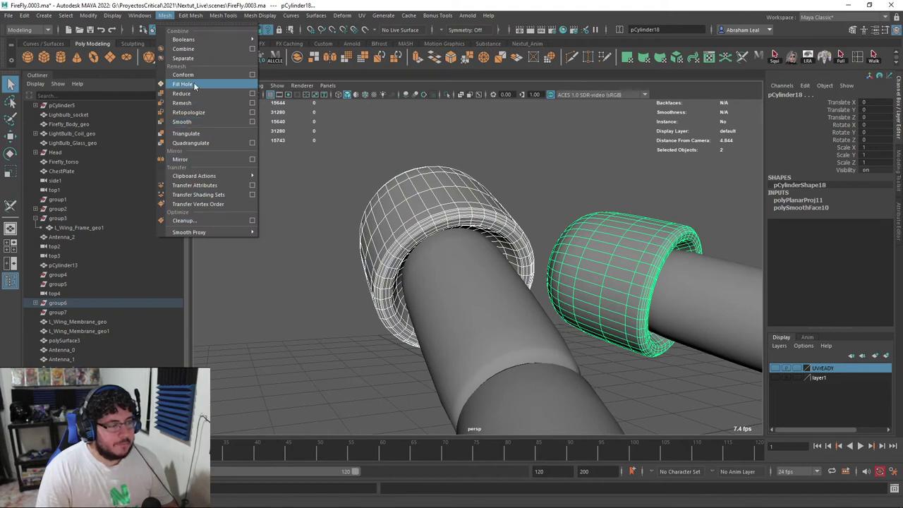
{"action": "left_click", "coordinate": [200, 186]}
{"action": "scroll", "coordinate": [363, 179], "scroll_direction": "down", "scroll_amount": 5}
- Isolate the nearer three-segment leg in the viewport so its UV seams can be cut
{"action": "left_click", "coordinate": [484, 314]}
{"action": "scroll", "coordinate": [502, 261], "scroll_direction": "down", "scroll_amount": 3}
{"action": "left_click_drag", "start_coordinate": [502, 259], "coordinate": [487, 306], "text": "alt"}
{"action": "middle_click_drag", "start_coordinate": [487, 307], "coordinate": [459, 204], "text": "alt"}
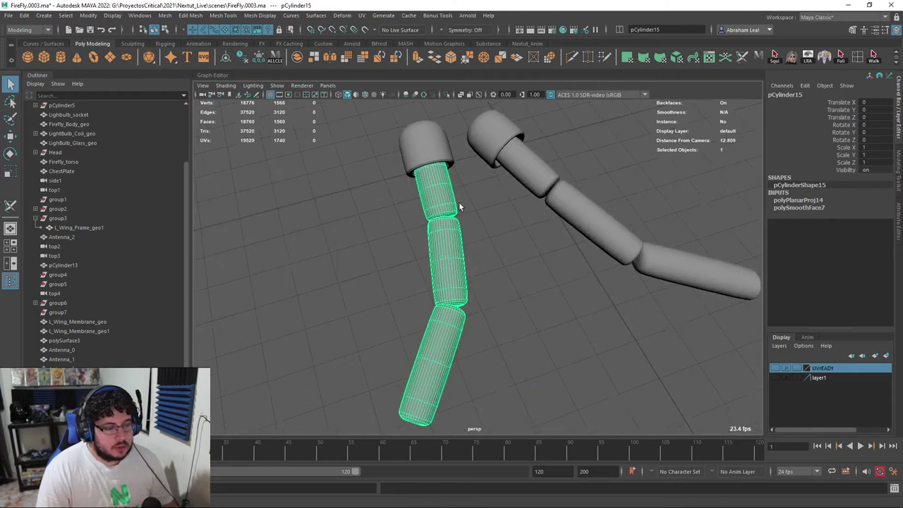
{"action": "scroll", "coordinate": [459, 203], "scroll_direction": "up", "scroll_amount": 5}
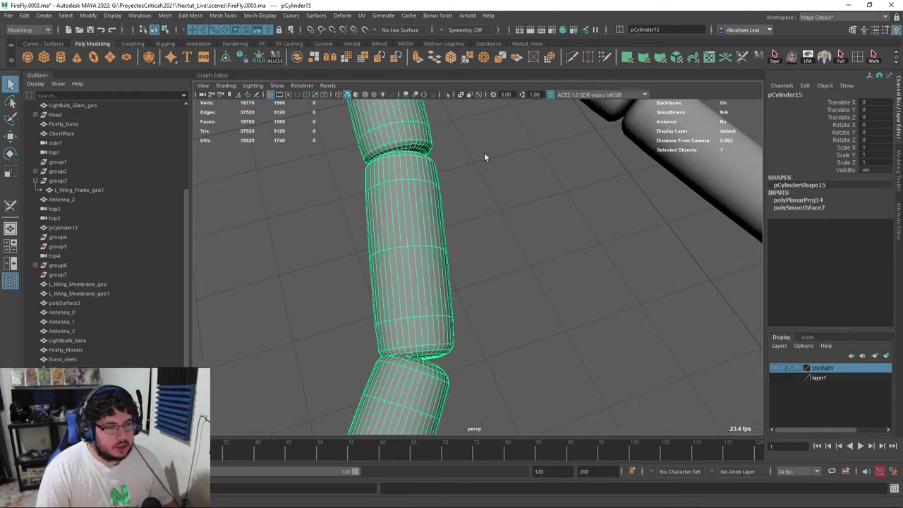
{"action": "left_click_drag", "start_coordinate": [468, 141], "coordinate": [423, 120], "text": "alt"}
{"action": "middle_click_drag", "start_coordinate": [453, 161], "coordinate": [464, 207], "text": "alt"}
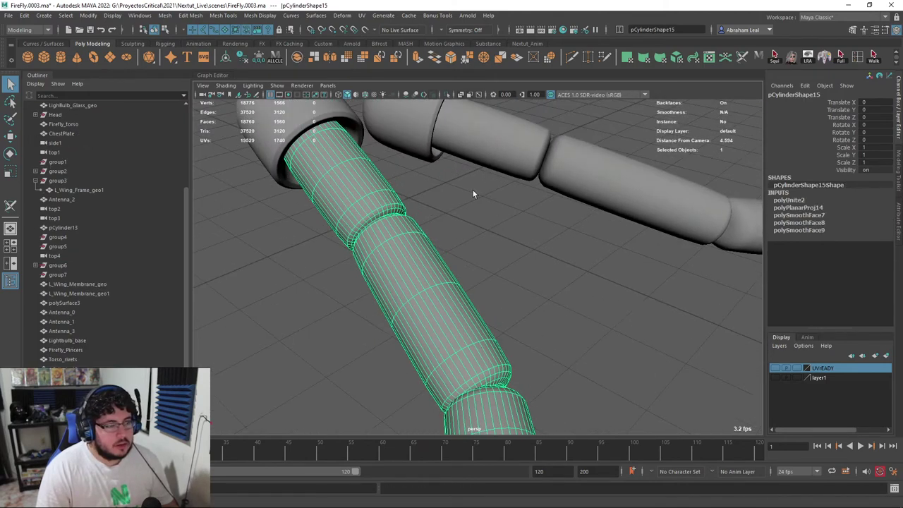
{"action": "left_click", "coordinate": [491, 160]}
{"action": "scroll", "coordinate": [375, 165], "scroll_direction": "up", "scroll_amount": 4}
{"action": "left_click", "coordinate": [374, 166]}
{"action": "left_click", "coordinate": [450, 96]}
- Cut a UV seam along the edge loop at the joint between two leg segments with the 3D Cut and Sew UV Tool
{"action": "left_click", "coordinate": [363, 15]}
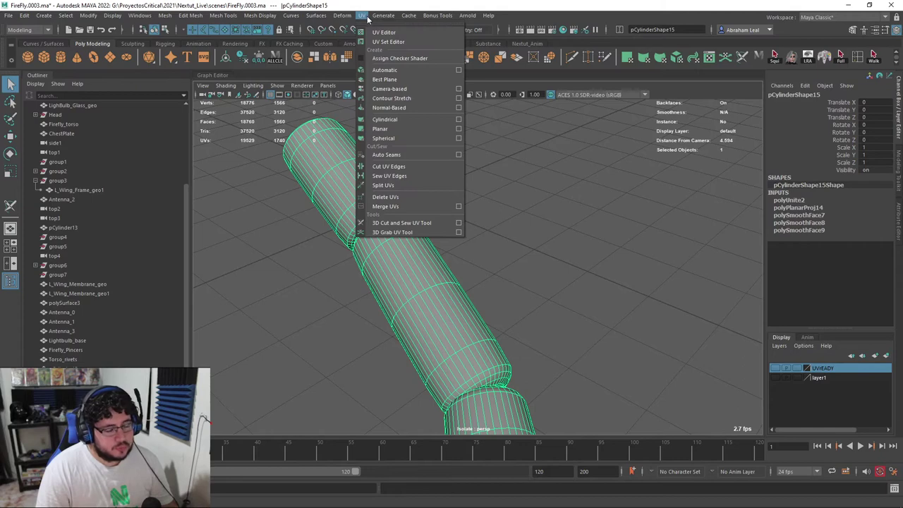
{"action": "left_click", "coordinate": [393, 225]}
{"action": "mouse_move", "coordinate": [392, 222]}
{"action": "left_mouse_down", "text": "alt"}
{"action": "mouse_move", "coordinate": [398, 213]}
{"action": "mouse_move", "coordinate": [476, 246]}
{"action": "mouse_move", "coordinate": [374, 228]}
{"action": "mouse_move", "coordinate": [346, 191]}
{"action": "mouse_move", "coordinate": [399, 187]}
{"action": "mouse_move", "coordinate": [475, 262]}
{"action": "mouse_move", "coordinate": [520, 276]}
{"action": "mouse_move", "coordinate": [489, 296]}
{"action": "mouse_move", "coordinate": [579, 250]}
{"action": "mouse_move", "coordinate": [458, 232]}
{"action": "mouse_move", "coordinate": [463, 221]}
{"action": "mouse_move", "coordinate": [440, 326]}
{"action": "mouse_move", "coordinate": [536, 318]}
{"action": "mouse_move", "coordinate": [547, 290]}
{"action": "mouse_move", "coordinate": [431, 268]}
{"action": "mouse_move", "coordinate": [544, 270]}
{"action": "mouse_move", "coordinate": [470, 248]}
{"action": "left_mouse_up", "text": "alt"}
{"action": "key", "text": "4"}
{"action": "key", "text": "5"}
{"action": "left_click_drag", "start_coordinate": [500, 285], "coordinate": [533, 352], "text": "alt"}
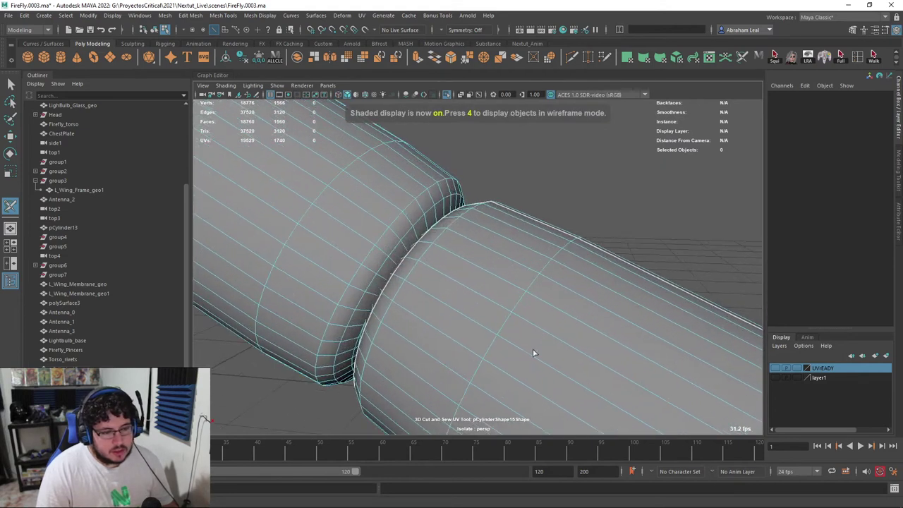
{"action": "double_click", "coordinate": [437, 204]}
- Cut further UV seams on the isolated leg's segments and leave the 3D Cut and Sew UV Tool
{"action": "right_click_drag", "start_coordinate": [437, 204], "coordinate": [266, 174], "text": "alt"}
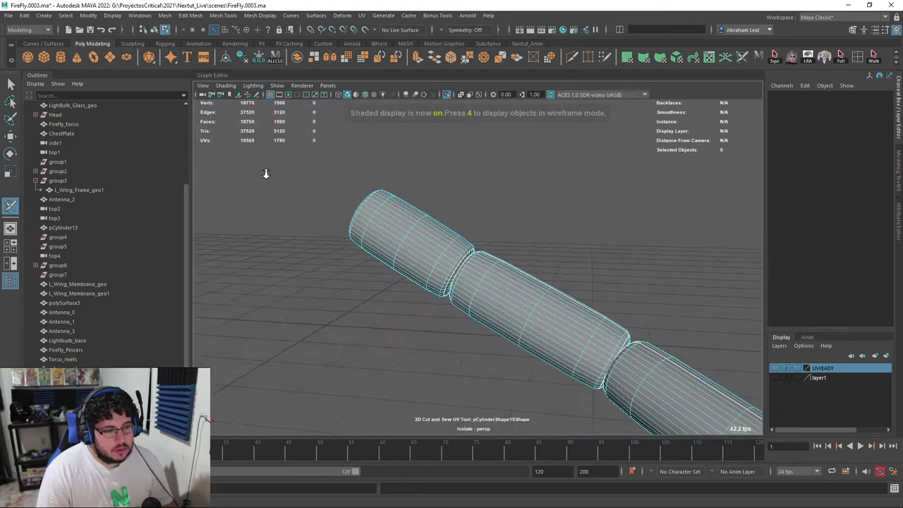
{"action": "left_click_drag", "start_coordinate": [266, 174], "coordinate": [443, 205], "text": "alt"}
{"action": "right_click_drag", "start_coordinate": [442, 206], "coordinate": [487, 215], "text": "alt"}
{"action": "left_click_drag", "start_coordinate": [348, 238], "coordinate": [384, 163], "text": "alt"}
{"action": "left_click_drag", "start_coordinate": [384, 162], "coordinate": [378, 212]}
{"action": "right_click_drag", "start_coordinate": [409, 236], "coordinate": [360, 258], "text": "alt"}
{"action": "left_click_drag", "start_coordinate": [360, 259], "coordinate": [405, 233], "text": "alt"}
{"action": "right_click_drag", "start_coordinate": [405, 233], "coordinate": [495, 179], "text": "alt"}
{"action": "left_click_drag", "start_coordinate": [503, 203], "coordinate": [402, 173], "text": "alt"}
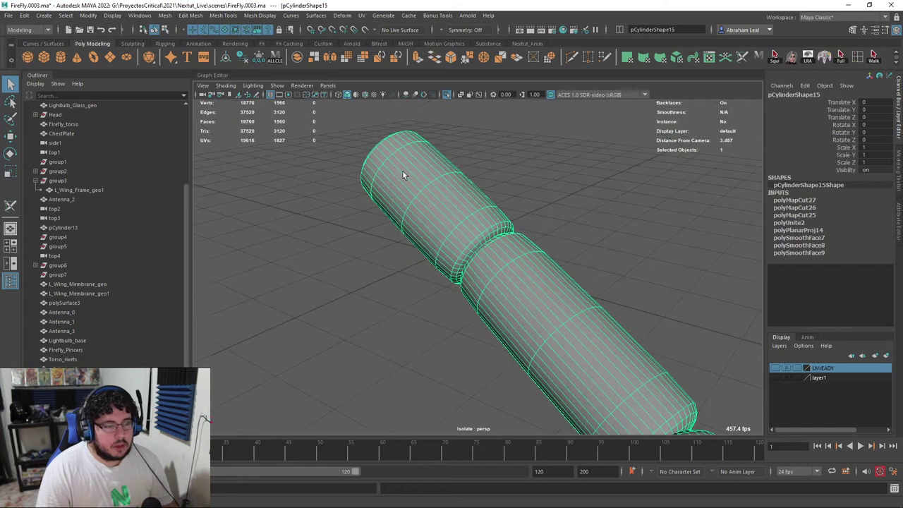
- Turn off isolation and transfer the UV attributes from the cut leg to the matching rear leg
{"action": "left_click", "coordinate": [448, 99]}
{"action": "left_click", "coordinate": [447, 95]}
{"action": "right_click_drag", "start_coordinate": [486, 204], "coordinate": [484, 244], "text": "alt"}
{"action": "left_click", "coordinate": [484, 244]}
{"action": "left_click", "coordinate": [554, 202], "text": "shift"}
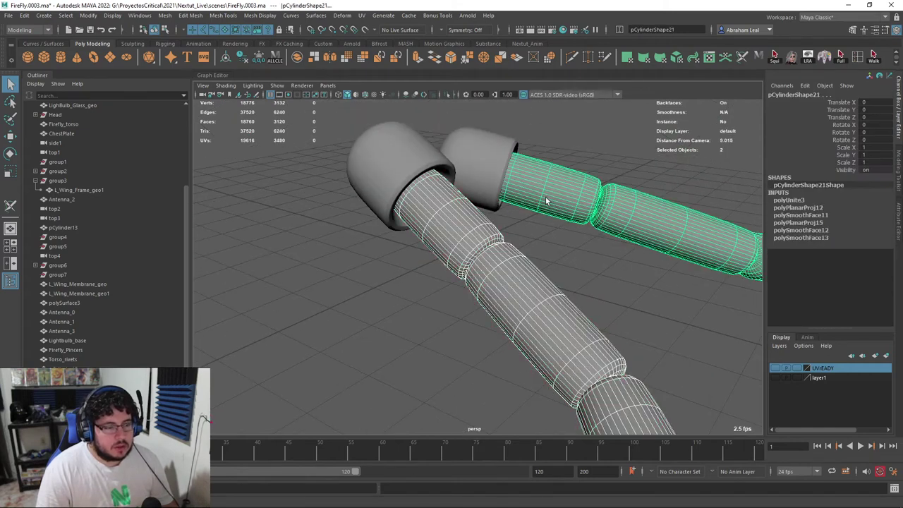
{"action": "left_click", "coordinate": [231, 18]}
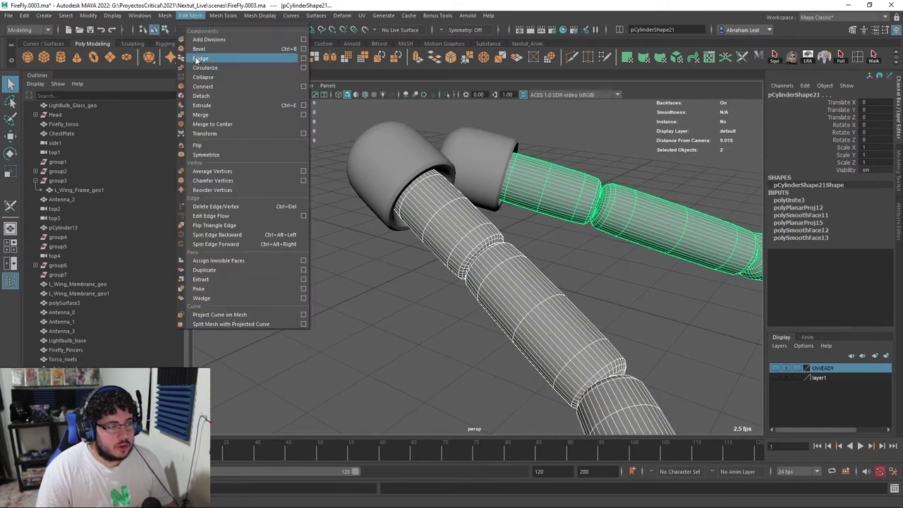
{"action": "left_click", "coordinate": [190, 16]}
{"action": "left_click", "coordinate": [165, 15]}
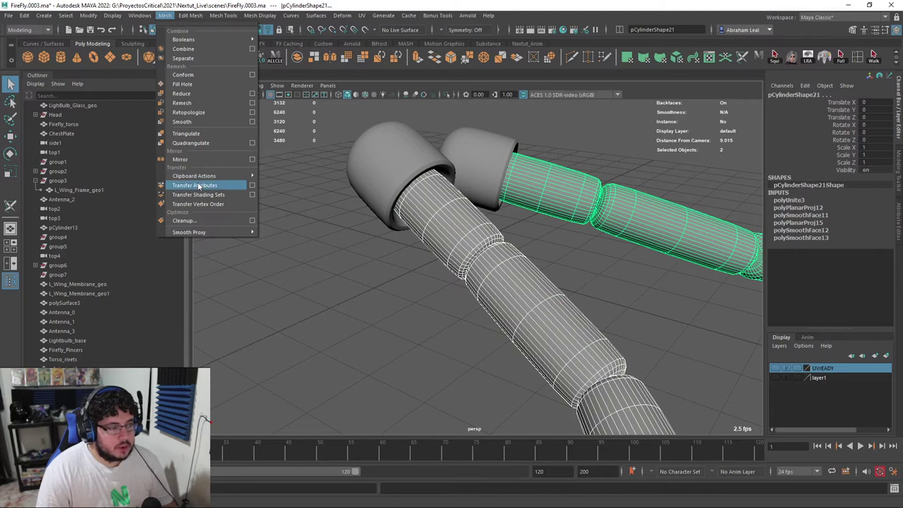
{"action": "left_click", "coordinate": [199, 186]}
- Examine the UV shells of both legs and their sockets in the UV Editor
{"action": "left_click_drag", "start_coordinate": [385, 229], "coordinate": [434, 259], "text": "alt"}
{"action": "right_click_drag", "start_coordinate": [434, 260], "coordinate": [405, 269], "text": "alt"}
{"action": "left_click", "coordinate": [575, 143]}
{"action": "left_click_drag", "start_coordinate": [575, 143], "coordinate": [393, 237]}
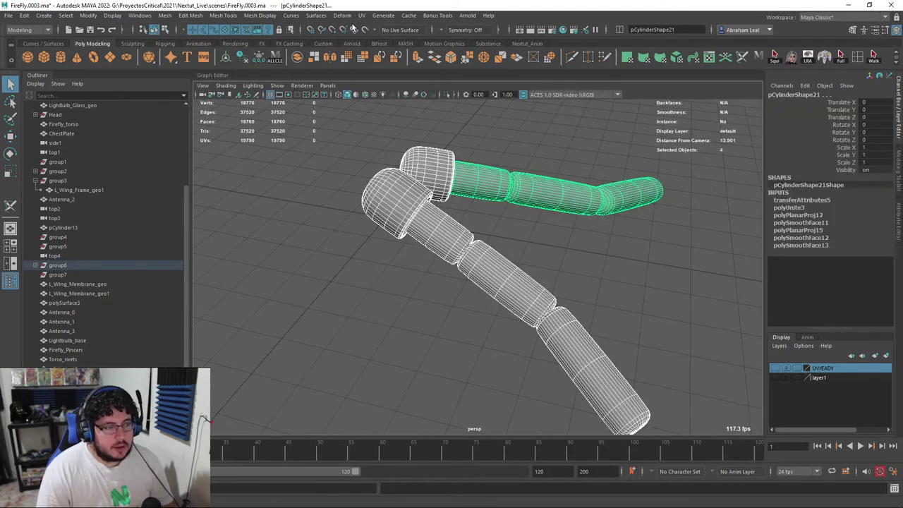
{"action": "left_click", "coordinate": [367, 15]}
{"action": "left_click", "coordinate": [377, 33]}
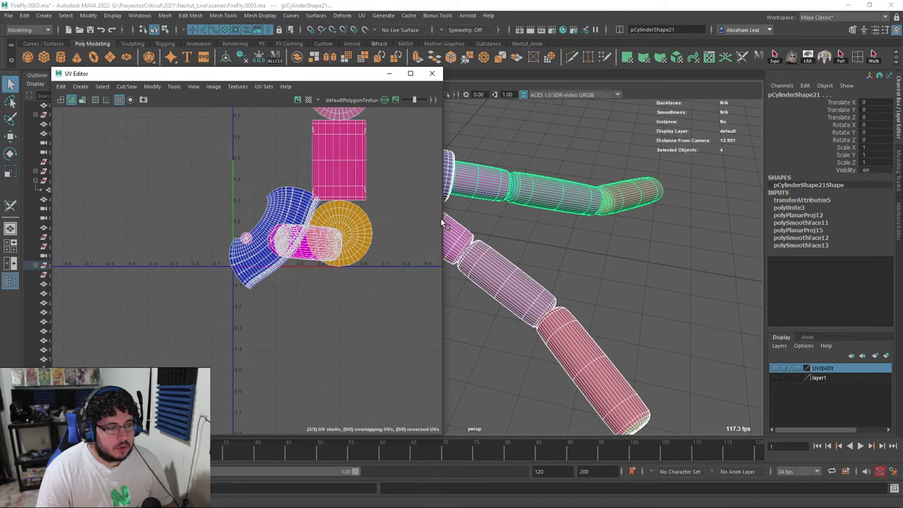
{"action": "middle_click_drag", "start_coordinate": [377, 240], "coordinate": [369, 280], "text": "alt"}
{"action": "scroll", "coordinate": [361, 281], "scroll_direction": "up", "scroll_amount": 4}
{"action": "left_click", "coordinate": [485, 200]}
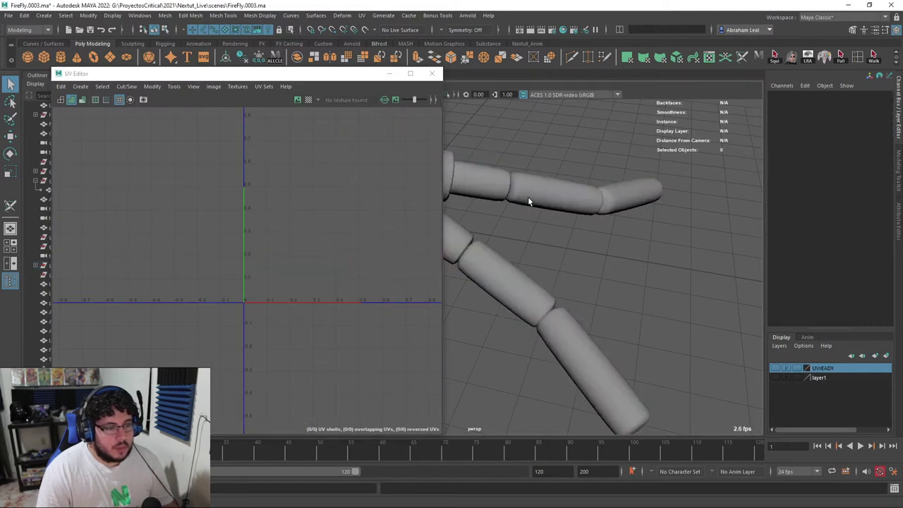
{"action": "left_click", "coordinate": [528, 198]}
{"action": "left_click", "coordinate": [491, 275]}
{"action": "left_click", "coordinate": [539, 196]}
- Unfold all UV shells of the nearer leg in the UV Editor
{"action": "left_click", "coordinate": [502, 275]}
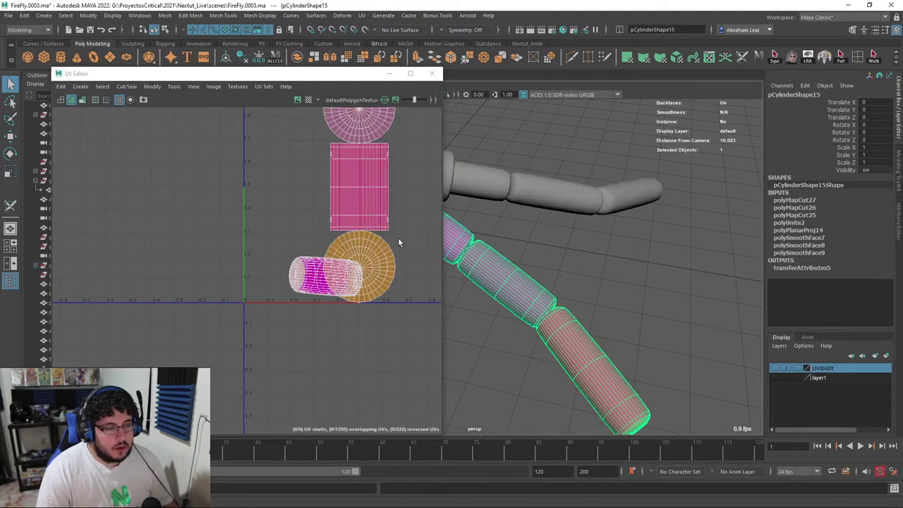
{"action": "scroll", "coordinate": [399, 240], "scroll_direction": "up", "scroll_amount": 4}
{"action": "scroll", "coordinate": [549, 245], "scroll_direction": "down", "scroll_amount": 5}
{"action": "right_click_drag", "start_coordinate": [283, 175], "coordinate": [264, 158]}
{"action": "scroll", "coordinate": [270, 178], "scroll_direction": "down", "scroll_amount": 7}
{"action": "middle_click_drag", "start_coordinate": [340, 165], "coordinate": [341, 231], "text": "alt"}
{"action": "left_click_drag", "start_coordinate": [336, 154], "coordinate": [168, 385]}
{"action": "left_click", "coordinate": [152, 87]}
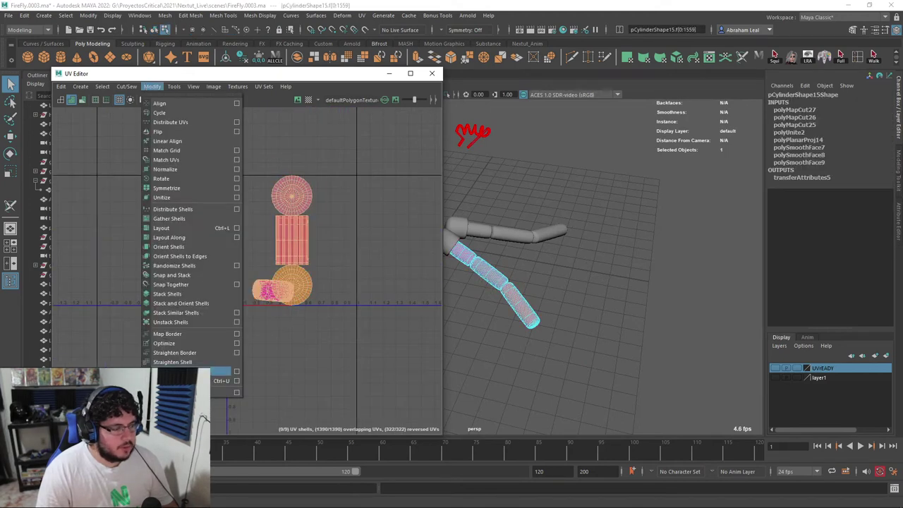
{"action": "left_click", "coordinate": [191, 381]}
{"action": "scroll", "coordinate": [292, 215], "scroll_direction": "up", "scroll_amount": 5}
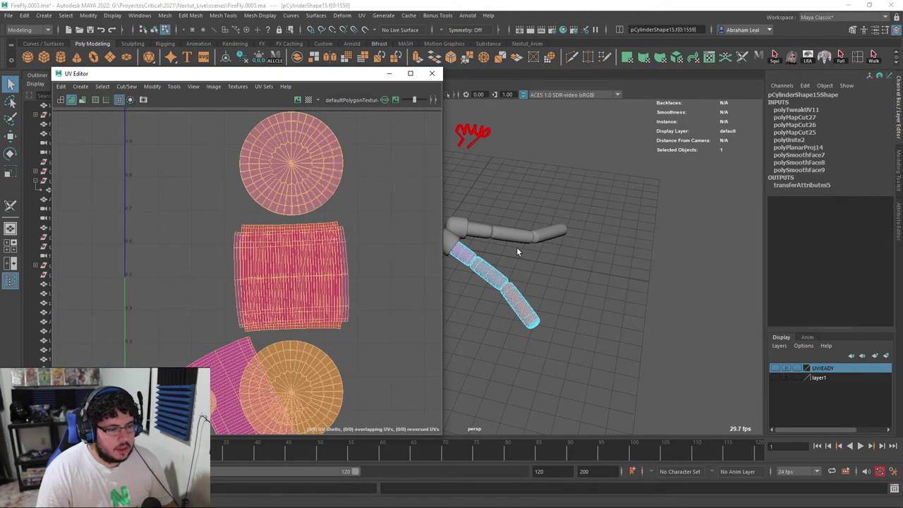
- Select all UV shells of both three-segment legs together and unfold them
{"action": "right_click_drag", "start_coordinate": [532, 227], "coordinate": [568, 184]}
{"action": "left_click", "coordinate": [568, 186]}
{"action": "left_click_drag", "start_coordinate": [570, 187], "coordinate": [480, 313]}
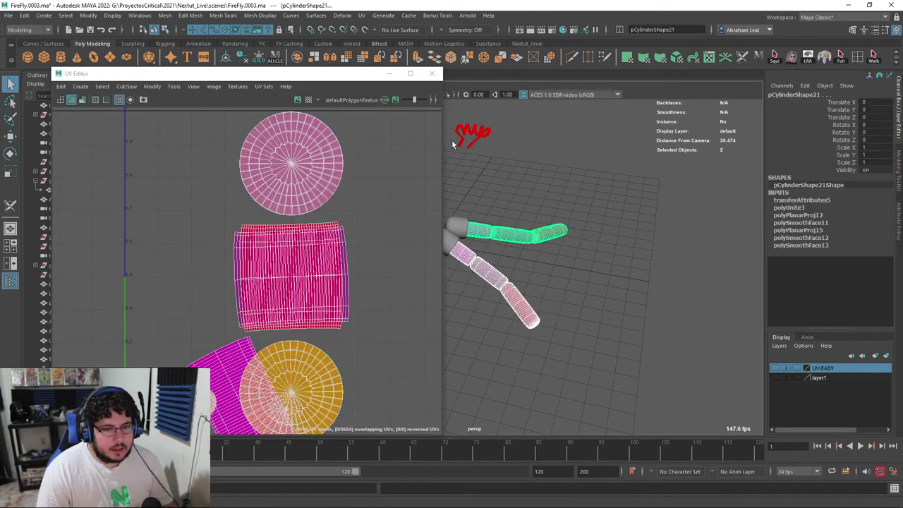
{"action": "right_click_drag", "start_coordinate": [261, 191], "coordinate": [221, 161]}
{"action": "scroll", "coordinate": [221, 161], "scroll_direction": "down", "scroll_amount": 4}
{"action": "left_click_drag", "start_coordinate": [340, 112], "coordinate": [113, 391]}
{"action": "left_click", "coordinate": [148, 85]}
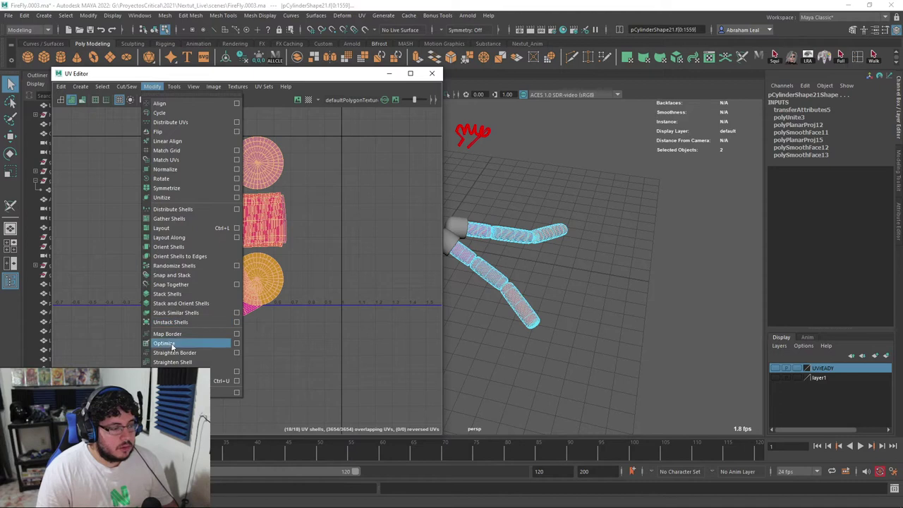
{"action": "left_click", "coordinate": [173, 370]}
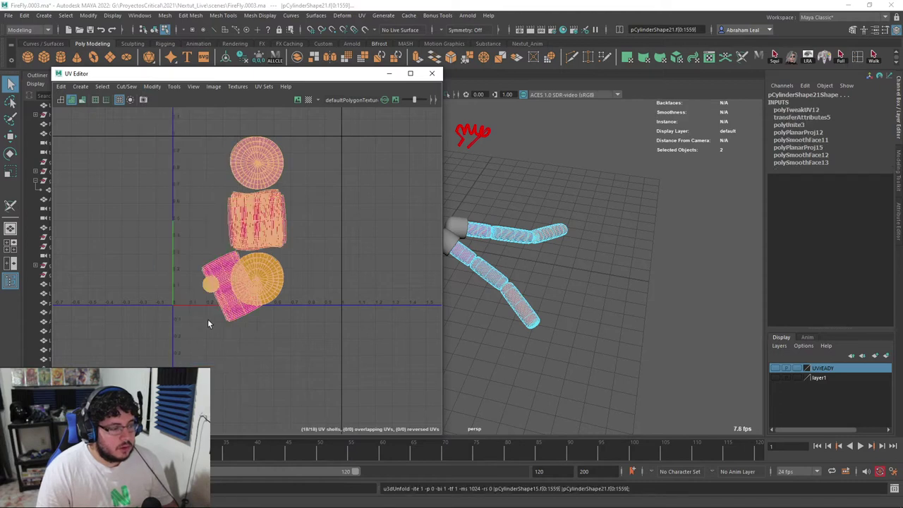
{"action": "left_click", "coordinate": [261, 220]}
{"action": "scroll", "coordinate": [266, 223], "scroll_direction": "up", "scroll_amount": 5}
{"action": "scroll", "coordinate": [463, 244], "scroll_direction": "down", "scroll_amount": 1}
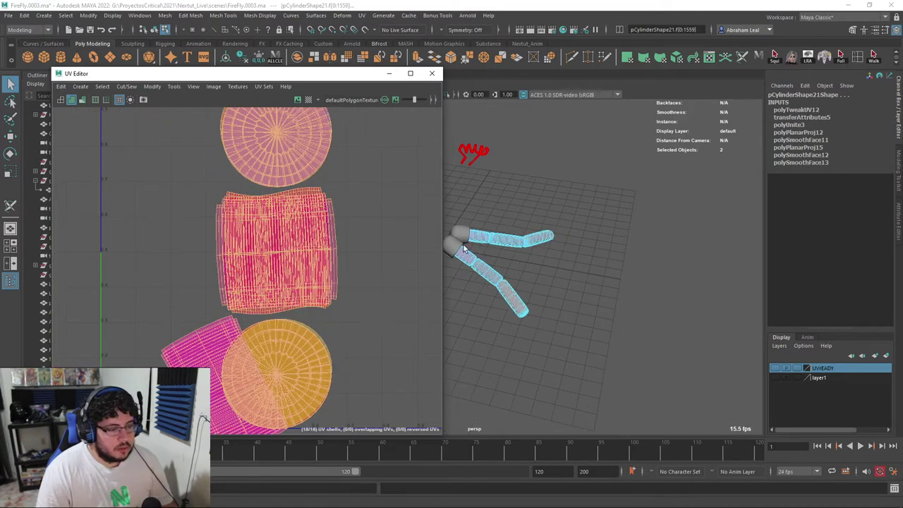
- Switch the legs back to object selection, close the UV Editor and clear the selection
{"action": "middle_click_drag", "start_coordinate": [463, 244], "coordinate": [488, 236], "text": "alt"}
{"action": "right_click_drag", "start_coordinate": [487, 235], "coordinate": [517, 216]}
{"action": "left_click", "coordinate": [518, 215]}
{"action": "scroll", "coordinate": [539, 194], "scroll_direction": "up", "scroll_amount": 4}
{"action": "left_click", "coordinate": [539, 196]}
{"action": "left_click_drag", "start_coordinate": [585, 170], "coordinate": [466, 260], "text": "shift"}
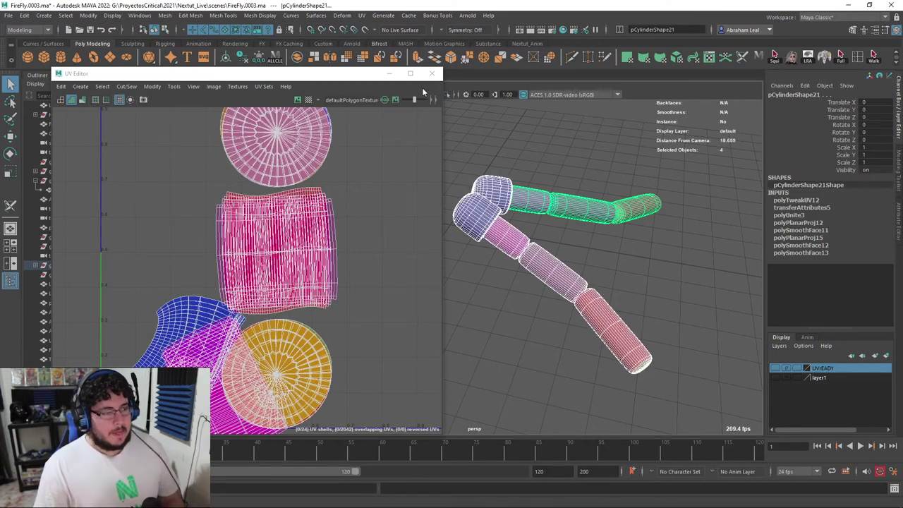
{"action": "left_click", "coordinate": [432, 74]}
{"action": "right_click_drag", "start_coordinate": [505, 240], "coordinate": [547, 215]}
{"action": "scroll", "coordinate": [554, 205], "scroll_direction": "down", "scroll_amount": 5}
{"action": "left_click", "coordinate": [563, 193]}
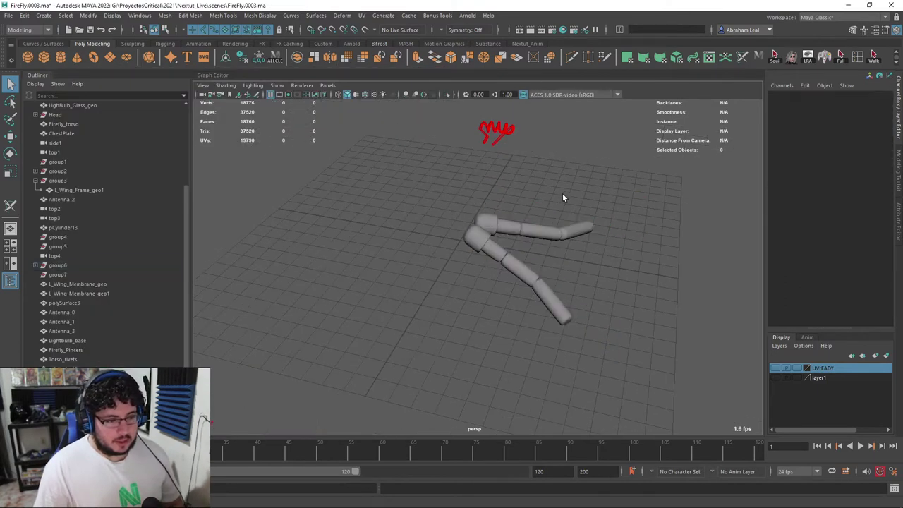
- Parent LightBulb_Coil_geo, together with its mesh light, under the light setup group in the Outliner
{"action": "left_click", "coordinate": [492, 134]}
{"action": "scroll", "coordinate": [63, 367], "scroll_direction": "down", "scroll_amount": 1}
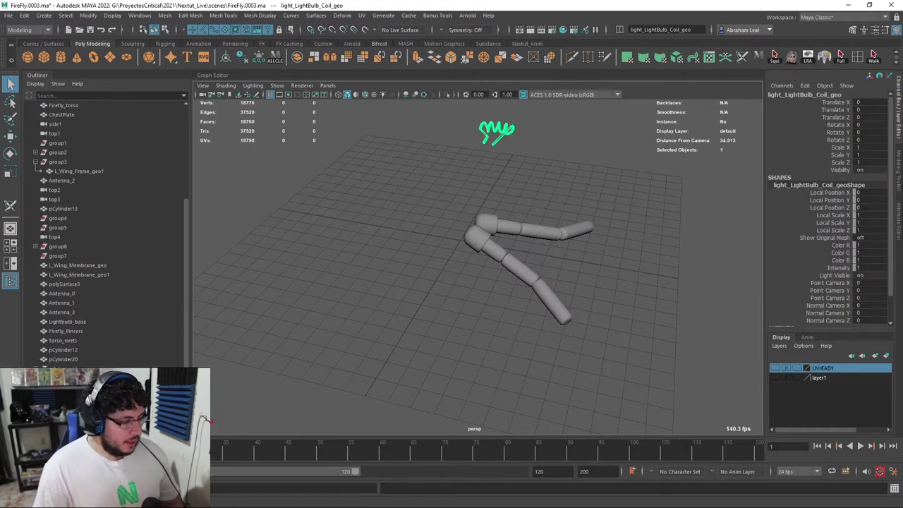
{"action": "key", "text": "f"}
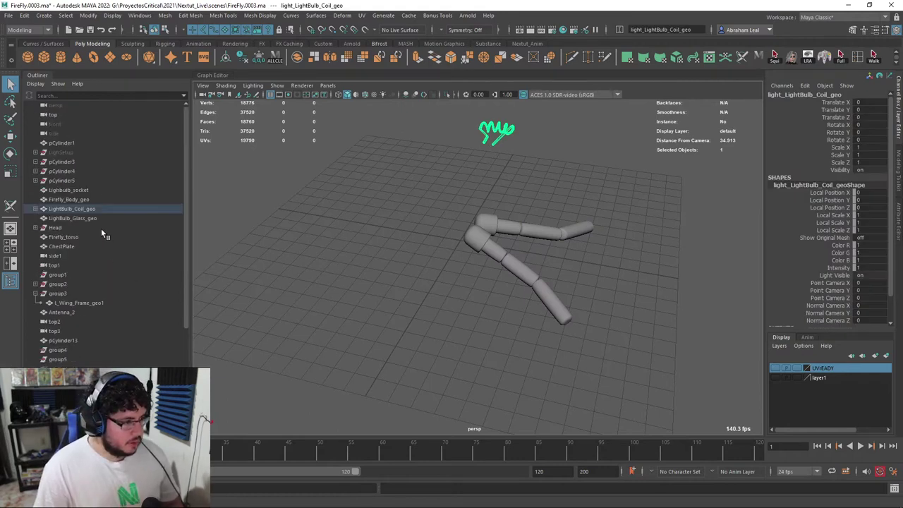
{"action": "left_click", "coordinate": [69, 209]}
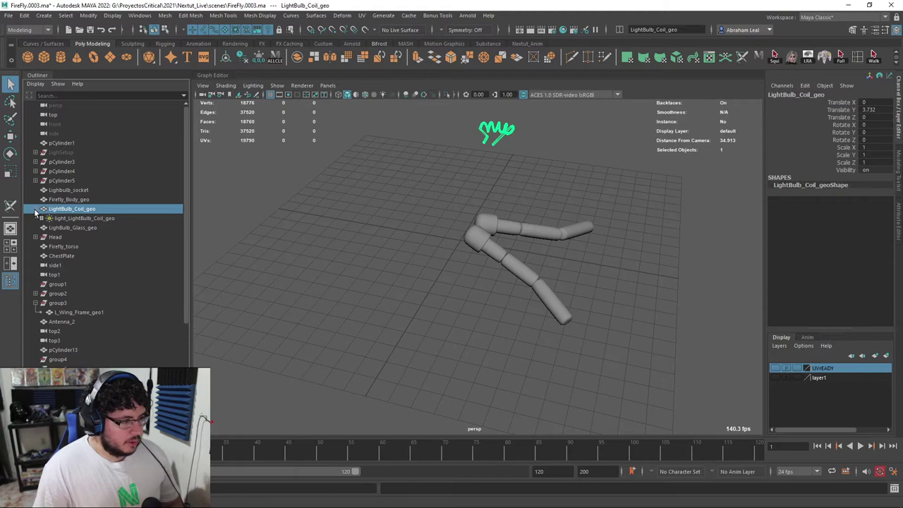
{"action": "middle_click_drag", "start_coordinate": [60, 210], "coordinate": [46, 157]}
{"action": "left_click", "coordinate": [388, 193]}
- Expand the light setup group and hide LightBulb_Coil_geo
{"action": "left_click", "coordinate": [496, 126]}
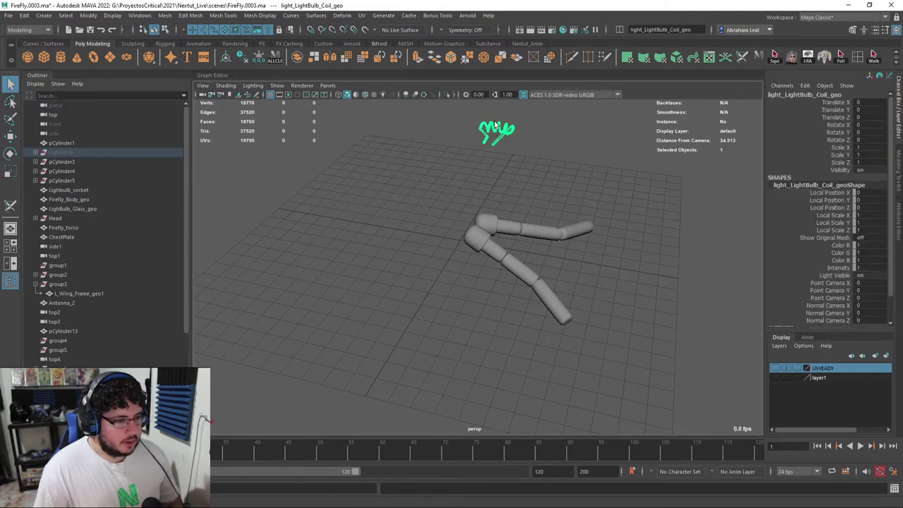
{"action": "left_click", "coordinate": [36, 153]}
{"action": "left_click", "coordinate": [78, 190]}
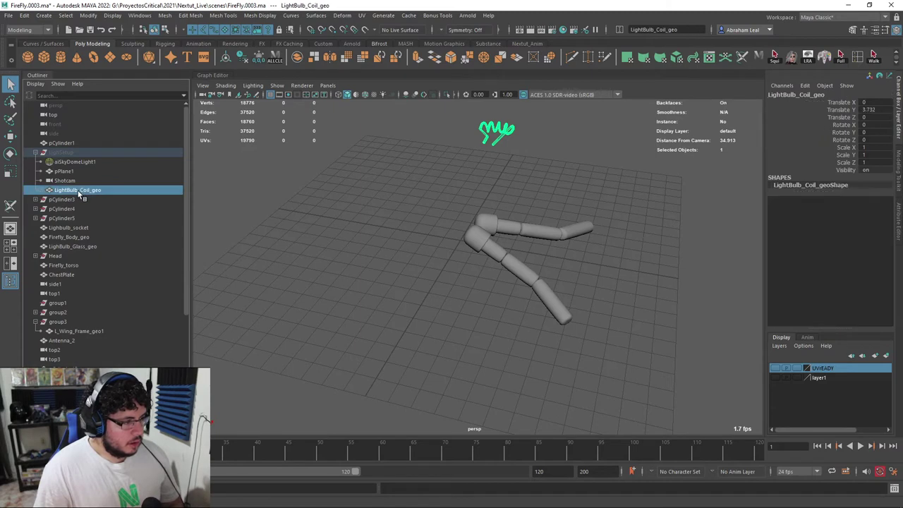
{"action": "key", "text": "h"}
{"action": "left_click", "coordinate": [385, 198]}
{"action": "middle_click_drag", "start_coordinate": [368, 123], "coordinate": [355, 163], "text": "alt"}
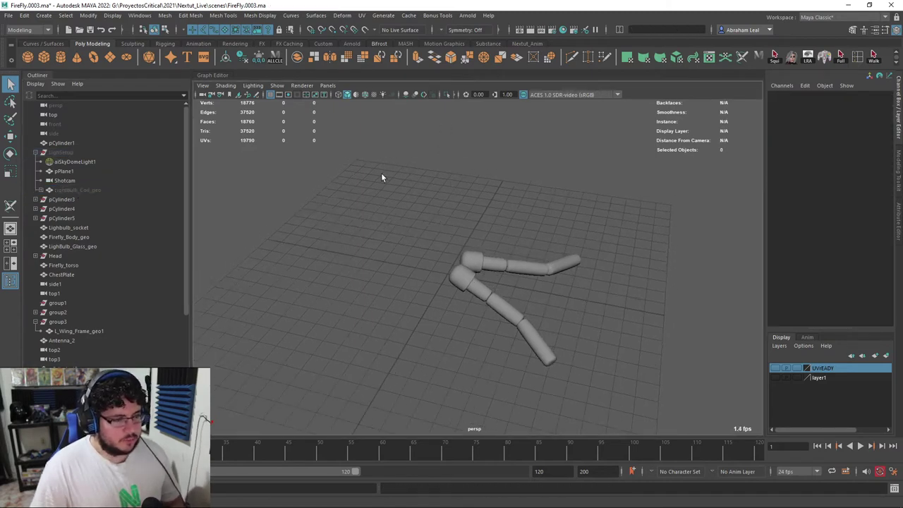
- Turn on visibility of the UVREADY display layer to show the whole firefly
{"action": "scroll", "coordinate": [422, 284], "scroll_direction": "down", "scroll_amount": 3}
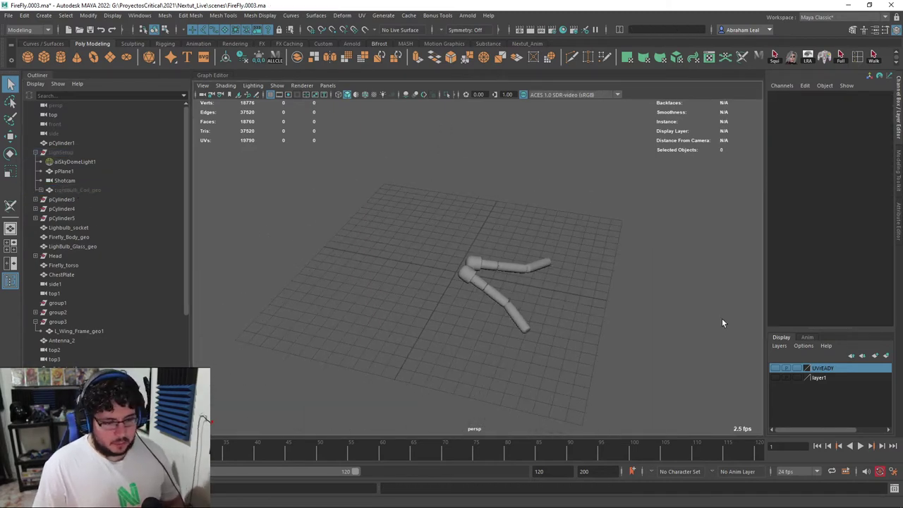
{"action": "left_click", "coordinate": [775, 369]}
{"action": "scroll", "coordinate": [656, 291], "scroll_direction": "down", "scroll_amount": 2}
{"action": "left_click_drag", "start_coordinate": [586, 277], "coordinate": [461, 263], "text": "alt"}
{"action": "scroll", "coordinate": [663, 266], "scroll_direction": "up", "scroll_amount": 3}
{"action": "scroll", "coordinate": [550, 240], "scroll_direction": "up", "scroll_amount": 2}
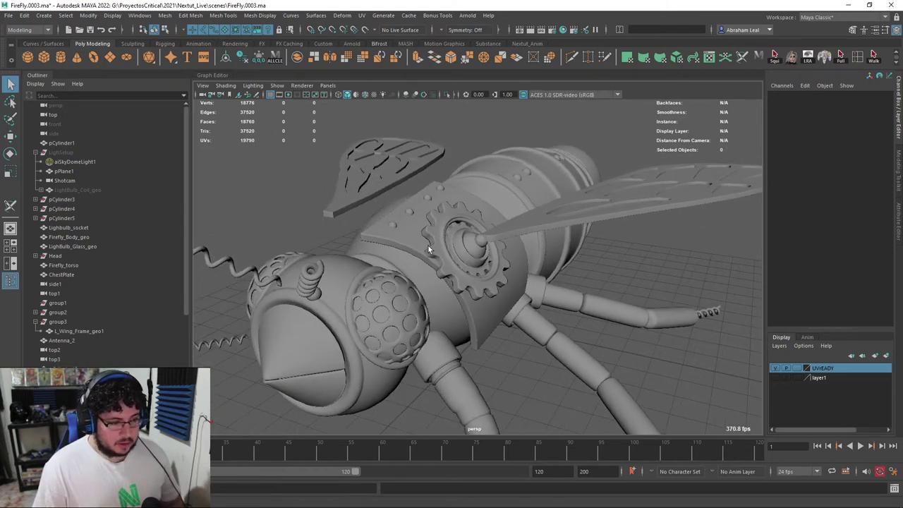
- Select the chest plate with its rivets, the side gear and the gear's hub pieces
{"action": "left_click", "coordinate": [417, 239]}
{"action": "left_click", "coordinate": [466, 240], "text": "shift"}
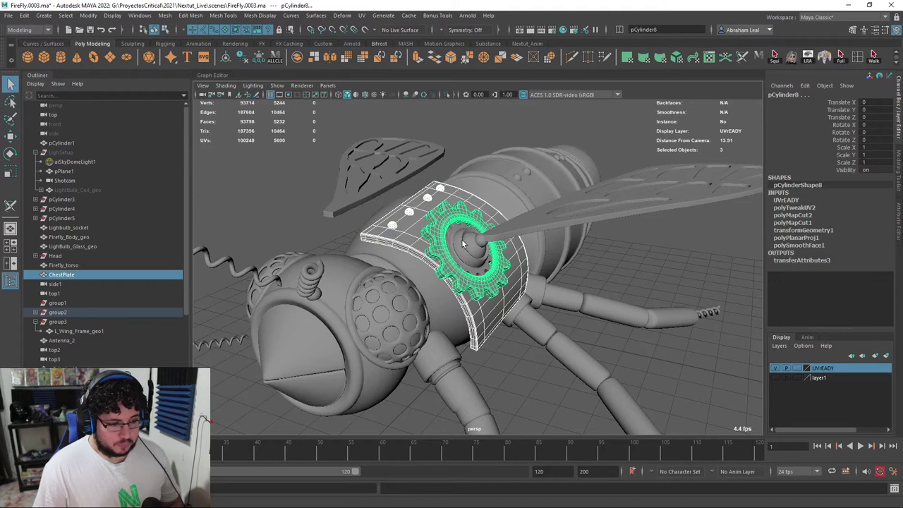
{"action": "left_click", "coordinate": [477, 244], "text": "shift"}
{"action": "left_click", "coordinate": [475, 249], "text": "shift"}
{"action": "left_click_drag", "start_coordinate": [475, 248], "coordinate": [439, 220], "text": "alt"}
- Add the segments of the three legs on the gear's side and the small nose piece on the head to the selection
{"action": "left_click", "coordinate": [428, 295], "text": "shift"}
{"action": "left_click", "coordinate": [442, 324], "text": "shift"}
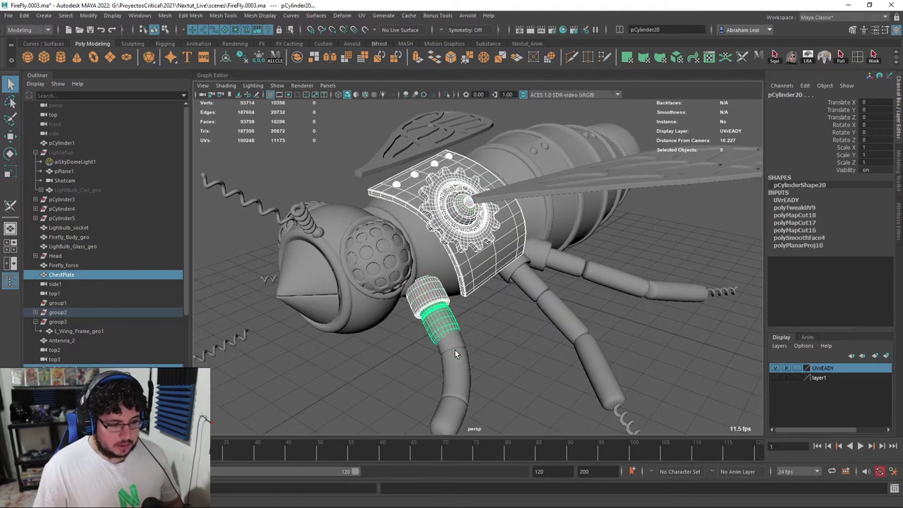
{"action": "left_click", "coordinate": [455, 350], "text": "shift"}
{"action": "left_click", "coordinate": [525, 274], "text": "shift"}
{"action": "left_click", "coordinate": [550, 264], "text": "shift"}
{"action": "left_click", "coordinate": [635, 283], "text": "shift"}
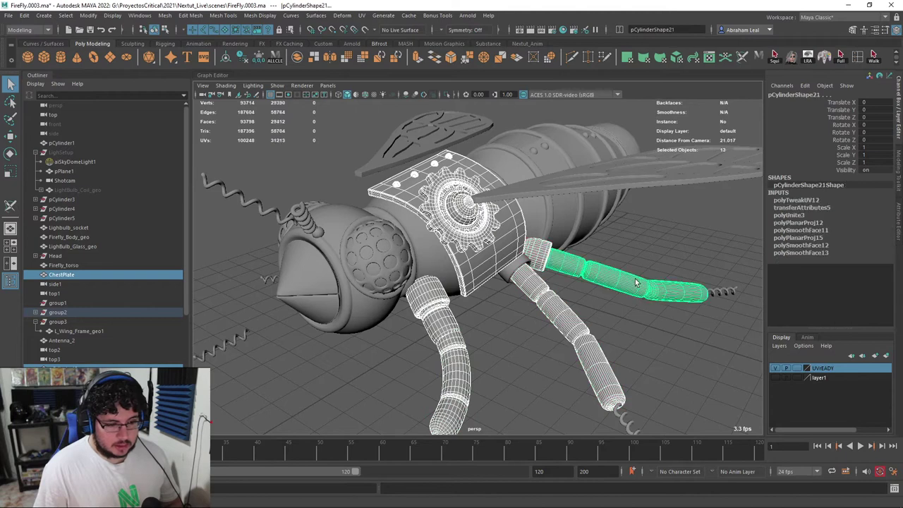
{"action": "left_click", "coordinate": [511, 270], "text": "shift"}
{"action": "left_click_drag", "start_coordinate": [511, 269], "coordinate": [448, 227], "text": "alt"}
{"action": "left_click", "coordinate": [504, 289], "text": "shift"}
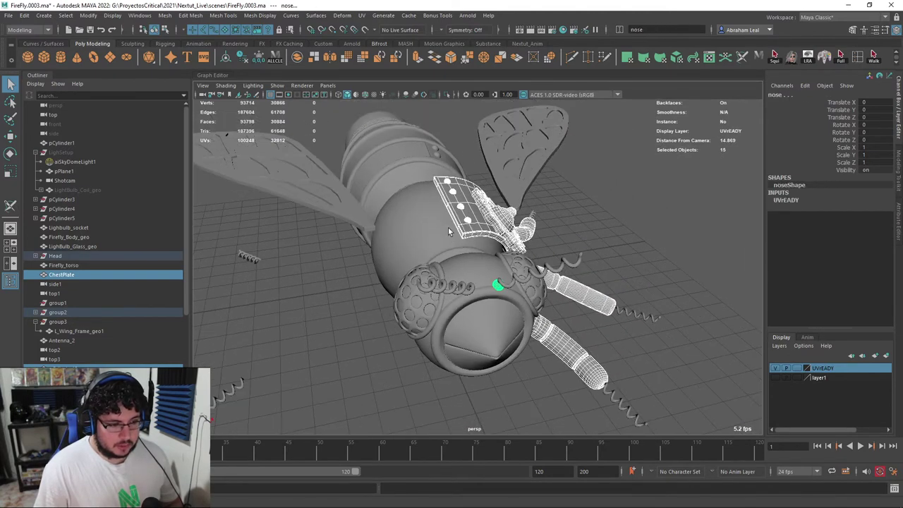
- Mirror the selected pieces across the world X axis in the negative direction, combining with the original and merging border vertices at a 0.001 threshold
{"action": "right_click_drag", "start_coordinate": [465, 199], "coordinate": [512, 309], "text": "shift"}
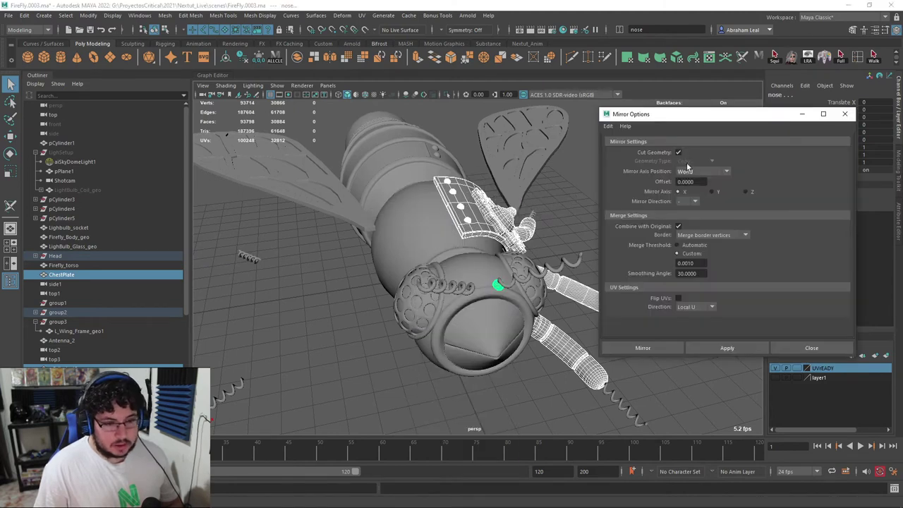
{"action": "left_click", "coordinate": [732, 350]}
{"action": "mouse_move", "coordinate": [431, 261]}
{"action": "left_mouse_down", "text": "alt"}
{"action": "mouse_move", "coordinate": [528, 192]}
{"action": "mouse_move", "coordinate": [439, 246]}
{"action": "left_mouse_up", "text": "alt"}
{"action": "left_click", "coordinate": [529, 191]}
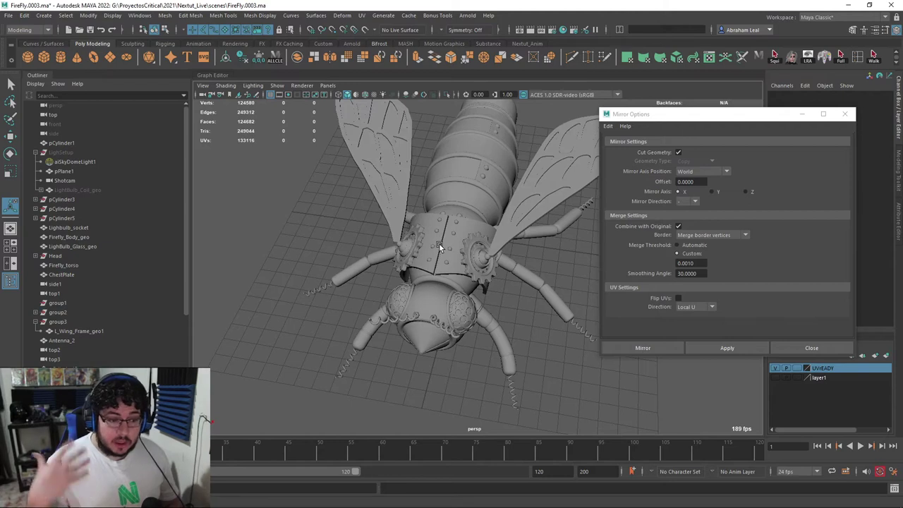
- Select the whole firefly and open its UVs in the UV Editor, keeping the model in view beside it
{"action": "scroll", "coordinate": [430, 259], "scroll_direction": "down", "scroll_amount": 7}
{"action": "middle_click_drag", "start_coordinate": [430, 259], "coordinate": [416, 256], "text": "alt"}
{"action": "left_click_drag", "start_coordinate": [519, 154], "coordinate": [395, 346]}
{"action": "left_click", "coordinate": [361, 15]}
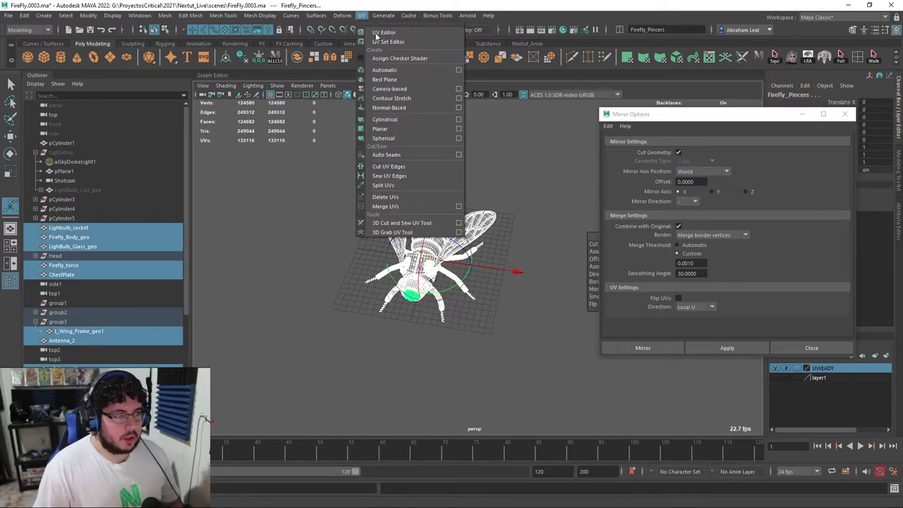
{"action": "left_click", "coordinate": [388, 34]}
{"action": "scroll", "coordinate": [342, 167], "scroll_direction": "down", "scroll_amount": 10}
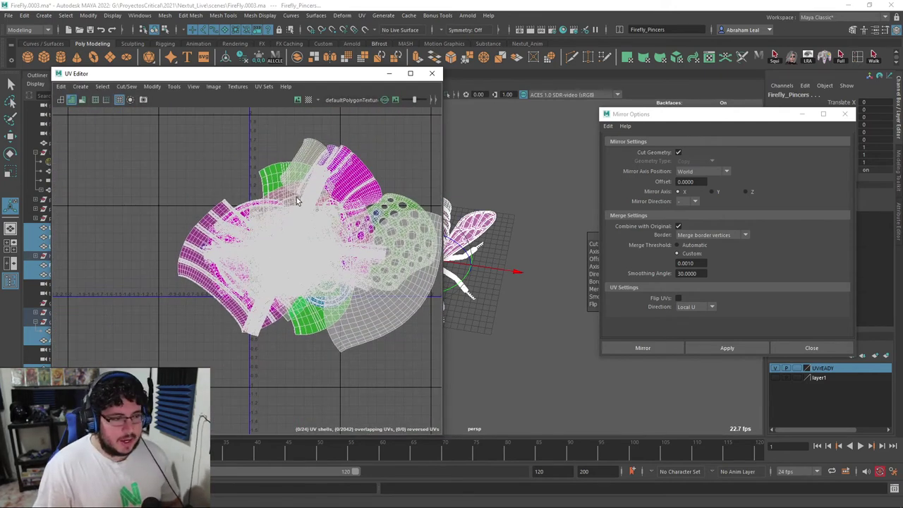
{"action": "scroll", "coordinate": [494, 184], "scroll_direction": "up", "scroll_amount": 2}
{"action": "left_click_drag", "start_coordinate": [322, 75], "coordinate": [252, 62]}
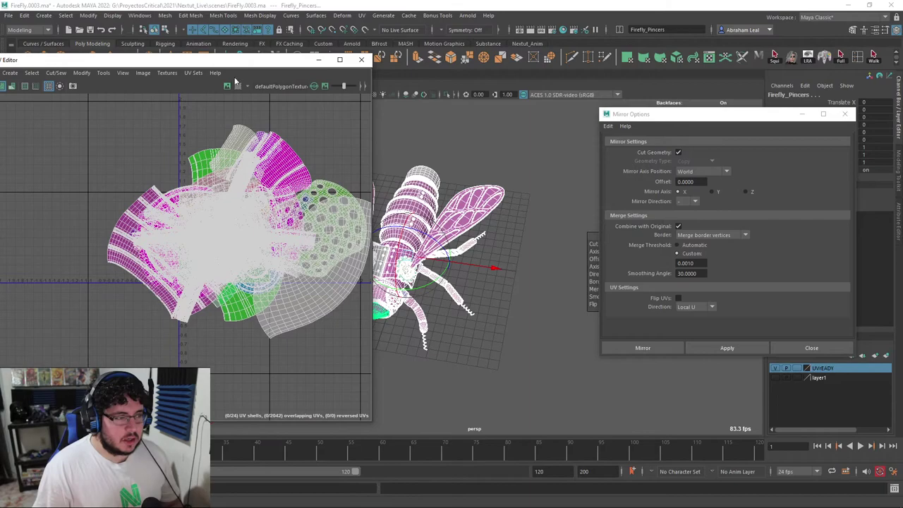
- Display the checker map and examine the pattern on the body, wings, chest plate and side gear
{"action": "scroll", "coordinate": [472, 231], "scroll_direction": "up", "scroll_amount": 2}
{"action": "middle_click_drag", "start_coordinate": [472, 231], "coordinate": [610, 232], "text": "alt"}
{"action": "scroll", "coordinate": [508, 261], "scroll_direction": "up", "scroll_amount": 3}
{"action": "left_click_drag", "start_coordinate": [508, 261], "coordinate": [542, 300], "text": "alt"}
{"action": "scroll", "coordinate": [501, 262], "scroll_direction": "down", "scroll_amount": 2}
{"action": "middle_click_drag", "start_coordinate": [498, 261], "coordinate": [548, 269], "text": "alt"}
{"action": "scroll", "coordinate": [548, 270], "scroll_direction": "down", "scroll_amount": 3}
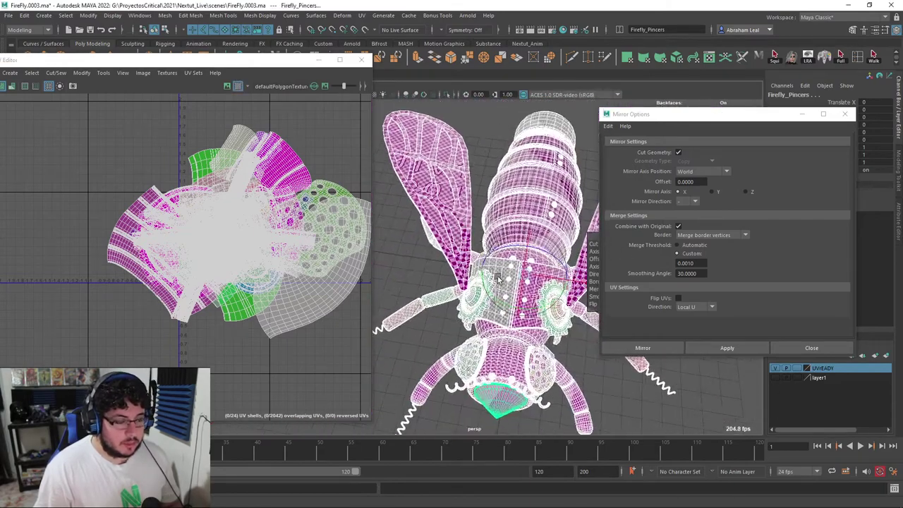
{"action": "left_click_drag", "start_coordinate": [508, 282], "coordinate": [468, 248], "text": "alt"}
{"action": "scroll", "coordinate": [468, 249], "scroll_direction": "up", "scroll_amount": 6}
{"action": "scroll", "coordinate": [467, 248], "scroll_direction": "down", "scroll_amount": 5}
{"action": "scroll", "coordinate": [468, 248], "scroll_direction": "up", "scroll_amount": 3}
{"action": "middle_click_drag", "start_coordinate": [467, 249], "coordinate": [422, 219], "text": "alt"}
{"action": "middle_click_drag", "start_coordinate": [508, 266], "coordinate": [468, 256], "text": "alt"}
{"action": "scroll", "coordinate": [468, 256], "scroll_direction": "down", "scroll_amount": 2}
{"action": "left_click_drag", "start_coordinate": [526, 291], "coordinate": [509, 264], "text": "alt"}
{"action": "middle_click_drag", "start_coordinate": [529, 226], "coordinate": [554, 346], "text": "alt"}
{"action": "right_click_drag", "start_coordinate": [553, 346], "coordinate": [720, 402], "text": "alt"}
{"action": "left_click_drag", "start_coordinate": [508, 283], "coordinate": [526, 279], "text": "alt"}
{"action": "middle_click_drag", "start_coordinate": [565, 339], "coordinate": [480, 212], "text": "alt"}
{"action": "right_click_drag", "start_coordinate": [479, 240], "coordinate": [462, 257], "text": "alt"}
{"action": "right_click", "coordinate": [461, 256]}
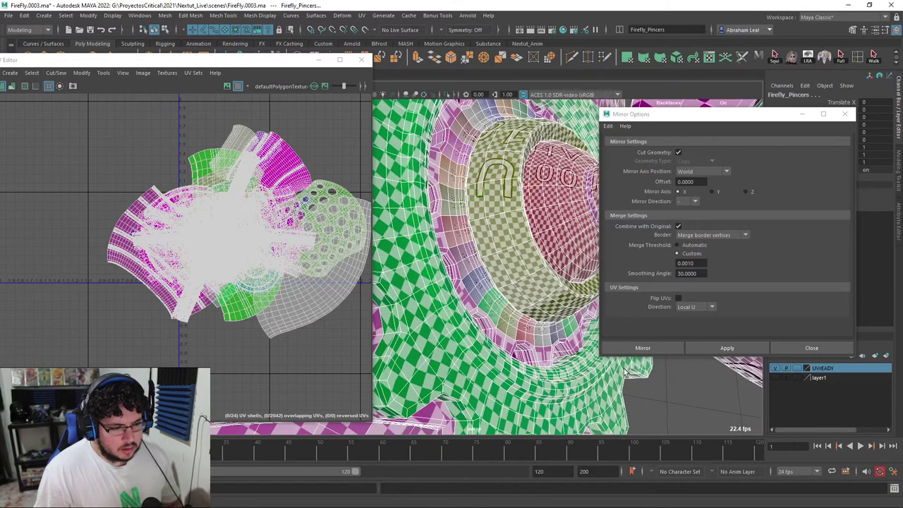
- Transfer the UVs from the toothed side gear to its inner ring with Transfer Attributes
{"action": "left_click", "coordinate": [613, 387]}
{"action": "left_click", "coordinate": [466, 281]}
{"action": "left_click", "coordinate": [446, 266]}
{"action": "left_click", "coordinate": [455, 262], "text": "shift"}
{"action": "left_click", "coordinate": [168, 15]}
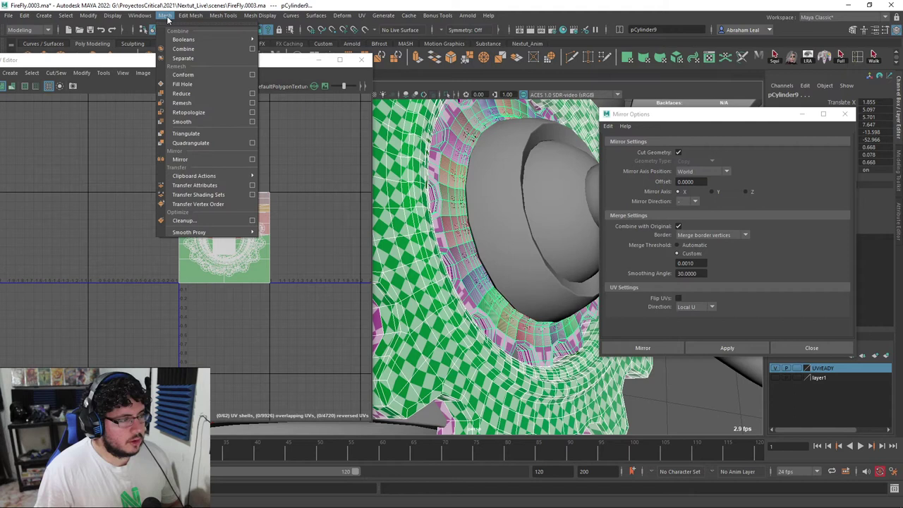
{"action": "left_click", "coordinate": [211, 189]}
{"action": "right_click_drag", "start_coordinate": [494, 233], "coordinate": [445, 229], "text": "alt"}
{"action": "mouse_move", "coordinate": [487, 229]}
{"action": "left_mouse_down", "text": "alt"}
{"action": "mouse_move", "coordinate": [430, 244]}
{"action": "mouse_move", "coordinate": [518, 231]}
{"action": "left_mouse_up", "text": "alt"}
{"action": "right_click_drag", "start_coordinate": [518, 231], "coordinate": [499, 253], "text": "alt"}
{"action": "left_click", "coordinate": [447, 299]}
{"action": "left_click_drag", "start_coordinate": [447, 299], "coordinate": [455, 265], "text": "alt"}
{"action": "right_click_drag", "start_coordinate": [455, 265], "coordinate": [515, 250], "text": "alt"}
{"action": "left_click", "coordinate": [495, 225]}
{"action": "key", "text": "Delete"}
{"action": "key", "text": "ctrl+z"}
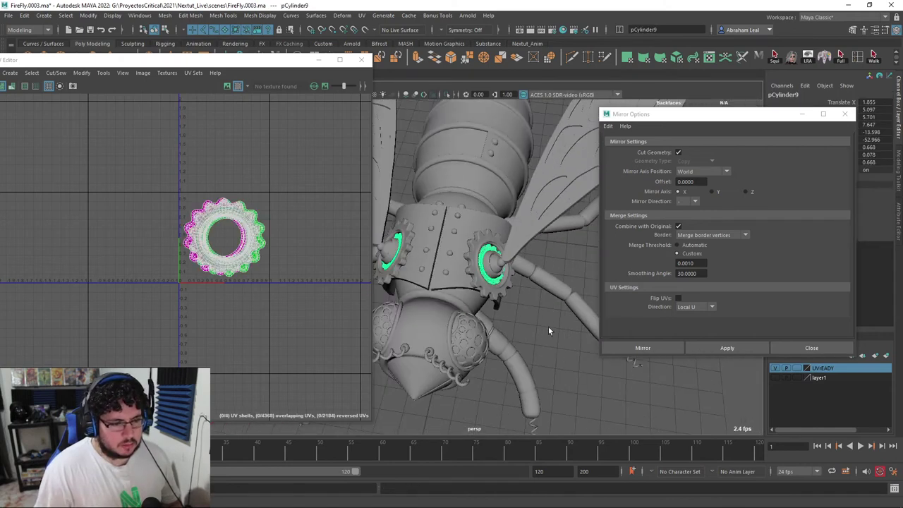
{"action": "left_click", "coordinate": [548, 327]}
{"action": "key", "text": "f"}
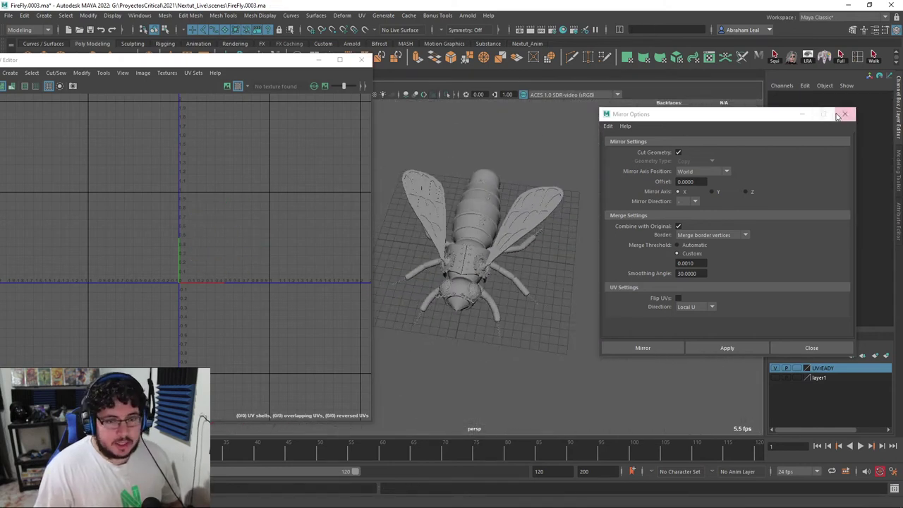
- Close the Mirror Options and the UV Editor, and delete the construction history of all the firefly's meshes
{"action": "left_click", "coordinate": [844, 113]}
{"action": "left_click_drag", "start_coordinate": [731, 151], "coordinate": [453, 111], "text": "alt"}
{"action": "left_click", "coordinate": [361, 59]}
{"action": "left_click_drag", "start_coordinate": [597, 143], "coordinate": [391, 403]}
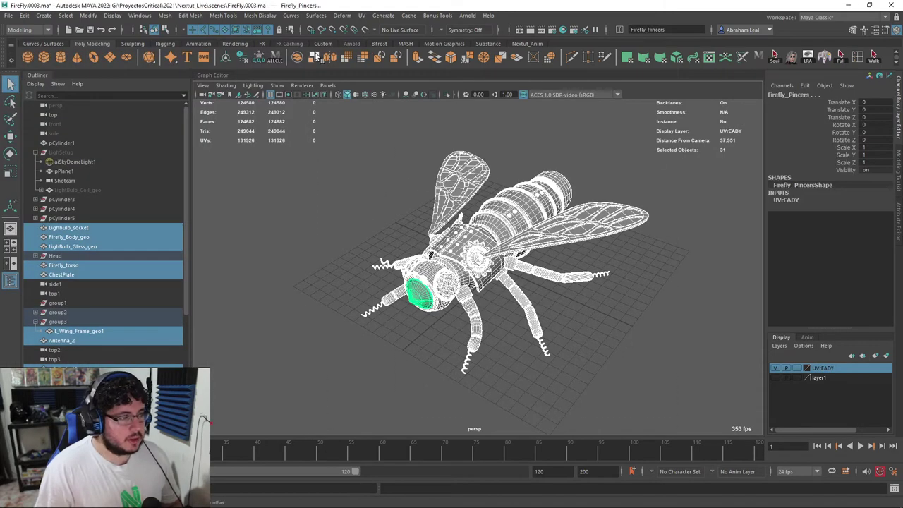
{"action": "left_click", "coordinate": [259, 59]}
{"action": "mouse_move", "coordinate": [453, 188]}
{"action": "left_mouse_down", "text": "alt"}
{"action": "mouse_move", "coordinate": [336, 185]}
{"action": "mouse_move", "coordinate": [505, 194]}
{"action": "mouse_move", "coordinate": [593, 213]}
{"action": "mouse_move", "coordinate": [556, 228]}
{"action": "mouse_move", "coordinate": [557, 289]}
{"action": "left_mouse_up", "text": "alt"}
{"action": "scroll", "coordinate": [336, 185], "scroll_direction": "up", "scroll_amount": 3}
{"action": "left_click", "coordinate": [588, 237]}
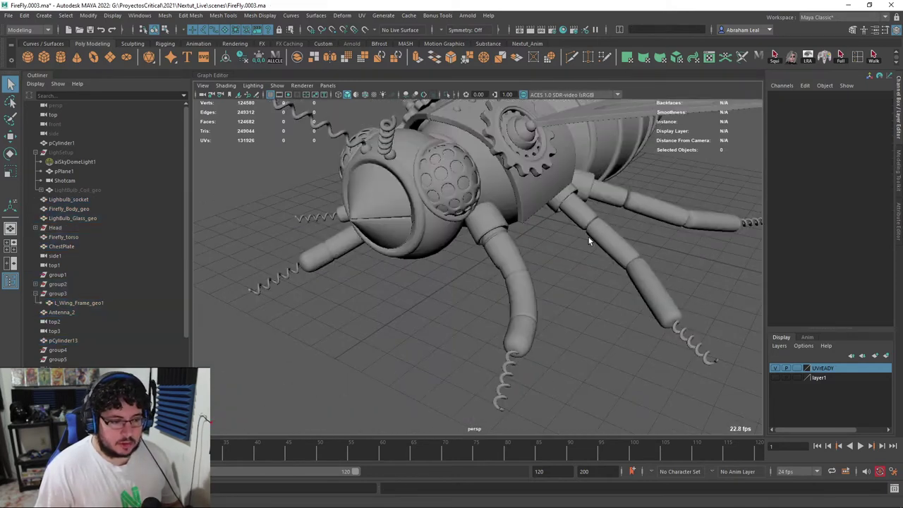
- Select the front legs' joints and segments together with their coiled springs
{"action": "left_click_drag", "start_coordinate": [518, 255], "coordinate": [510, 213], "text": "alt"}
{"action": "left_click", "coordinate": [466, 210]}
{"action": "left_click", "coordinate": [478, 230], "text": "shift"}
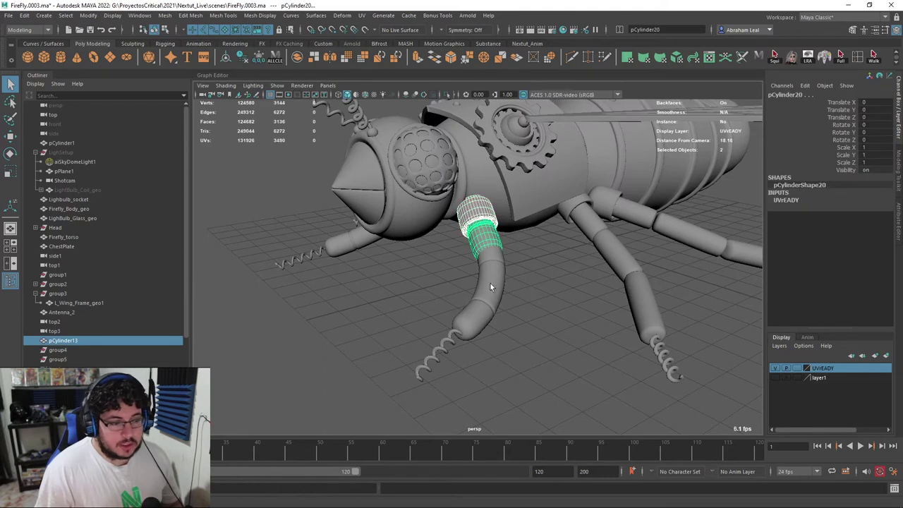
{"action": "left_click", "coordinate": [492, 274], "text": "shift"}
{"action": "left_click", "coordinate": [449, 340], "text": "shift"}
{"action": "left_click_drag", "start_coordinate": [449, 341], "coordinate": [540, 334], "text": "alt"}
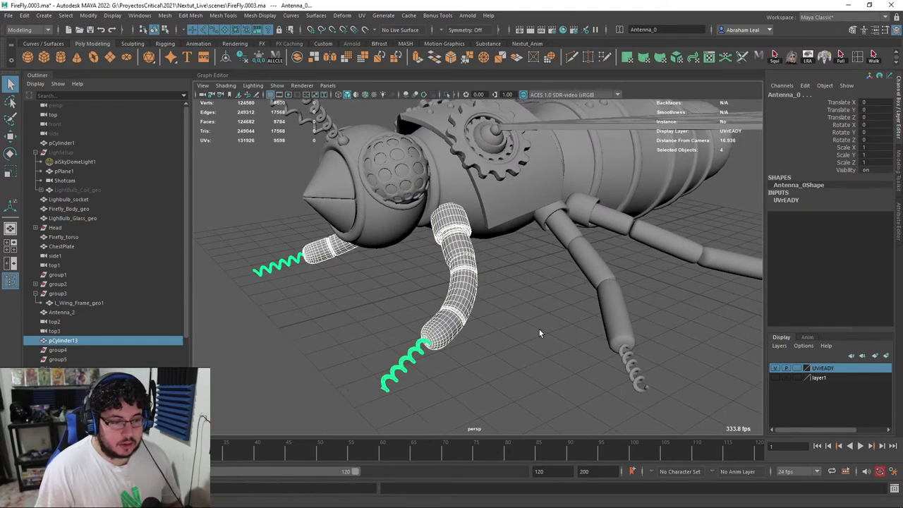
- Add the middle and rear legs' joints, segments and coiled springs to the selection
{"action": "left_click", "coordinate": [550, 221], "text": "shift"}
{"action": "left_click", "coordinate": [568, 245], "text": "shift"}
{"action": "left_click", "coordinate": [588, 209], "text": "shift"}
{"action": "left_click", "coordinate": [655, 242], "text": "shift"}
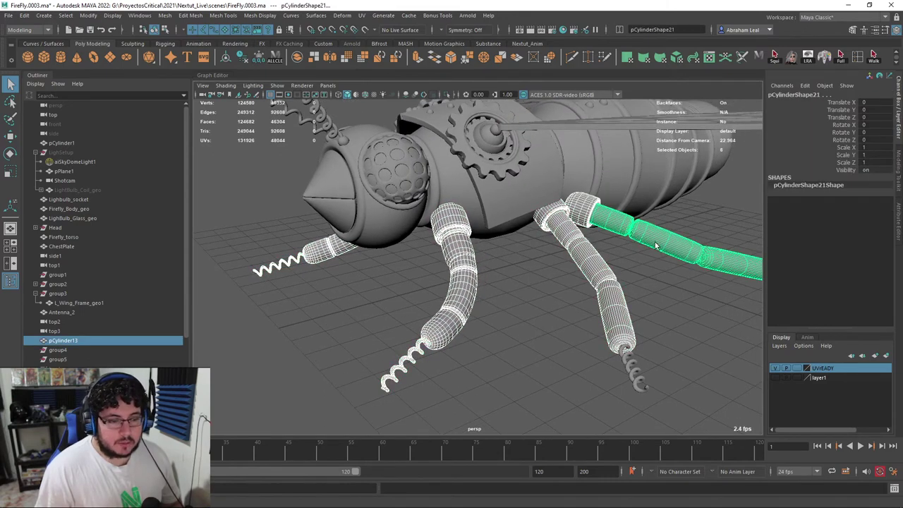
{"action": "scroll", "coordinate": [629, 283], "scroll_direction": "down", "scroll_amount": 5}
{"action": "mouse_move", "coordinate": [629, 283]}
{"action": "left_mouse_down", "text": "alt"}
{"action": "mouse_move", "coordinate": [642, 256]}
{"action": "mouse_move", "coordinate": [620, 274]}
{"action": "left_mouse_up", "text": "alt"}
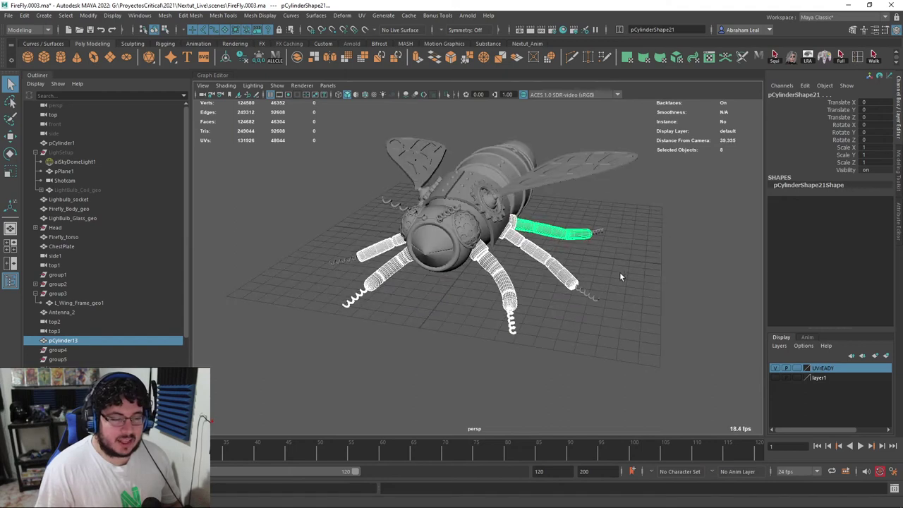
{"action": "left_click", "coordinate": [599, 236], "text": "shift"}
{"action": "left_click", "coordinate": [593, 301], "text": "shift"}
{"action": "left_click_drag", "start_coordinate": [595, 302], "coordinate": [557, 246], "text": "alt"}
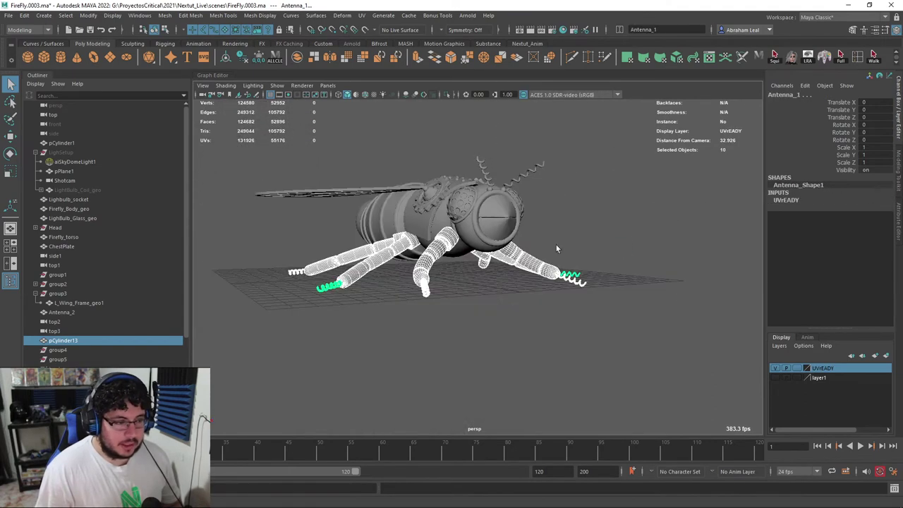
- Combine the selected leg pieces into one mesh and name it Firefly_Legs
{"action": "left_click", "coordinate": [297, 57]}
{"action": "double_click", "coordinate": [807, 95]}
{"action": "key", "text": "Caps_Lock"}
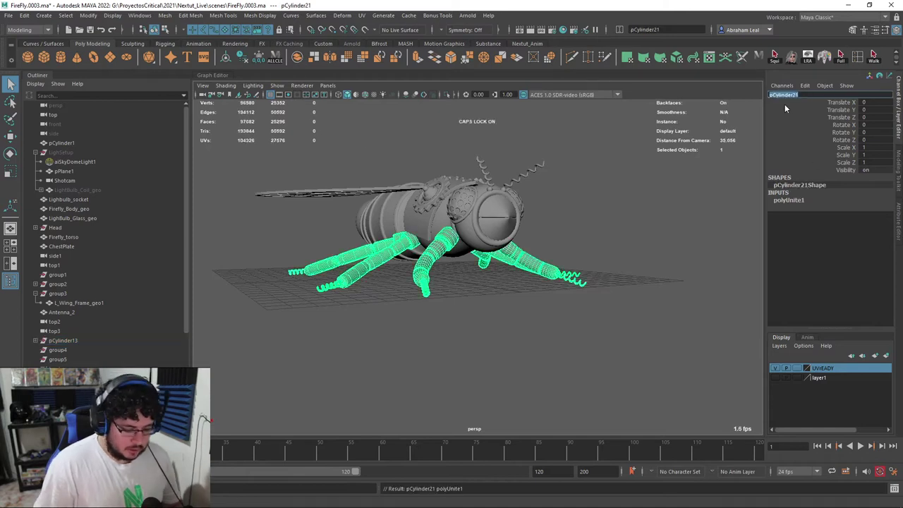
{"action": "type", "text": "Firefly_Legs"}
{"action": "key", "text": "Return"}
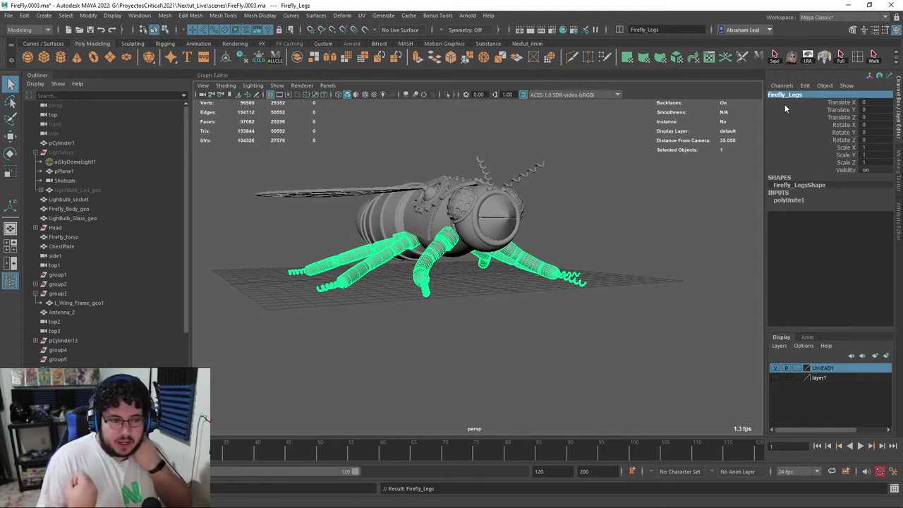
- Select all the firefly's meshes and combine them into a single mesh
{"action": "scroll", "coordinate": [513, 254], "scroll_direction": "down", "scroll_amount": 5}
{"action": "left_click_drag", "start_coordinate": [547, 260], "coordinate": [487, 258], "text": "alt"}
{"action": "scroll", "coordinate": [451, 260], "scroll_direction": "up", "scroll_amount": 4}
{"action": "left_click_drag", "start_coordinate": [614, 144], "coordinate": [350, 345]}
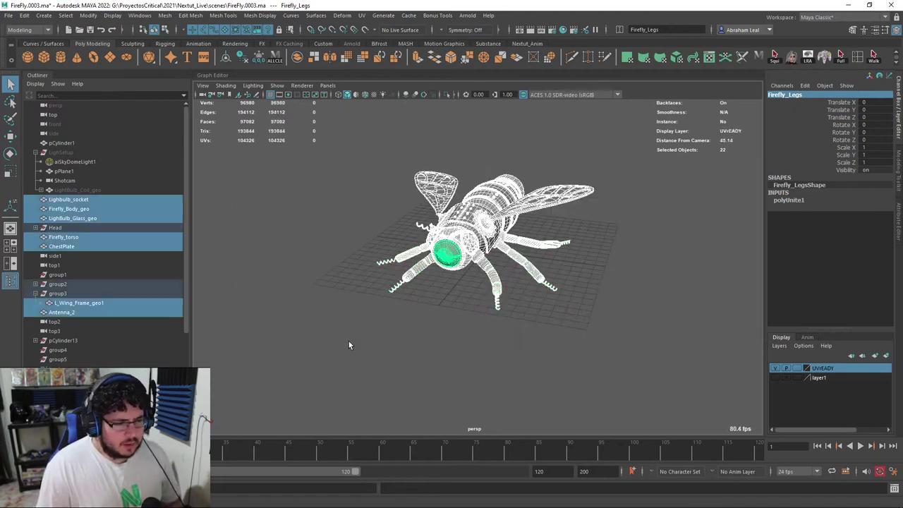
{"action": "left_click_drag", "start_coordinate": [621, 139], "coordinate": [354, 329]}
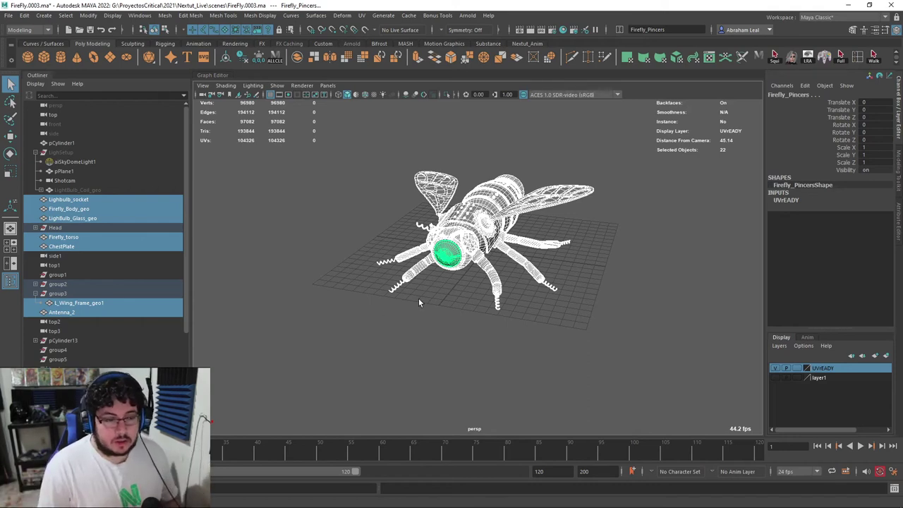
{"action": "left_click_drag", "start_coordinate": [417, 286], "coordinate": [474, 293], "text": "alt"}
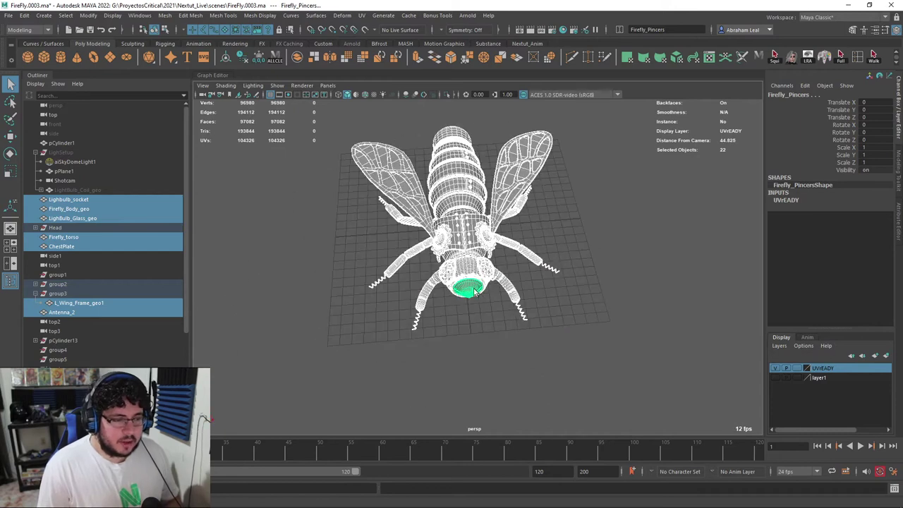
{"action": "left_click_drag", "start_coordinate": [558, 186], "coordinate": [496, 229], "text": "alt"}
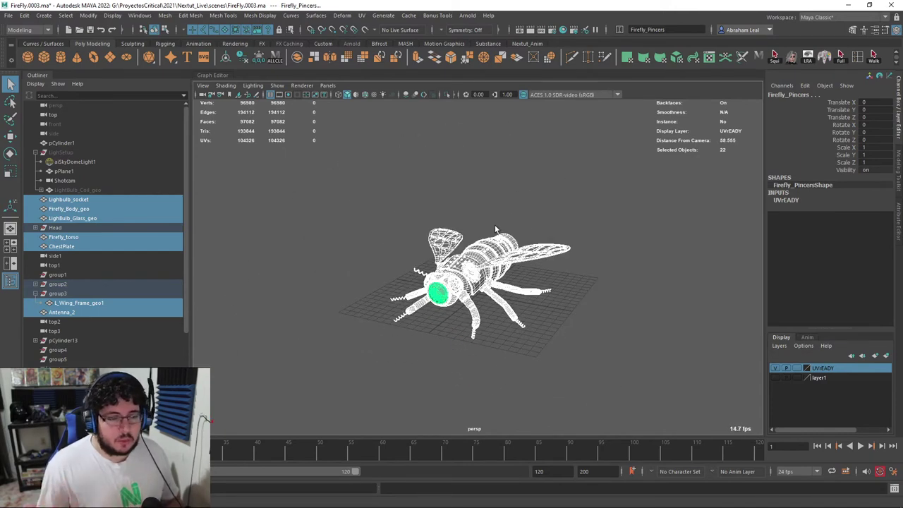
{"action": "left_click_drag", "start_coordinate": [480, 243], "coordinate": [558, 261], "text": "alt"}
{"action": "right_click_drag", "start_coordinate": [558, 261], "coordinate": [600, 194], "text": "alt"}
{"action": "left_click_drag", "start_coordinate": [677, 185], "coordinate": [625, 178], "text": "alt"}
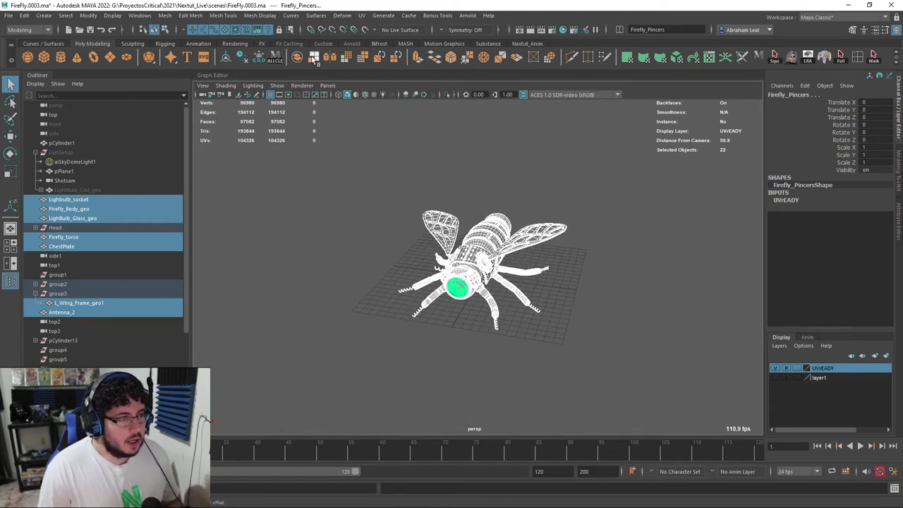
{"action": "left_click_drag", "start_coordinate": [396, 258], "coordinate": [432, 274], "text": "alt"}
{"action": "left_click", "coordinate": [425, 276]}
{"action": "left_click", "coordinate": [464, 257]}
{"action": "right_click_drag", "start_coordinate": [465, 257], "coordinate": [597, 249], "text": "alt"}
{"action": "left_click", "coordinate": [597, 247]}
{"action": "left_click", "coordinate": [508, 242]}
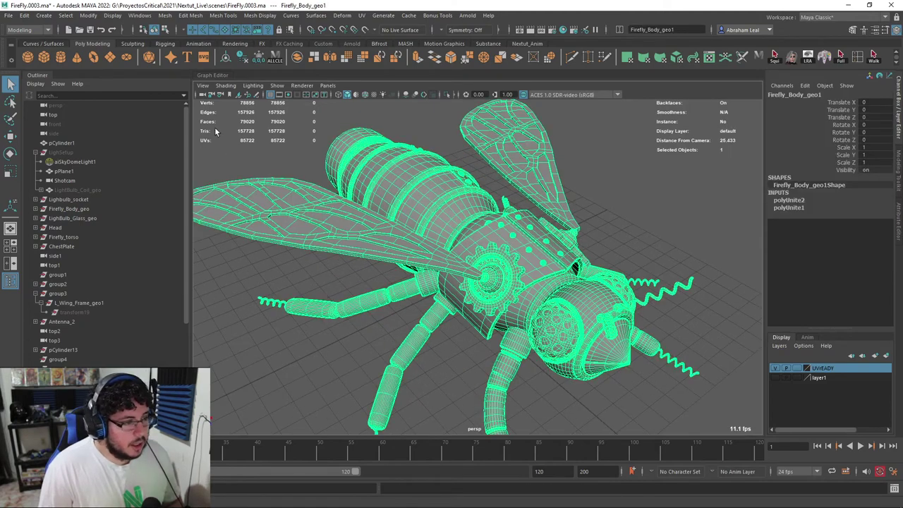
- Smooth the faces of both wing frames on the combined mesh with one division
{"action": "left_click_drag", "start_coordinate": [319, 192], "coordinate": [542, 265], "text": "alt"}
{"action": "left_click", "coordinate": [654, 217]}
{"action": "right_click_drag", "start_coordinate": [655, 217], "coordinate": [690, 215], "text": "alt"}
{"action": "left_click_drag", "start_coordinate": [690, 215], "coordinate": [571, 201], "text": "alt"}
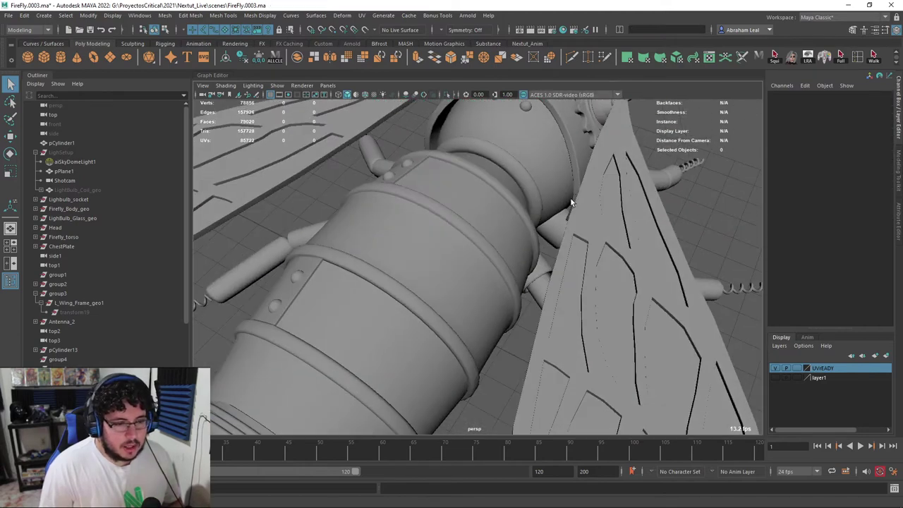
{"action": "left_click", "coordinate": [583, 197]}
{"action": "key", "text": "F11"}
{"action": "double_click", "coordinate": [590, 202]}
{"action": "right_click_drag", "start_coordinate": [439, 175], "coordinate": [410, 194], "text": "alt"}
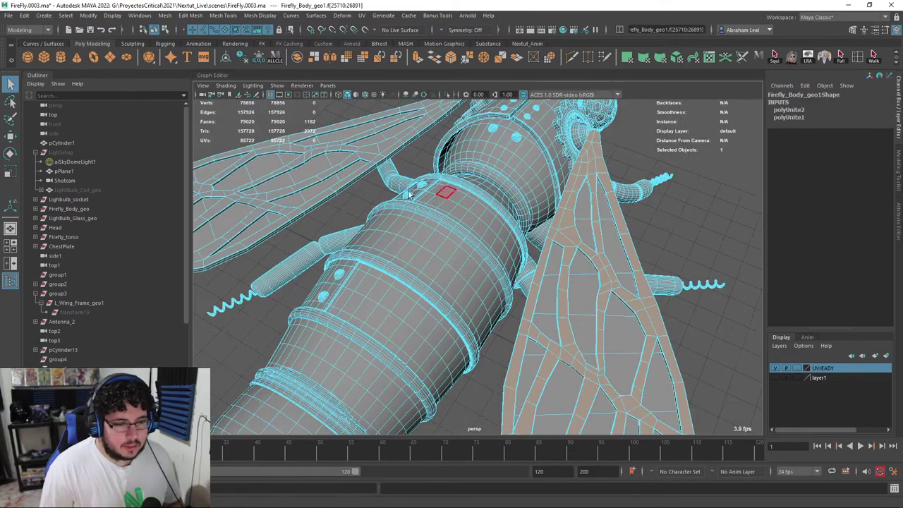
{"action": "left_click_drag", "start_coordinate": [409, 195], "coordinate": [429, 245], "text": "alt"}
{"action": "double_click", "coordinate": [402, 189], "text": "shift"}
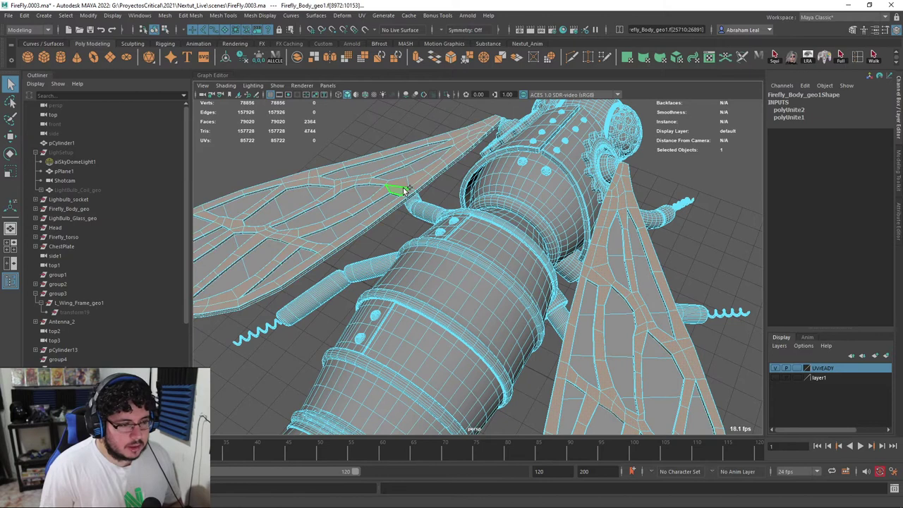
{"action": "left_click", "coordinate": [169, 16]}
{"action": "left_click", "coordinate": [202, 122]}
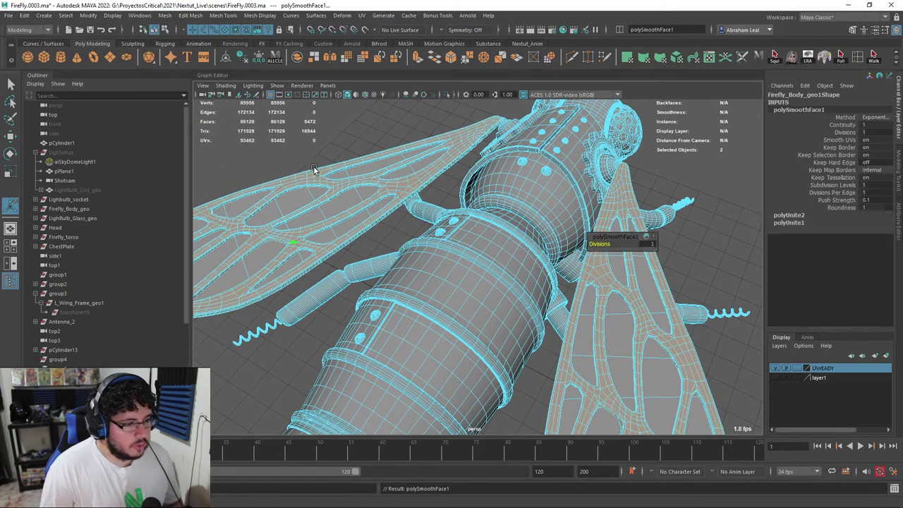
{"action": "key", "text": "q"}
{"action": "key", "text": "F8"}
{"action": "left_click", "coordinate": [682, 147]}
- Select the whole combined firefly mesh and open the UV Editor for it
{"action": "right_click_drag", "start_coordinate": [682, 147], "coordinate": [619, 196], "text": "alt"}
{"action": "left_click_drag", "start_coordinate": [619, 195], "coordinate": [460, 161], "text": "alt"}
{"action": "right_click_drag", "start_coordinate": [460, 161], "coordinate": [511, 220], "text": "alt"}
{"action": "scroll", "coordinate": [490, 220], "scroll_direction": "down", "scroll_amount": 4}
{"action": "mouse_move", "coordinate": [511, 221]}
{"action": "left_mouse_down", "text": "alt"}
{"action": "mouse_move", "coordinate": [470, 228]}
{"action": "mouse_move", "coordinate": [516, 215]}
{"action": "left_mouse_up", "text": "alt"}
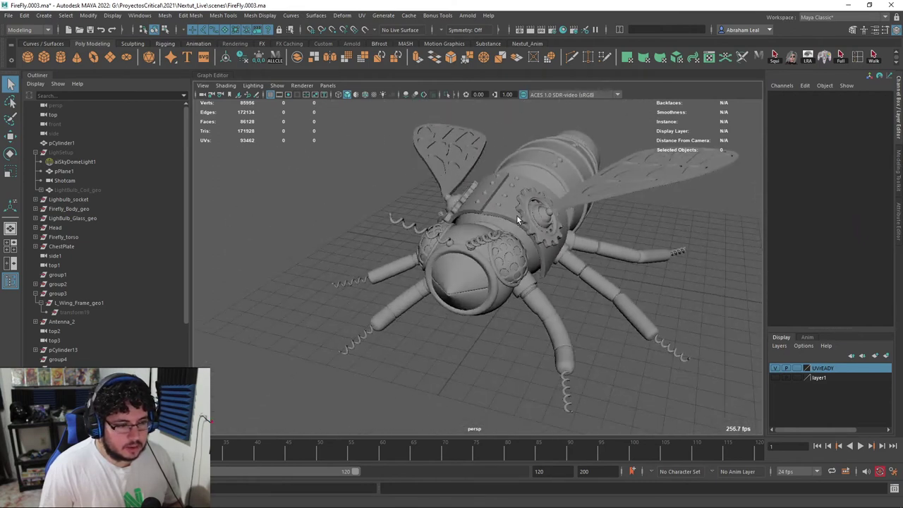
{"action": "right_click_drag", "start_coordinate": [516, 214], "coordinate": [446, 192], "text": "alt"}
{"action": "left_click_drag", "start_coordinate": [621, 157], "coordinate": [346, 344]}
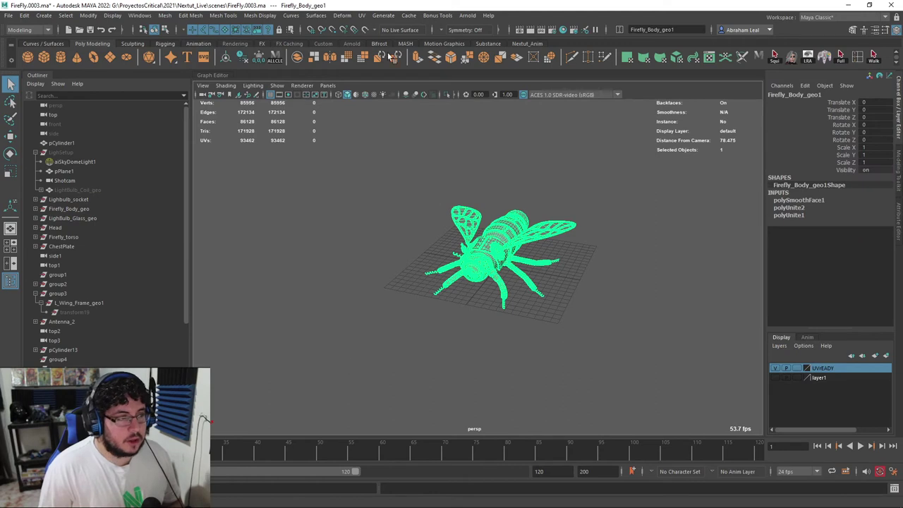
{"action": "left_click", "coordinate": [361, 15]}
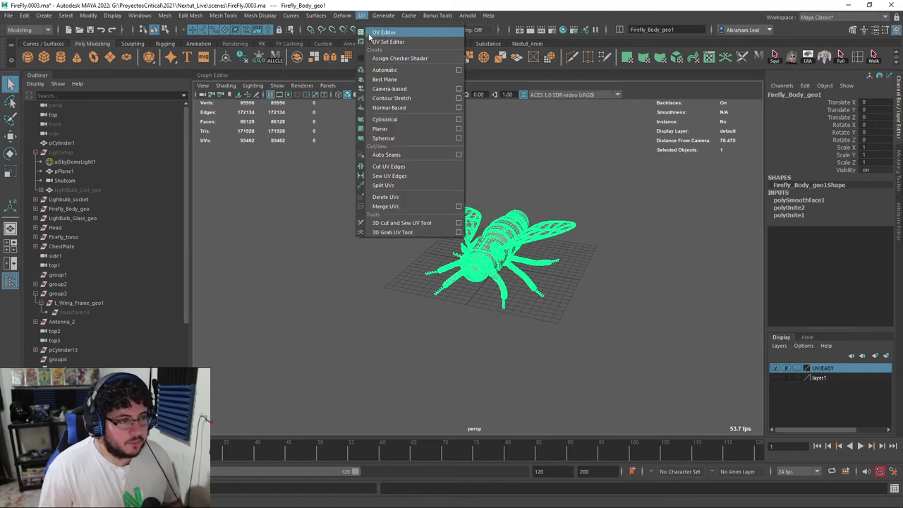
{"action": "left_click", "coordinate": [381, 33]}
- Try to unfold all of the firefly's UVs without fixing its non-manifold geometry
{"action": "key", "text": "F9"}
{"action": "left_click_drag", "start_coordinate": [339, 325], "coordinate": [105, 138]}
{"action": "left_click_drag", "start_coordinate": [111, 62], "coordinate": [179, 51]}
{"action": "left_click", "coordinate": [150, 62]}
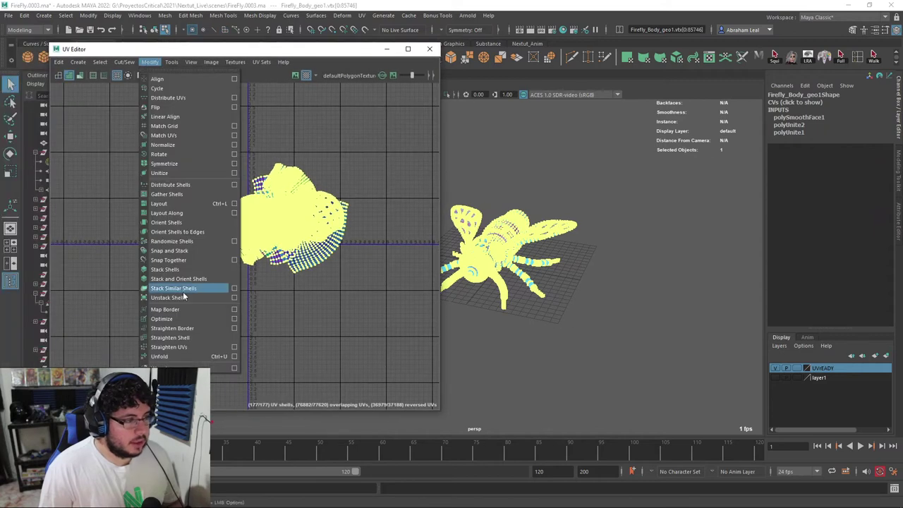
{"action": "left_click", "coordinate": [181, 355]}
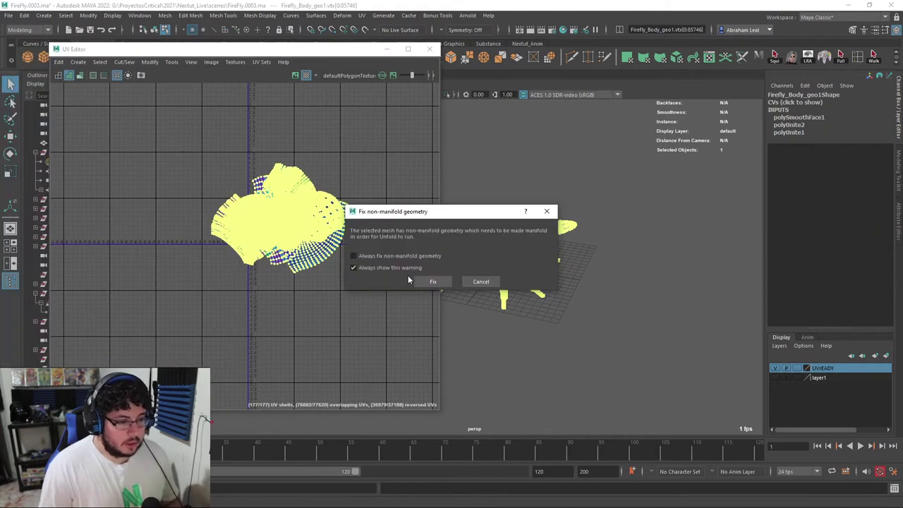
{"action": "left_click", "coordinate": [543, 213]}
- Return the firefly to object mode, put the UV Editor away, and reselect the whole mesh
{"action": "right_click_drag", "start_coordinate": [512, 225], "coordinate": [547, 204]}
{"action": "left_click", "coordinate": [546, 201]}
{"action": "scroll", "coordinate": [499, 234], "scroll_direction": "up", "scroll_amount": 3}
{"action": "left_click", "coordinate": [498, 234]}
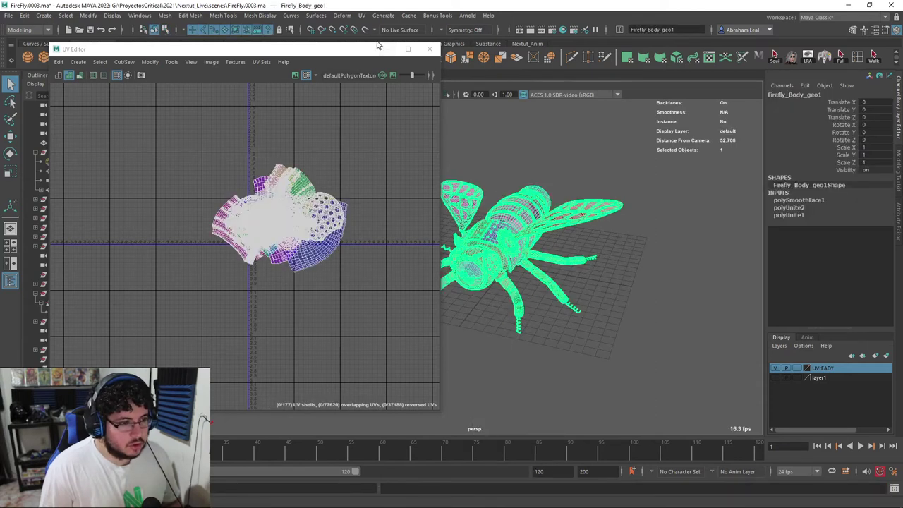
{"action": "left_click", "coordinate": [387, 50]}
{"action": "scroll", "coordinate": [437, 191], "scroll_direction": "up", "scroll_amount": 3}
{"action": "left_click_drag", "start_coordinate": [434, 187], "coordinate": [466, 234], "text": "alt"}
{"action": "left_click", "coordinate": [436, 196]}
{"action": "left_click", "coordinate": [449, 186]}
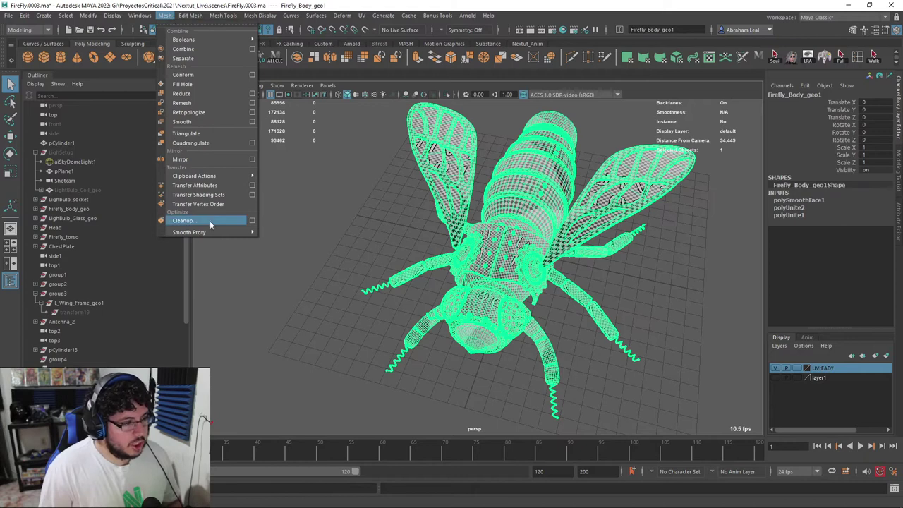
- Check the firefly for faces with more than 4 sides using Cleanup set to select matching polygons, and switch to wireframe display
{"action": "left_click", "coordinate": [253, 222]}
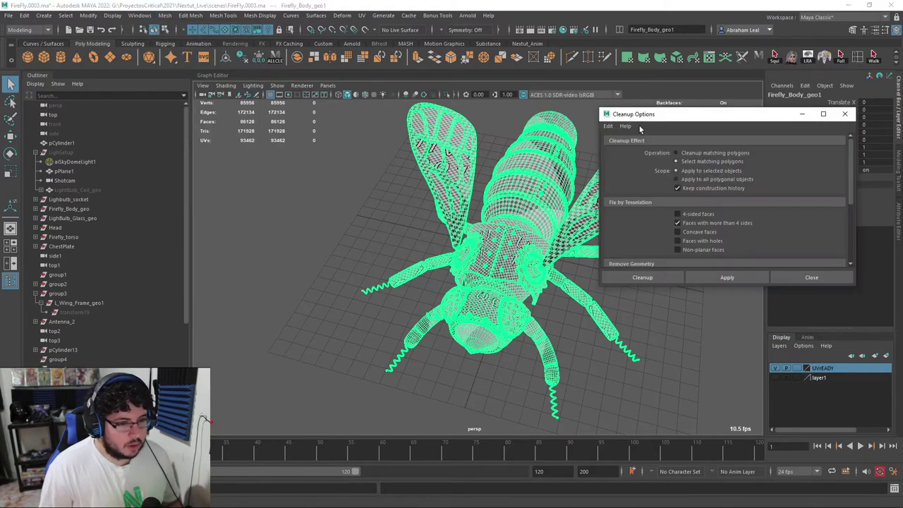
{"action": "left_click_drag", "start_coordinate": [667, 107], "coordinate": [628, 94]}
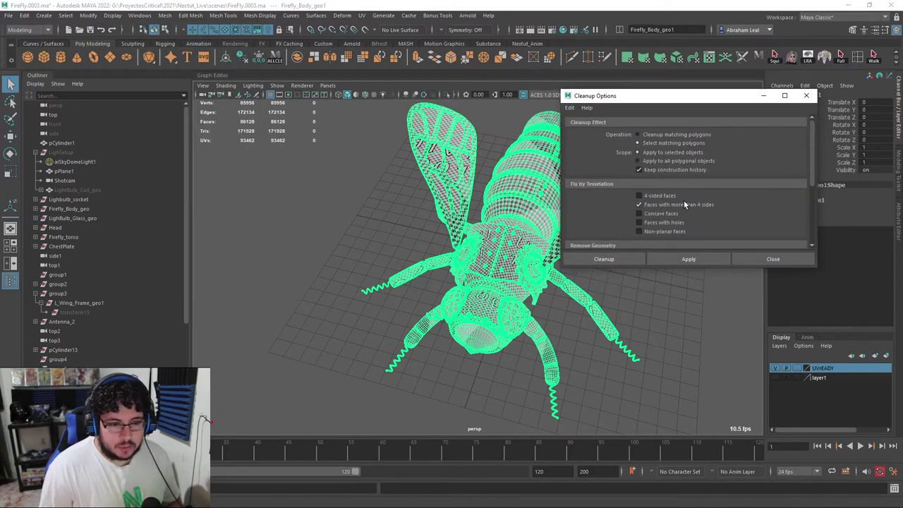
{"action": "left_click", "coordinate": [676, 260]}
{"action": "mouse_move", "coordinate": [546, 252]}
{"action": "left_mouse_down", "text": "alt"}
{"action": "mouse_move", "coordinate": [248, 223]}
{"action": "mouse_move", "coordinate": [297, 212]}
{"action": "mouse_move", "coordinate": [408, 159]}
{"action": "mouse_move", "coordinate": [438, 190]}
{"action": "mouse_move", "coordinate": [475, 183]}
{"action": "mouse_move", "coordinate": [454, 177]}
{"action": "mouse_move", "coordinate": [540, 256]}
{"action": "left_mouse_up", "text": "alt"}
{"action": "key", "text": "4"}
{"action": "left_click", "coordinate": [548, 261]}
{"action": "left_click", "coordinate": [708, 259]}
{"action": "left_click_drag", "start_coordinate": [557, 311], "coordinate": [628, 350], "text": "alt"}
{"action": "left_click", "coordinate": [522, 293]}
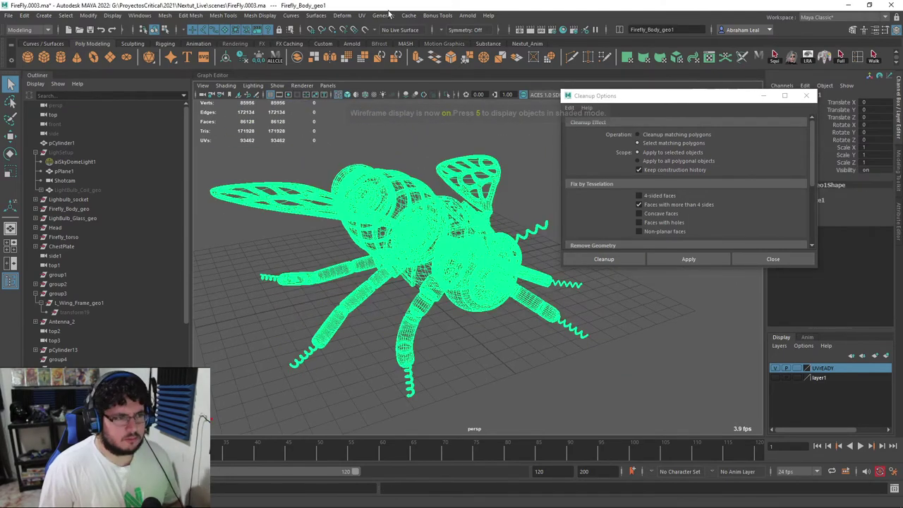
- Select all the firefly's faces in the UV Editor and unfold them, with non-manifold geometry always fixed
{"action": "left_click", "coordinate": [363, 15]}
{"action": "left_click", "coordinate": [385, 32]}
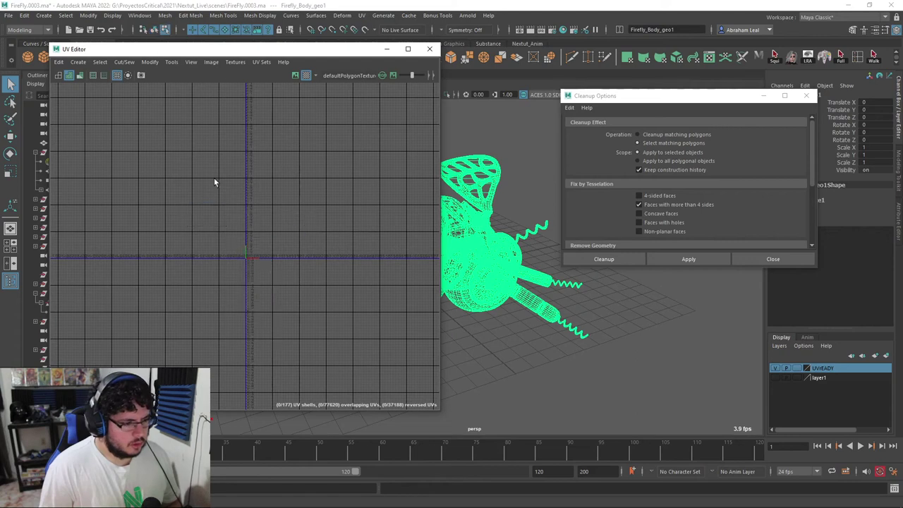
{"action": "key", "text": "F11"}
{"action": "scroll", "coordinate": [323, 274], "scroll_direction": "up", "scroll_amount": 3}
{"action": "left_click_drag", "start_coordinate": [359, 166], "coordinate": [146, 320]}
{"action": "key", "text": "1"}
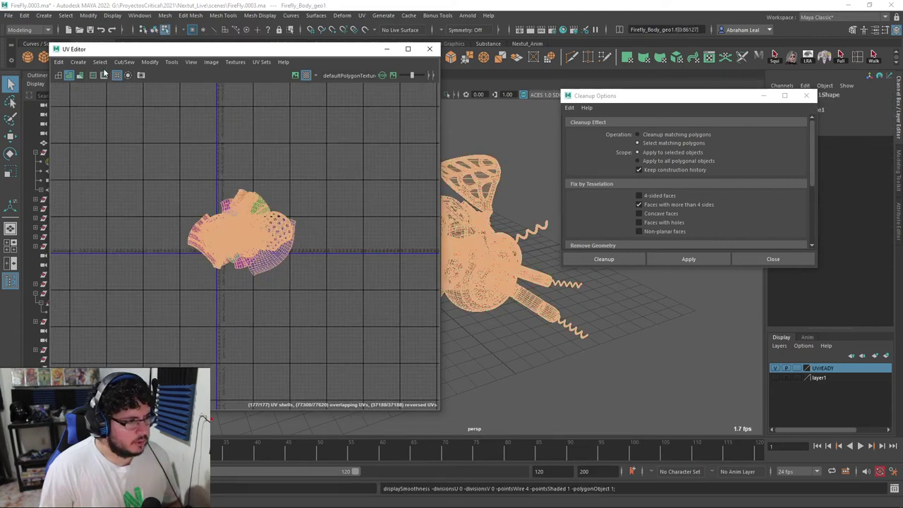
{"action": "left_click", "coordinate": [154, 62]}
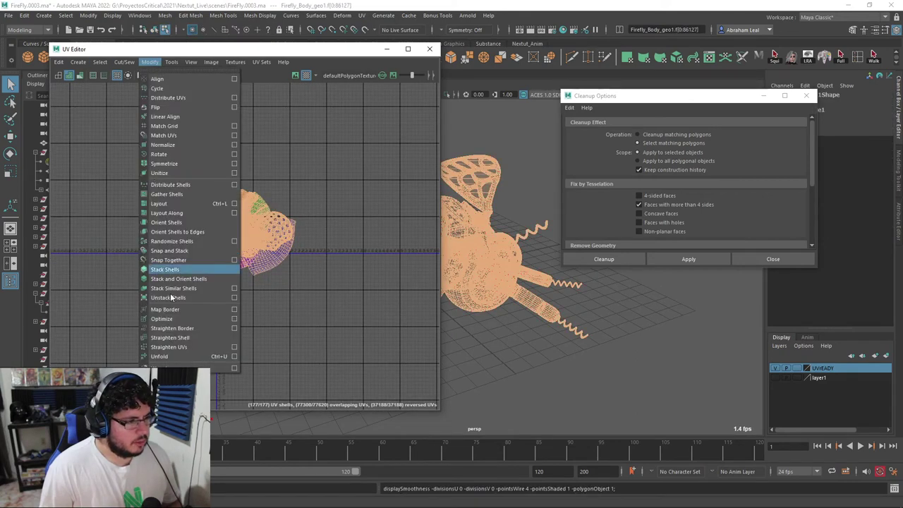
{"action": "left_click", "coordinate": [167, 356]}
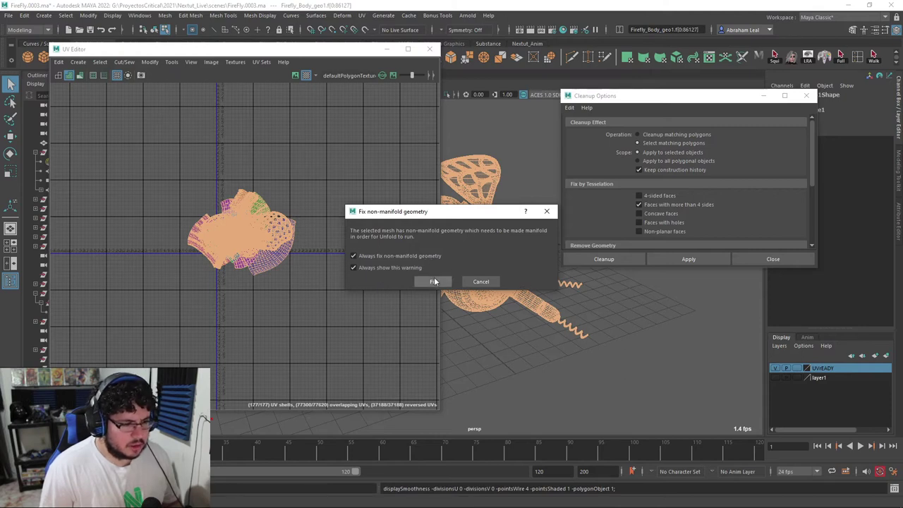
{"action": "left_click", "coordinate": [434, 281]}
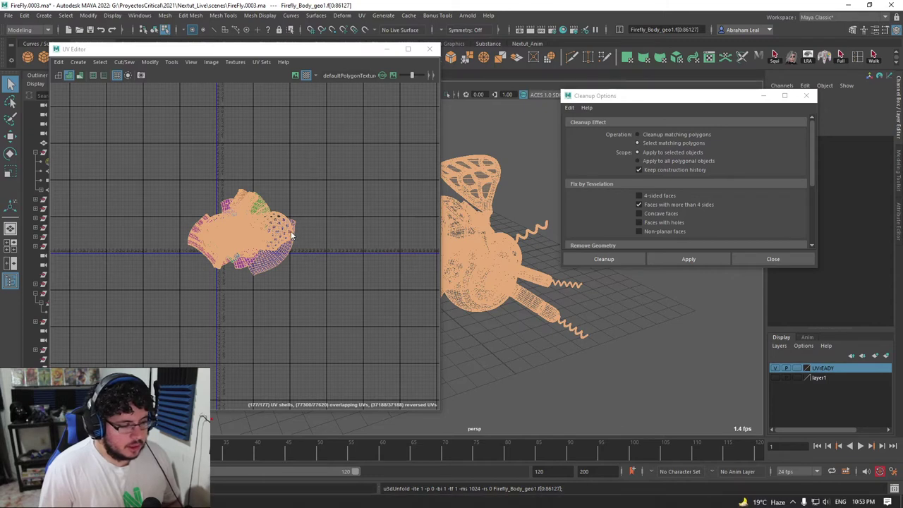
- Examine the unfolded UV shells, return the firefly to object mode, and display it shaded with textures
{"action": "scroll", "coordinate": [296, 224], "scroll_direction": "up", "scroll_amount": 7}
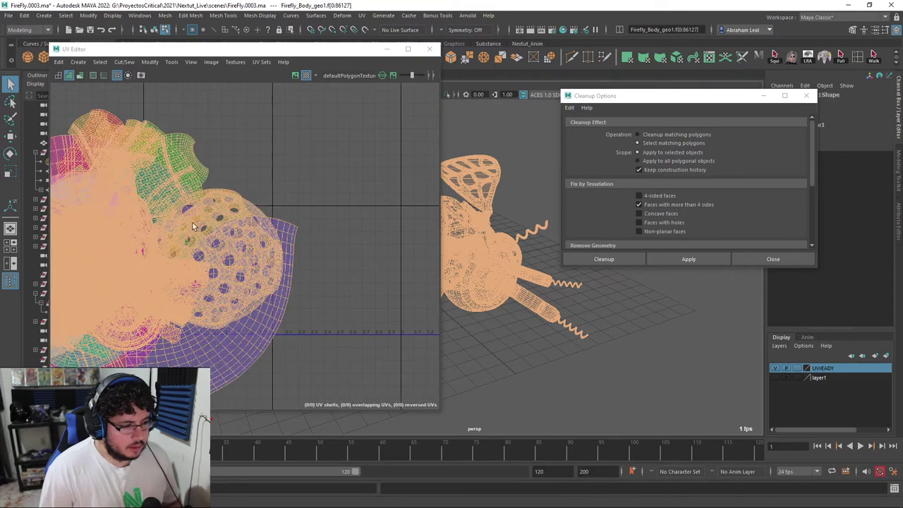
{"action": "middle_click_drag", "start_coordinate": [177, 222], "coordinate": [290, 274], "text": "alt"}
{"action": "scroll", "coordinate": [290, 275], "scroll_direction": "up", "scroll_amount": 3}
{"action": "scroll", "coordinate": [250, 254], "scroll_direction": "up", "scroll_amount": 2}
{"action": "scroll", "coordinate": [251, 254], "scroll_direction": "down", "scroll_amount": 3}
{"action": "middle_click_drag", "start_coordinate": [450, 213], "coordinate": [532, 200], "text": "alt"}
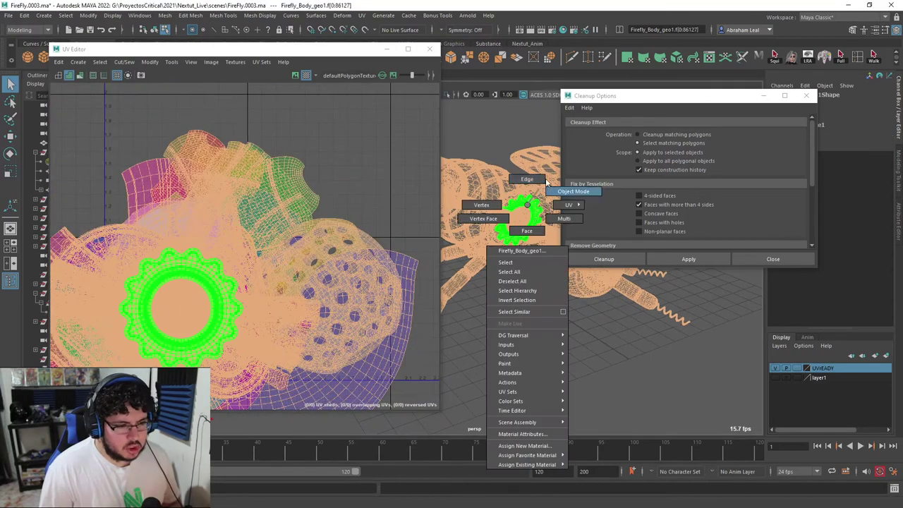
{"action": "right_click_drag", "start_coordinate": [531, 199], "coordinate": [499, 157]}
{"action": "key", "text": "6"}
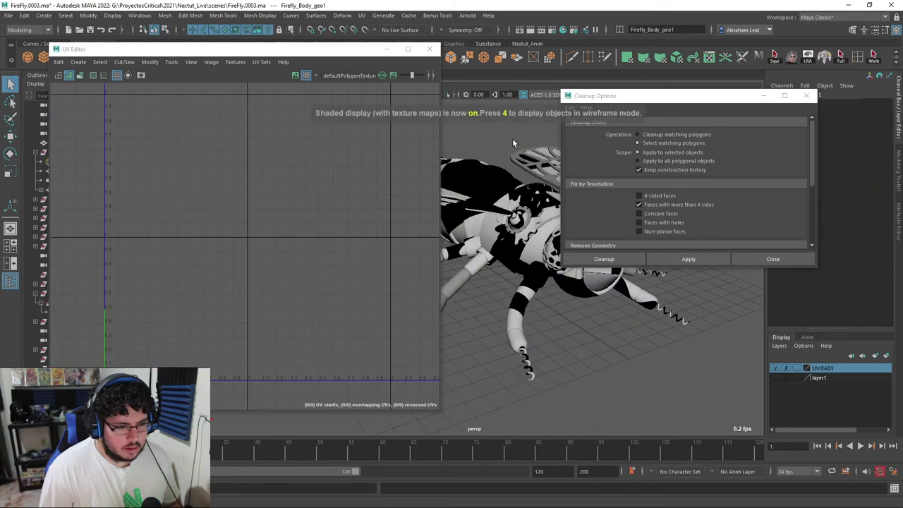
- Put the UV Editor away and inspect the shaded firefly up to the end of its body
{"action": "left_click", "coordinate": [492, 243]}
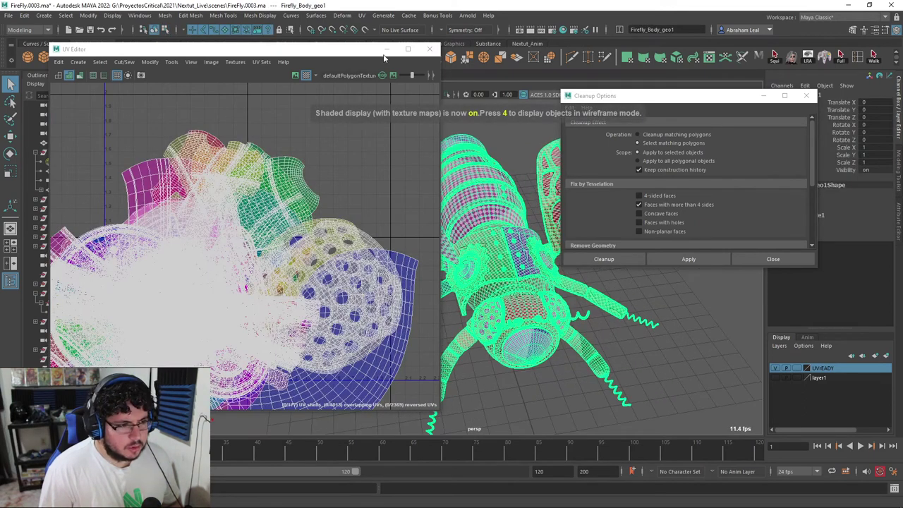
{"action": "left_click", "coordinate": [386, 50]}
{"action": "left_click", "coordinate": [383, 137]}
{"action": "left_click_drag", "start_coordinate": [437, 194], "coordinate": [454, 292], "text": "alt"}
{"action": "left_click", "coordinate": [479, 235]}
{"action": "left_click", "coordinate": [279, 175]}
{"action": "scroll", "coordinate": [505, 258], "scroll_direction": "up", "scroll_amount": 4}
{"action": "left_click", "coordinate": [419, 282]}
- Select the faces of the large rounded end piece and its rim in wireframe, and try to move them down slightly
{"action": "right_click", "coordinate": [432, 240]}
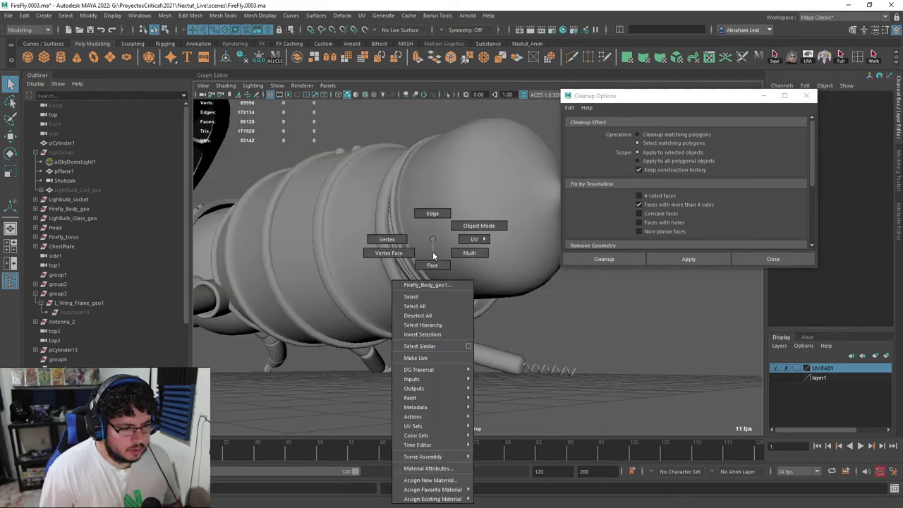
{"action": "right_click_drag", "start_coordinate": [433, 251], "coordinate": [433, 253]}
{"action": "double_click", "coordinate": [433, 252]}
{"action": "double_click", "coordinate": [412, 266]}
{"action": "key", "text": "4"}
{"action": "double_click", "coordinate": [436, 232], "text": "shift"}
{"action": "key", "text": "6"}
{"action": "key", "text": "4"}
{"action": "left_click_drag", "start_coordinate": [454, 252], "coordinate": [428, 169], "text": "alt"}
{"action": "key", "text": "w"}
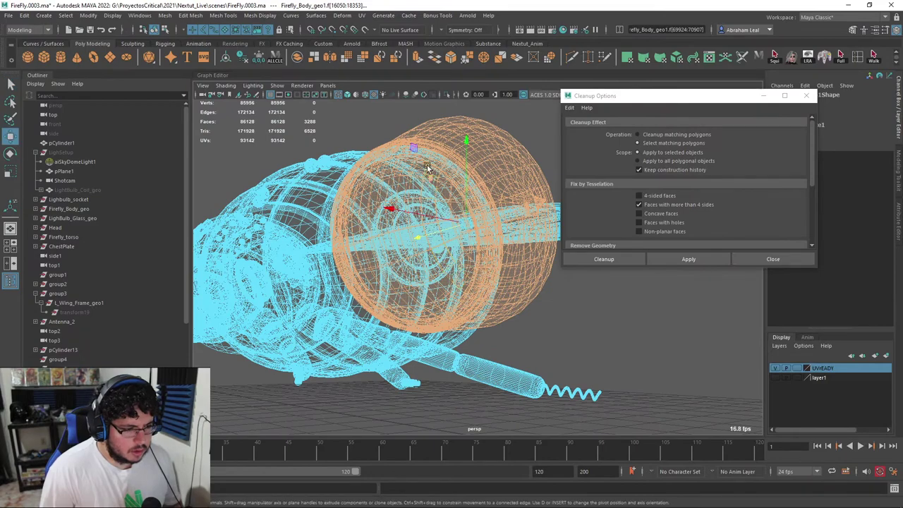
{"action": "left_click_drag", "start_coordinate": [466, 145], "coordinate": [466, 165]}
{"action": "key", "text": "ctrl+z"}
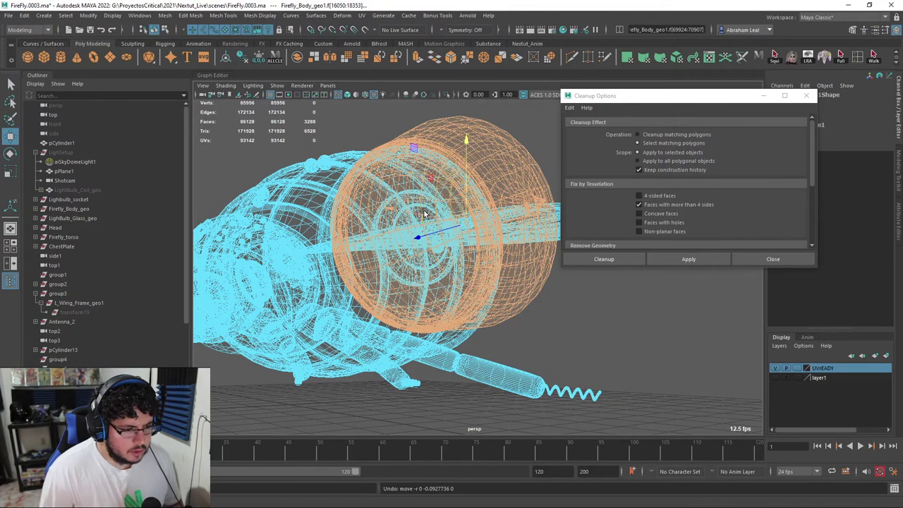
- Add the small round parts and the neighbouring shell inside the body to the face selection
{"action": "right_click_drag", "start_coordinate": [428, 243], "coordinate": [457, 333], "text": "alt"}
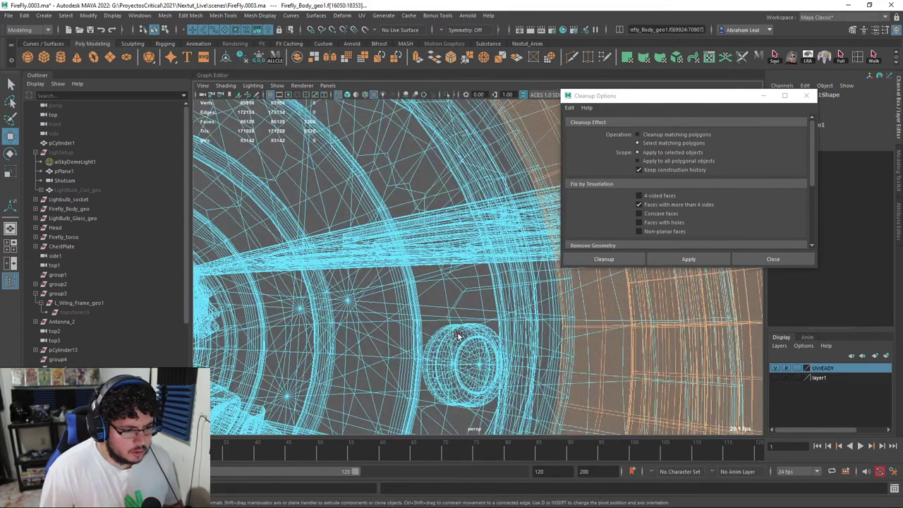
{"action": "double_click", "coordinate": [459, 335], "text": "shift"}
{"action": "double_click", "coordinate": [454, 312], "text": "shift"}
{"action": "left_click_drag", "start_coordinate": [454, 312], "coordinate": [428, 270], "text": "alt"}
{"action": "double_click", "coordinate": [424, 268], "text": "shift"}
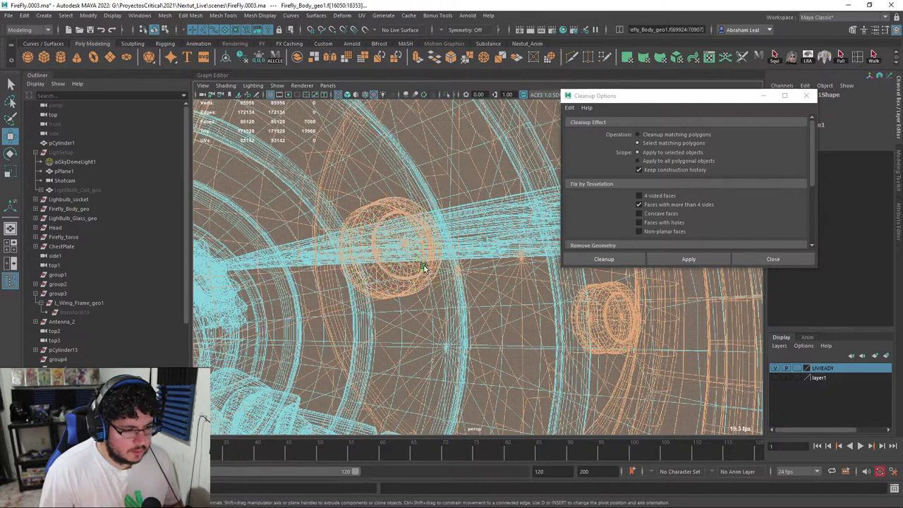
{"action": "key", "text": "6"}
{"action": "right_click_drag", "start_coordinate": [425, 268], "coordinate": [367, 226], "text": "alt"}
{"action": "mouse_move", "coordinate": [424, 226]}
{"action": "left_mouse_down", "text": "alt"}
{"action": "mouse_move", "coordinate": [508, 205]}
{"action": "mouse_move", "coordinate": [535, 154]}
{"action": "mouse_move", "coordinate": [521, 174]}
{"action": "left_mouse_up", "text": "alt"}
- Return to object mode with the whole firefly mesh selected, undoing the last changes
{"action": "key", "text": "w"}
{"action": "left_click", "coordinate": [492, 134]}
{"action": "right_click_drag", "start_coordinate": [492, 134], "coordinate": [464, 189], "text": "alt"}
{"action": "left_click_drag", "start_coordinate": [463, 189], "coordinate": [471, 290], "text": "alt"}
{"action": "mouse_move", "coordinate": [471, 290]}
{"action": "right_mouse_down"}
{"action": "mouse_move", "coordinate": [523, 241]}
{"action": "mouse_move", "coordinate": [474, 288]}
{"action": "right_mouse_up"}
{"action": "left_click", "coordinate": [477, 271]}
{"action": "left_click_drag", "start_coordinate": [475, 286], "coordinate": [490, 264], "text": "alt"}
{"action": "left_click", "coordinate": [375, 96]}
{"action": "left_click", "coordinate": [379, 137]}
{"action": "left_click", "coordinate": [488, 267]}
{"action": "middle_click_drag", "start_coordinate": [489, 265], "coordinate": [363, 205], "text": "alt"}
{"action": "left_click_drag", "start_coordinate": [363, 205], "coordinate": [409, 218], "text": "alt"}
{"action": "left_click", "coordinate": [405, 163]}
{"action": "key", "text": "ctrl+z"}
{"action": "key", "text": "ctrl+z"}
{"action": "key", "text": "ctrl+z"}
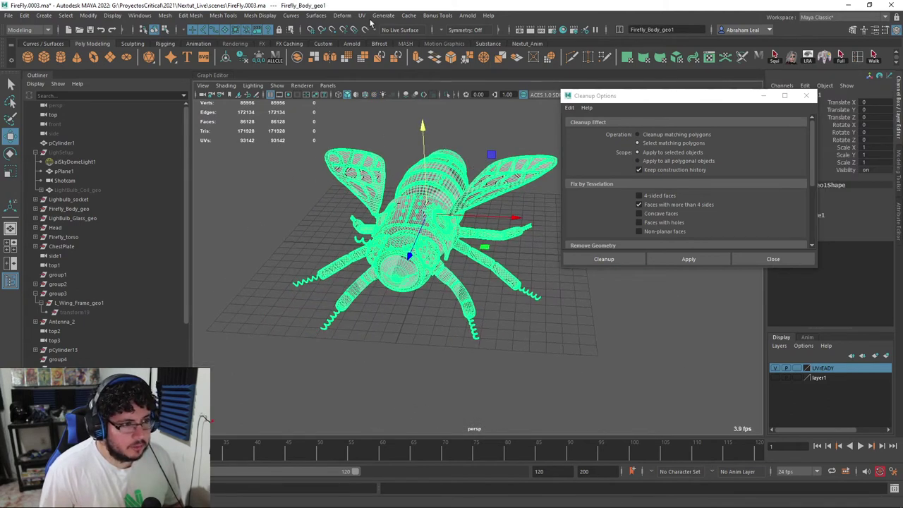
- Reopen the UV Editor for the firefly and switch it to UV shell selection
{"action": "left_click", "coordinate": [361, 14]}
{"action": "left_click", "coordinate": [374, 32]}
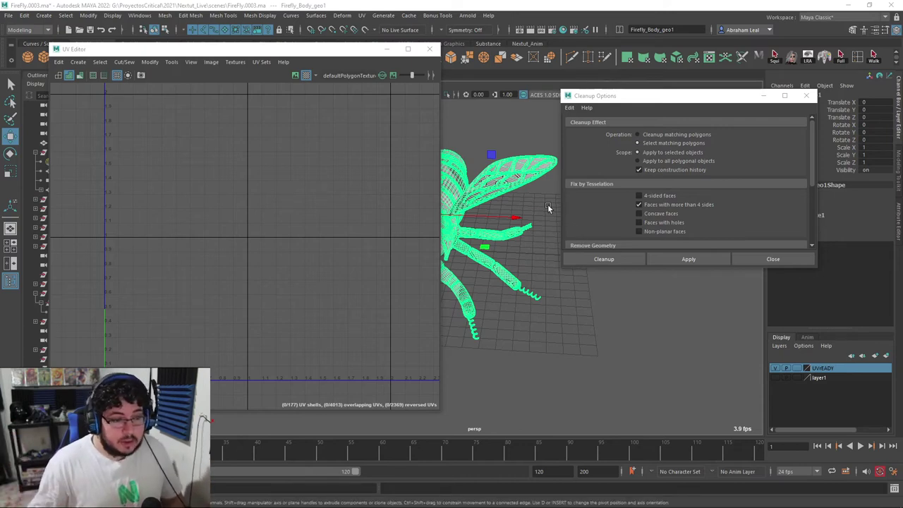
{"action": "scroll", "coordinate": [288, 229], "scroll_direction": "down", "scroll_amount": 1}
{"action": "scroll", "coordinate": [241, 220], "scroll_direction": "down", "scroll_amount": 3}
{"action": "middle_click_drag", "start_coordinate": [241, 220], "coordinate": [267, 268], "text": "alt"}
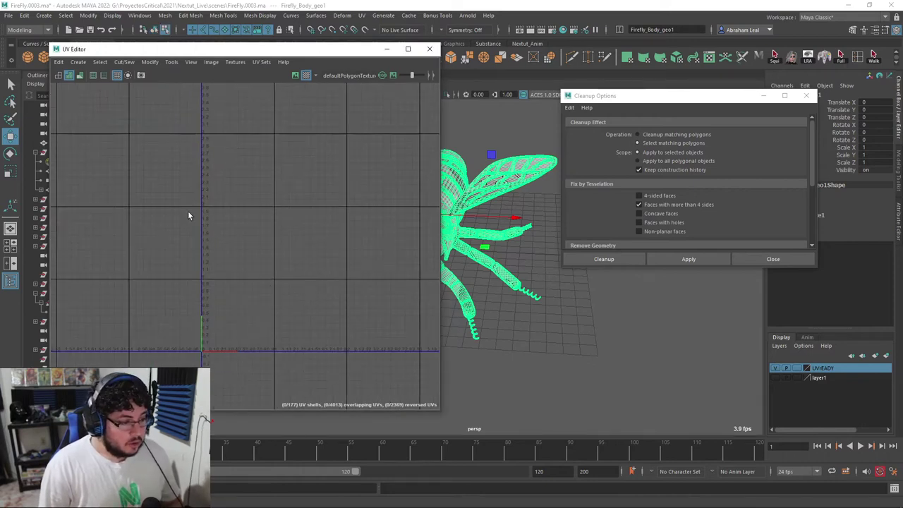
{"action": "right_click_drag", "start_coordinate": [188, 214], "coordinate": [221, 259]}
{"action": "scroll", "coordinate": [223, 260], "scroll_direction": "down", "scroll_amount": 1}
{"action": "middle_click_drag", "start_coordinate": [223, 260], "coordinate": [237, 209], "text": "alt"}
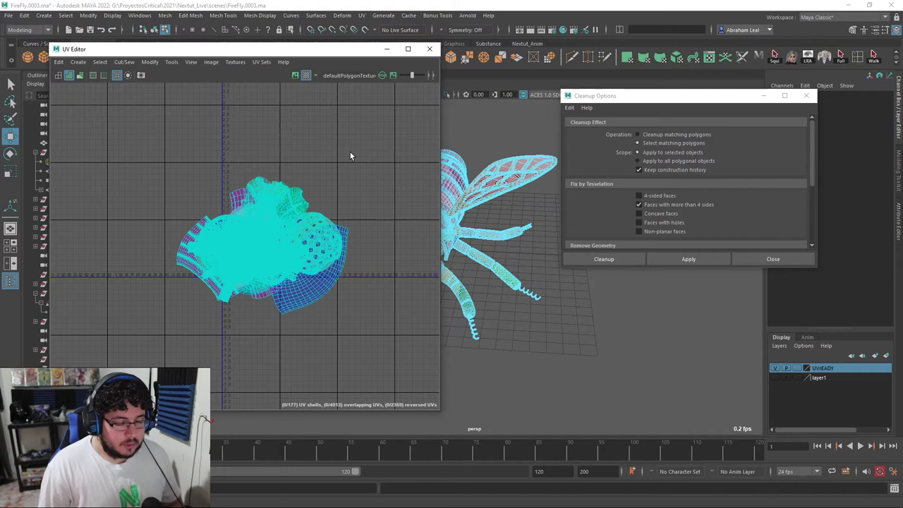
- Open the Layout UVs options, reset them to their defaults, and set Shell Pre-Rotation to Vertical
{"action": "left_click", "coordinate": [149, 61]}
{"action": "left_click", "coordinate": [234, 203]}
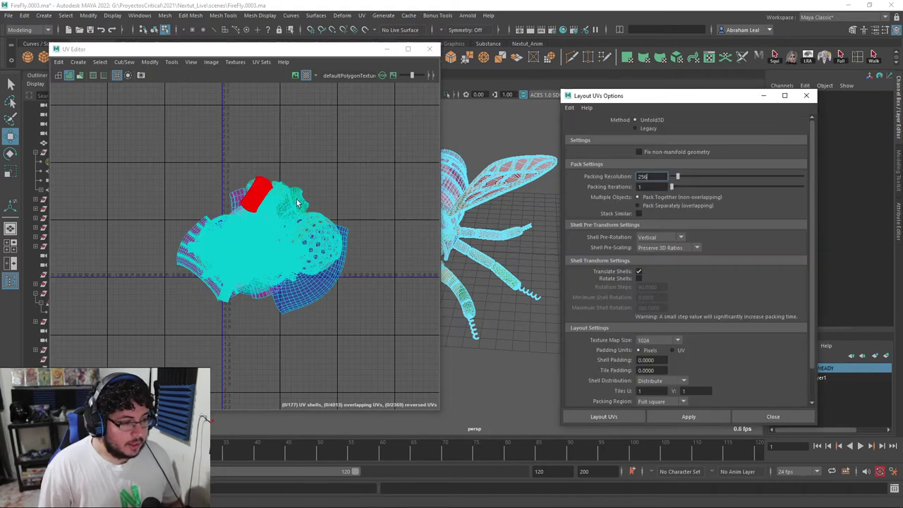
{"action": "left_click_drag", "start_coordinate": [664, 96], "coordinate": [578, 78]}
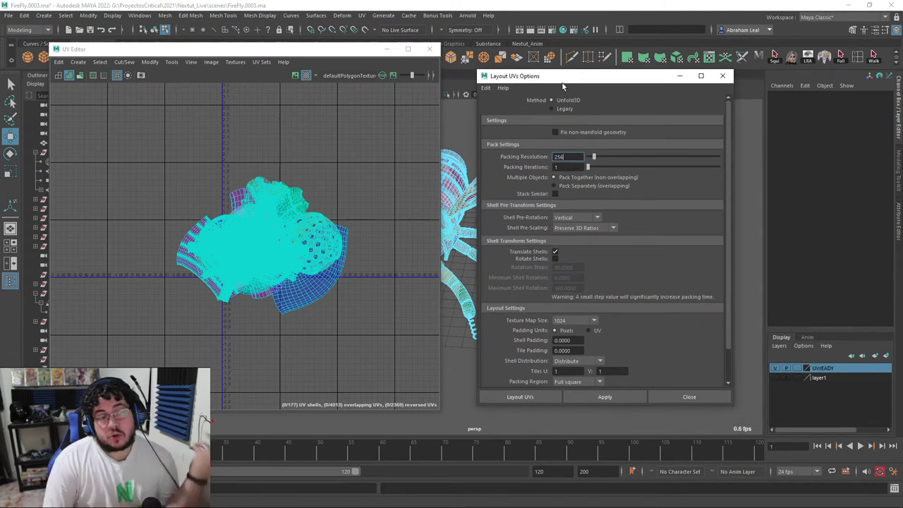
{"action": "left_click", "coordinate": [305, 175]}
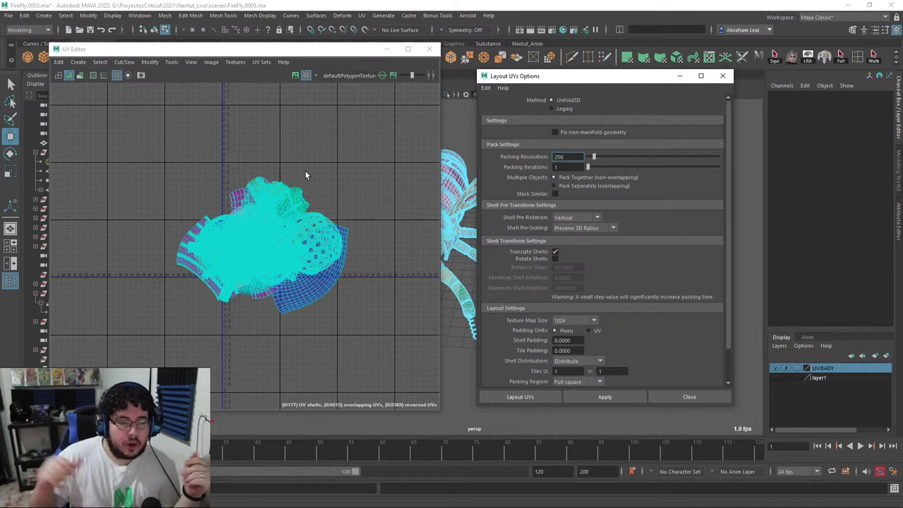
{"action": "left_click", "coordinate": [487, 88]}
{"action": "left_click", "coordinate": [520, 107]}
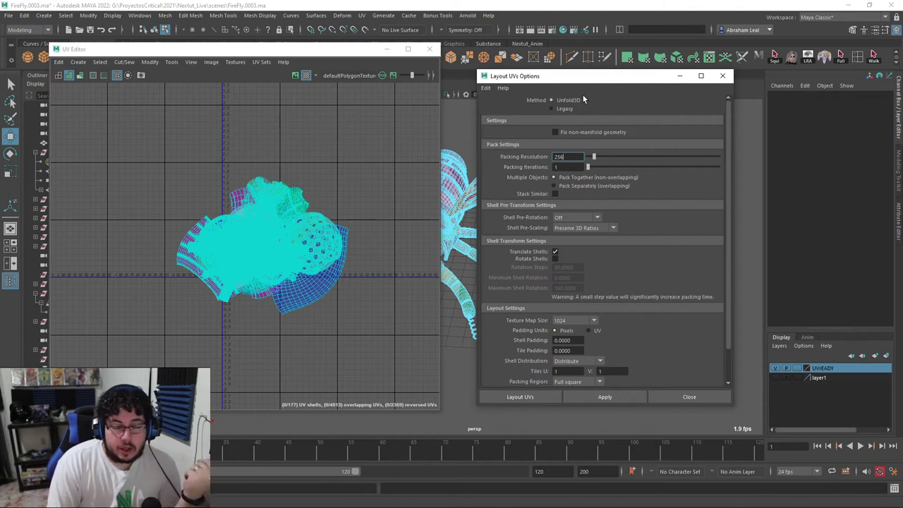
{"action": "left_click", "coordinate": [561, 219]}
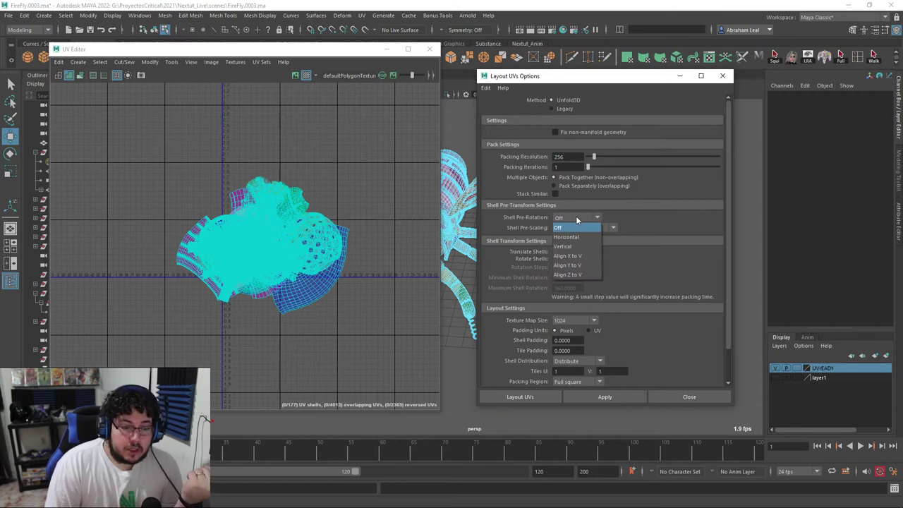
{"action": "left_click", "coordinate": [564, 247]}
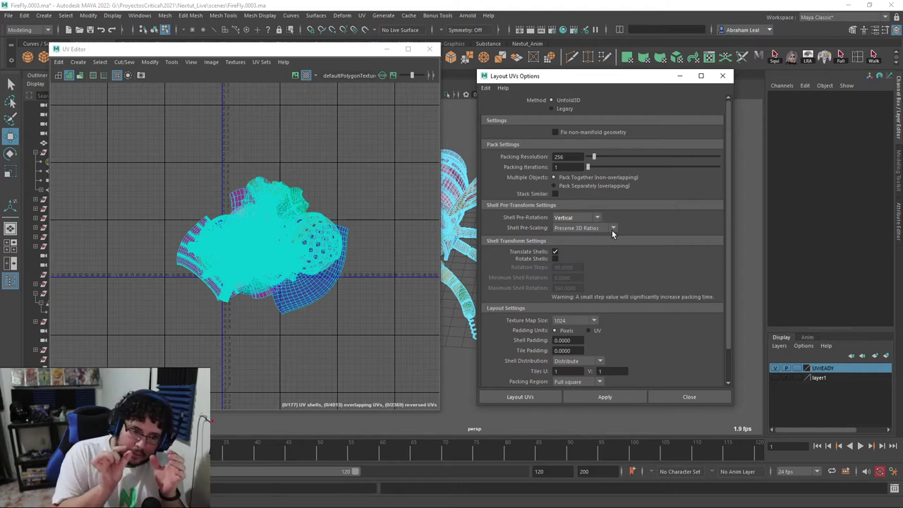
- Set the layout's Texture Map Size to 4096
{"action": "scroll", "coordinate": [612, 278], "scroll_direction": "down", "scroll_amount": 1}
{"action": "left_click", "coordinate": [572, 291]}
{"action": "left_click", "coordinate": [573, 317]}
{"action": "scroll", "coordinate": [619, 291], "scroll_direction": "down", "scroll_amount": 1}
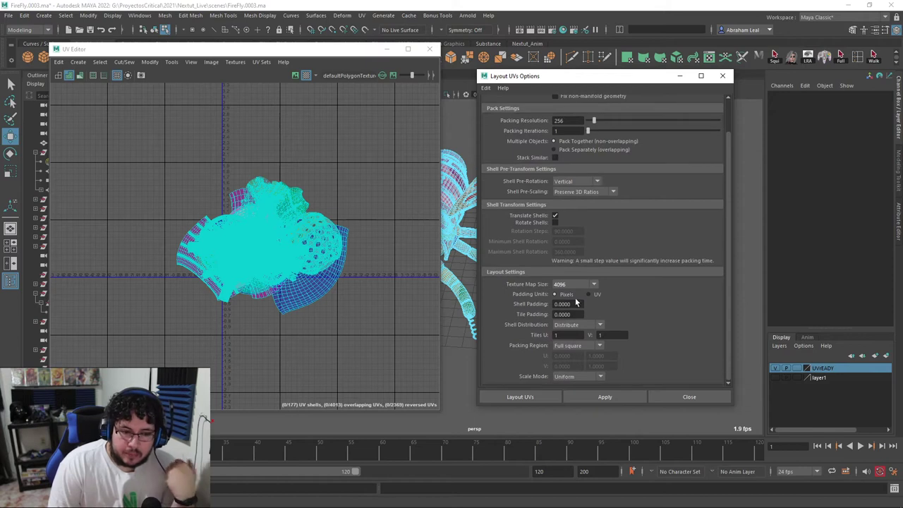
- Set both the shell padding and the tile padding to 4 pixels in the layout options
{"action": "left_click_drag", "start_coordinate": [573, 304], "coordinate": [566, 304]}
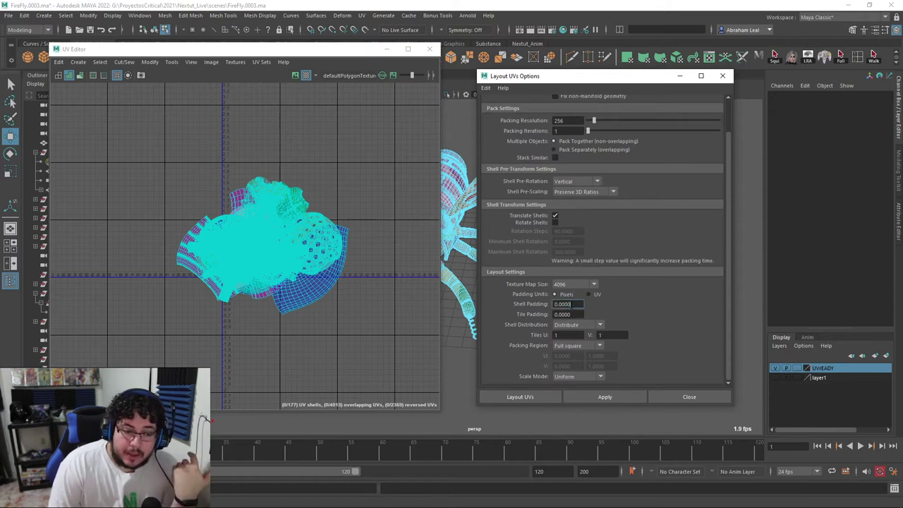
{"action": "left_click_drag", "start_coordinate": [576, 304], "coordinate": [554, 299]}
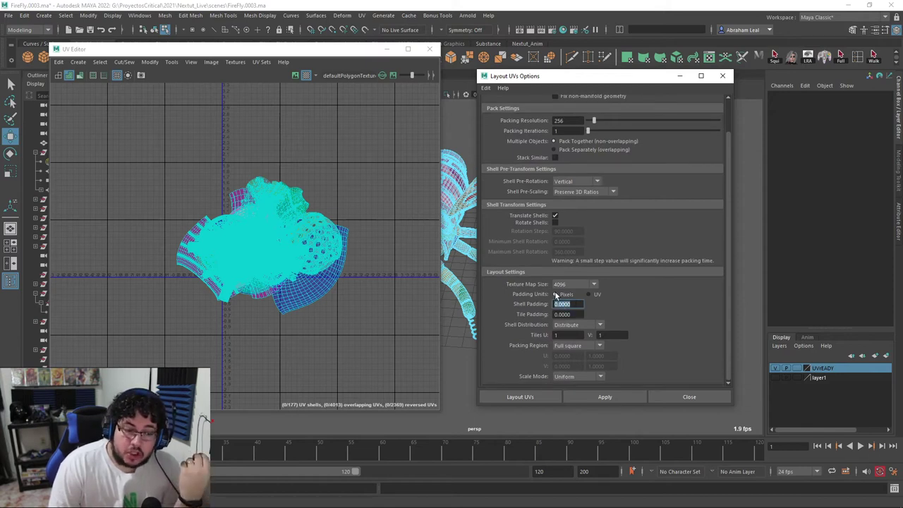
{"action": "type", "text": "4"}
{"action": "key", "text": "Tab"}
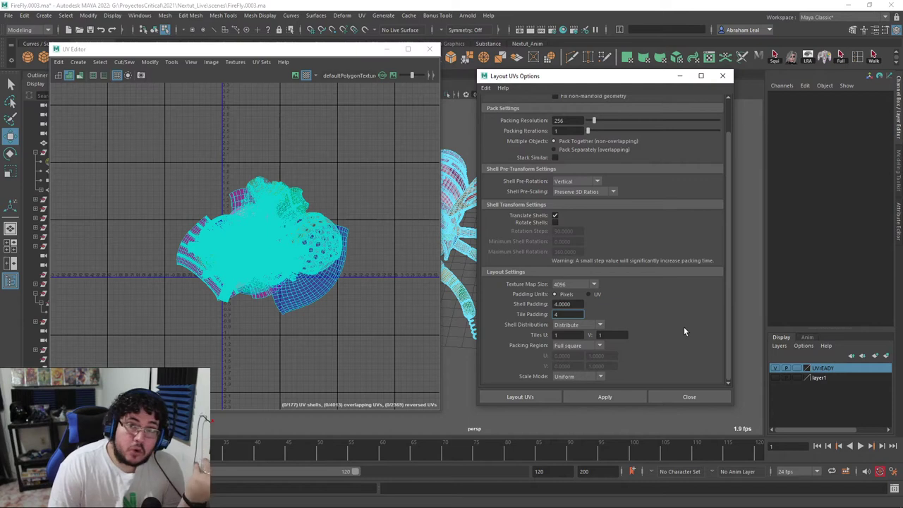
- Set Tiles U to 3, select all the firefly's UV shells and apply the layout across the three tiles
{"action": "scroll", "coordinate": [276, 244], "scroll_direction": "down", "scroll_amount": 2}
{"action": "scroll", "coordinate": [278, 243], "scroll_direction": "up", "scroll_amount": 1}
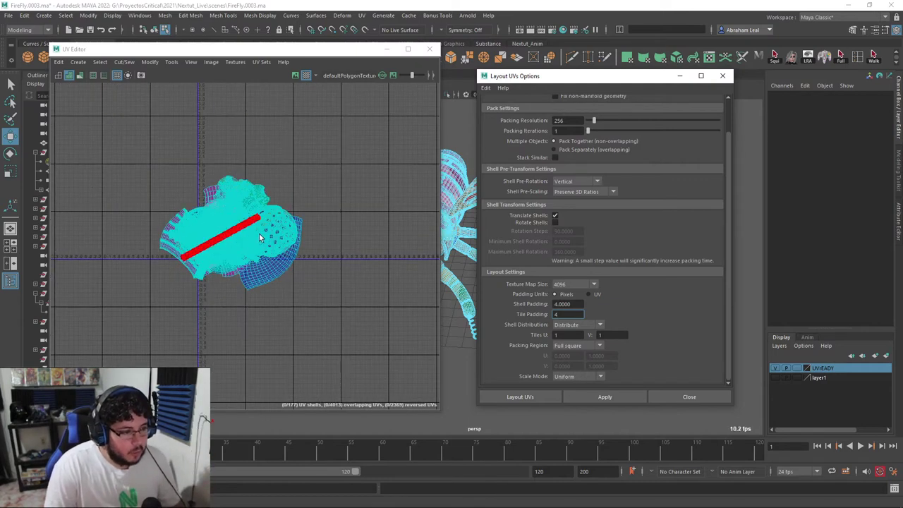
{"action": "scroll", "coordinate": [328, 236], "scroll_direction": "up", "scroll_amount": 3}
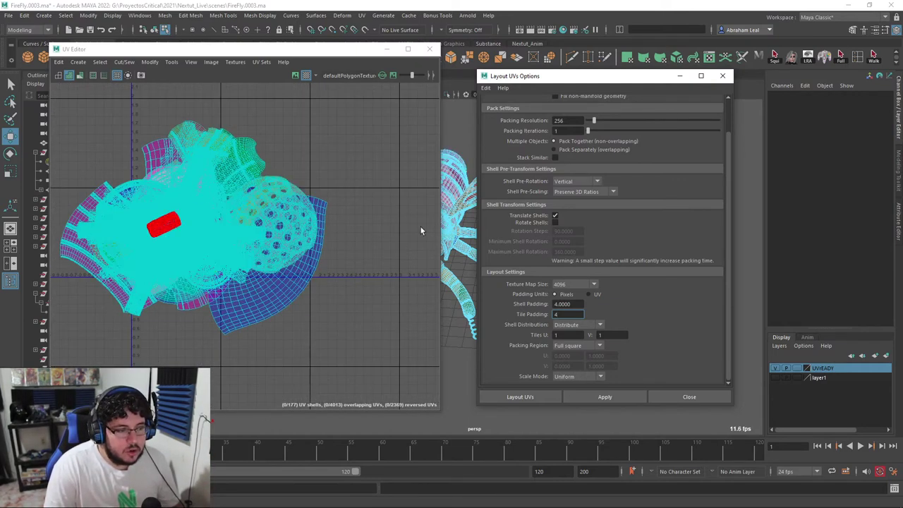
{"action": "scroll", "coordinate": [328, 244], "scroll_direction": "down", "scroll_amount": 3}
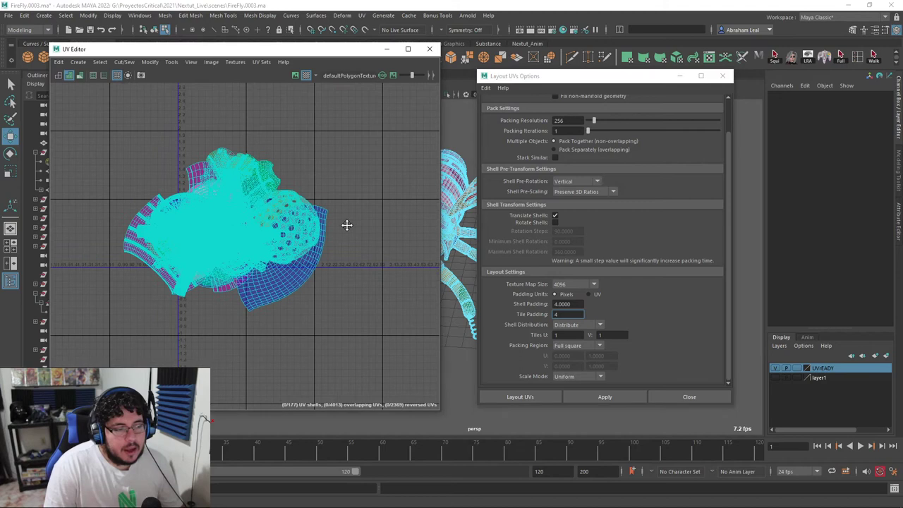
{"action": "double_click", "coordinate": [556, 335]}
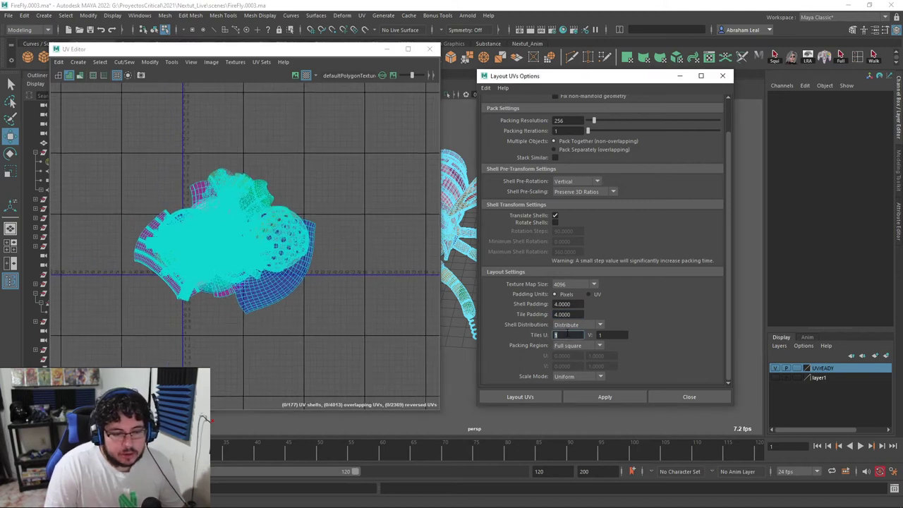
{"action": "left_click", "coordinate": [594, 396]}
{"action": "right_click_drag", "start_coordinate": [278, 240], "coordinate": [226, 217]}
{"action": "left_click_drag", "start_coordinate": [103, 133], "coordinate": [372, 371]}
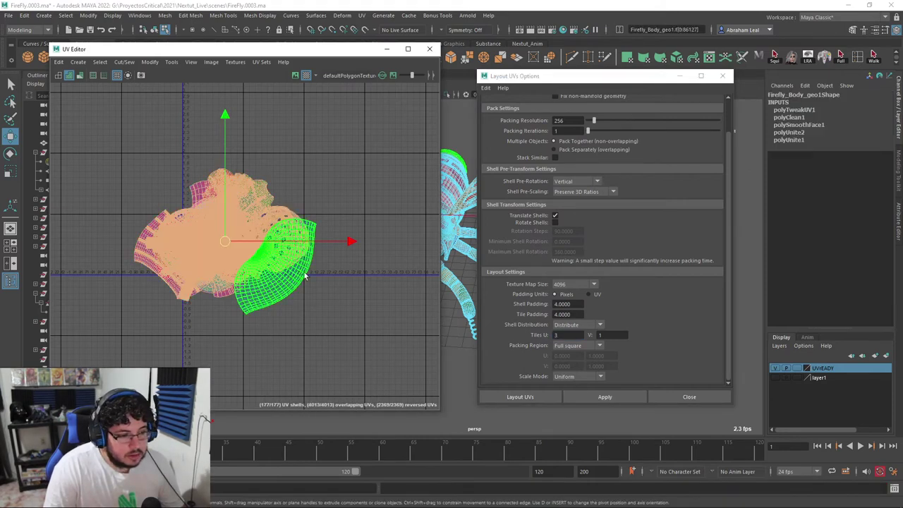
{"action": "left_click", "coordinate": [585, 397]}
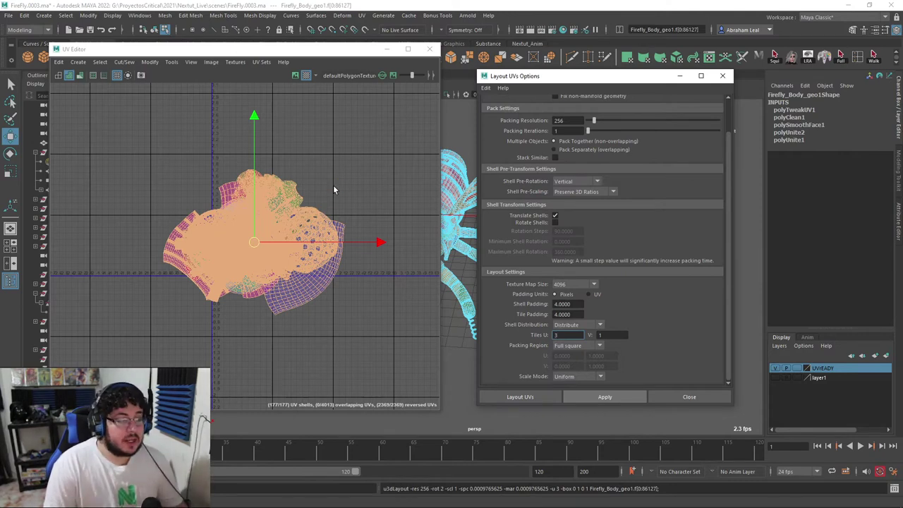
- Deselect the shells and examine how they are packed and spaced in each of the three UV tiles
{"action": "left_click", "coordinate": [330, 149]}
{"action": "scroll", "coordinate": [321, 157], "scroll_direction": "up", "scroll_amount": 4}
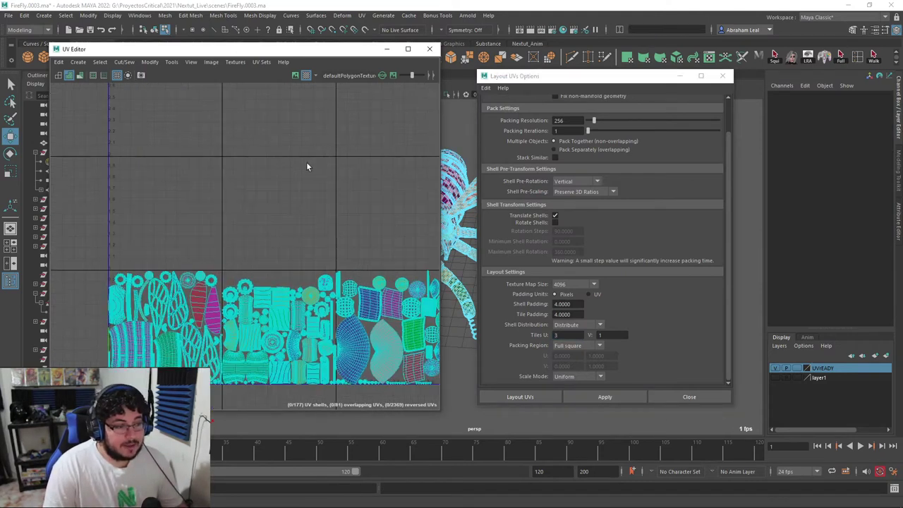
{"action": "middle_click_drag", "start_coordinate": [253, 253], "coordinate": [302, 154], "text": "alt"}
{"action": "scroll", "coordinate": [244, 190], "scroll_direction": "up", "scroll_amount": 5}
{"action": "middle_click_drag", "start_coordinate": [188, 206], "coordinate": [276, 174], "text": "alt"}
{"action": "middle_click_drag", "start_coordinate": [281, 175], "coordinate": [264, 170], "text": "alt"}
{"action": "scroll", "coordinate": [282, 185], "scroll_direction": "down", "scroll_amount": 6}
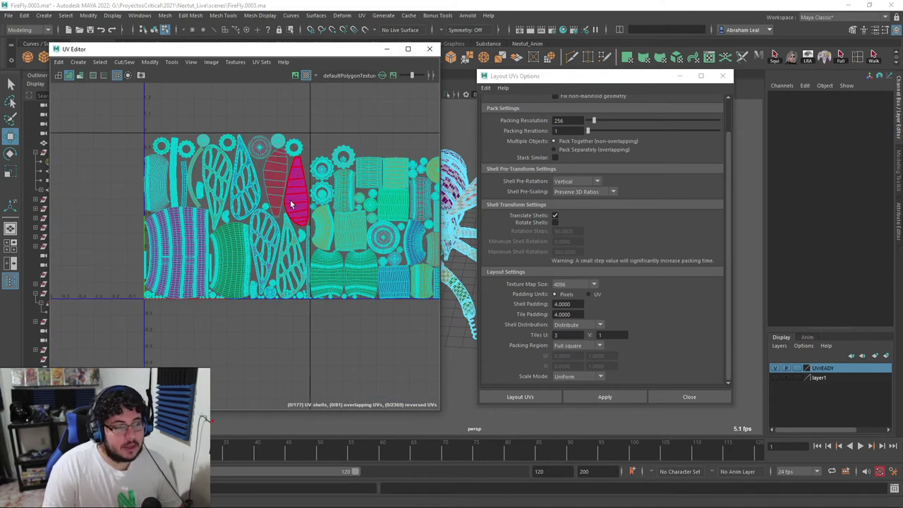
{"action": "middle_click_drag", "start_coordinate": [295, 202], "coordinate": [133, 221], "text": "alt"}
{"action": "scroll", "coordinate": [344, 239], "scroll_direction": "up", "scroll_amount": 5}
{"action": "scroll", "coordinate": [332, 244], "scroll_direction": "up", "scroll_amount": 2}
{"action": "middle_click_drag", "start_coordinate": [230, 216], "coordinate": [268, 251], "text": "alt"}
{"action": "scroll", "coordinate": [352, 192], "scroll_direction": "down", "scroll_amount": 4}
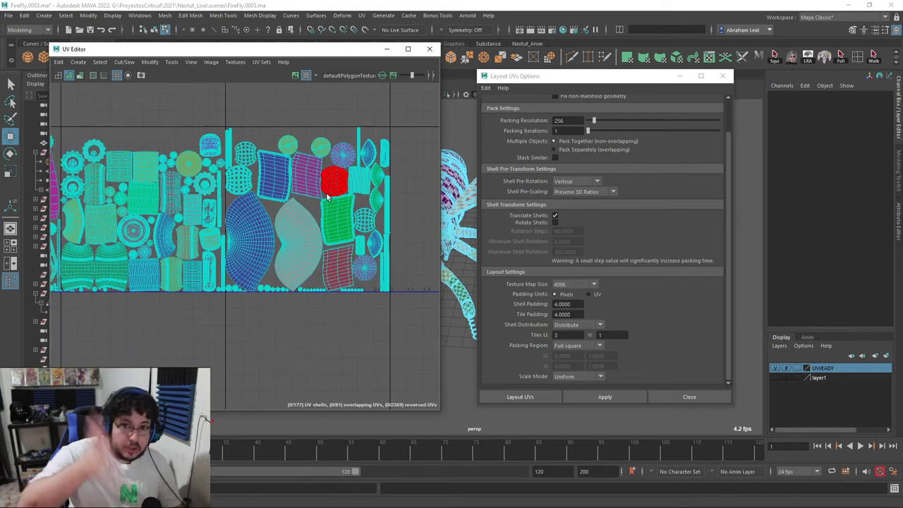
{"action": "scroll", "coordinate": [293, 184], "scroll_direction": "up", "scroll_amount": 6}
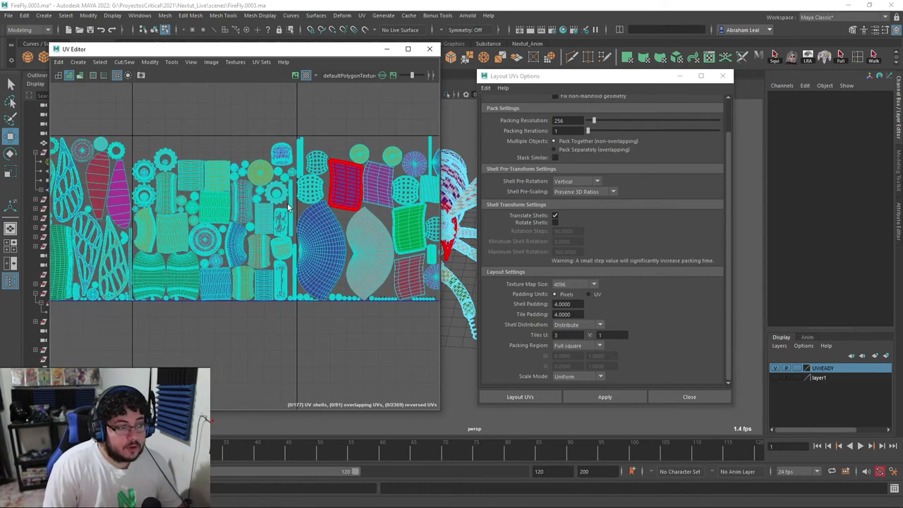
{"action": "scroll", "coordinate": [291, 228], "scroll_direction": "down", "scroll_amount": 4}
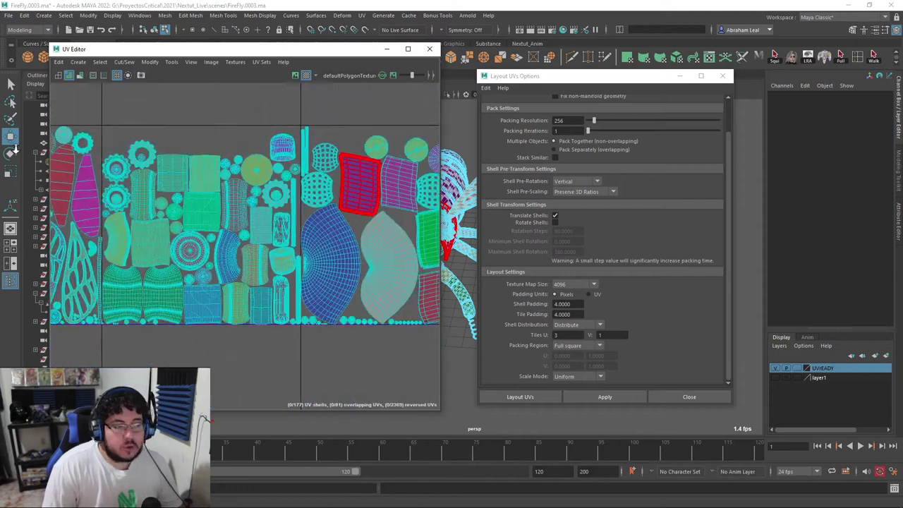
{"action": "scroll", "coordinate": [301, 173], "scroll_direction": "up", "scroll_amount": 7}
{"action": "scroll", "coordinate": [310, 175], "scroll_direction": "down", "scroll_amount": 2}
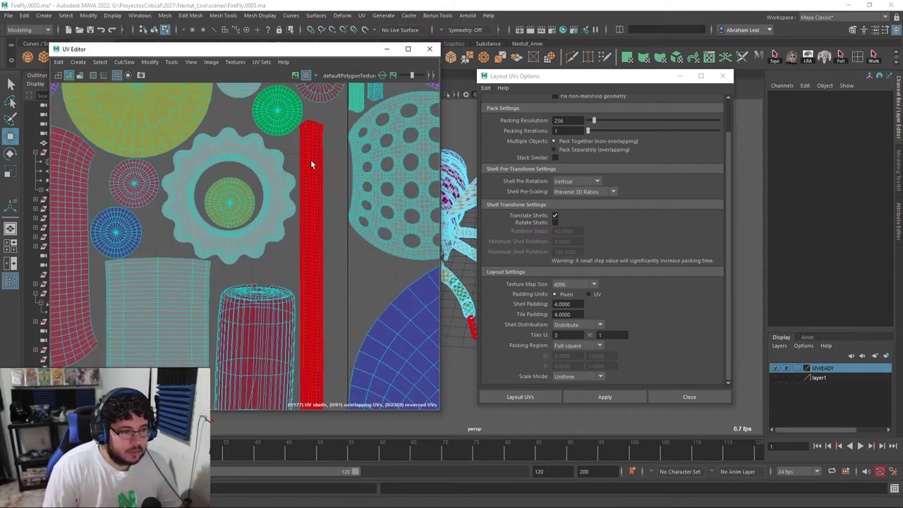
{"action": "scroll", "coordinate": [121, 238], "scroll_direction": "down", "scroll_amount": 6}
{"action": "scroll", "coordinate": [236, 164], "scroll_direction": "down", "scroll_amount": 5}
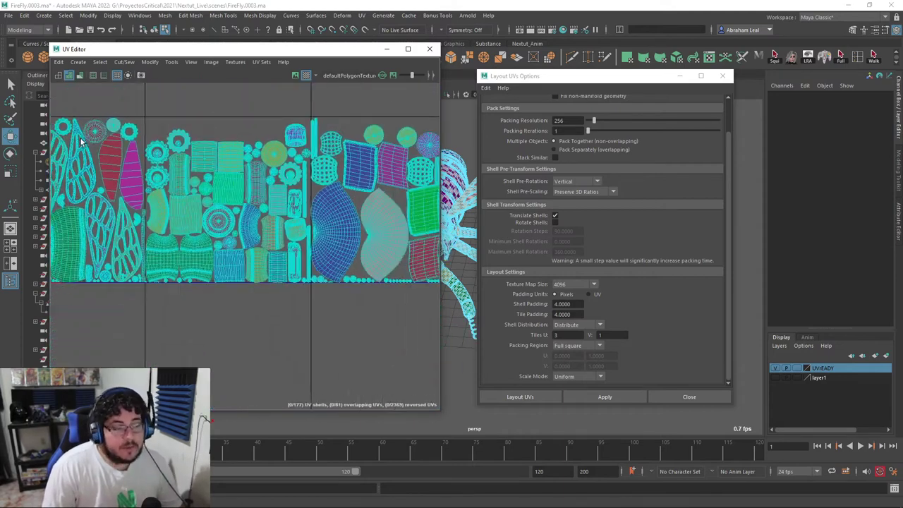
{"action": "scroll", "coordinate": [252, 181], "scroll_direction": "up", "scroll_amount": 5}
{"action": "scroll", "coordinate": [190, 197], "scroll_direction": "down", "scroll_amount": 3}
{"action": "scroll", "coordinate": [264, 211], "scroll_direction": "down", "scroll_amount": 3}
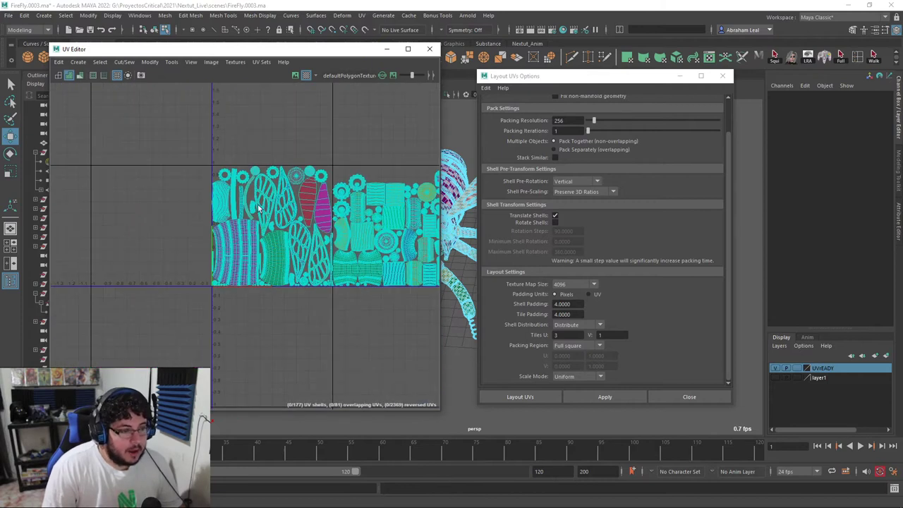
{"action": "middle_click_drag", "start_coordinate": [409, 190], "coordinate": [300, 180], "text": "alt"}
- Minimize the layout options and examine the checker pattern over the firefly's body, wings and legs
{"action": "left_click", "coordinate": [681, 77]}
{"action": "left_click_drag", "start_coordinate": [526, 211], "coordinate": [620, 250], "text": "alt"}
{"action": "scroll", "coordinate": [584, 251], "scroll_direction": "up", "scroll_amount": 4}
{"action": "scroll", "coordinate": [621, 251], "scroll_direction": "up", "scroll_amount": 8}
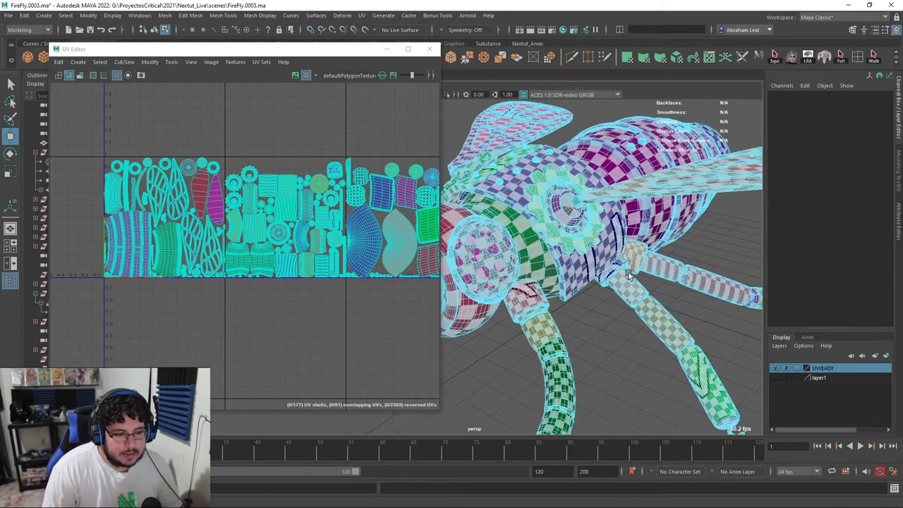
{"action": "scroll", "coordinate": [551, 254], "scroll_direction": "down", "scroll_amount": 3}
{"action": "scroll", "coordinate": [515, 247], "scroll_direction": "down", "scroll_amount": 3}
{"action": "left_click_drag", "start_coordinate": [541, 261], "coordinate": [585, 296], "text": "alt"}
{"action": "middle_click_drag", "start_coordinate": [576, 292], "coordinate": [513, 252], "text": "alt"}
{"action": "left_click_drag", "start_coordinate": [599, 334], "coordinate": [611, 238], "text": "alt"}
- Return to object mode, select the whole firefly mesh and inspect the checker pattern on its head
{"action": "key", "text": "F8"}
{"action": "left_click", "coordinate": [628, 259]}
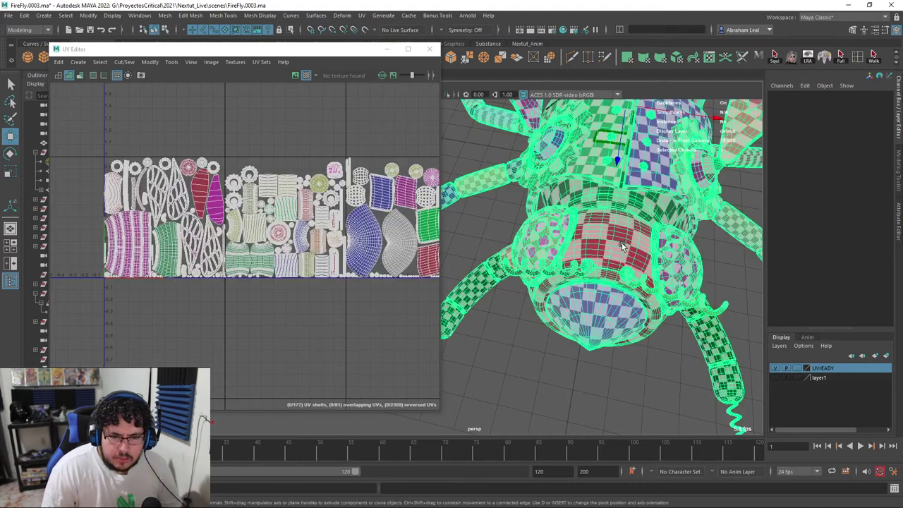
{"action": "left_click_drag", "start_coordinate": [638, 265], "coordinate": [622, 279], "text": "alt"}
{"action": "scroll", "coordinate": [622, 280], "scroll_direction": "up", "scroll_amount": 4}
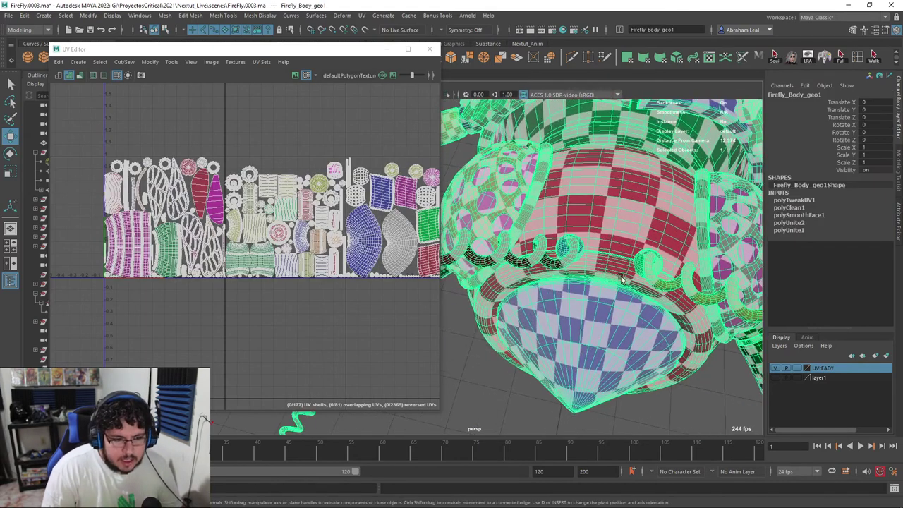
{"action": "right_click_drag", "start_coordinate": [373, 203], "coordinate": [162, 145], "text": "alt"}
{"action": "middle_click_drag", "start_coordinate": [294, 177], "coordinate": [243, 182], "text": "alt"}
{"action": "right_click_drag", "start_coordinate": [268, 189], "coordinate": [228, 176]}
{"action": "left_click_drag", "start_coordinate": [144, 155], "coordinate": [450, 308]}
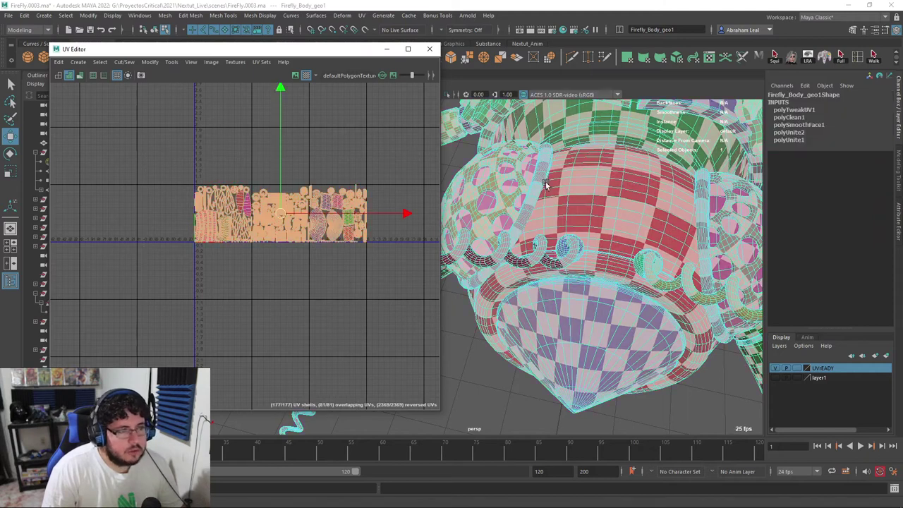
{"action": "left_click", "coordinate": [632, 177]}
{"action": "key", "text": "F8"}
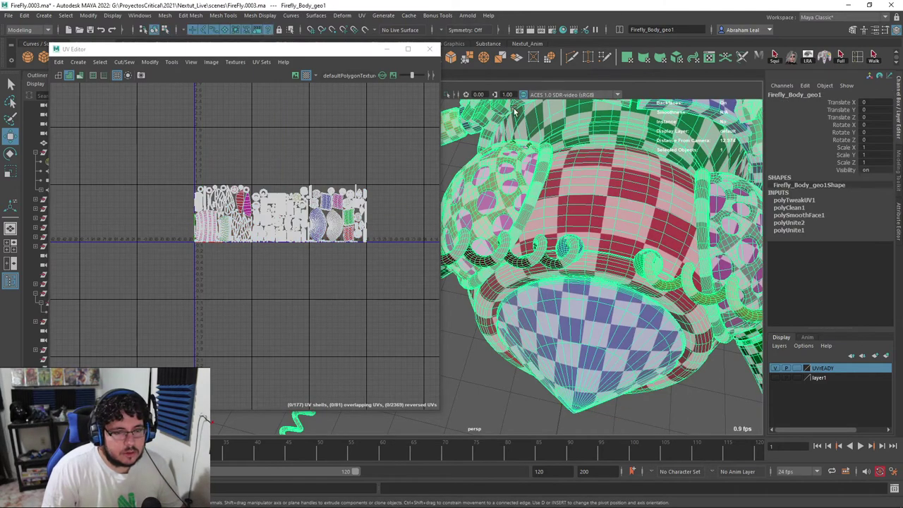
- Move the UV Editor clear of the shelf, switch to face selection and select the entire firefly UV layout
{"action": "left_click_drag", "start_coordinate": [271, 47], "coordinate": [273, 65]}
{"action": "left_click", "coordinate": [243, 58]}
{"action": "right_click_drag", "start_coordinate": [522, 166], "coordinate": [258, 229], "text": "alt"}
{"action": "key", "text": "F11"}
{"action": "left_click_drag", "start_coordinate": [169, 169], "coordinate": [421, 315]}
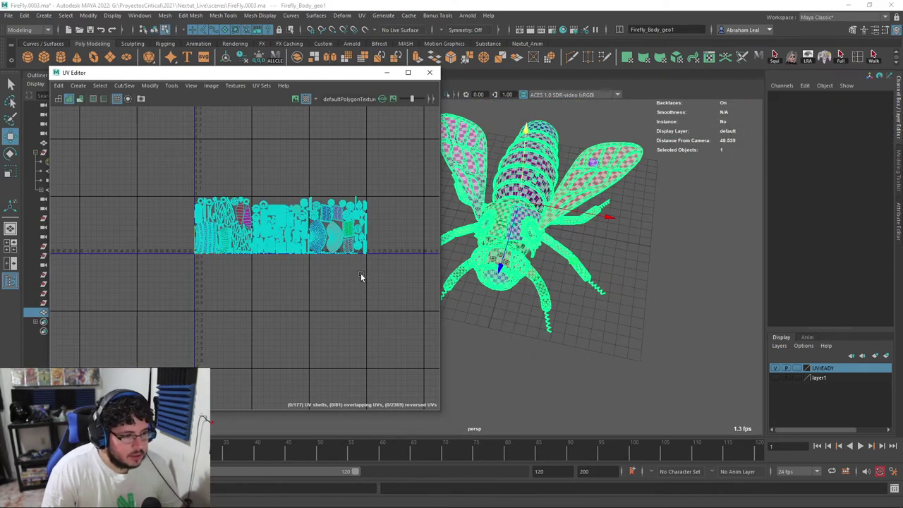
- Reopen the Layout UVs options, set Shell Pre-Scaling to Preserve UV Ratios and apply the layout again
{"action": "left_click", "coordinate": [150, 85]}
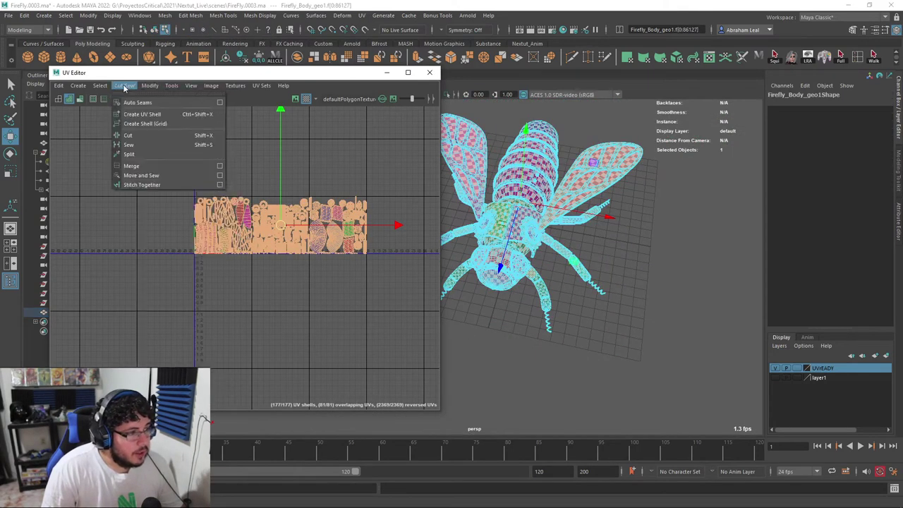
{"action": "left_click", "coordinate": [235, 227]}
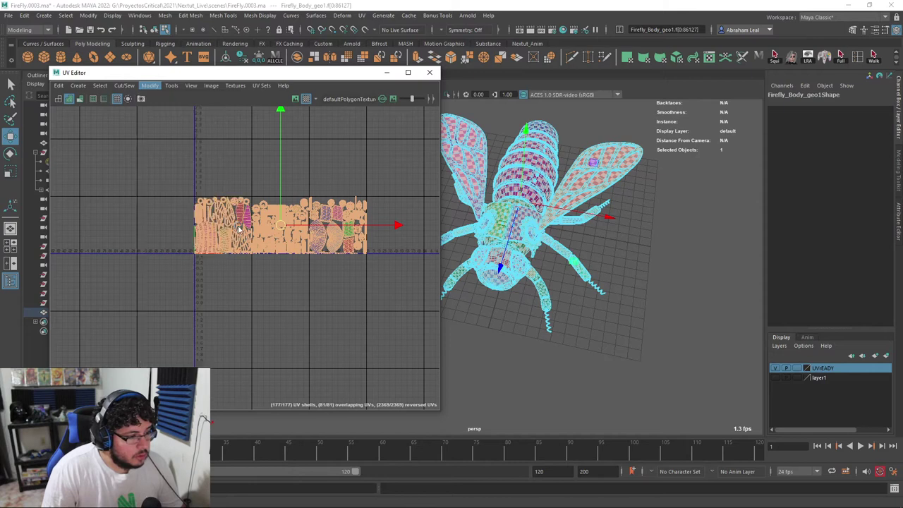
{"action": "left_click", "coordinate": [605, 229]}
{"action": "left_click", "coordinate": [585, 256]}
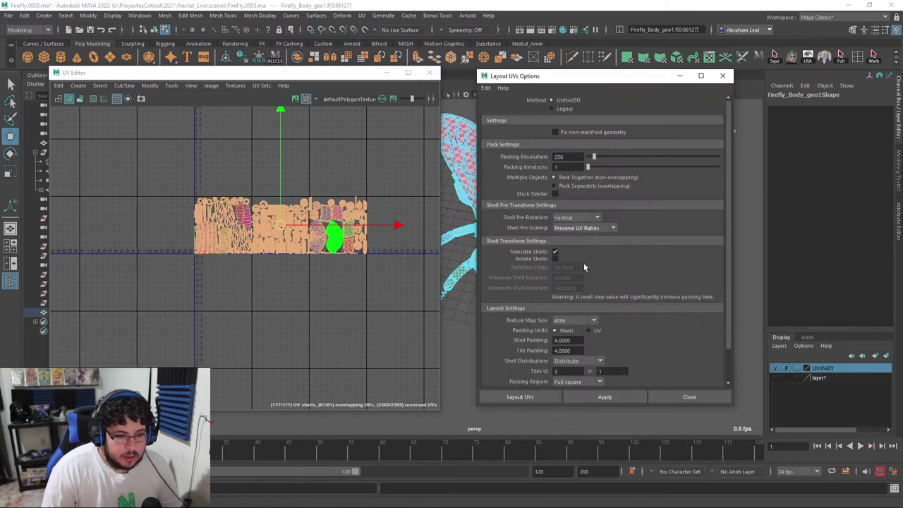
{"action": "left_click", "coordinate": [606, 398]}
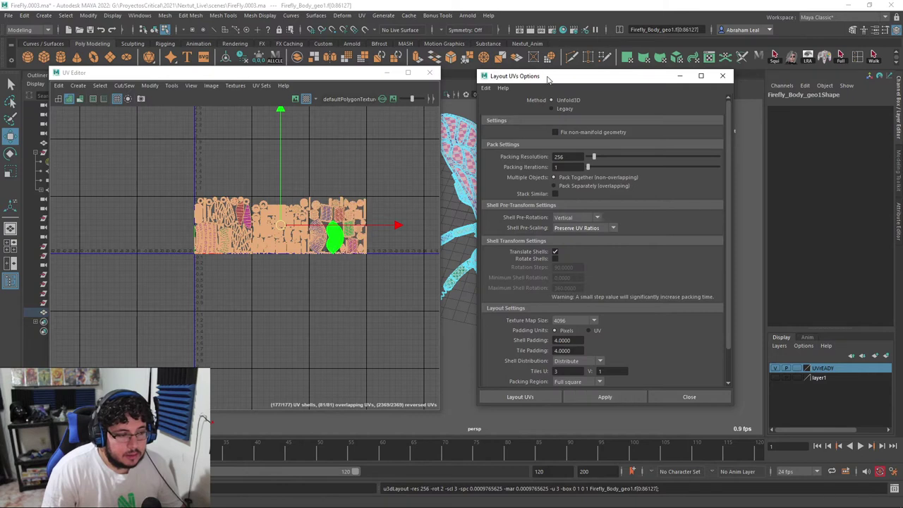
- Move the layout options aside and compare the checker sizes on the firefly's head, eyes and thorax
{"action": "left_click_drag", "start_coordinate": [548, 79], "coordinate": [691, 94]}
{"action": "scroll", "coordinate": [539, 258], "scroll_direction": "up", "scroll_amount": 5}
{"action": "right_click_drag", "start_coordinate": [538, 259], "coordinate": [577, 217], "text": "alt"}
{"action": "right_click_drag", "start_coordinate": [537, 267], "coordinate": [508, 233], "text": "alt"}
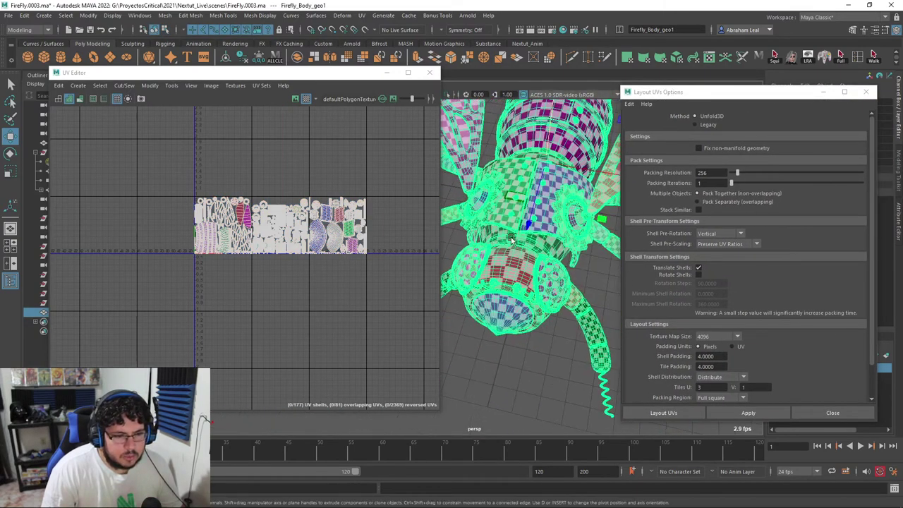
{"action": "left_click_drag", "start_coordinate": [508, 234], "coordinate": [540, 268], "text": "alt"}
{"action": "right_click_drag", "start_coordinate": [540, 268], "coordinate": [554, 247], "text": "alt"}
{"action": "left_click_drag", "start_coordinate": [555, 246], "coordinate": [500, 225], "text": "alt"}
{"action": "middle_click_drag", "start_coordinate": [500, 224], "coordinate": [510, 188], "text": "alt"}
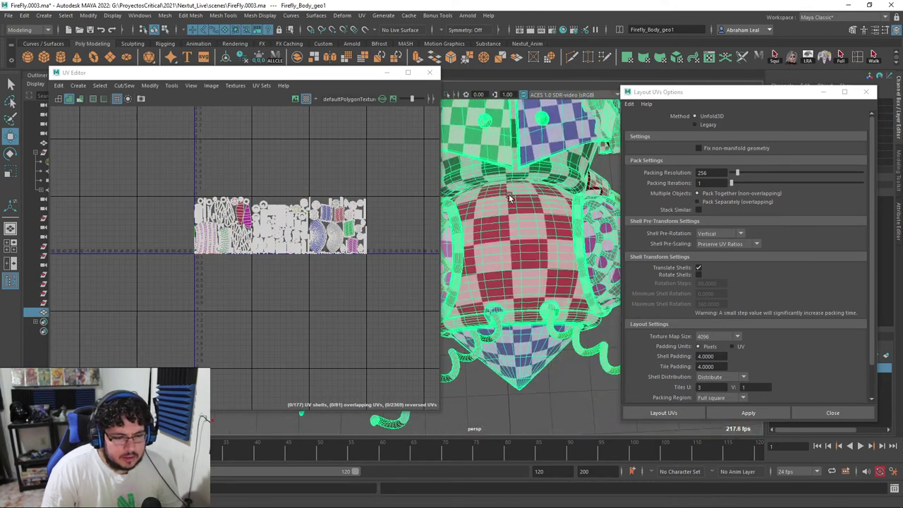
{"action": "right_click_drag", "start_coordinate": [510, 189], "coordinate": [529, 212], "text": "alt"}
{"action": "left_click_drag", "start_coordinate": [528, 211], "coordinate": [534, 221], "text": "alt"}
{"action": "right_click_drag", "start_coordinate": [534, 221], "coordinate": [487, 212], "text": "alt"}
{"action": "right_click_drag", "start_coordinate": [321, 247], "coordinate": [523, 346], "text": "alt"}
- Select the faces of the central head piece, locate their shells in the UV Editor, and clear the selection
{"action": "mouse_move", "coordinate": [502, 223]}
{"action": "right_mouse_down"}
{"action": "mouse_move", "coordinate": [466, 224]}
{"action": "mouse_move", "coordinate": [493, 237]}
{"action": "mouse_move", "coordinate": [512, 231]}
{"action": "right_mouse_up"}
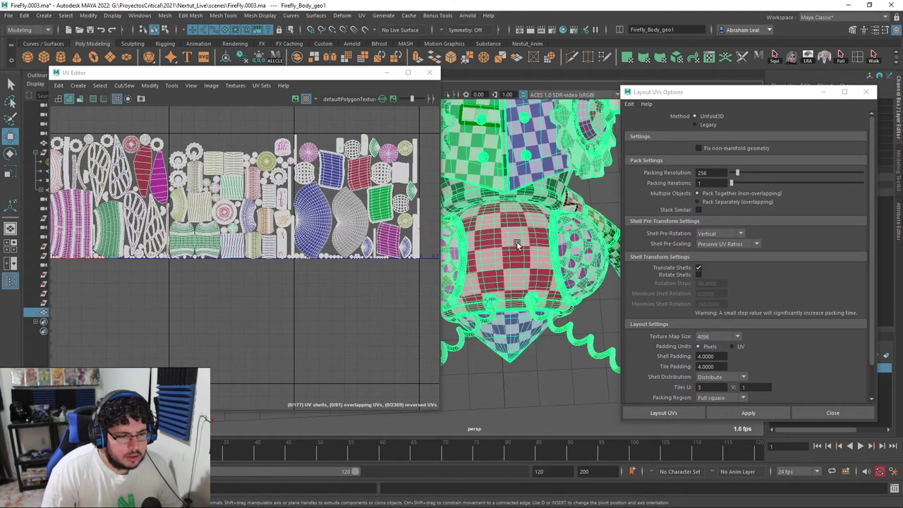
{"action": "double_click", "coordinate": [512, 237]}
{"action": "scroll", "coordinate": [163, 226], "scroll_direction": "up", "scroll_amount": 3}
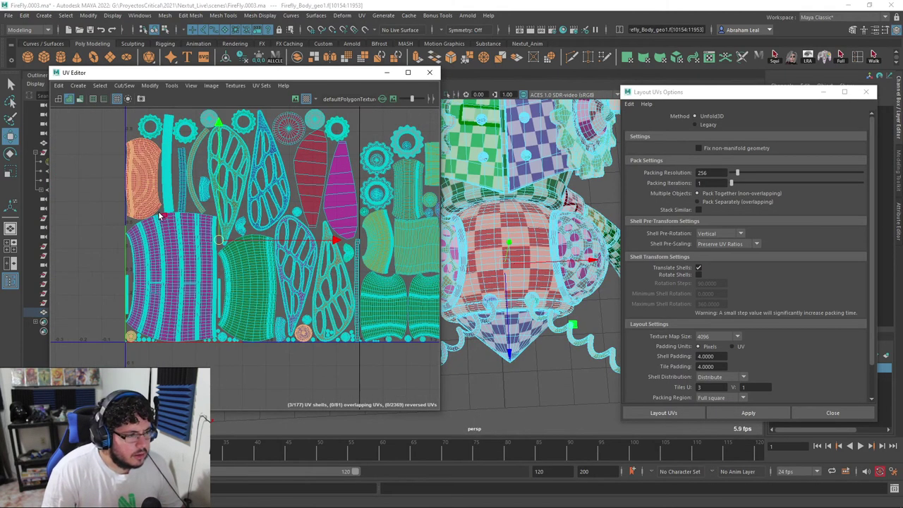
{"action": "scroll", "coordinate": [296, 237], "scroll_direction": "down", "scroll_amount": 2}
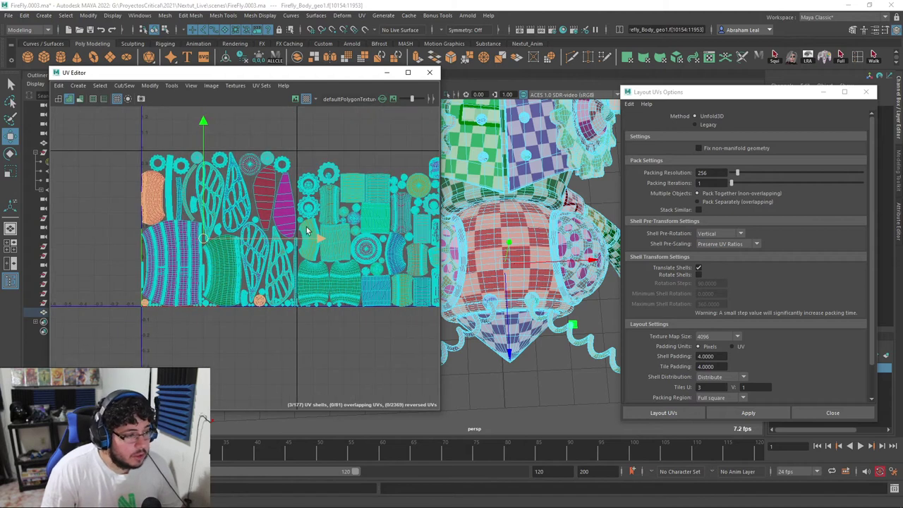
{"action": "scroll", "coordinate": [515, 255], "scroll_direction": "down", "scroll_amount": 3}
{"action": "left_click", "coordinate": [588, 214]}
- Switch back to object mode and reselect the whole firefly mesh
{"action": "scroll", "coordinate": [530, 231], "scroll_direction": "down", "scroll_amount": 4}
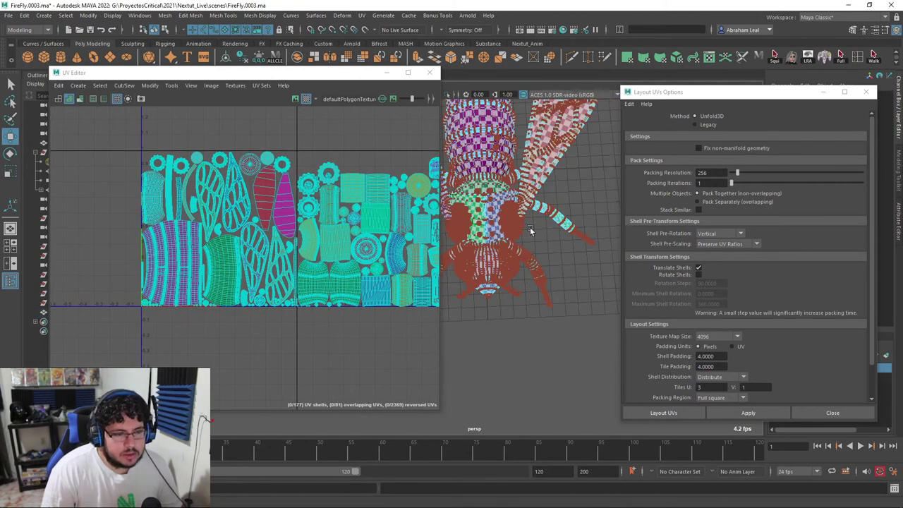
{"action": "right_click_drag", "start_coordinate": [526, 211], "coordinate": [566, 185]}
{"action": "left_click", "coordinate": [573, 197]}
{"action": "left_click_drag", "start_coordinate": [564, 209], "coordinate": [477, 180], "text": "alt"}
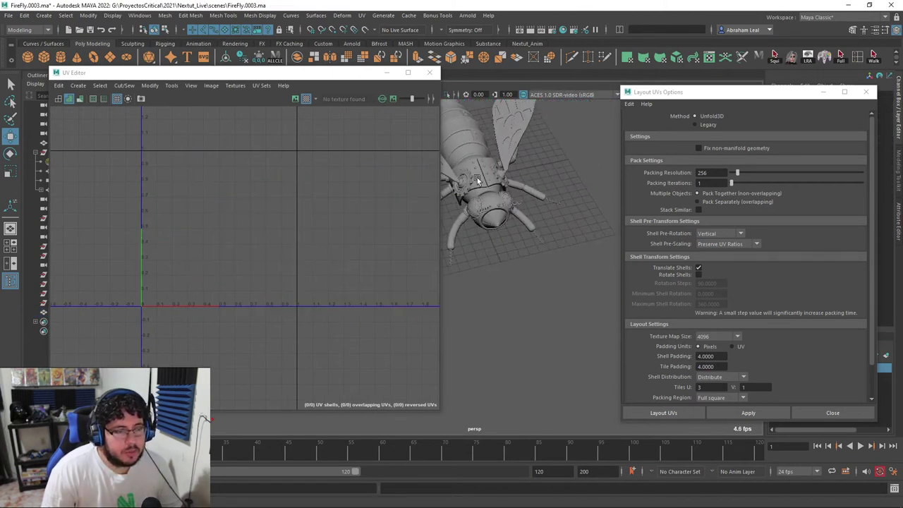
{"action": "left_click", "coordinate": [482, 177]}
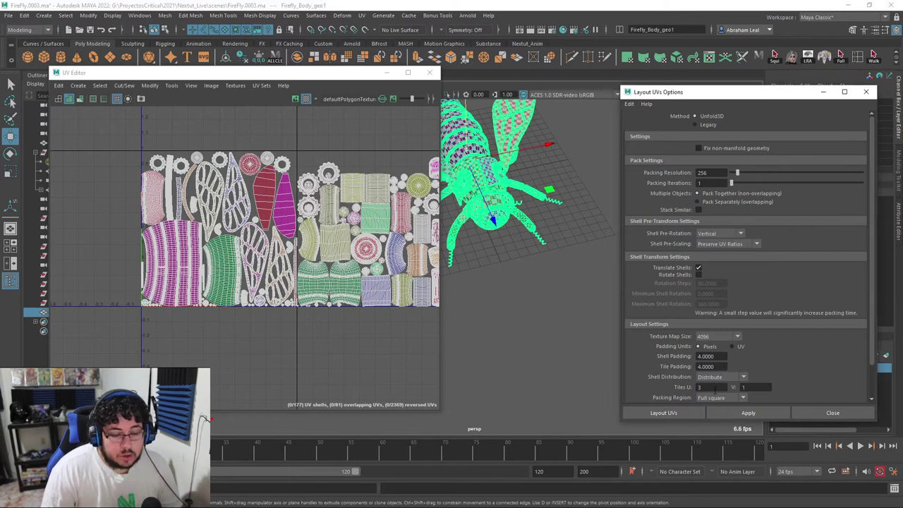
- Try laying out all of the firefly's UV shells across four tiles in U and compare the checker size on the head
{"action": "right_click_drag", "start_coordinate": [286, 214], "coordinate": [252, 197]}
{"action": "scroll", "coordinate": [252, 194], "scroll_direction": "down", "scroll_amount": 3}
{"action": "middle_click_drag", "start_coordinate": [237, 197], "coordinate": [162, 234], "text": "alt"}
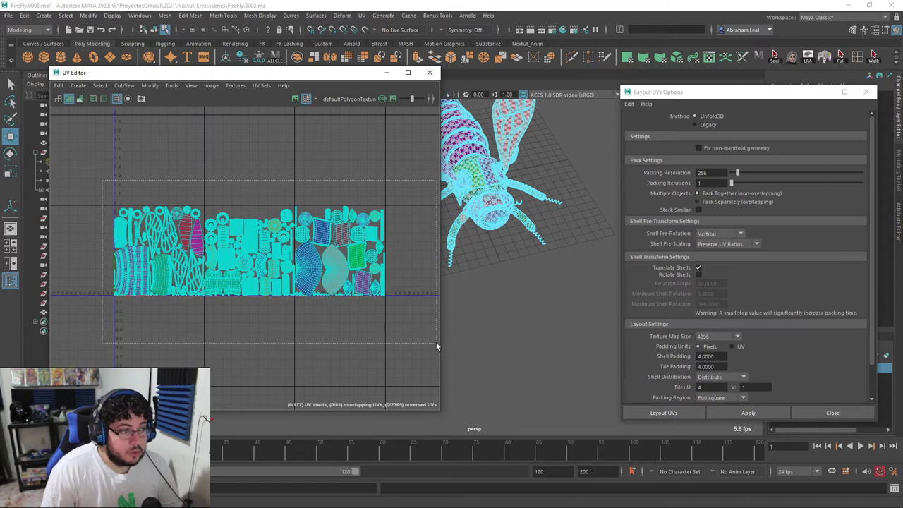
{"action": "left_click", "coordinate": [728, 413]}
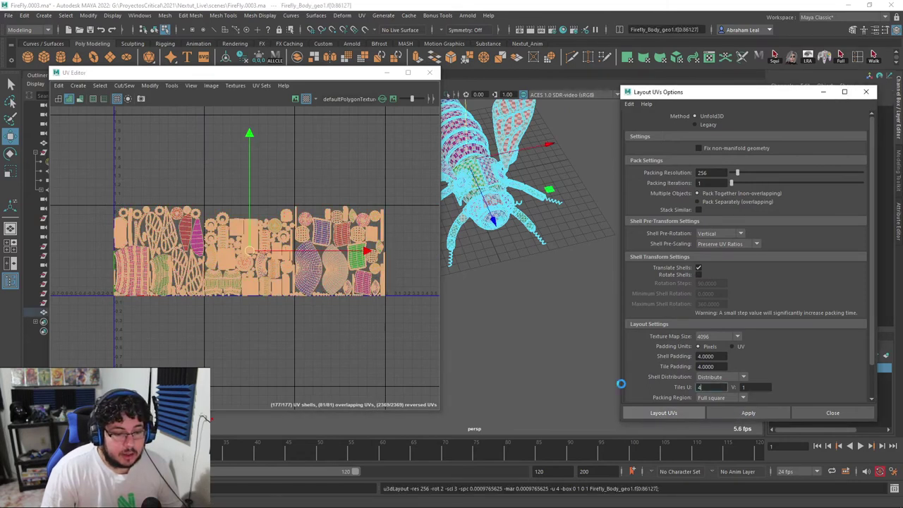
{"action": "left_click", "coordinate": [664, 412]}
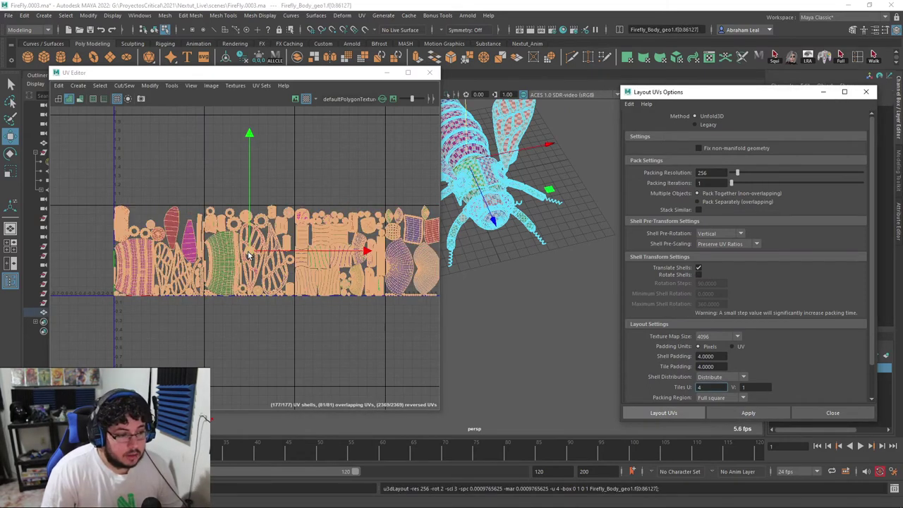
{"action": "scroll", "coordinate": [604, 364], "scroll_direction": "up", "scroll_amount": 8}
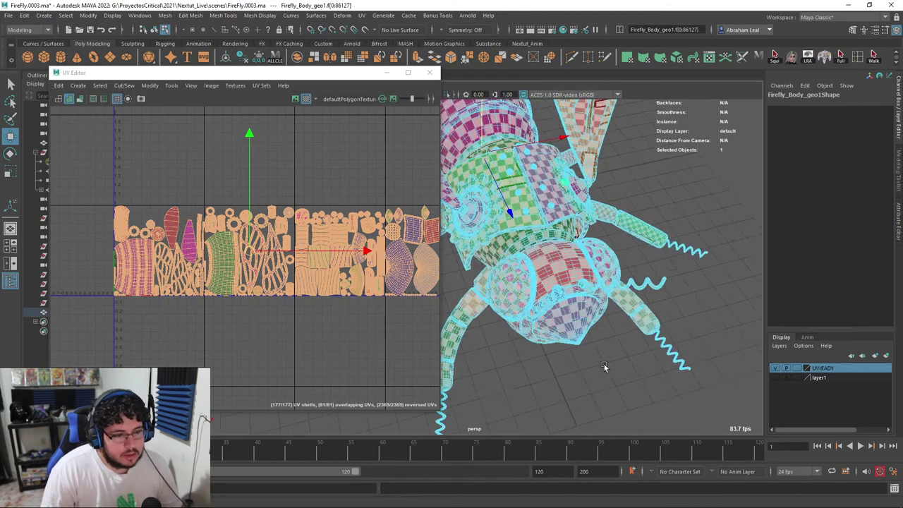
{"action": "left_click_drag", "start_coordinate": [579, 313], "coordinate": [555, 282], "text": "alt"}
{"action": "scroll", "coordinate": [586, 286], "scroll_direction": "up", "scroll_amount": 2}
{"action": "scroll", "coordinate": [585, 287], "scroll_direction": "down", "scroll_amount": 3}
{"action": "scroll", "coordinate": [584, 286], "scroll_direction": "up", "scroll_amount": 5}
{"action": "scroll", "coordinate": [554, 282], "scroll_direction": "down", "scroll_amount": 4}
- Undo the four-tile UV layout and the shell selection made for it
{"action": "key", "text": "ctrl+z"}
{"action": "key", "text": "ctrl+z"}
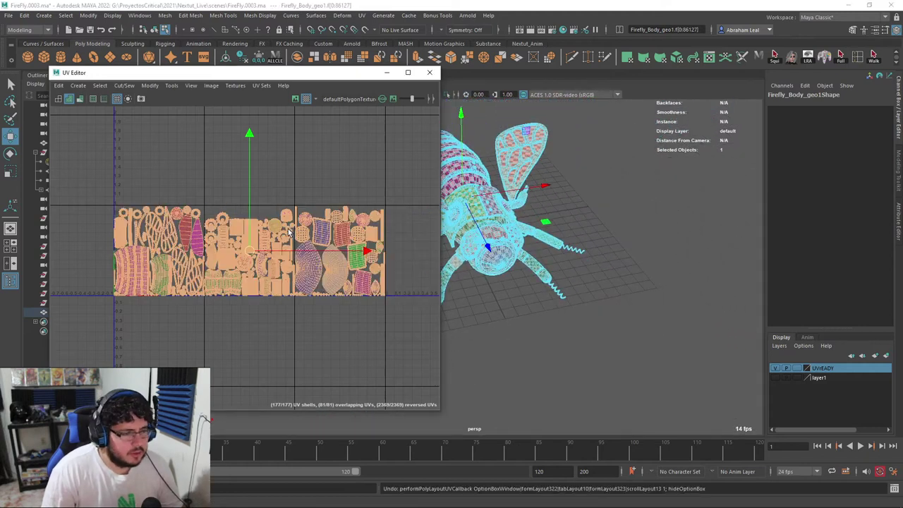
{"action": "key", "text": "ctrl+z"}
{"action": "key", "text": "ctrl+z"}
{"action": "key", "text": "ctrl+z"}
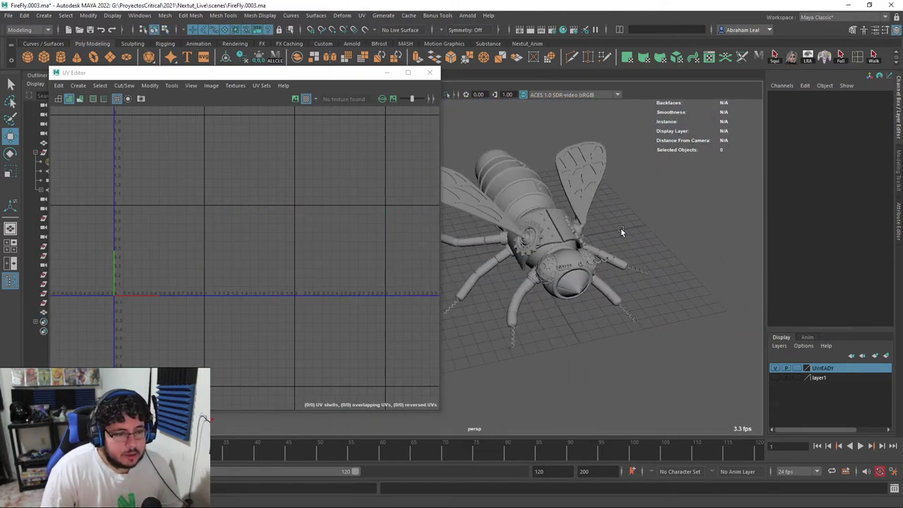
- Select the firefly mesh, close the UV Editor and rename the mesh Firefly_Body
{"action": "left_click", "coordinate": [524, 215]}
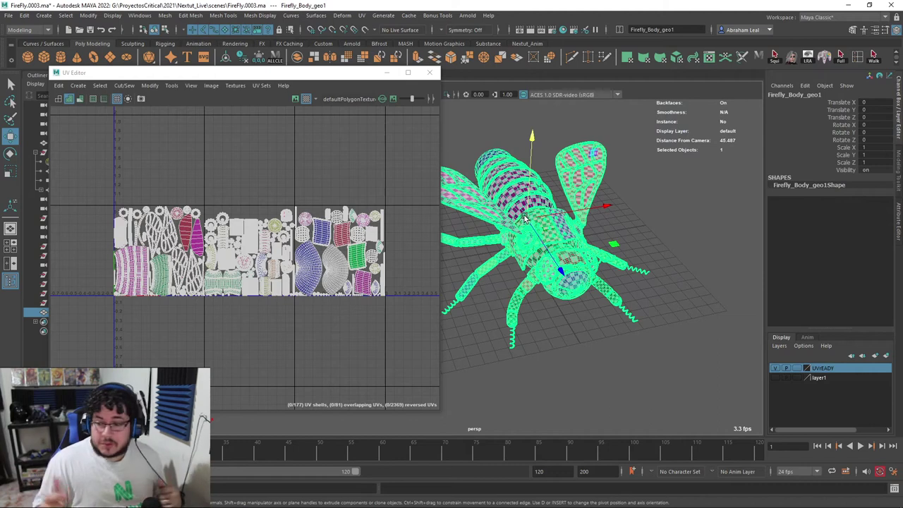
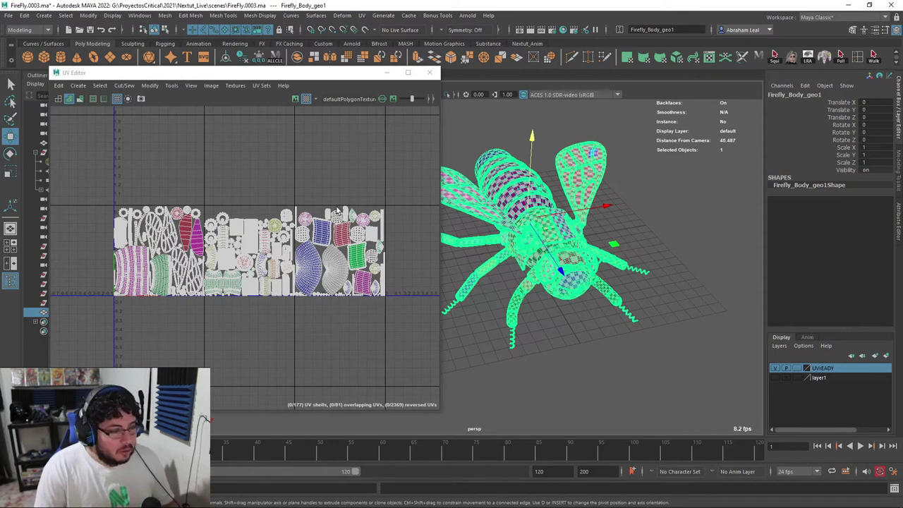
{"action": "scroll", "coordinate": [337, 210], "scroll_direction": "up", "scroll_amount": 2}
{"action": "left_click", "coordinate": [430, 74]}
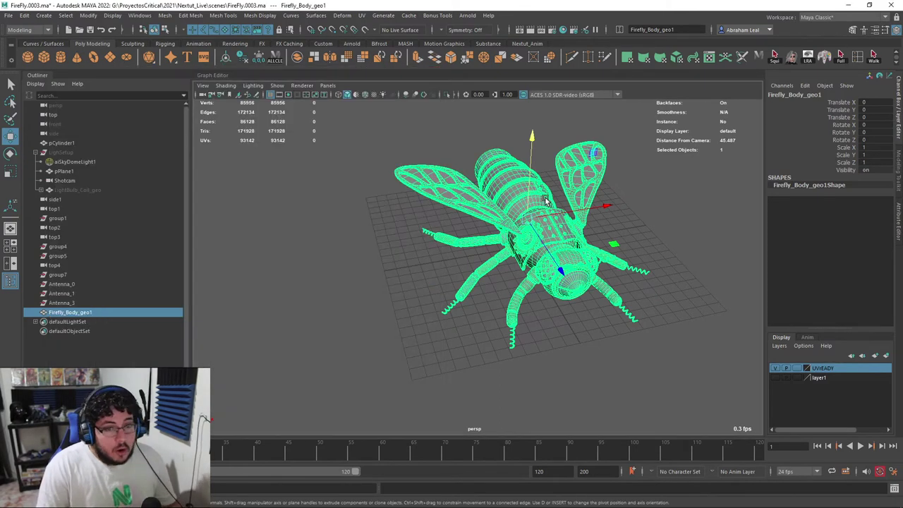
{"action": "double_click", "coordinate": [818, 96]}
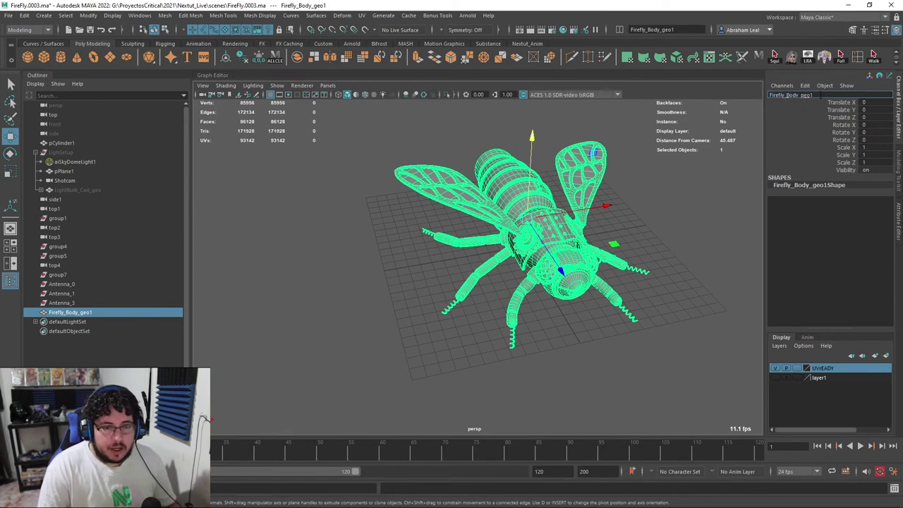
{"action": "key", "text": "Return"}
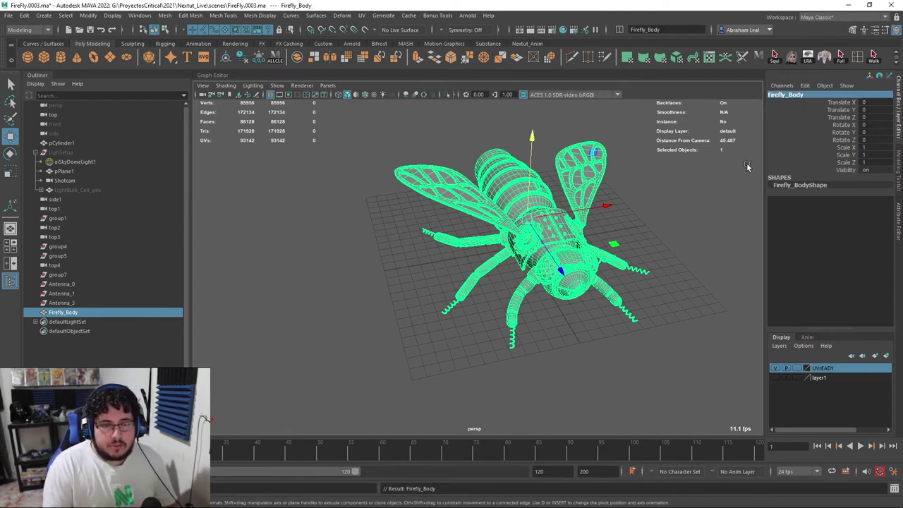
- Assign a new Arnold aiStandardSurface material to the firefly mesh and name it M_Firefly
{"action": "right_click_drag", "start_coordinate": [544, 216], "coordinate": [556, 458]}
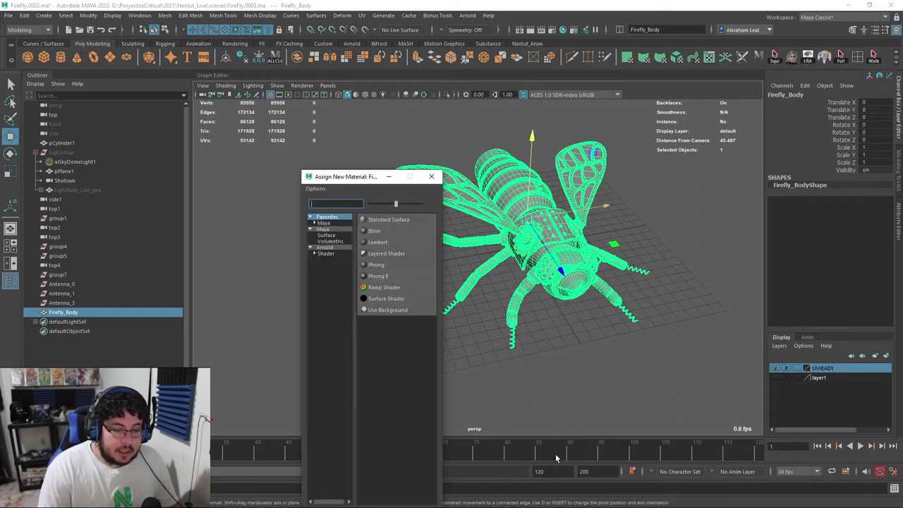
{"action": "left_click", "coordinate": [331, 251]}
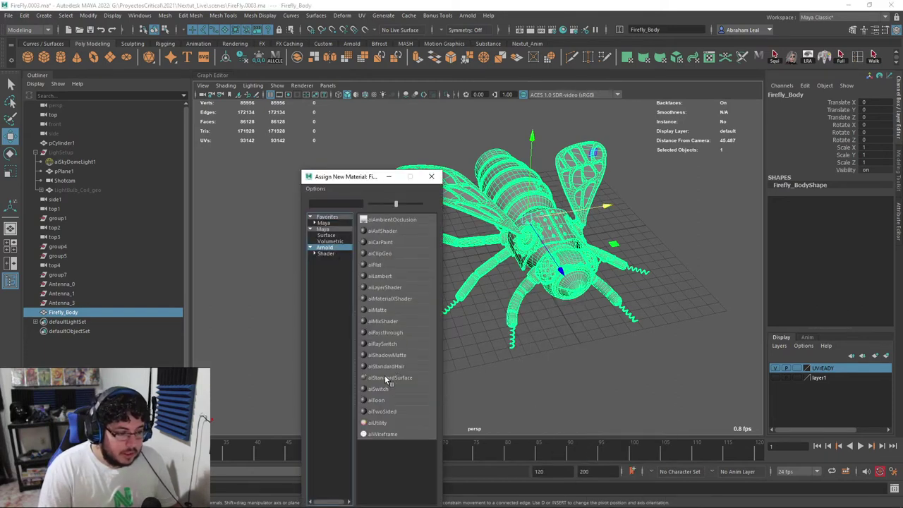
{"action": "left_click", "coordinate": [389, 377]}
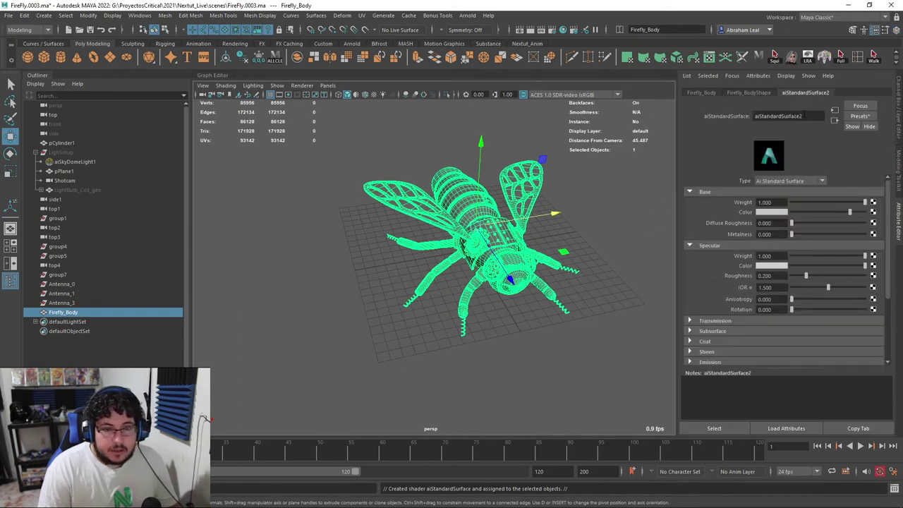
{"action": "left_click_drag", "start_coordinate": [805, 115], "coordinate": [746, 113]}
{"action": "key", "text": "BackSpace"}
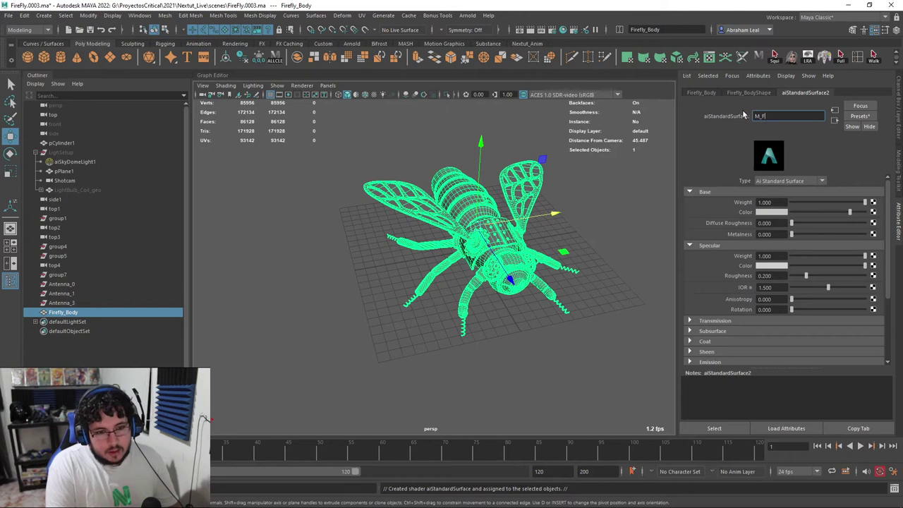
{"action": "type", "text": "M_Firefly"}
{"action": "key", "text": "Return"}
- Make sure only the firefly body is selected and open the export dialog for the selection
{"action": "left_click", "coordinate": [492, 183]}
{"action": "left_click", "coordinate": [489, 225]}
{"action": "left_click_drag", "start_coordinate": [360, 215], "coordinate": [384, 212], "text": "alt"}
{"action": "middle_click_drag", "start_coordinate": [385, 213], "coordinate": [332, 202], "text": "alt"}
{"action": "right_click_drag", "start_coordinate": [333, 201], "coordinate": [418, 202], "text": "alt"}
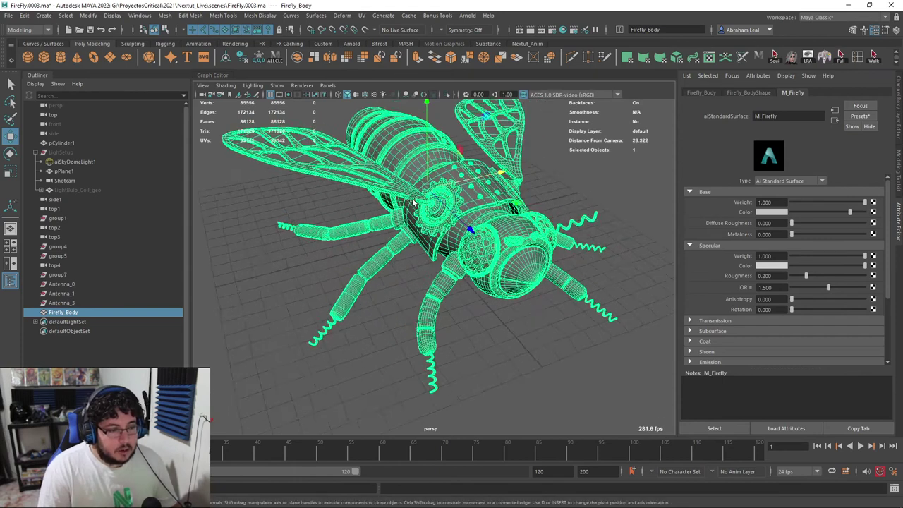
{"action": "key", "text": "f"}
{"action": "left_click", "coordinate": [8, 15]}
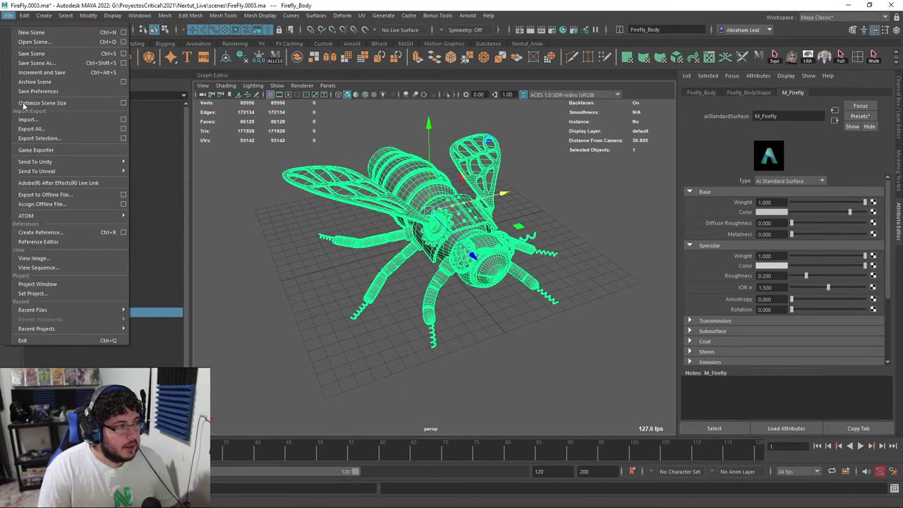
{"action": "left_click", "coordinate": [45, 142]}
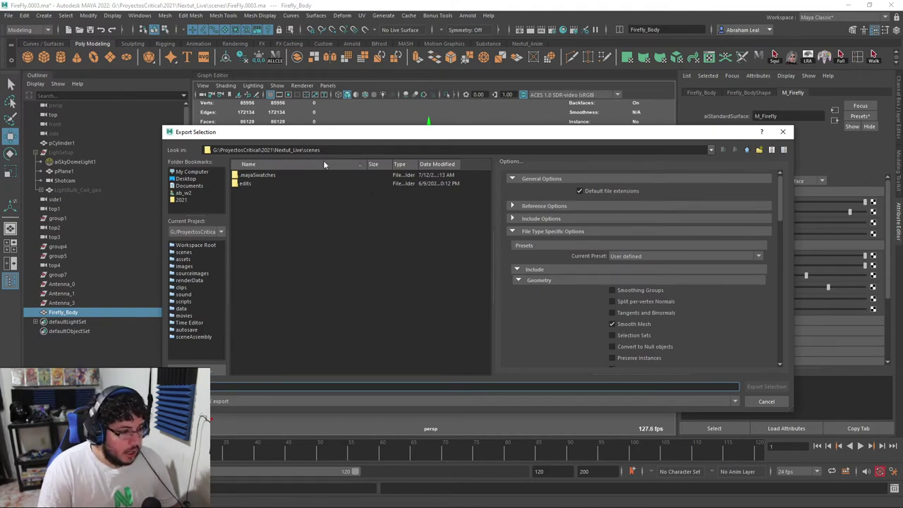
- Create a folder named Firefly inside the project's assets folder and open it as the export destination
{"action": "left_click", "coordinate": [183, 259]}
{"action": "right_click", "coordinate": [301, 219]}
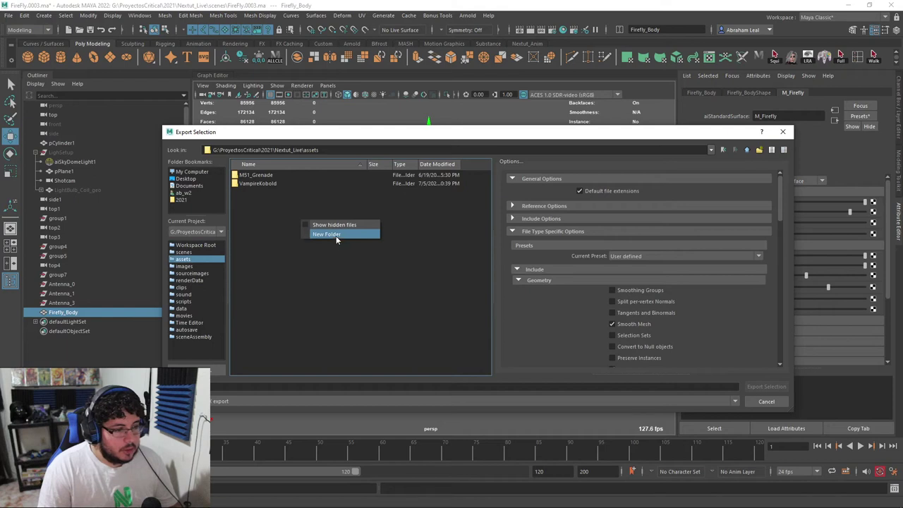
{"action": "left_click", "coordinate": [335, 237]}
{"action": "type", "text": "Firefly"}
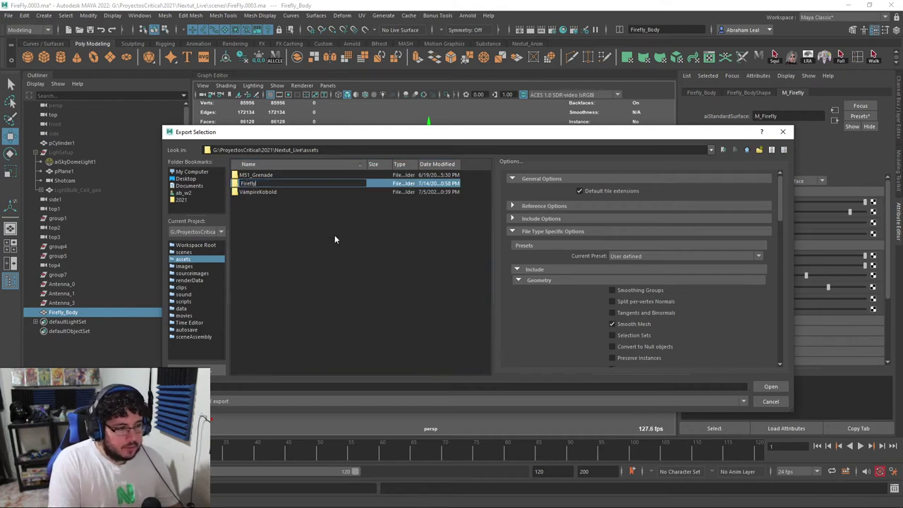
{"action": "key", "text": "Return"}
{"action": "key", "text": "Return"}
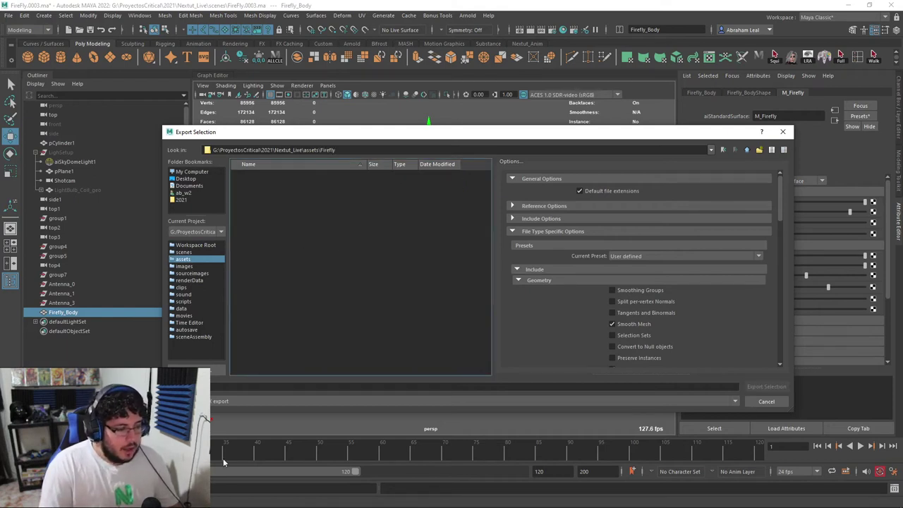
- Check the geometry export options, export the mesh as Firefly.fbx, and clear the selection
{"action": "scroll", "coordinate": [622, 298], "scroll_direction": "down", "scroll_amount": 2}
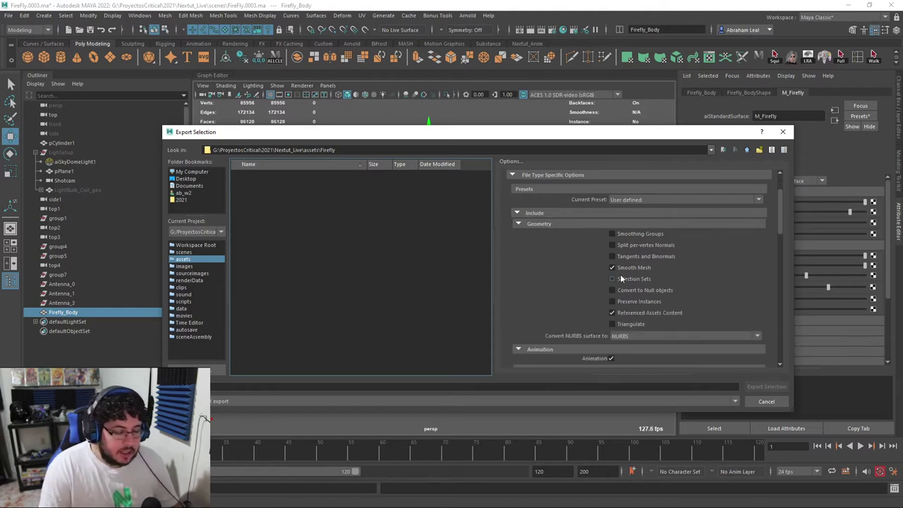
{"action": "left_click", "coordinate": [358, 389]}
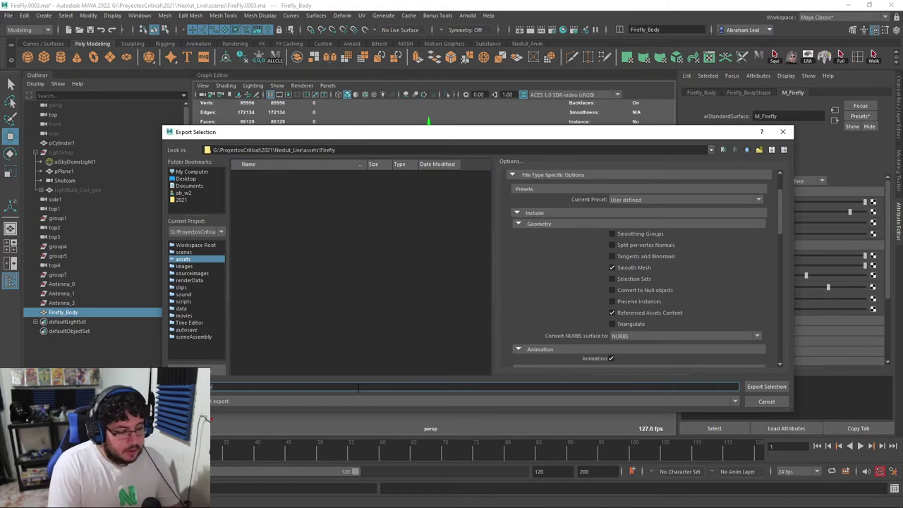
{"action": "key", "text": "Return"}
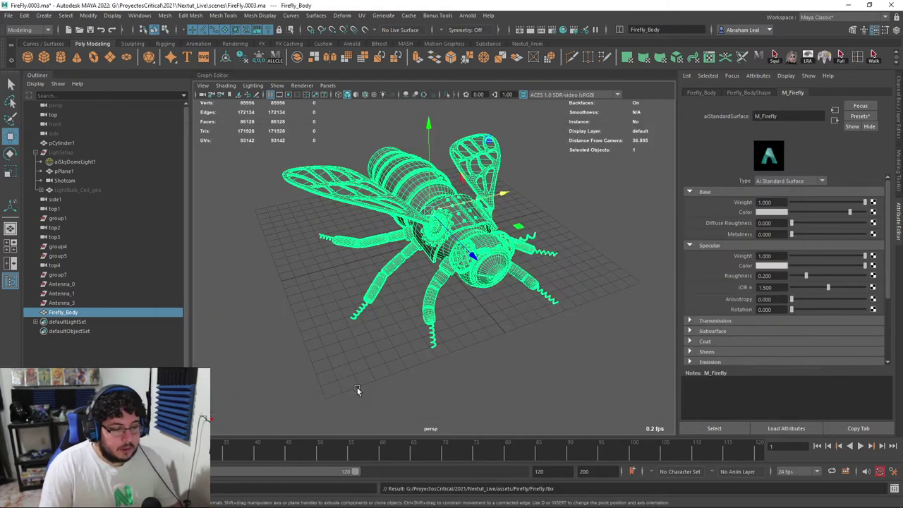
{"action": "left_click", "coordinate": [362, 393]}
- Launch Adobe Substance 3D Painter, dismiss its welcome window and enlarge the assets shelf
{"action": "key", "text": "super"}
{"action": "type", "text": "s"}
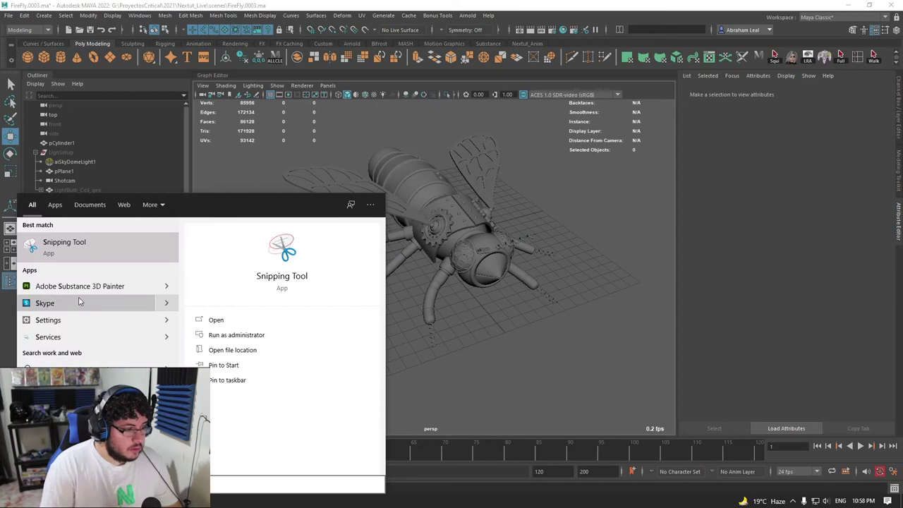
{"action": "left_click", "coordinate": [88, 287]}
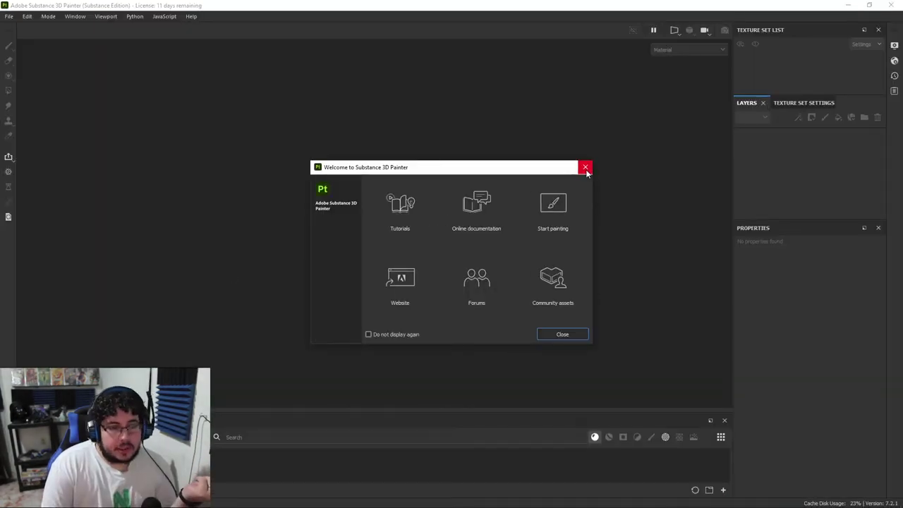
{"action": "left_click", "coordinate": [585, 168]}
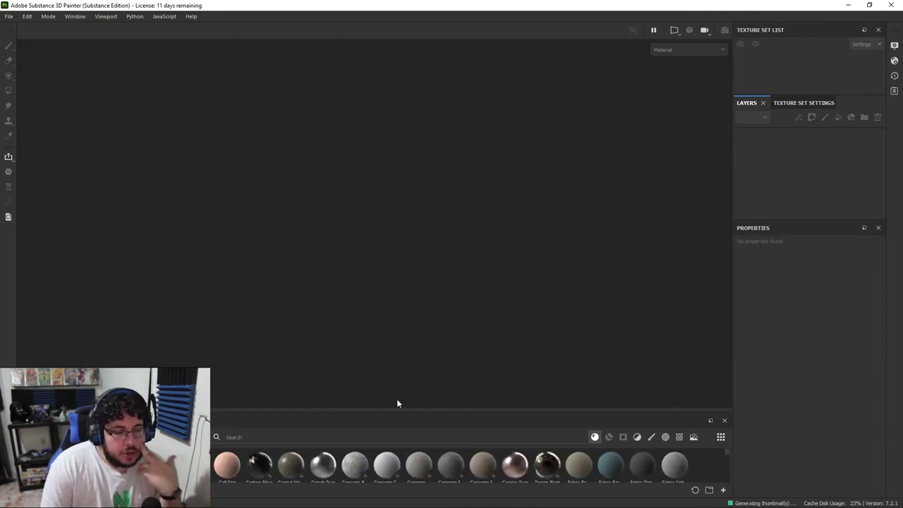
{"action": "left_click_drag", "start_coordinate": [375, 411], "coordinate": [385, 353]}
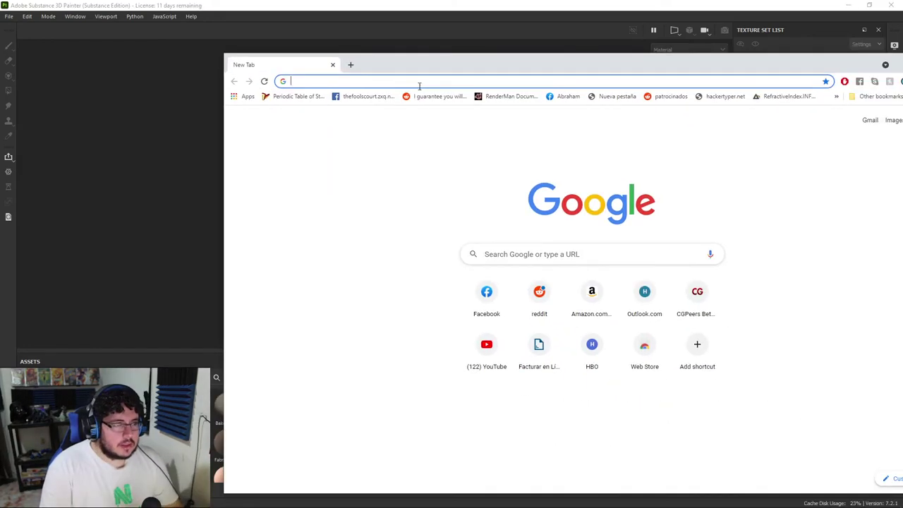
- Search Google in the browser for Adobe Substance Painter and open the Adobe Creative Cloud result
{"action": "left_click", "coordinate": [422, 84]}
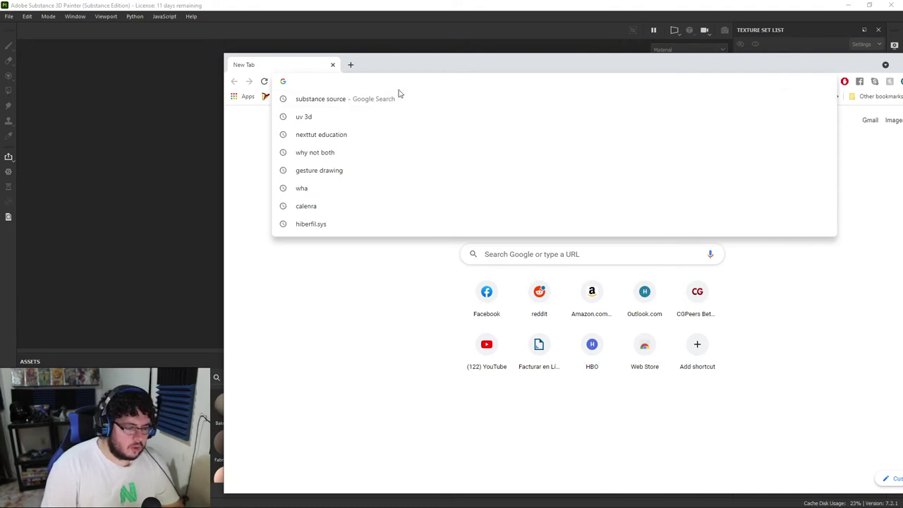
{"action": "type", "text": "adoibe substance painter"}
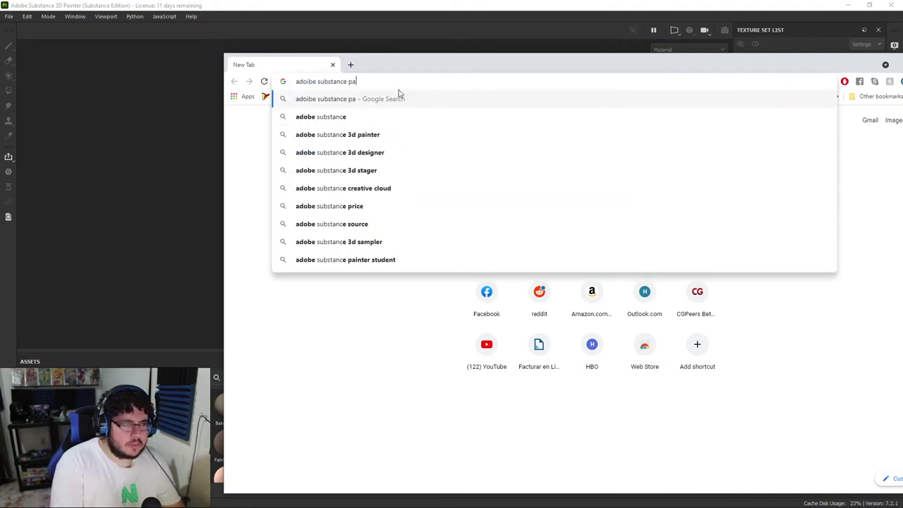
{"action": "key", "text": "Return"}
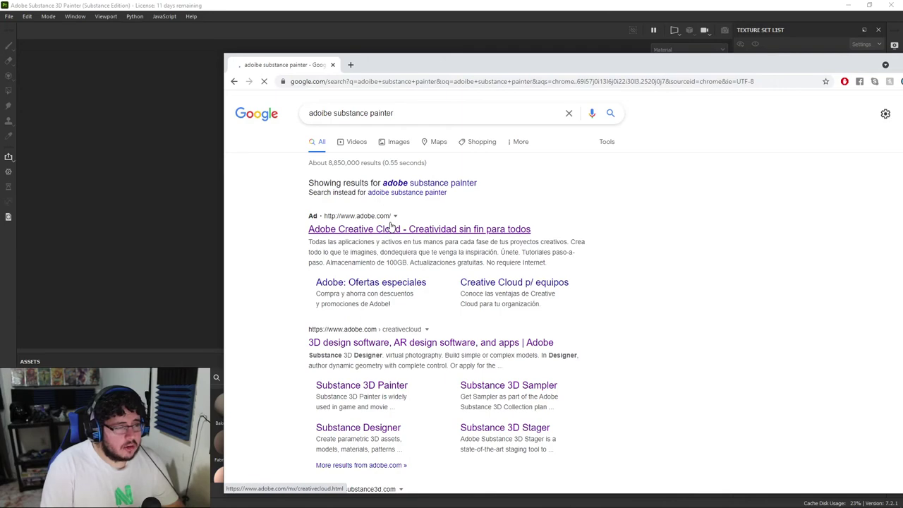
{"action": "left_click", "coordinate": [391, 228]}
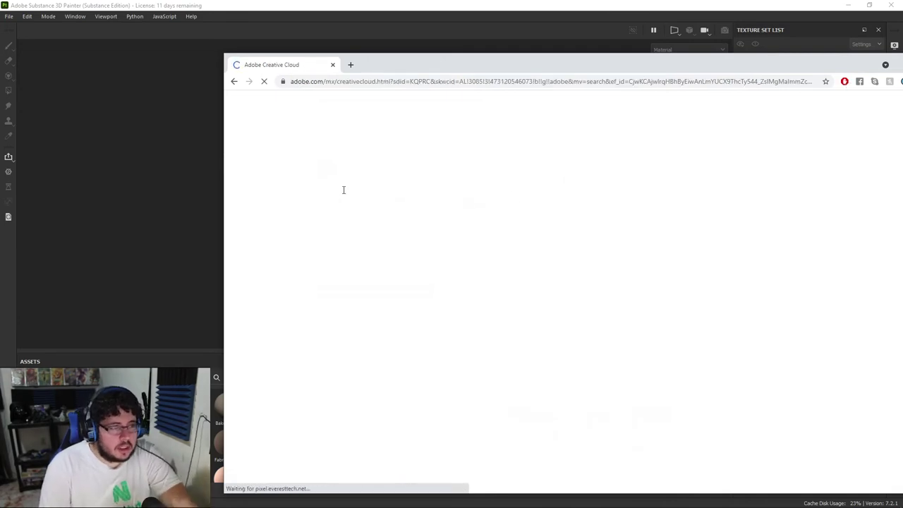
- Bring the browser window fully into view and look through the Creative Cloud page and its Creatividad y diseño offerings
{"action": "left_click_drag", "start_coordinate": [606, 65], "coordinate": [494, 23]}
{"action": "scroll", "coordinate": [445, 191], "scroll_direction": "down", "scroll_amount": 4}
{"action": "scroll", "coordinate": [475, 102], "scroll_direction": "up", "scroll_amount": 4}
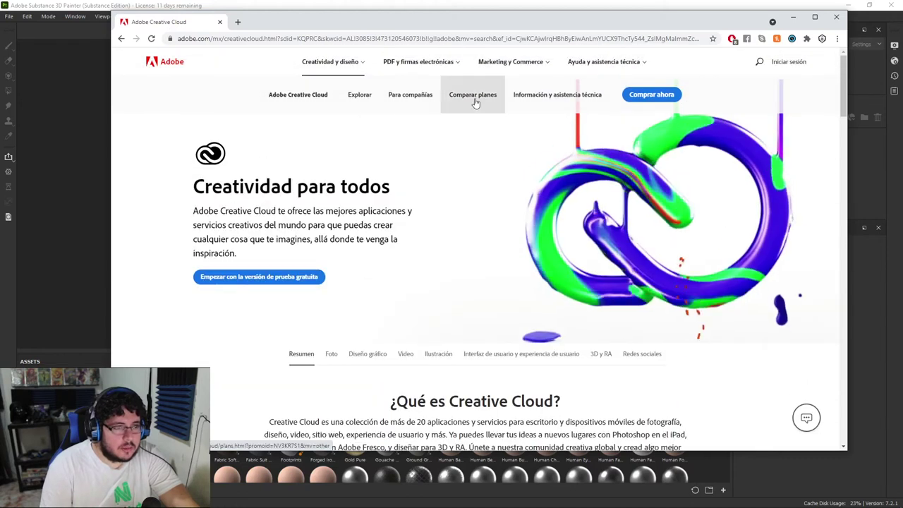
{"action": "left_click", "coordinate": [360, 63]}
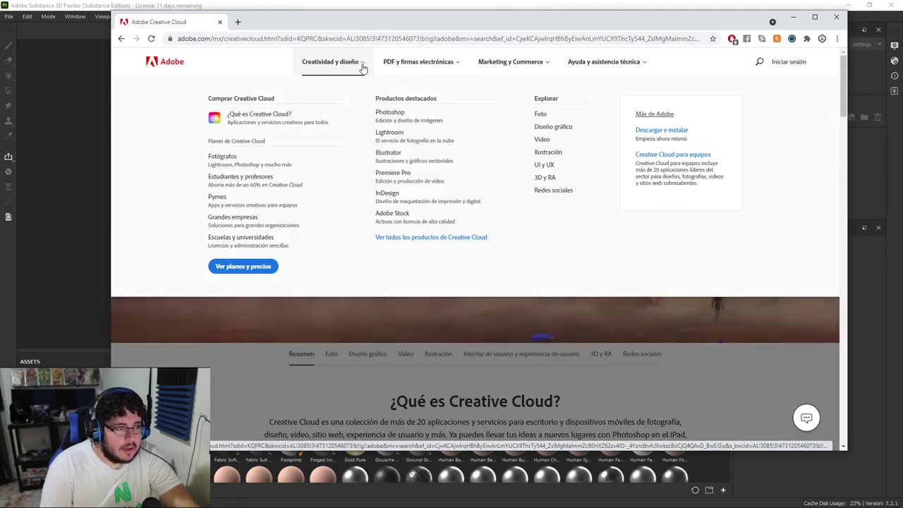
{"action": "left_click", "coordinate": [233, 375]}
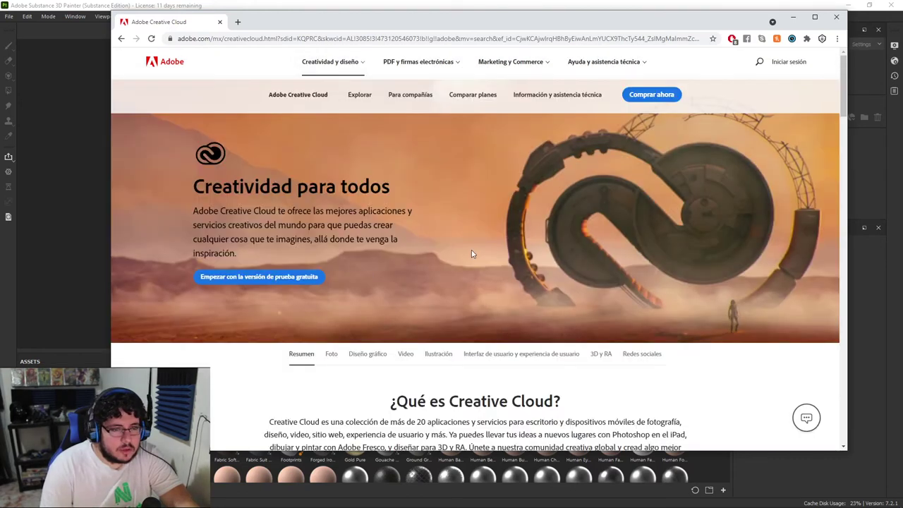
- Skim the rest of the Creative Cloud page, return to Google, search for "adoibe substance painter 3de" and open the substance3d.com result
{"action": "scroll", "coordinate": [471, 252], "scroll_direction": "down", "scroll_amount": 15}
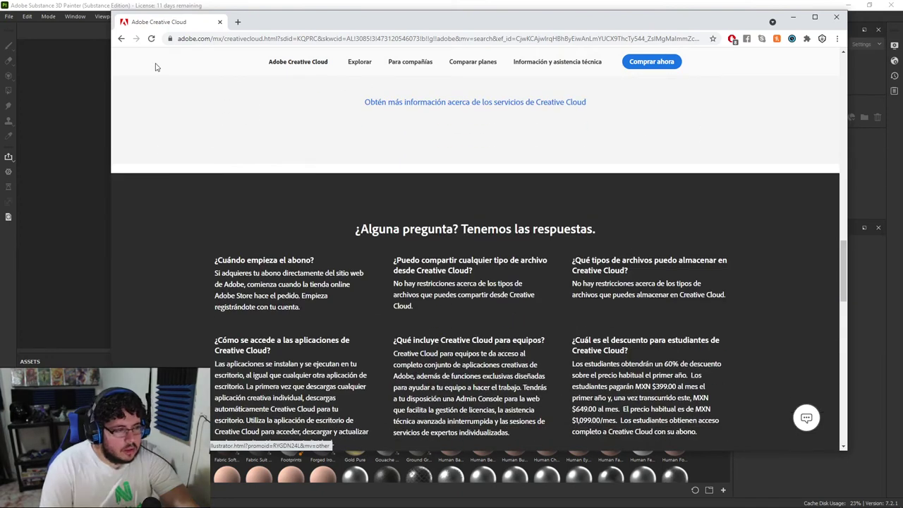
{"action": "left_click", "coordinate": [122, 38]}
{"action": "left_click", "coordinate": [318, 73]}
{"action": "type", "text": "3de"}
{"action": "key", "text": "Return"}
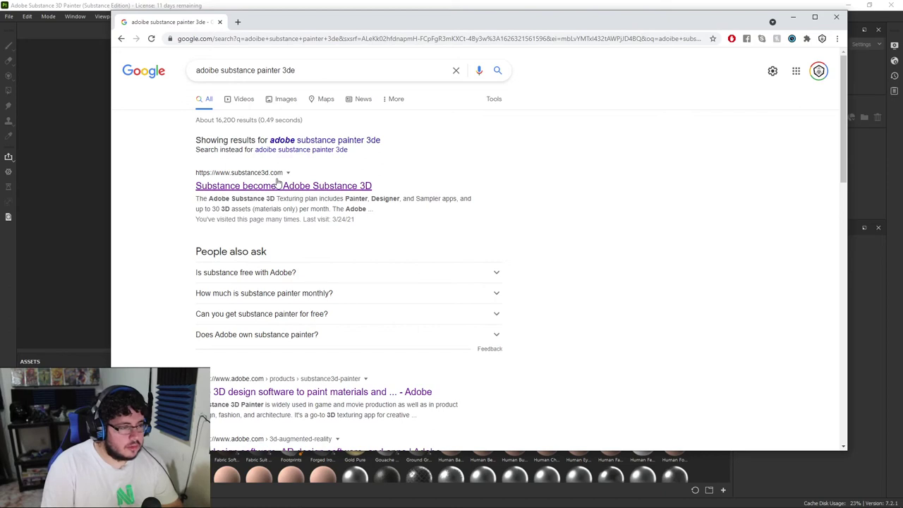
{"action": "left_click", "coordinate": [277, 185]}
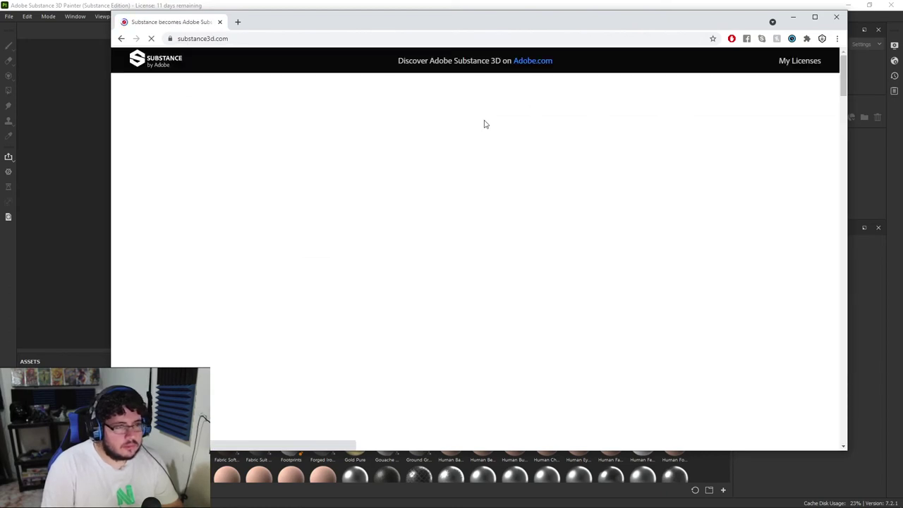
- Look through the Substance 3D site's apps, subscription, launch offer and education sections, and open the students and teachers license page
{"action": "scroll", "coordinate": [499, 178], "scroll_direction": "down", "scroll_amount": 3}
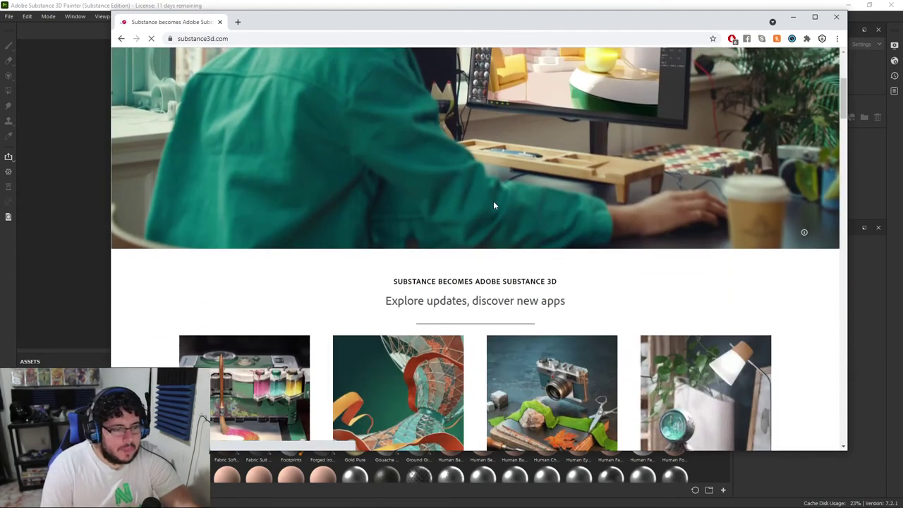
{"action": "scroll", "coordinate": [503, 202], "scroll_direction": "down", "scroll_amount": 3}
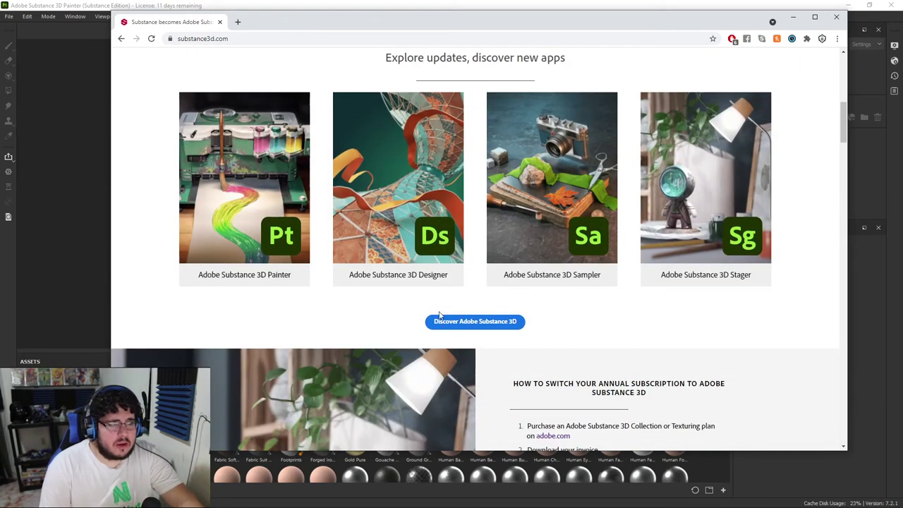
{"action": "scroll", "coordinate": [575, 323], "scroll_direction": "down", "scroll_amount": 1}
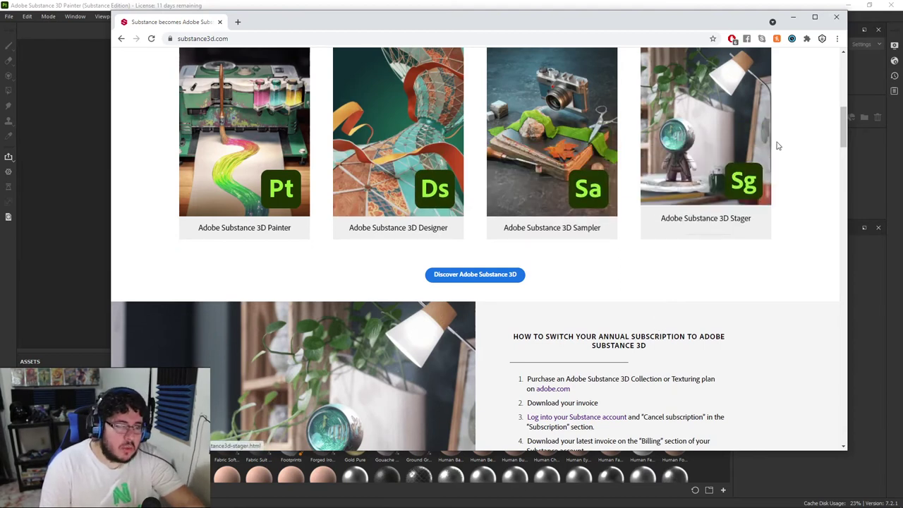
{"action": "mouse_move", "coordinate": [759, 159]}
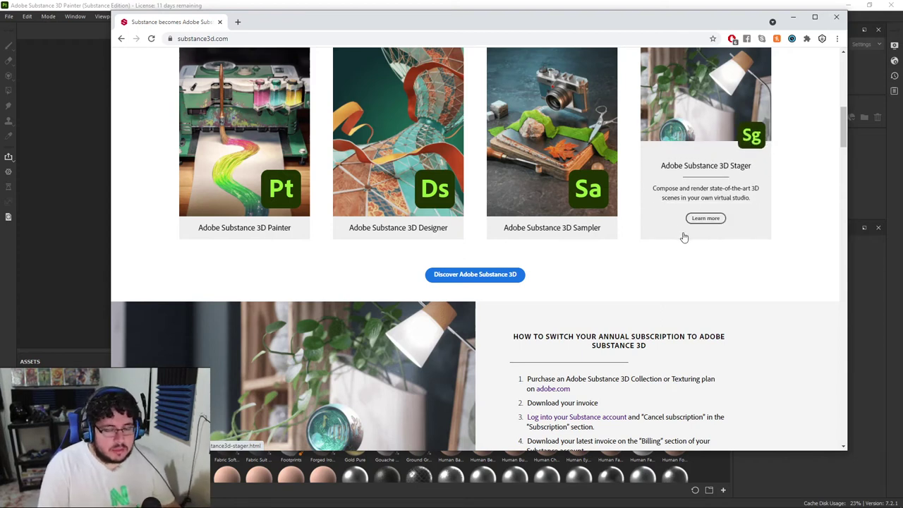
{"action": "scroll", "coordinate": [699, 225], "scroll_direction": "down", "scroll_amount": 3}
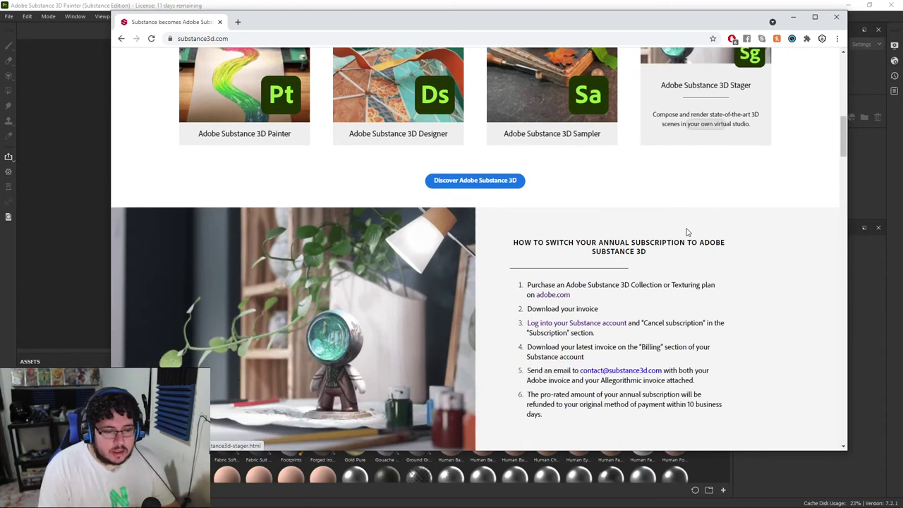
{"action": "scroll", "coordinate": [381, 180], "scroll_direction": "down", "scroll_amount": 3}
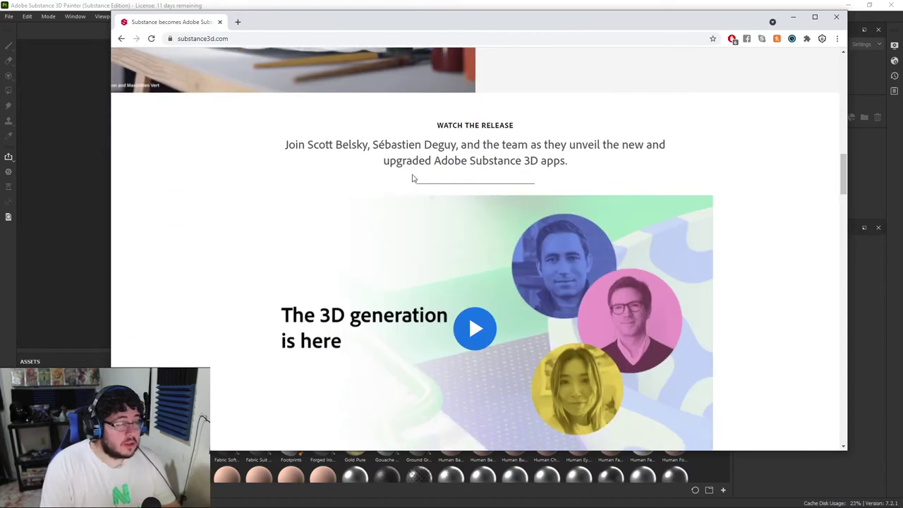
{"action": "scroll", "coordinate": [413, 177], "scroll_direction": "down", "scroll_amount": 6}
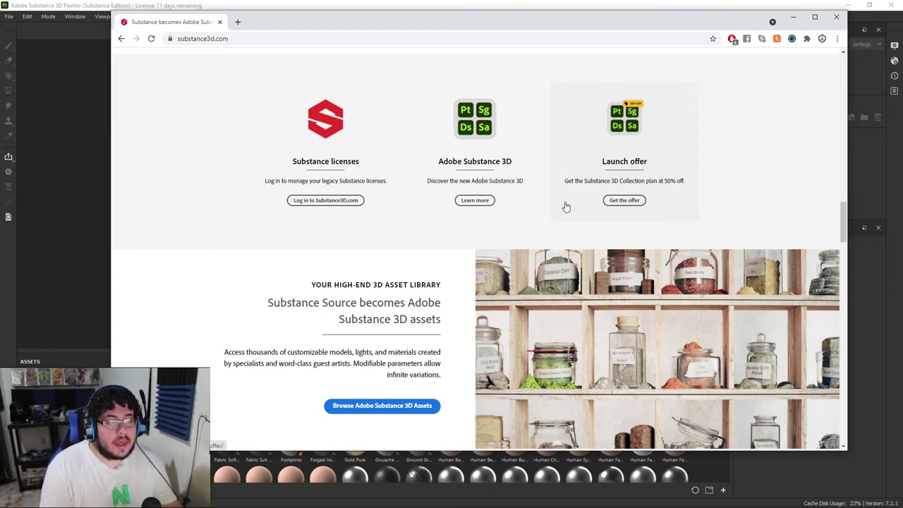
{"action": "scroll", "coordinate": [566, 206], "scroll_direction": "down", "scroll_amount": 5}
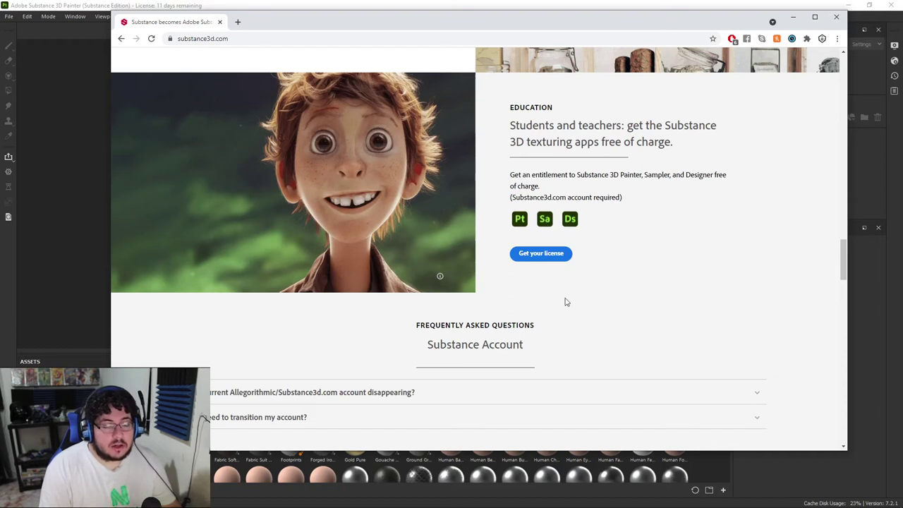
{"action": "left_click", "coordinate": [518, 255]}
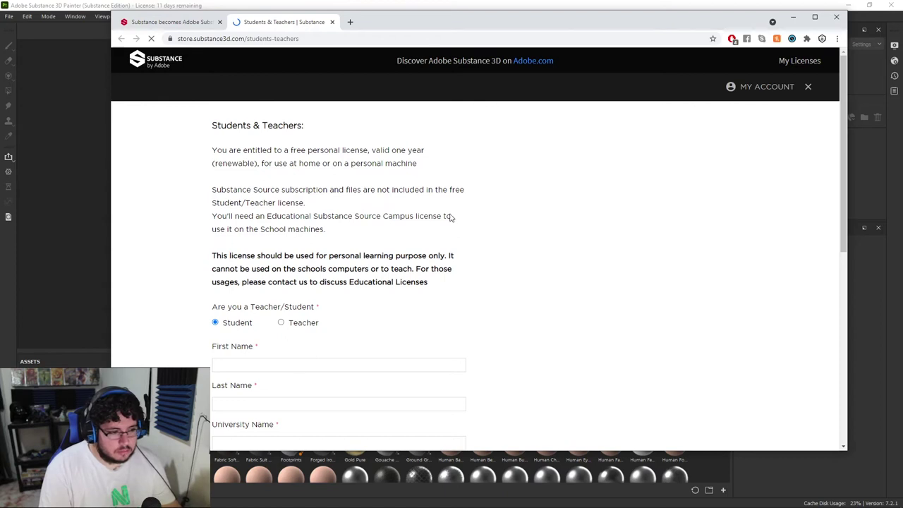
- Switch back to Substance 3D Painter and start a new project
{"action": "left_click", "coordinate": [793, 20]}
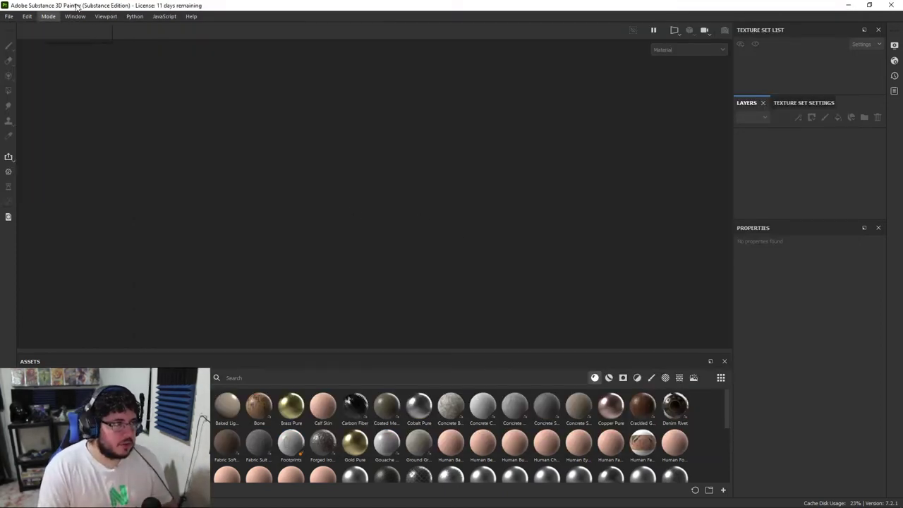
{"action": "left_click", "coordinate": [16, 16]}
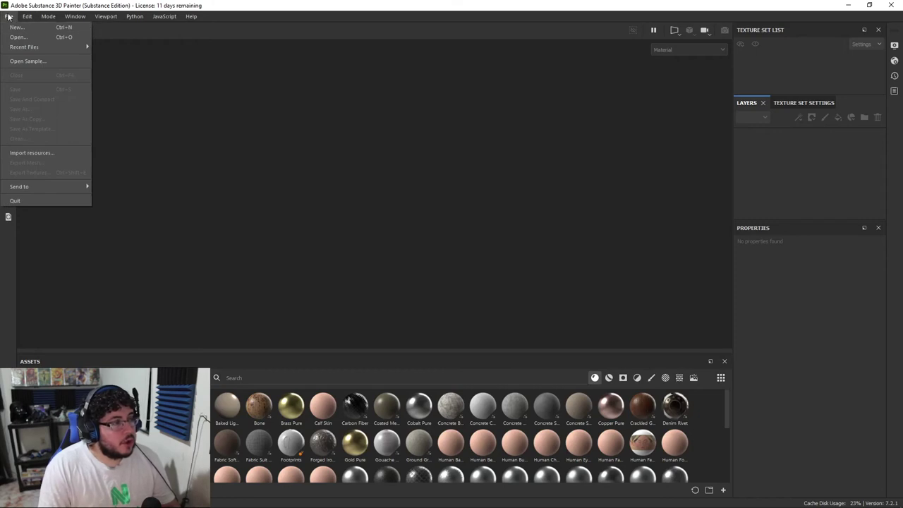
{"action": "left_click", "coordinate": [15, 27]}
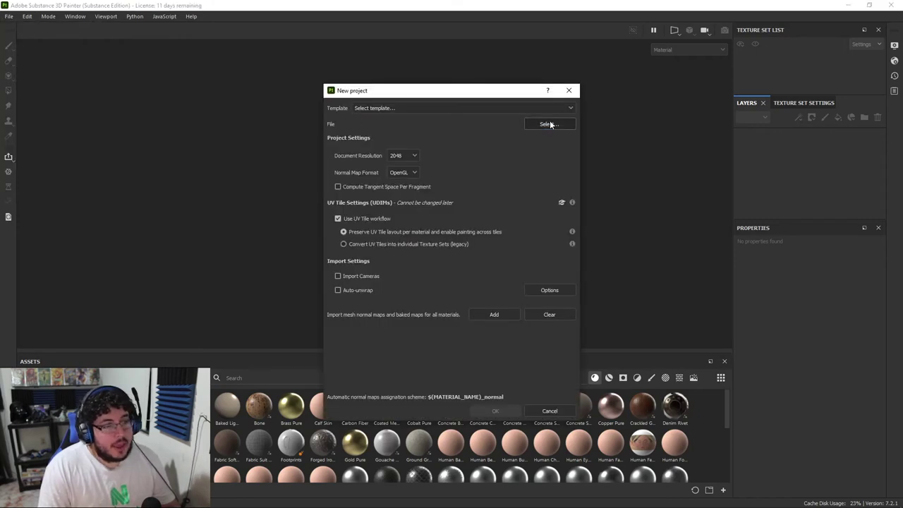
- Choose Firefly.fbx from ProyectosCritical/2021/Nextut_Live/assets/Firefly as the project's mesh file
{"action": "left_click", "coordinate": [548, 123]}
{"action": "left_click", "coordinate": [459, 122]}
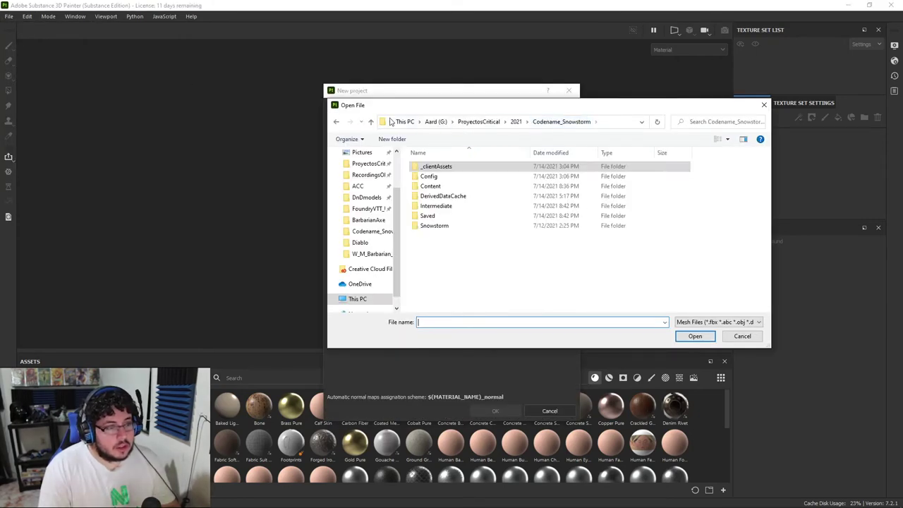
{"action": "left_click", "coordinate": [439, 122]}
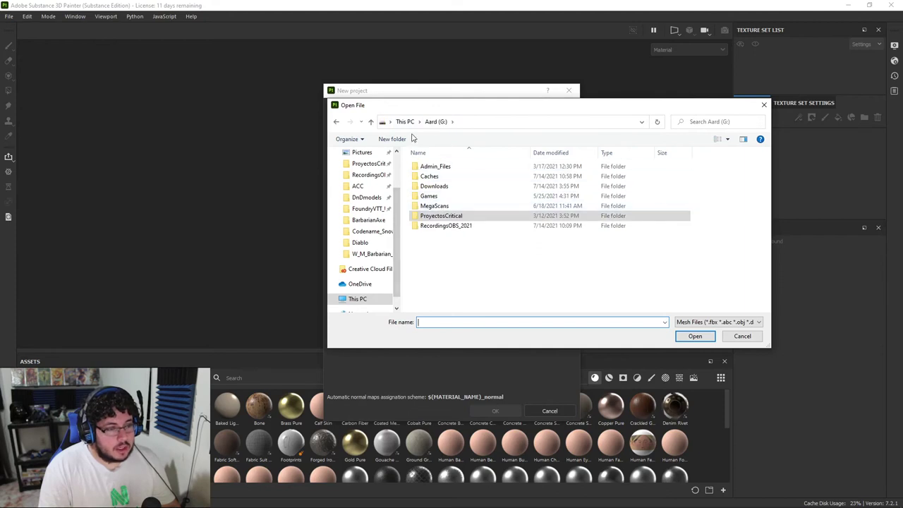
{"action": "left_click", "coordinate": [447, 216]}
{"action": "double_click", "coordinate": [447, 217]}
{"action": "double_click", "coordinate": [434, 176]}
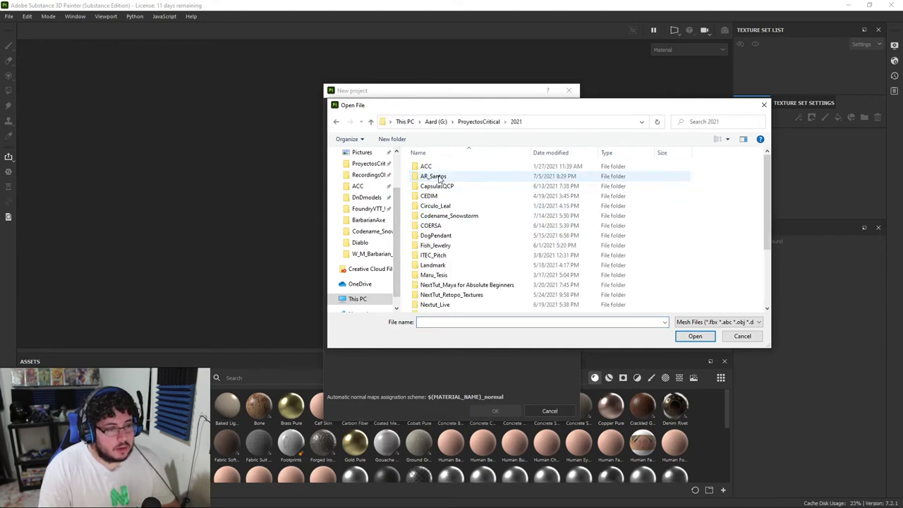
{"action": "scroll", "coordinate": [450, 232], "scroll_direction": "down", "scroll_amount": 3}
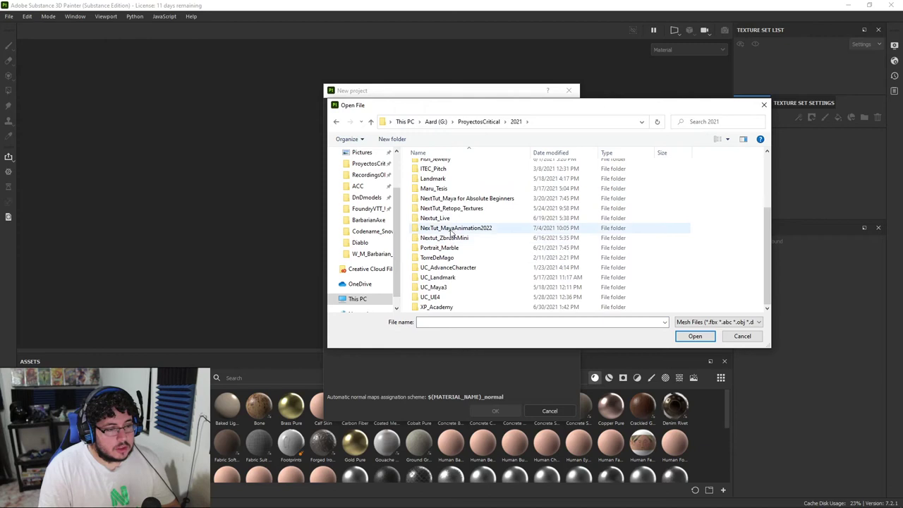
{"action": "double_click", "coordinate": [441, 218]}
{"action": "double_click", "coordinate": [445, 167]}
{"action": "double_click", "coordinate": [445, 168]}
{"action": "double_click", "coordinate": [444, 167]}
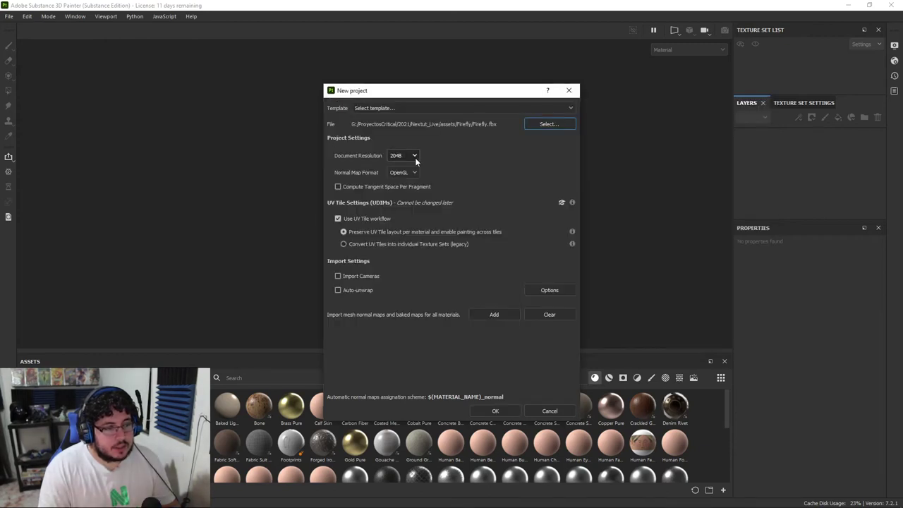
- Create the project with the UV Tile workflow enabled, preserving the tile layout per material for painting across tiles
{"action": "left_click", "coordinate": [337, 219]}
{"action": "left_click", "coordinate": [339, 218]}
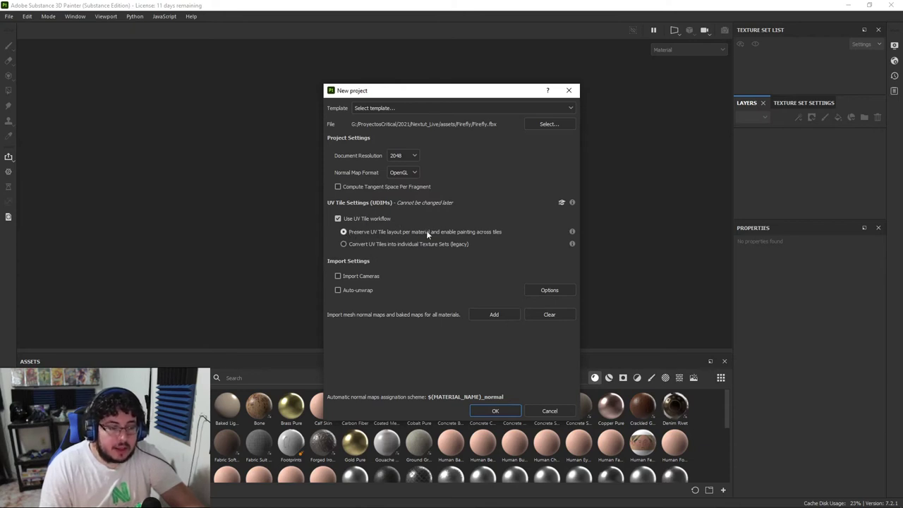
{"action": "left_click", "coordinate": [498, 411]}
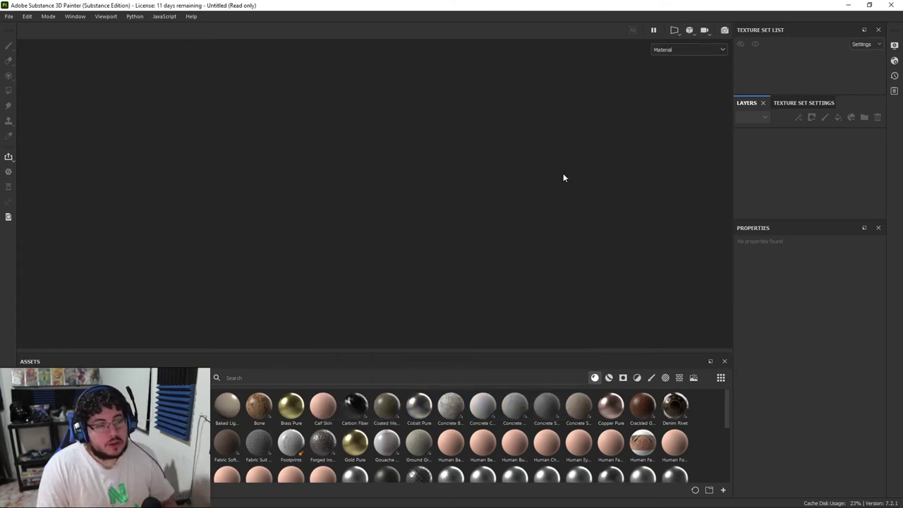
- Enlarge the Texture Set List so that all of M_Firefly's UV tiles can be seen
{"action": "left_click_drag", "start_coordinate": [546, 202], "coordinate": [300, 141], "text": "alt"}
{"action": "right_click_drag", "start_coordinate": [301, 141], "coordinate": [417, 140], "text": "alt"}
{"action": "left_click_drag", "start_coordinate": [844, 97], "coordinate": [851, 158]}
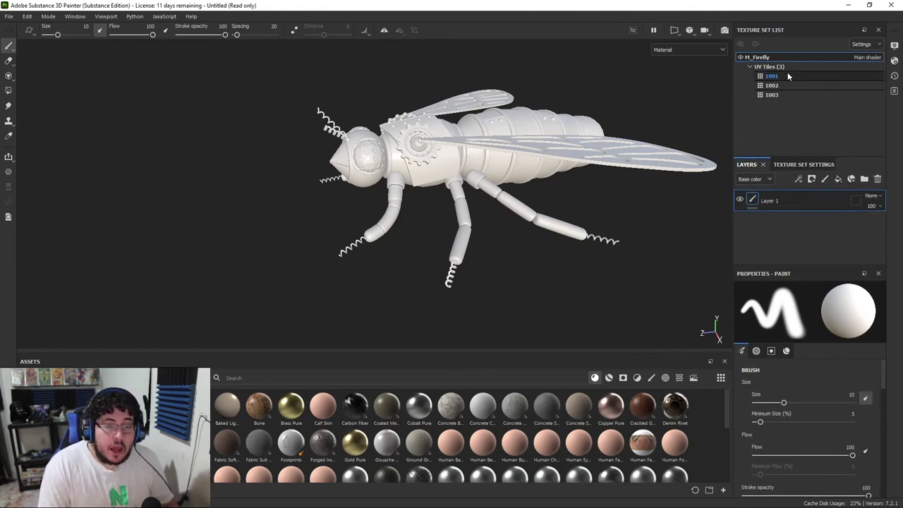
{"action": "left_click_drag", "start_coordinate": [543, 192], "coordinate": [518, 168], "text": "alt"}
- Compare the firefly model with its UV tile layout in the combined, 3D-only and 2D-only views, ending in 3D-only
{"action": "key", "text": "F1"}
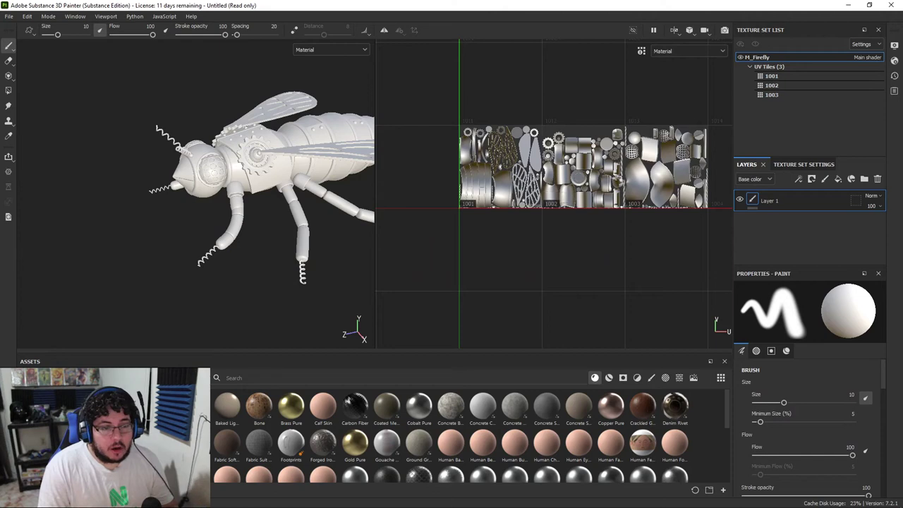
{"action": "key", "text": "F2"}
{"action": "left_click_drag", "start_coordinate": [572, 146], "coordinate": [540, 180], "text": "alt"}
{"action": "key", "text": "F3"}
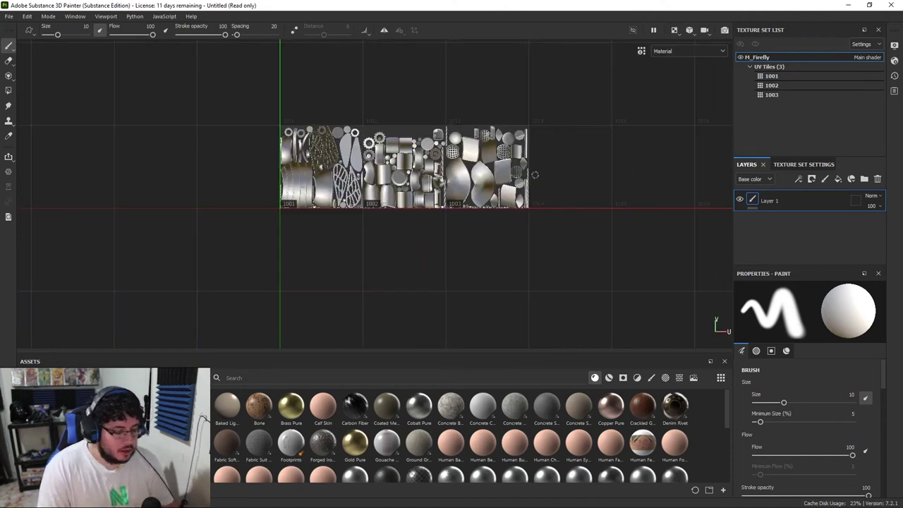
{"action": "key", "text": "F2"}
{"action": "key", "text": "F1"}
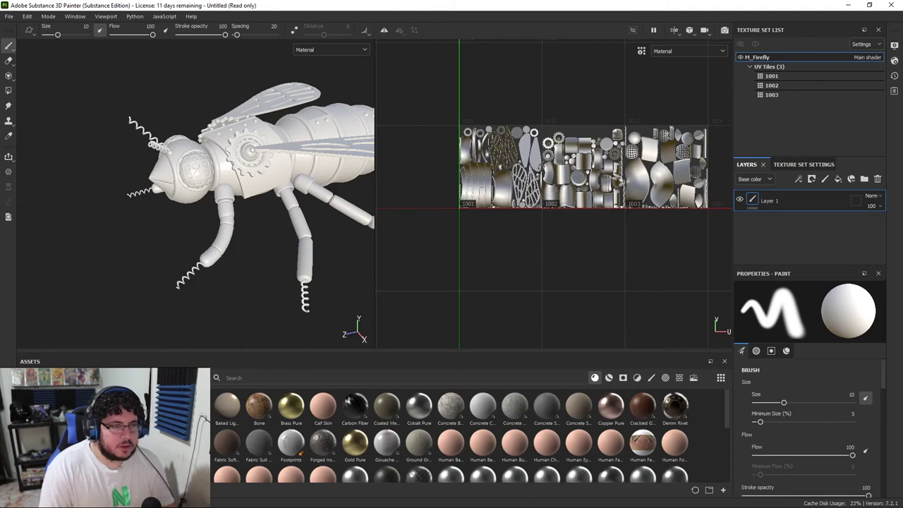
{"action": "key", "text": "F2"}
{"action": "key", "text": "F3"}
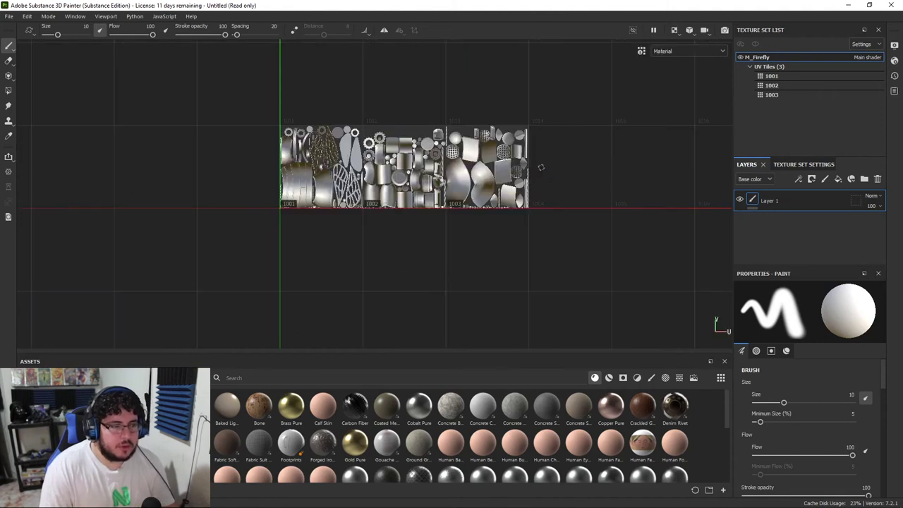
{"action": "key", "text": "F2"}
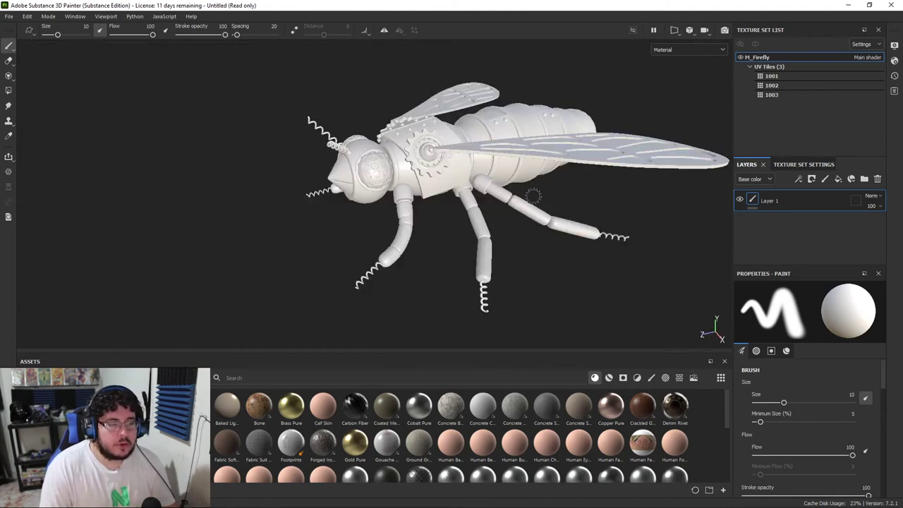
- Open the mesh map baking settings for the M_Firefly texture set
{"action": "left_click_drag", "start_coordinate": [543, 194], "coordinate": [462, 157], "text": "alt"}
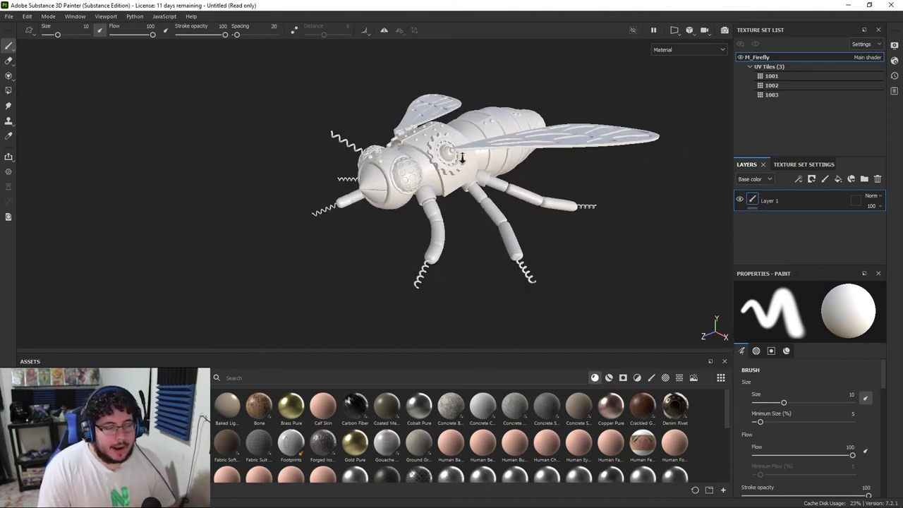
{"action": "right_click_drag", "start_coordinate": [517, 183], "coordinate": [599, 189], "text": "alt"}
{"action": "left_click_drag", "start_coordinate": [600, 189], "coordinate": [571, 217], "text": "alt"}
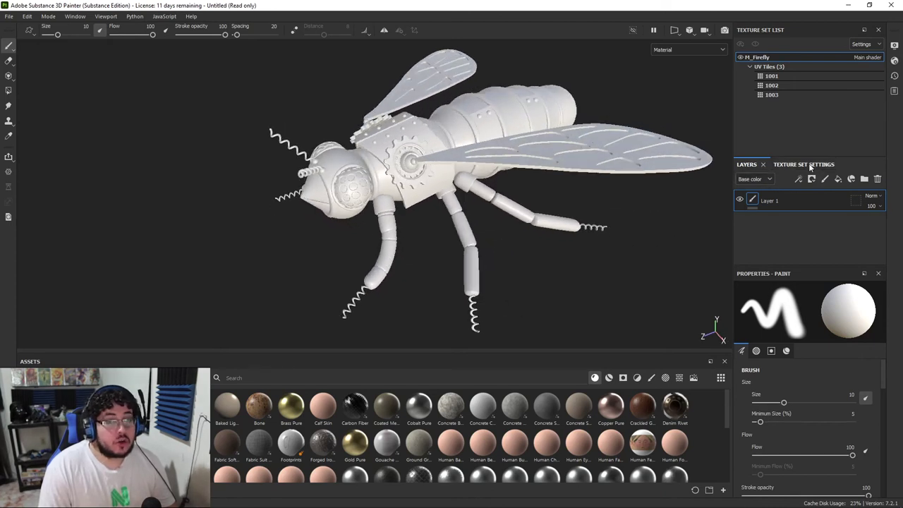
{"action": "left_click", "coordinate": [806, 164]}
{"action": "scroll", "coordinate": [825, 223], "scroll_direction": "down", "scroll_amount": 10}
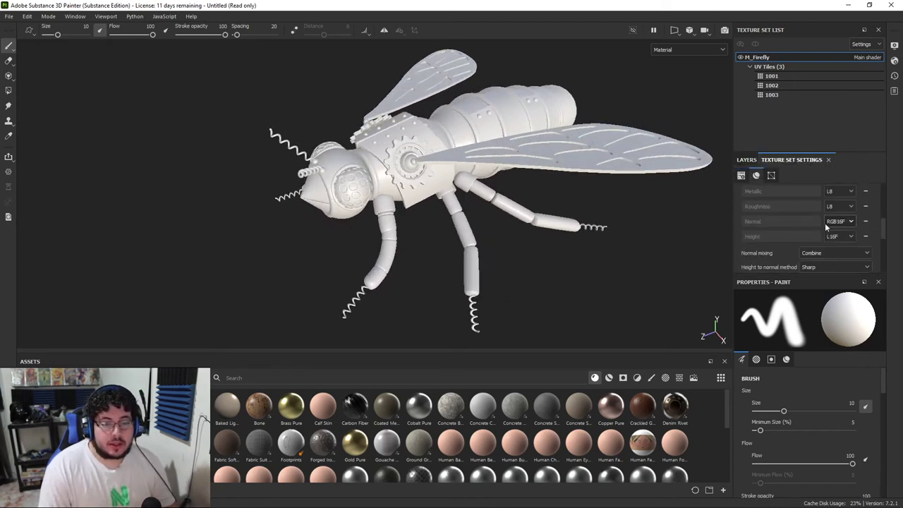
{"action": "left_click", "coordinate": [845, 218]}
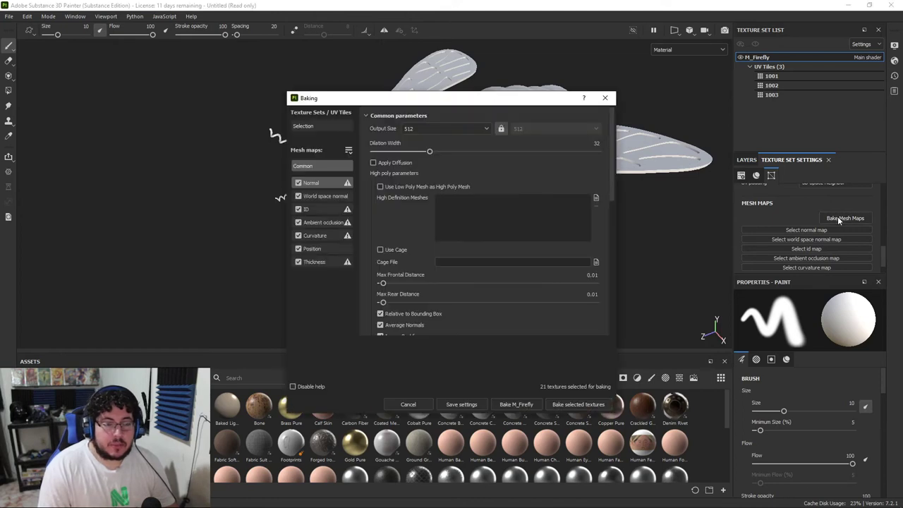
- Set the bake output size to 2048 and the antialiasing to Subsampling 2x2
{"action": "left_click_drag", "start_coordinate": [434, 94], "coordinate": [688, 79]}
{"action": "left_click", "coordinate": [695, 108]}
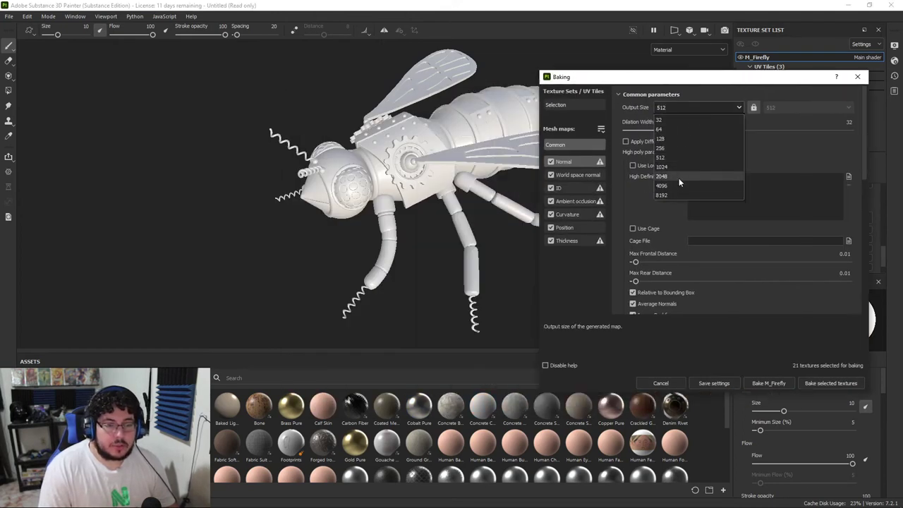
{"action": "left_click", "coordinate": [674, 177]}
{"action": "scroll", "coordinate": [701, 235], "scroll_direction": "down", "scroll_amount": 2}
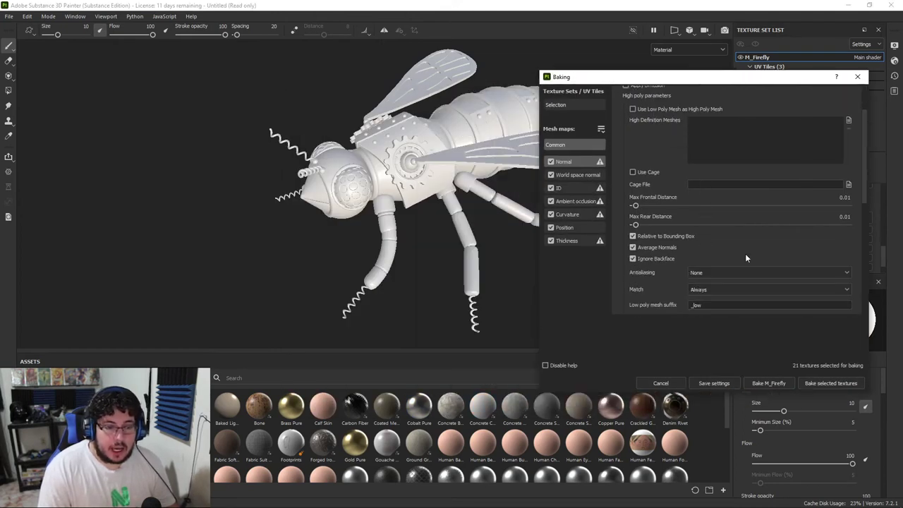
{"action": "scroll", "coordinate": [746, 253], "scroll_direction": "down", "scroll_amount": 2}
{"action": "left_click", "coordinate": [716, 216]}
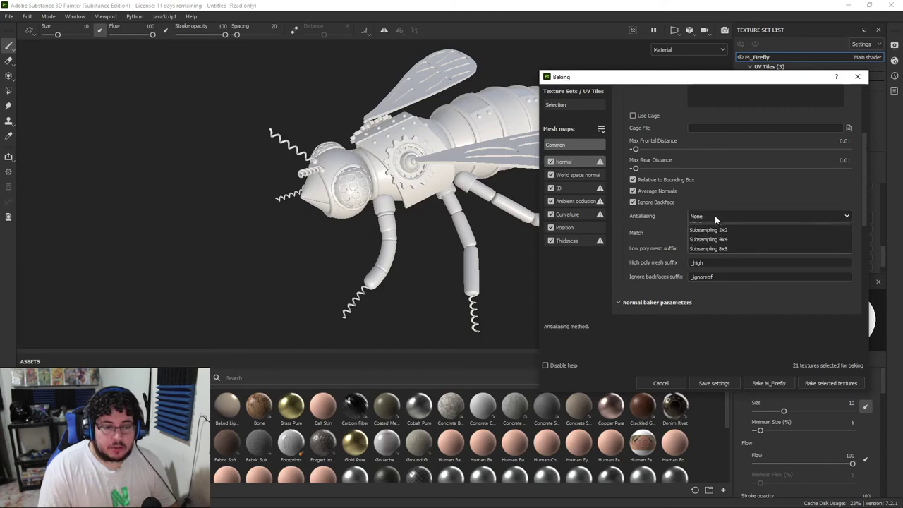
{"action": "left_click", "coordinate": [705, 226]}
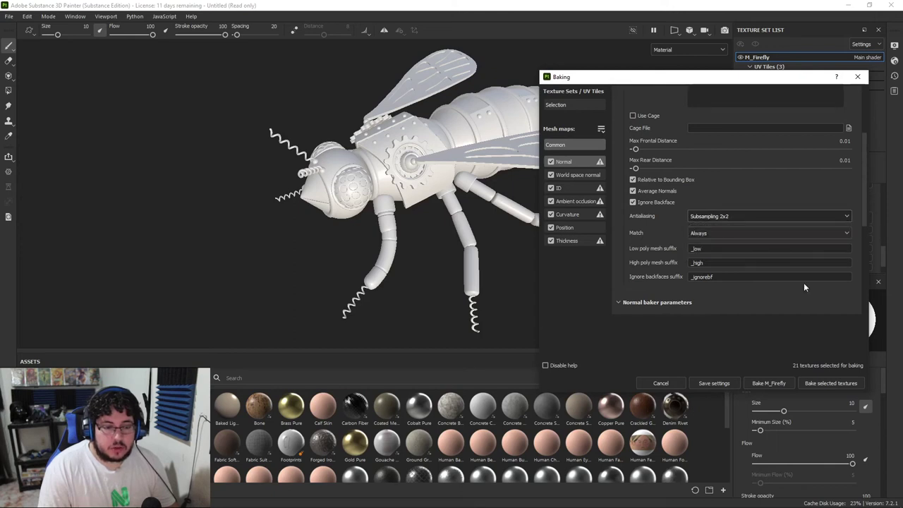
- Start baking the M_Firefly mesh maps, cancel the bake while it is running, and close the baking settings
{"action": "left_click", "coordinate": [772, 383]}
{"action": "left_click_drag", "start_coordinate": [463, 198], "coordinate": [690, 252]}
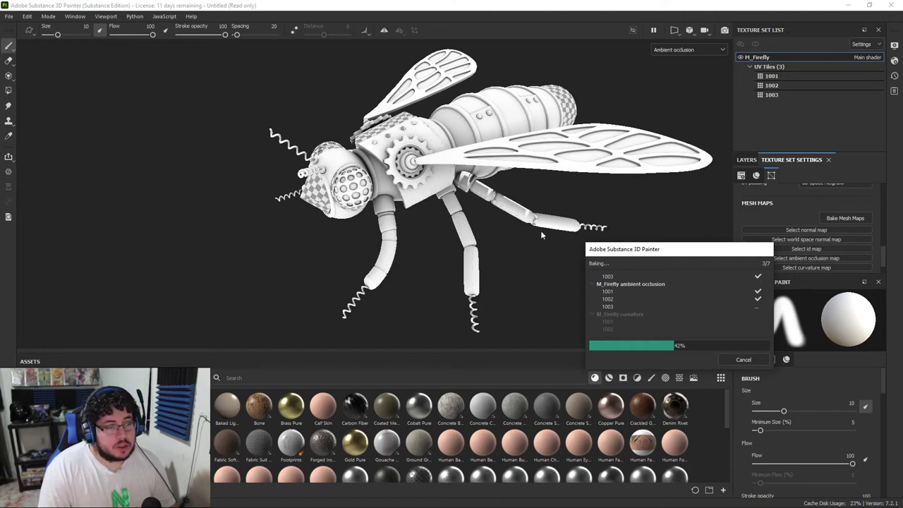
{"action": "left_click", "coordinate": [737, 359]}
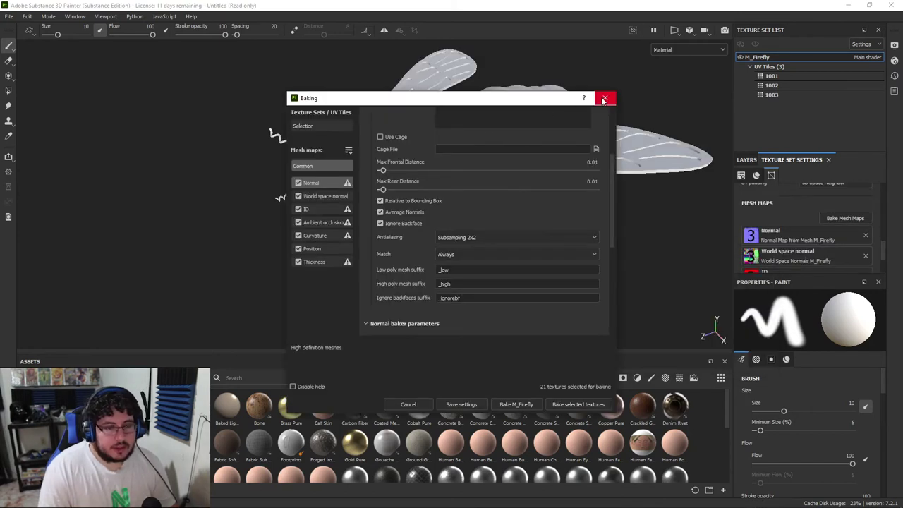
{"action": "left_click", "coordinate": [604, 99]}
- Switch to the FireFly.0003.ma scene in Maya
{"action": "left_click", "coordinate": [870, 5]}
{"action": "left_click", "coordinate": [848, 5]}
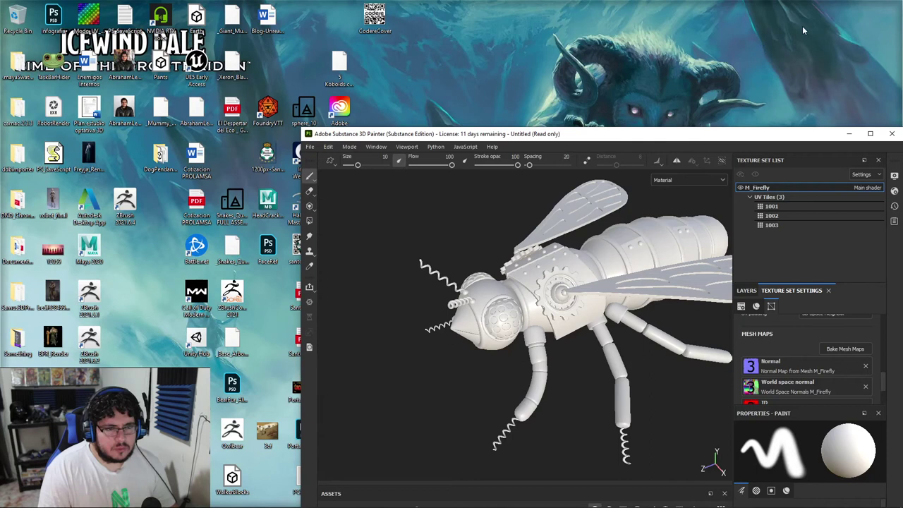
{"action": "left_click", "coordinate": [848, 135]}
{"action": "left_click", "coordinate": [185, 498]}
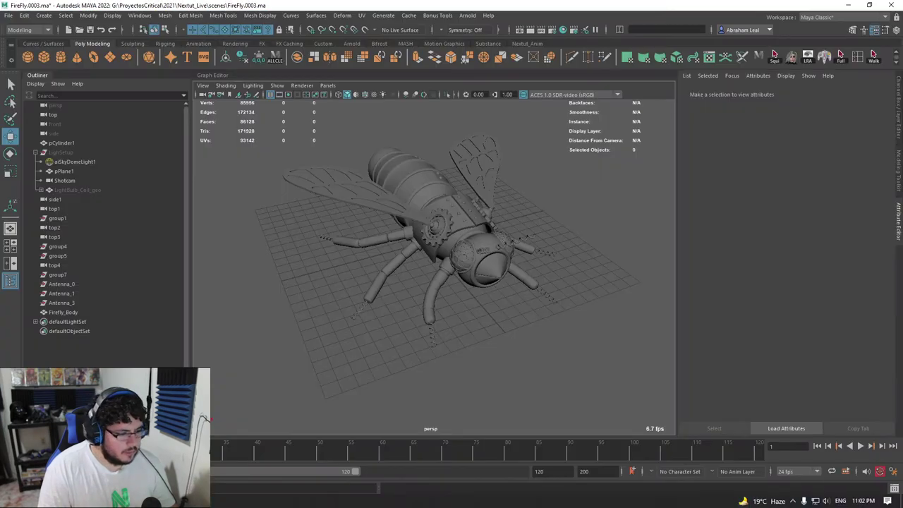
- Select all faces of one rear leg on Firefly_Body: the cup-shaped joint, the three segments and the coiled tip
{"action": "scroll", "coordinate": [439, 253], "scroll_direction": "up", "scroll_amount": 5}
{"action": "left_click_drag", "start_coordinate": [440, 253], "coordinate": [370, 245], "text": "alt"}
{"action": "scroll", "coordinate": [385, 235], "scroll_direction": "up", "scroll_amount": 2}
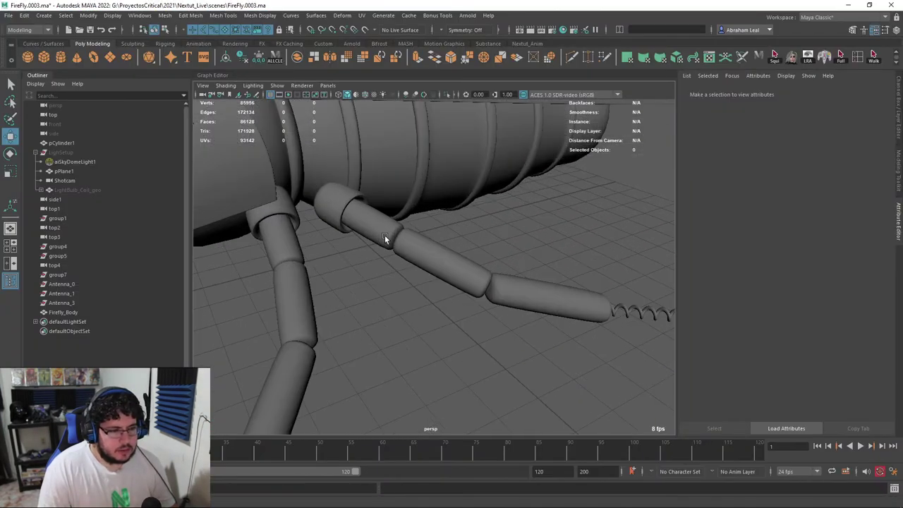
{"action": "left_click", "coordinate": [385, 235]}
{"action": "right_click_drag", "start_coordinate": [363, 201], "coordinate": [363, 233]}
{"action": "double_click", "coordinate": [339, 206]}
{"action": "double_click", "coordinate": [373, 222], "text": "shift"}
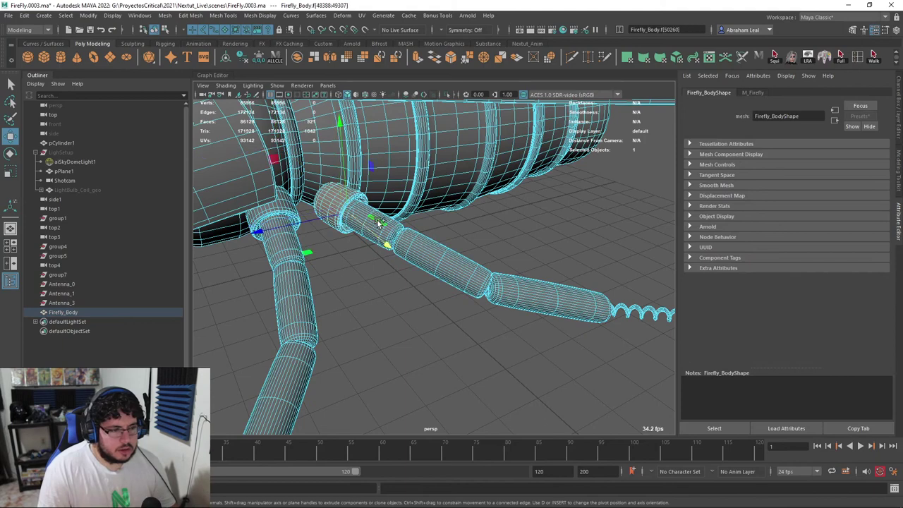
{"action": "double_click", "coordinate": [450, 256], "text": "shift"}
{"action": "double_click", "coordinate": [534, 290], "text": "shift"}
{"action": "double_click", "coordinate": [639, 312], "text": "shift"}
- Add all faces of the opposite rear leg, from the cup-shaped joint to the coiled tip, to the face selection
{"action": "scroll", "coordinate": [524, 263], "scroll_direction": "down", "scroll_amount": 6}
{"action": "left_click_drag", "start_coordinate": [471, 259], "coordinate": [510, 266], "text": "alt"}
{"action": "middle_click_drag", "start_coordinate": [352, 276], "coordinate": [455, 255], "text": "alt"}
{"action": "scroll", "coordinate": [455, 256], "scroll_direction": "up", "scroll_amount": 4}
{"action": "left_click_drag", "start_coordinate": [455, 255], "coordinate": [482, 282], "text": "alt"}
{"action": "scroll", "coordinate": [516, 256], "scroll_direction": "up", "scroll_amount": 3}
{"action": "double_click", "coordinate": [562, 205], "text": "shift"}
{"action": "double_click", "coordinate": [527, 233], "text": "shift"}
{"action": "double_click", "coordinate": [472, 253], "text": "shift"}
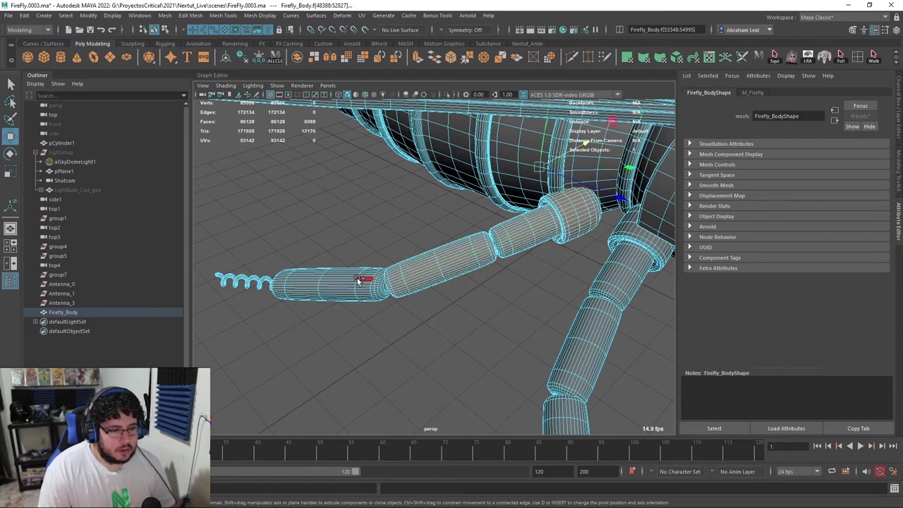
{"action": "double_click", "coordinate": [362, 279], "text": "shift"}
{"action": "double_click", "coordinate": [241, 284], "text": "shift"}
- Extract the selected faces of both rear legs into separate pieces and return to object mode
{"action": "key", "text": "a"}
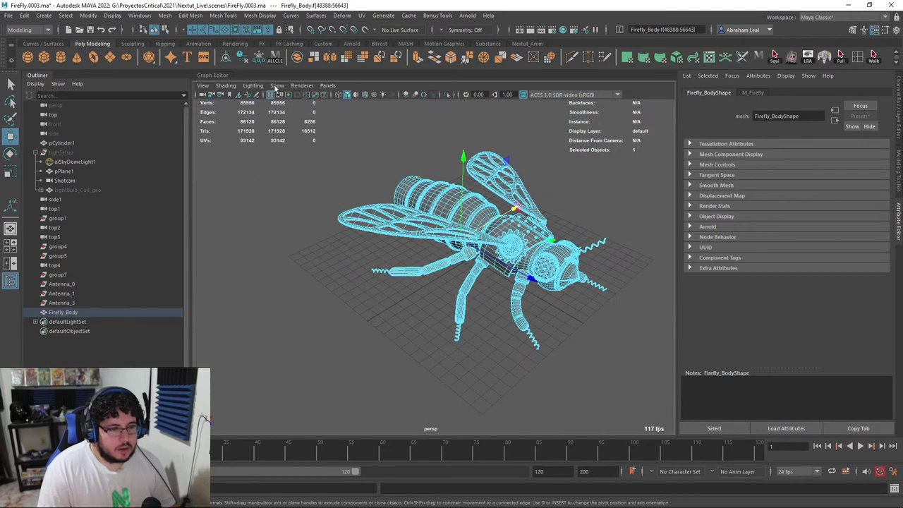
{"action": "left_click", "coordinate": [192, 16]}
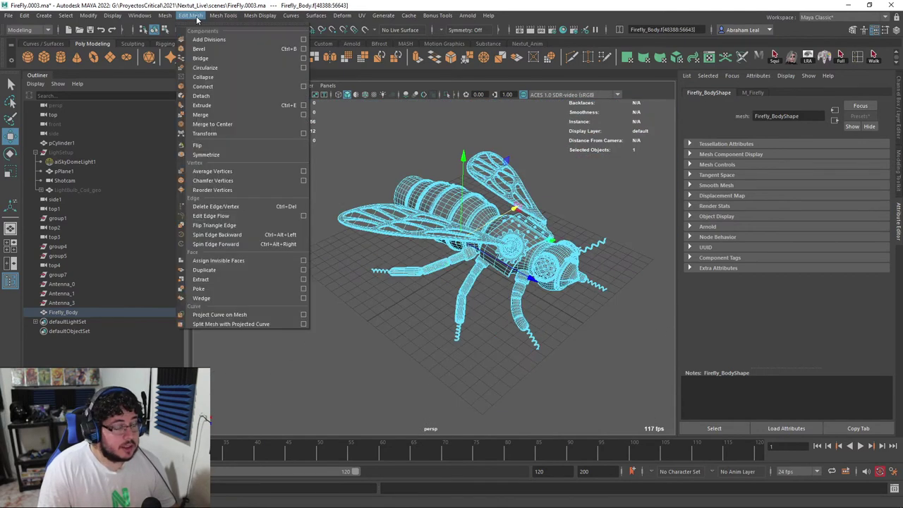
{"action": "left_click", "coordinate": [205, 279]}
{"action": "key", "text": "f"}
{"action": "left_click_drag", "start_coordinate": [467, 262], "coordinate": [514, 204], "text": "alt"}
{"action": "right_click_drag", "start_coordinate": [515, 203], "coordinate": [554, 178]}
{"action": "left_click", "coordinate": [522, 128]}
- Select the five extracted pieces of one rear leg and open their UV shells in the UV Editor
{"action": "left_click_drag", "start_coordinate": [519, 131], "coordinate": [470, 308], "text": "alt"}
{"action": "left_click", "coordinate": [524, 319]}
{"action": "left_click", "coordinate": [514, 308], "text": "shift"}
{"action": "left_click", "coordinate": [554, 320], "text": "shift"}
{"action": "left_click", "coordinate": [597, 330], "text": "shift"}
{"action": "left_click", "coordinate": [649, 326], "text": "shift"}
{"action": "left_click", "coordinate": [362, 15]}
{"action": "left_click", "coordinate": [381, 33]}
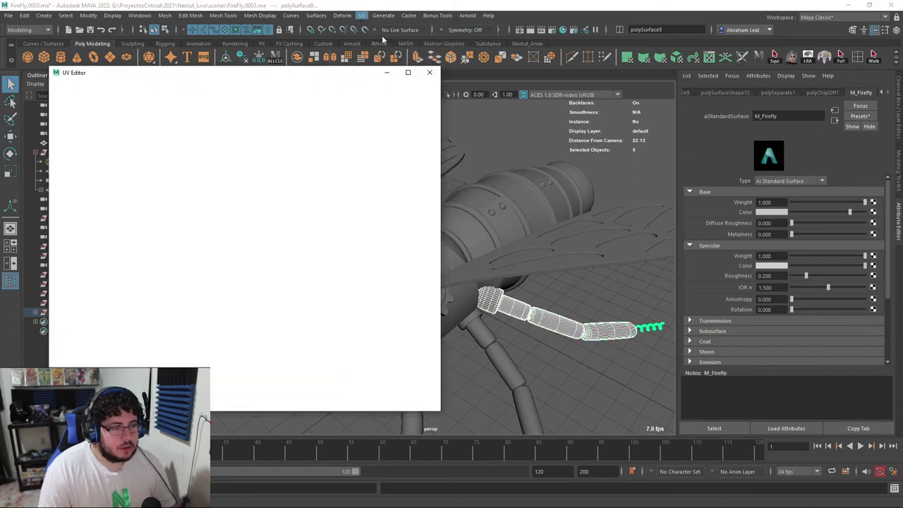
{"action": "scroll", "coordinate": [307, 288], "scroll_direction": "up", "scroll_amount": 4}
{"action": "scroll", "coordinate": [332, 268], "scroll_direction": "up", "scroll_amount": 4}
{"action": "middle_click_drag", "start_coordinate": [345, 209], "coordinate": [335, 241], "text": "alt"}
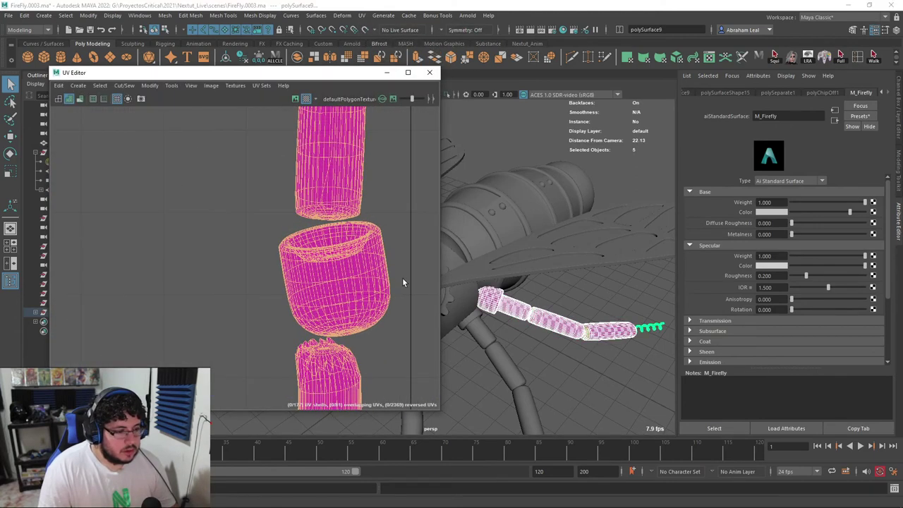
- Try deleting the selected rear-leg pieces and undo the deletion
{"action": "scroll", "coordinate": [564, 300], "scroll_direction": "down", "scroll_amount": 4}
{"action": "left_click_drag", "start_coordinate": [566, 303], "coordinate": [561, 278], "text": "alt"}
{"action": "scroll", "coordinate": [562, 268], "scroll_direction": "up", "scroll_amount": 4}
{"action": "middle_click_drag", "start_coordinate": [570, 257], "coordinate": [544, 273], "text": "alt"}
{"action": "scroll", "coordinate": [545, 273], "scroll_direction": "up", "scroll_amount": 3}
{"action": "key", "text": "Delete"}
{"action": "key", "text": "ctrl+z"}
- Examine the selected rear leg's checker pattern alongside the layout of its UV shells
{"action": "scroll", "coordinate": [264, 193], "scroll_direction": "down", "scroll_amount": 4}
{"action": "scroll", "coordinate": [263, 195], "scroll_direction": "down", "scroll_amount": 4}
{"action": "middle_click_drag", "start_coordinate": [167, 218], "coordinate": [190, 228], "text": "alt"}
{"action": "scroll", "coordinate": [190, 228], "scroll_direction": "up", "scroll_amount": 5}
{"action": "middle_click_drag", "start_coordinate": [365, 194], "coordinate": [196, 204], "text": "alt"}
{"action": "scroll", "coordinate": [579, 265], "scroll_direction": "up", "scroll_amount": 5}
{"action": "key", "text": "f"}
{"action": "middle_click_drag", "start_coordinate": [491, 244], "coordinate": [567, 317], "text": "alt"}
{"action": "scroll", "coordinate": [568, 318], "scroll_direction": "up", "scroll_amount": 3}
{"action": "left_click_drag", "start_coordinate": [583, 324], "coordinate": [569, 319], "text": "alt"}
{"action": "middle_click_drag", "start_coordinate": [280, 153], "coordinate": [289, 203], "text": "alt"}
{"action": "right_click_drag", "start_coordinate": [508, 280], "coordinate": [560, 256], "text": "alt"}
{"action": "left_click_drag", "start_coordinate": [560, 256], "coordinate": [573, 240], "text": "alt"}
{"action": "scroll", "coordinate": [573, 240], "scroll_direction": "down", "scroll_amount": 4}
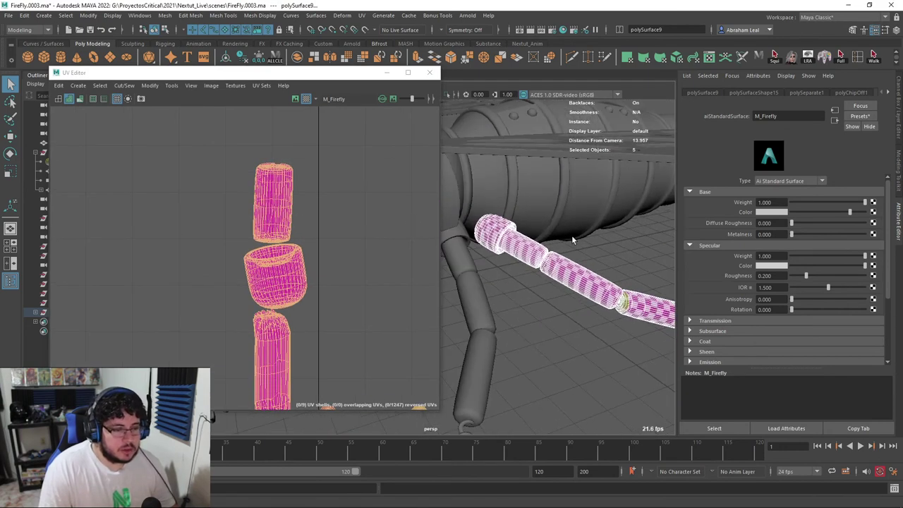
{"action": "left_click", "coordinate": [474, 255]}
{"action": "left_click_drag", "start_coordinate": [505, 299], "coordinate": [564, 271], "text": "alt"}
{"action": "left_click_drag", "start_coordinate": [550, 269], "coordinate": [528, 168], "text": "alt"}
{"action": "left_click", "coordinate": [573, 174]}
{"action": "left_click", "coordinate": [591, 166]}
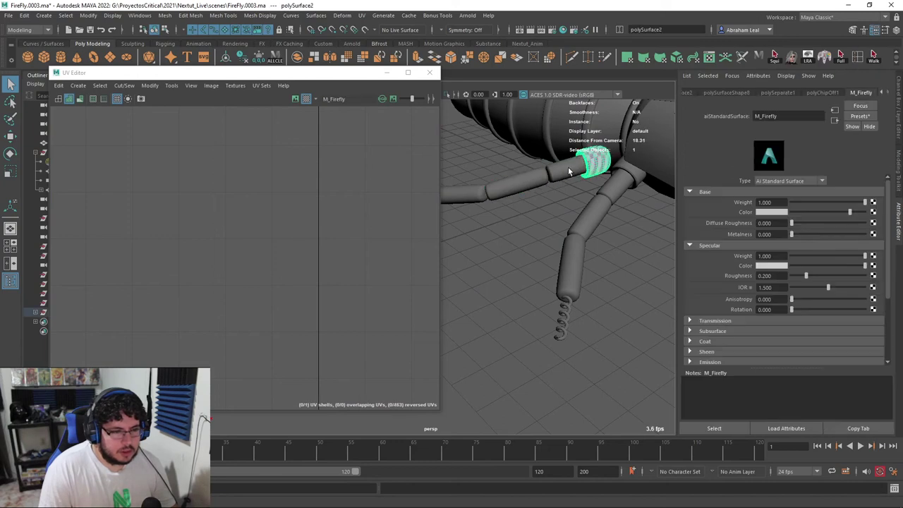
{"action": "key", "text": "ctrl+z"}
{"action": "key", "text": "ctrl+z"}
- Select the five pieces of the opposite rear leg, including the coiled tip, and delete them
{"action": "left_click_drag", "start_coordinate": [505, 193], "coordinate": [573, 224], "text": "alt"}
{"action": "left_click", "coordinate": [575, 243]}
{"action": "left_click", "coordinate": [601, 206]}
{"action": "left_click", "coordinate": [574, 214], "text": "shift"}
{"action": "left_click", "coordinate": [526, 227], "text": "shift"}
{"action": "middle_click_drag", "start_coordinate": [478, 250], "coordinate": [539, 256], "text": "alt"}
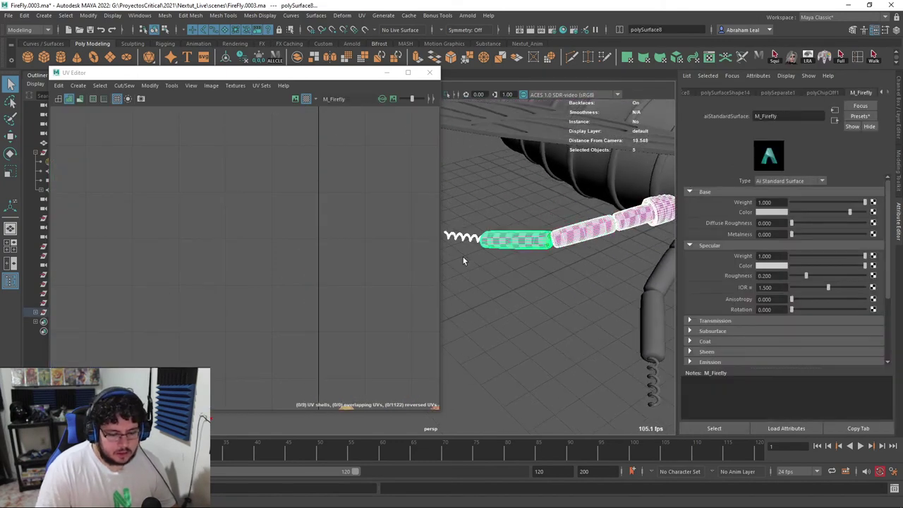
{"action": "key", "text": "Delete"}
- Select the cup-shaped joint at the base of the remaining rear leg and isolate it
{"action": "scroll", "coordinate": [463, 257], "scroll_direction": "down", "scroll_amount": 6}
{"action": "left_click_drag", "start_coordinate": [463, 257], "coordinate": [418, 244], "text": "alt"}
{"action": "scroll", "coordinate": [415, 244], "scroll_direction": "up", "scroll_amount": 3}
{"action": "middle_click_drag", "start_coordinate": [490, 247], "coordinate": [551, 237], "text": "alt"}
{"action": "scroll", "coordinate": [551, 237], "scroll_direction": "up", "scroll_amount": 8}
{"action": "left_click_drag", "start_coordinate": [551, 237], "coordinate": [489, 202], "text": "alt"}
{"action": "left_click", "coordinate": [564, 219]}
{"action": "scroll", "coordinate": [565, 220], "scroll_direction": "down", "scroll_amount": 8}
{"action": "left_click_drag", "start_coordinate": [564, 220], "coordinate": [572, 236], "text": "alt"}
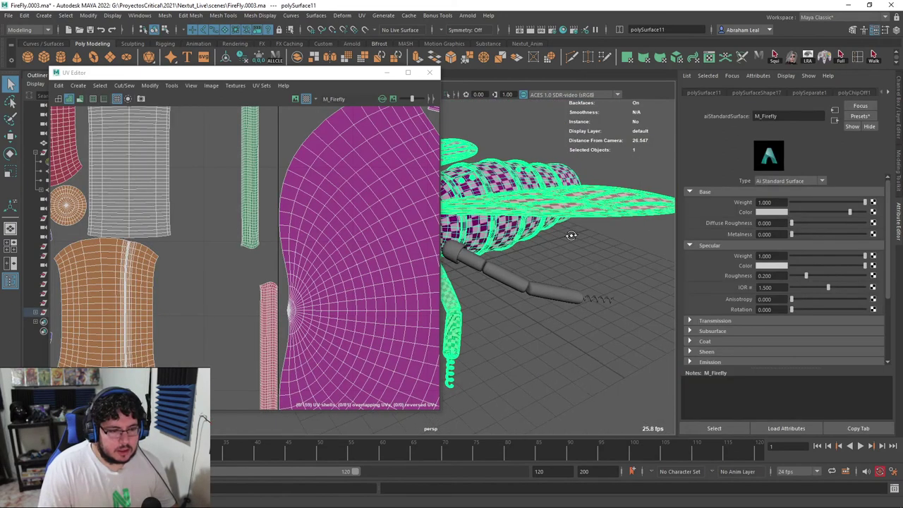
{"action": "left_click", "coordinate": [461, 259]}
{"action": "left_click", "coordinate": [454, 251]}
{"action": "scroll", "coordinate": [247, 261], "scroll_direction": "down", "scroll_amount": 4}
{"action": "scroll", "coordinate": [241, 271], "scroll_direction": "down", "scroll_amount": 1}
{"action": "key", "text": "f"}
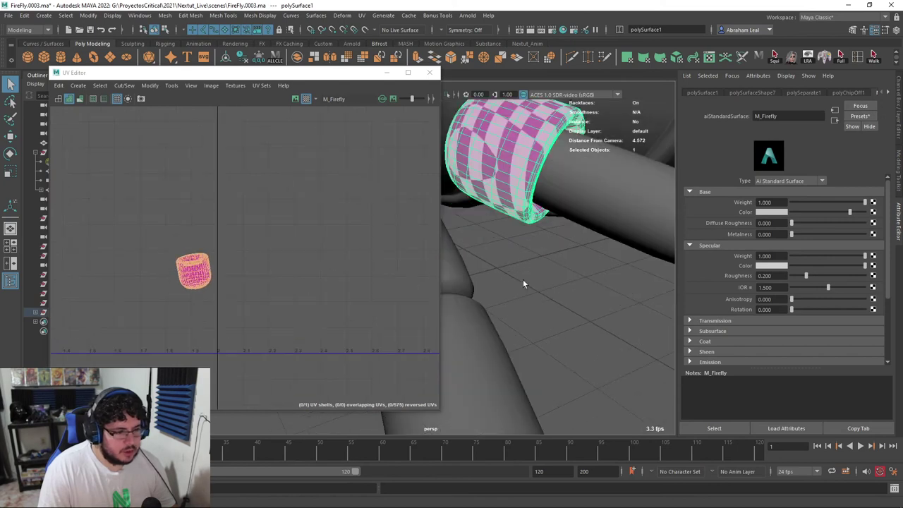
{"action": "left_click", "coordinate": [446, 97]}
{"action": "left_click_drag", "start_coordinate": [490, 159], "coordinate": [482, 163], "text": "alt"}
{"action": "middle_click_drag", "start_coordinate": [482, 163], "coordinate": [578, 214], "text": "alt"}
{"action": "scroll", "coordinate": [579, 213], "scroll_direction": "up", "scroll_amount": 4}
- Cut two UV seam loops around the cup-shaped joint with the 3D Cut and Sew UV Tool
{"action": "left_click", "coordinate": [361, 14]}
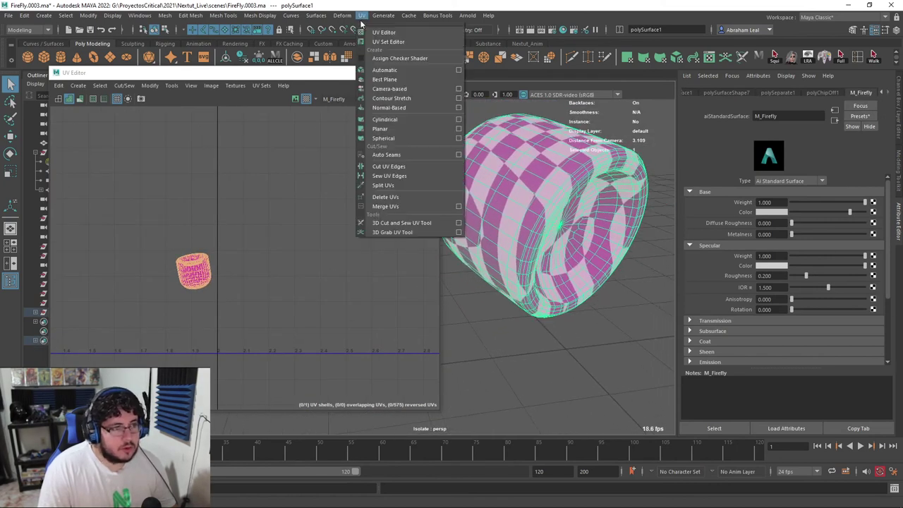
{"action": "left_click", "coordinate": [399, 222]}
{"action": "double_click", "coordinate": [589, 229]}
{"action": "left_click_drag", "start_coordinate": [589, 230], "coordinate": [621, 240], "text": "alt"}
{"action": "middle_click_drag", "start_coordinate": [621, 240], "coordinate": [467, 267], "text": "alt"}
{"action": "left_click_drag", "start_coordinate": [467, 267], "coordinate": [503, 189], "text": "alt"}
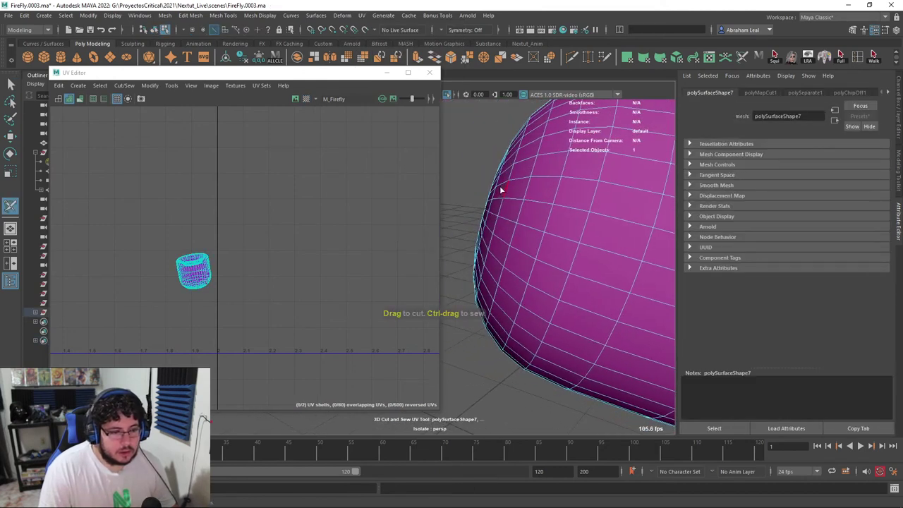
{"action": "double_click", "coordinate": [494, 197]}
- Leave the isolated view of the joint and isolate the leg segment next to it
{"action": "scroll", "coordinate": [539, 264], "scroll_direction": "down", "scroll_amount": 6}
{"action": "left_click_drag", "start_coordinate": [539, 265], "coordinate": [526, 214], "text": "alt"}
{"action": "left_click", "coordinate": [473, 216]}
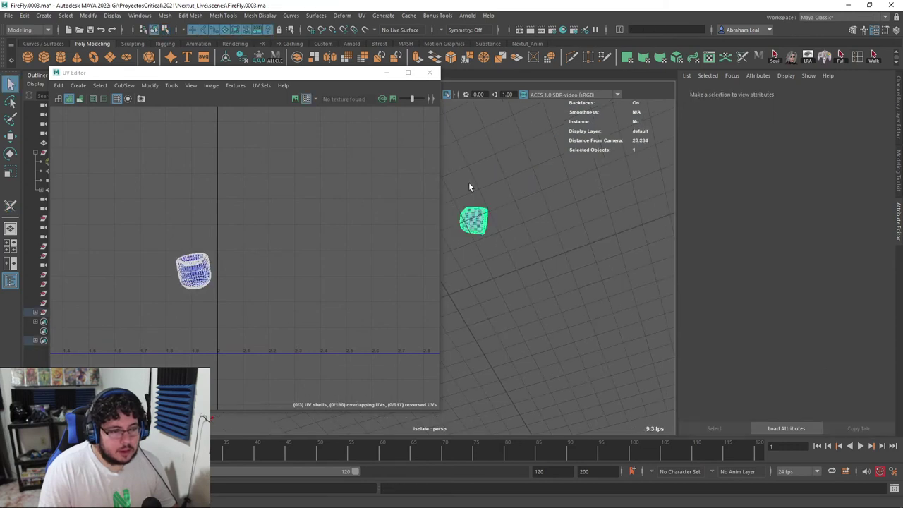
{"action": "left_click", "coordinate": [449, 94]}
{"action": "left_click", "coordinate": [500, 223]}
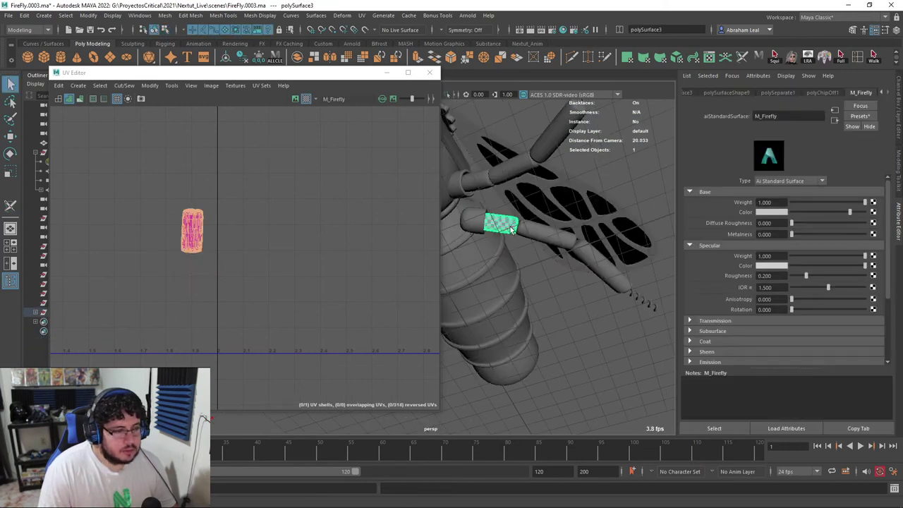
{"action": "right_click_drag", "start_coordinate": [484, 230], "coordinate": [539, 217], "text": "alt"}
{"action": "left_click", "coordinate": [447, 94]}
{"action": "left_click_drag", "start_coordinate": [473, 195], "coordinate": [610, 272], "text": "alt"}
{"action": "scroll", "coordinate": [539, 242], "scroll_direction": "up", "scroll_amount": 3}
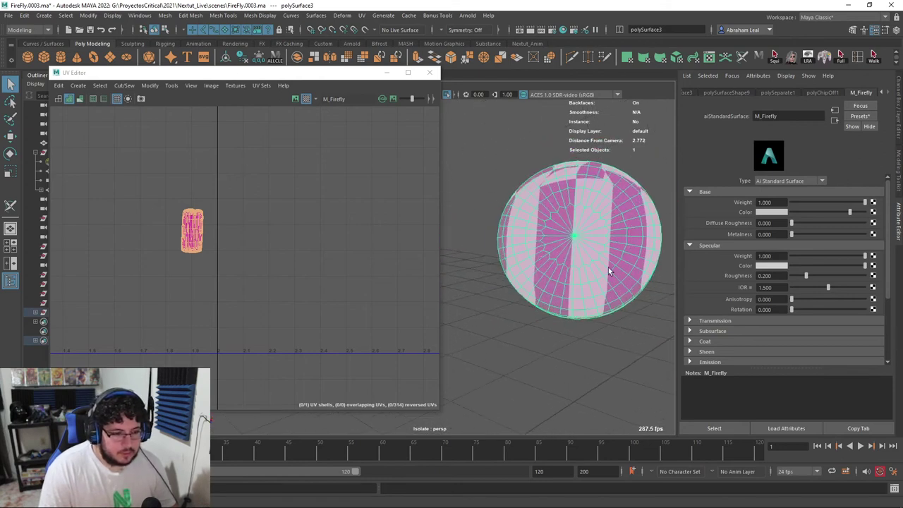
- Cut the isolated segment's UV seams around its end caps with the 3D Cut and Sew UV Tool
{"action": "left_click", "coordinate": [362, 16]}
{"action": "left_click", "coordinate": [410, 227]}
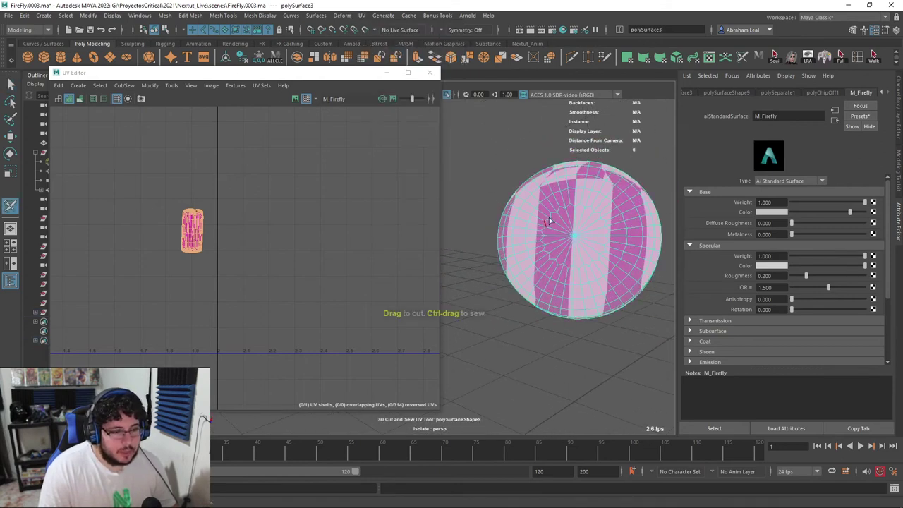
{"action": "left_click", "coordinate": [544, 201]}
{"action": "left_click_drag", "start_coordinate": [544, 202], "coordinate": [580, 212], "text": "alt"}
{"action": "double_click", "coordinate": [558, 182]}
{"action": "scroll", "coordinate": [570, 183], "scroll_direction": "down", "scroll_amount": 5}
{"action": "key", "text": "q"}
- Unfold all UVs of the segment beside the cup-shaped joint and show the rest of the model again
{"action": "right_click_drag", "start_coordinate": [510, 216], "coordinate": [538, 194]}
{"action": "right_click_drag", "start_coordinate": [185, 212], "coordinate": [137, 178]}
{"action": "left_click_drag", "start_coordinate": [137, 178], "coordinate": [236, 279]}
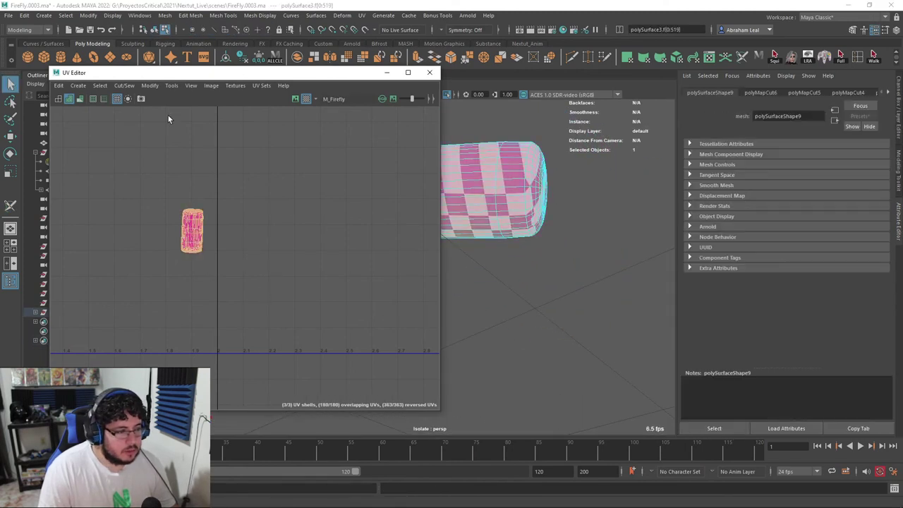
{"action": "left_click", "coordinate": [151, 88]}
{"action": "left_click", "coordinate": [186, 380]}
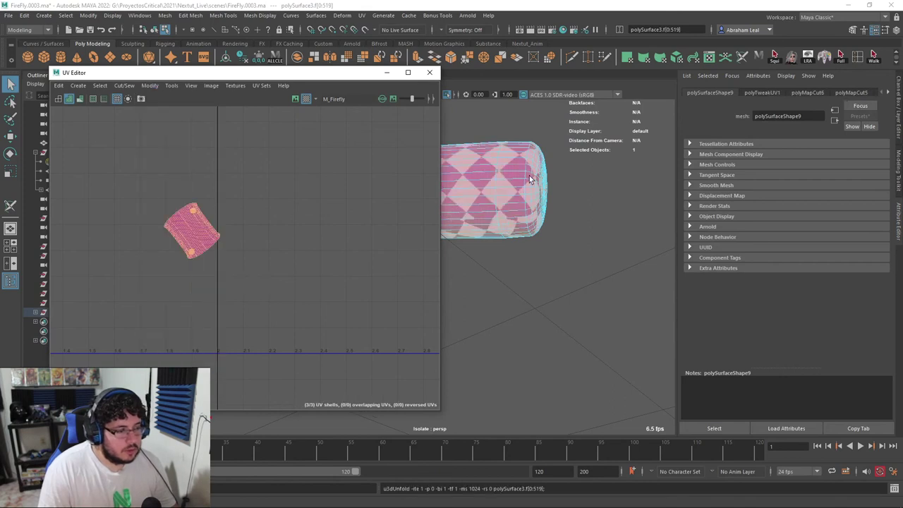
{"action": "right_click_drag", "start_coordinate": [529, 179], "coordinate": [568, 158]}
{"action": "left_click", "coordinate": [448, 95]}
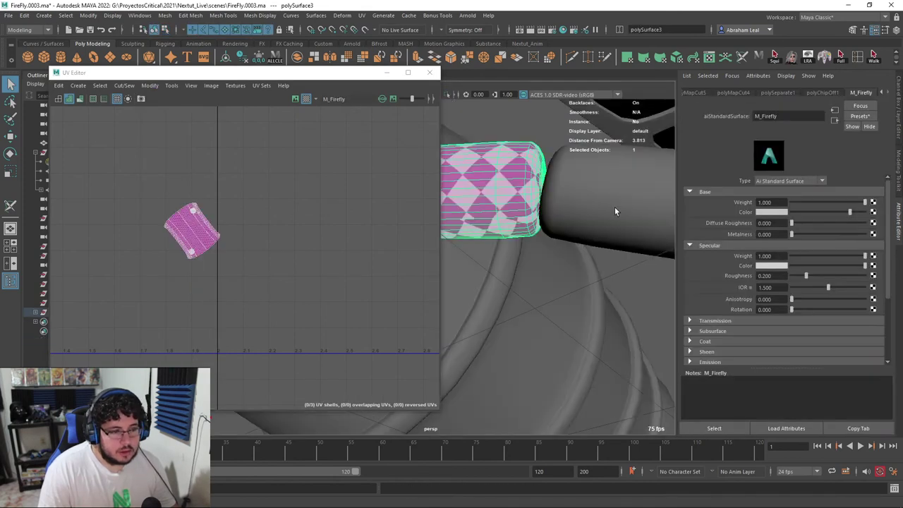
- Isolate the middle leg segment and cut its UV edges along the edge loops around its end caps
{"action": "left_click", "coordinate": [615, 211]}
{"action": "left_click", "coordinate": [448, 95]}
{"action": "left_click_drag", "start_coordinate": [493, 198], "coordinate": [597, 257], "text": "alt"}
{"action": "right_click_drag", "start_coordinate": [592, 254], "coordinate": [566, 230]}
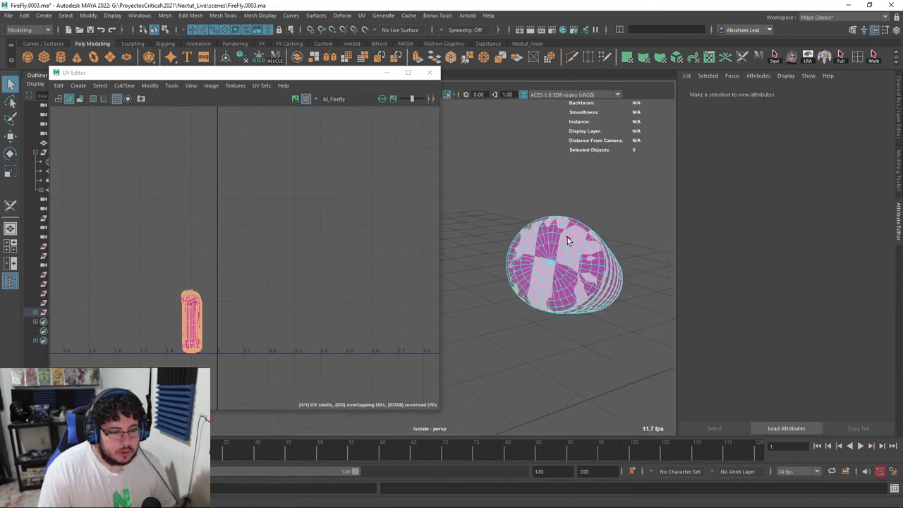
{"action": "double_click", "coordinate": [568, 237]}
{"action": "left_click_drag", "start_coordinate": [567, 237], "coordinate": [544, 244], "text": "alt"}
{"action": "middle_click_drag", "start_coordinate": [544, 244], "coordinate": [537, 231], "text": "alt"}
{"action": "left_click_drag", "start_coordinate": [536, 231], "coordinate": [501, 180], "text": "alt"}
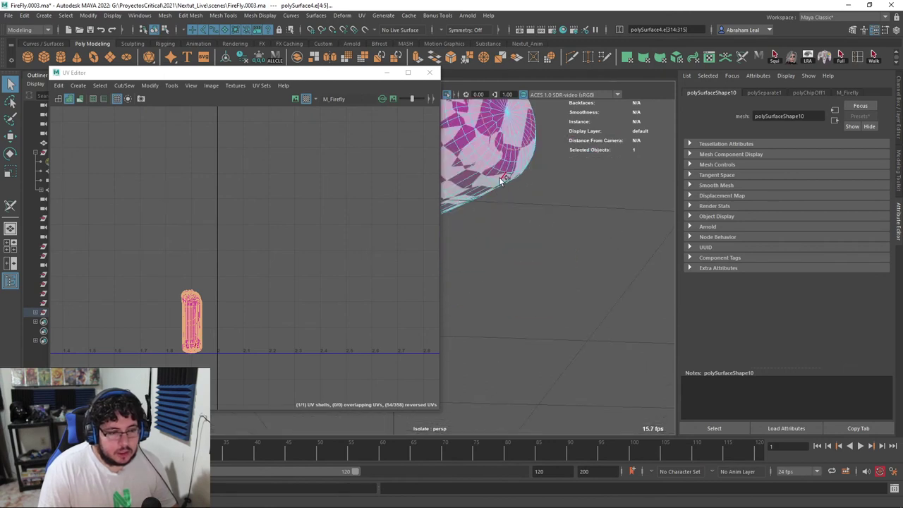
{"action": "left_click", "coordinate": [361, 15]}
{"action": "left_click", "coordinate": [403, 167]}
- Unfold all UVs of the middle leg segment and return it to object mode
{"action": "left_click_drag", "start_coordinate": [494, 187], "coordinate": [524, 171], "text": "alt"}
{"action": "right_click_drag", "start_coordinate": [523, 171], "coordinate": [559, 166]}
{"action": "left_click_drag", "start_coordinate": [135, 270], "coordinate": [206, 353]}
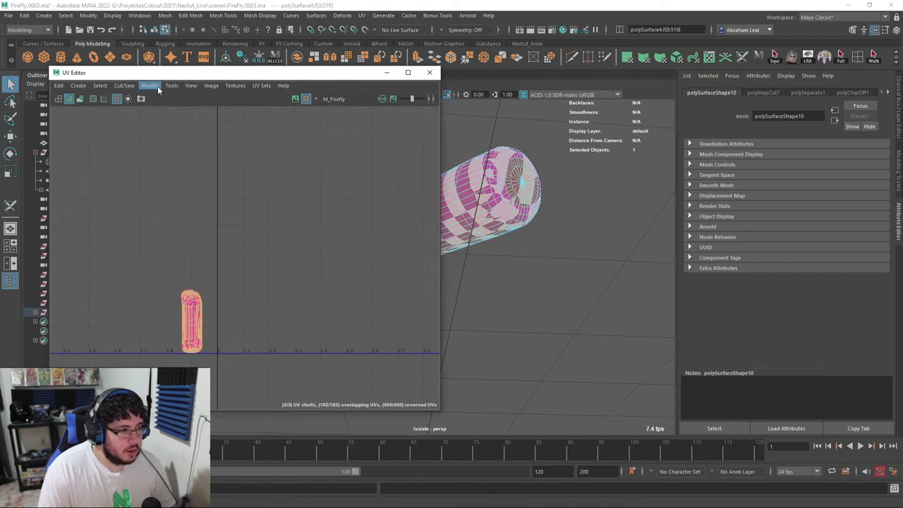
{"action": "left_click", "coordinate": [155, 86]}
{"action": "left_click", "coordinate": [169, 380]}
{"action": "scroll", "coordinate": [196, 317], "scroll_direction": "up", "scroll_amount": 4}
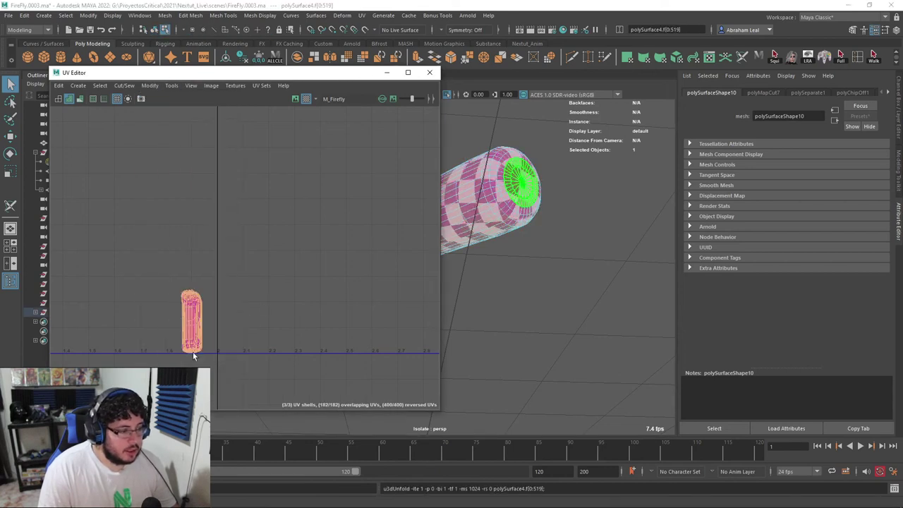
{"action": "right_click_drag", "start_coordinate": [519, 184], "coordinate": [539, 161]}
{"action": "left_click", "coordinate": [524, 166]}
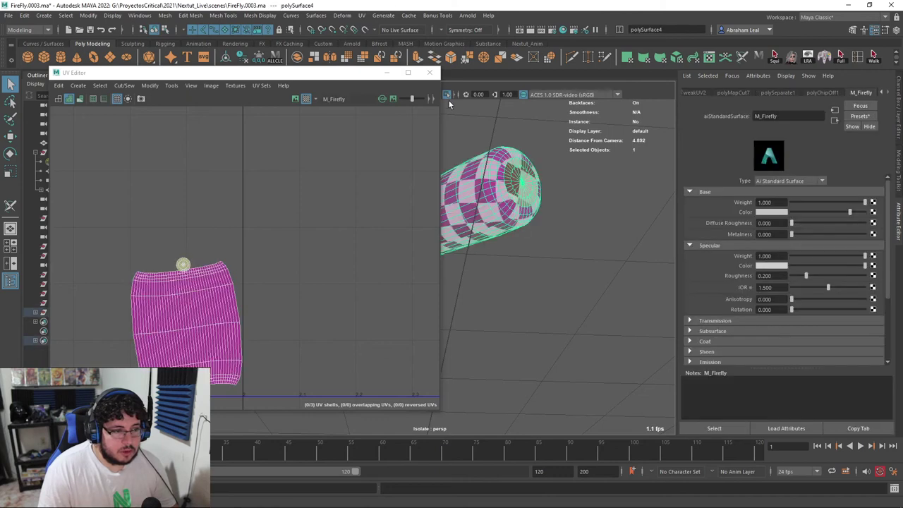
- Show the whole model again, examine the UV shells of the remaining rear-leg pieces and the spring, and close the UV Editor
{"action": "left_click", "coordinate": [448, 97]}
{"action": "left_click", "coordinate": [558, 170]}
{"action": "left_click_drag", "start_coordinate": [557, 173], "coordinate": [508, 225], "text": "alt"}
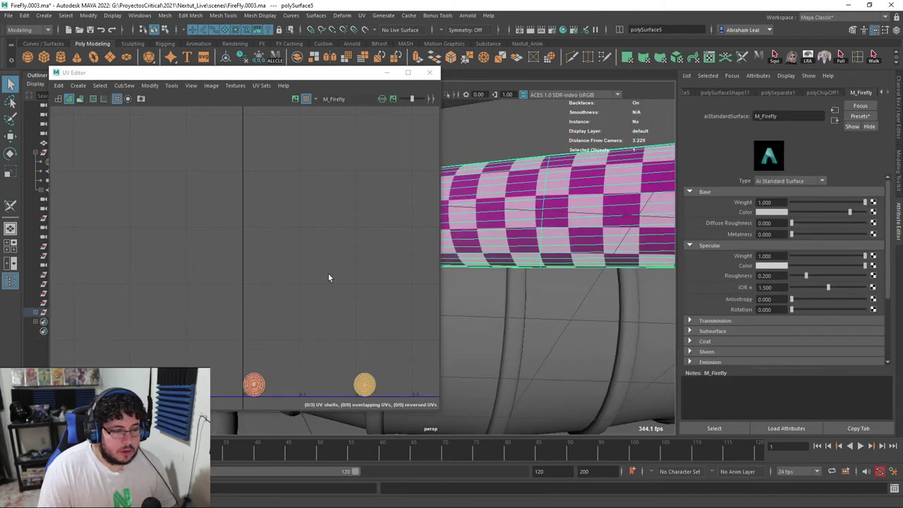
{"action": "scroll", "coordinate": [305, 280], "scroll_direction": "down", "scroll_amount": 3}
{"action": "scroll", "coordinate": [558, 223], "scroll_direction": "down", "scroll_amount": 5}
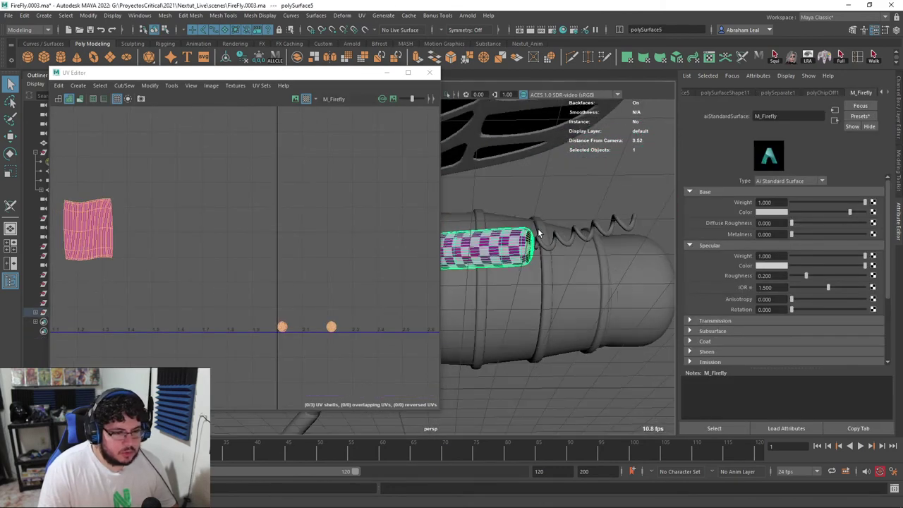
{"action": "left_click_drag", "start_coordinate": [542, 232], "coordinate": [515, 231], "text": "alt"}
{"action": "left_click", "coordinate": [529, 219]}
{"action": "scroll", "coordinate": [278, 287], "scroll_direction": "down", "scroll_amount": 3}
{"action": "middle_click_drag", "start_coordinate": [284, 301], "coordinate": [228, 295], "text": "alt"}
{"action": "scroll", "coordinate": [545, 213], "scroll_direction": "down", "scroll_amount": 5}
{"action": "left_click_drag", "start_coordinate": [544, 215], "coordinate": [518, 276], "text": "alt"}
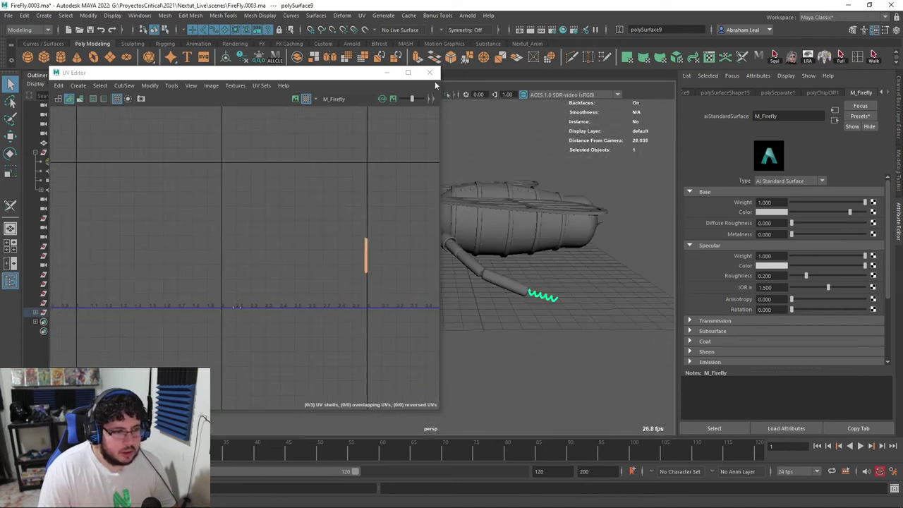
{"action": "left_click", "coordinate": [429, 72]}
{"action": "scroll", "coordinate": [447, 238], "scroll_direction": "down", "scroll_amount": 3}
{"action": "scroll", "coordinate": [447, 238], "scroll_direction": "up", "scroll_amount": 5}
{"action": "left_click", "coordinate": [487, 255], "text": "shift"}
{"action": "left_click", "coordinate": [498, 274], "text": "shift"}
{"action": "left_click", "coordinate": [533, 288], "text": "shift"}
{"action": "left_click", "coordinate": [575, 304], "text": "shift"}
{"action": "right_click_drag", "start_coordinate": [536, 240], "coordinate": [462, 240]}
{"action": "key", "text": "ctrl+z"}
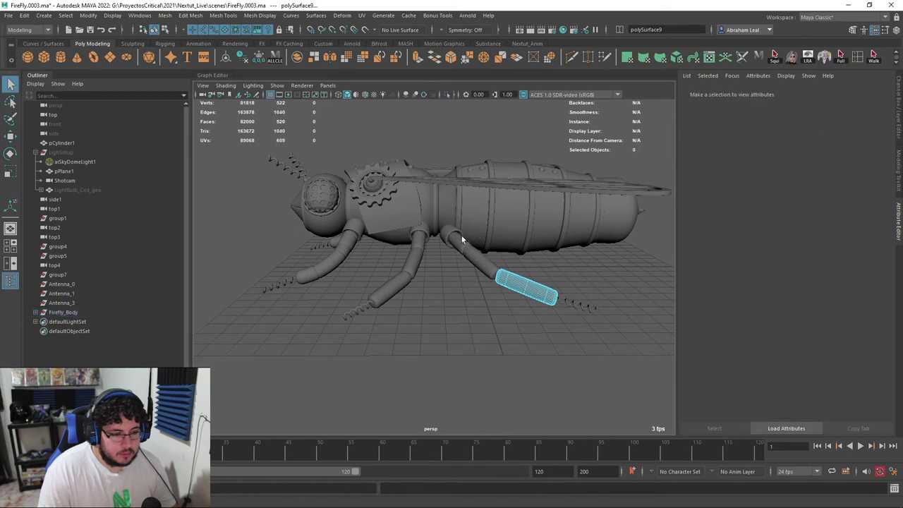
- Mirror all the rear-leg pieces and their spring across the world X axis, combined with the originals
{"action": "left_click", "coordinate": [450, 237]}
{"action": "left_click", "coordinate": [458, 242], "text": "shift"}
{"action": "left_click", "coordinate": [479, 260], "text": "shift"}
{"action": "left_click", "coordinate": [532, 287], "text": "shift"}
{"action": "left_click", "coordinate": [572, 304], "text": "shift"}
{"action": "right_click_drag", "start_coordinate": [524, 290], "coordinate": [569, 344], "text": "shift"}
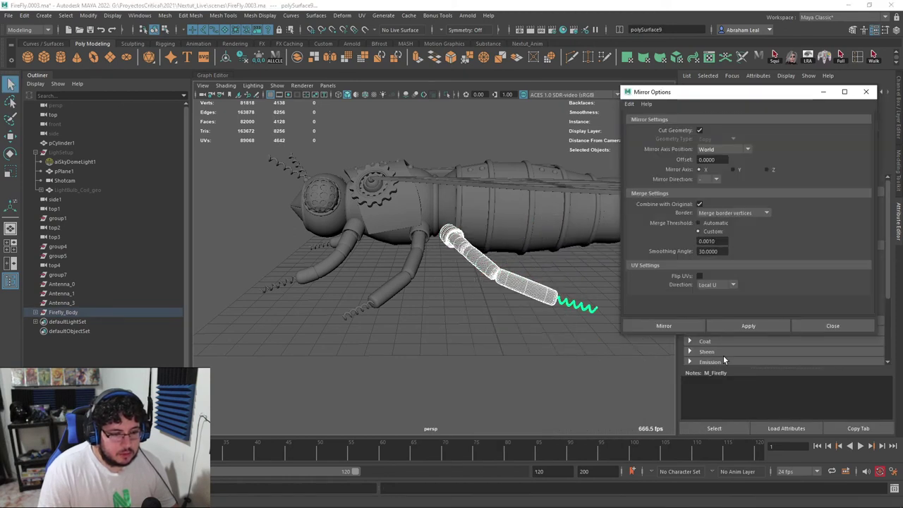
{"action": "left_click", "coordinate": [735, 326]}
{"action": "scroll", "coordinate": [480, 214], "scroll_direction": "down", "scroll_amount": 3}
{"action": "left_click_drag", "start_coordinate": [481, 214], "coordinate": [343, 376], "text": "alt"}
{"action": "key", "text": "q"}
{"action": "left_click", "coordinate": [544, 189]}
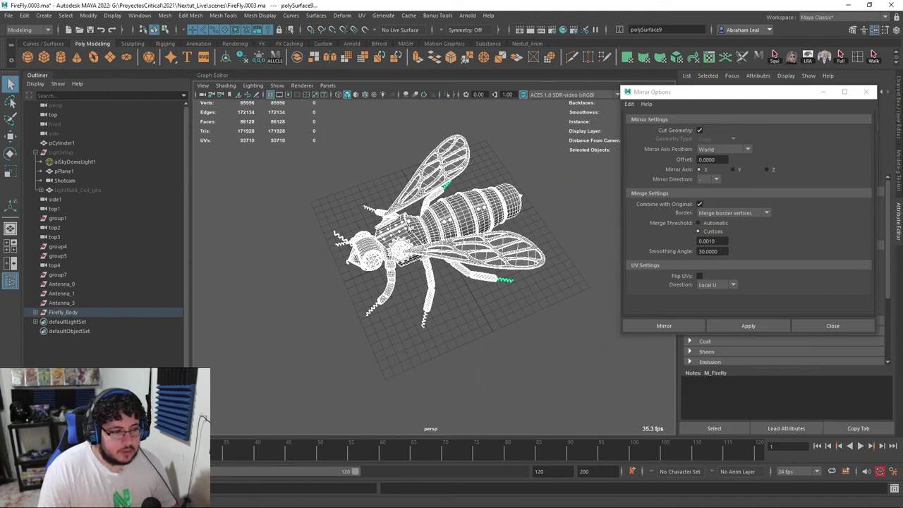
{"action": "left_click", "coordinate": [462, 273], "text": "shift"}
{"action": "left_click_drag", "start_coordinate": [453, 323], "coordinate": [468, 301], "text": "alt"}
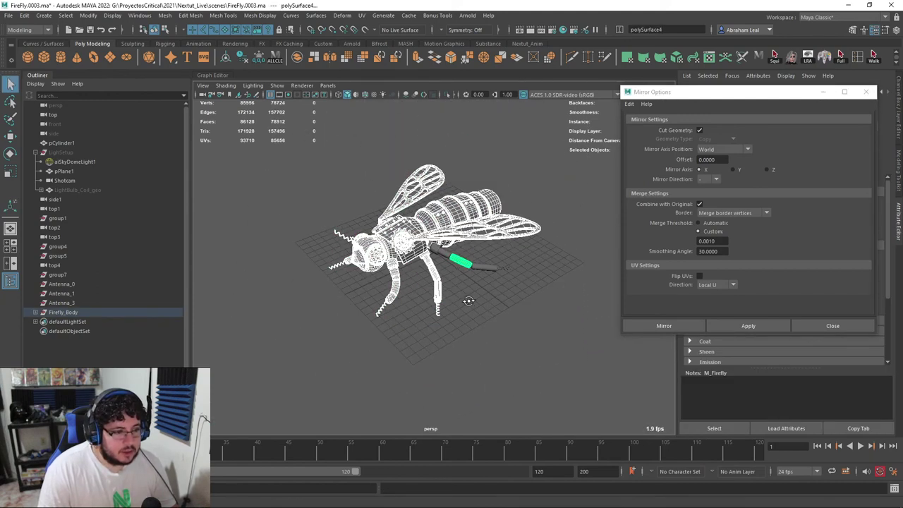
{"action": "left_click", "coordinate": [547, 178]}
{"action": "left_click", "coordinate": [386, 242]}
{"action": "left_click_drag", "start_coordinate": [292, 139], "coordinate": [573, 350], "text": "shift"}
{"action": "key", "text": "ctrl+z"}
{"action": "left_click_drag", "start_coordinate": [327, 127], "coordinate": [541, 309], "text": "shift"}
{"action": "key", "text": "ctrl+z"}
- Combine the firefly body and both rear legs into a single mesh and close the Mirror options
{"action": "left_click", "coordinate": [513, 315]}
{"action": "left_click_drag", "start_coordinate": [560, 118], "coordinate": [188, 441]}
{"action": "key", "text": "ctrl+z"}
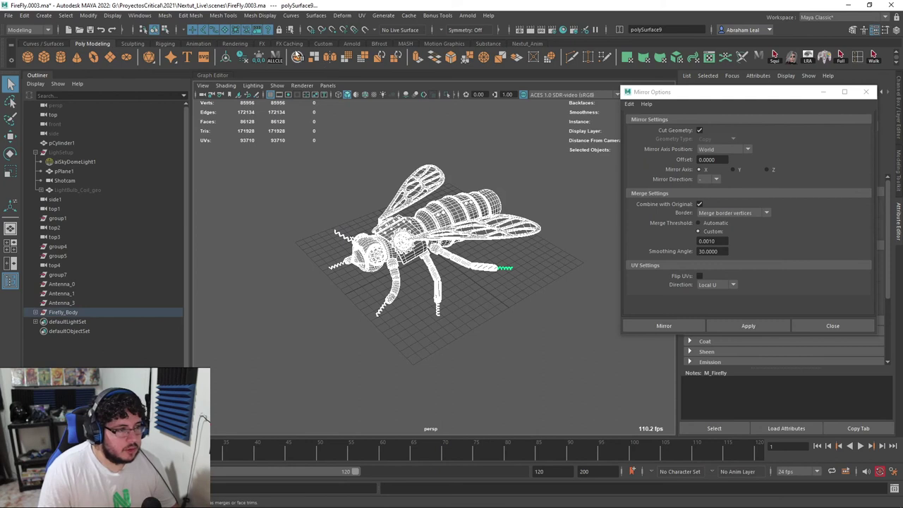
{"action": "left_click", "coordinate": [297, 56]}
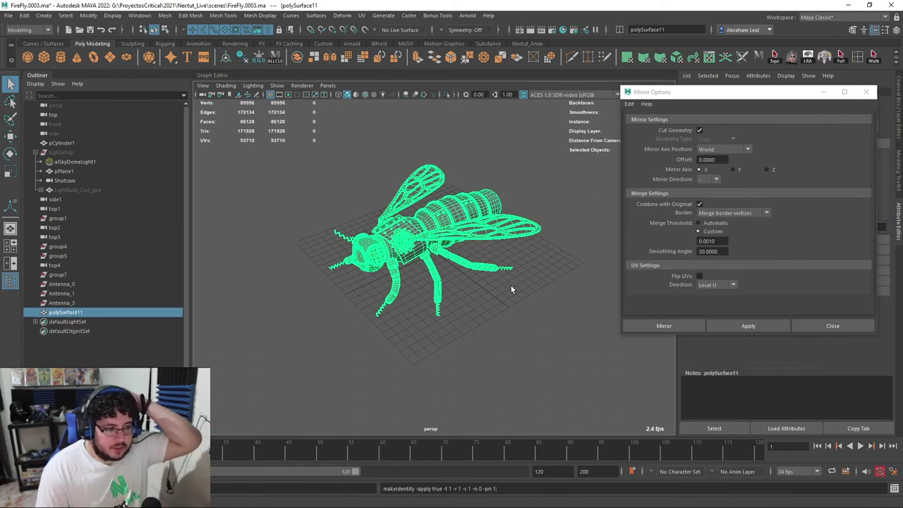
{"action": "left_click", "coordinate": [867, 93]}
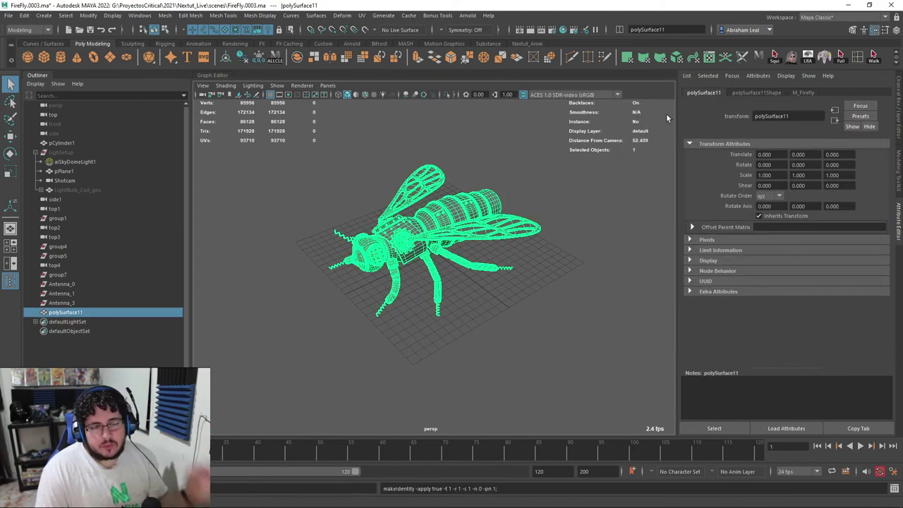
- Open the UV Editor, select all faces of the combined firefly mesh and lay out their UVs
{"action": "left_click", "coordinate": [361, 15]}
{"action": "left_click", "coordinate": [378, 32]}
{"action": "scroll", "coordinate": [301, 228], "scroll_direction": "down", "scroll_amount": 4}
{"action": "right_click_drag", "start_coordinate": [251, 216], "coordinate": [211, 202]}
{"action": "left_click_drag", "start_coordinate": [85, 151], "coordinate": [373, 333]}
{"action": "key", "text": "ctrl+F11"}
{"action": "left_click", "coordinate": [150, 85]}
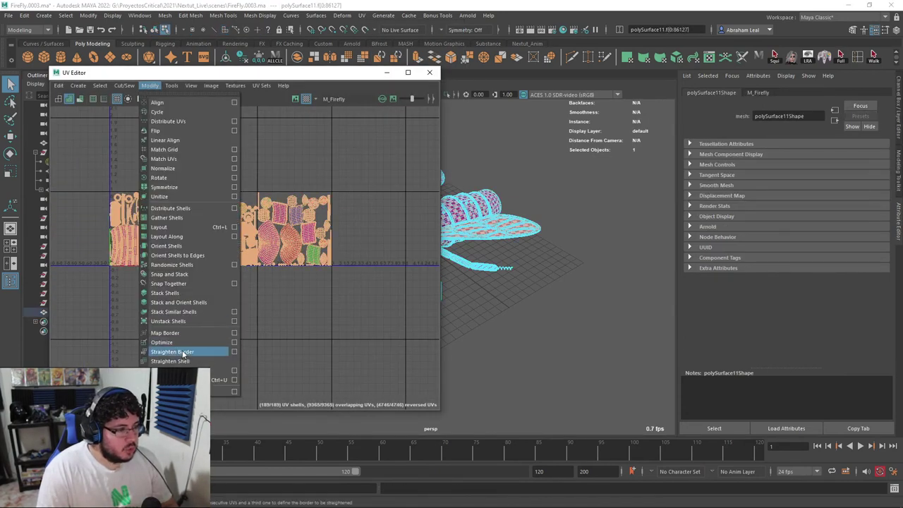
{"action": "left_click", "coordinate": [160, 227]}
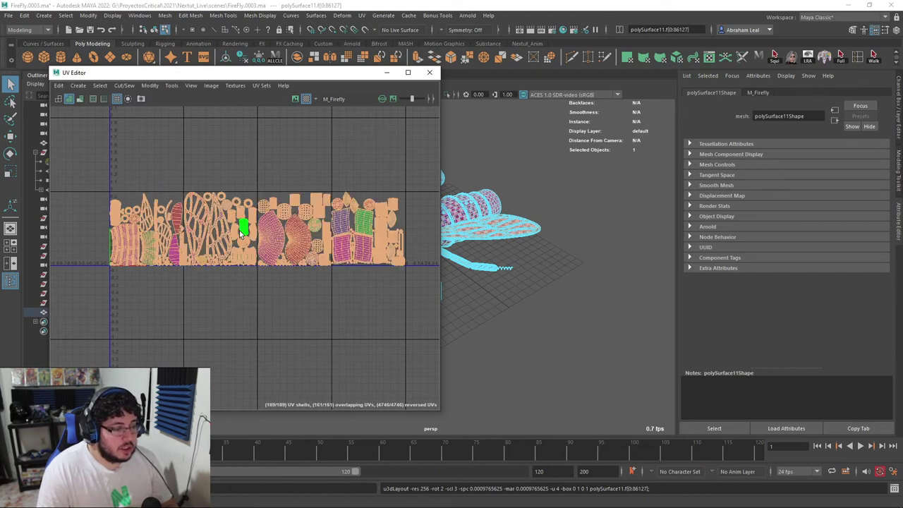
- Lay out the firefly's UVs again with Tiles U set to 3, return to object mode and minimize the UV Editor
{"action": "left_click", "coordinate": [150, 85]}
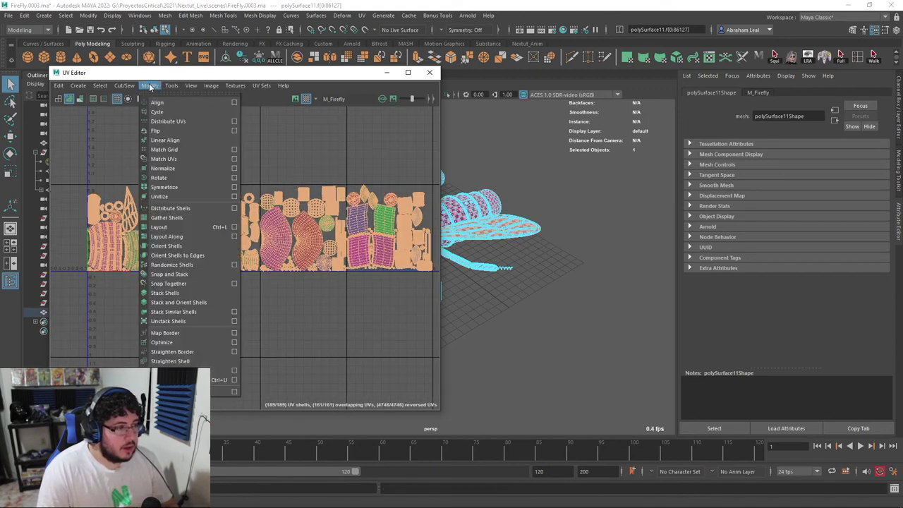
{"action": "left_click", "coordinate": [234, 228]}
{"action": "type", "text": "3"}
{"action": "left_click", "coordinate": [758, 412]}
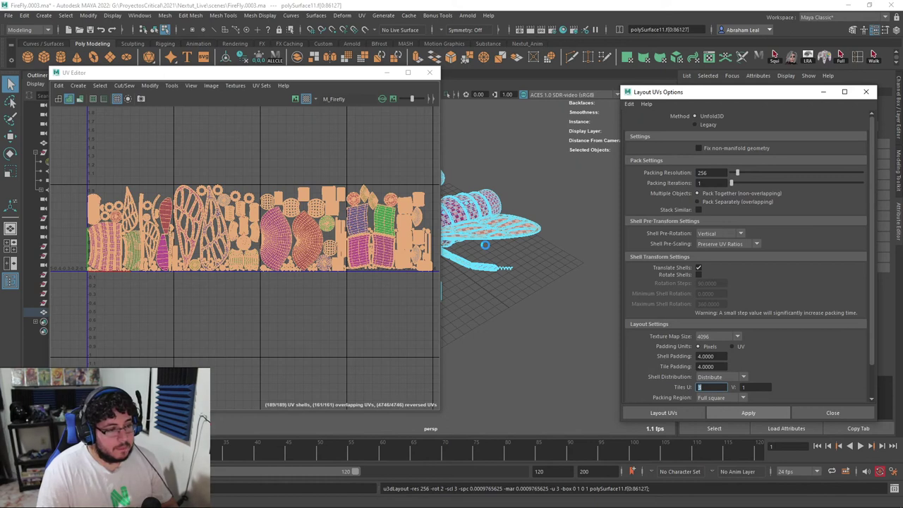
{"action": "left_click_drag", "start_coordinate": [487, 247], "coordinate": [580, 265], "text": "alt"}
{"action": "scroll", "coordinate": [541, 230], "scroll_direction": "up", "scroll_amount": 5}
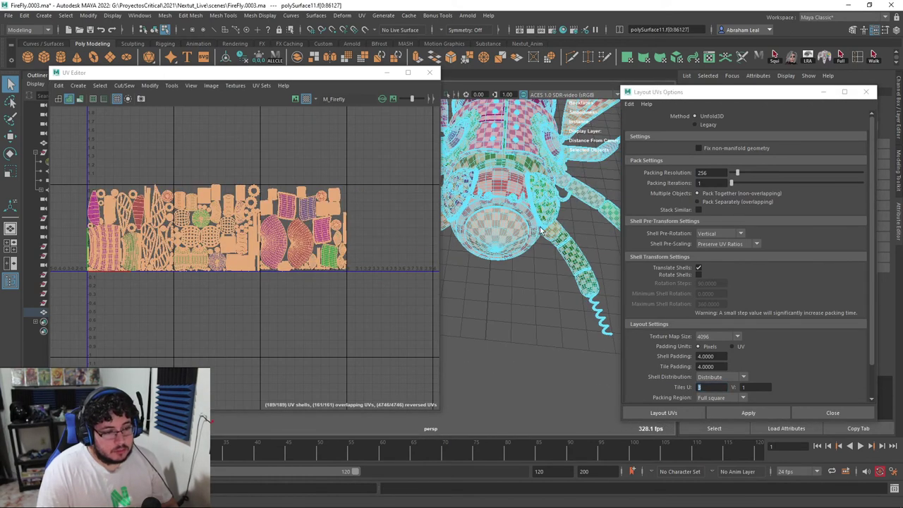
{"action": "key", "text": "F8"}
{"action": "left_click_drag", "start_coordinate": [520, 280], "coordinate": [478, 239], "text": "alt"}
{"action": "left_click", "coordinate": [169, 110]}
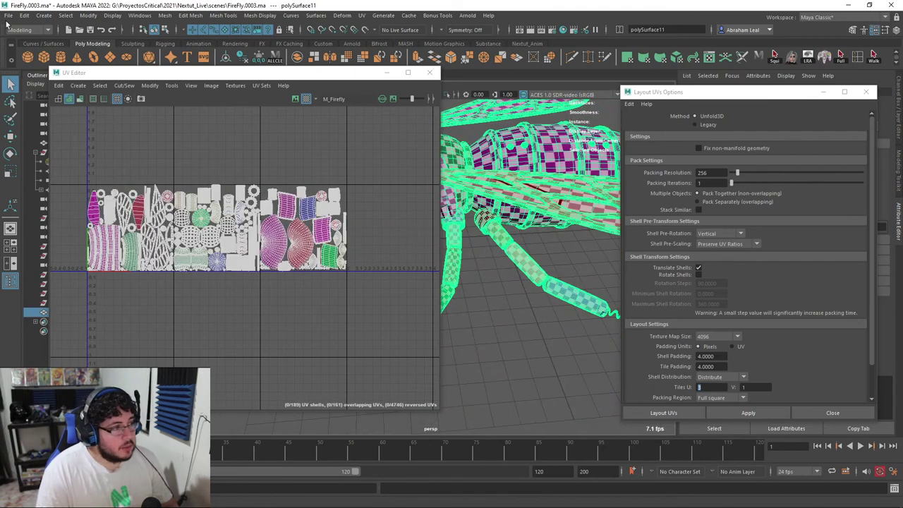
{"action": "left_click", "coordinate": [390, 74]}
- Assign the existing M_Firefly material to the combined mesh, close the Layout UVs options and show the material's attributes
{"action": "left_click", "coordinate": [10, 15]}
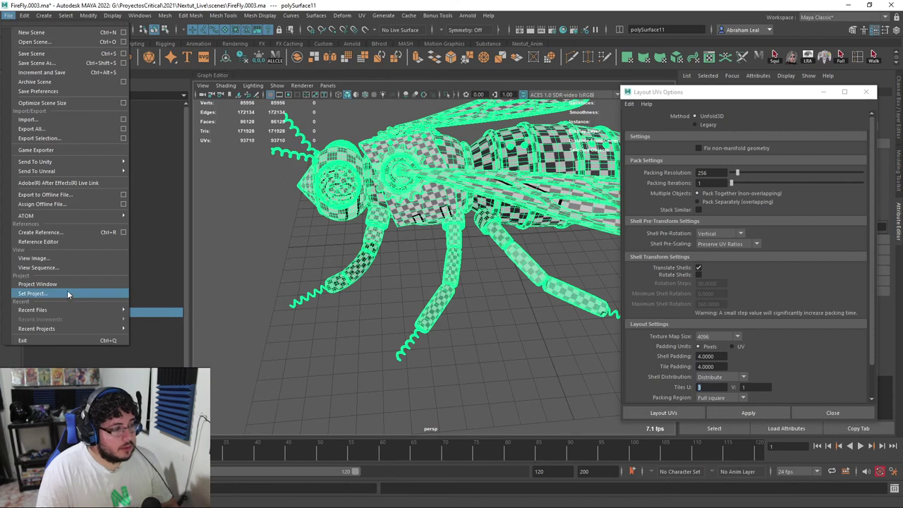
{"action": "right_click_drag", "start_coordinate": [426, 165], "coordinate": [490, 425]}
{"action": "left_click", "coordinate": [825, 93]}
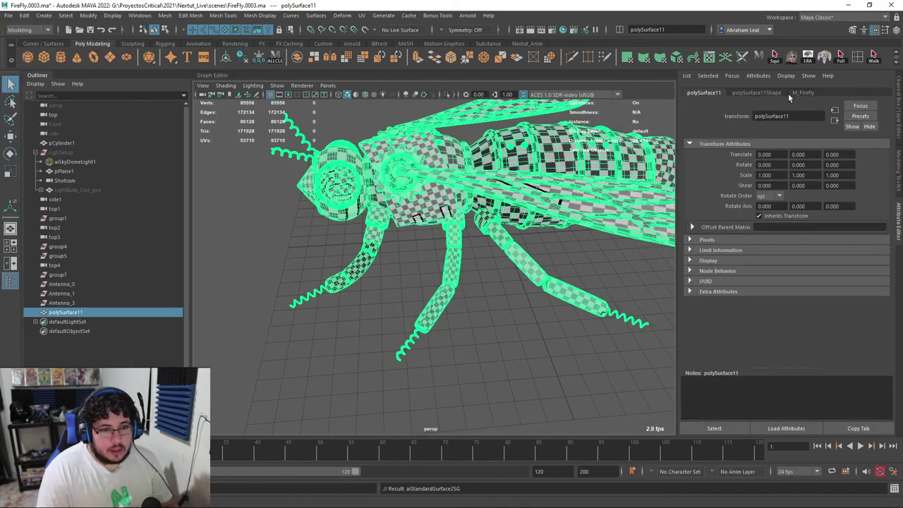
{"action": "left_click", "coordinate": [803, 92]}
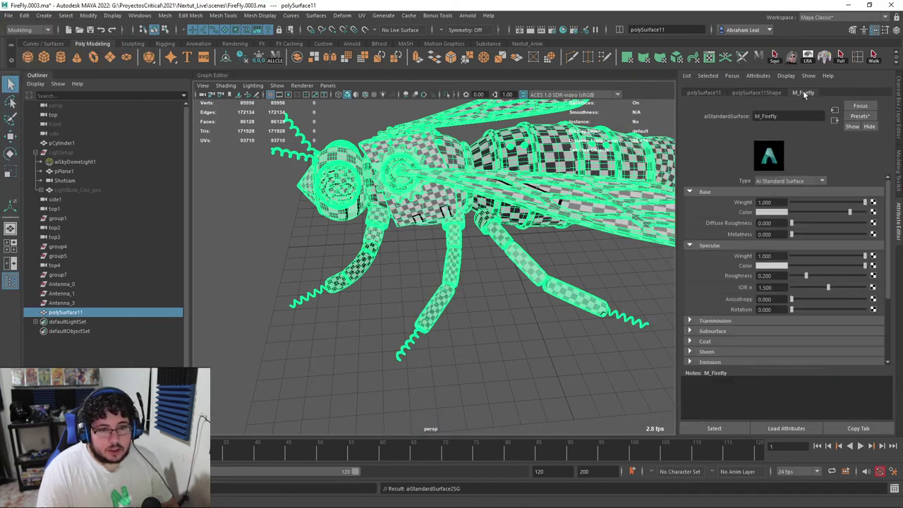
- Rename the combined mesh Firefly_body
{"action": "left_click", "coordinate": [752, 93]}
{"action": "key", "text": "ctrl+a"}
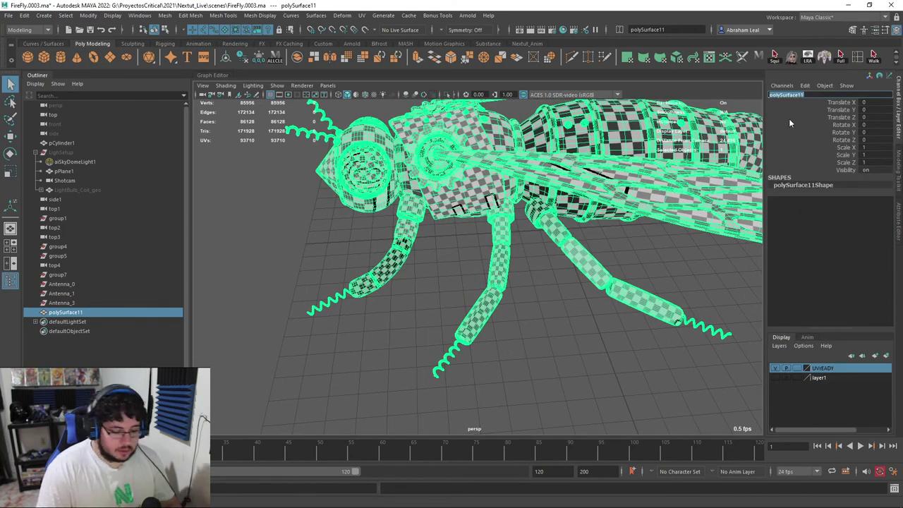
{"action": "type", "text": "F"}
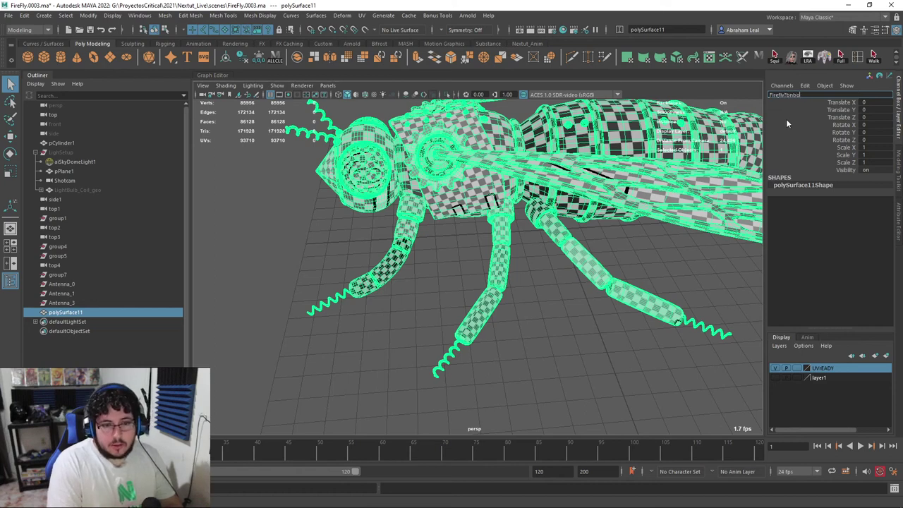
{"action": "type", "text": "irefly_body"}
{"action": "key", "text": "Return"}
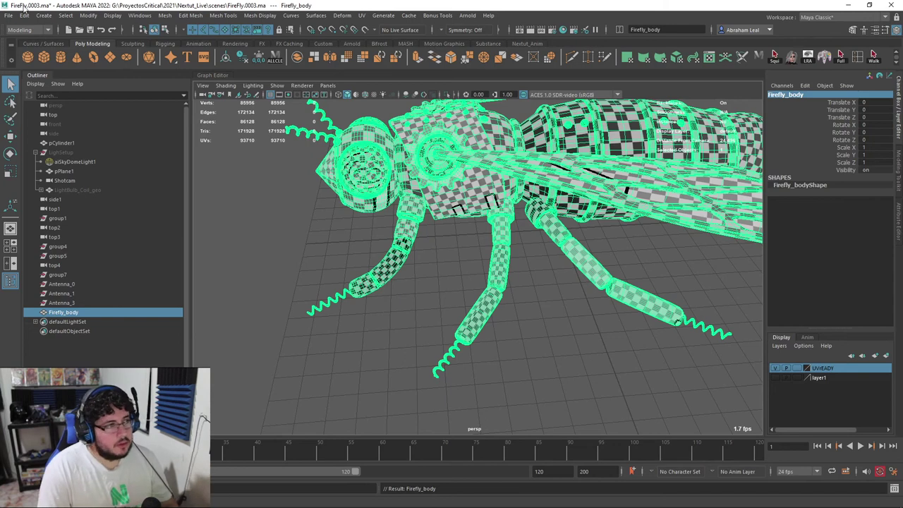
- Export the selected firefly mesh over the existing Firefly.fbx in the assets/Firefly folder
{"action": "left_click", "coordinate": [9, 15]}
{"action": "left_click", "coordinate": [56, 138]}
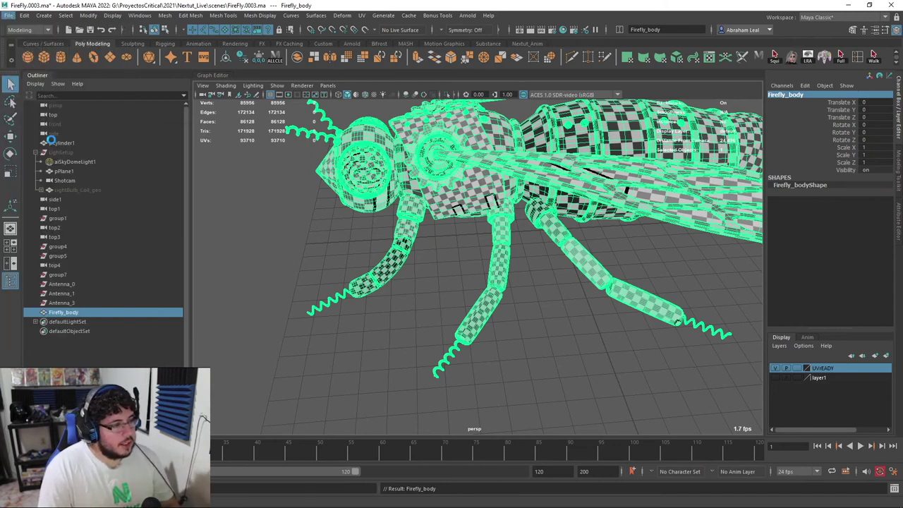
{"action": "left_click", "coordinate": [245, 176]}
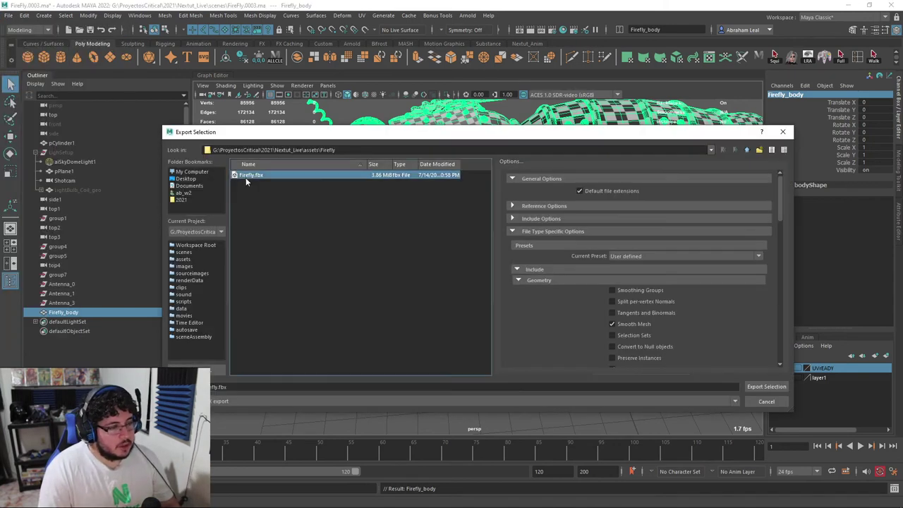
{"action": "left_click", "coordinate": [765, 386]}
{"action": "left_click", "coordinate": [464, 285]}
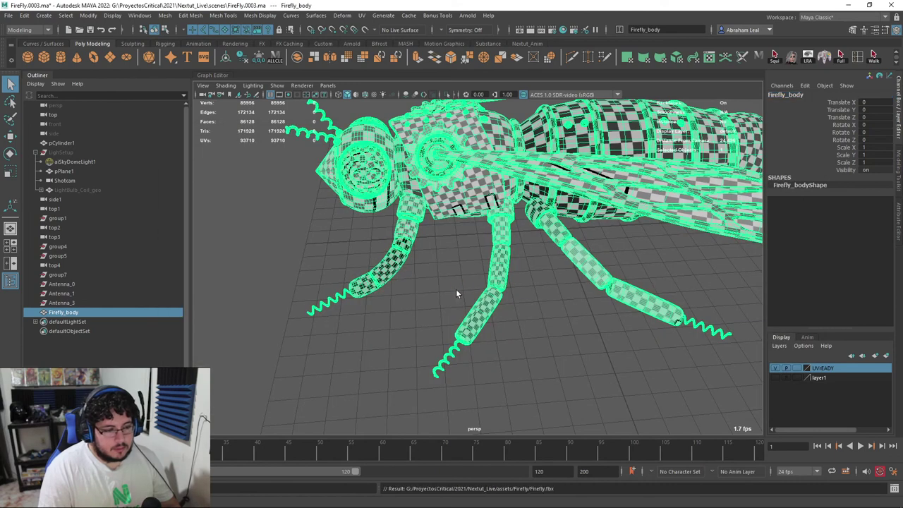
- Switch to Substance 3D Painter, maximize it and reload the project's mesh from the newly exported Firefly.fbx
{"action": "left_click", "coordinate": [127, 502]}
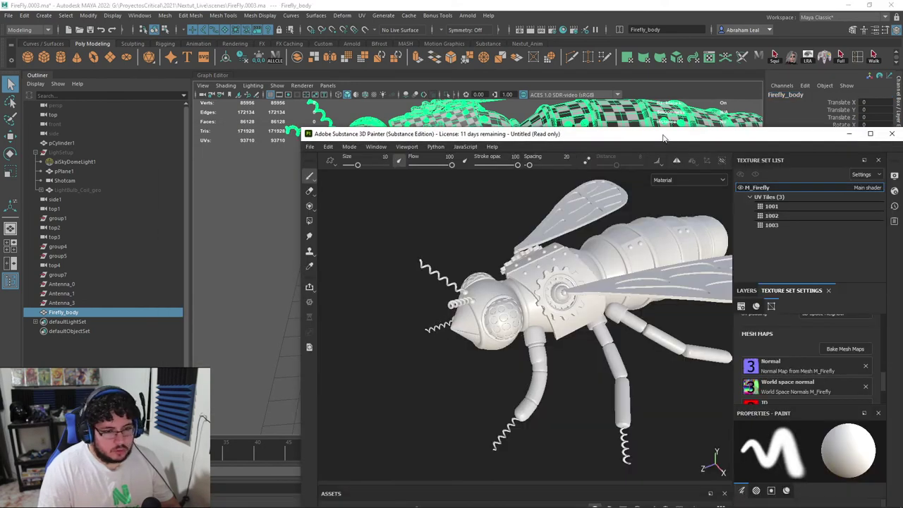
{"action": "left_click_drag", "start_coordinate": [664, 136], "coordinate": [531, 2]}
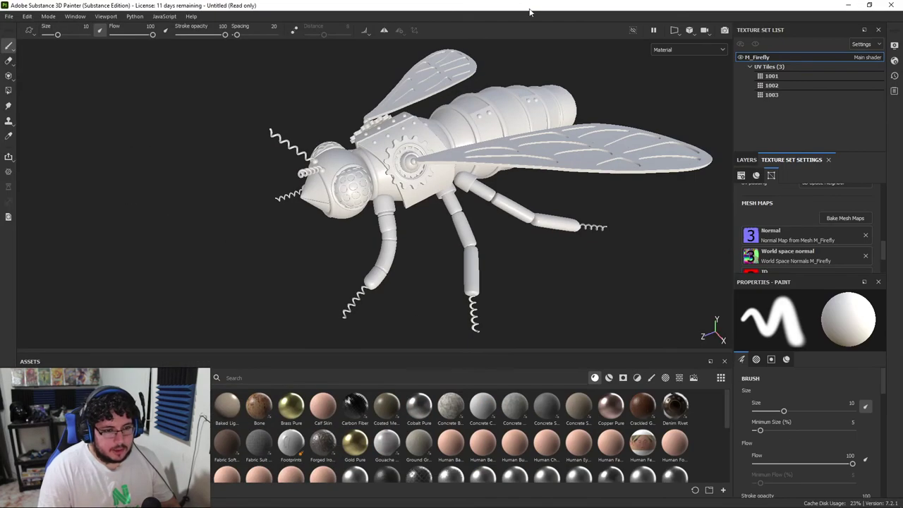
{"action": "left_click", "coordinate": [27, 15]}
{"action": "left_click", "coordinate": [76, 46]}
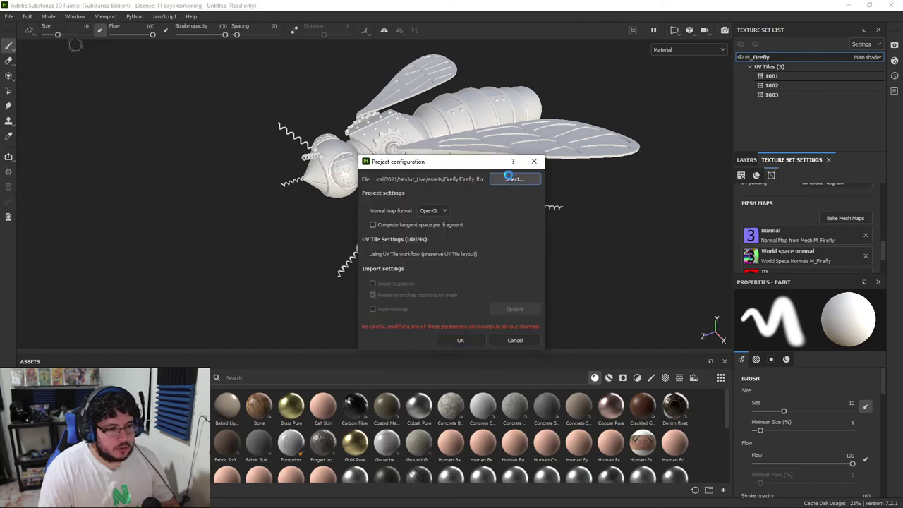
{"action": "left_click", "coordinate": [510, 179]}
{"action": "double_click", "coordinate": [459, 237]}
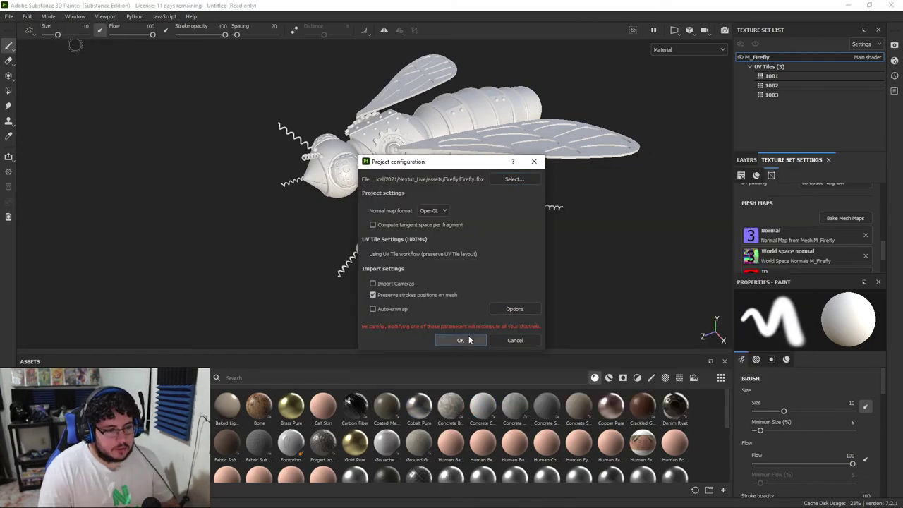
{"action": "left_click", "coordinate": [460, 340]}
- Open the mesh map baking settings and choose a new output size for the bake
{"action": "middle_click_drag", "start_coordinate": [425, 219], "coordinate": [464, 180], "text": "alt"}
{"action": "scroll", "coordinate": [821, 221], "scroll_direction": "down", "scroll_amount": 1}
{"action": "scroll", "coordinate": [847, 228], "scroll_direction": "up", "scroll_amount": 2}
{"action": "left_click", "coordinate": [847, 245]}
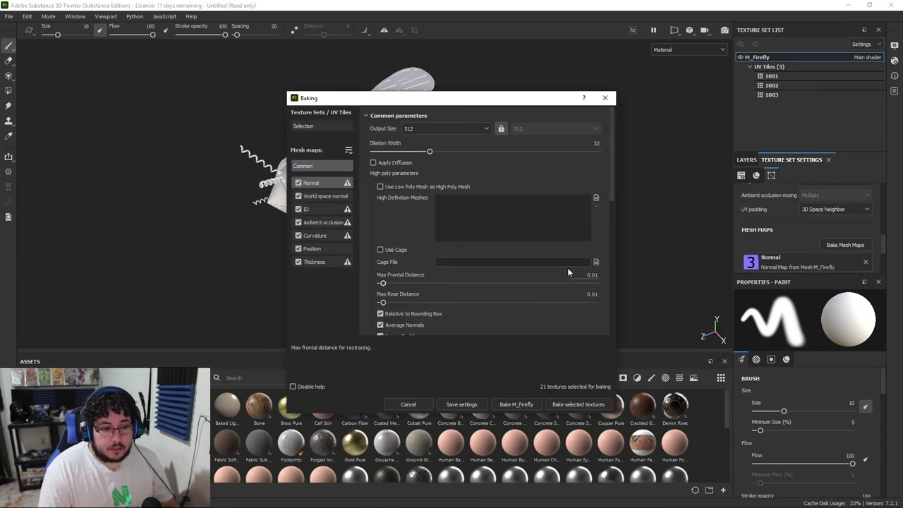
{"action": "left_click_drag", "start_coordinate": [480, 101], "coordinate": [679, 82]}
{"action": "left_click", "coordinate": [638, 106]}
{"action": "left_click", "coordinate": [615, 180]}
- Set the bake's antialiasing to Subsampling 2x2 and bake all mesh maps for M_Firefly
{"action": "scroll", "coordinate": [617, 211], "scroll_direction": "down", "scroll_amount": 2}
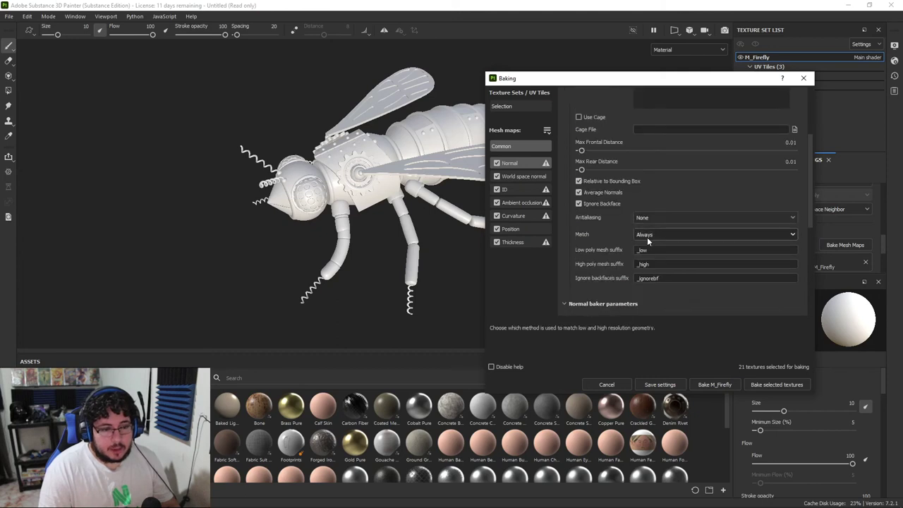
{"action": "left_click", "coordinate": [659, 219]}
{"action": "left_click", "coordinate": [654, 239]}
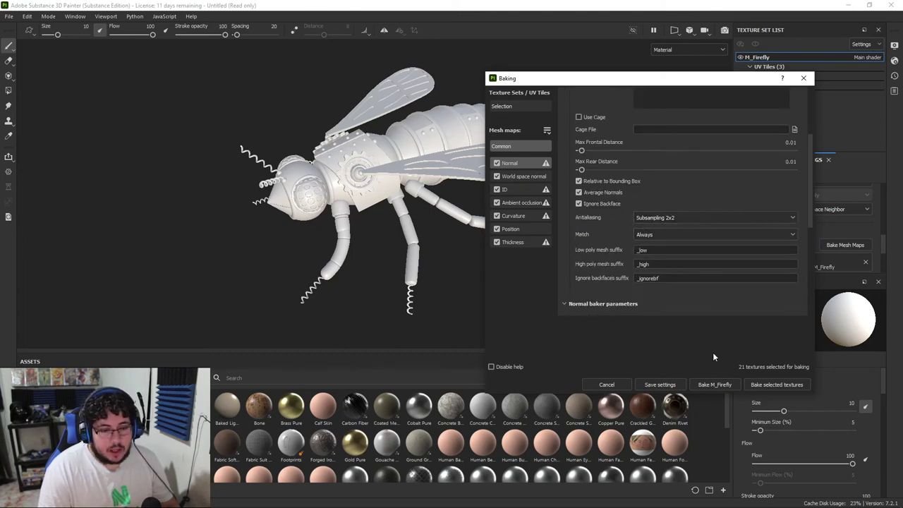
{"action": "left_click", "coordinate": [714, 384]}
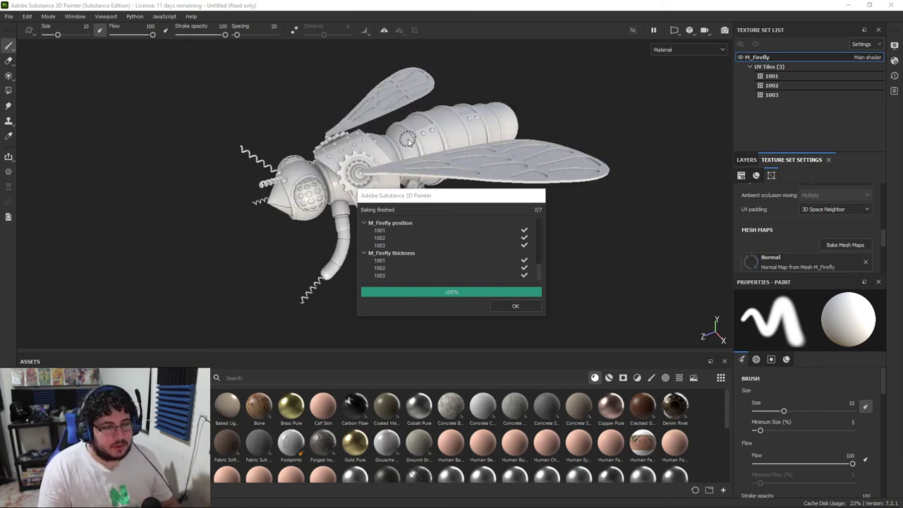
{"action": "left_click", "coordinate": [524, 307]}
- Examine the baked firefly from all sides, including the legs, underside, abdomen, wings, eyes and antennae
{"action": "left_click_drag", "start_coordinate": [434, 247], "coordinate": [577, 240], "text": "alt"}
{"action": "middle_click_drag", "start_coordinate": [456, 242], "coordinate": [474, 134], "text": "alt"}
{"action": "right_click_drag", "start_coordinate": [367, 229], "coordinate": [389, 215], "text": "alt"}
{"action": "left_click_drag", "start_coordinate": [430, 261], "coordinate": [593, 243], "text": "alt"}
{"action": "right_click_drag", "start_coordinate": [452, 212], "coordinate": [417, 183], "text": "alt"}
{"action": "mouse_move", "coordinate": [367, 194]}
{"action": "left_mouse_down", "text": "alt"}
{"action": "mouse_move", "coordinate": [337, 174]}
{"action": "mouse_move", "coordinate": [355, 198]}
{"action": "left_mouse_up", "text": "alt"}
{"action": "middle_click_drag", "start_coordinate": [297, 232], "coordinate": [409, 259], "text": "alt"}
{"action": "right_click_drag", "start_coordinate": [328, 261], "coordinate": [534, 264], "text": "alt"}
{"action": "middle_click_drag", "start_coordinate": [534, 263], "coordinate": [389, 141], "text": "alt"}
{"action": "left_click_drag", "start_coordinate": [389, 141], "coordinate": [353, 194], "text": "alt"}
{"action": "right_click_drag", "start_coordinate": [447, 282], "coordinate": [283, 264], "text": "alt"}
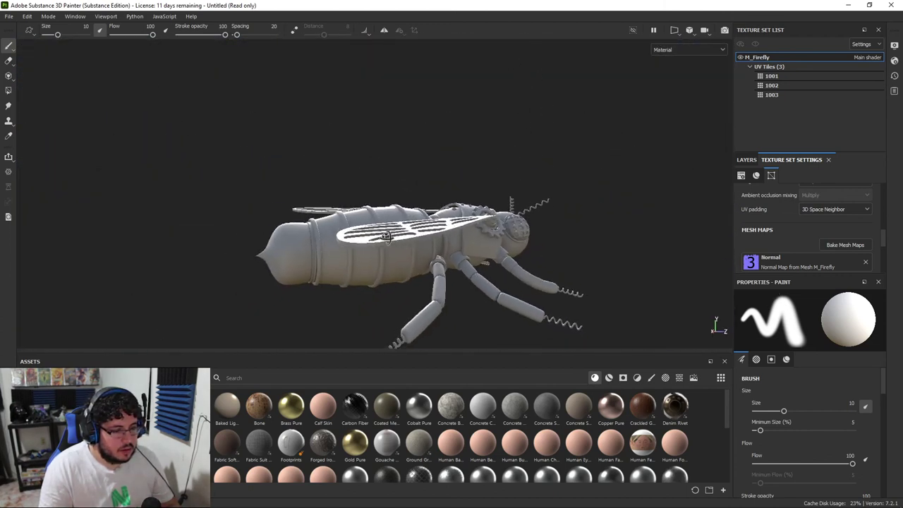
{"action": "left_click_drag", "start_coordinate": [303, 212], "coordinate": [325, 183], "text": "alt"}
{"action": "middle_click_drag", "start_coordinate": [324, 184], "coordinate": [182, 178], "text": "alt"}
{"action": "right_click_drag", "start_coordinate": [182, 178], "coordinate": [190, 194], "text": "alt"}
{"action": "left_click_drag", "start_coordinate": [190, 194], "coordinate": [421, 224], "text": "alt"}
{"action": "right_click_drag", "start_coordinate": [421, 224], "coordinate": [501, 147], "text": "alt"}
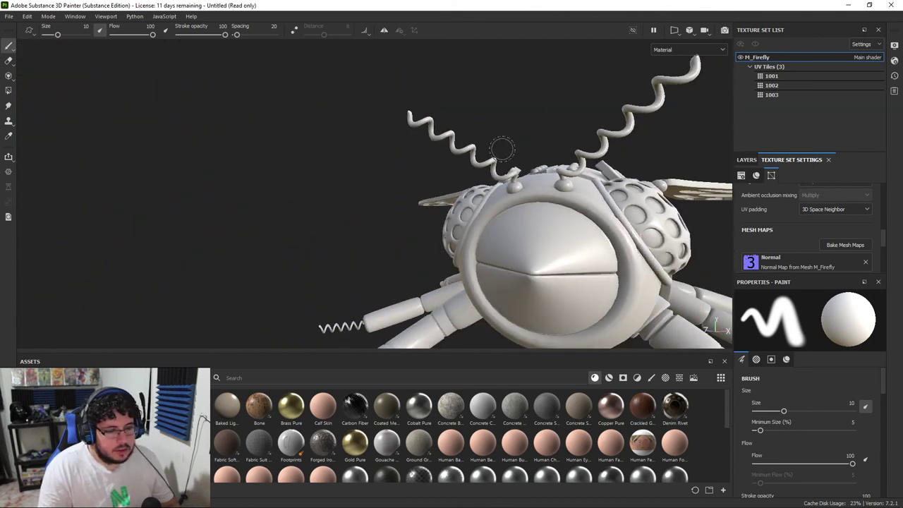
- Switch to Maya and select the socket faces of one rear leg on Firefly_body
{"action": "left_click_drag", "start_coordinate": [502, 147], "coordinate": [296, 120], "text": "alt"}
{"action": "middle_click_drag", "start_coordinate": [296, 120], "coordinate": [65, 50], "text": "alt"}
{"action": "left_click_drag", "start_coordinate": [536, 156], "coordinate": [304, 181], "text": "alt"}
{"action": "key", "text": "alt+Tab"}
{"action": "key", "text": "alt+Tab"}
{"action": "right_click_drag", "start_coordinate": [493, 202], "coordinate": [590, 230], "text": "alt"}
{"action": "left_click", "coordinate": [589, 230]}
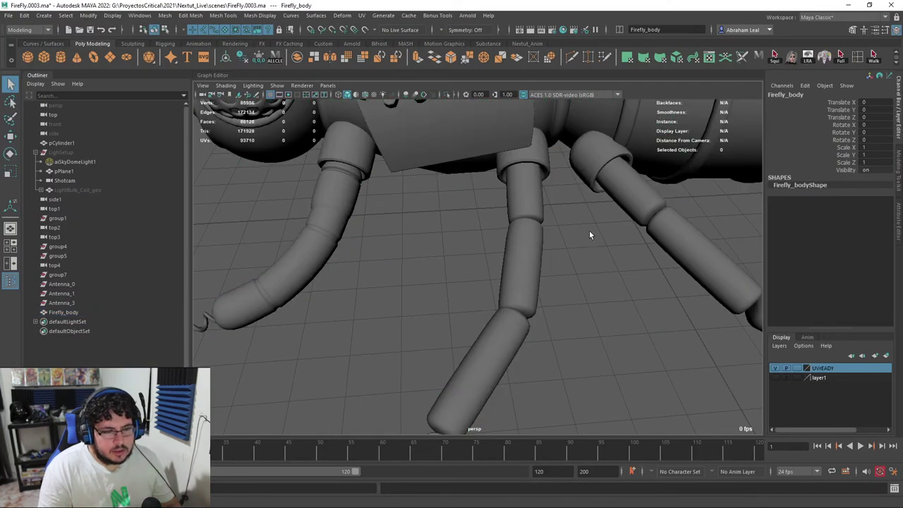
{"action": "left_click", "coordinate": [582, 159]}
{"action": "right_click_drag", "start_coordinate": [581, 159], "coordinate": [583, 195]}
{"action": "double_click", "coordinate": [590, 172]}
- Add the socket faces of the opposite rear leg to the face selection
{"action": "left_click_drag", "start_coordinate": [596, 167], "coordinate": [526, 172], "text": "alt"}
{"action": "middle_click_drag", "start_coordinate": [526, 173], "coordinate": [489, 289], "text": "alt"}
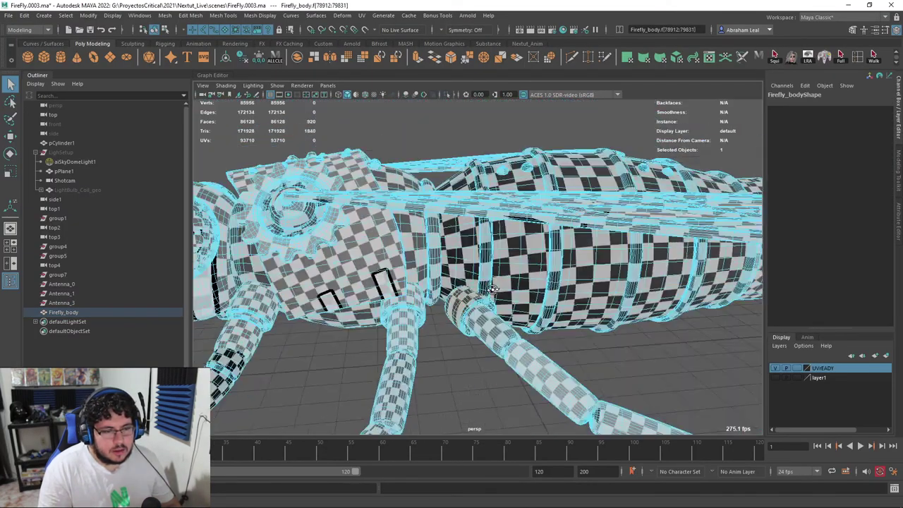
{"action": "right_click_drag", "start_coordinate": [490, 289], "coordinate": [519, 267], "text": "alt"}
{"action": "left_click_drag", "start_coordinate": [519, 267], "coordinate": [402, 262], "text": "alt"}
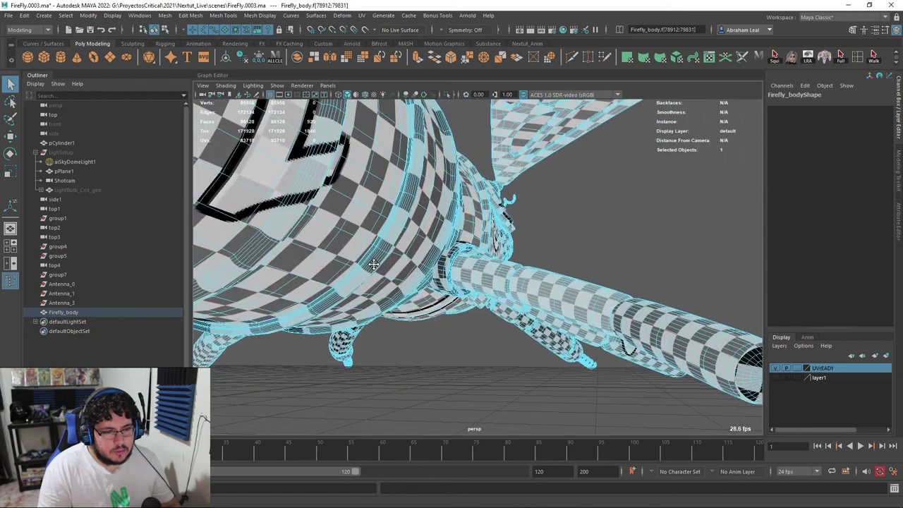
{"action": "right_click_drag", "start_coordinate": [402, 263], "coordinate": [441, 247], "text": "alt"}
{"action": "double_click", "coordinate": [438, 247], "text": "shift"}
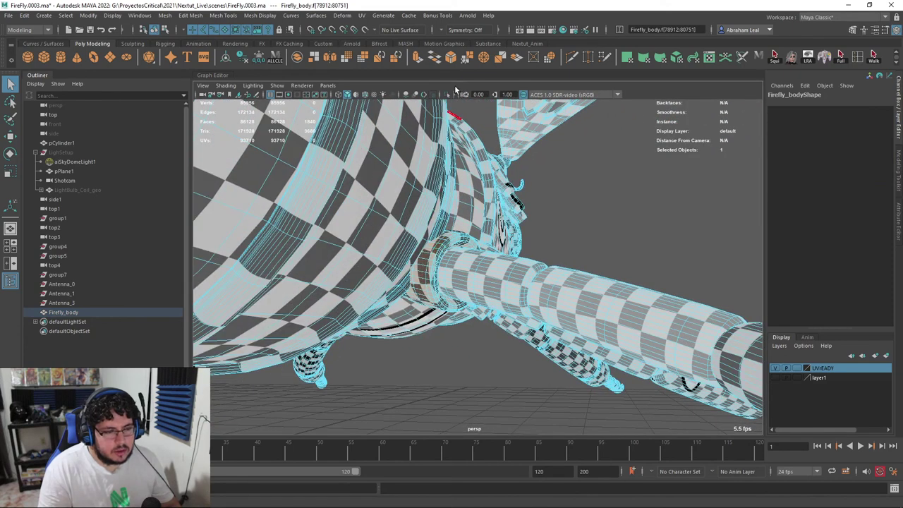
- Open the UV Editor and examine how the selected rear-leg socket shells sit among the other UV shells
{"action": "left_click", "coordinate": [362, 16]}
{"action": "left_click", "coordinate": [384, 33]}
{"action": "scroll", "coordinate": [387, 170], "scroll_direction": "up", "scroll_amount": 5}
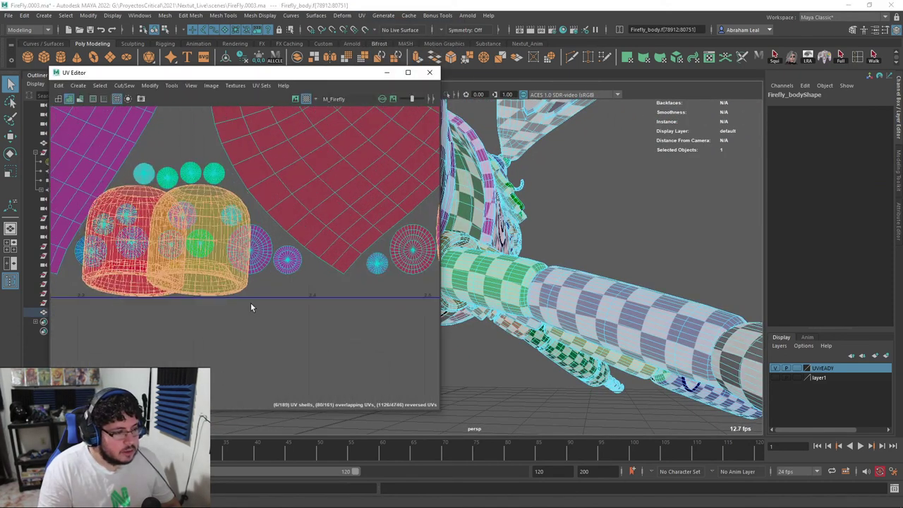
{"action": "scroll", "coordinate": [220, 292], "scroll_direction": "down", "scroll_amount": 5}
{"action": "scroll", "coordinate": [220, 293], "scroll_direction": "up", "scroll_amount": 6}
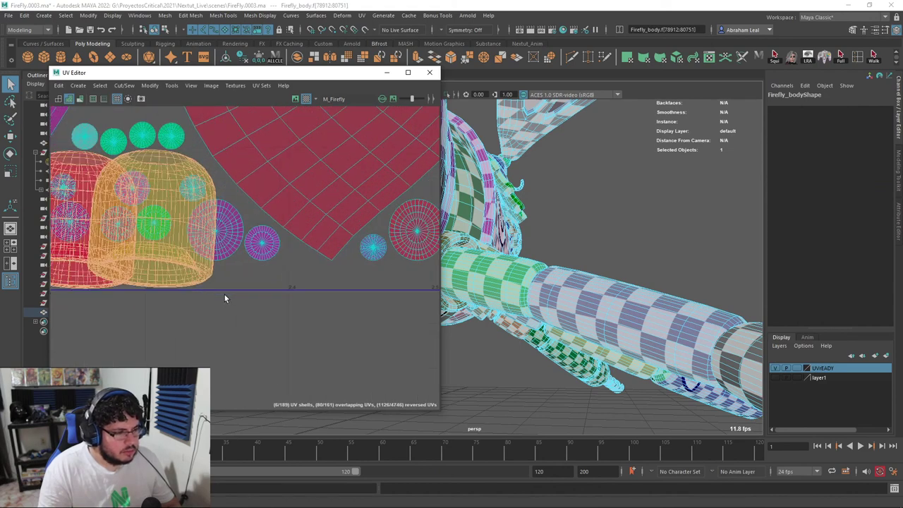
{"action": "scroll", "coordinate": [224, 297], "scroll_direction": "down", "scroll_amount": 5}
{"action": "scroll", "coordinate": [575, 250], "scroll_direction": "down", "scroll_amount": 4}
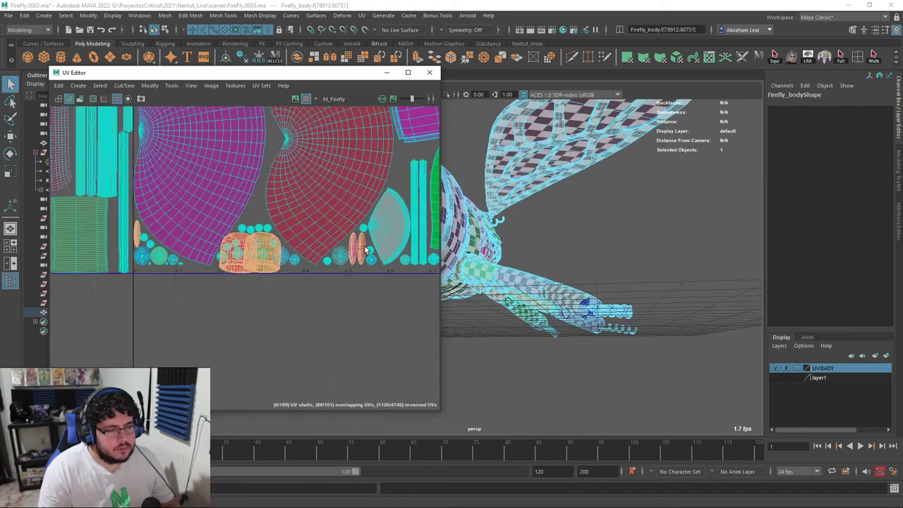
- Return Firefly_body to object mode, deselect it and switch back to Substance 3D Painter
{"action": "left_click_drag", "start_coordinate": [477, 256], "coordinate": [569, 269], "text": "alt"}
{"action": "right_click_drag", "start_coordinate": [556, 240], "coordinate": [632, 151]}
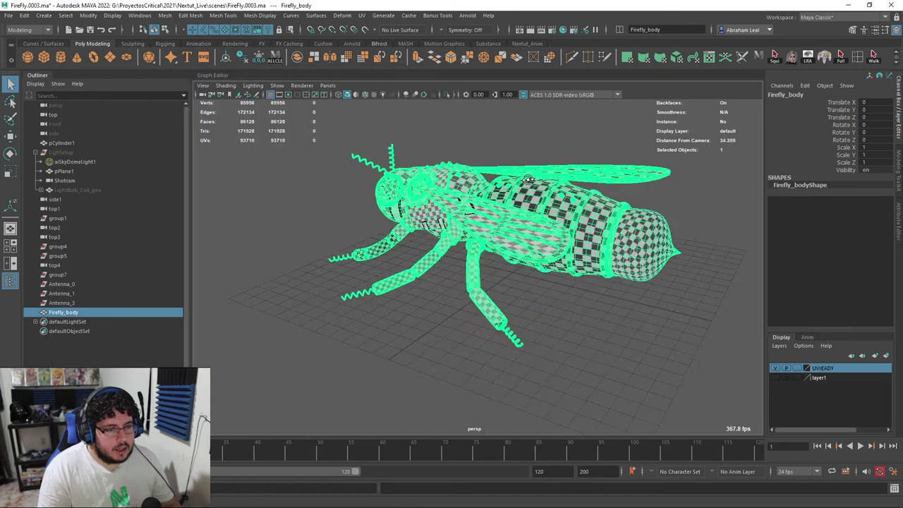
{"action": "left_click", "coordinate": [692, 83]}
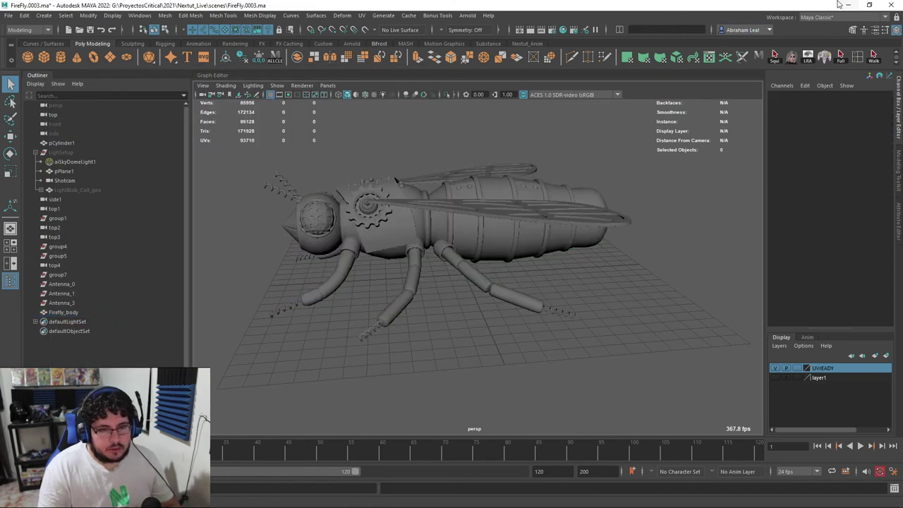
{"action": "left_click", "coordinate": [846, 5]}
- Browse the smart materials and add Bronze Armor to the firefly's layer stack
{"action": "scroll", "coordinate": [415, 173], "scroll_direction": "down", "scroll_amount": 3}
{"action": "left_click_drag", "start_coordinate": [413, 156], "coordinate": [415, 205], "text": "alt"}
{"action": "scroll", "coordinate": [415, 206], "scroll_direction": "down", "scroll_amount": 2}
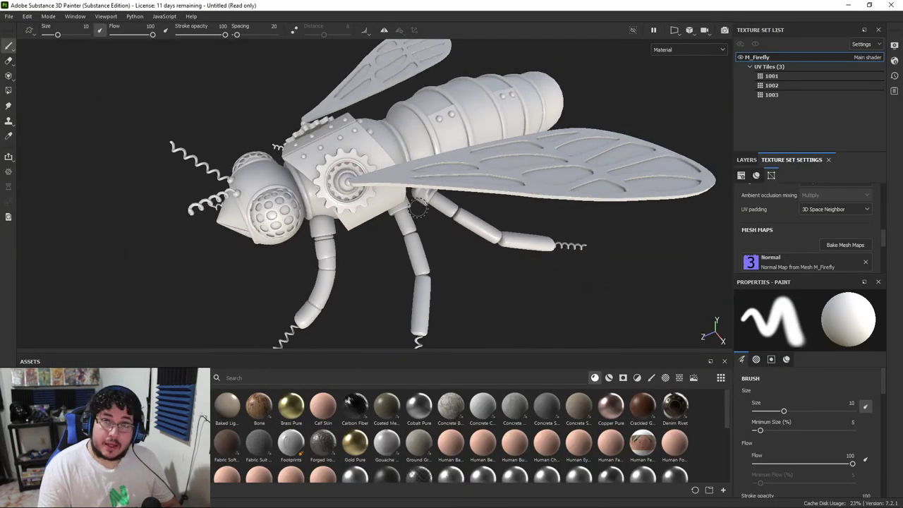
{"action": "scroll", "coordinate": [522, 197], "scroll_direction": "down", "scroll_amount": 3}
{"action": "left_click_drag", "start_coordinate": [290, 137], "coordinate": [342, 263], "text": "alt"}
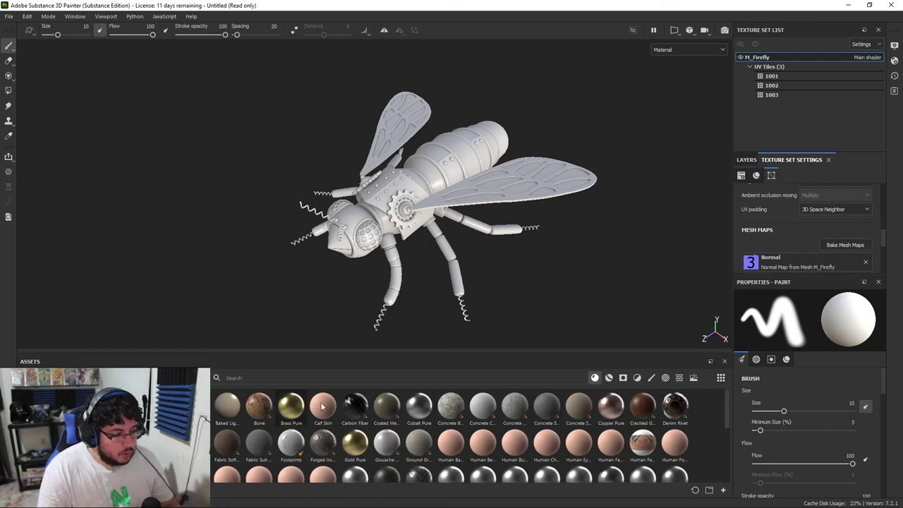
{"action": "left_click", "coordinate": [609, 378]}
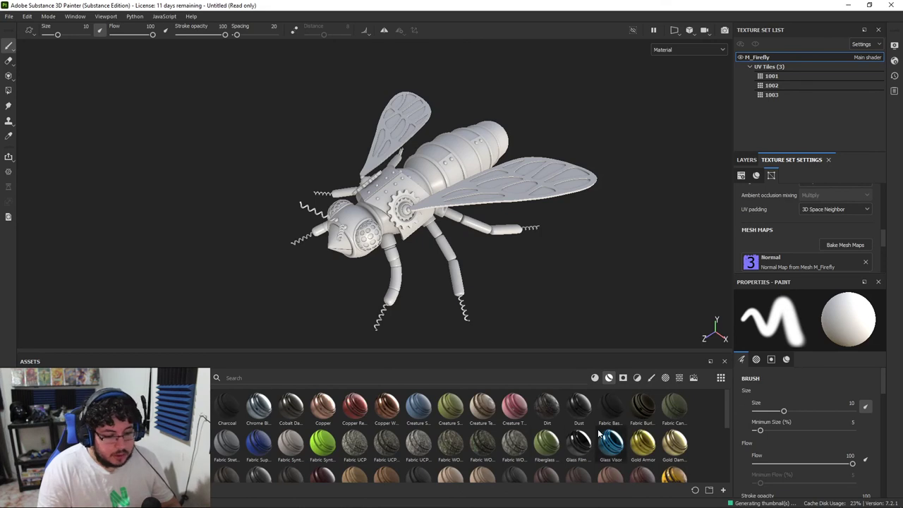
{"action": "scroll", "coordinate": [679, 427], "scroll_direction": "down", "scroll_amount": 5}
{"action": "scroll", "coordinate": [679, 428], "scroll_direction": "up", "scroll_amount": 5}
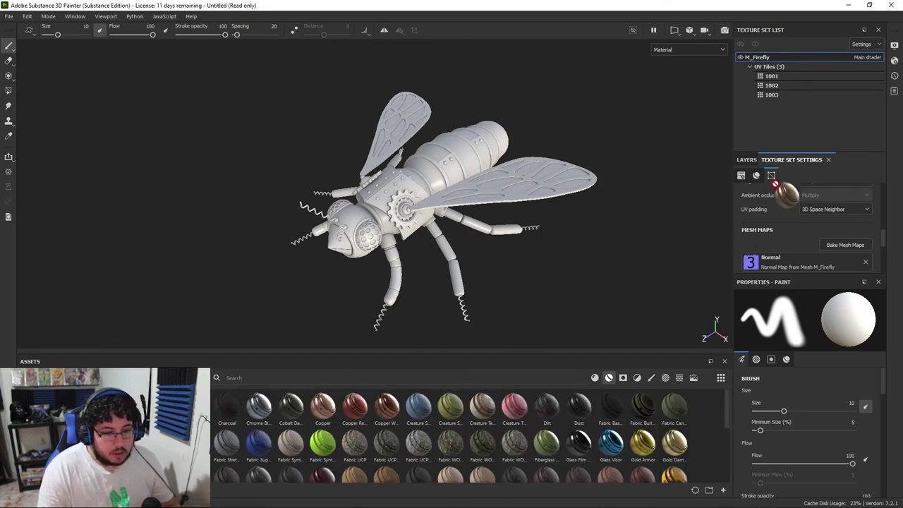
{"action": "left_click", "coordinate": [746, 160]}
{"action": "left_click_drag", "start_coordinate": [323, 406], "coordinate": [783, 183]}
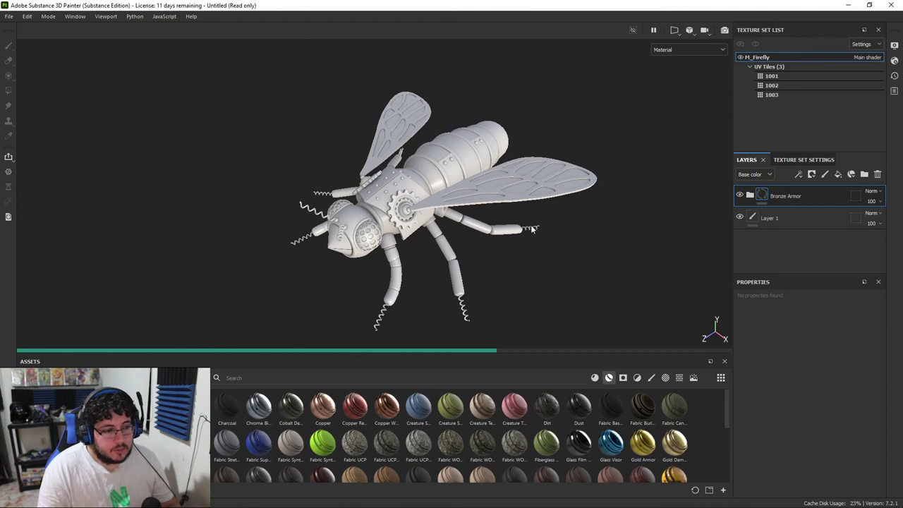
- Add the Bronze Corroded smart material above Bronze Armor and give it a black mask
{"action": "left_click_drag", "start_coordinate": [571, 265], "coordinate": [518, 248], "text": "alt"}
{"action": "left_click_drag", "start_coordinate": [546, 442], "coordinate": [806, 185]}
{"action": "right_click", "coordinate": [791, 194]}
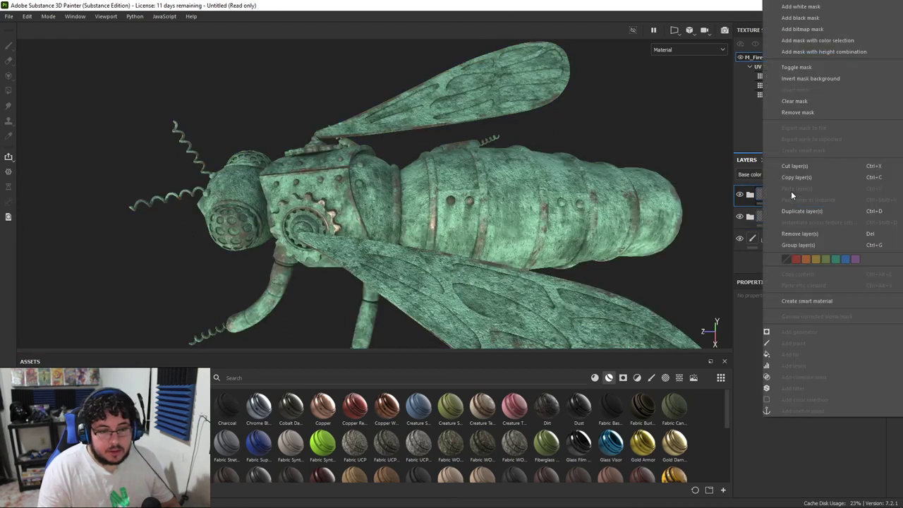
{"action": "left_click", "coordinate": [821, 18]}
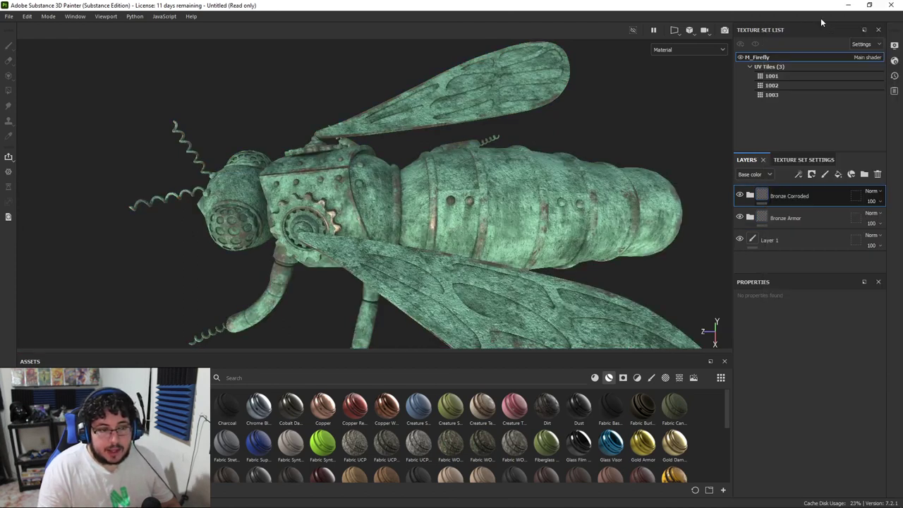
- Add a Dirt generator to the Bronze Corroded layer's mask
{"action": "right_click", "coordinate": [769, 198]}
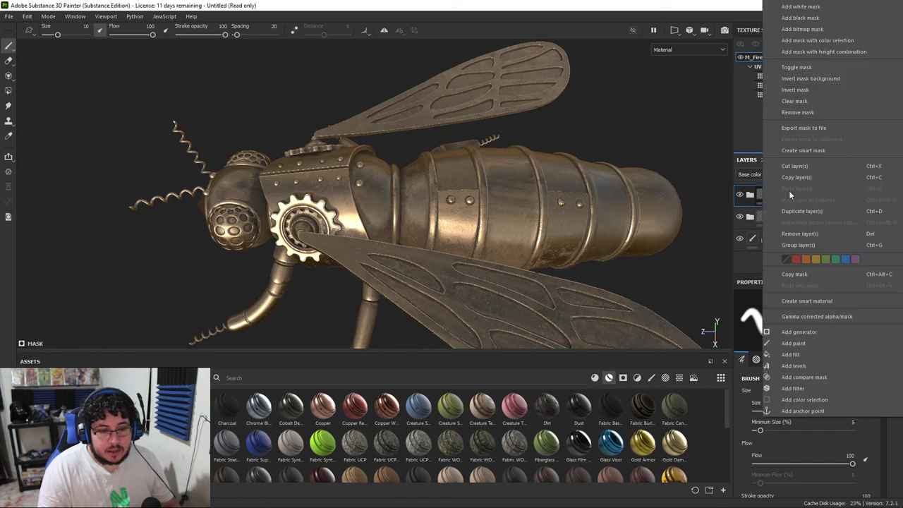
{"action": "left_click", "coordinate": [797, 332]}
{"action": "left_click", "coordinate": [804, 313]}
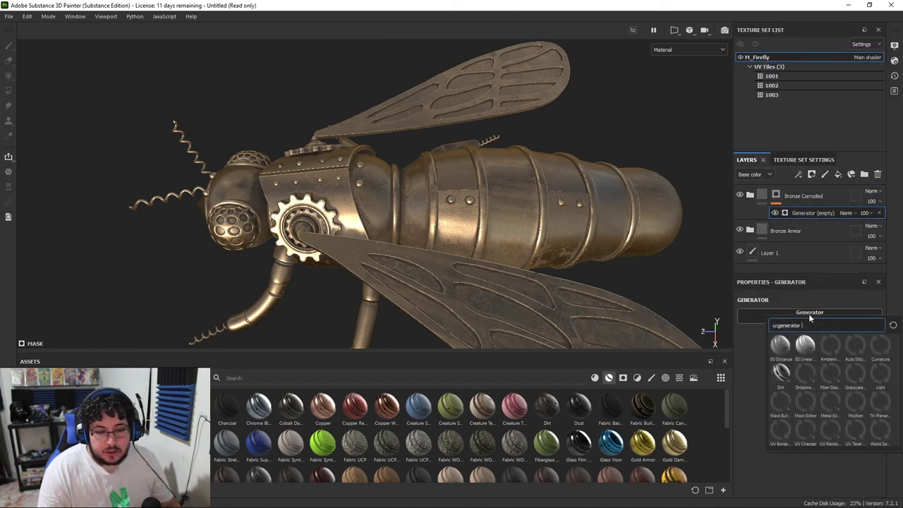
{"action": "left_click", "coordinate": [791, 321]}
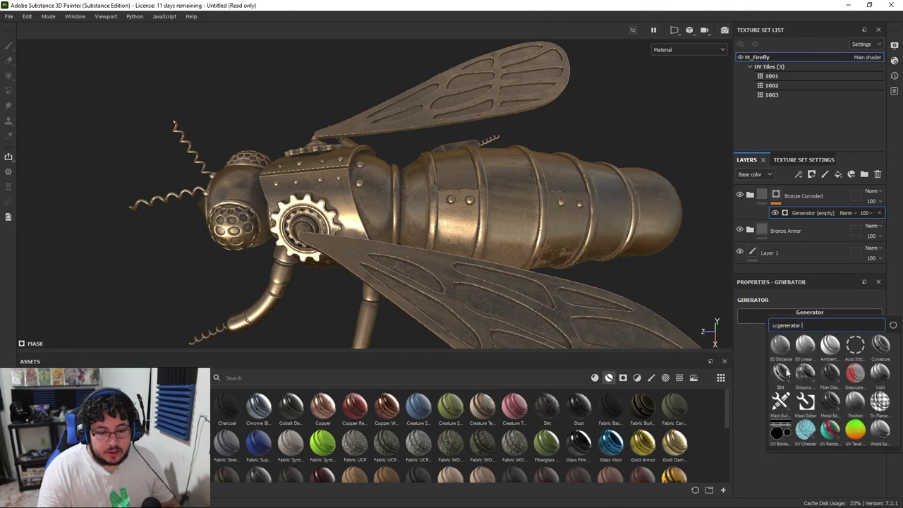
{"action": "left_click", "coordinate": [788, 373]}
- Set the generator's Dirt Level to 0.55 and check the corrosion across the firefly's body and wings
{"action": "right_click_drag", "start_coordinate": [566, 231], "coordinate": [522, 197], "text": "alt"}
{"action": "left_click_drag", "start_coordinate": [522, 198], "coordinate": [593, 226], "text": "alt"}
{"action": "left_click_drag", "start_coordinate": [523, 274], "coordinate": [515, 251], "text": "alt"}
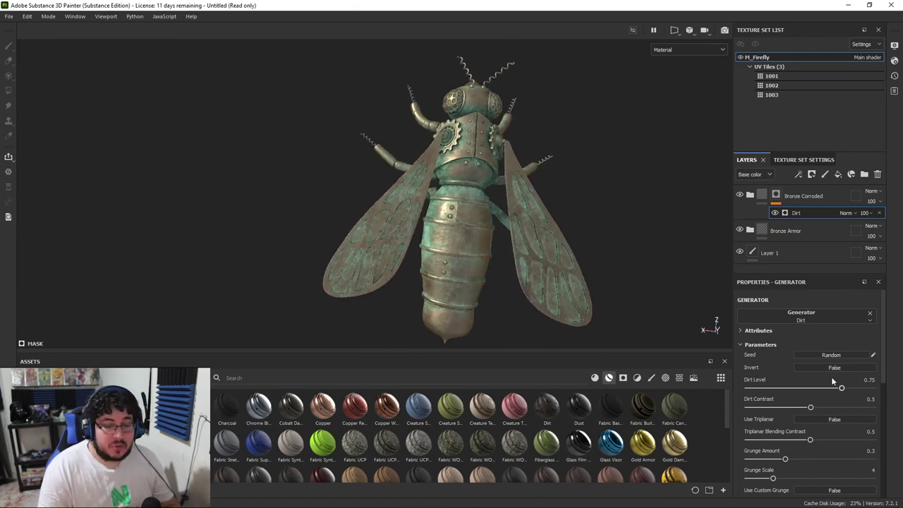
{"action": "left_click_drag", "start_coordinate": [840, 388], "coordinate": [817, 388]}
{"action": "right_click_drag", "start_coordinate": [533, 252], "coordinate": [438, 185], "text": "alt"}
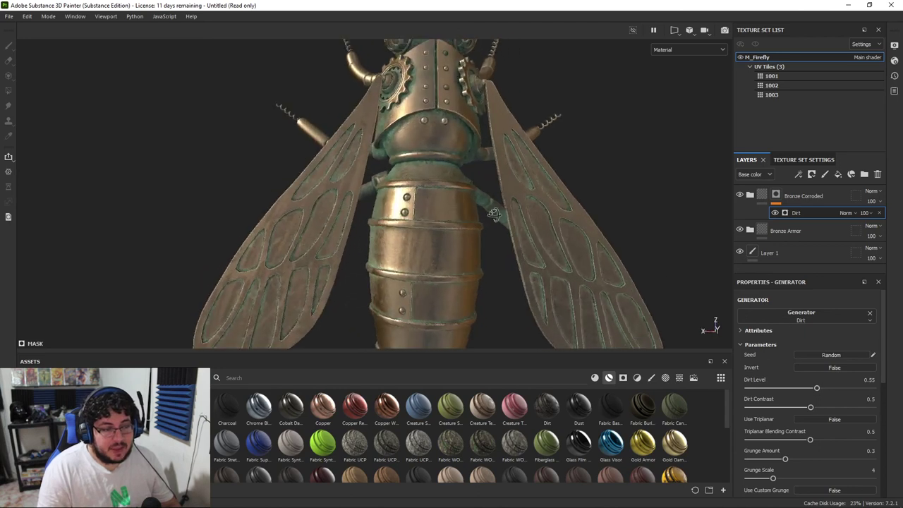
{"action": "left_click_drag", "start_coordinate": [438, 185], "coordinate": [367, 139], "text": "alt"}
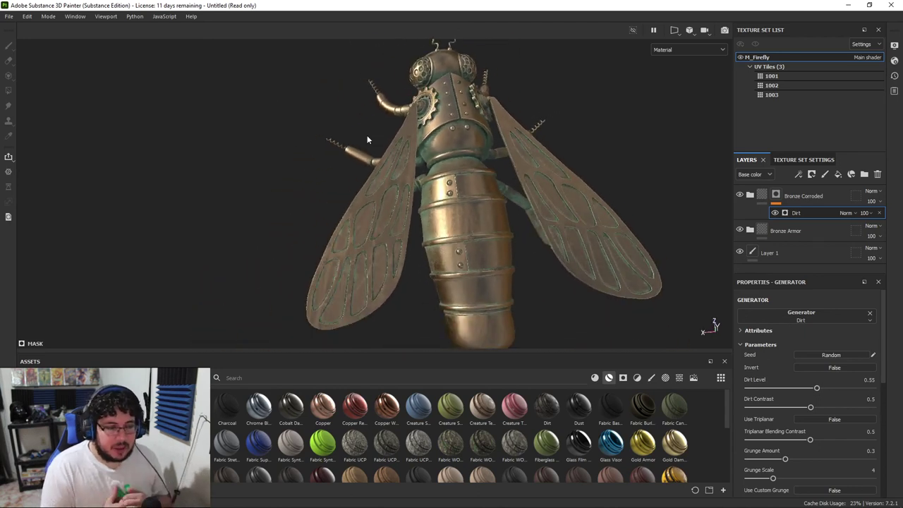